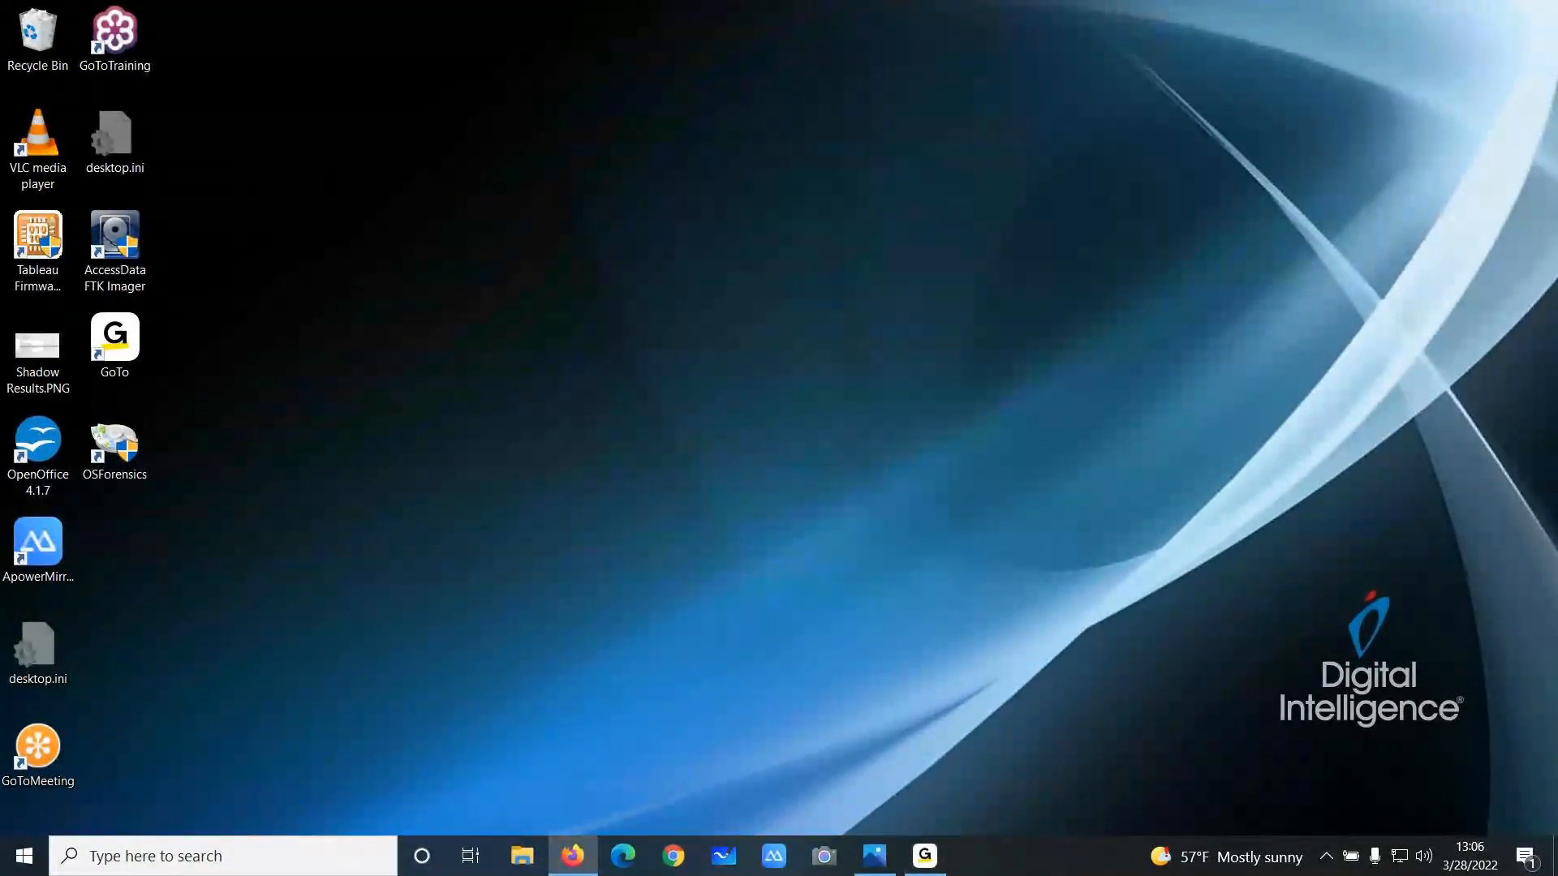
Maximize the browser and review the PassMark OSForensics Boot Camp training schedule page
{"action": "left_click_drag", "start_coordinate": [1557, 97], "coordinate": [1147, 16]}
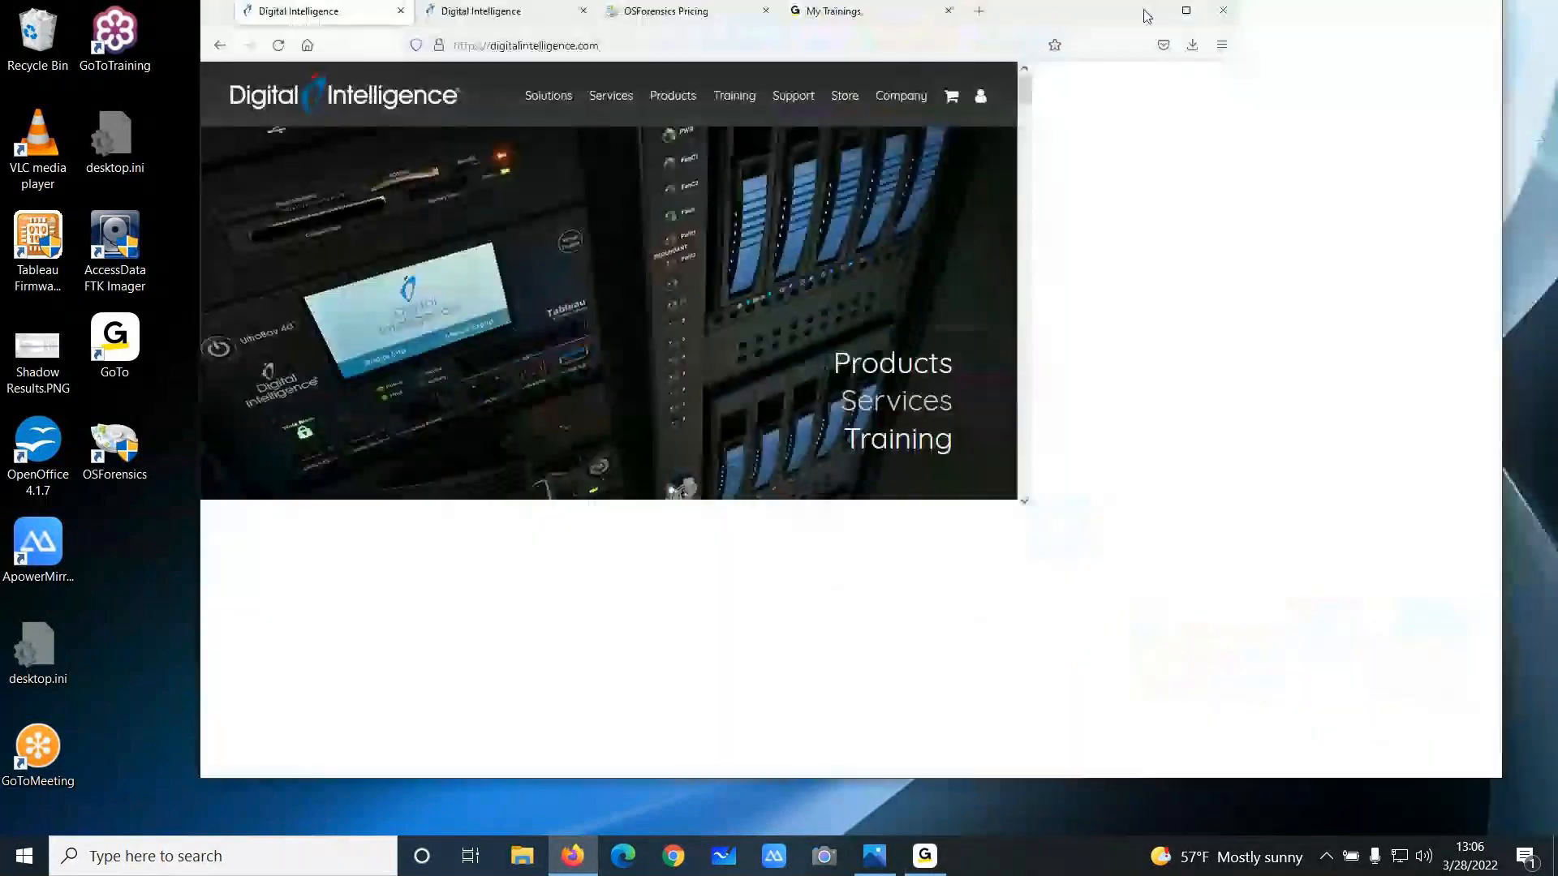
{"action": "left_click", "coordinate": [1322, 57]}
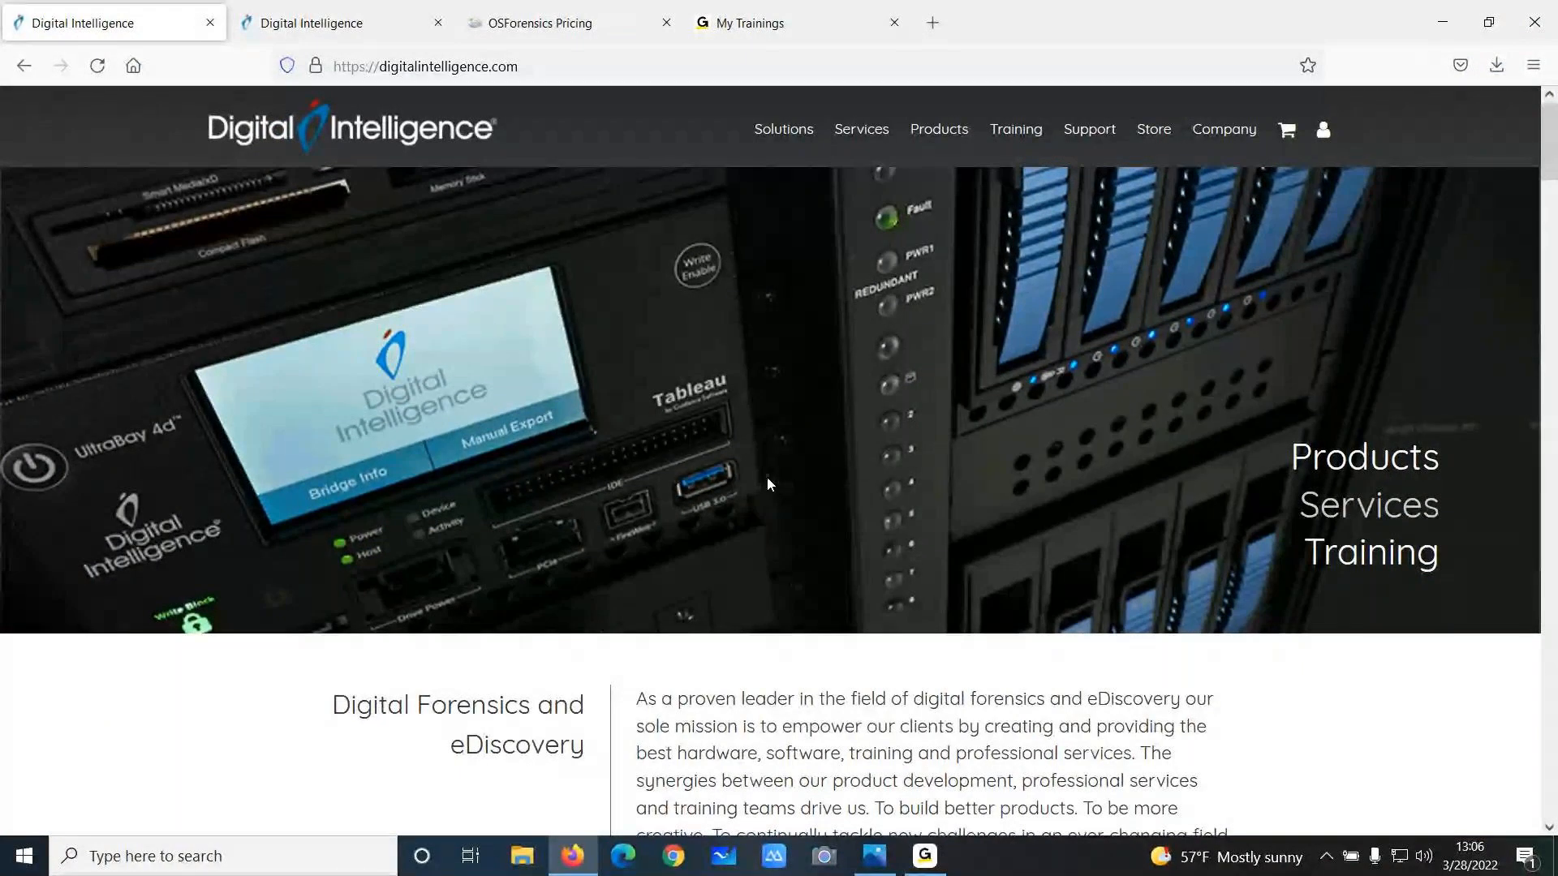
{"action": "left_click", "coordinate": [333, 24]}
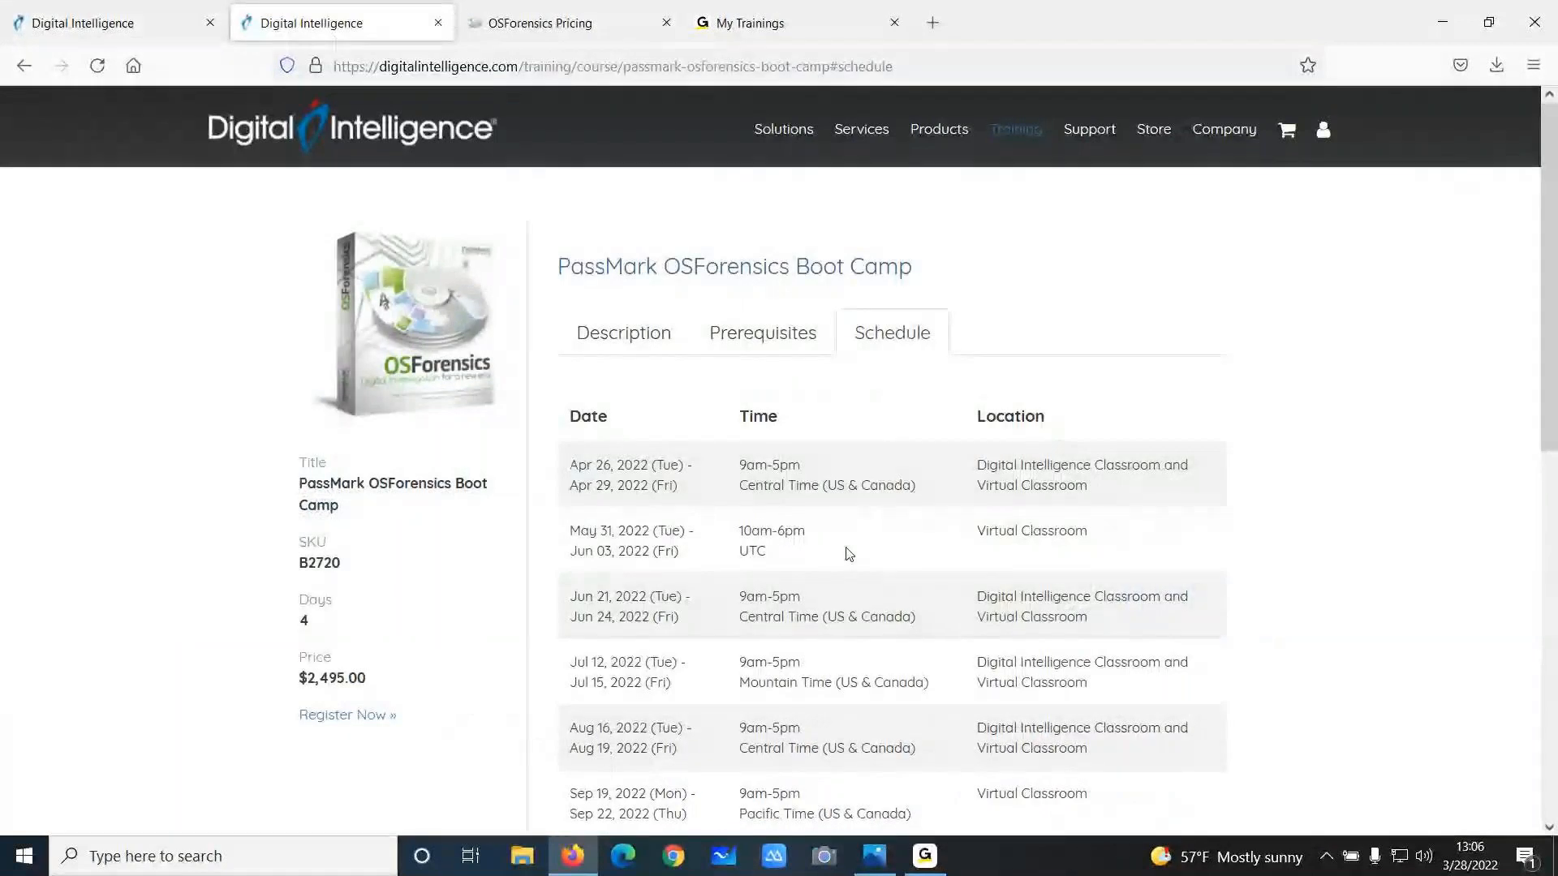
{"action": "scroll", "coordinate": [849, 554], "scroll_direction": "down", "scroll_amount": 2}
{"action": "scroll", "coordinate": [849, 554], "scroll_direction": "up", "scroll_amount": 1}
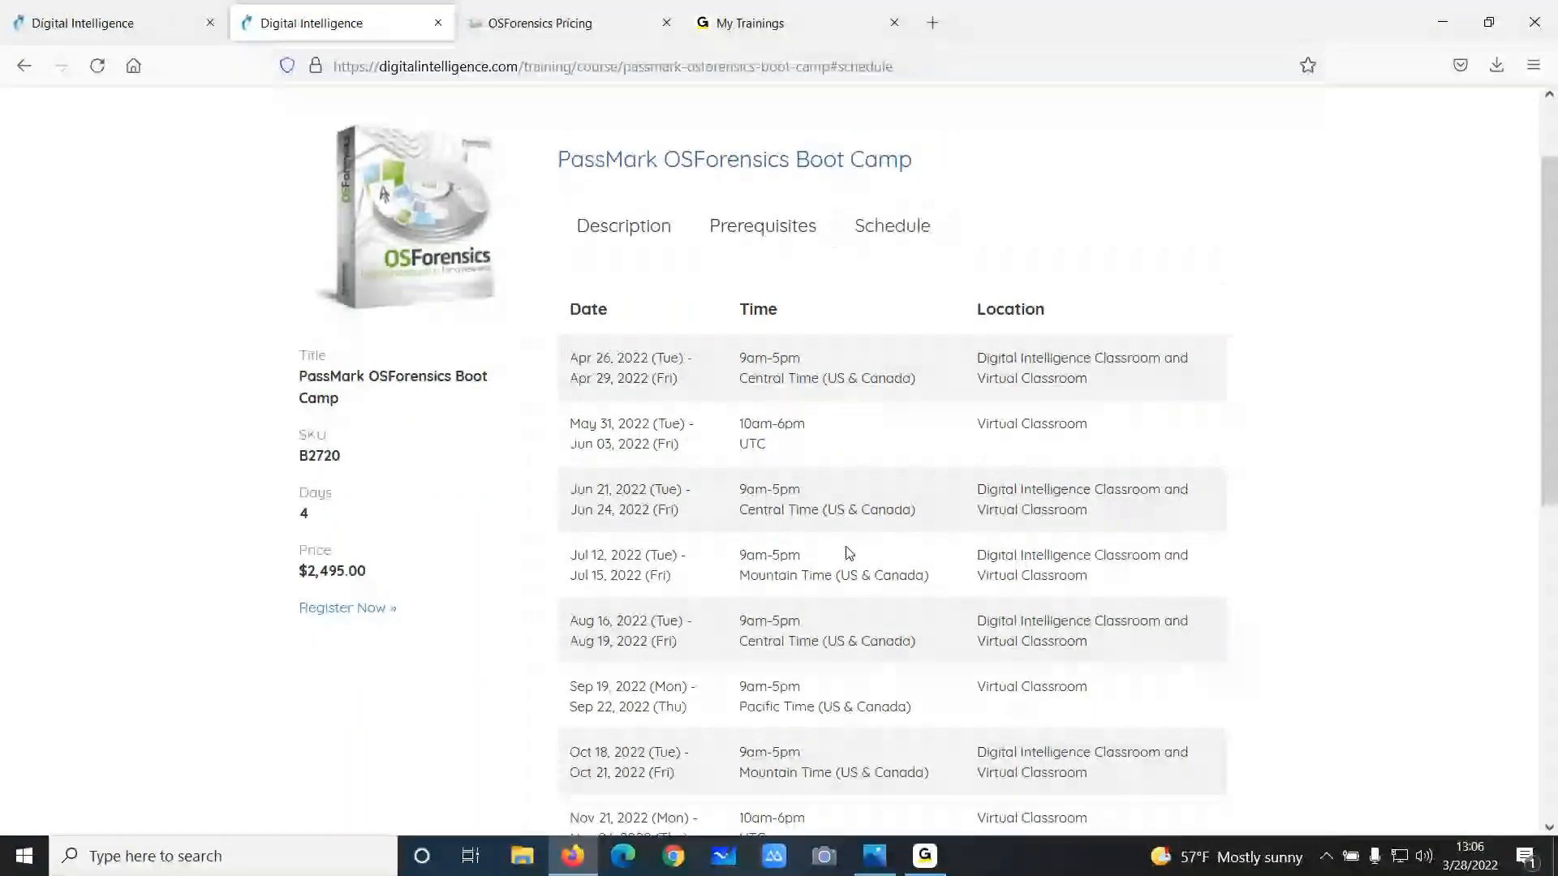
{"action": "scroll", "coordinate": [849, 554], "scroll_direction": "down", "scroll_amount": 2}
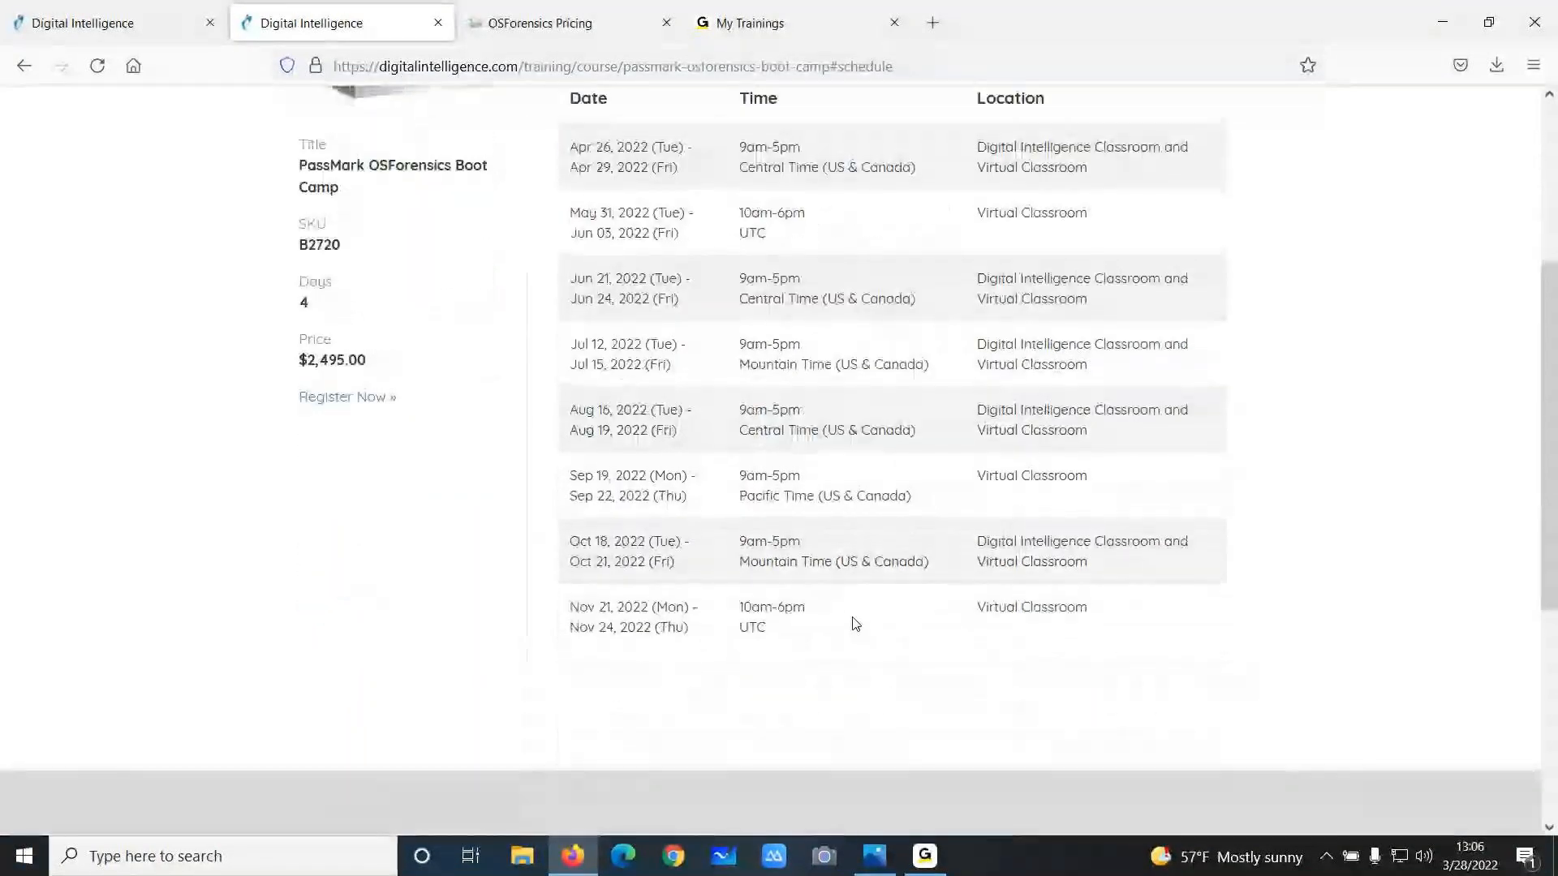
{"action": "scroll", "coordinate": [855, 623], "scroll_direction": "up", "scroll_amount": 1}
{"action": "scroll", "coordinate": [847, 609], "scroll_direction": "up", "scroll_amount": 1}
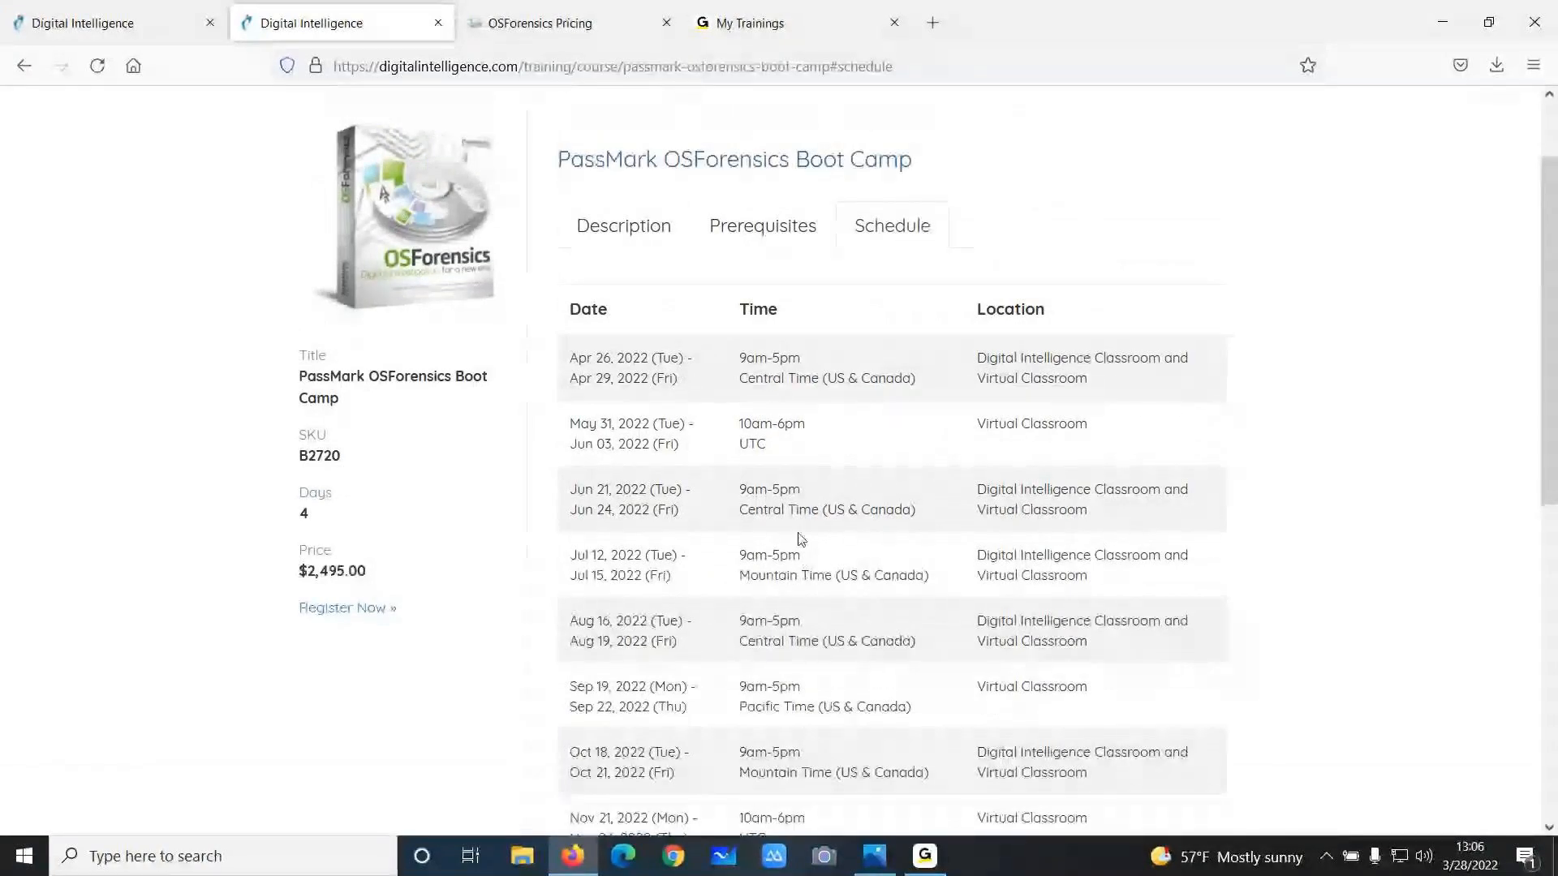
{"action": "scroll", "coordinate": [722, 527], "scroll_direction": "up", "scroll_amount": 1}
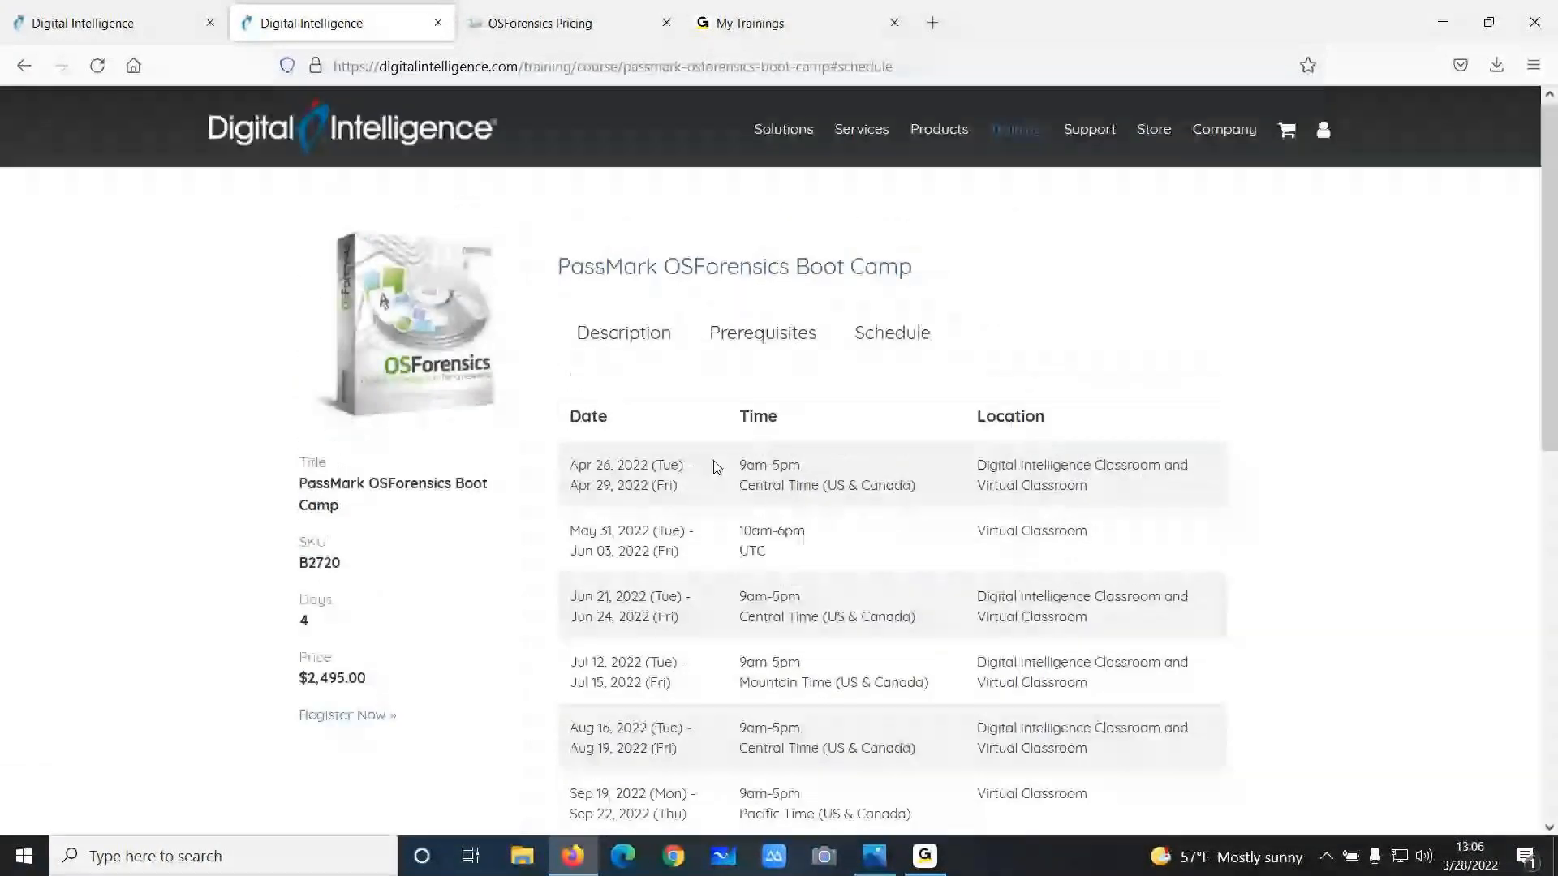
Review the OSForensics subscription and perpetual licence pricing page and minimize the browser
{"action": "left_click", "coordinate": [566, 32]}
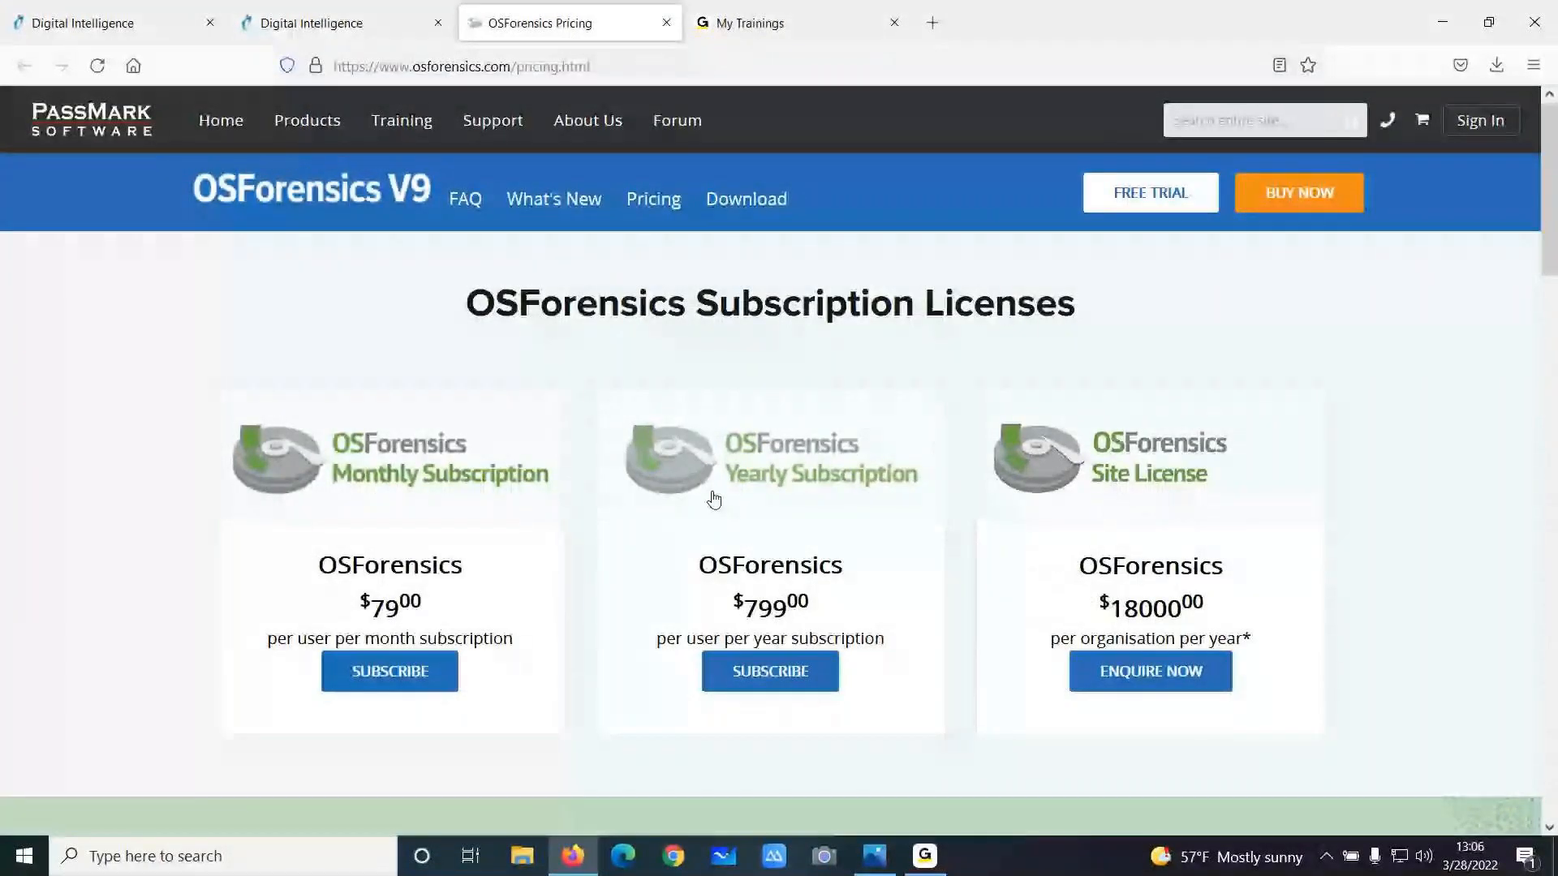
{"action": "scroll", "coordinate": [713, 498], "scroll_direction": "down", "scroll_amount": 1}
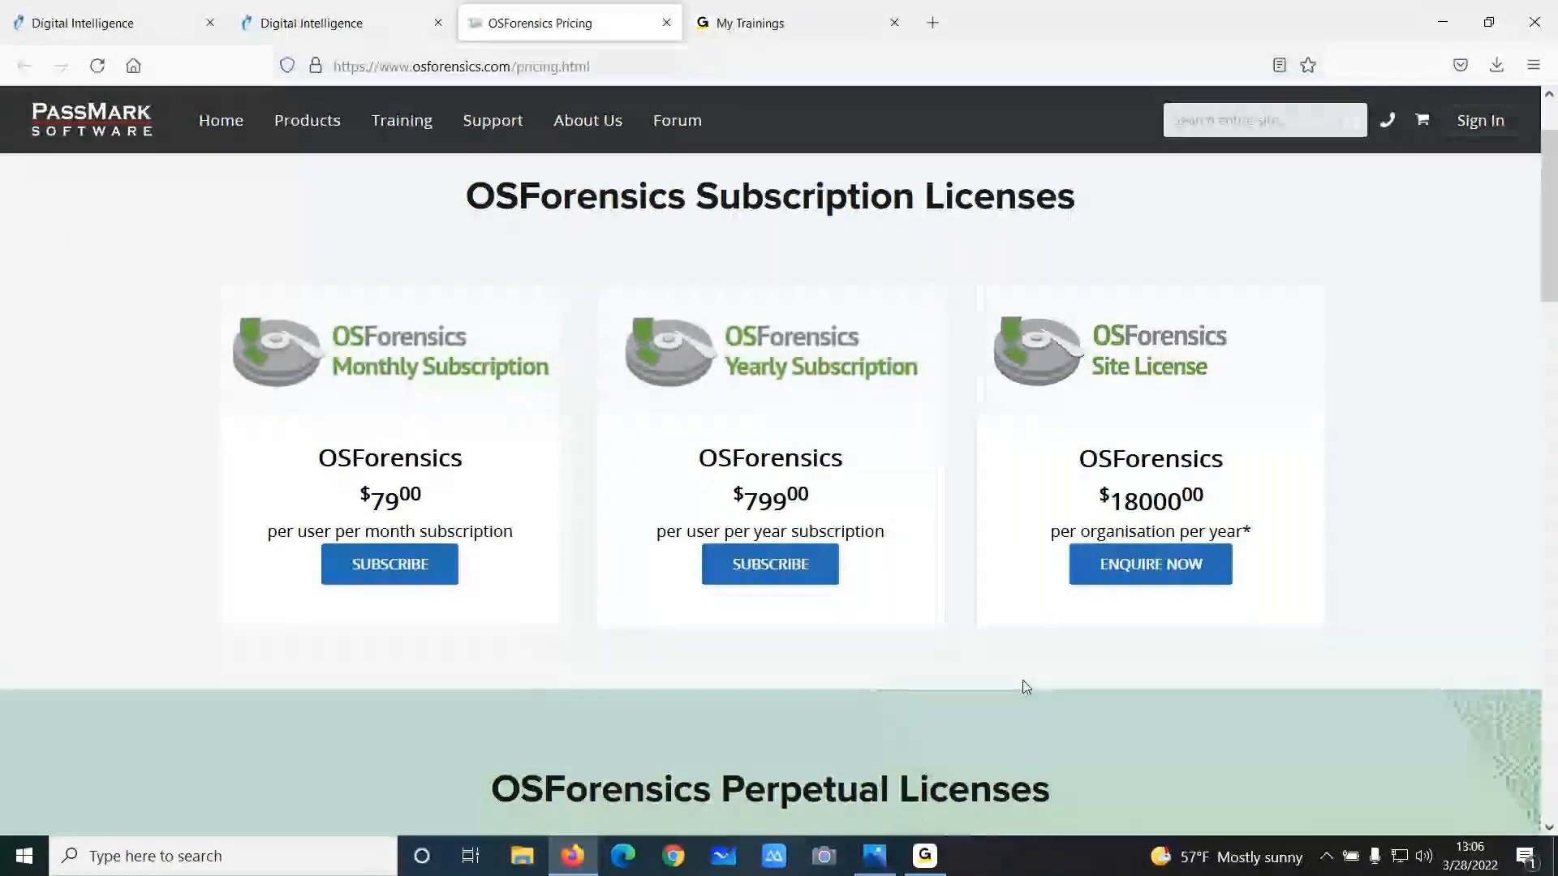
{"action": "scroll", "coordinate": [1047, 676], "scroll_direction": "down", "scroll_amount": 1}
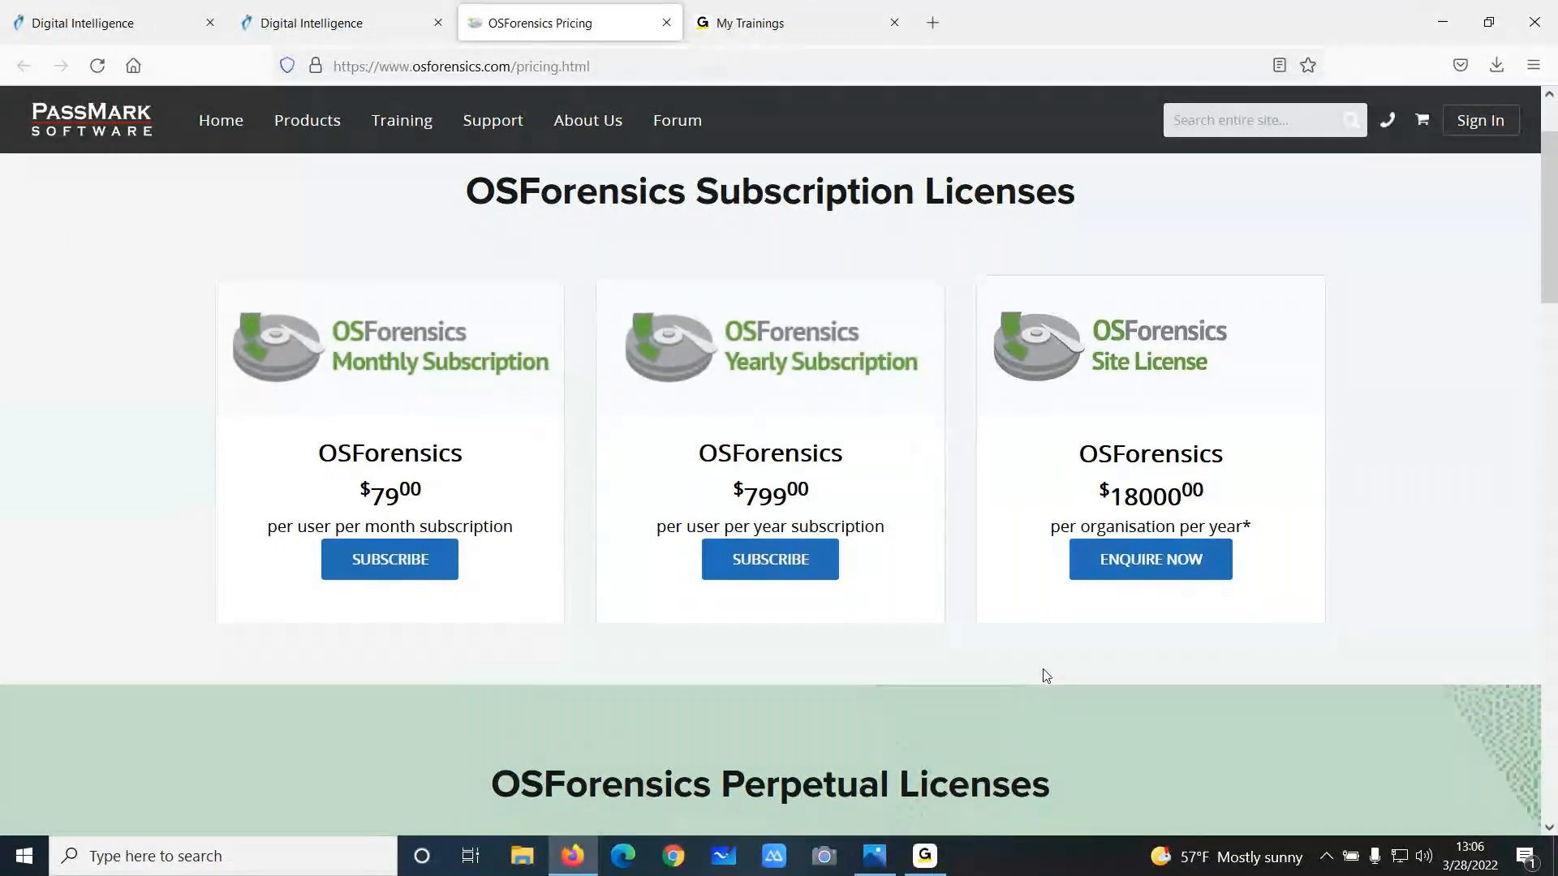
{"action": "scroll", "coordinate": [1047, 675], "scroll_direction": "down", "scroll_amount": 5}
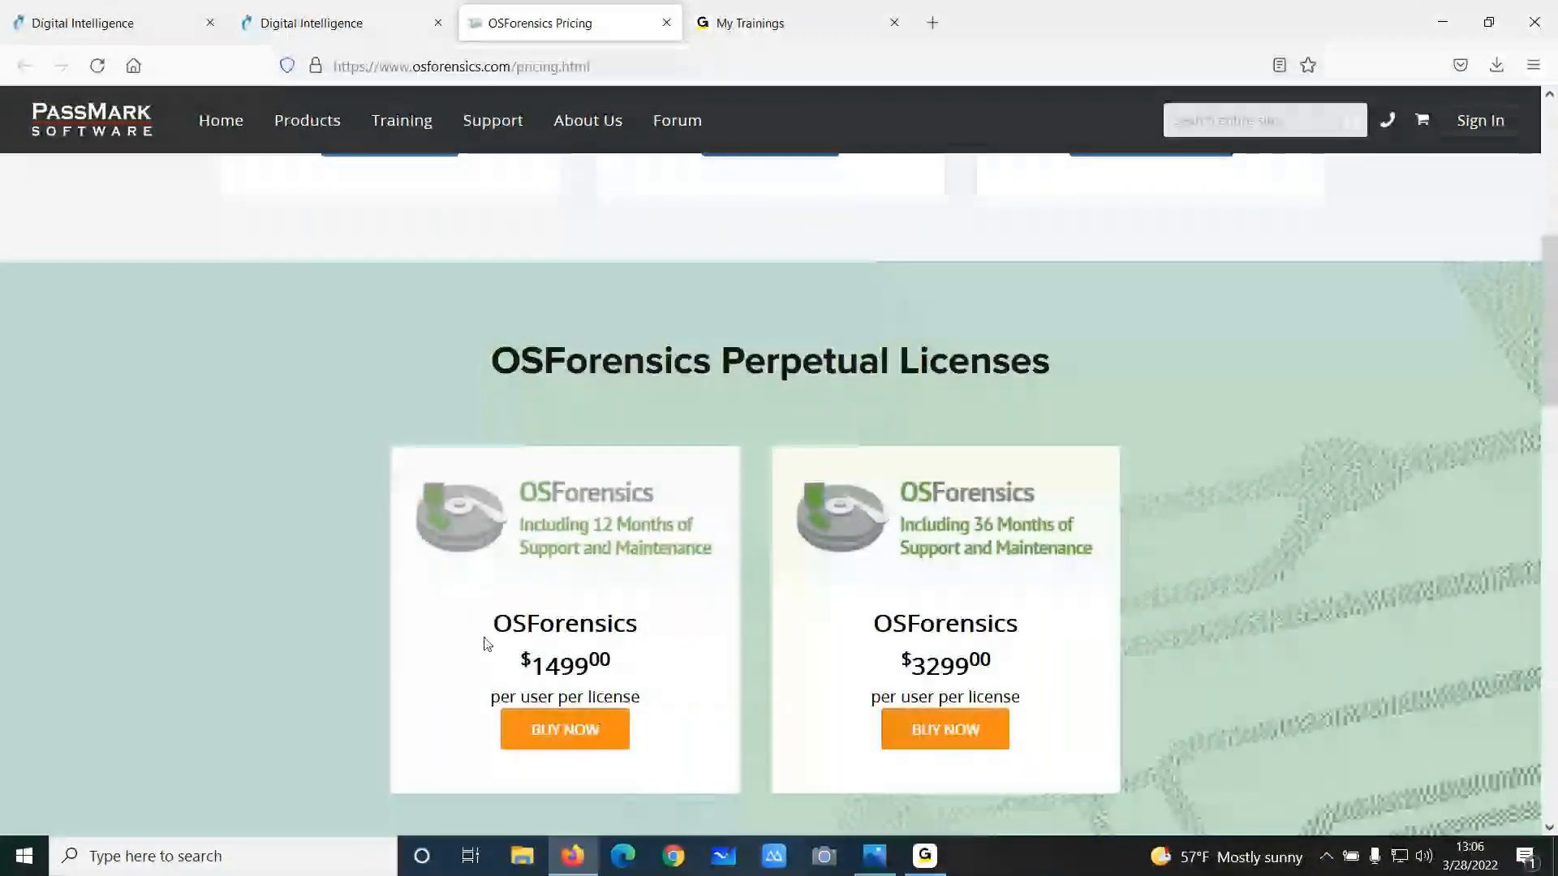
{"action": "scroll", "coordinate": [692, 717], "scroll_direction": "up", "scroll_amount": 5}
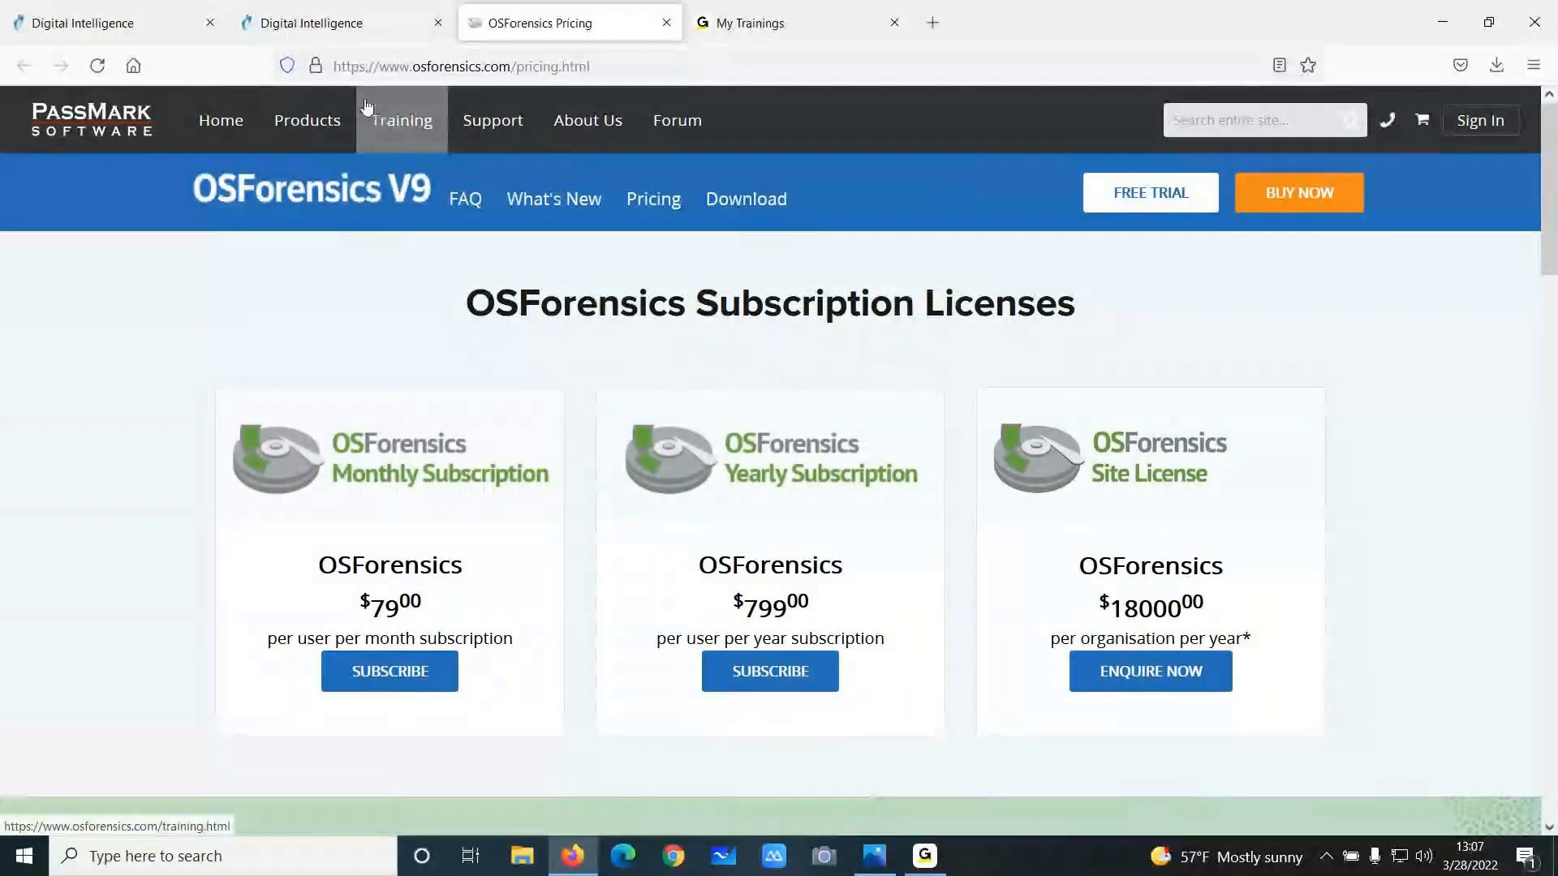
{"action": "left_click", "coordinate": [1451, 31]}
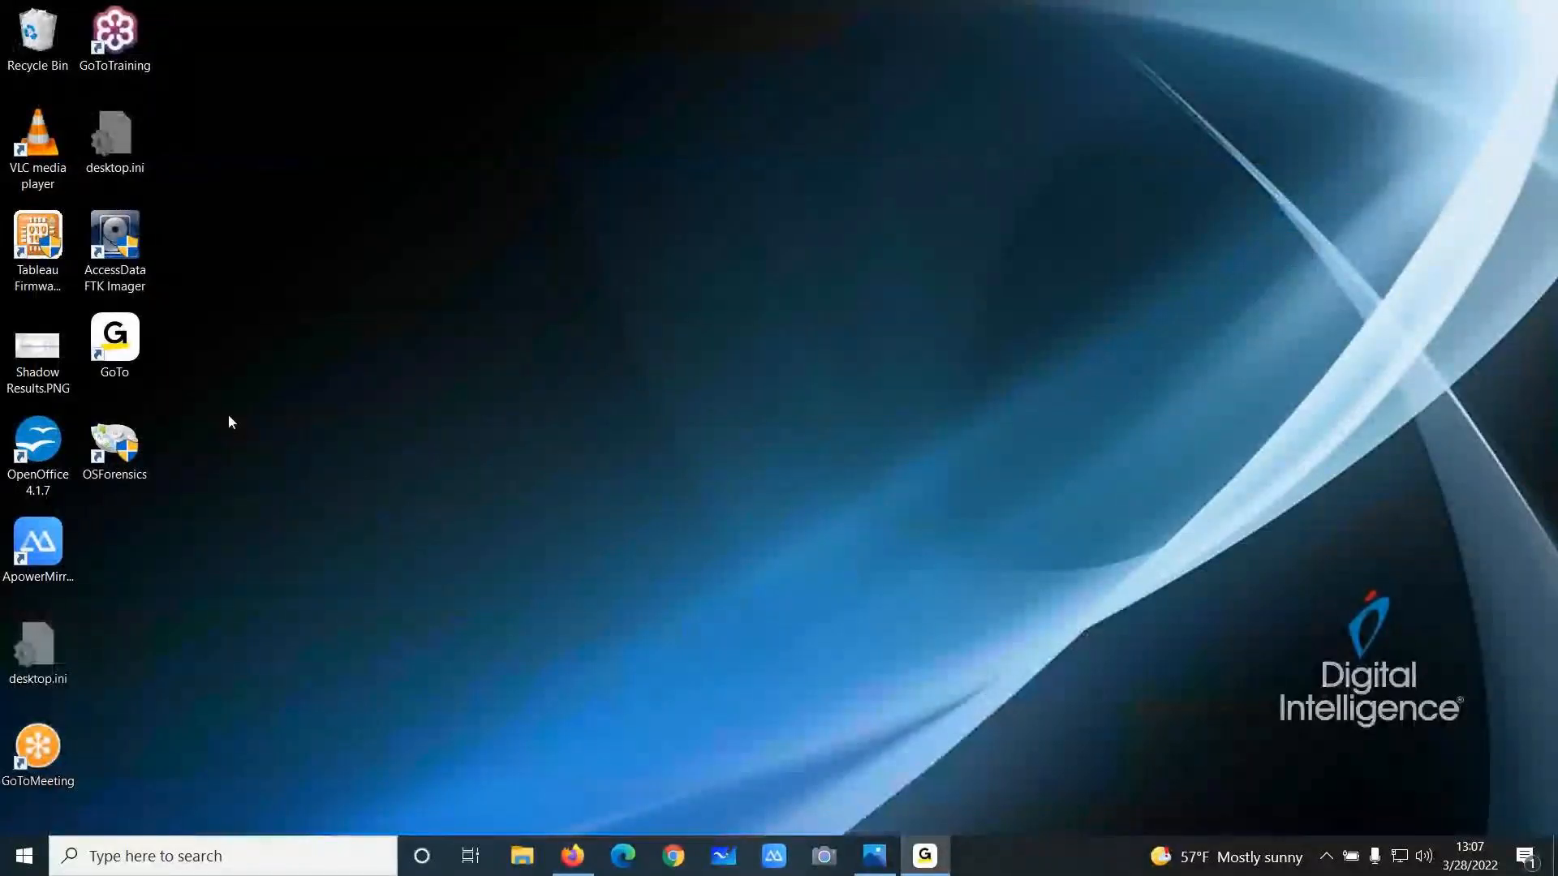
Launch OSForensics and copy the full licence key from the downloaded OSForensics License.txt file
{"action": "double_click", "coordinate": [119, 448]}
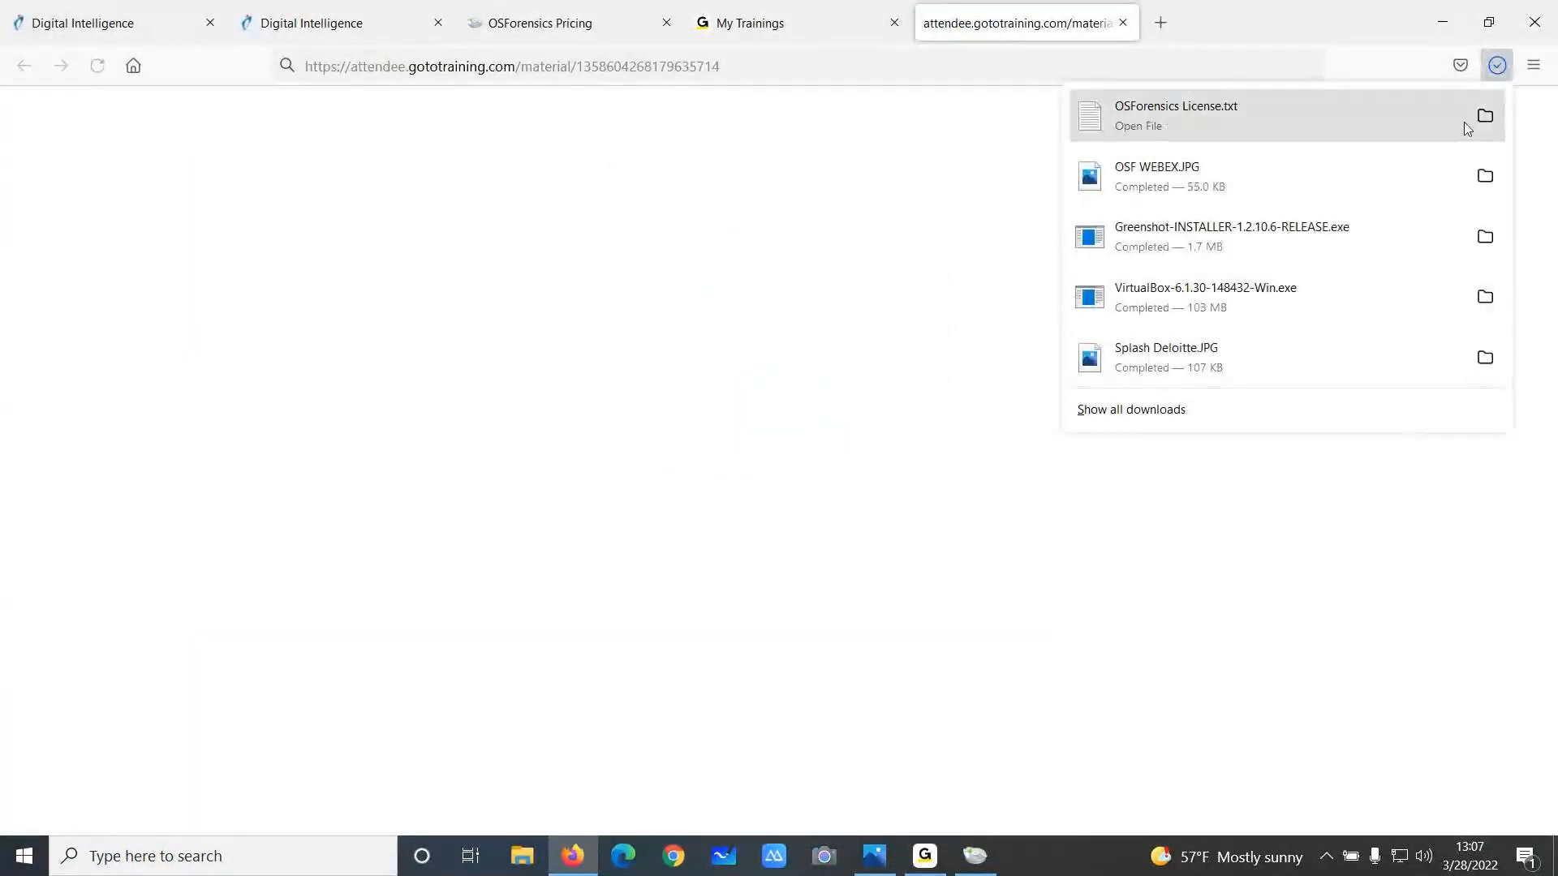
{"action": "left_click", "coordinate": [1484, 115]}
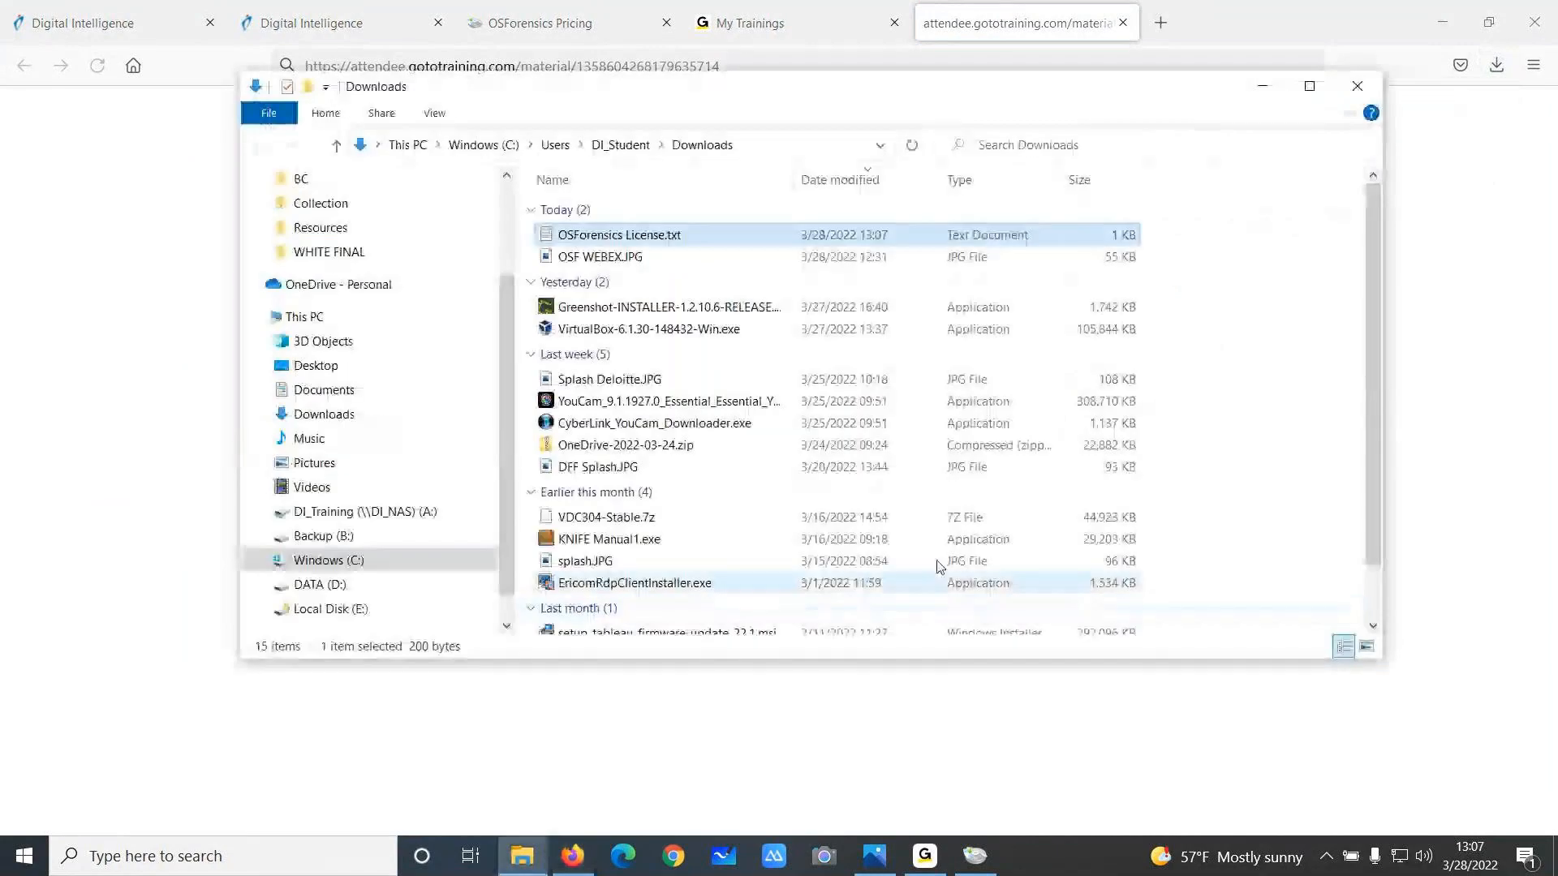
{"action": "double_click", "coordinate": [643, 243]}
{"action": "left_click_drag", "start_coordinate": [680, 380], "coordinate": [276, 181]}
{"action": "key", "text": "ctrl+c"}
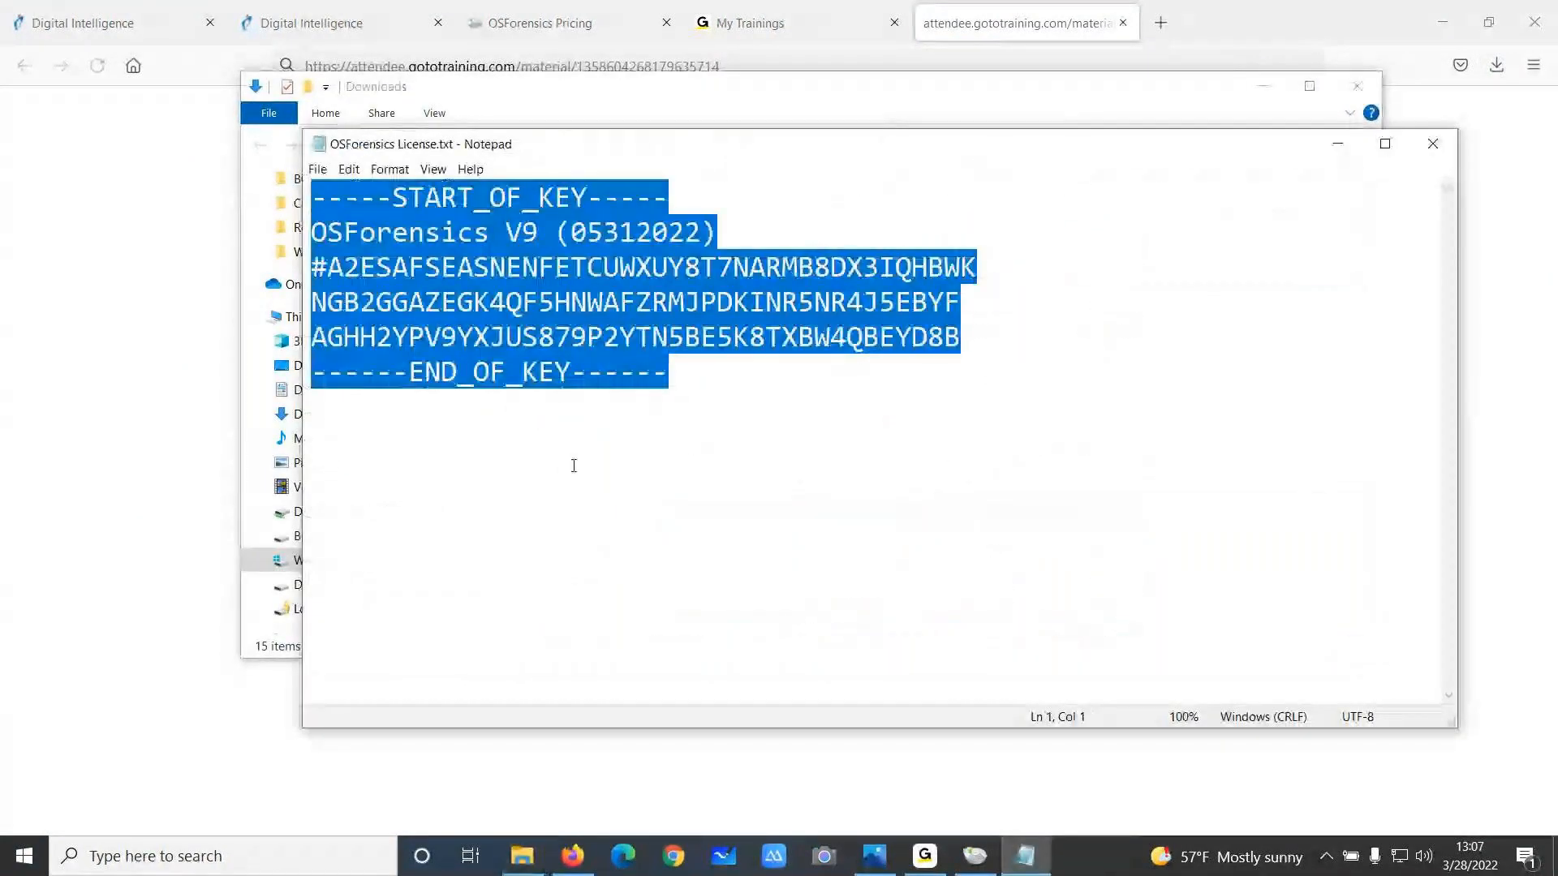
{"action": "right_click", "coordinate": [602, 334]}
{"action": "left_click", "coordinate": [389, 386]}
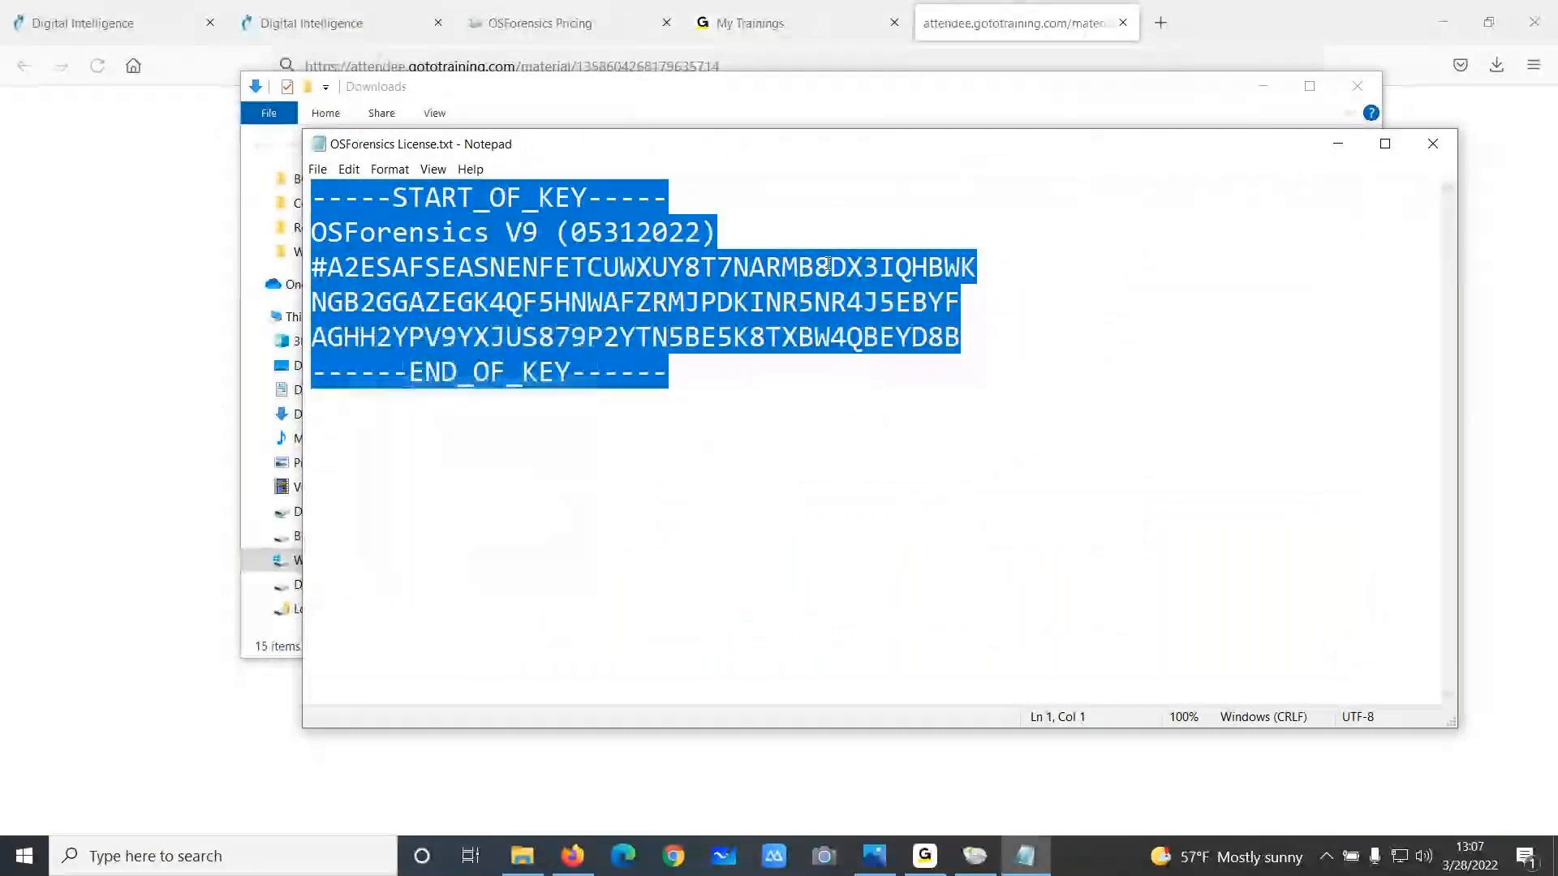
{"action": "left_click", "coordinate": [1335, 144]}
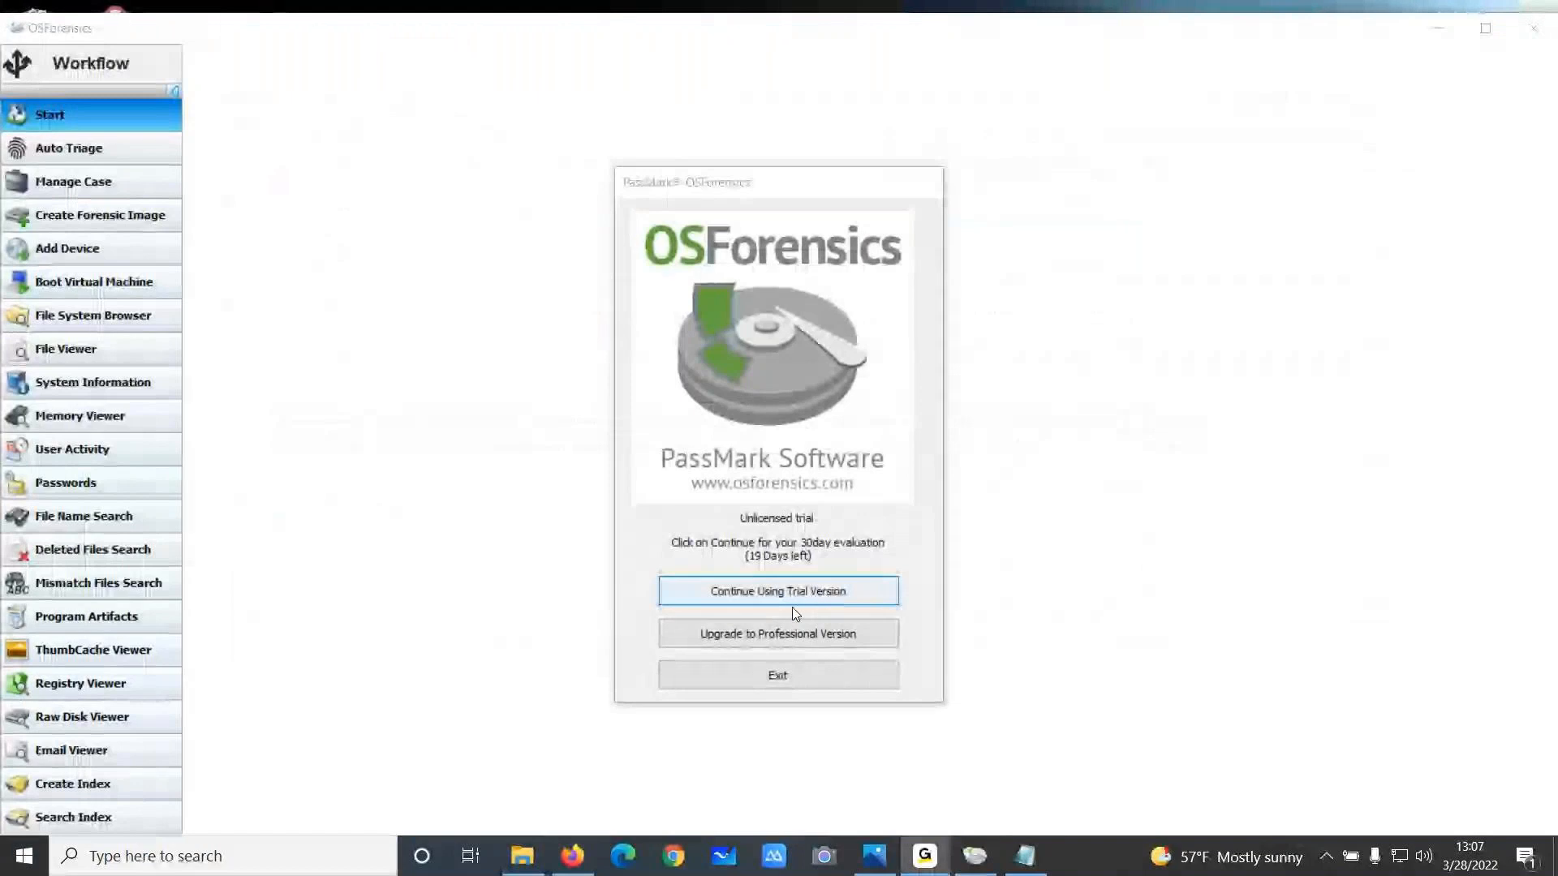
Upgrade OSForensics to the Professional Version by pasting the licence key into the registration form and registering
{"action": "left_click", "coordinate": [780, 636]}
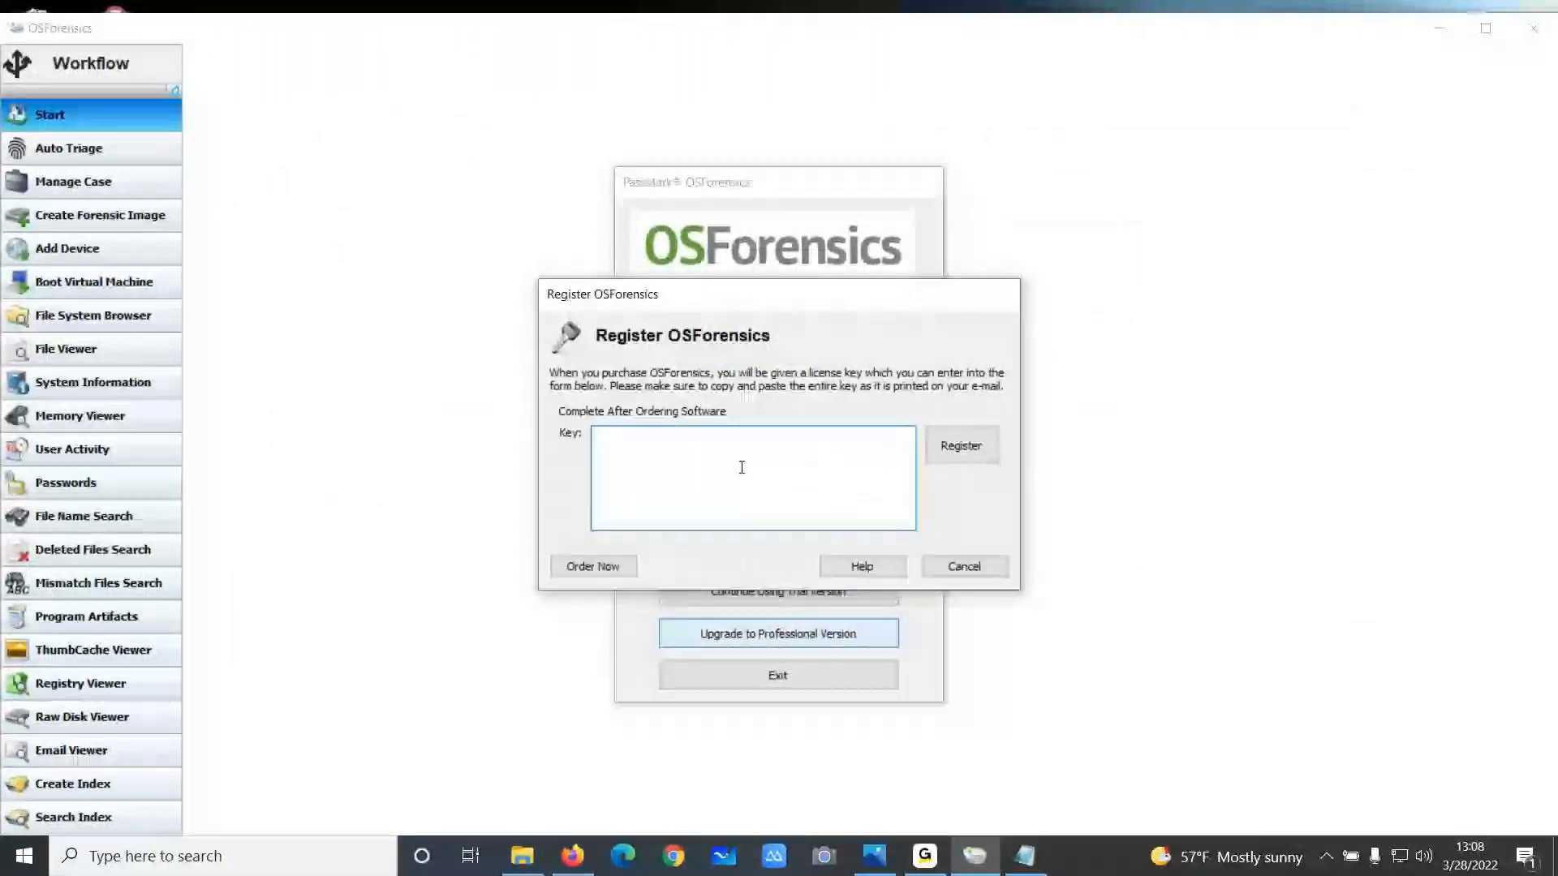
{"action": "key", "text": "ctrl+v"}
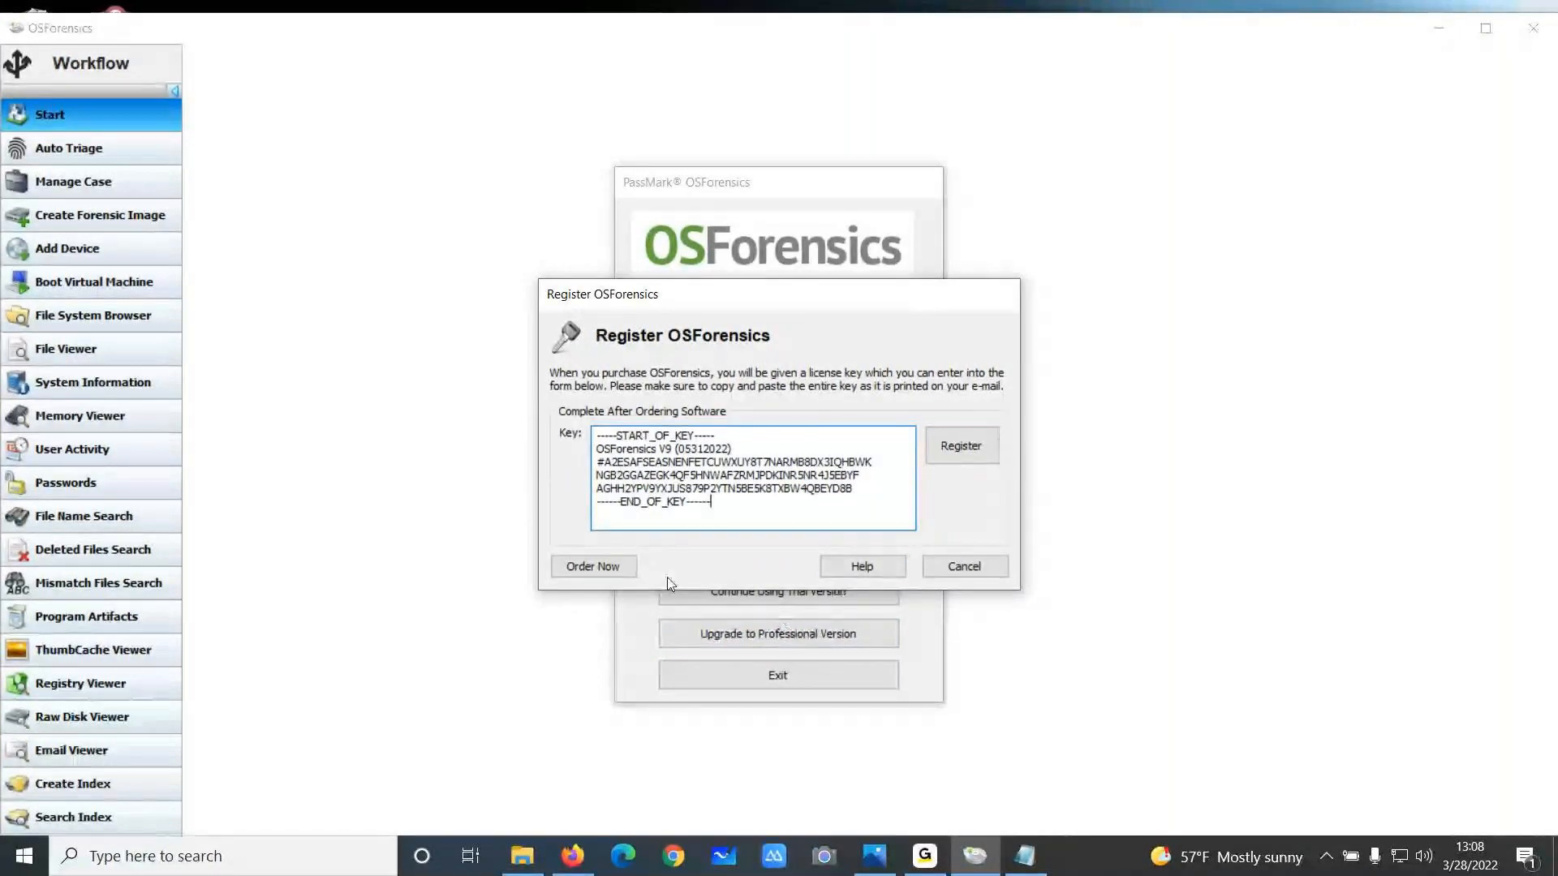
{"action": "left_click", "coordinate": [960, 446]}
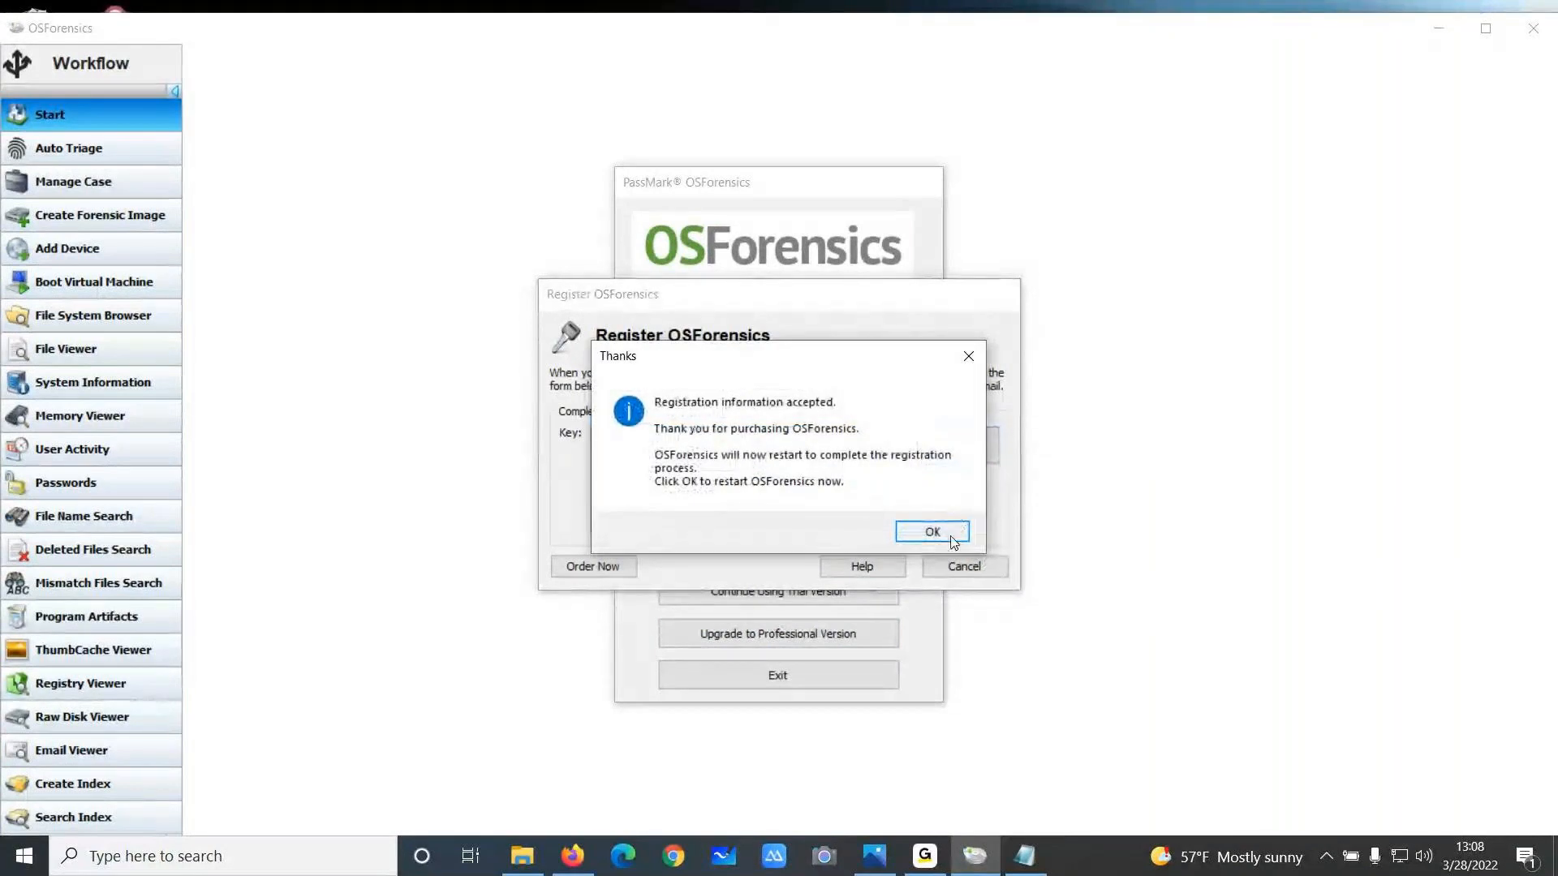
{"action": "left_click", "coordinate": [933, 532]}
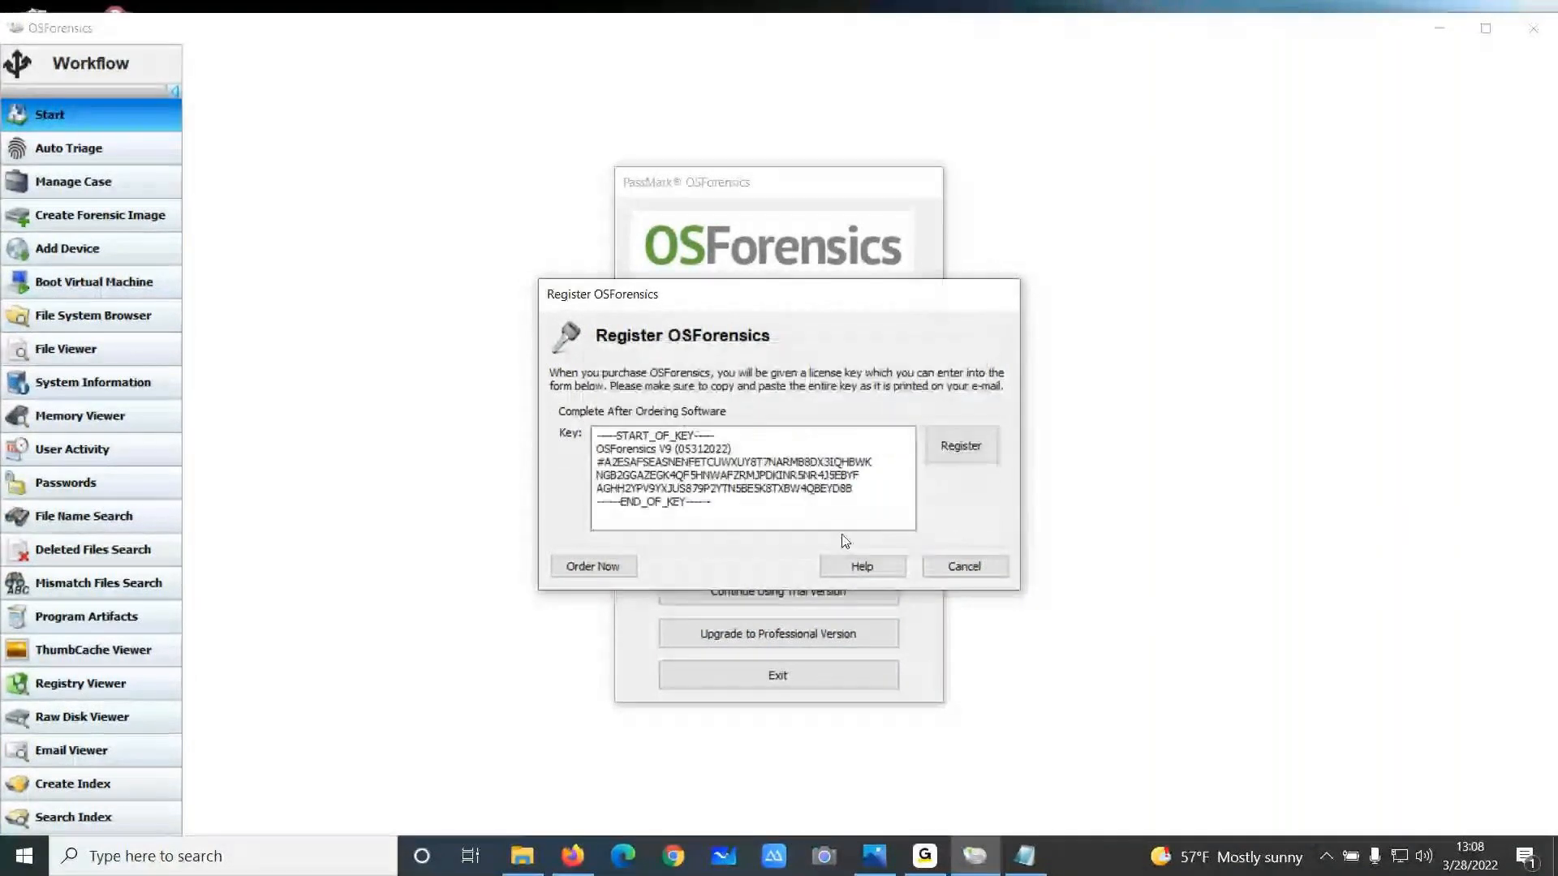
{"action": "left_click", "coordinate": [960, 567]}
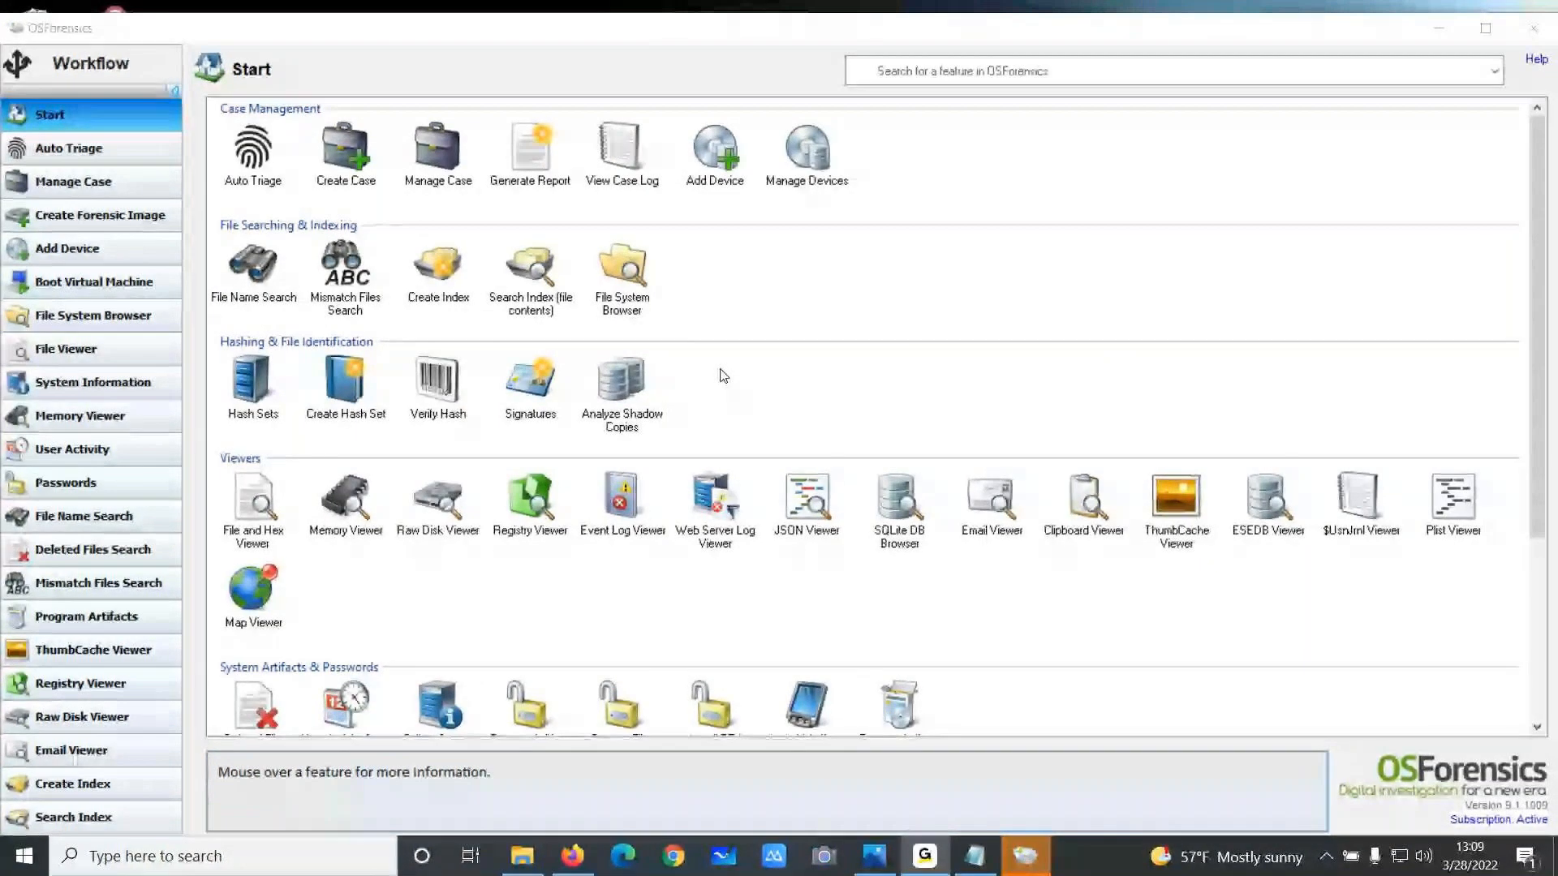
Browse the feature icons on the Start page and the Workflow list
{"action": "scroll", "coordinate": [804, 341], "scroll_direction": "down", "scroll_amount": 3}
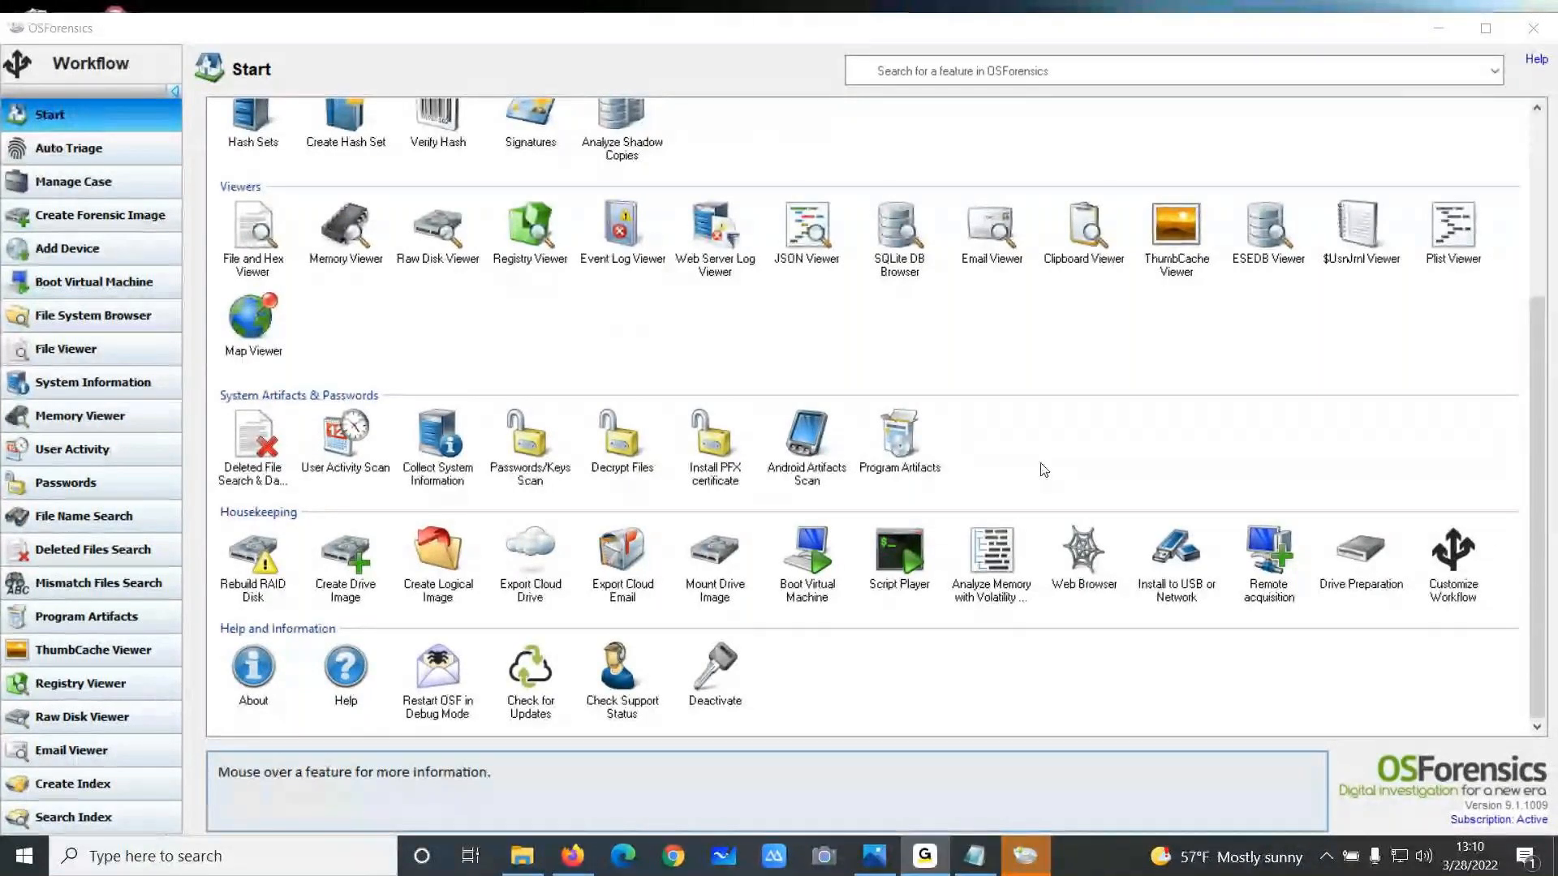
{"action": "scroll", "coordinate": [1024, 467], "scroll_direction": "up", "scroll_amount": 5}
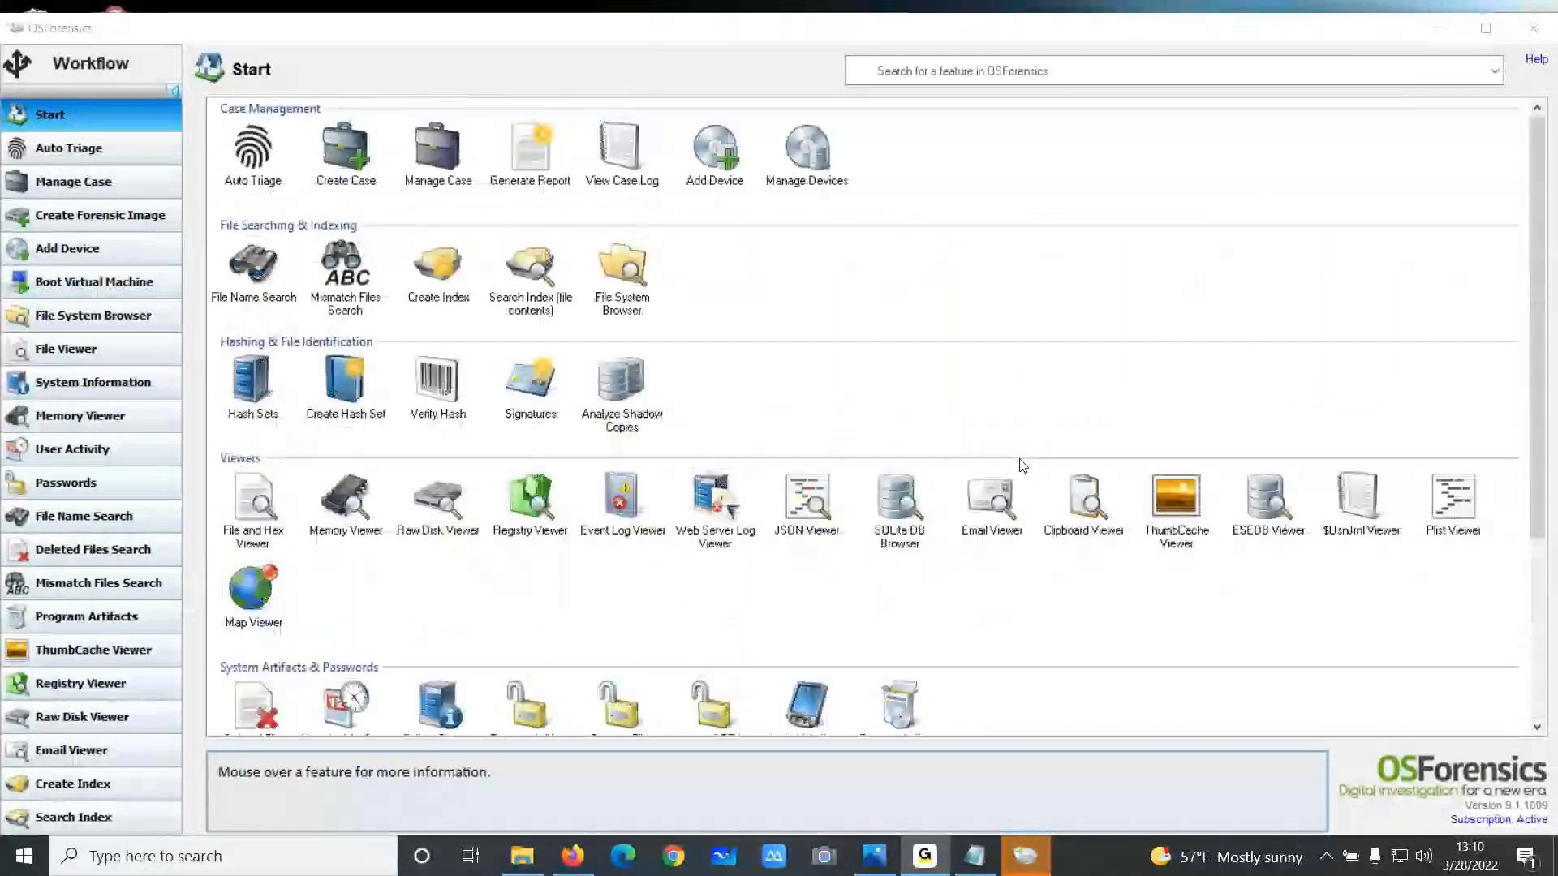
{"action": "scroll", "coordinate": [1022, 465], "scroll_direction": "down", "scroll_amount": 4}
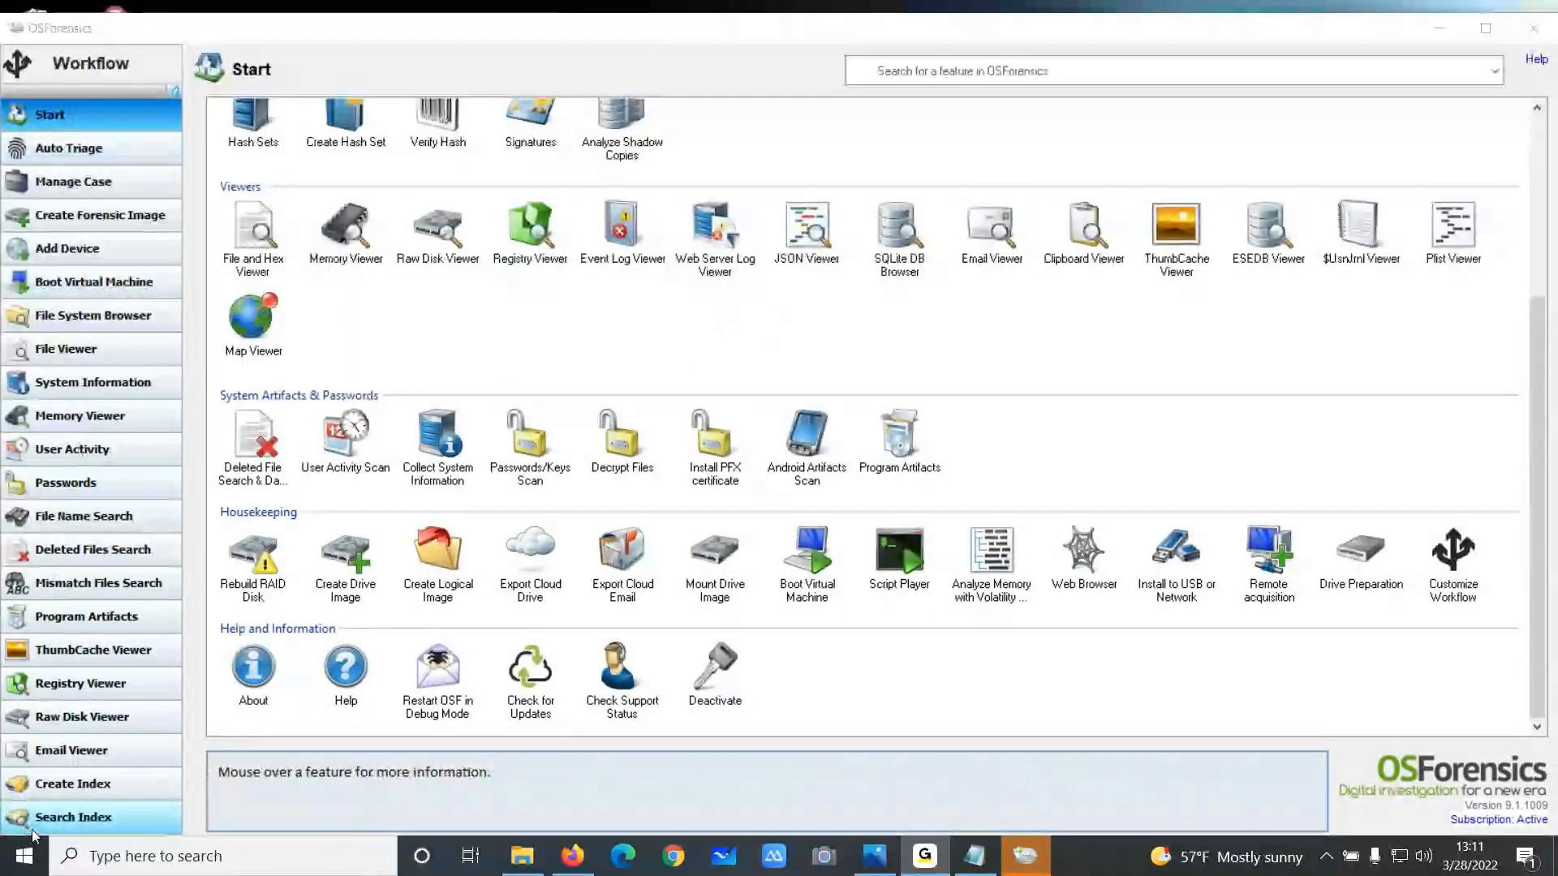
{"action": "scroll", "coordinate": [57, 681], "scroll_direction": "down", "scroll_amount": 3}
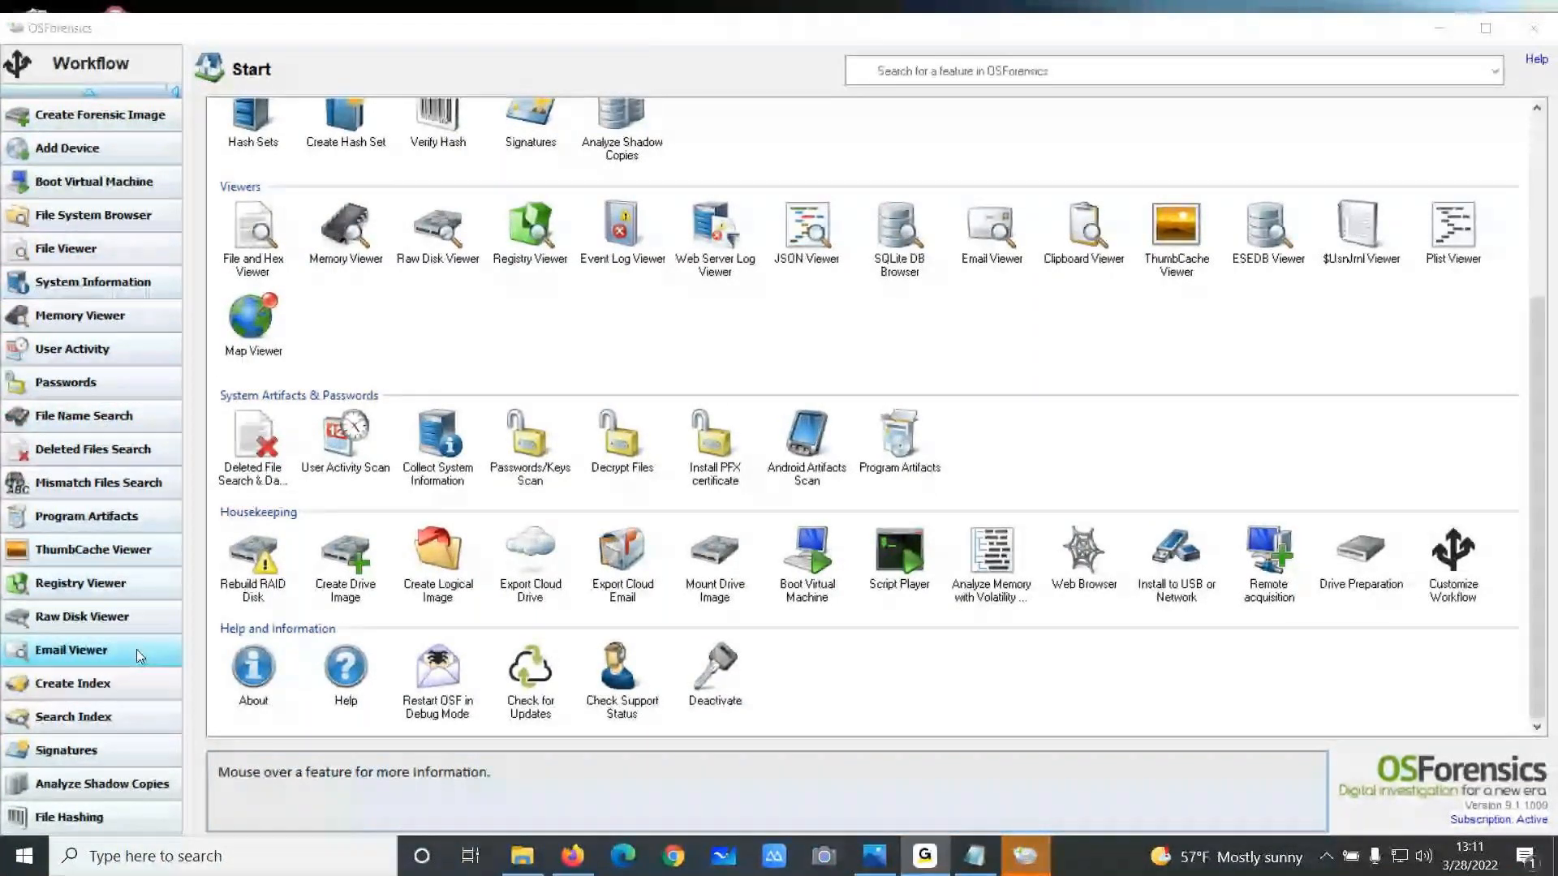
{"action": "scroll", "coordinate": [138, 624], "scroll_direction": "up", "scroll_amount": 3}
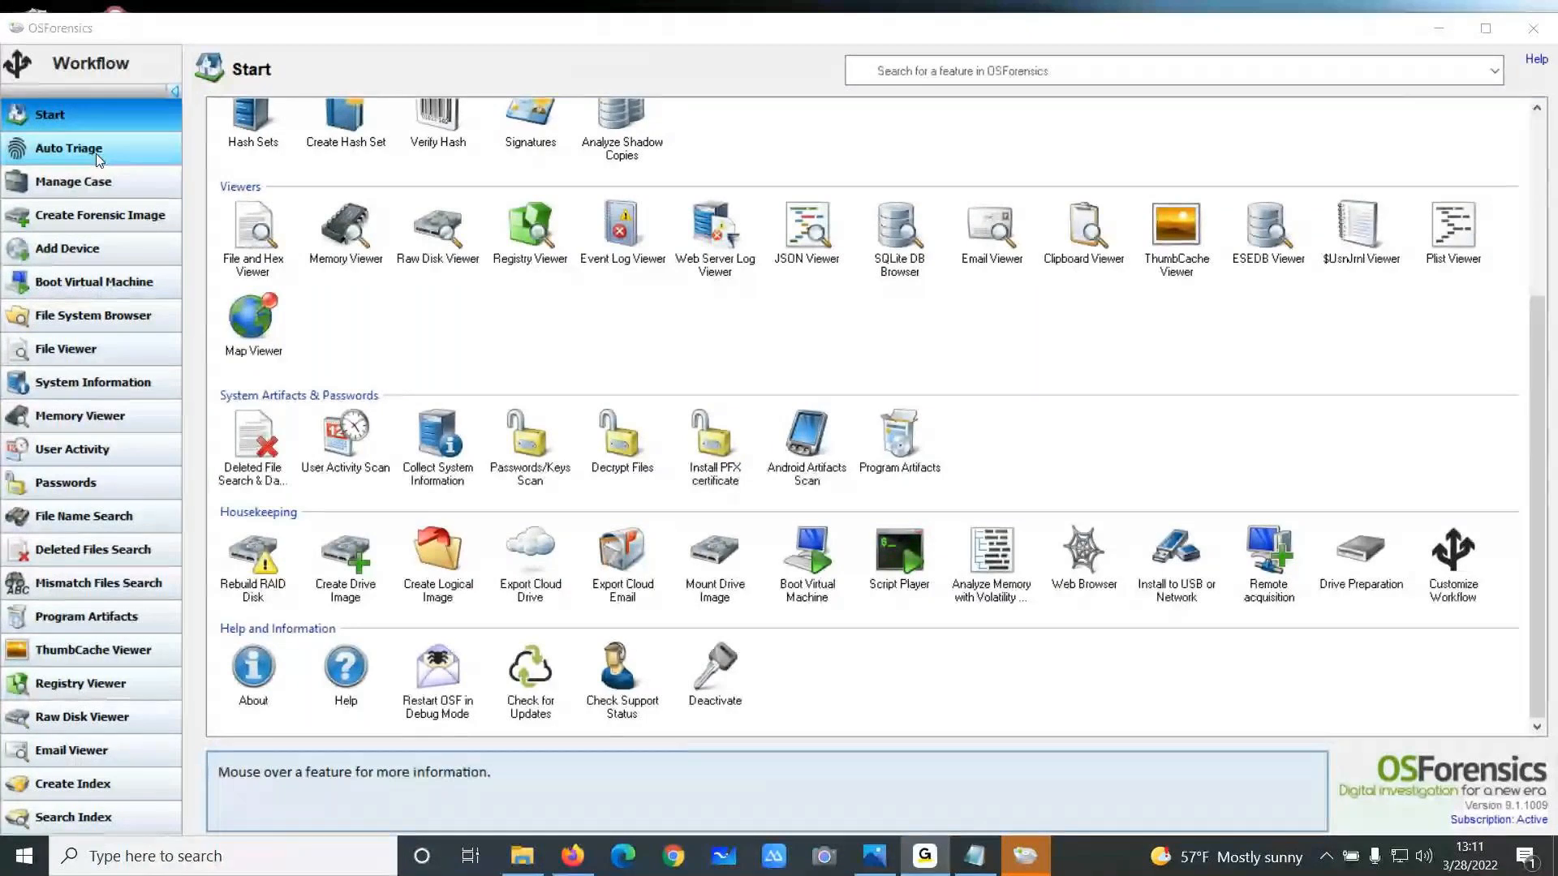
Create a new case named DEMO with the default settings
{"action": "left_click", "coordinate": [102, 181]}
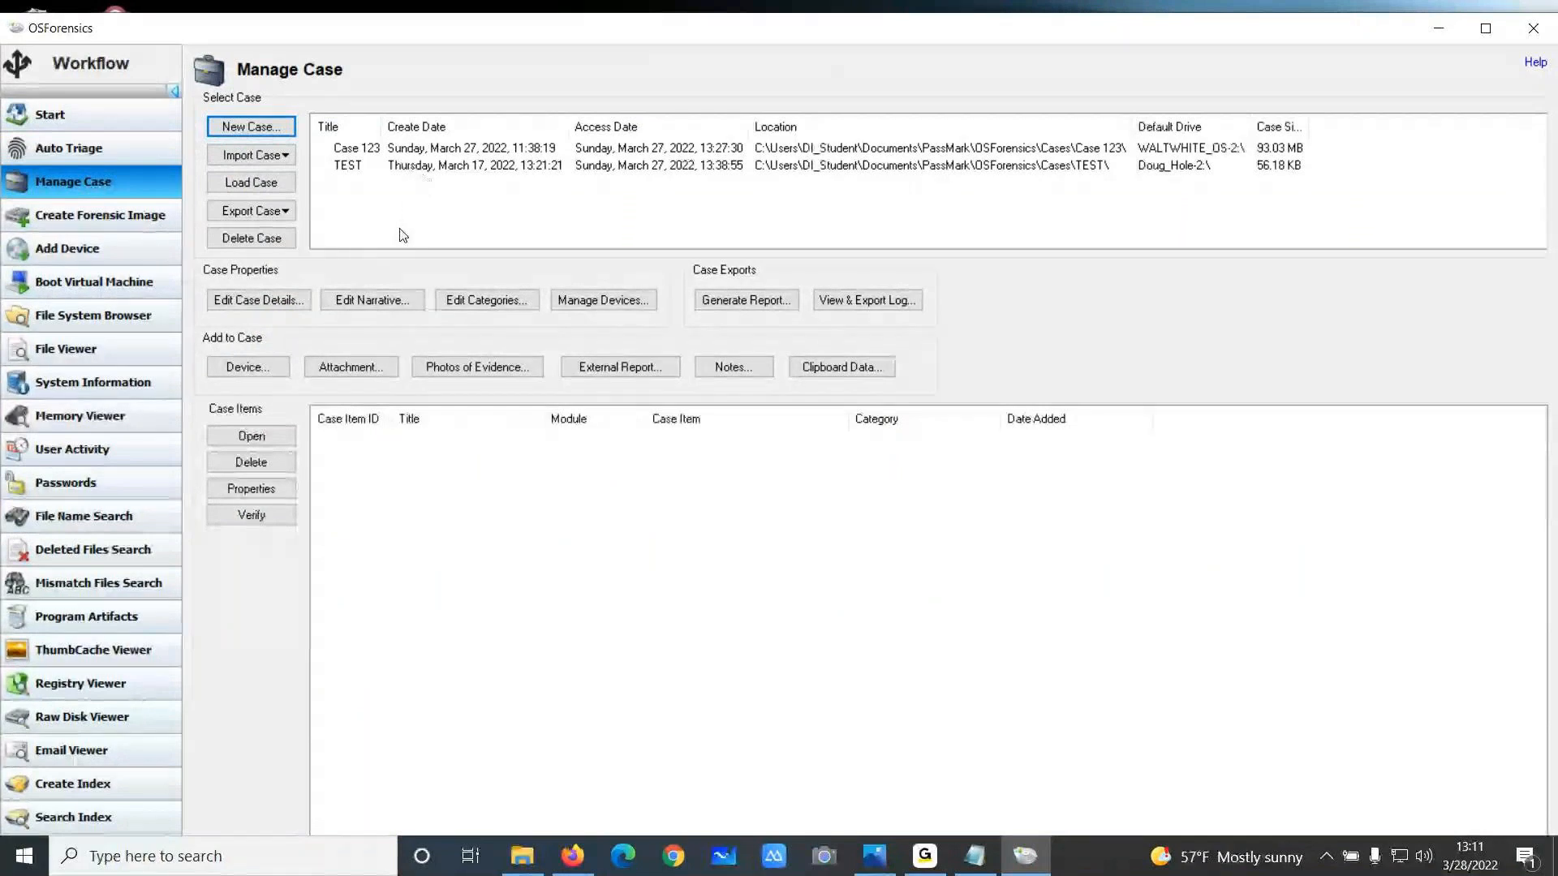
{"action": "left_click", "coordinate": [283, 135]}
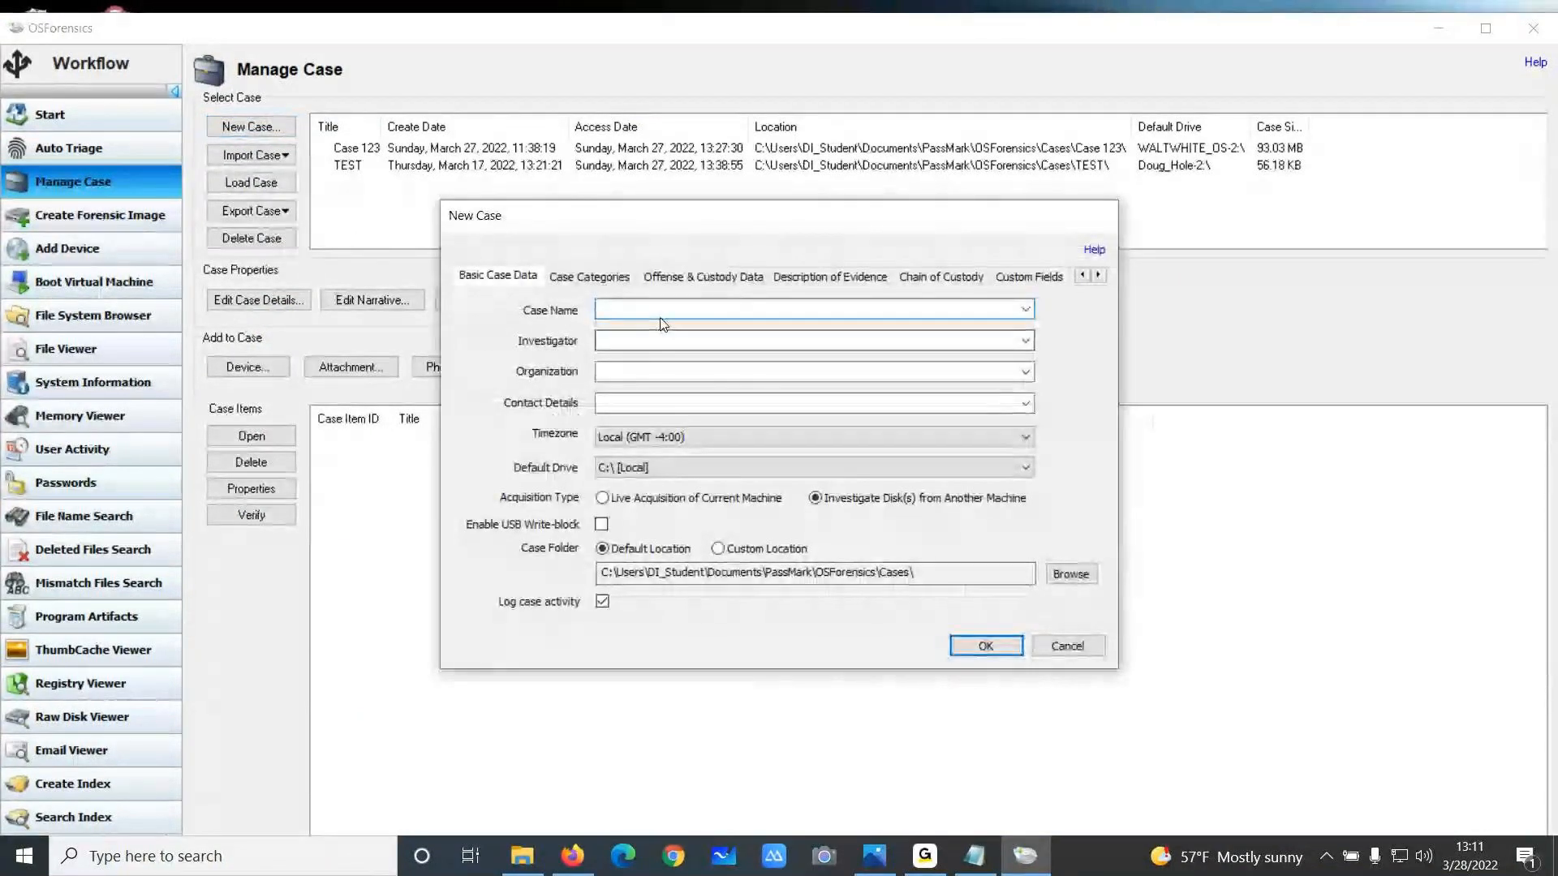
{"action": "type", "text": "DEMO"}
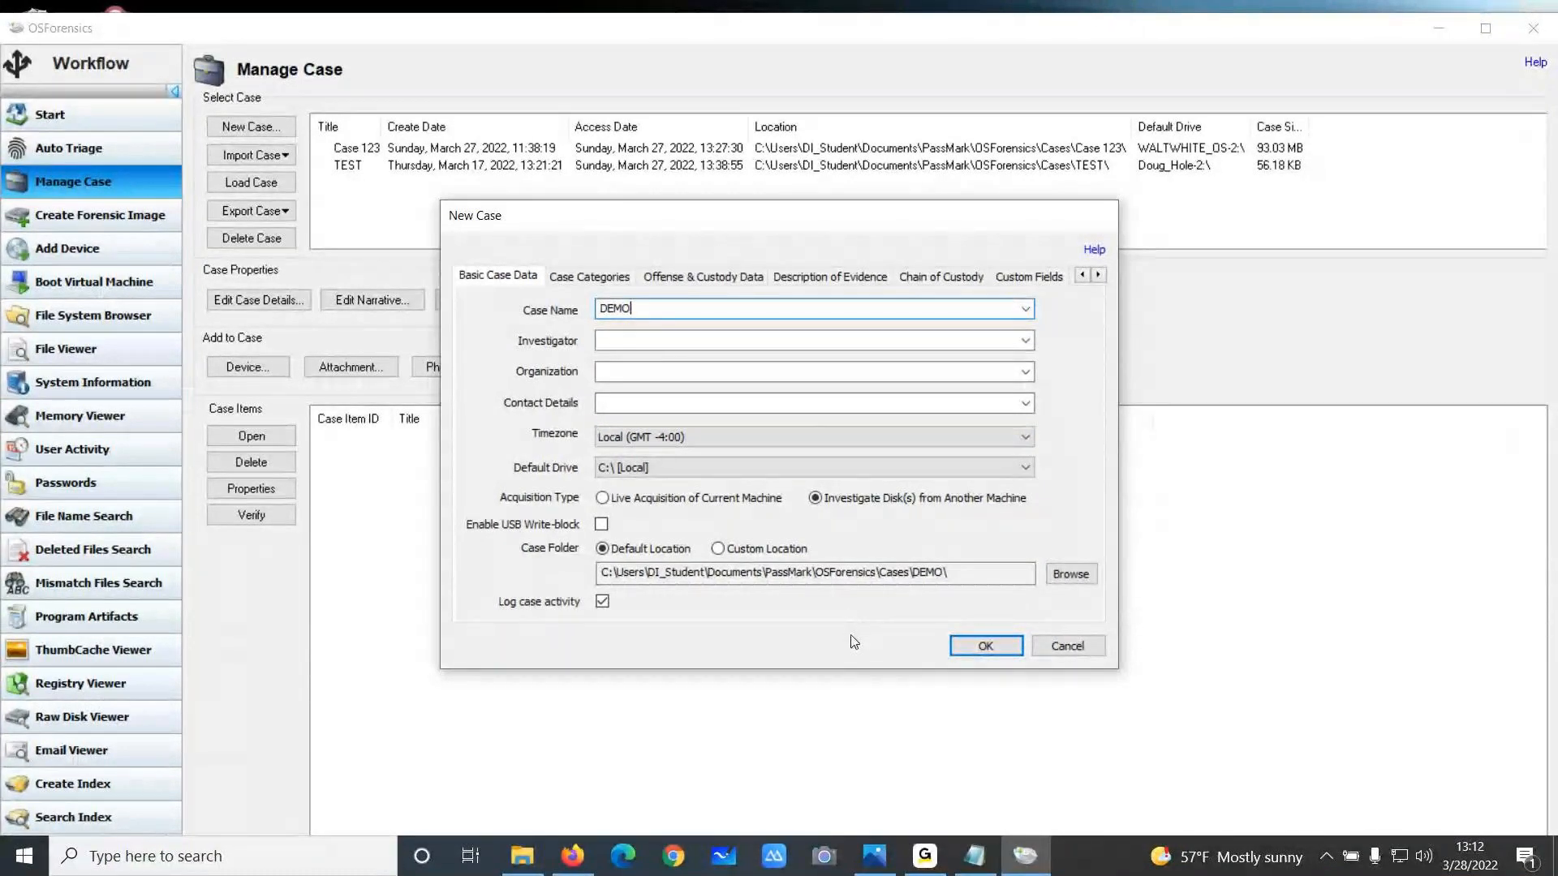
{"action": "left_click", "coordinate": [986, 645]}
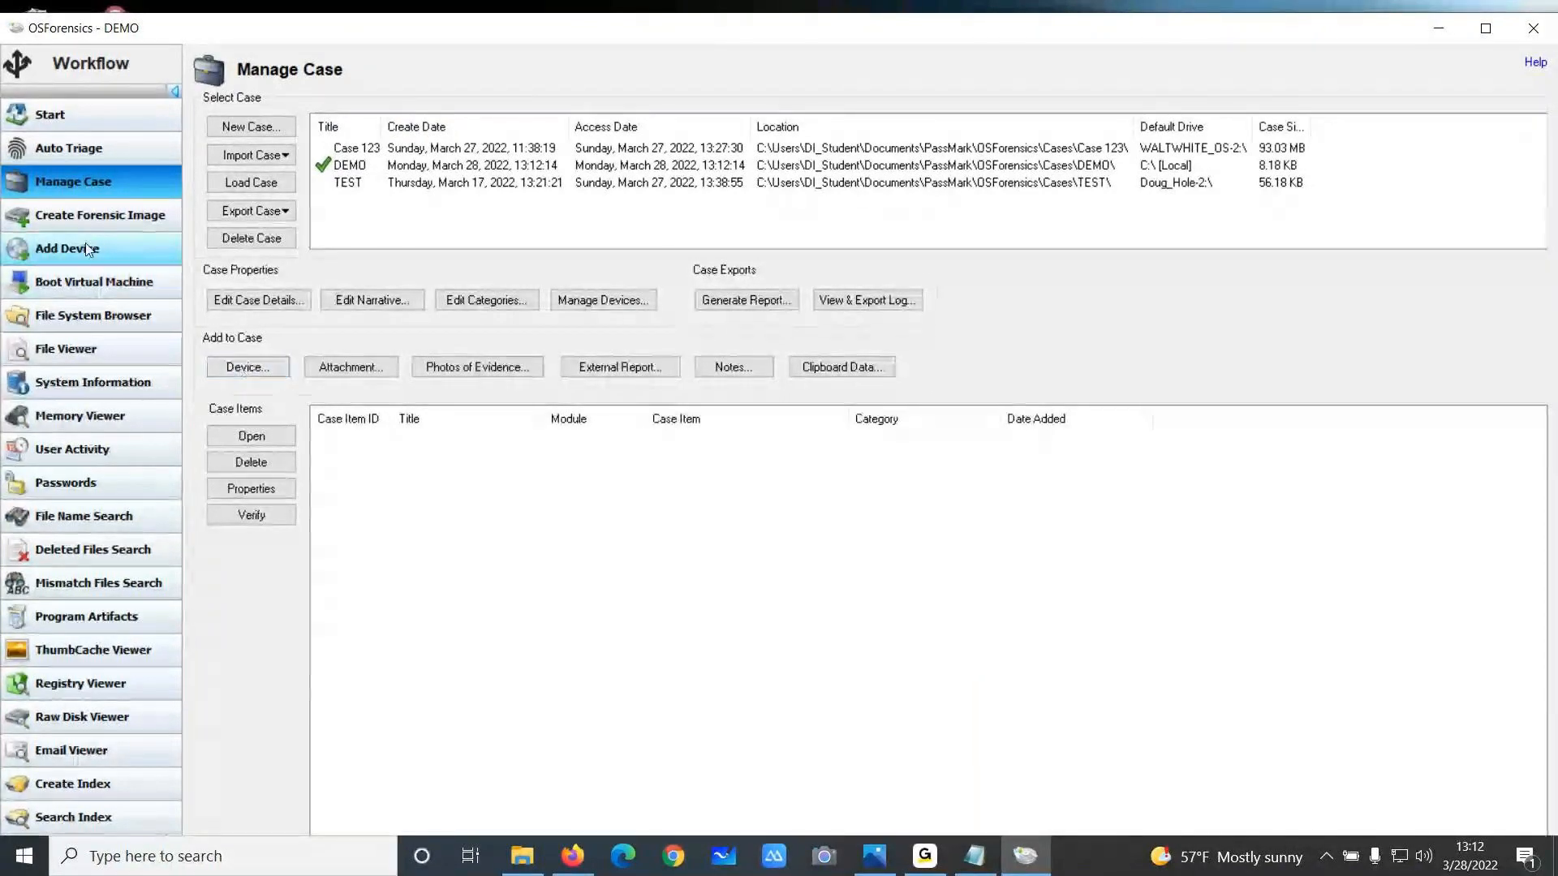
Start adding an image-file device and choose WALTWHITE.E01 from the WHITE FINAL evidence folder
{"action": "left_click", "coordinate": [233, 367]}
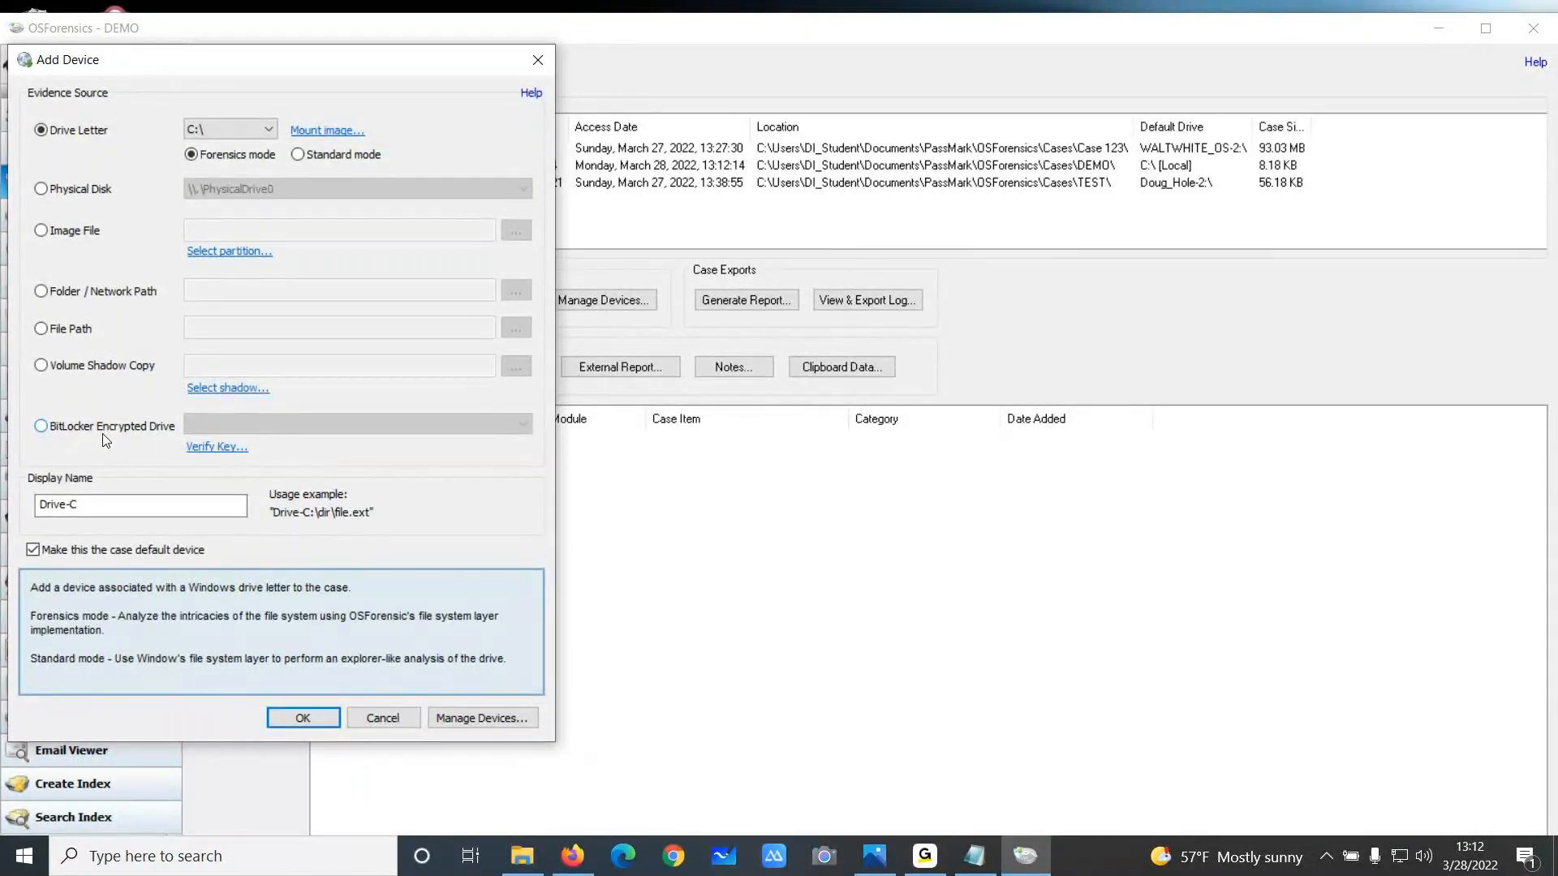
{"action": "left_click", "coordinate": [59, 234]}
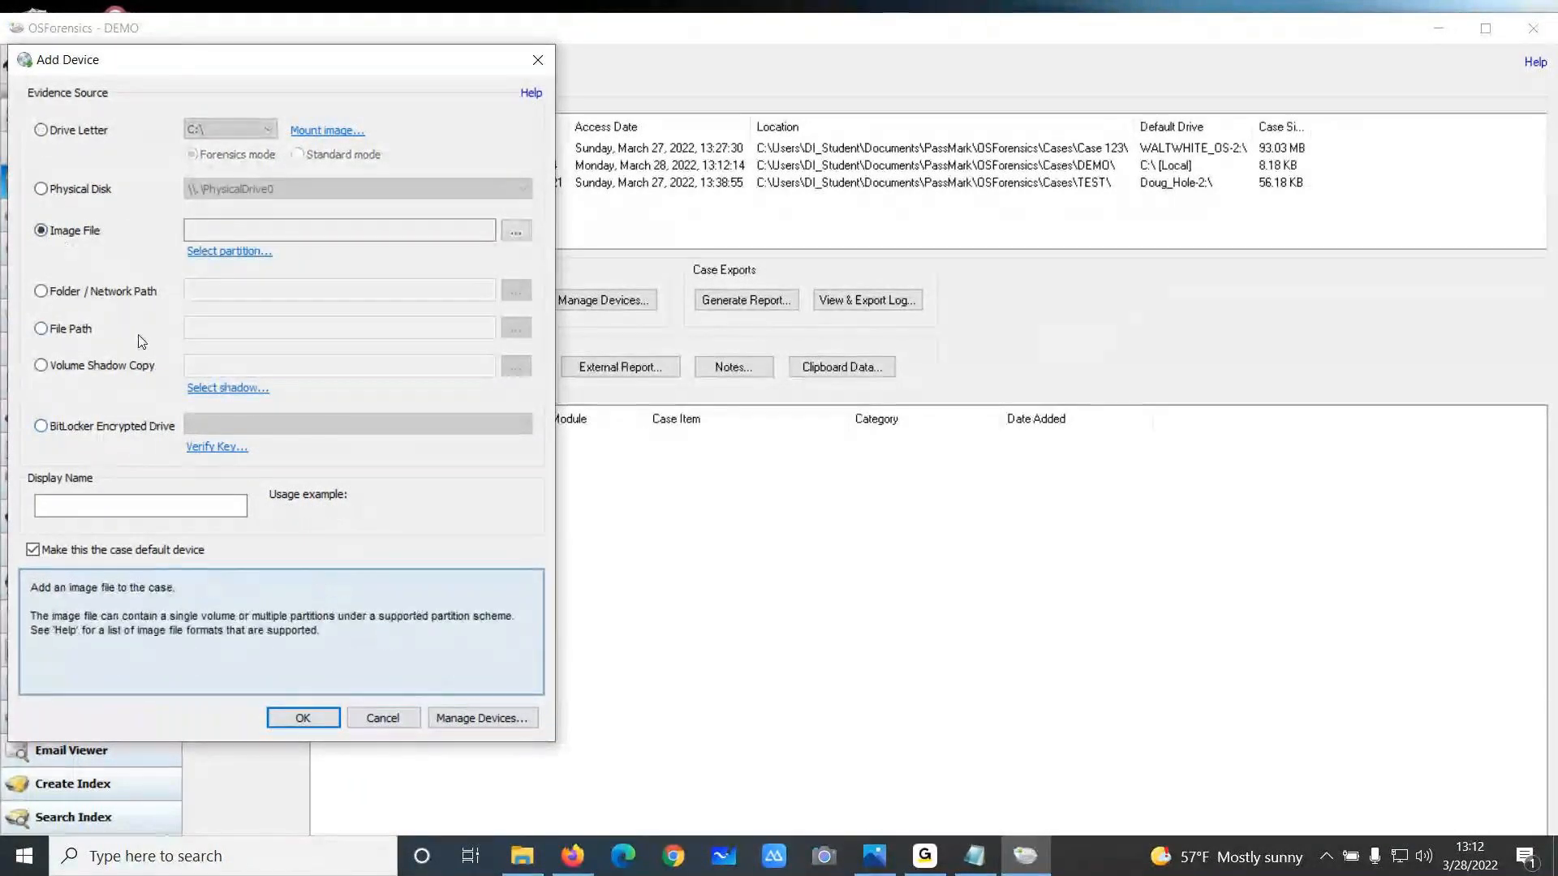
{"action": "left_click", "coordinate": [516, 230]}
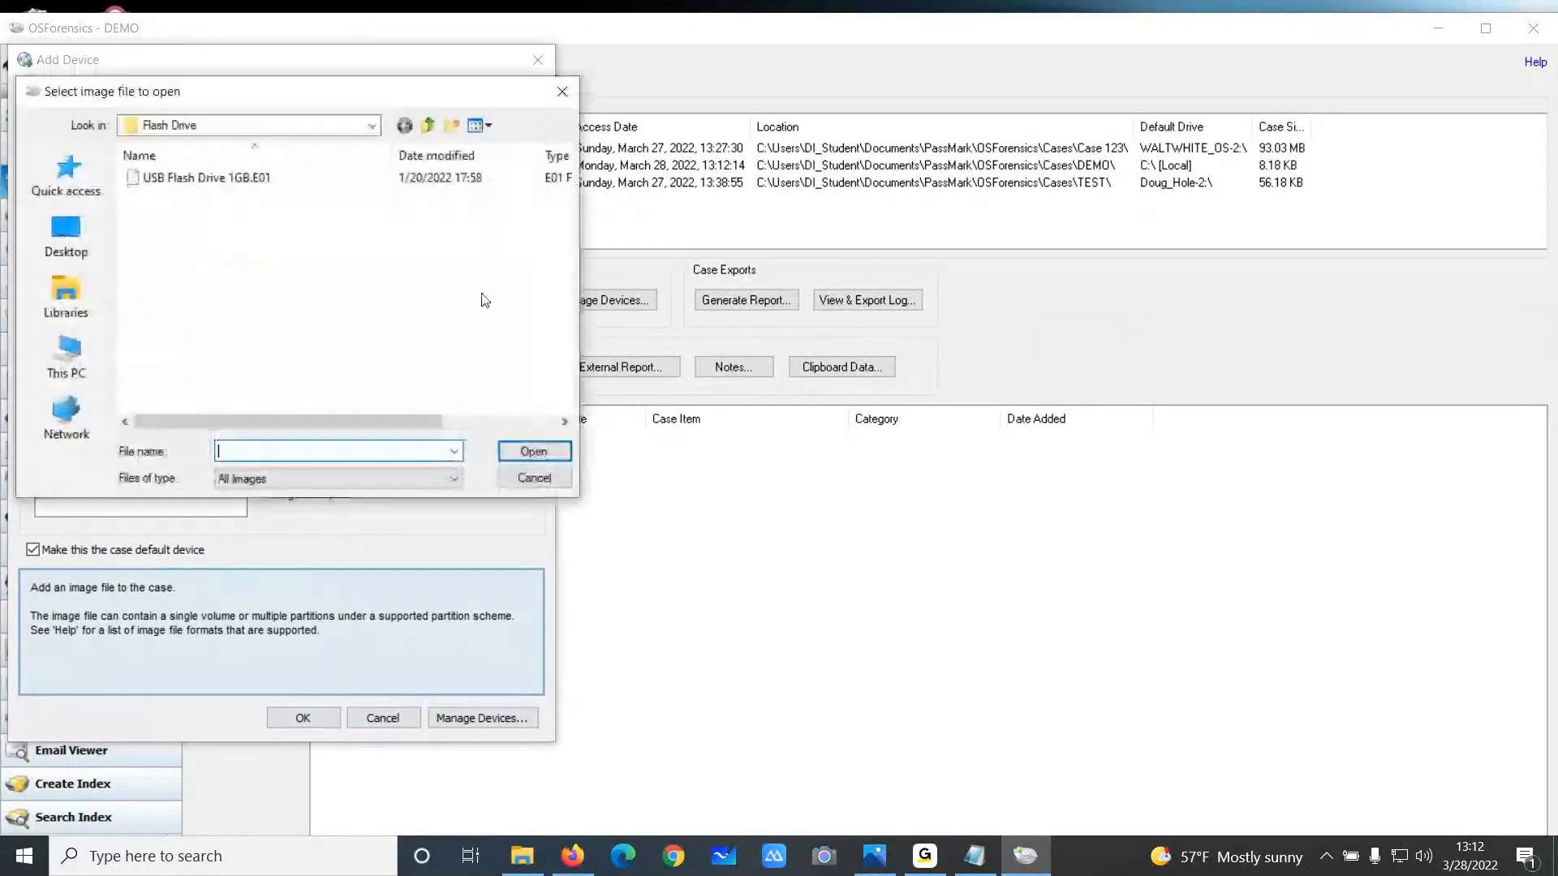
{"action": "key", "text": "BackSpace"}
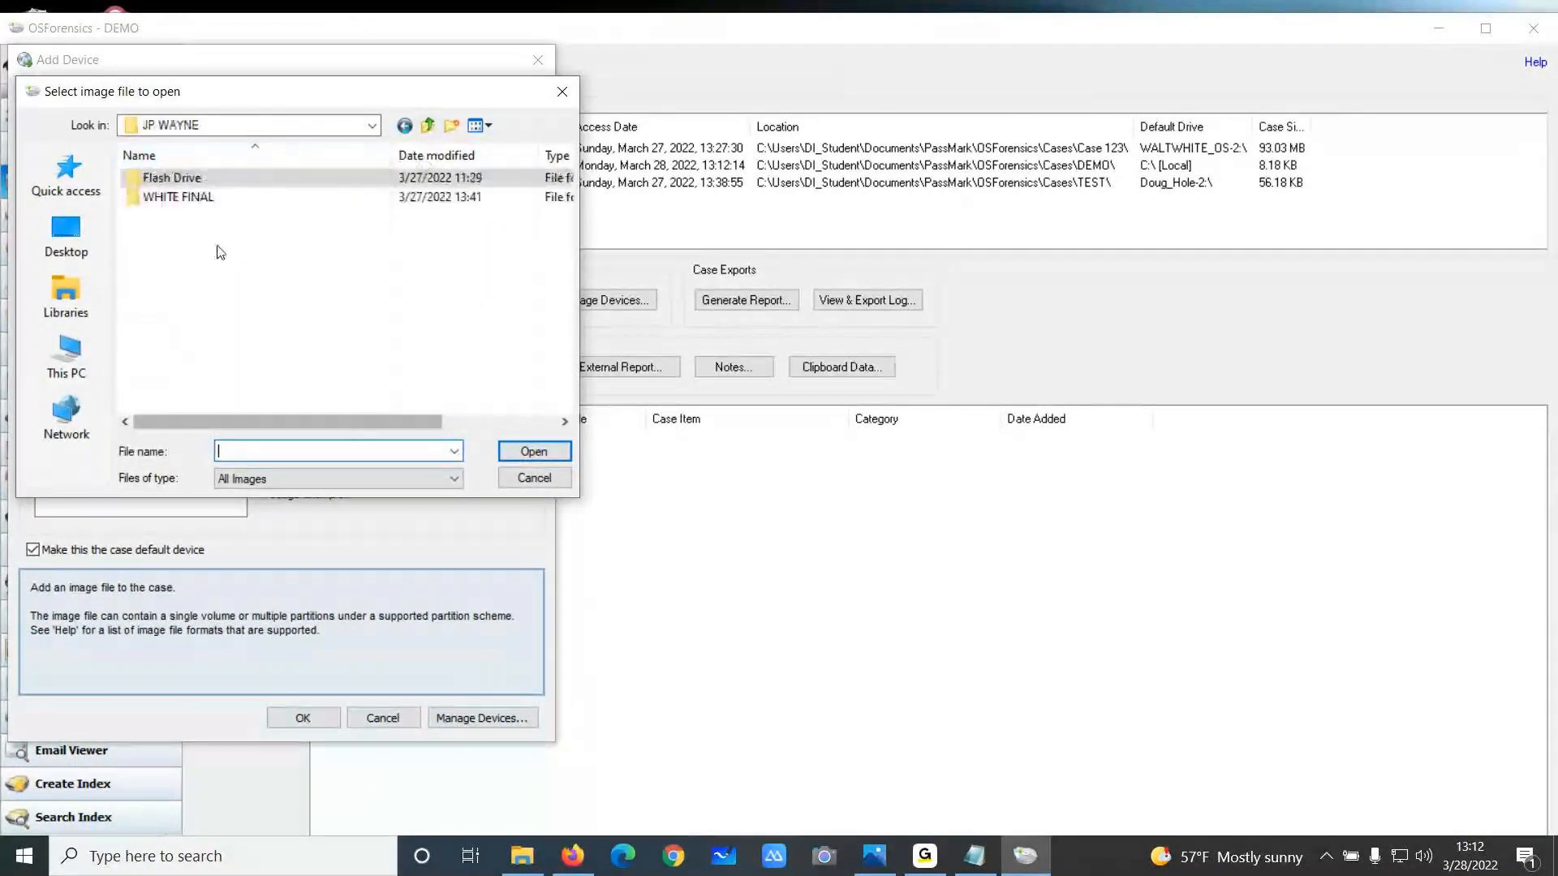
{"action": "double_click", "coordinate": [201, 201]}
{"action": "left_click", "coordinate": [243, 179]}
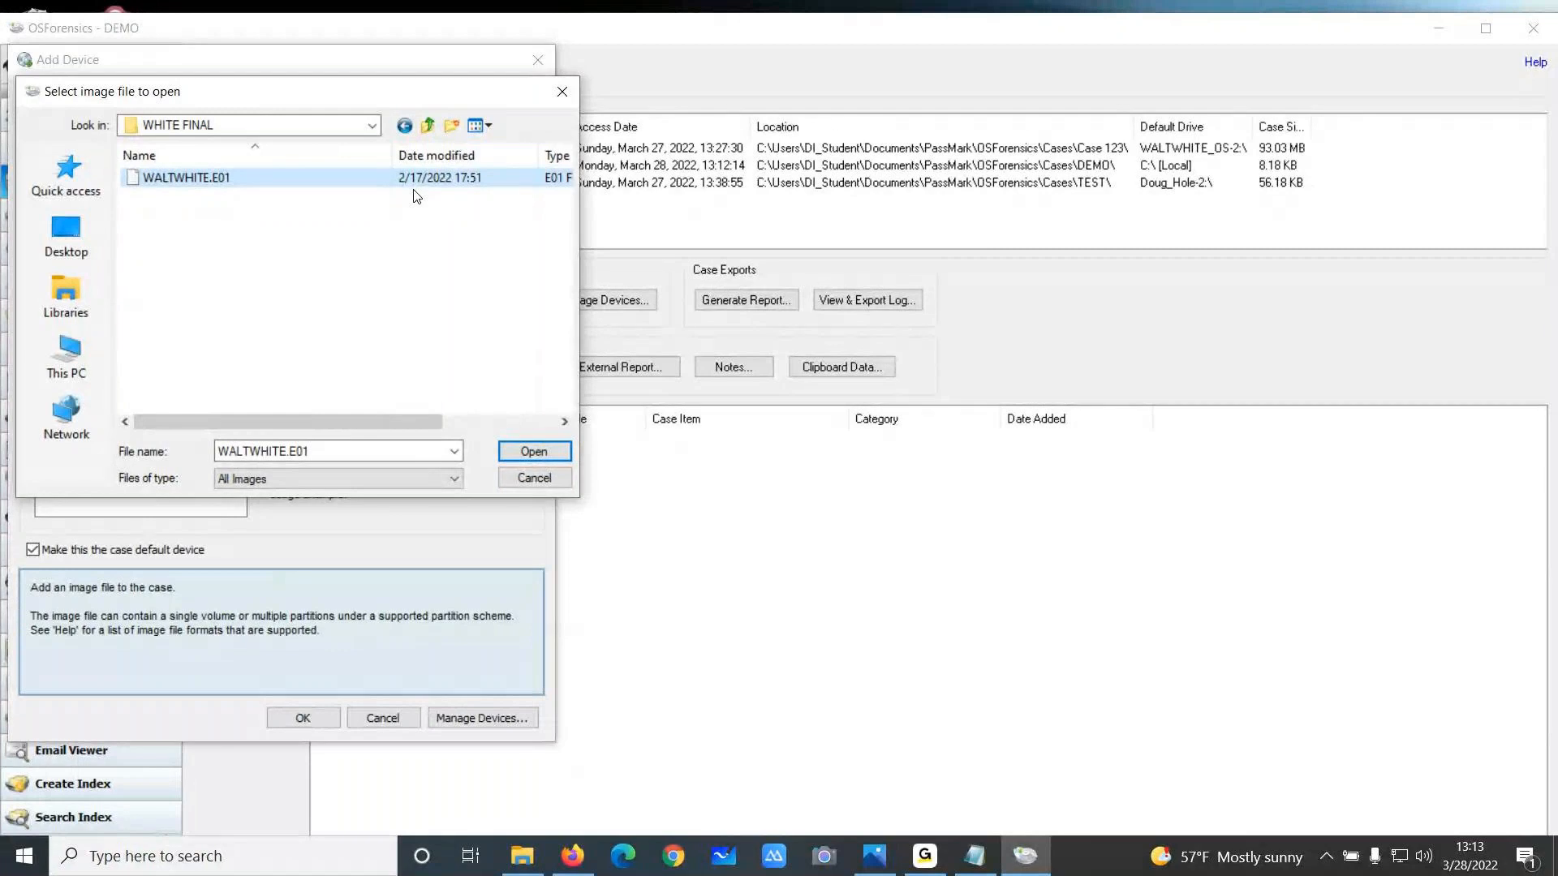
{"action": "left_click", "coordinate": [511, 451]}
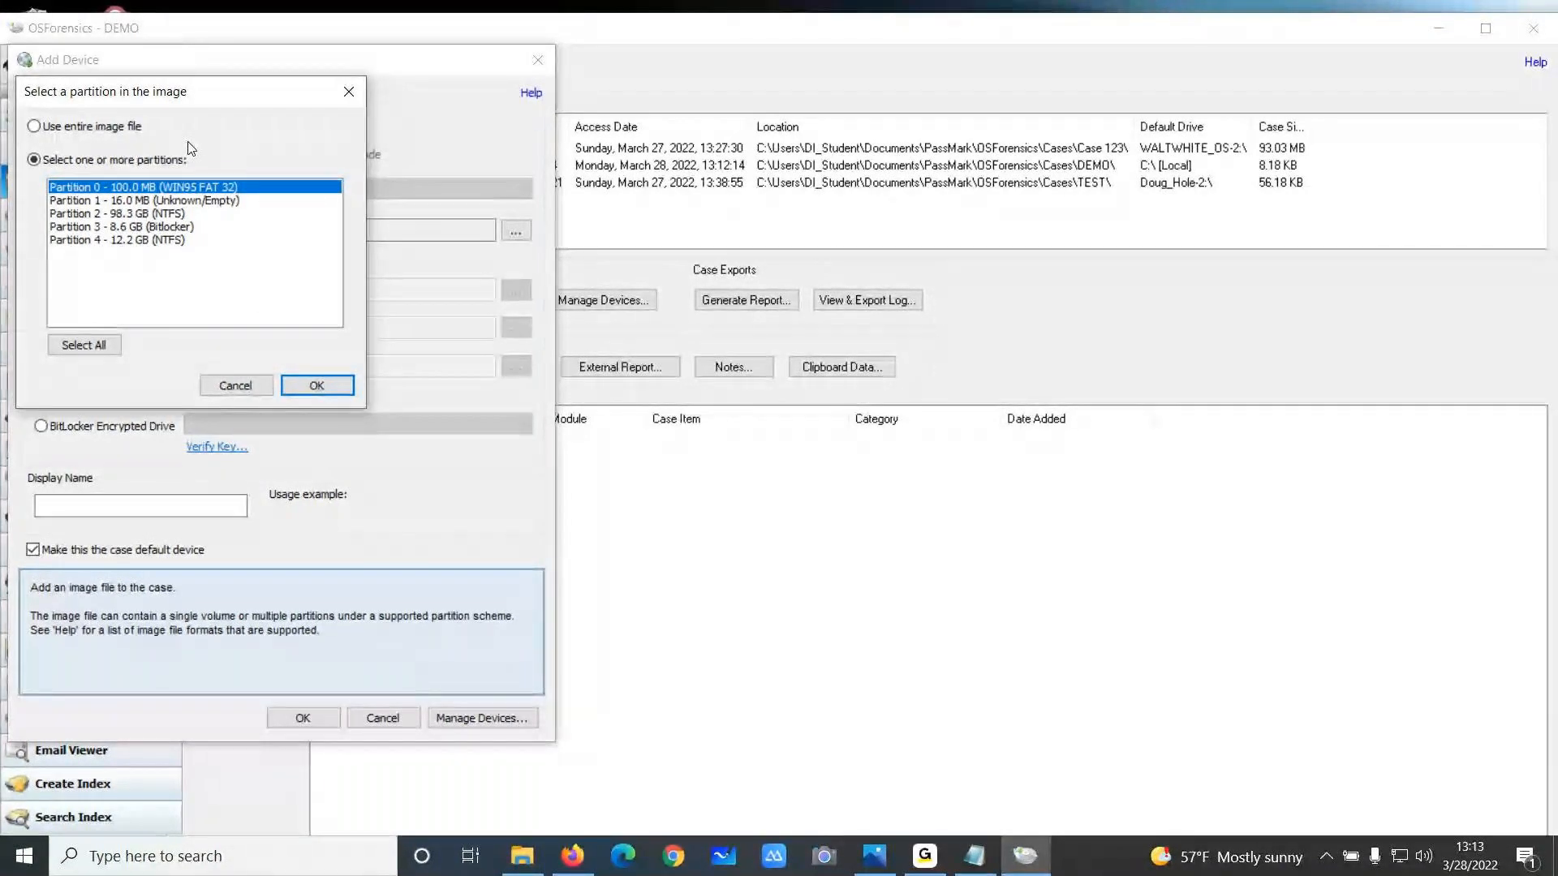
Select partition 2 (98.3 GB NTFS), name the device WALTWHITE_Windows, and add it to the case
{"action": "left_click", "coordinate": [168, 216]}
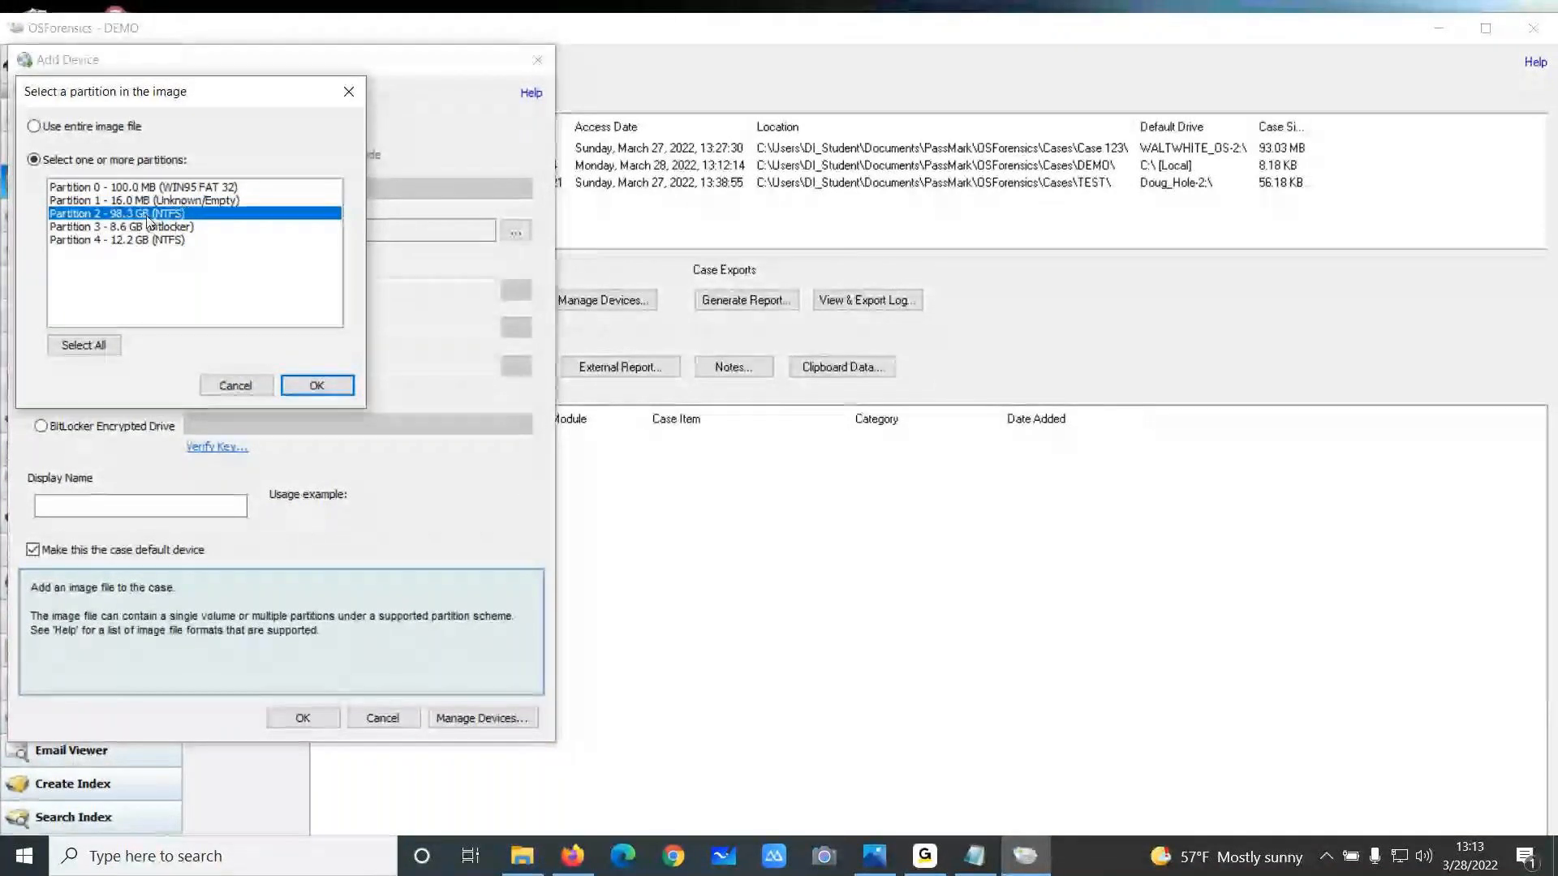
{"action": "left_click", "coordinate": [316, 387]}
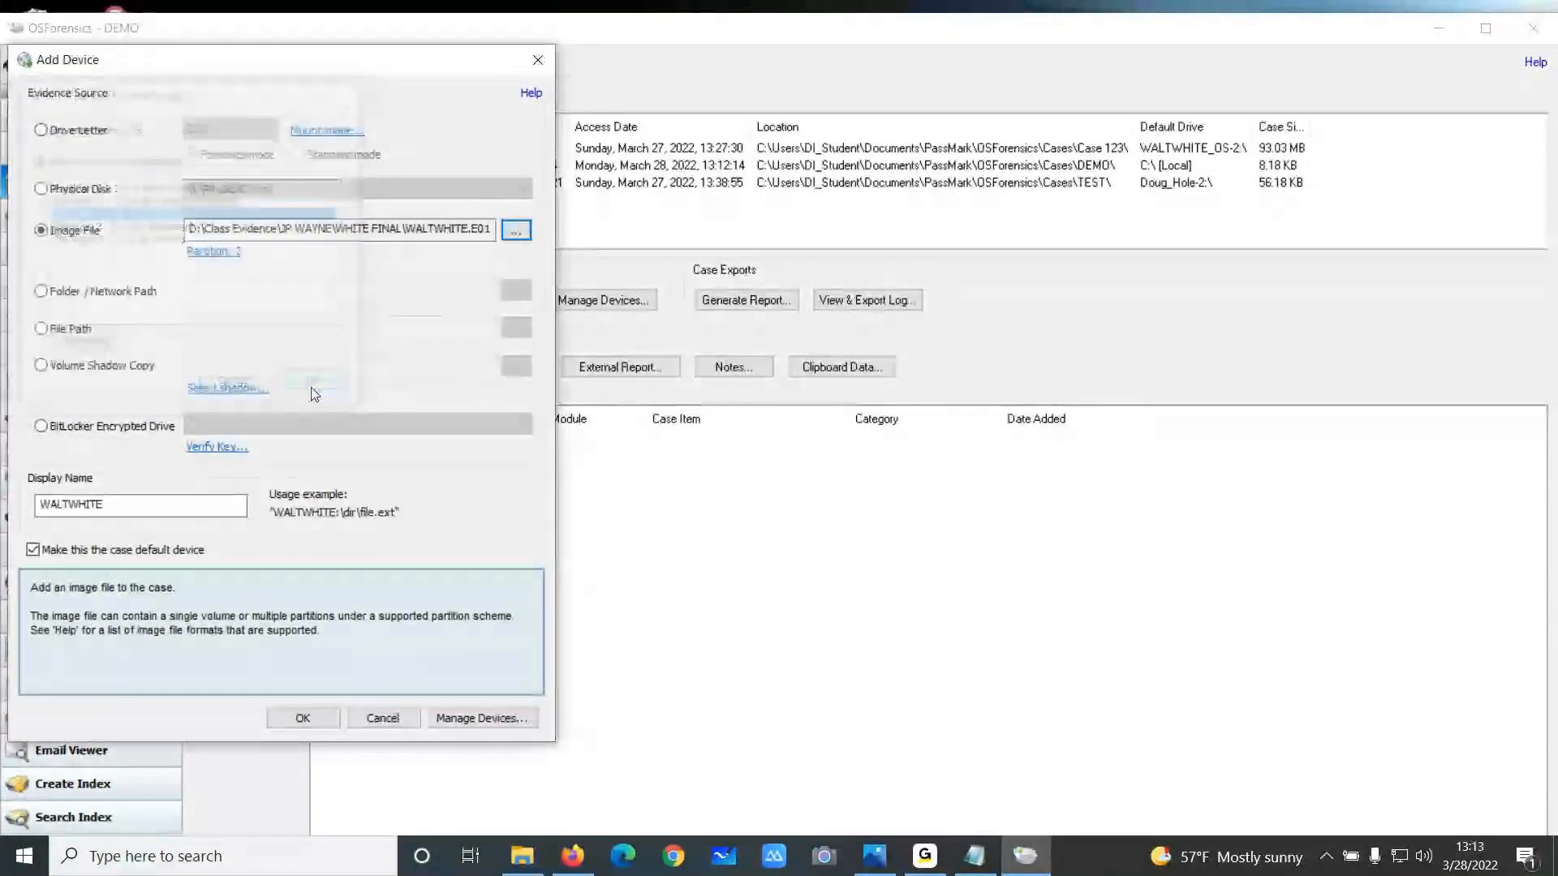
{"action": "left_click", "coordinate": [125, 503]}
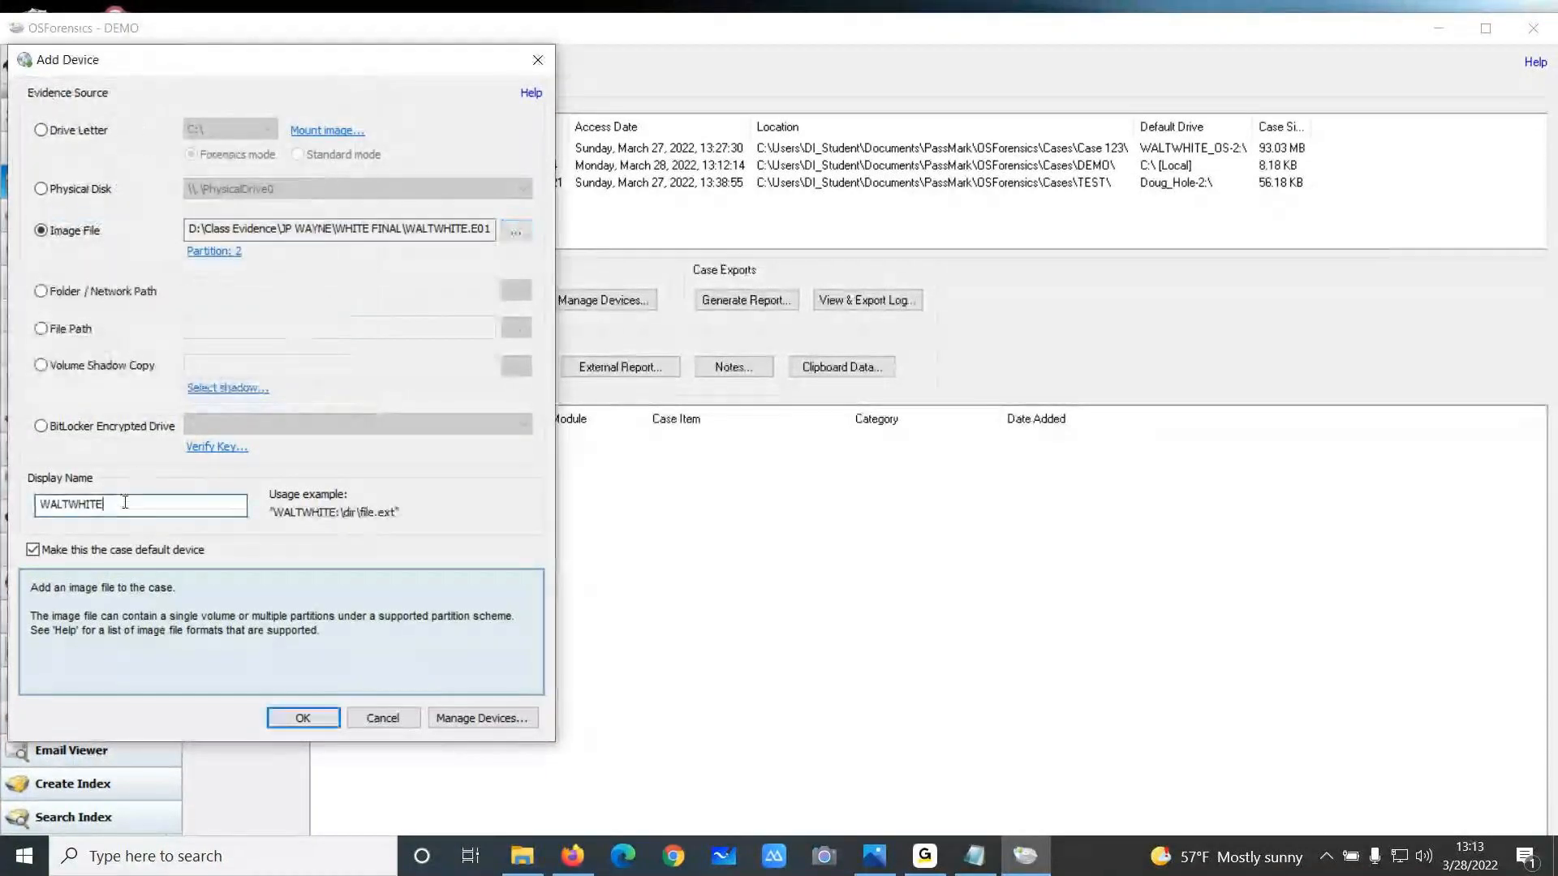
{"action": "type", "text": "_W"}
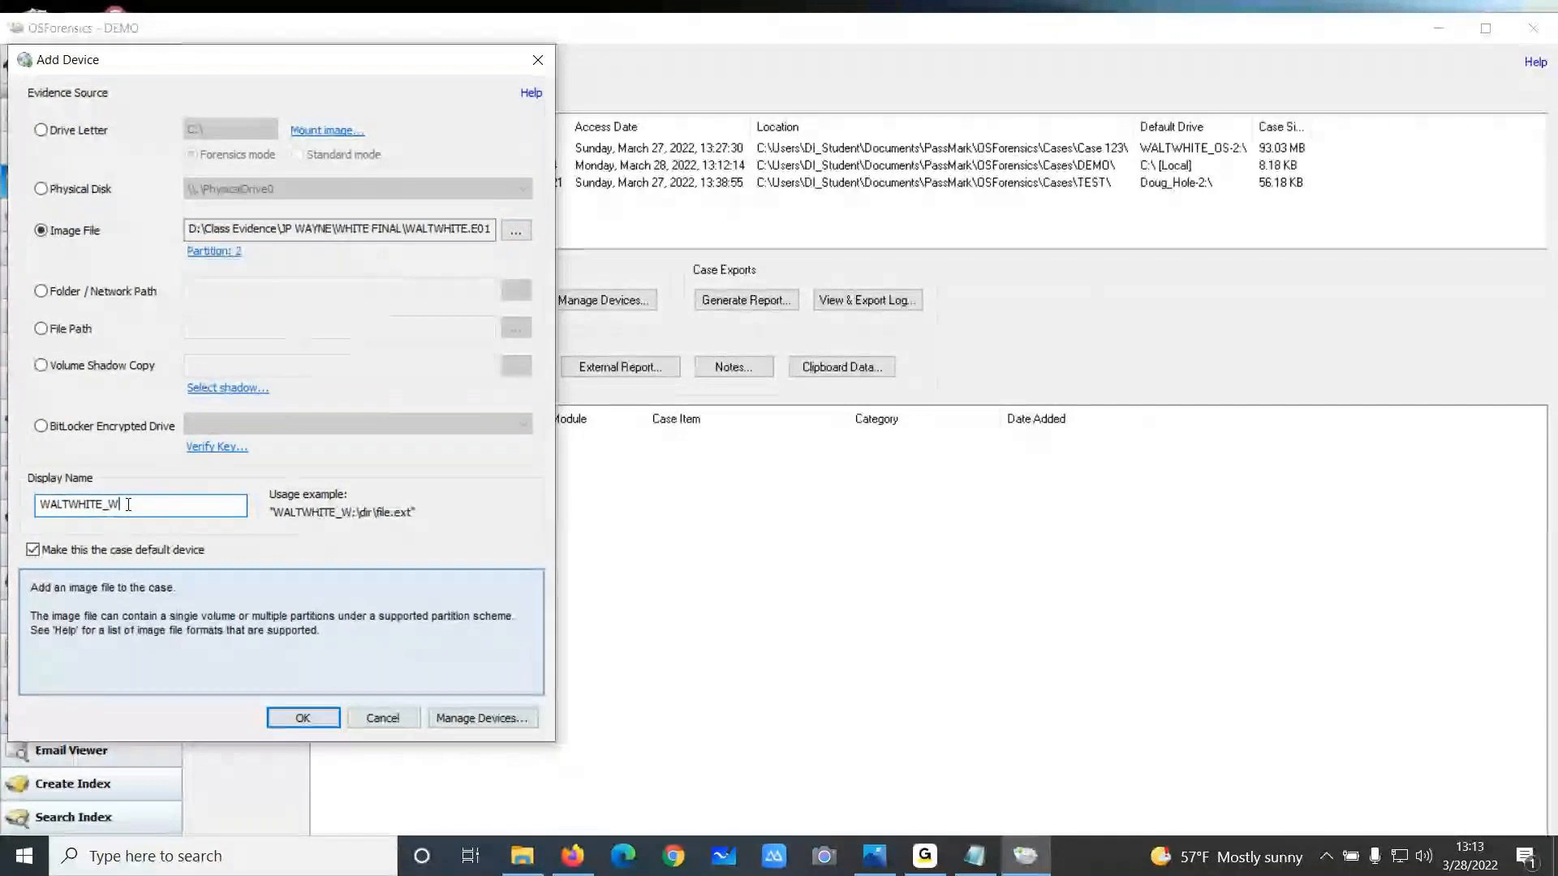
{"action": "type", "text": "indows"}
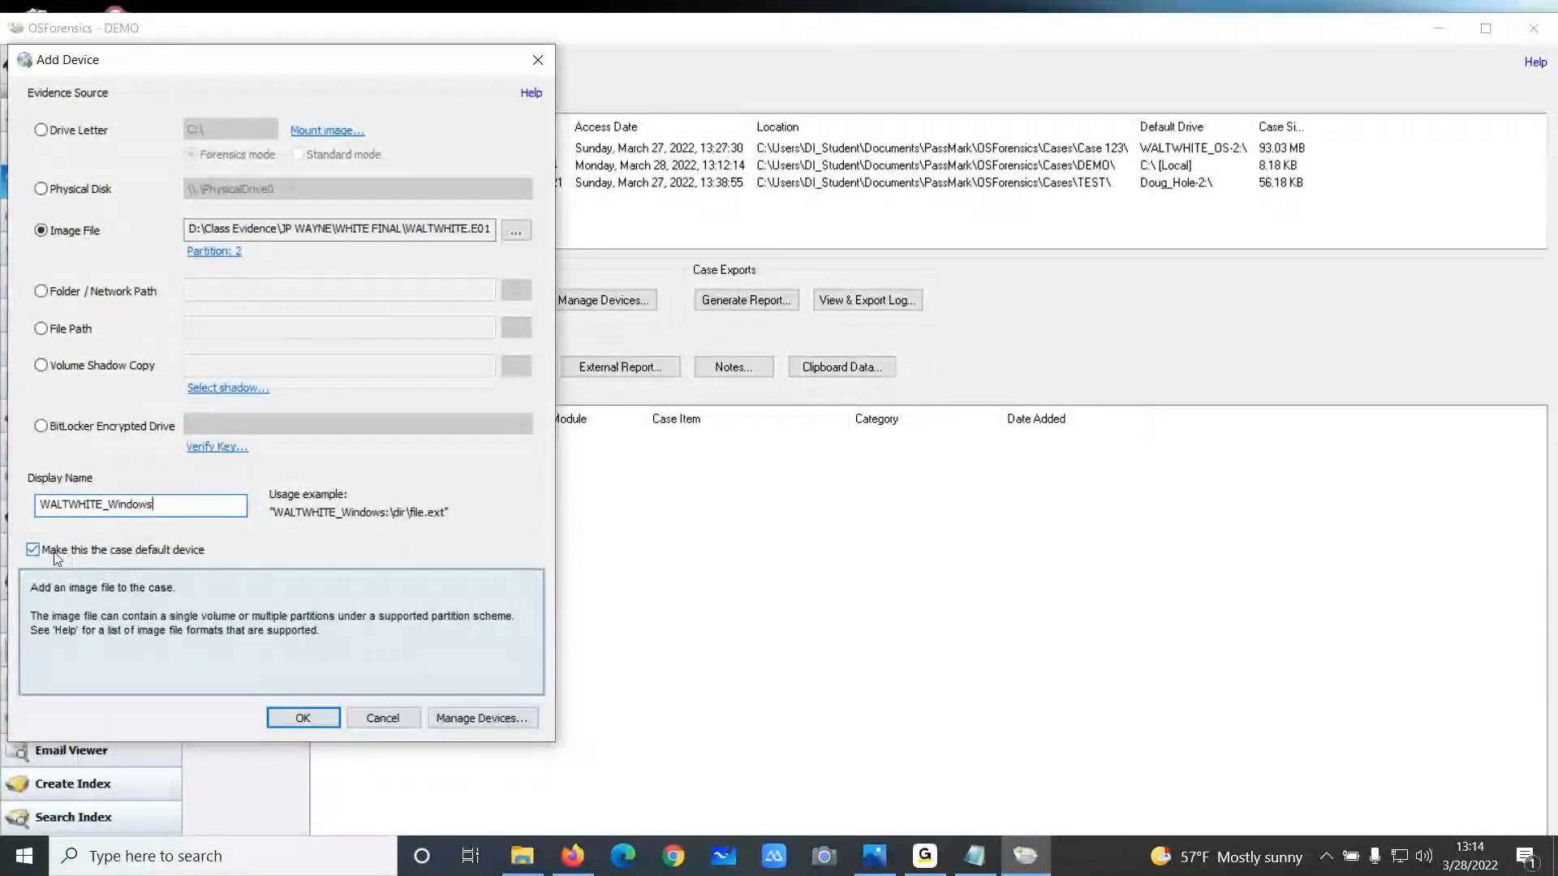
{"action": "left_click", "coordinate": [301, 725]}
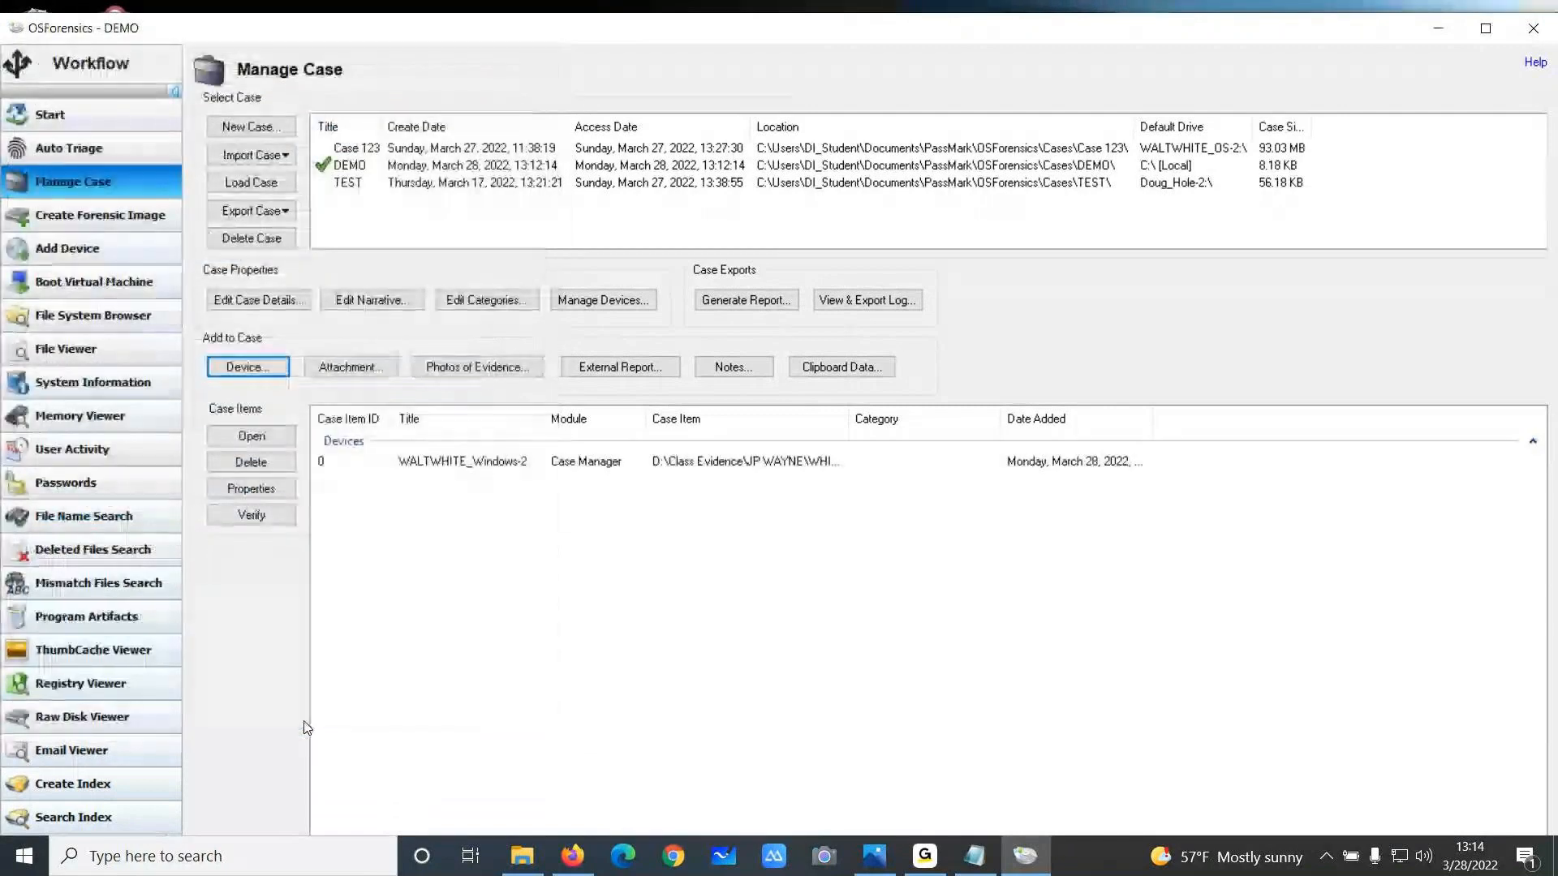
Add WALTWHITE.E01 again as an image-file device, choosing partition 3, the 8.6 GB BitLocker partition
{"action": "left_click", "coordinate": [252, 371]}
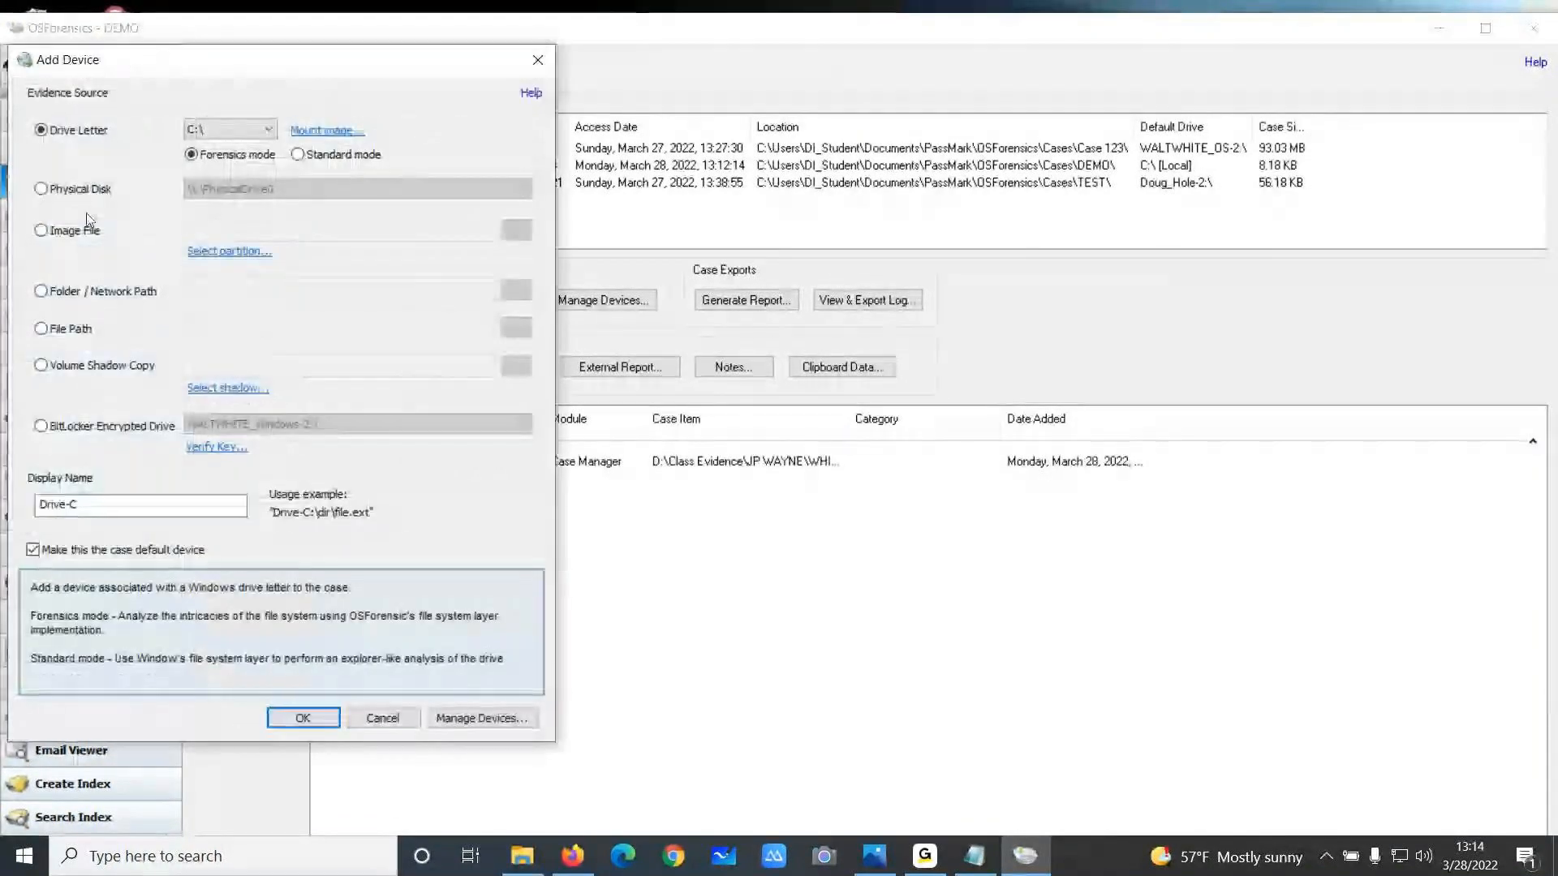
{"action": "left_click", "coordinate": [42, 231]}
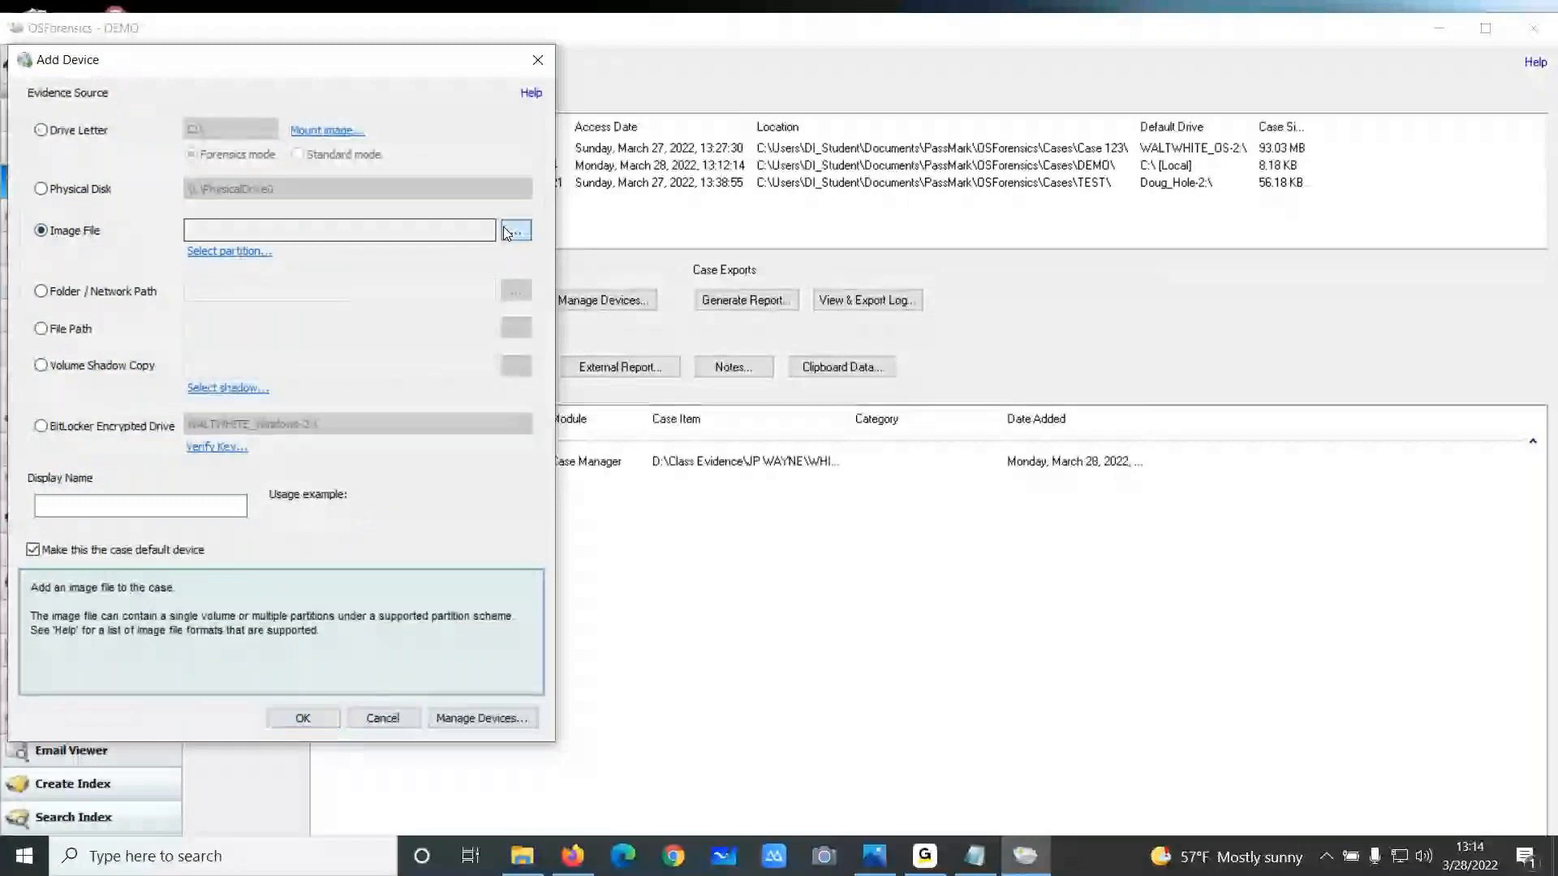
{"action": "left_click", "coordinate": [517, 230]}
{"action": "left_click", "coordinate": [187, 177]}
{"action": "left_click", "coordinate": [534, 451]}
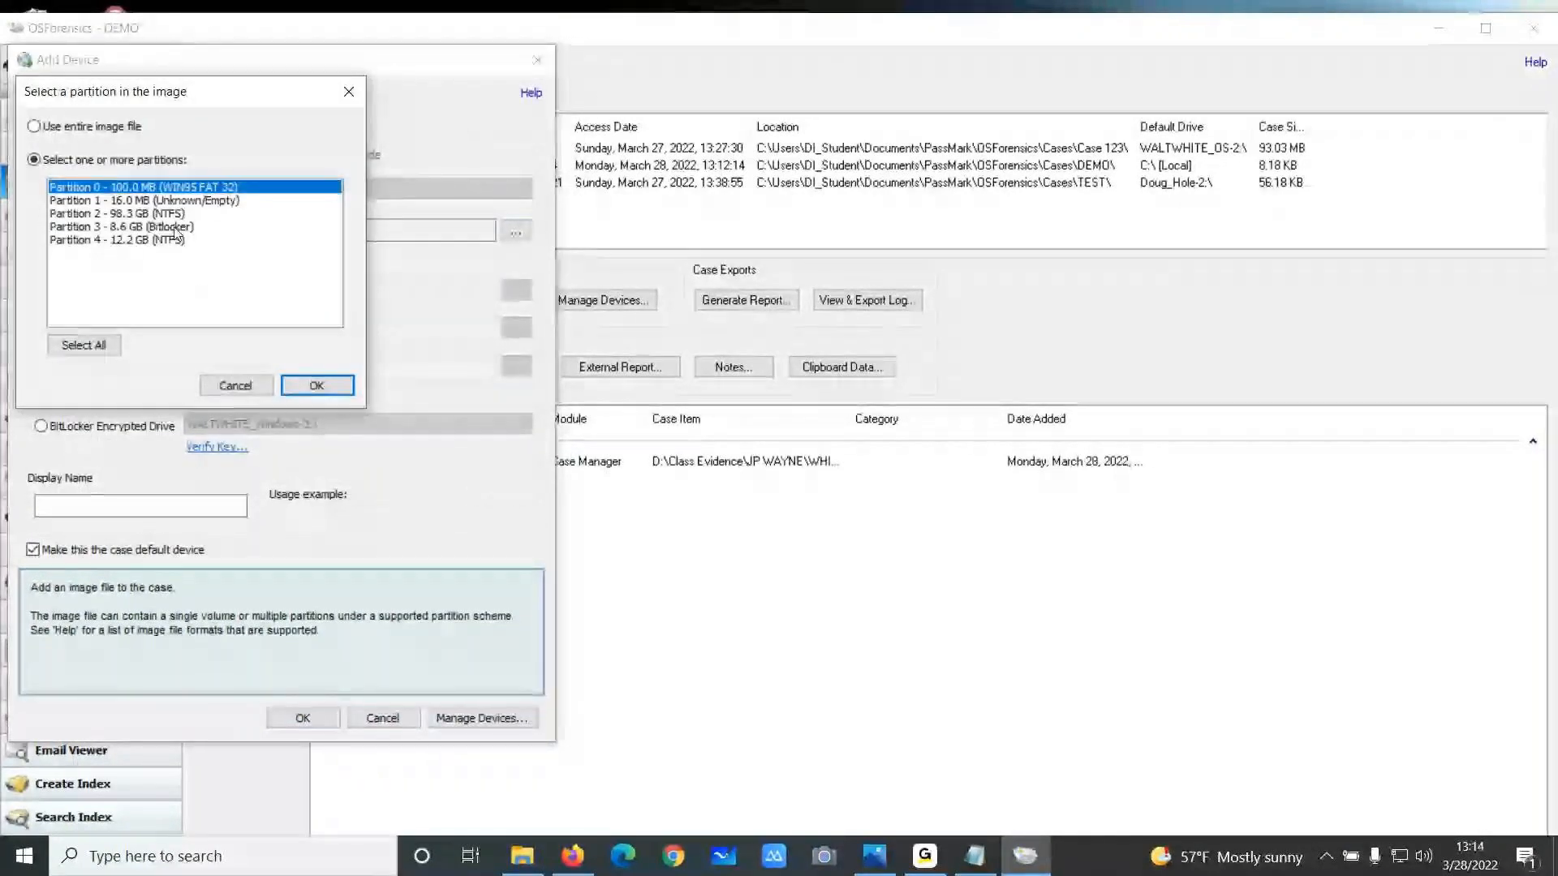
{"action": "left_click", "coordinate": [174, 228]}
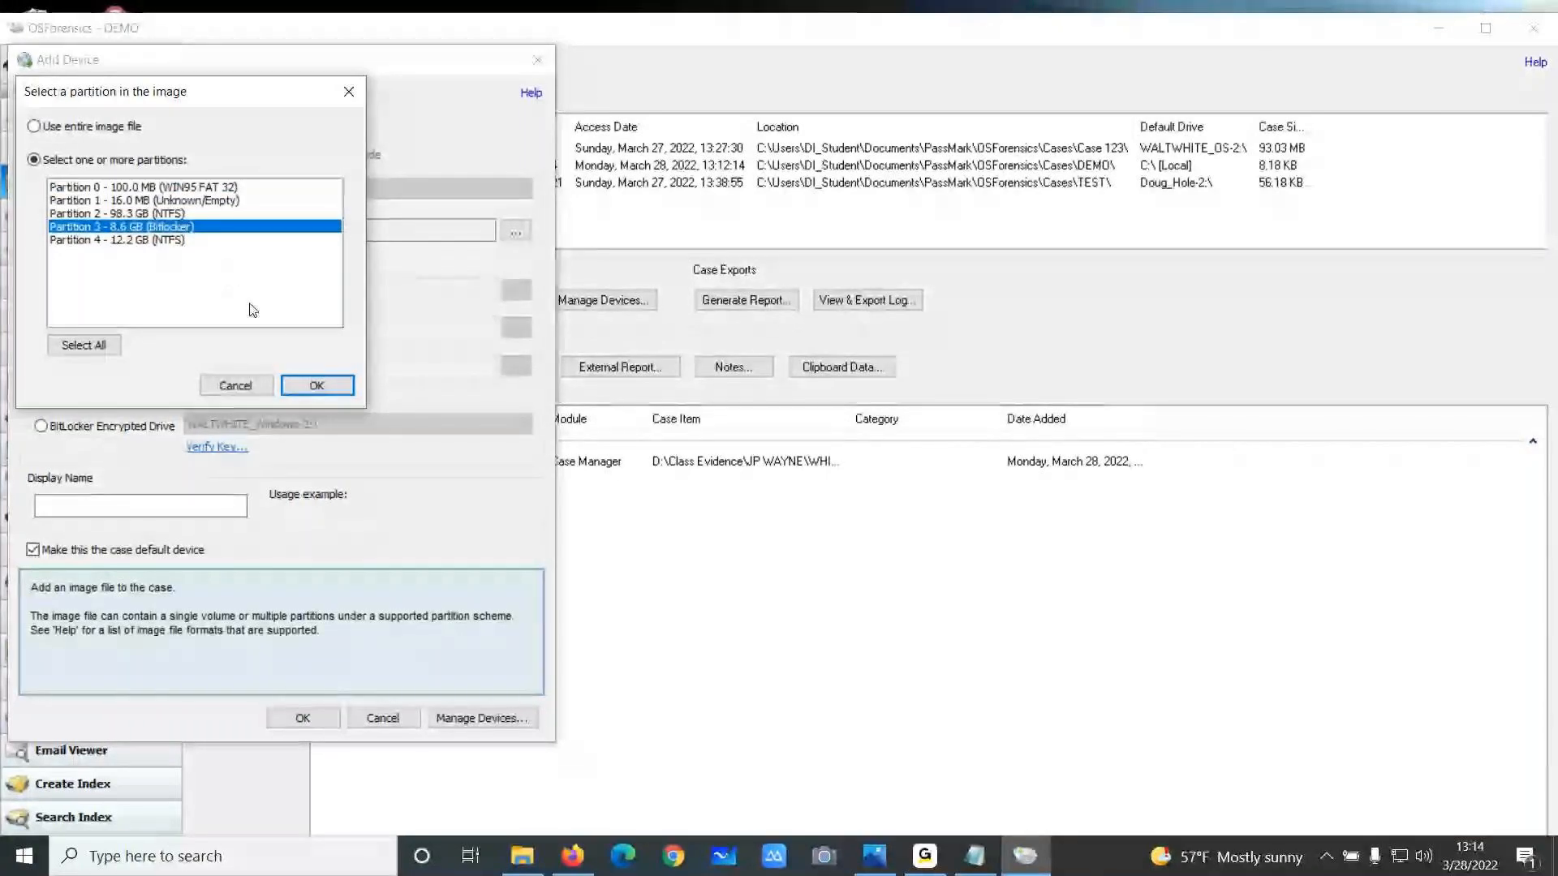
{"action": "left_click", "coordinate": [316, 386]}
Name the device WALTWHITE_BL, untick the case default device option, add it, and acknowledge the BitLocker notice
{"action": "left_click", "coordinate": [190, 504]}
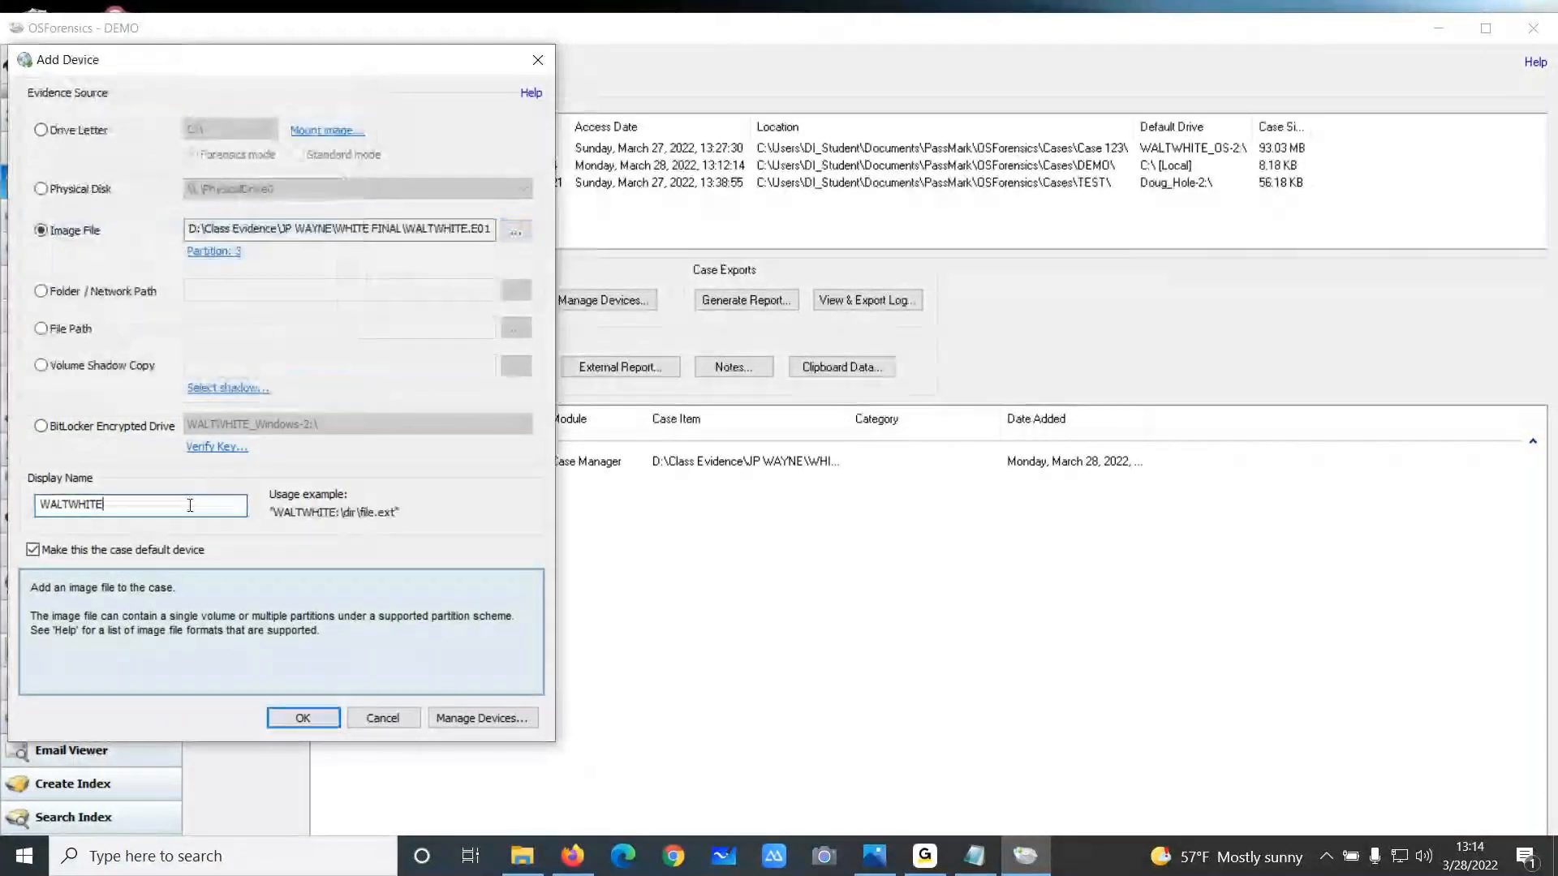
{"action": "type", "text": "_"}
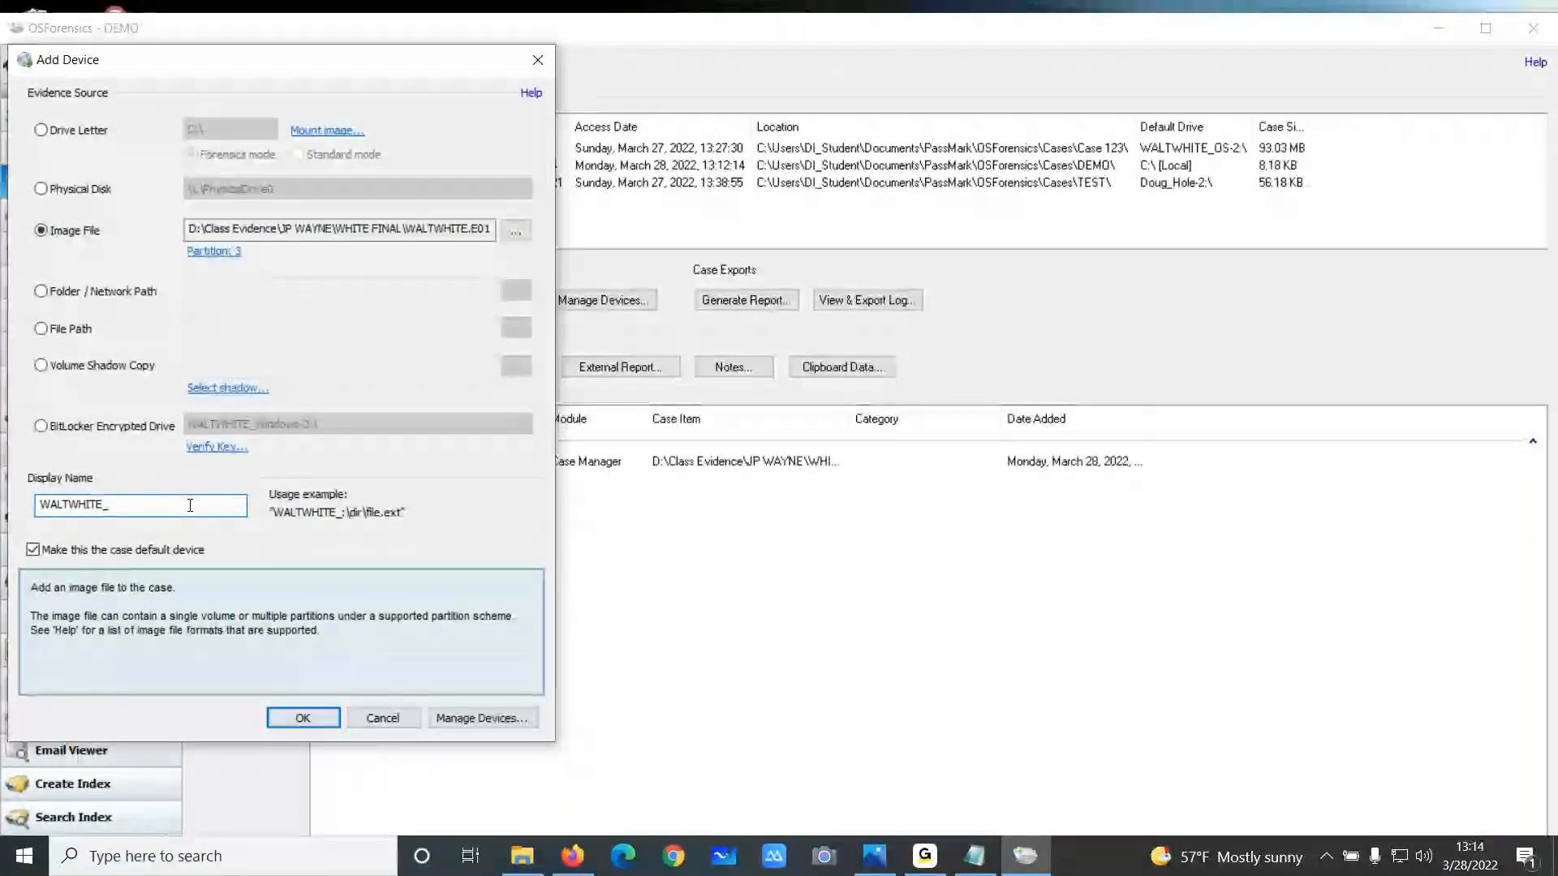
{"action": "type", "text": "BL"}
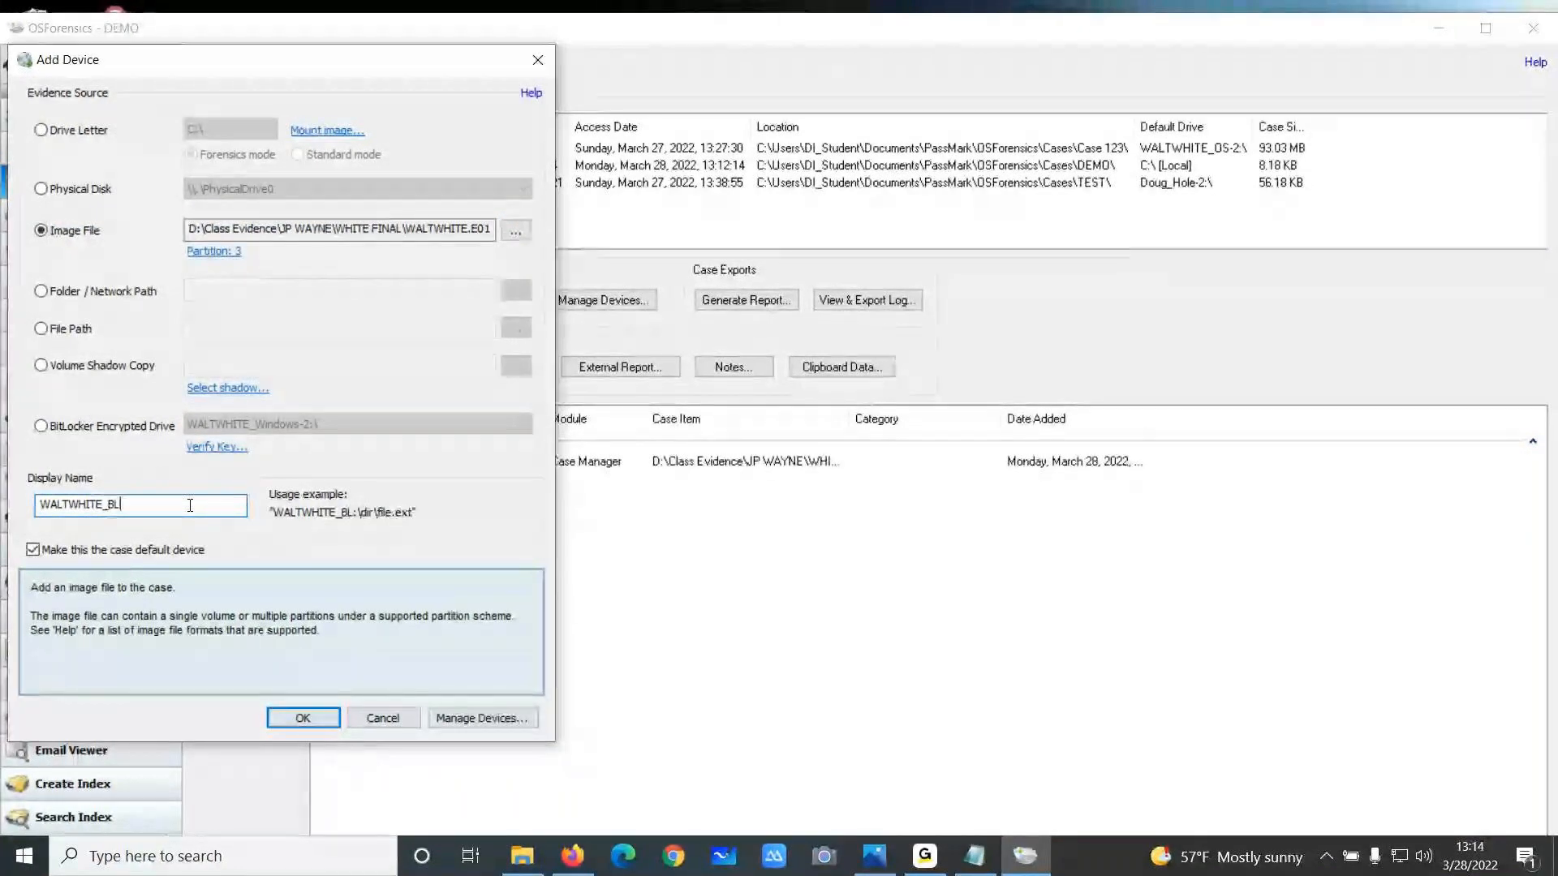
{"action": "left_click", "coordinate": [41, 555]}
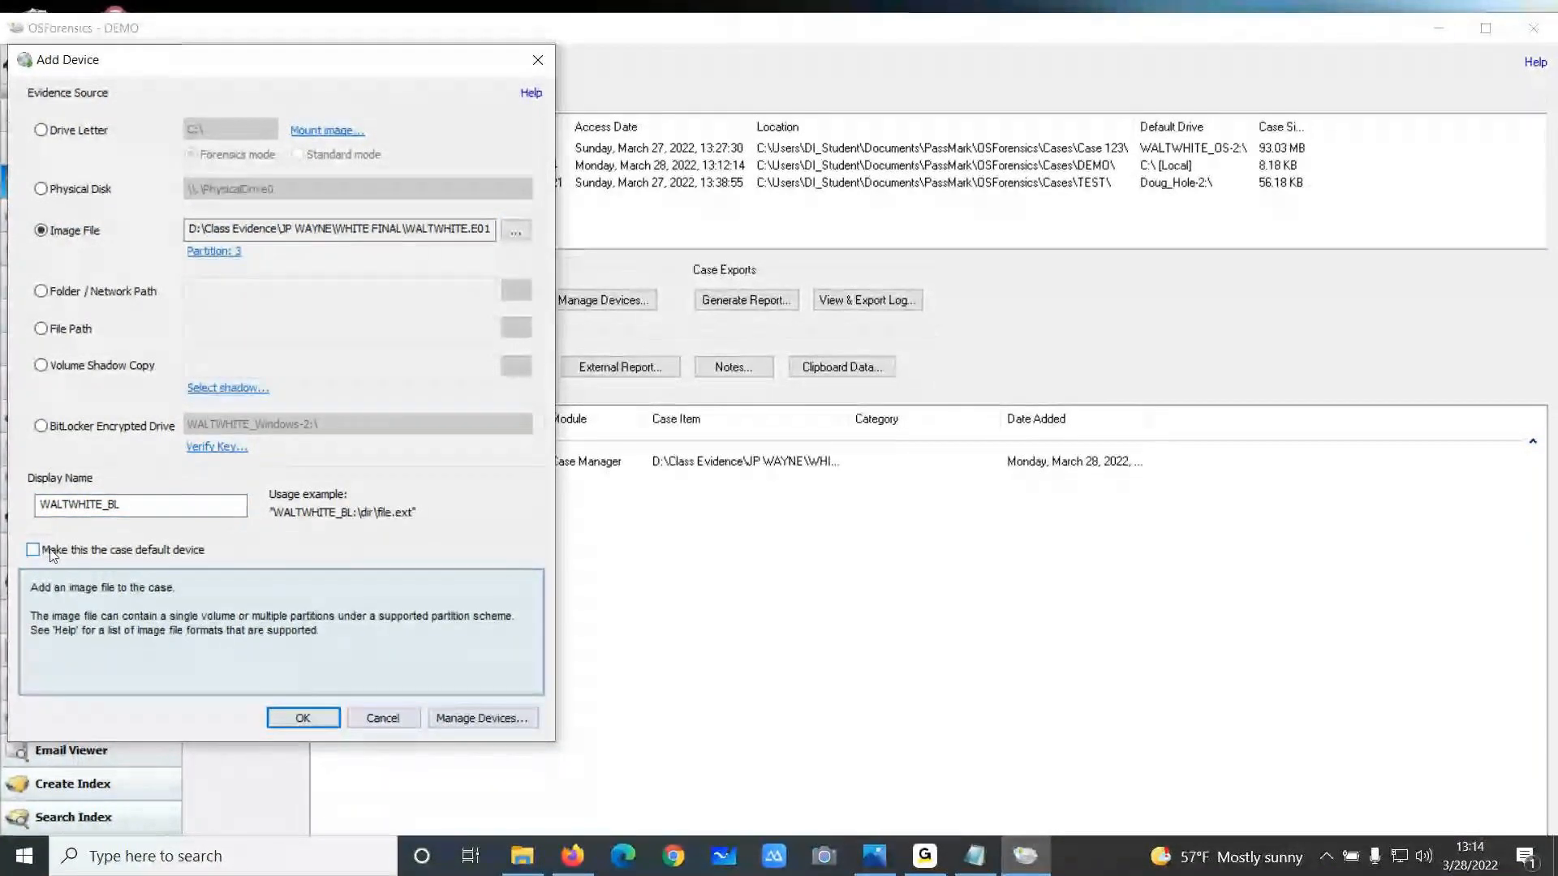
{"action": "left_click", "coordinate": [303, 718]}
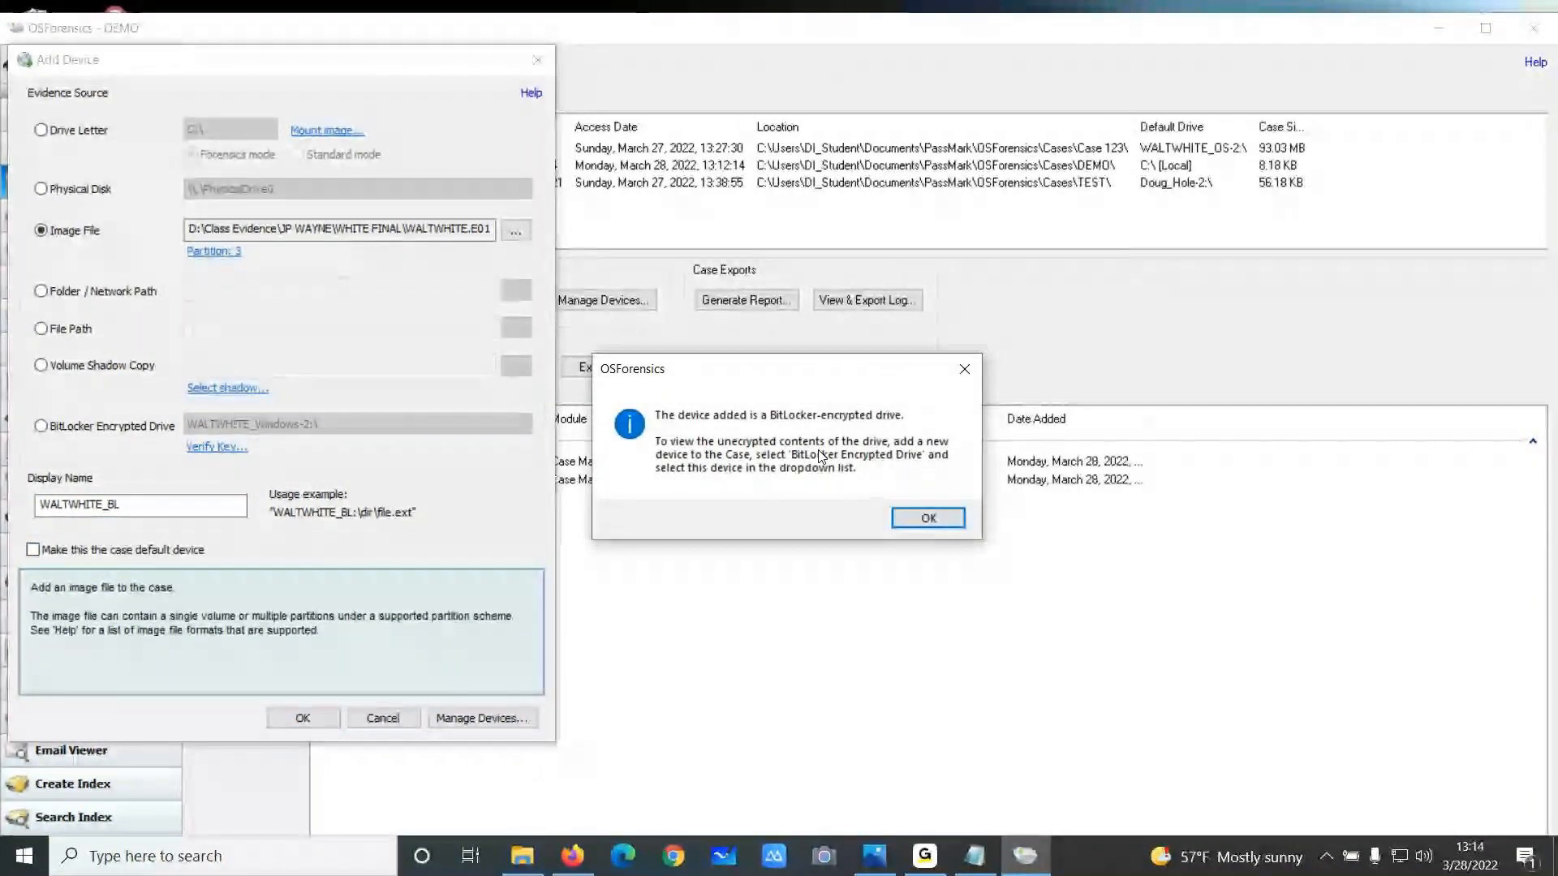
{"action": "left_click", "coordinate": [941, 514]}
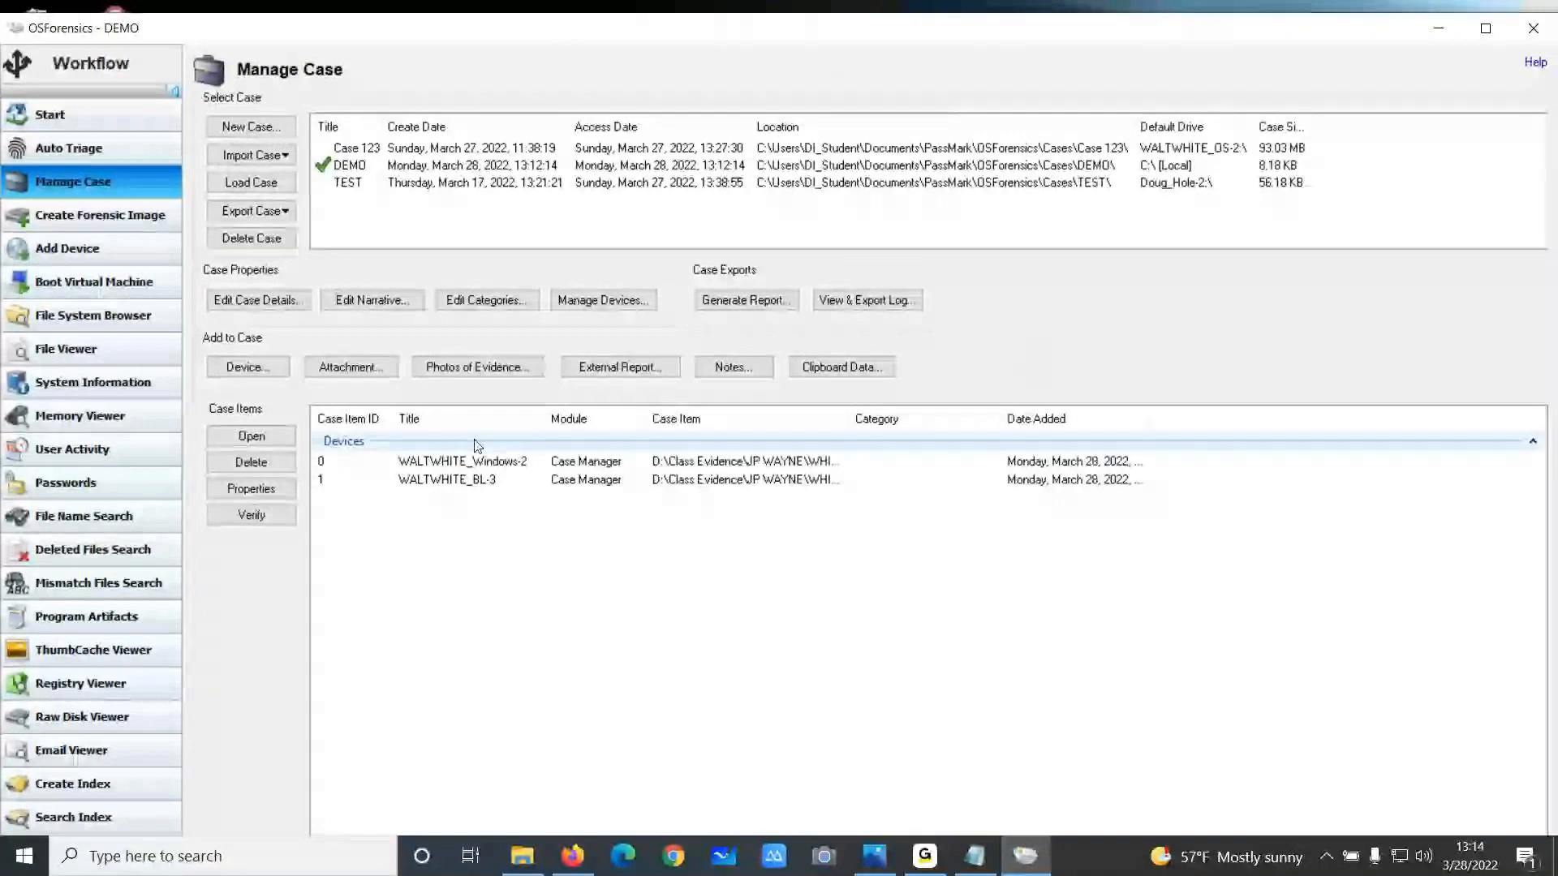
Add the USB Flash Drive 1GB.E01 image from the Flash Drive folder using partition 0, not as the default device
{"action": "left_click", "coordinate": [248, 366]}
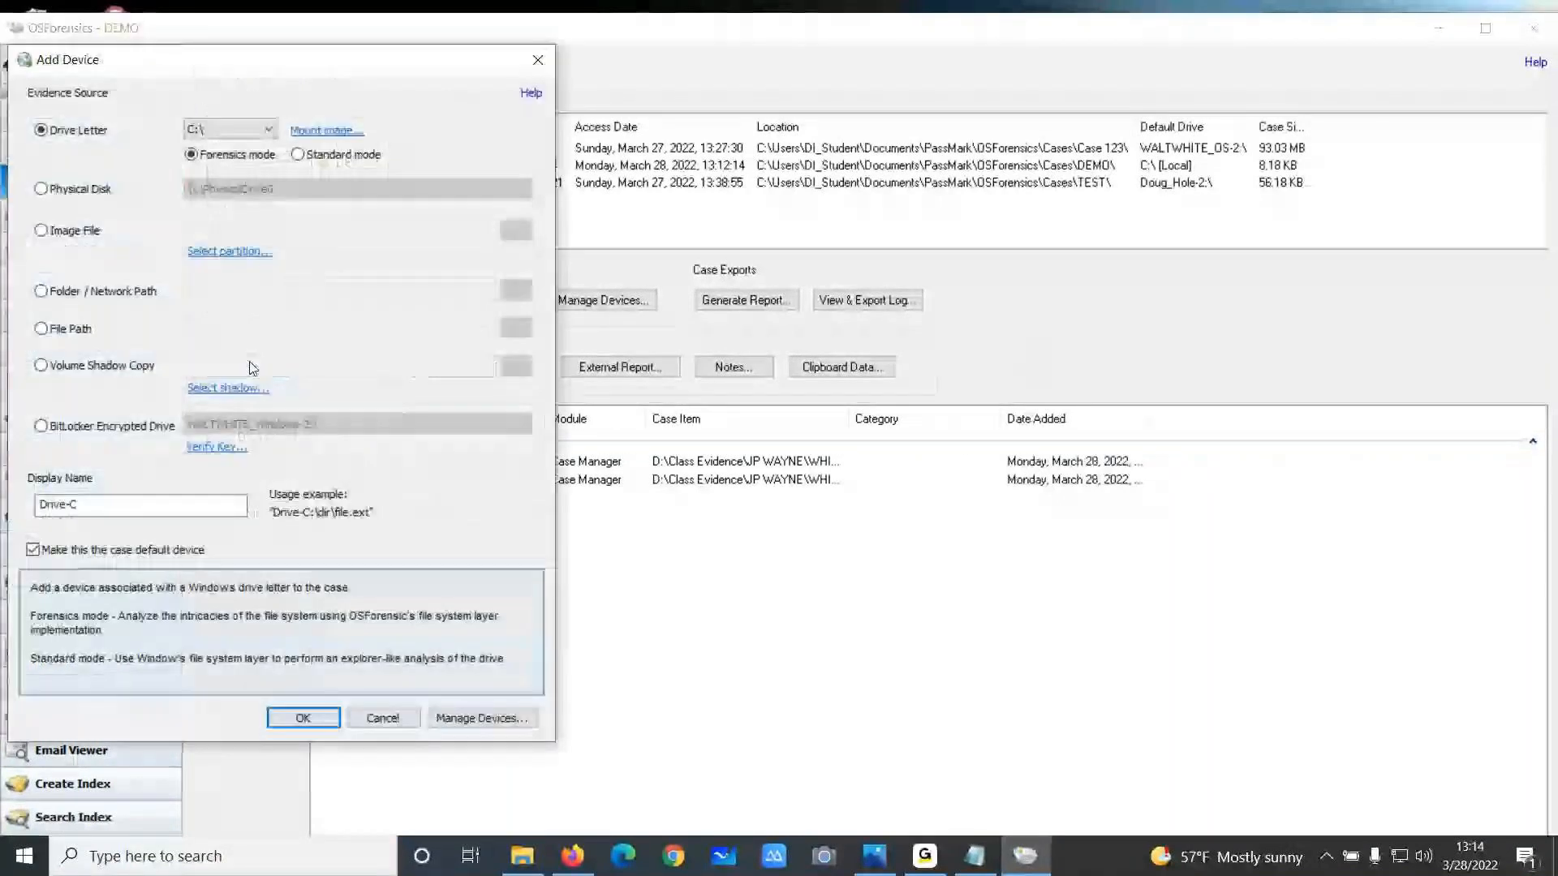
{"action": "left_click", "coordinate": [73, 230]}
{"action": "left_click", "coordinate": [516, 231]}
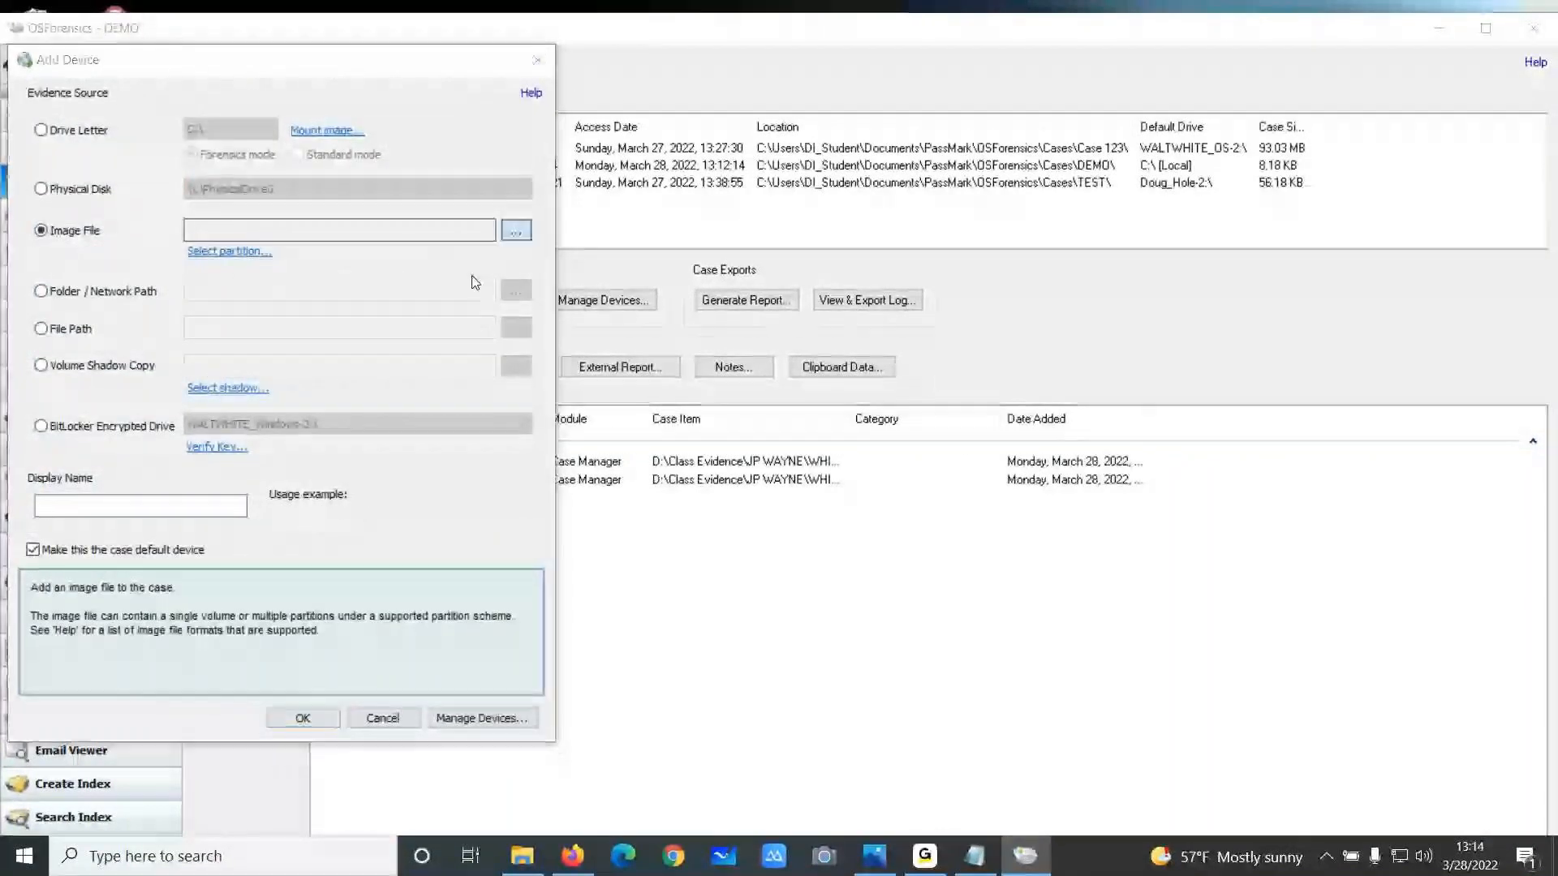
{"action": "left_click", "coordinate": [427, 125]}
{"action": "double_click", "coordinate": [166, 177]}
{"action": "left_click", "coordinate": [207, 177]}
{"action": "left_click", "coordinate": [532, 451]}
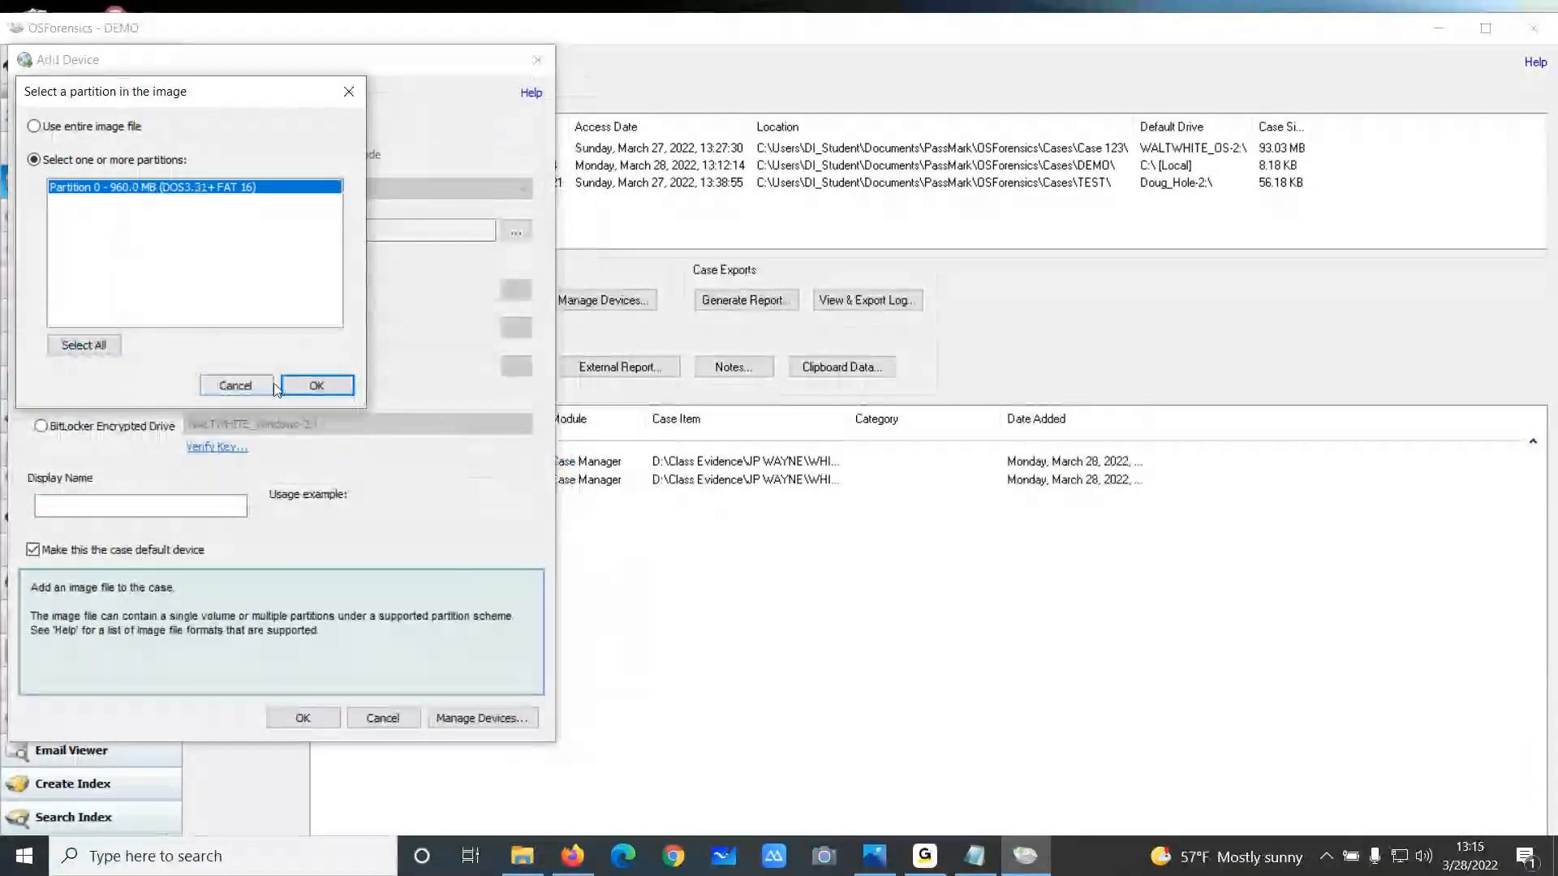
{"action": "left_click", "coordinate": [300, 387]}
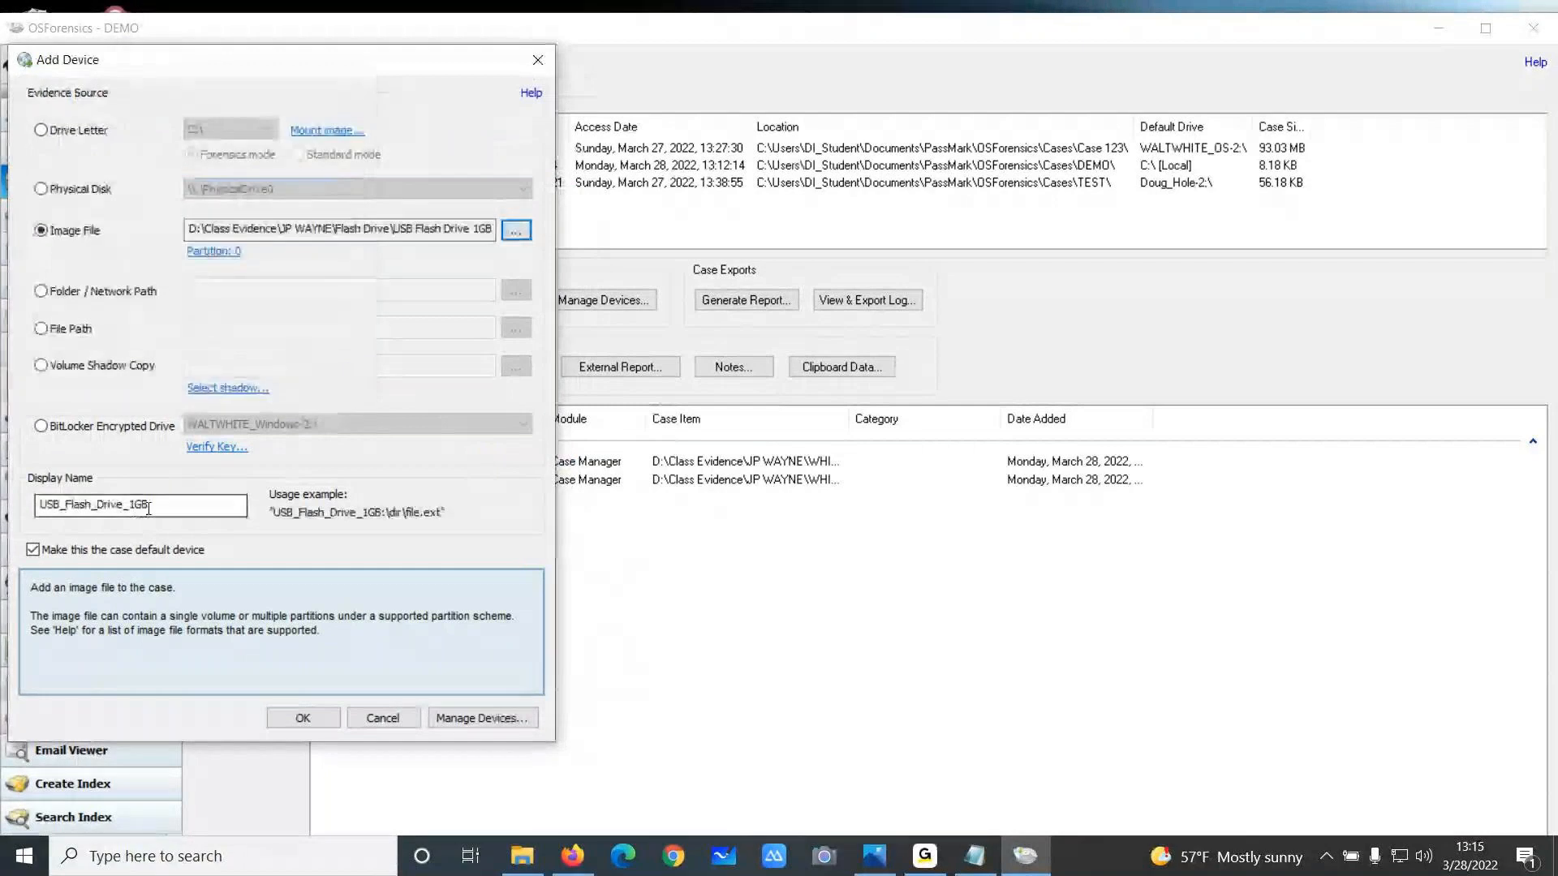
{"action": "left_click", "coordinate": [37, 550]}
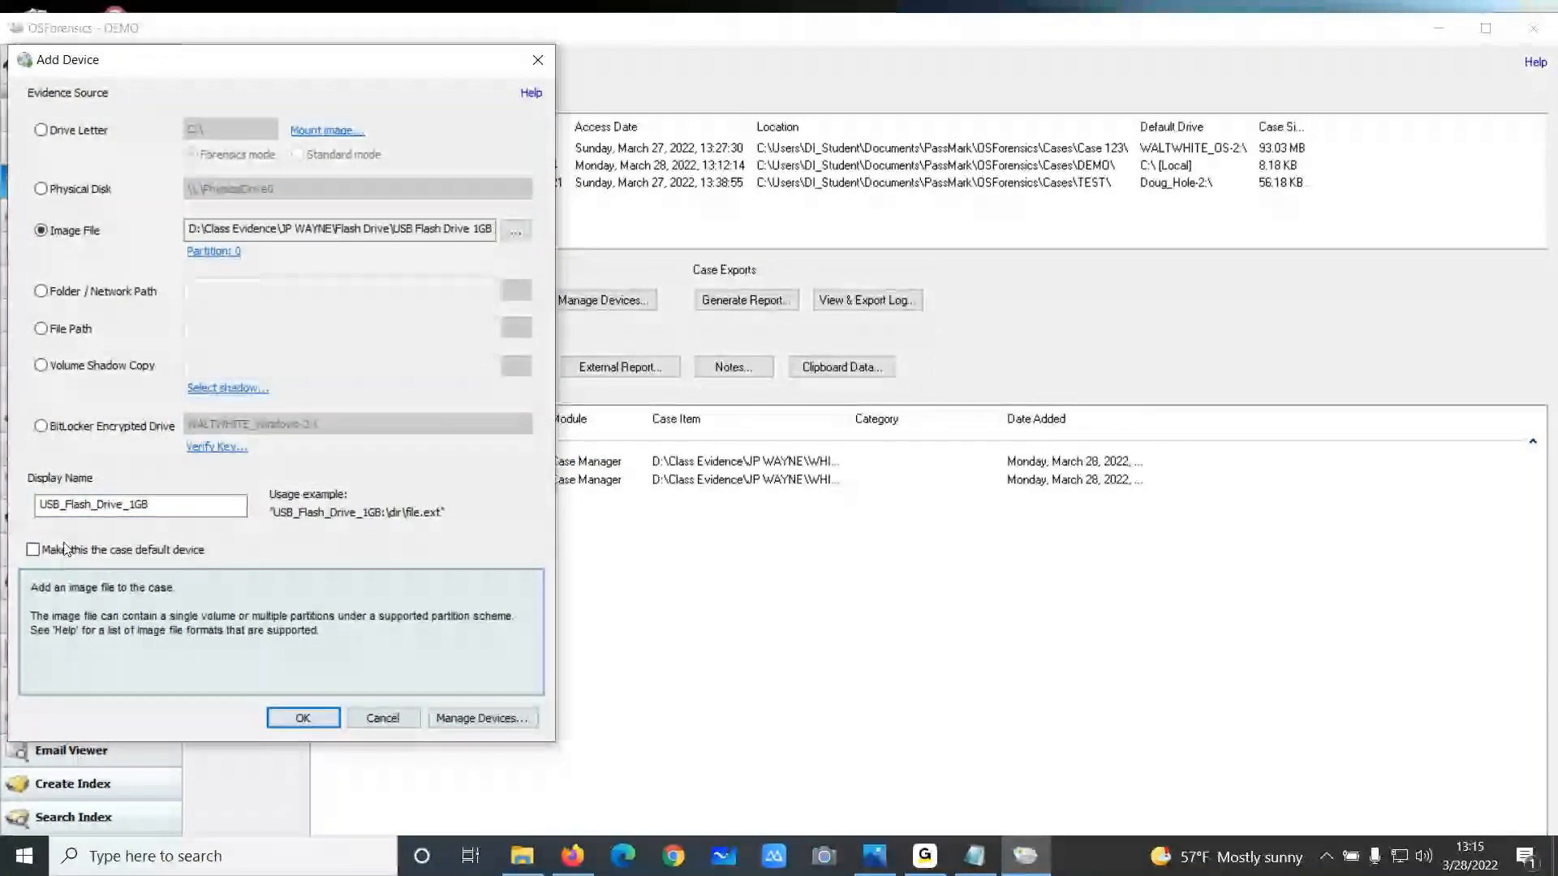
{"action": "left_click", "coordinate": [294, 717]}
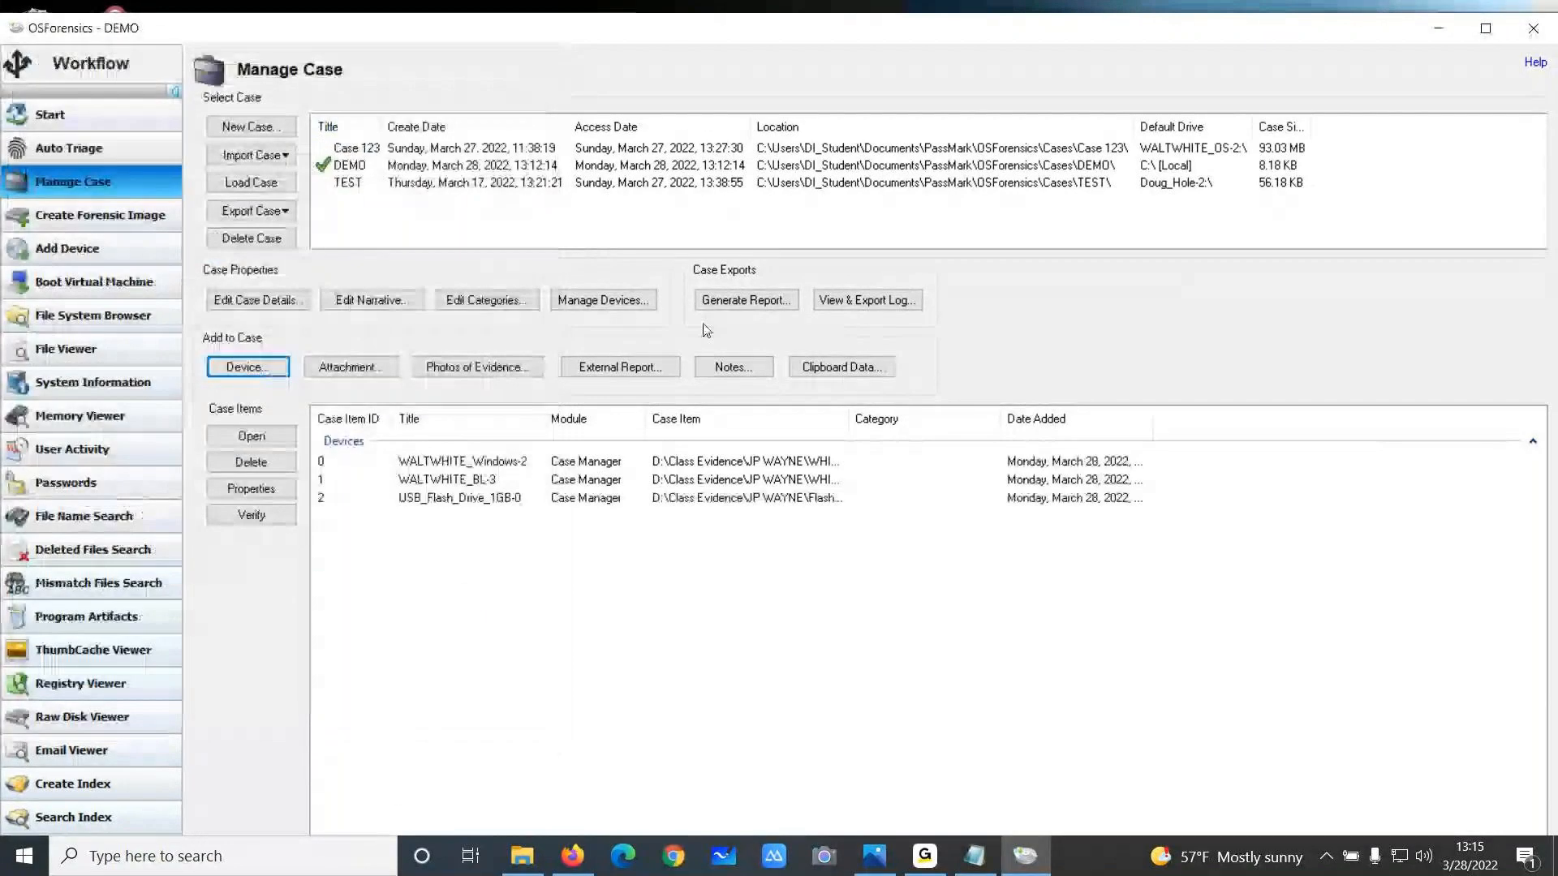
Review the case's devices and browse the WALTWHITE_Windows-2 and WALTWHITE_BL-3 file systems in the File System Browser
{"action": "left_click", "coordinate": [630, 305]}
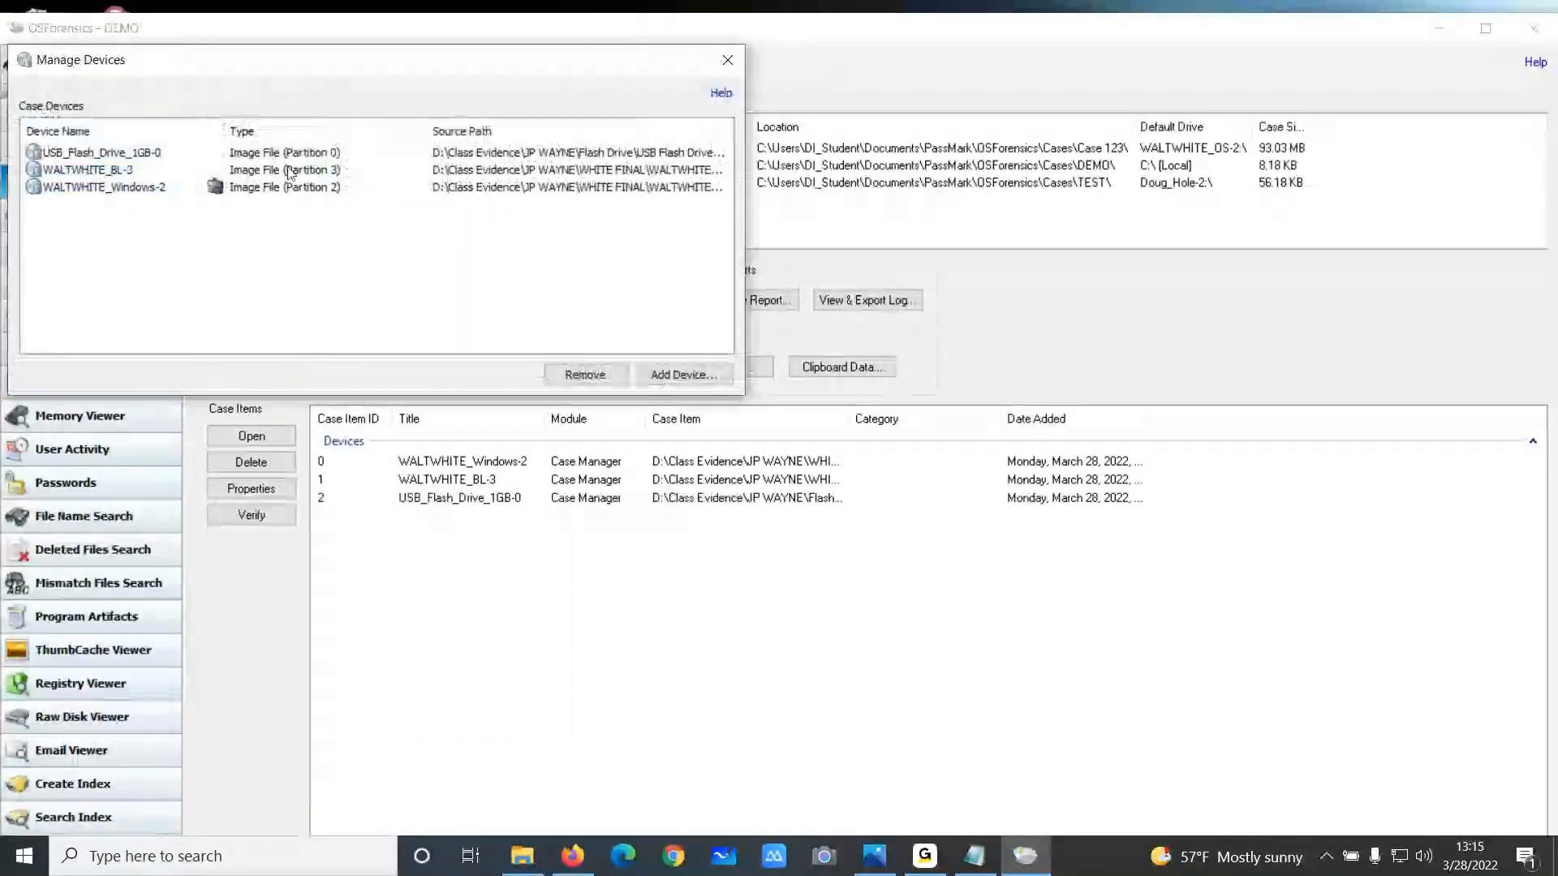
{"action": "left_click", "coordinate": [727, 59]}
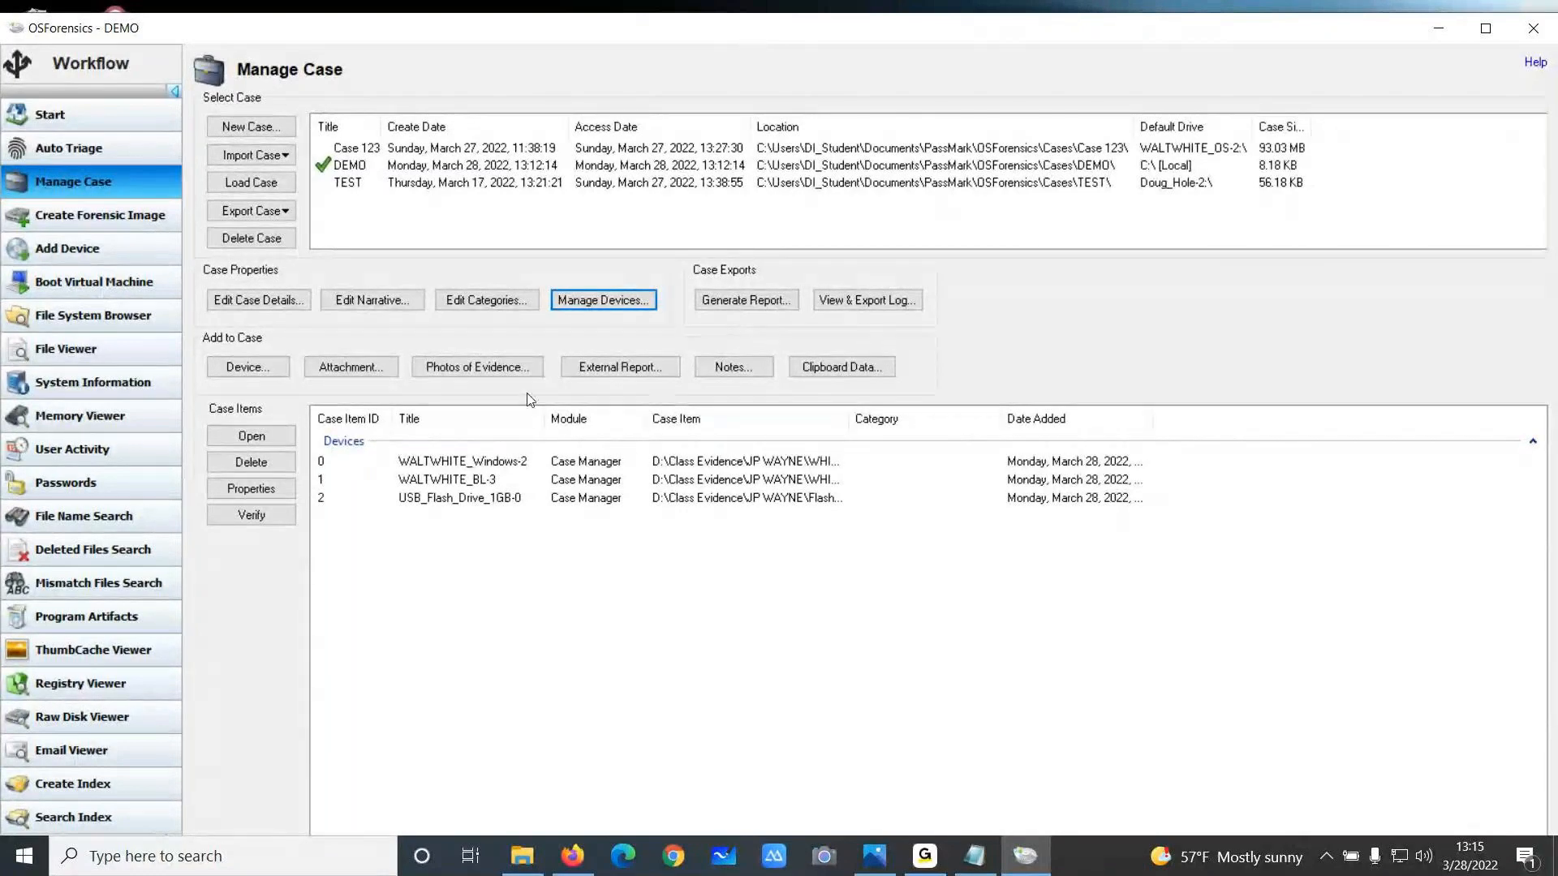
{"action": "double_click", "coordinate": [496, 465]}
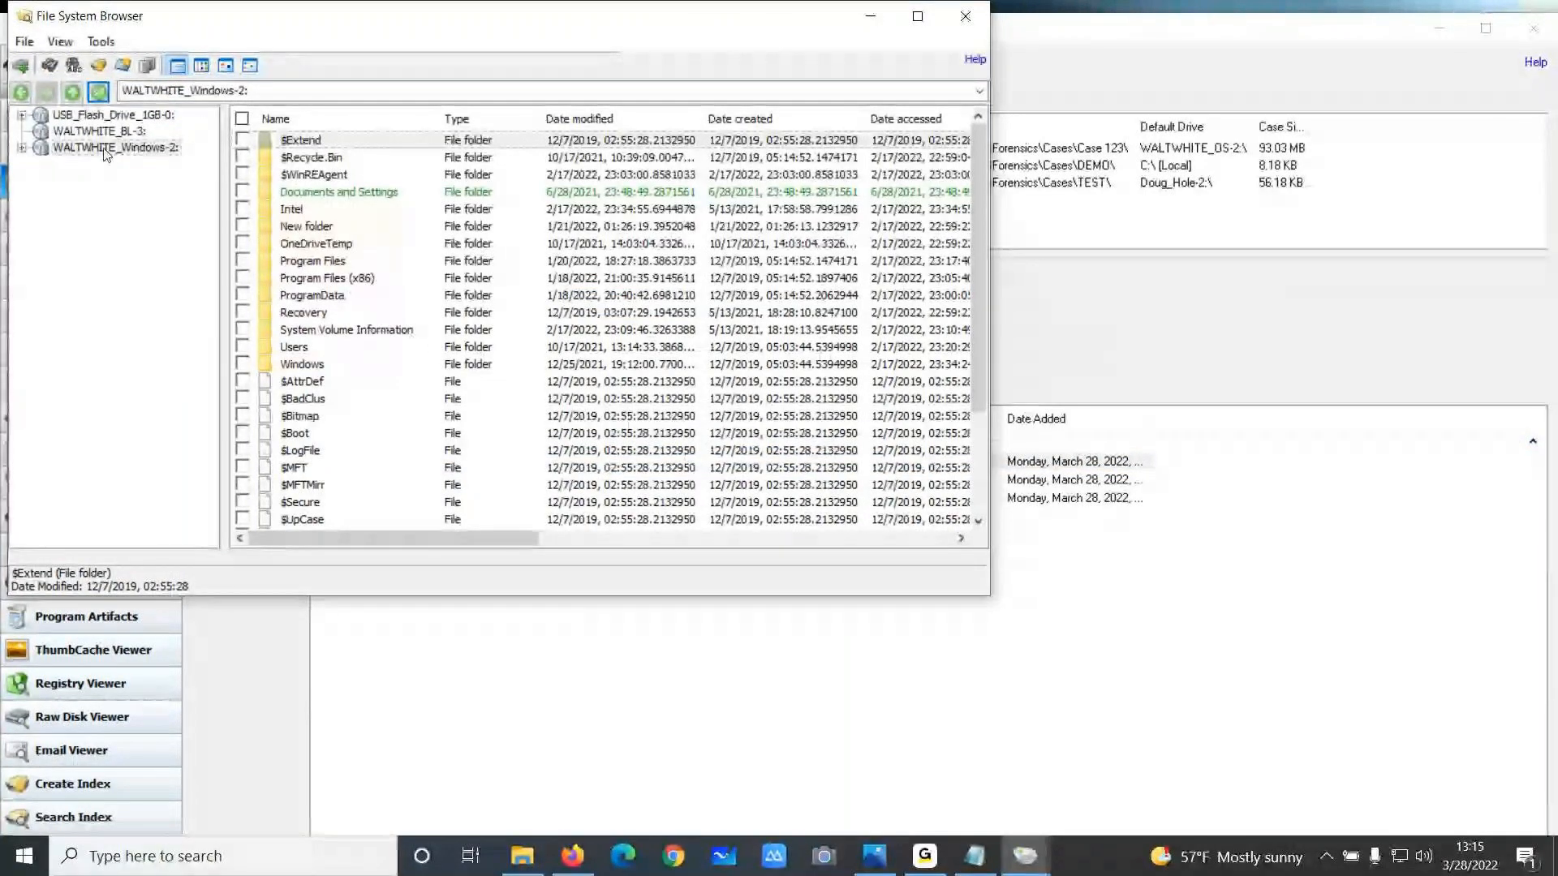
{"action": "double_click", "coordinate": [45, 150]}
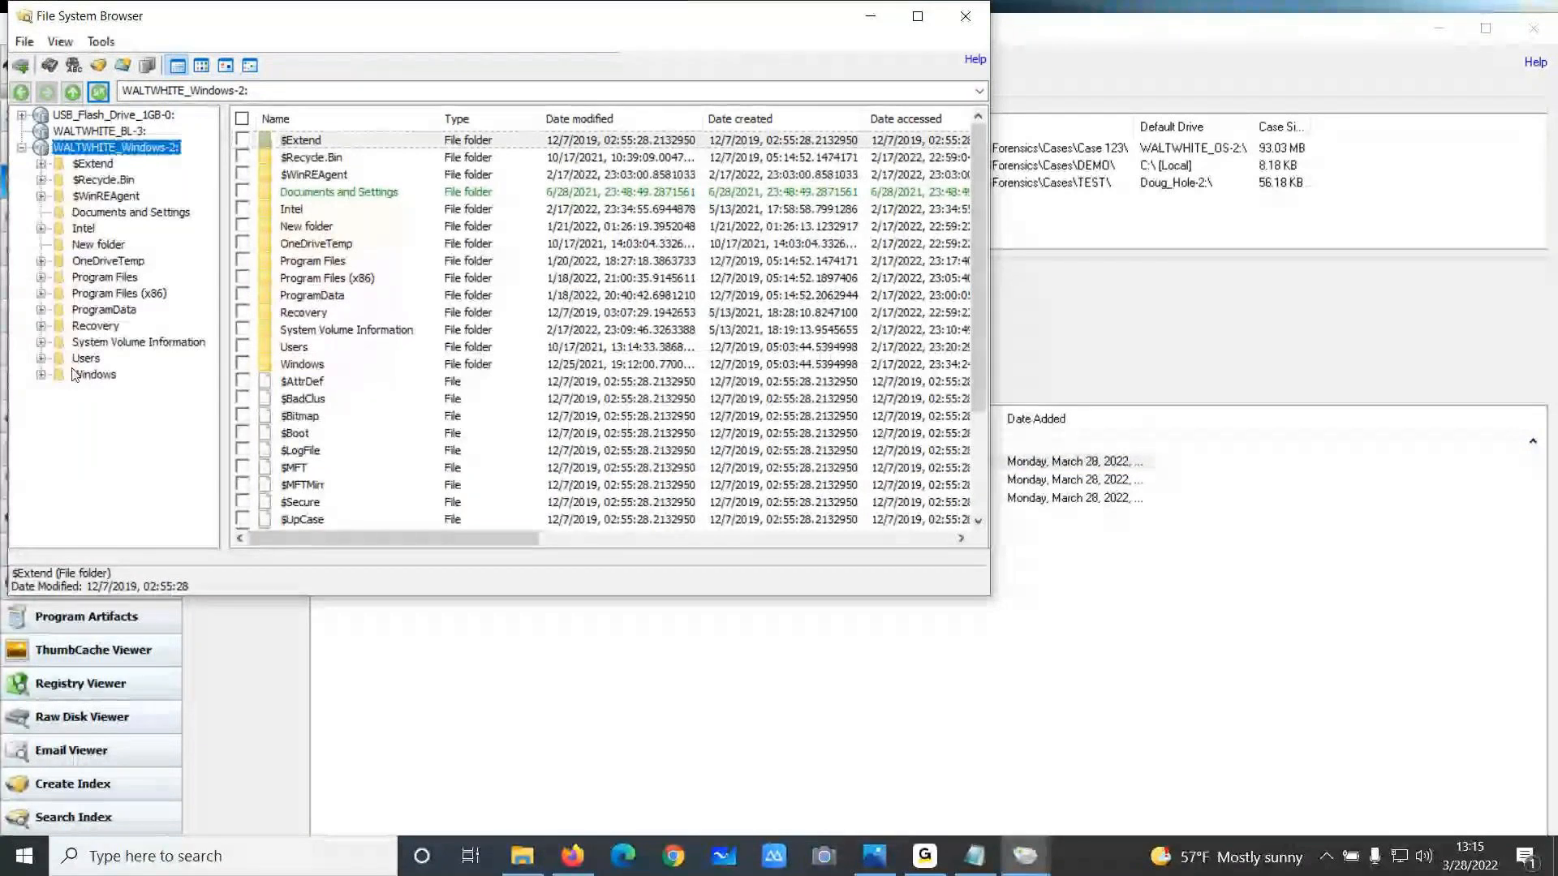
{"action": "left_click", "coordinate": [41, 358]}
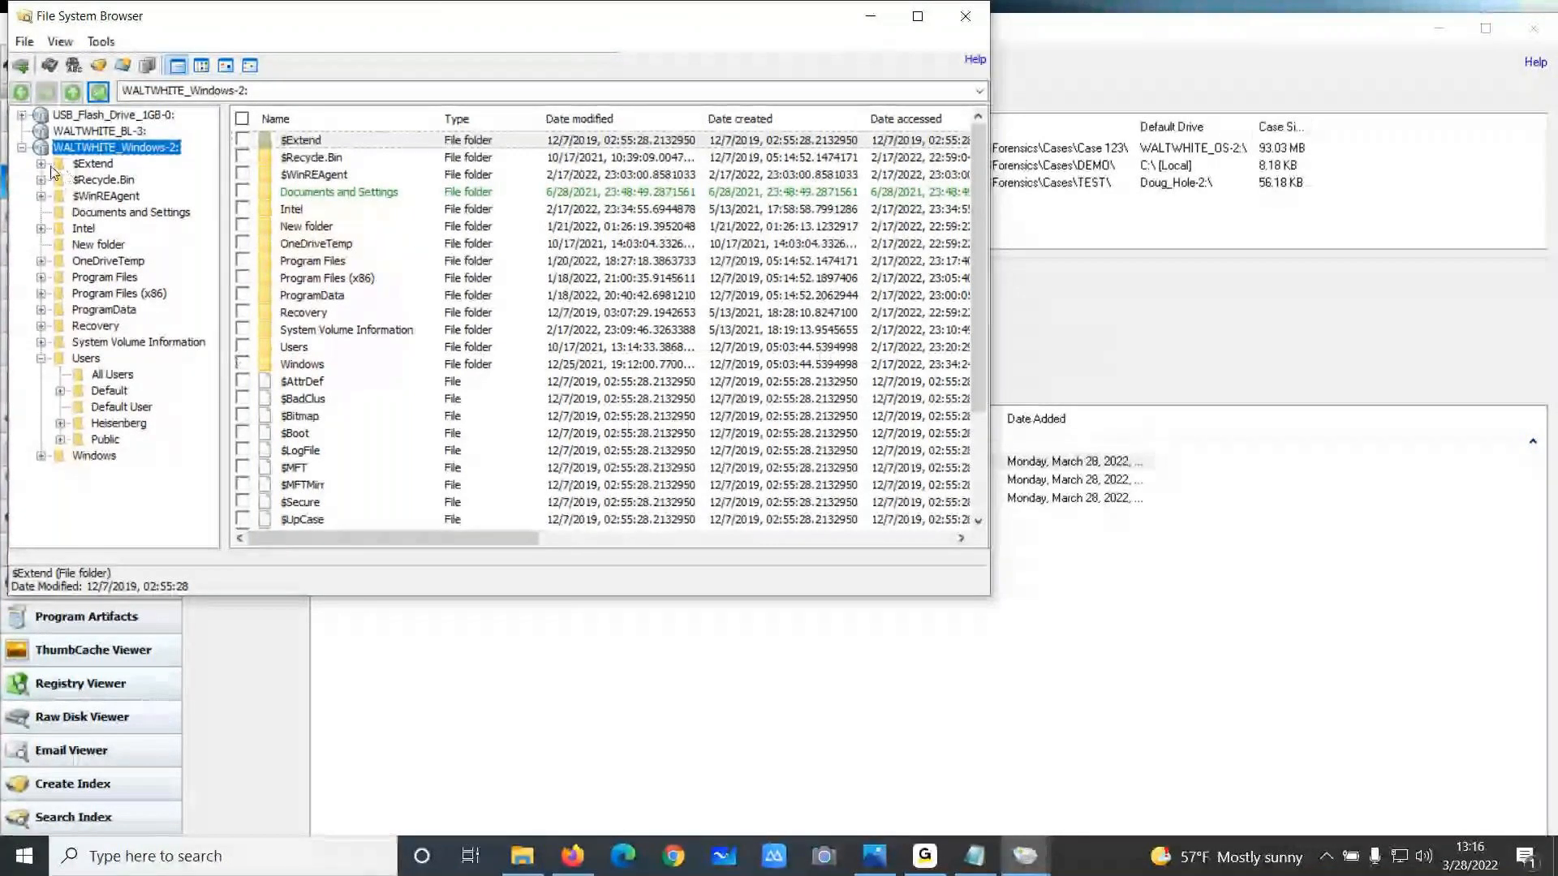
{"action": "left_click", "coordinate": [22, 147]}
{"action": "left_click", "coordinate": [101, 132]}
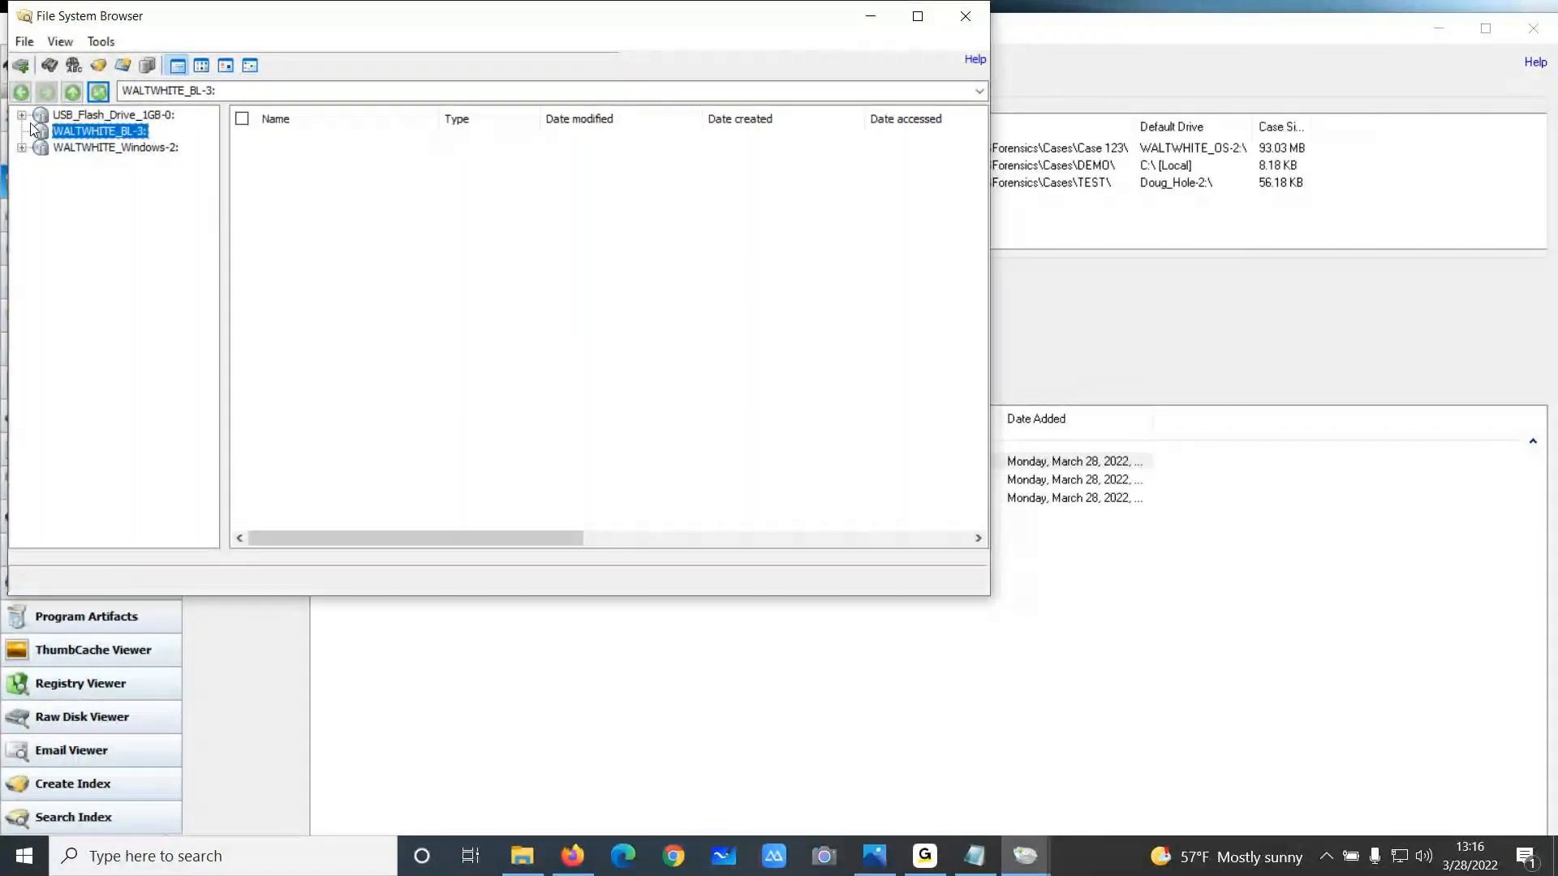
{"action": "left_click", "coordinate": [965, 15]}
{"action": "left_click", "coordinate": [93, 314]}
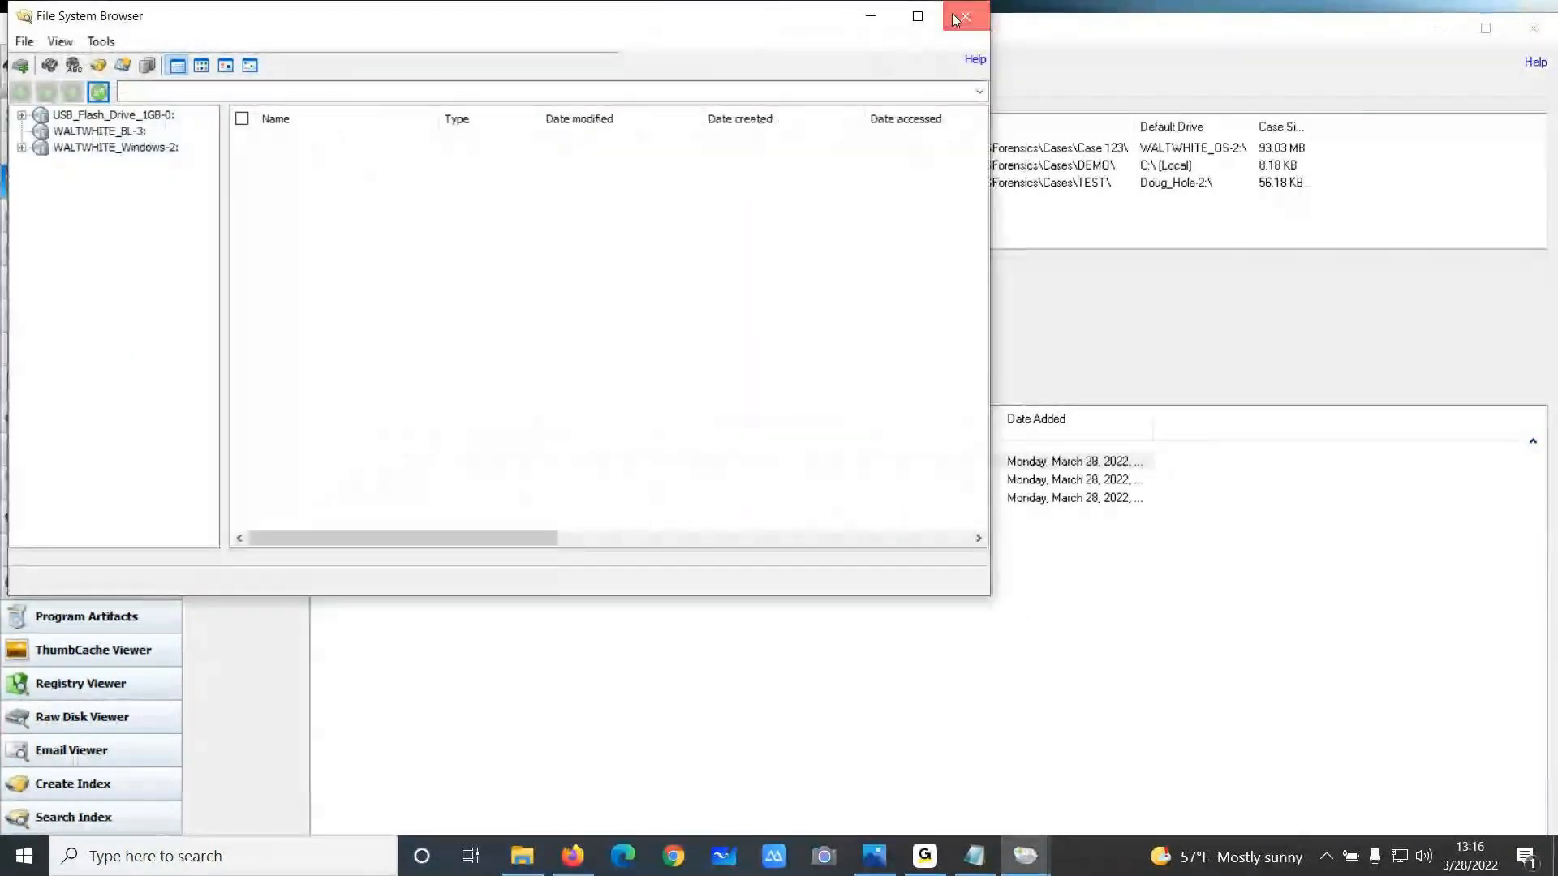
Close the File System Browser, open File Name Search, and review its configuration and search preset options
{"action": "left_click", "coordinate": [964, 16]}
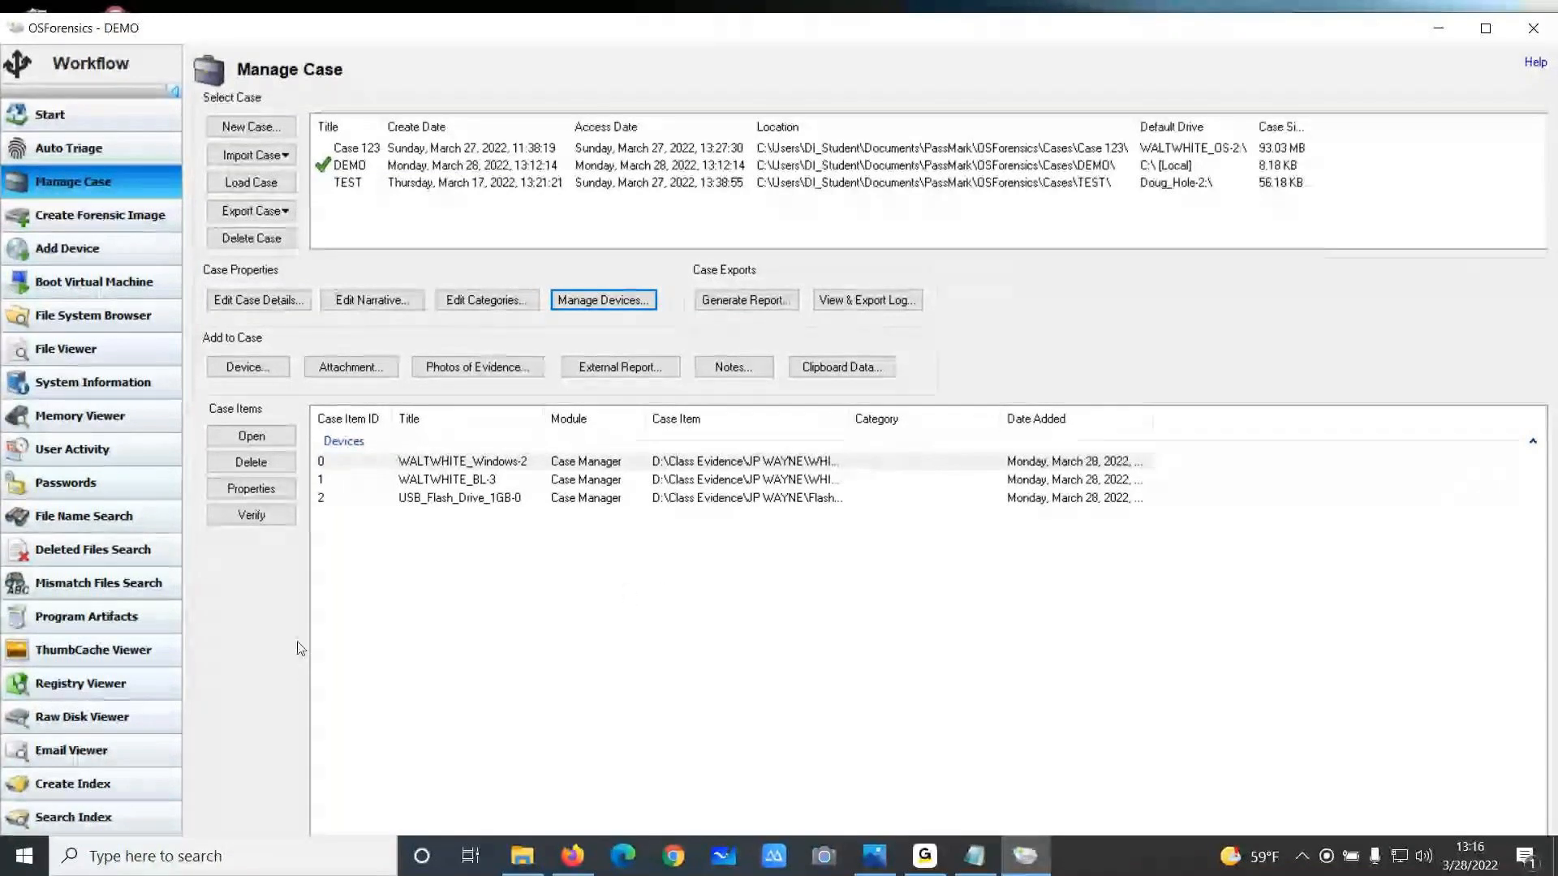
{"action": "left_click", "coordinate": [85, 514]}
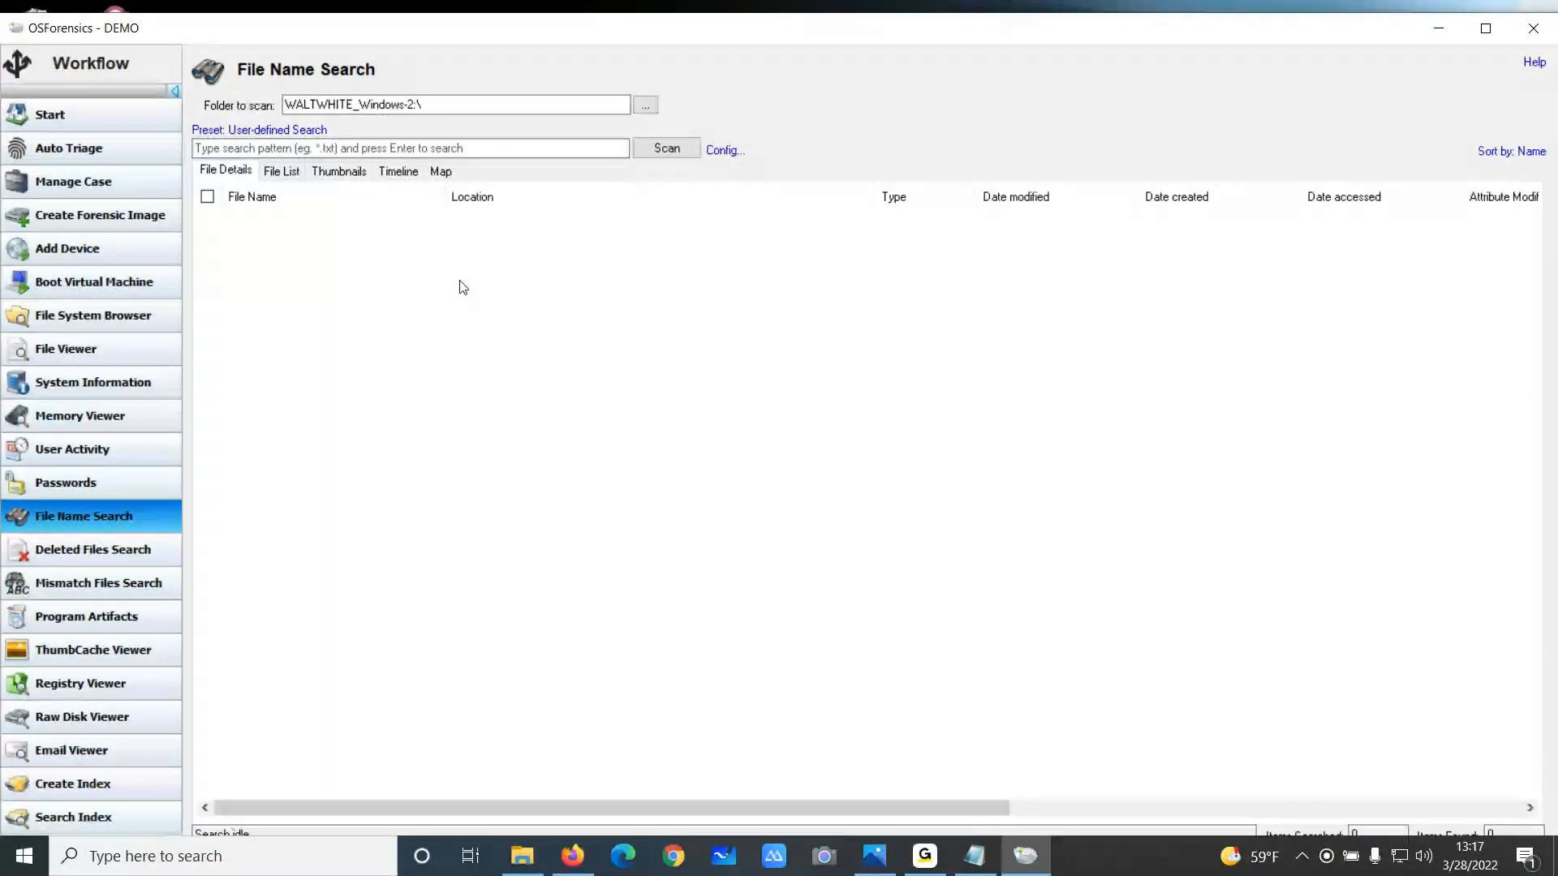
{"action": "left_click", "coordinate": [725, 150]}
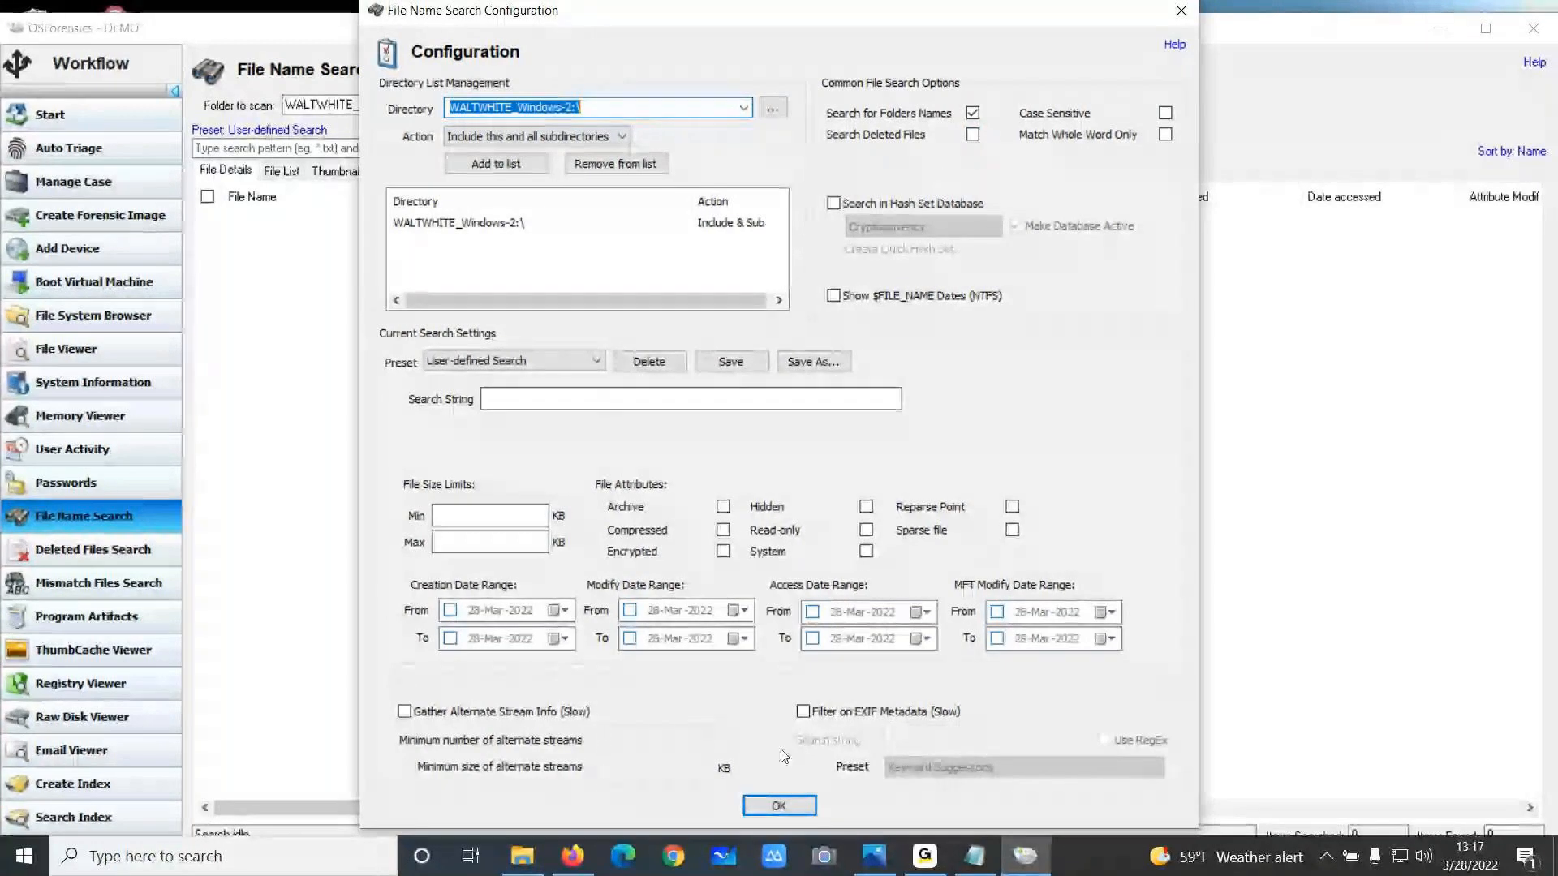
{"action": "left_click", "coordinate": [779, 805]}
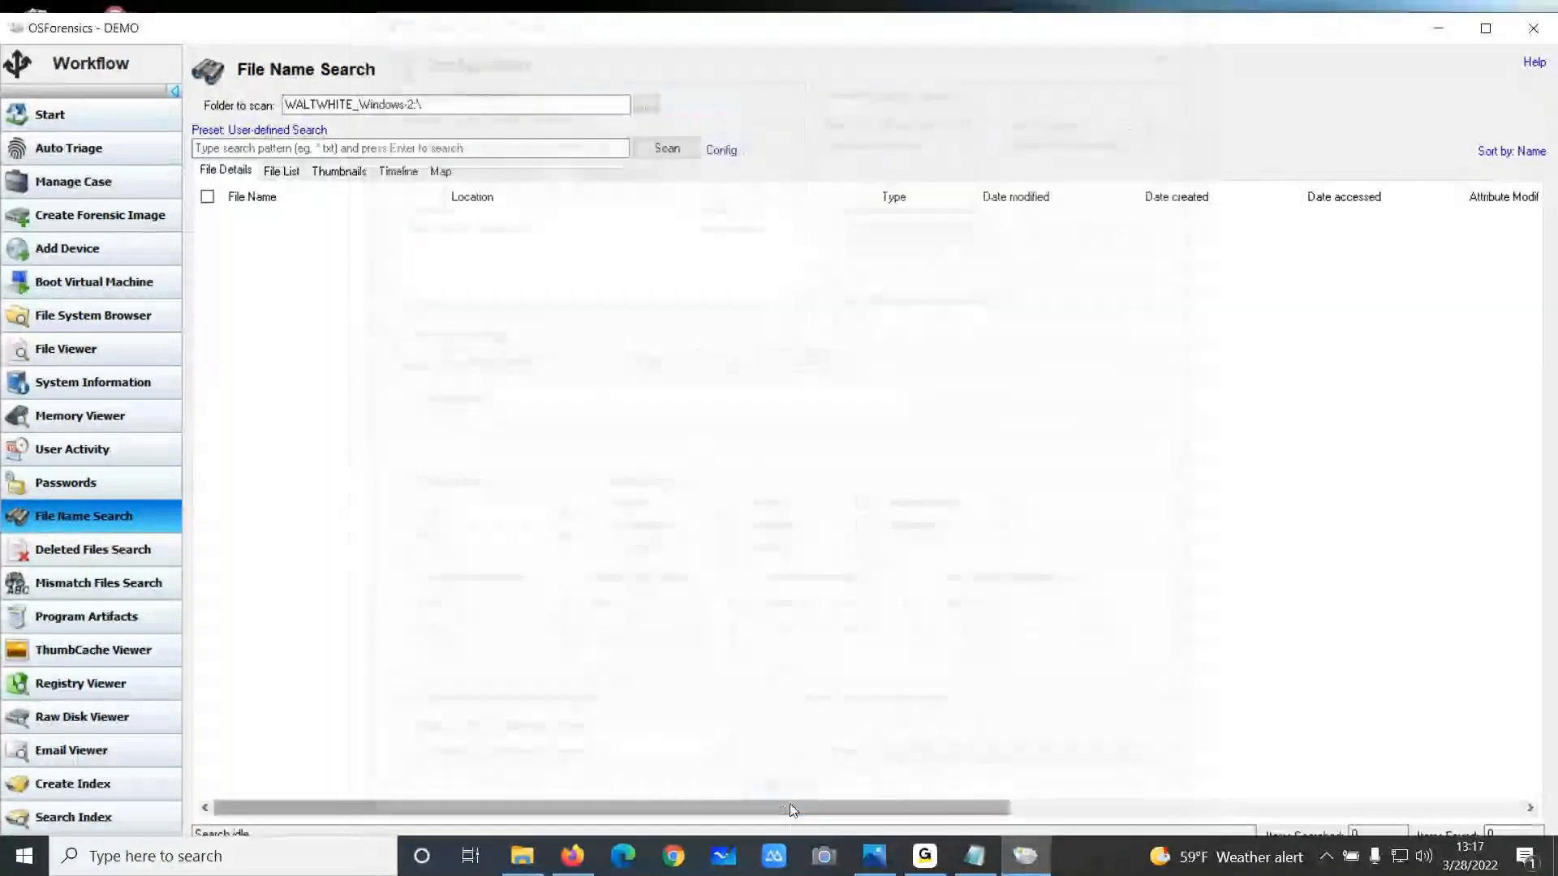
{"action": "left_click", "coordinate": [390, 154]}
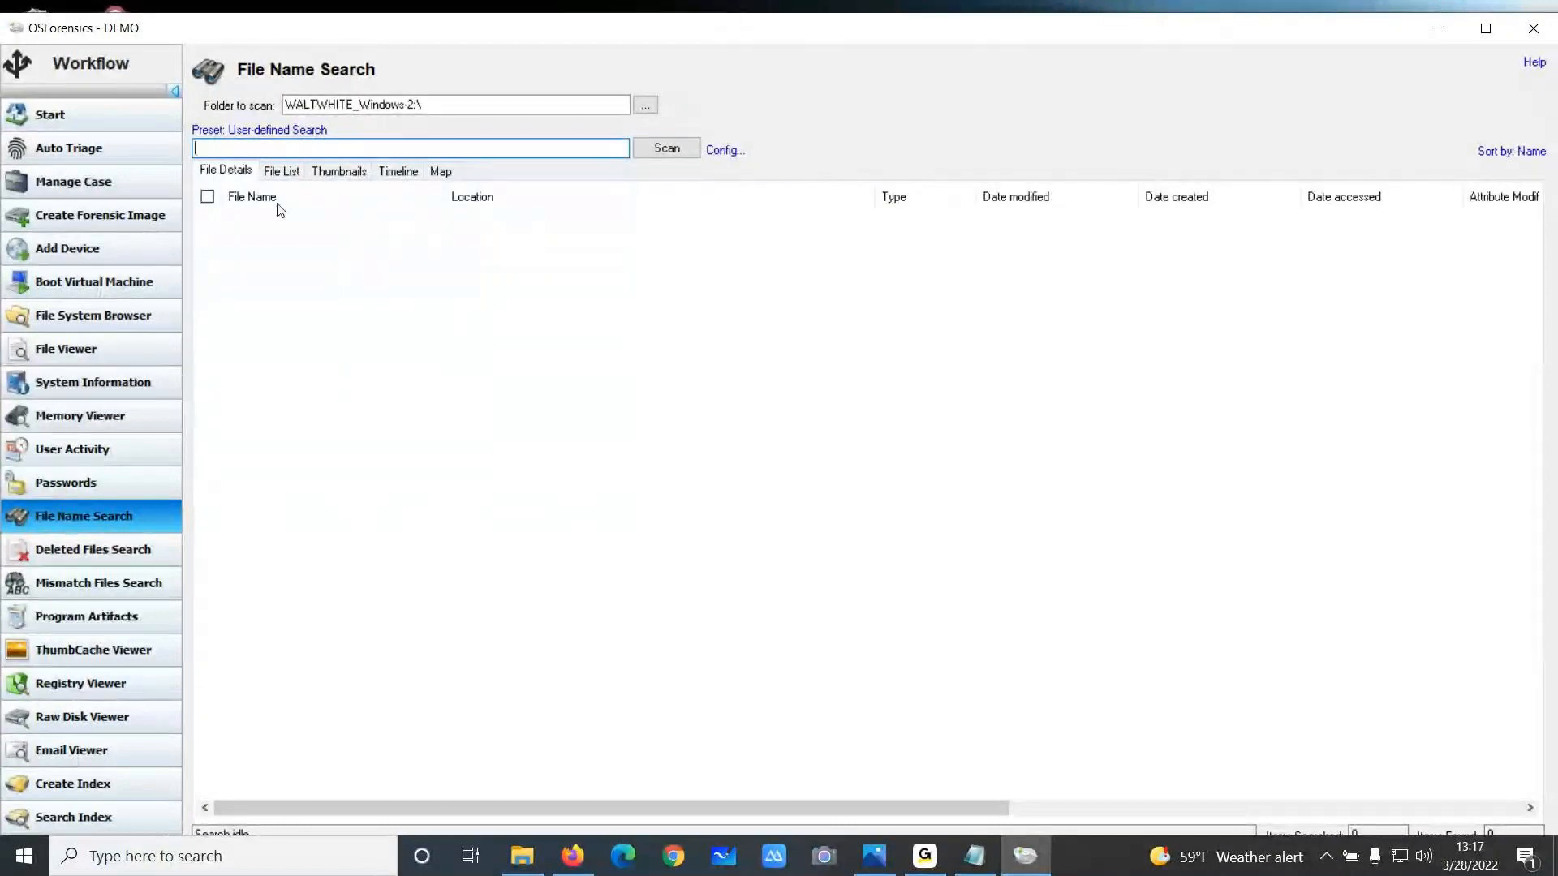
{"action": "left_click", "coordinate": [265, 132]}
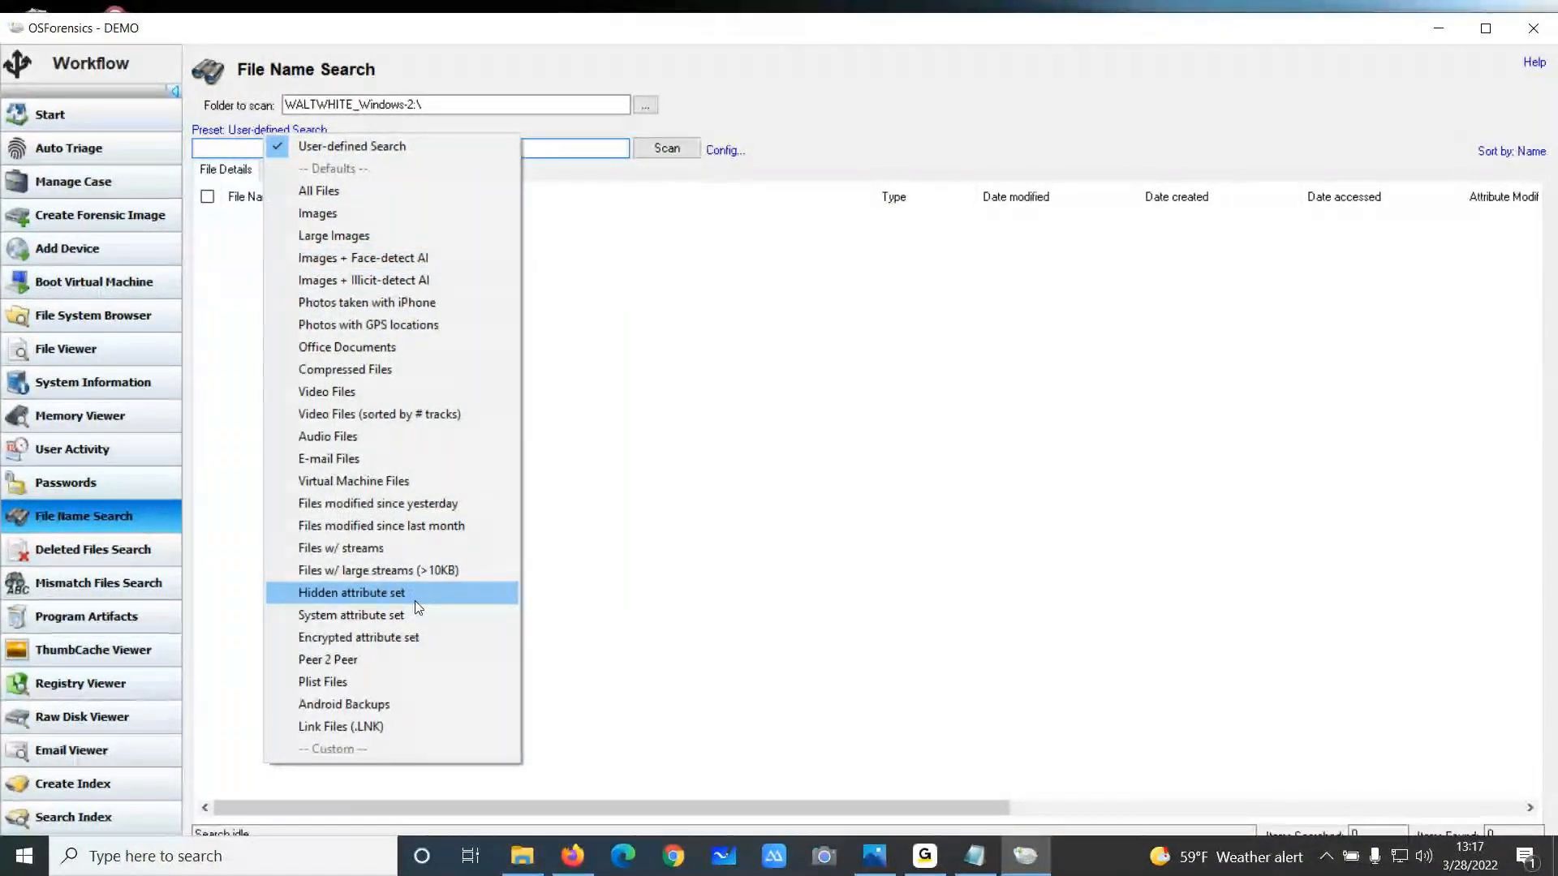
{"action": "left_click", "coordinate": [498, 120]}
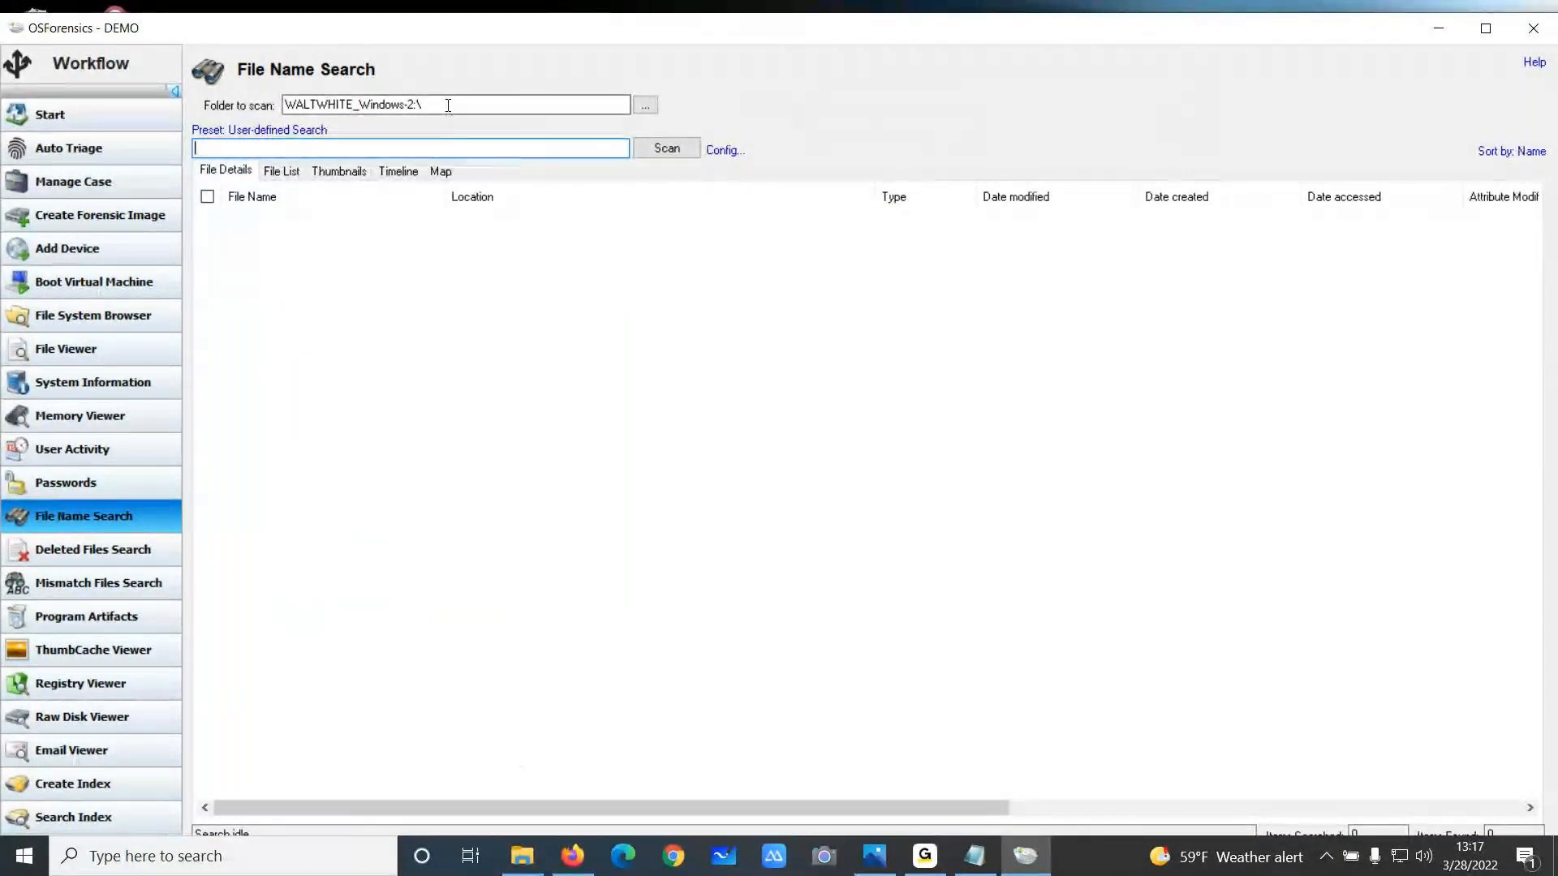
{"action": "left_click_drag", "start_coordinate": [433, 102], "coordinate": [303, 104]}
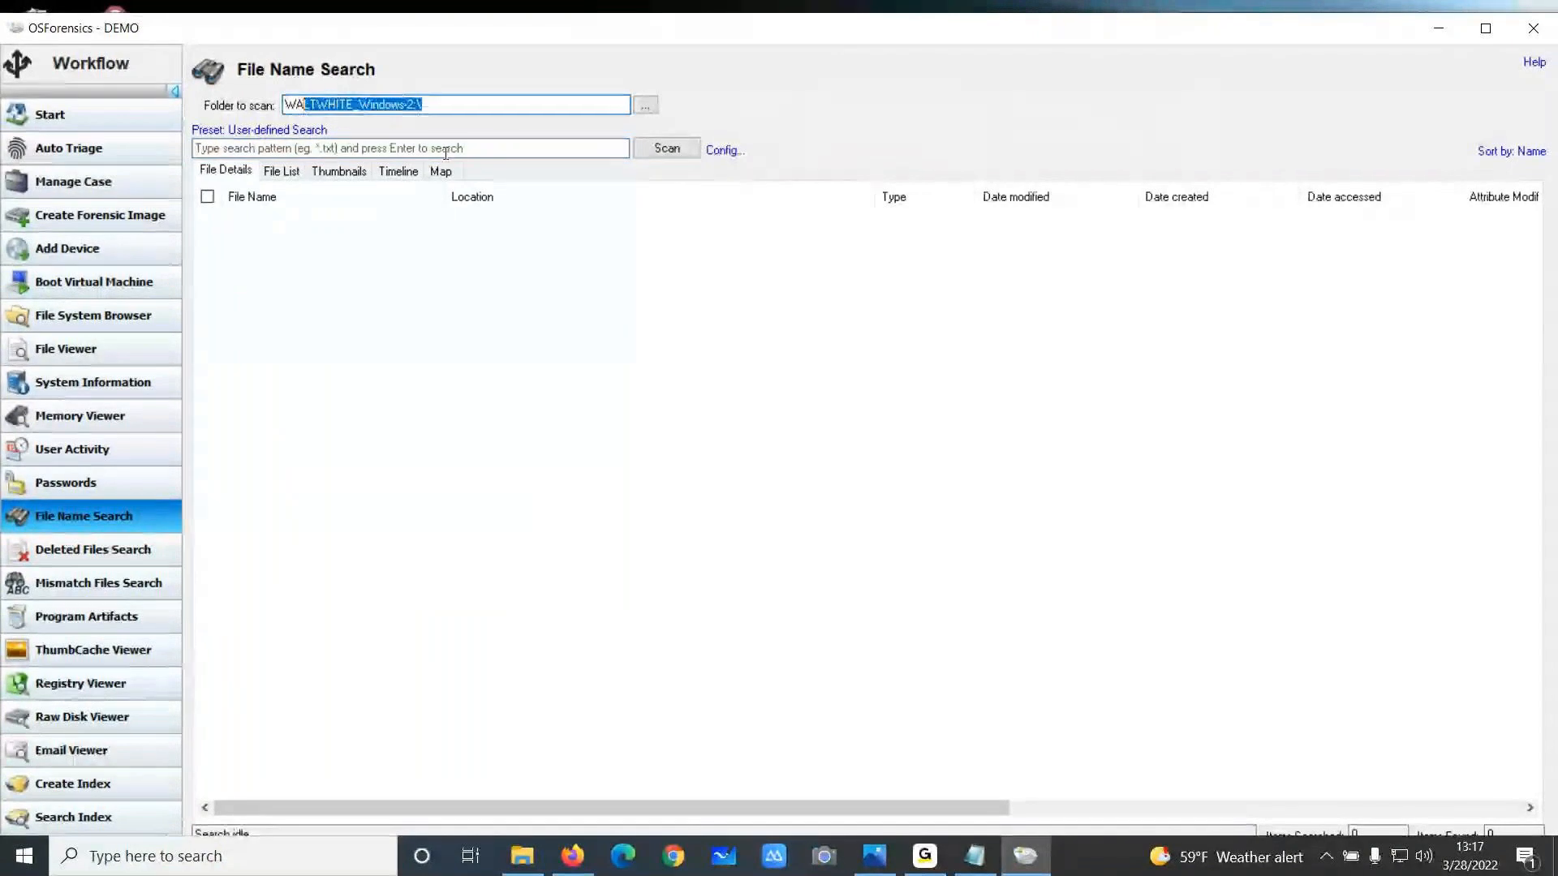
Set the folder to scan to Users\Heisenberg on the WALTWHITE_Windows-2 device
{"action": "left_click", "coordinate": [643, 109]}
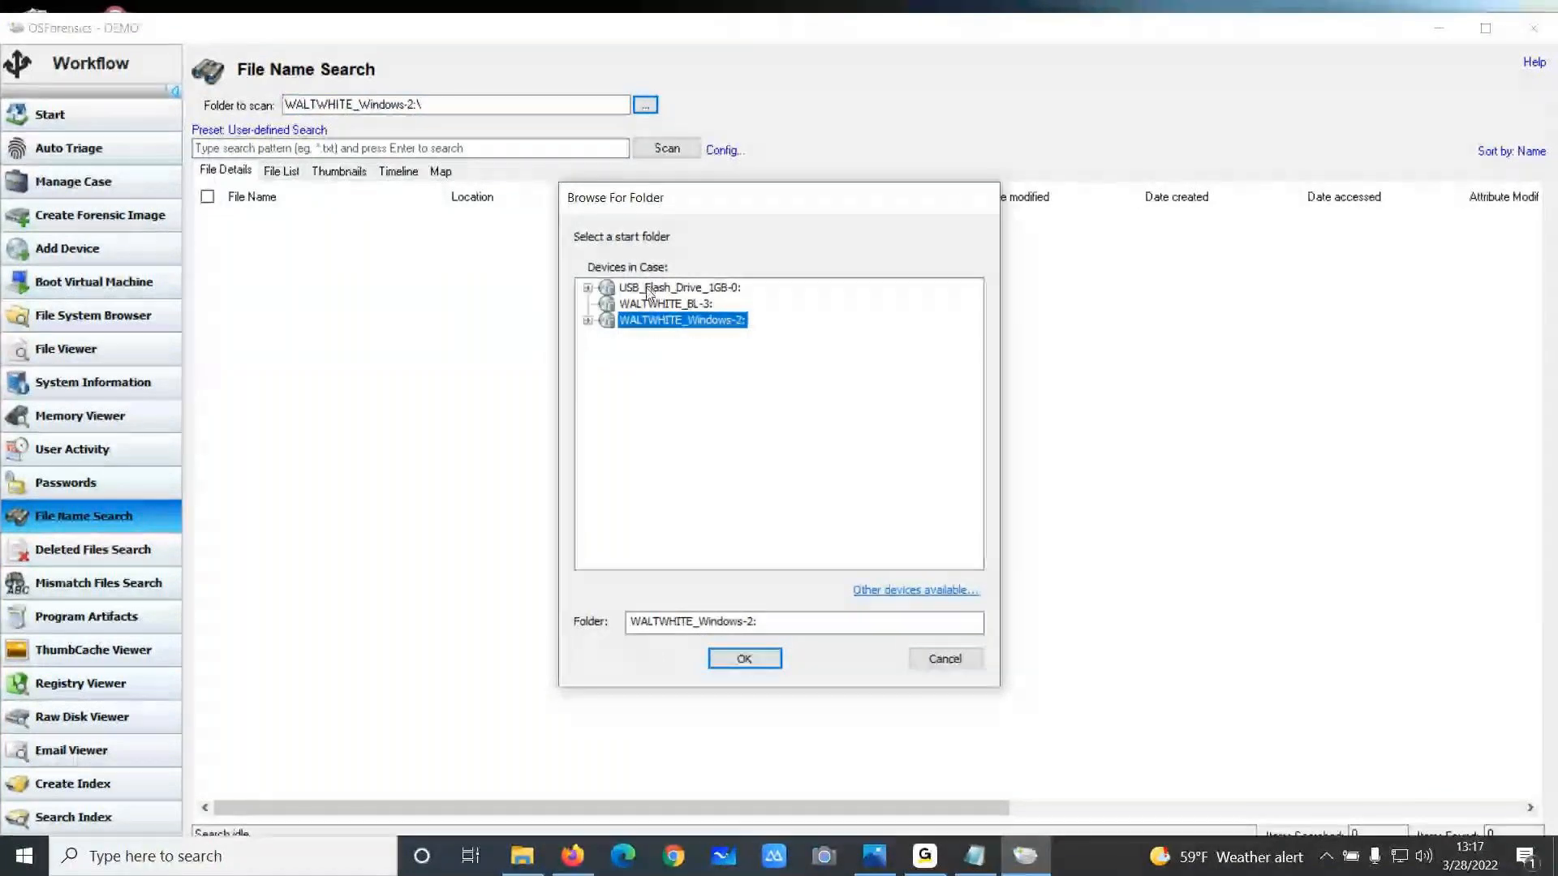
{"action": "left_click", "coordinate": [953, 589]}
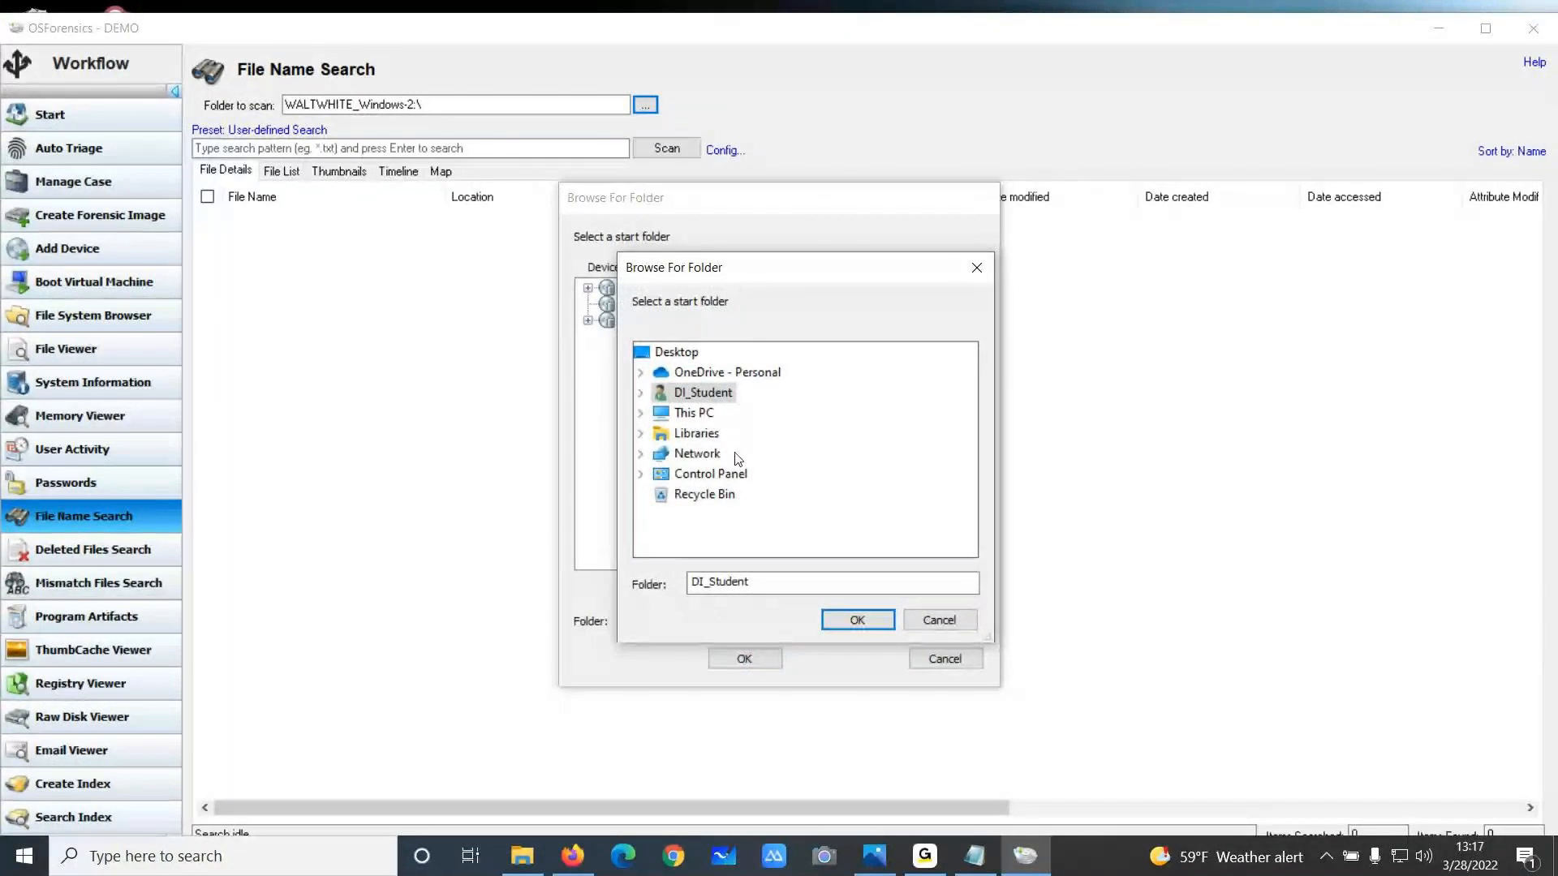
{"action": "left_click", "coordinate": [977, 268]}
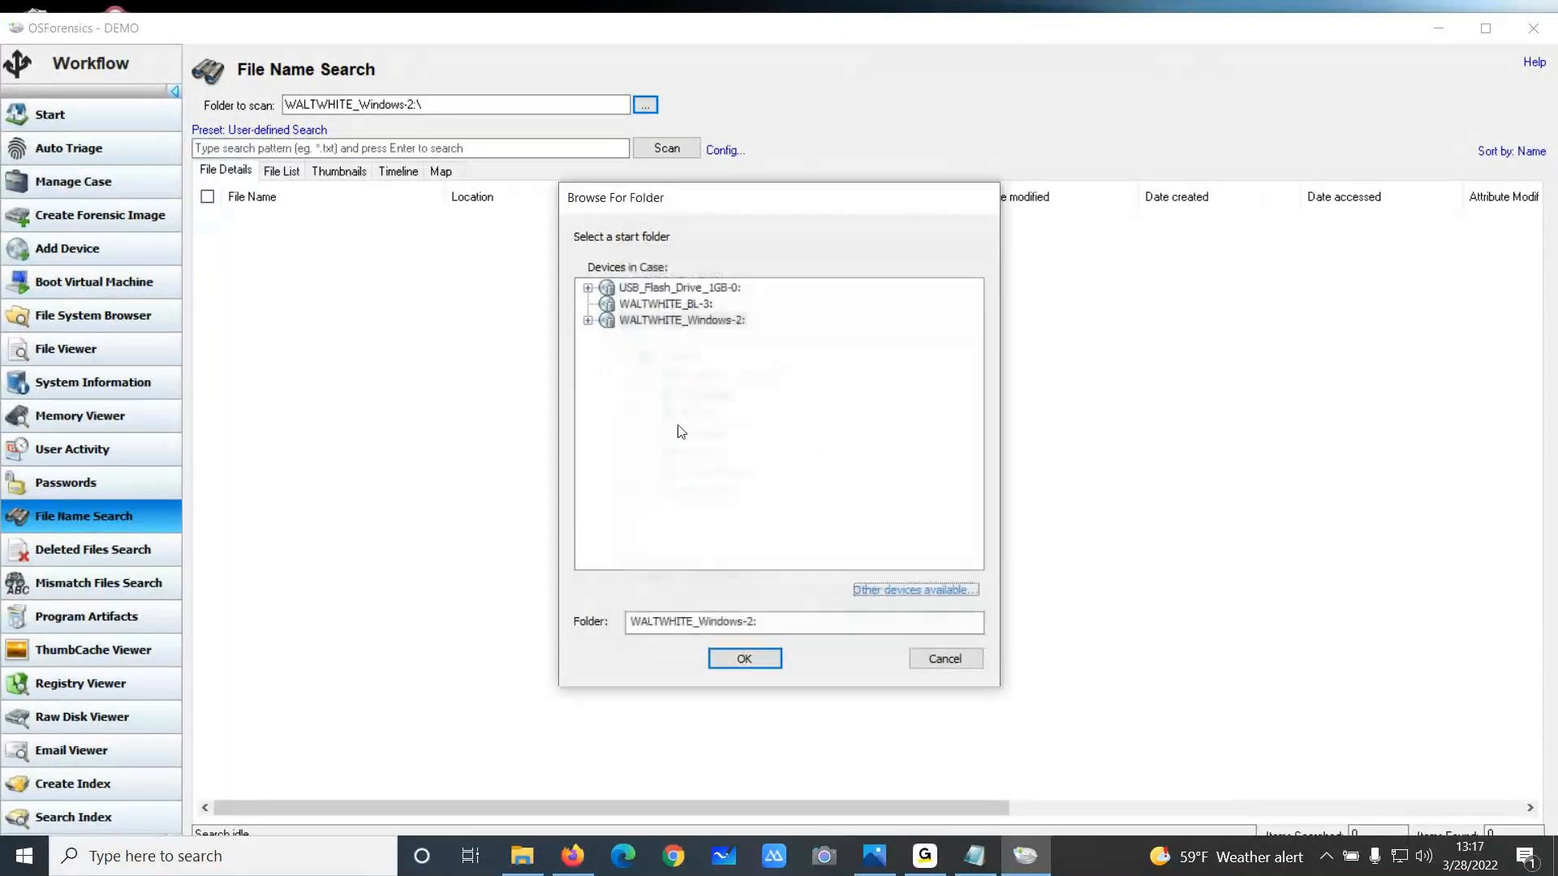
{"action": "left_click", "coordinate": [589, 321]}
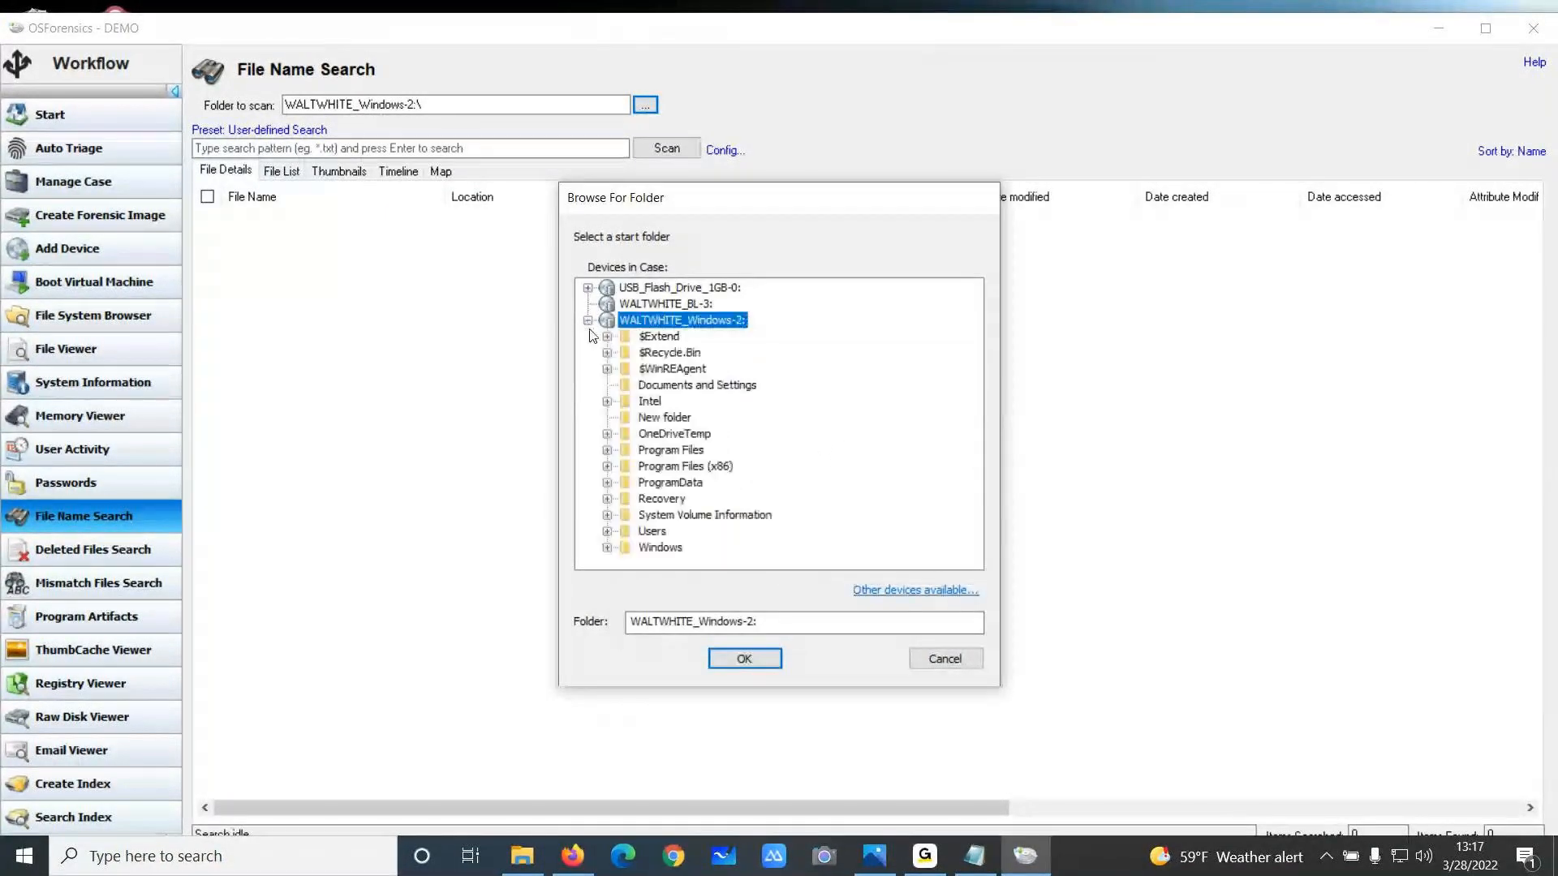
{"action": "left_click", "coordinate": [607, 531]}
{"action": "left_click", "coordinate": [687, 532]}
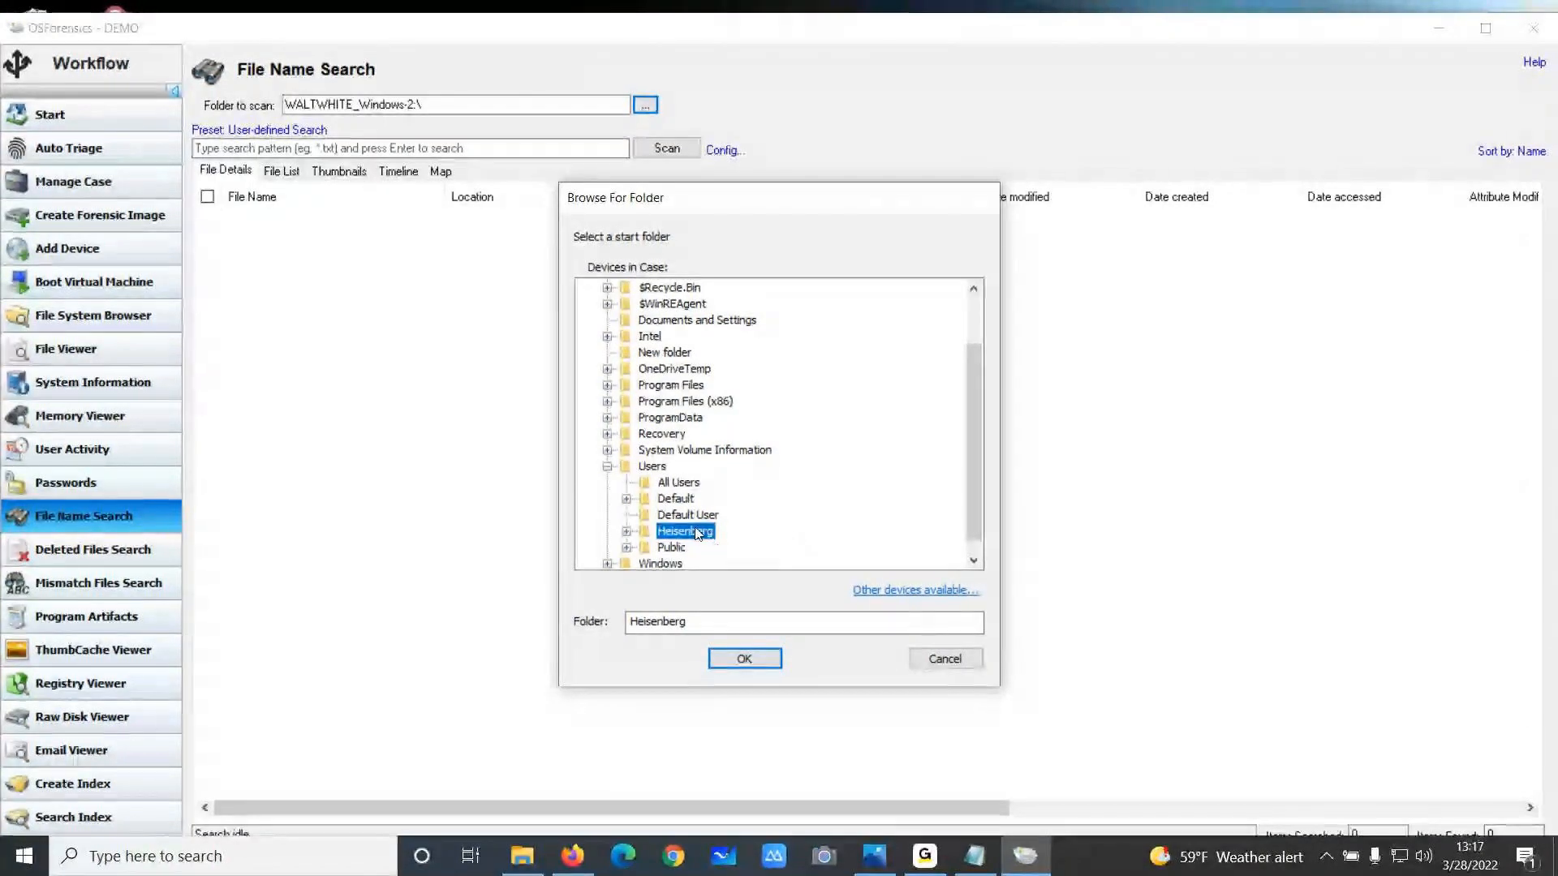
{"action": "left_click", "coordinate": [744, 658]}
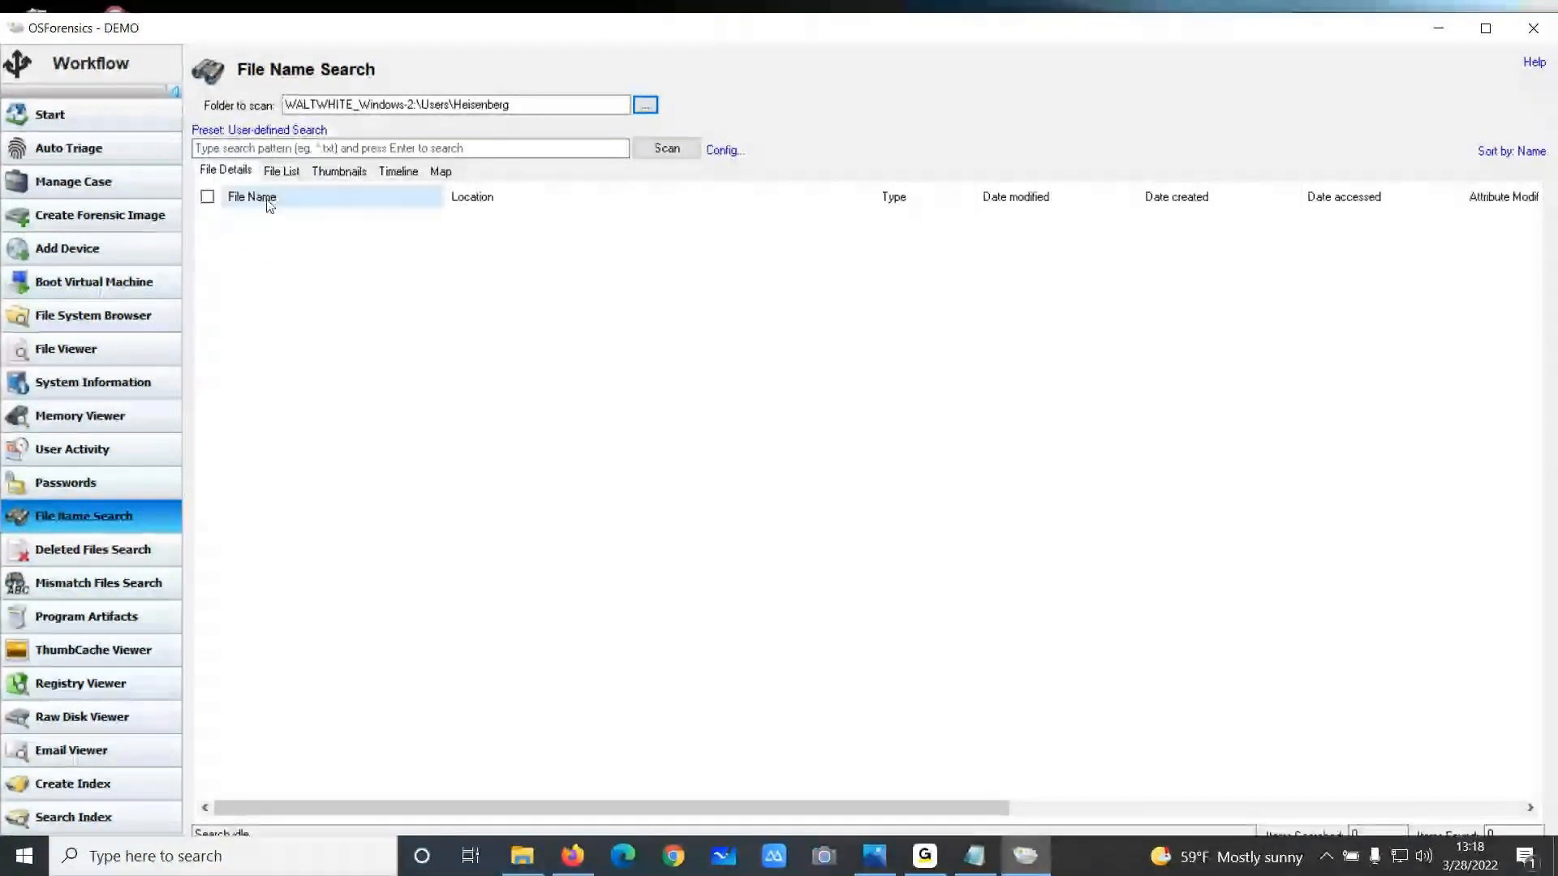
Apply the Large Images preset and run the scan
{"action": "left_click", "coordinate": [283, 133]}
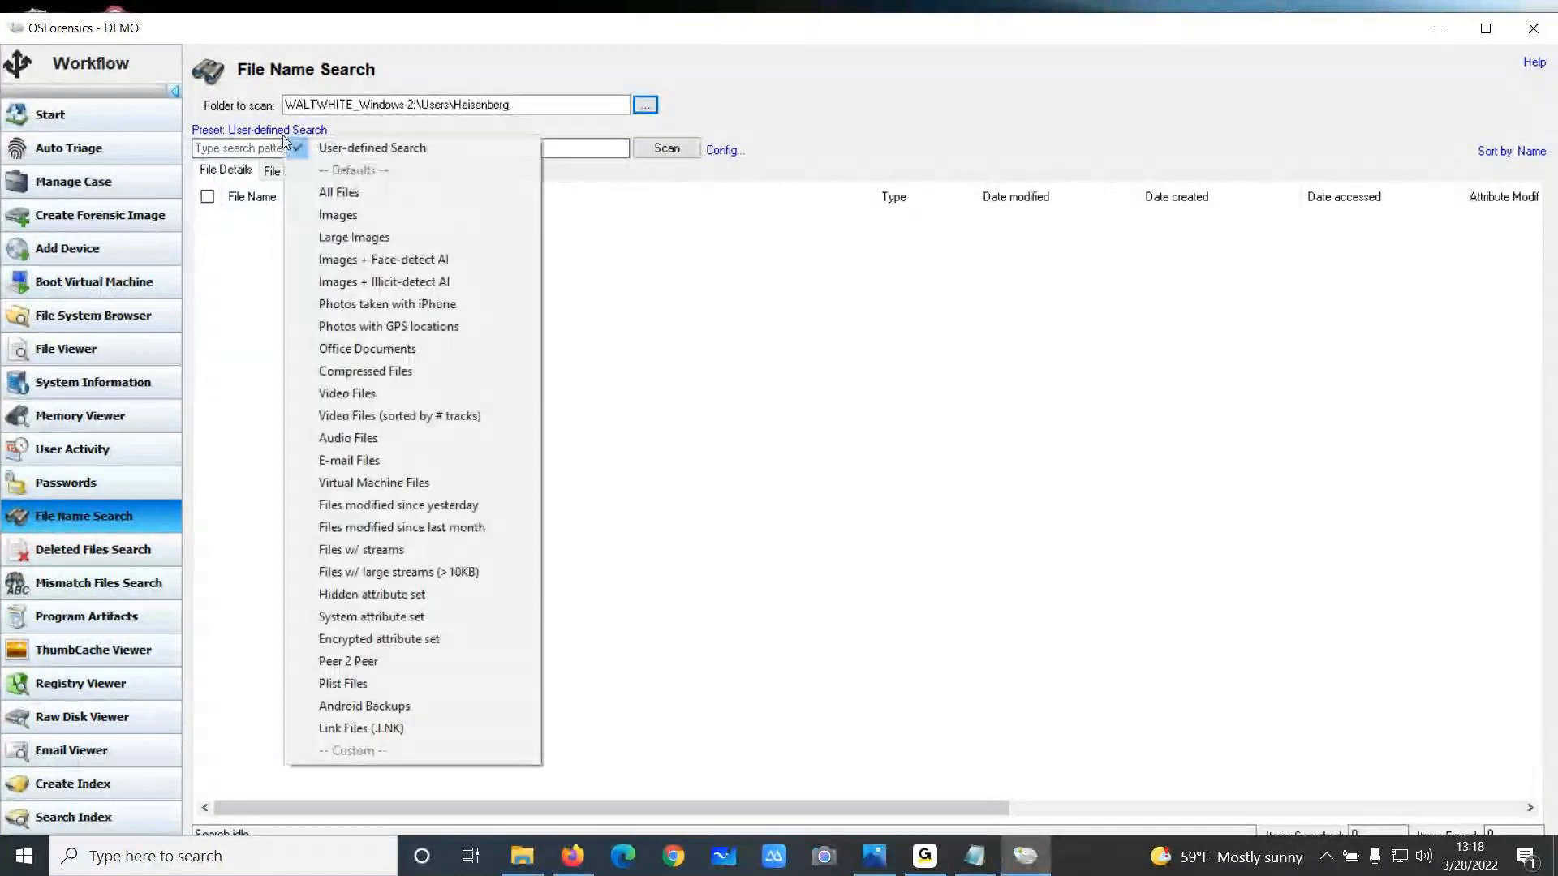
{"action": "left_click", "coordinate": [381, 237]}
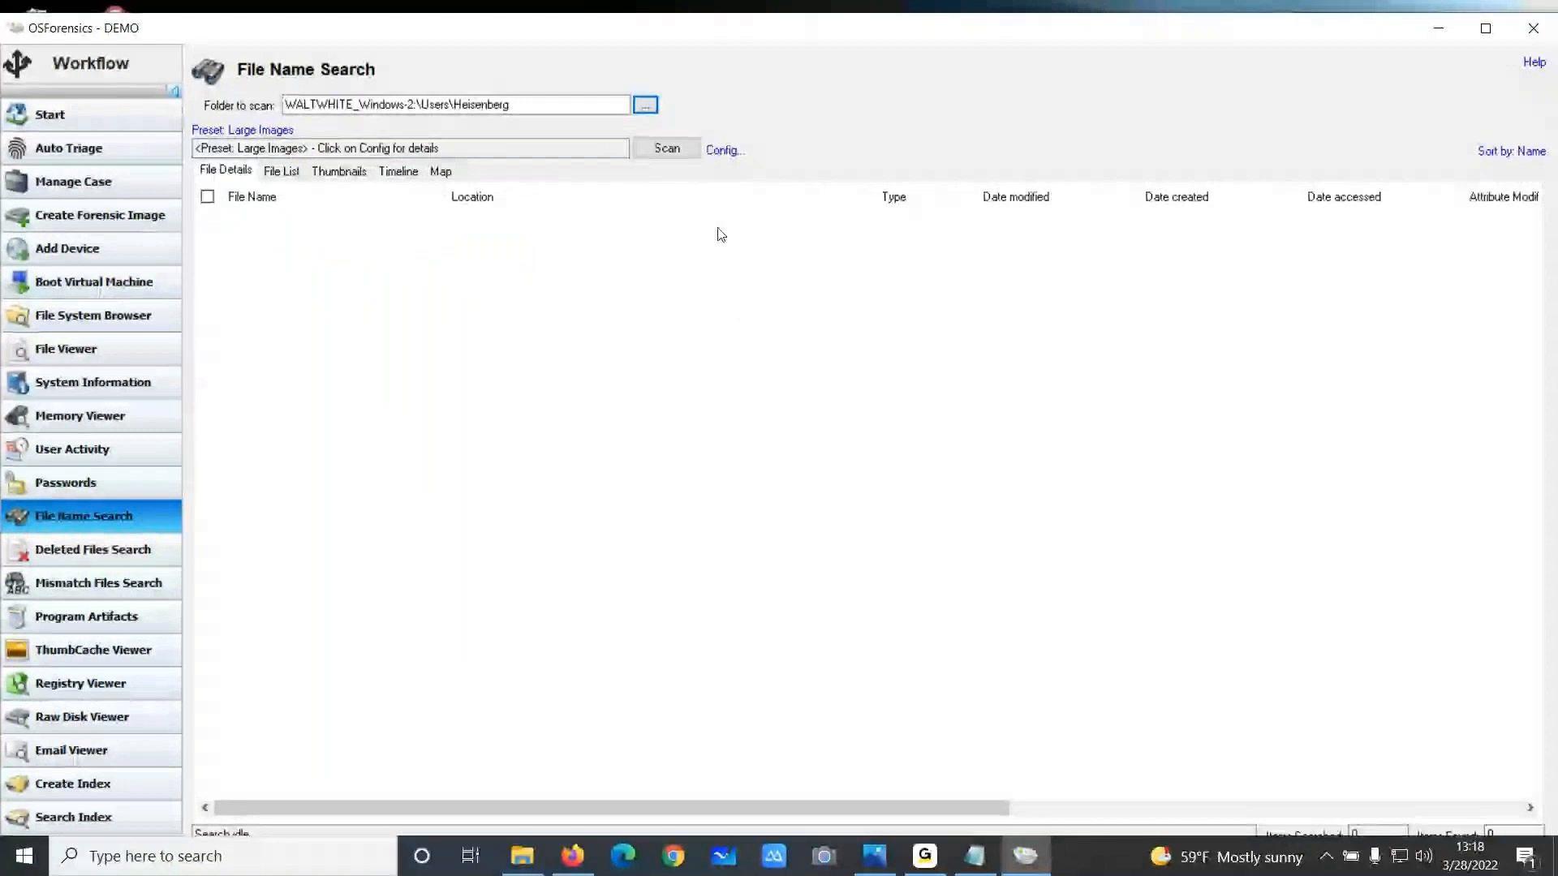
{"action": "left_click", "coordinate": [666, 148]}
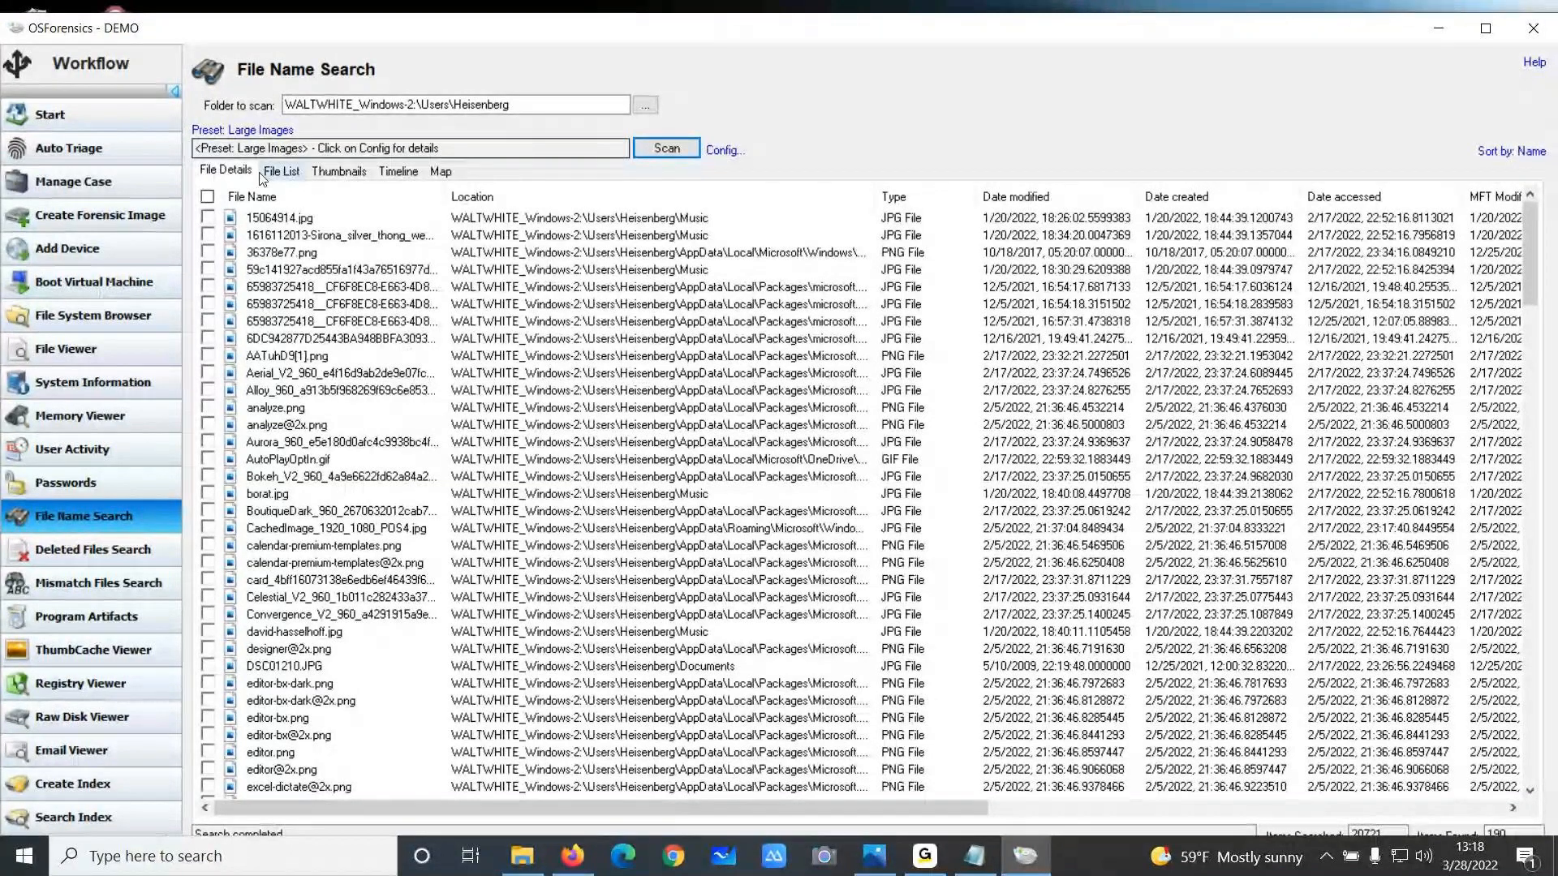
View the scan results as a file list, as thumbnails, and on the timeline
{"action": "left_click", "coordinate": [281, 172]}
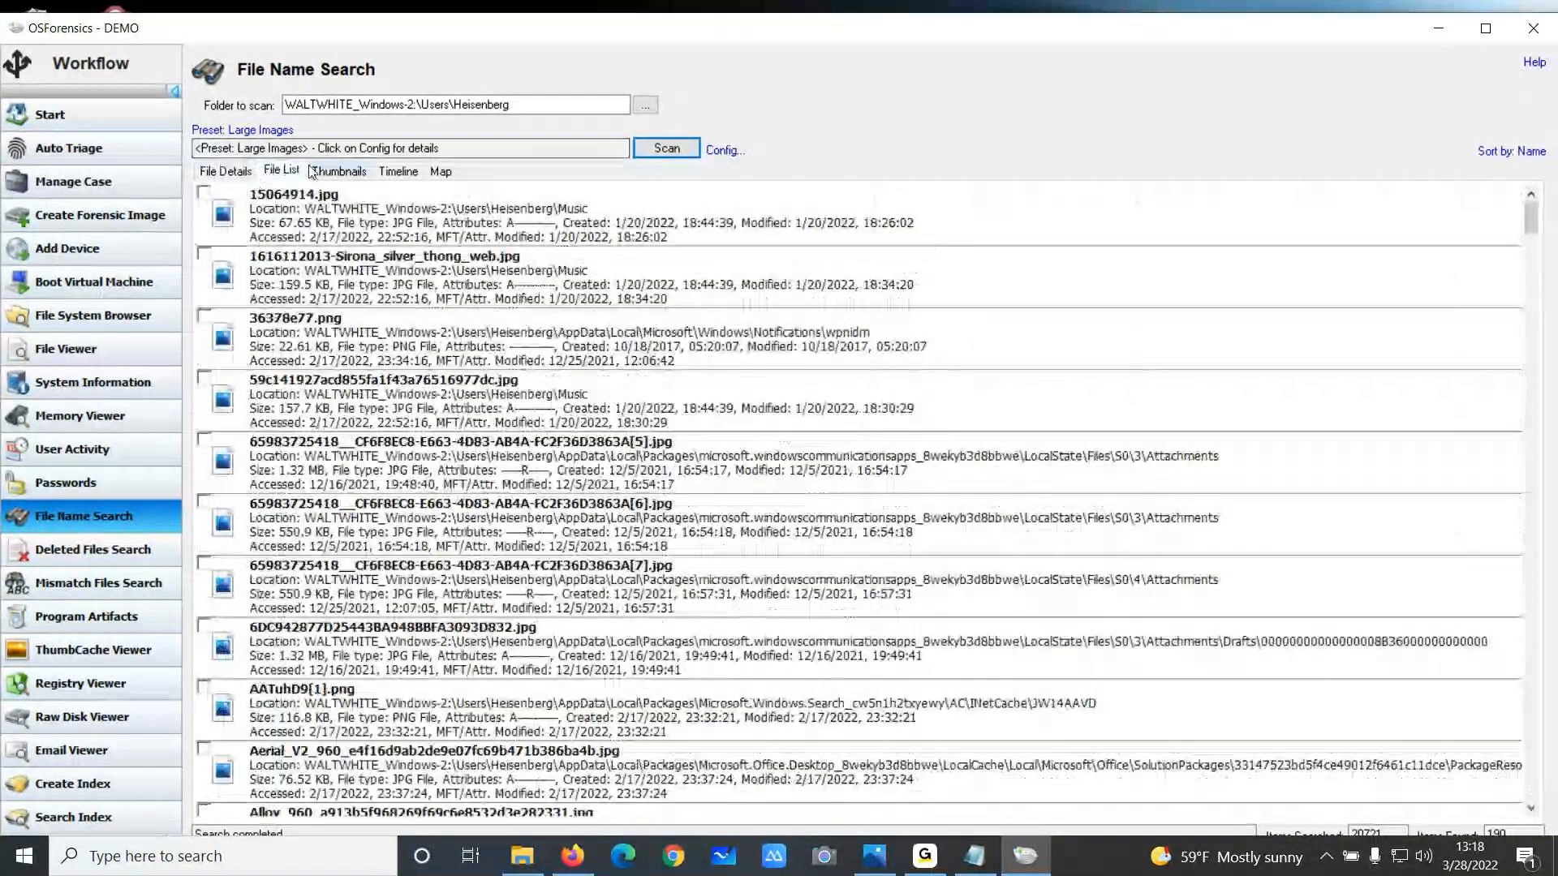
{"action": "left_click", "coordinate": [315, 172]}
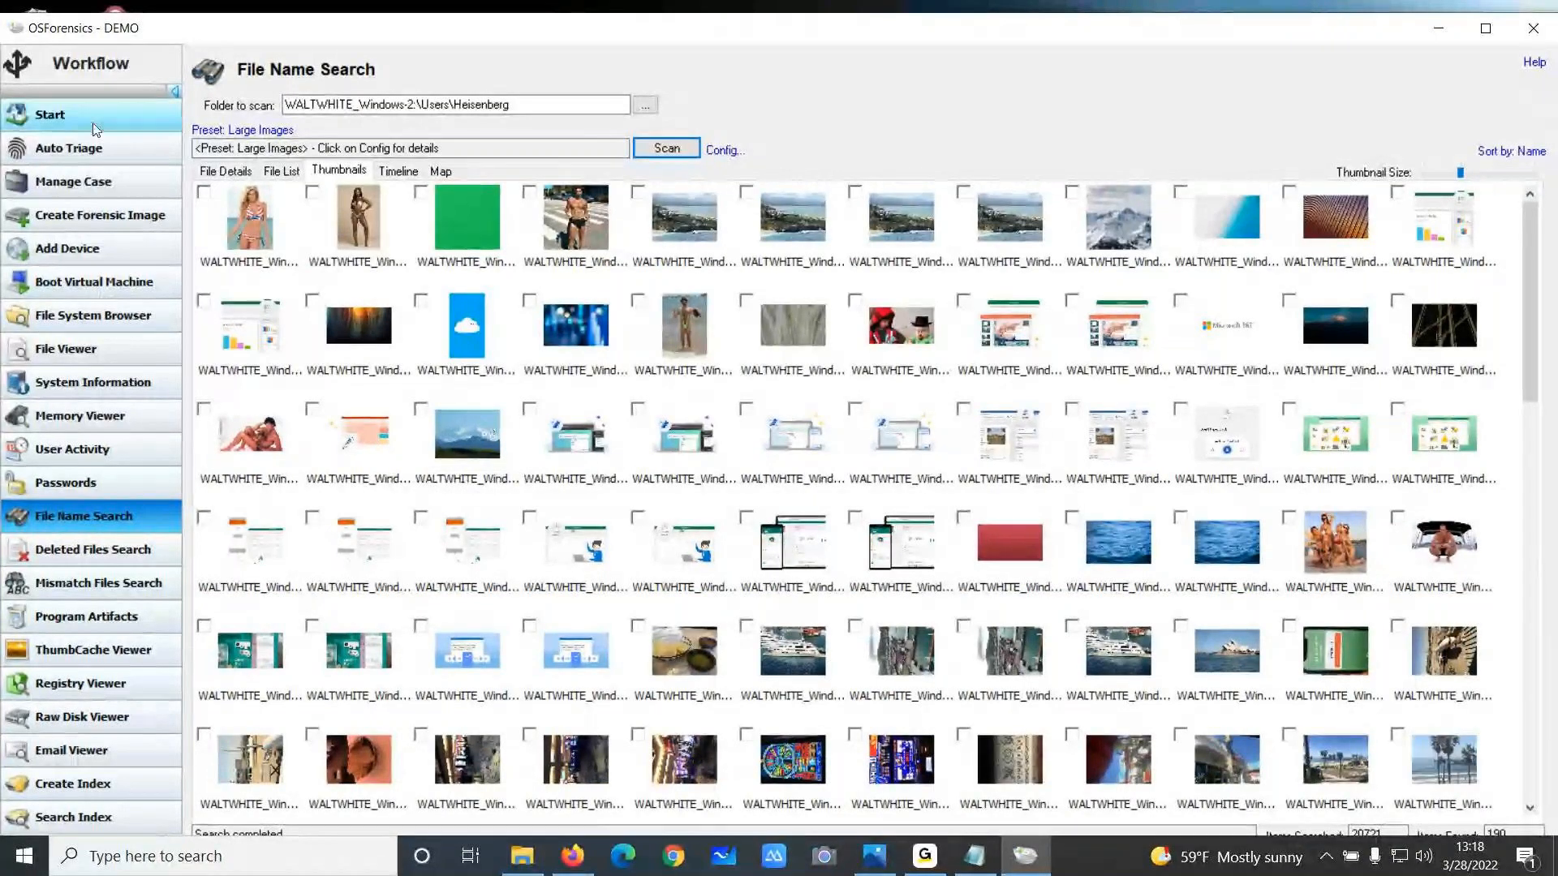
{"action": "left_click", "coordinate": [397, 171]}
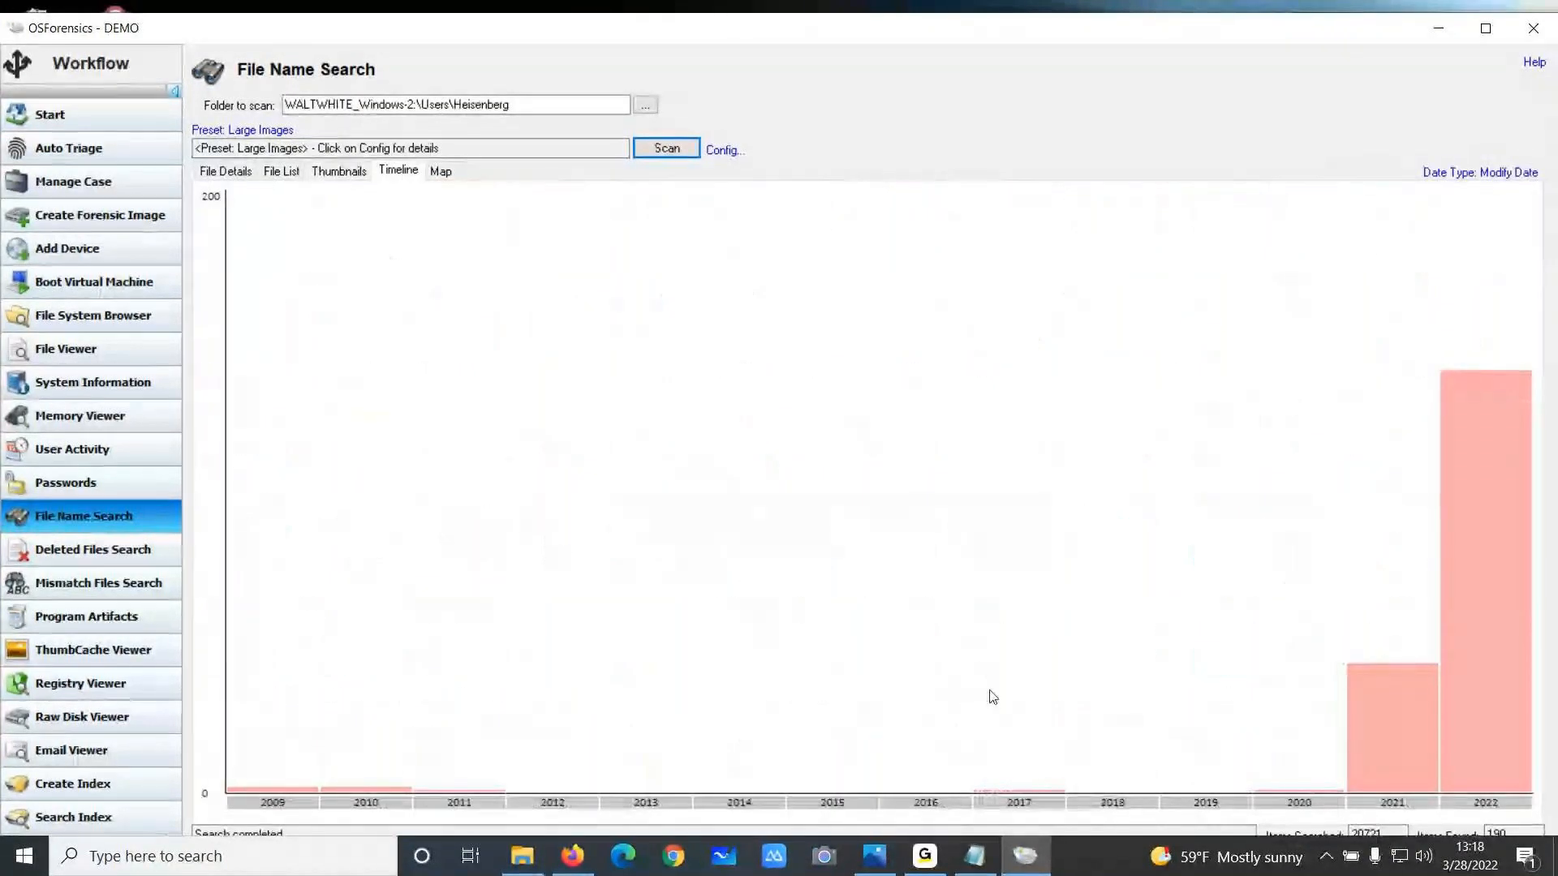
Drill down the timeline into 2022, then February, then 17 February
{"action": "mouse_move", "coordinate": [1453, 599]}
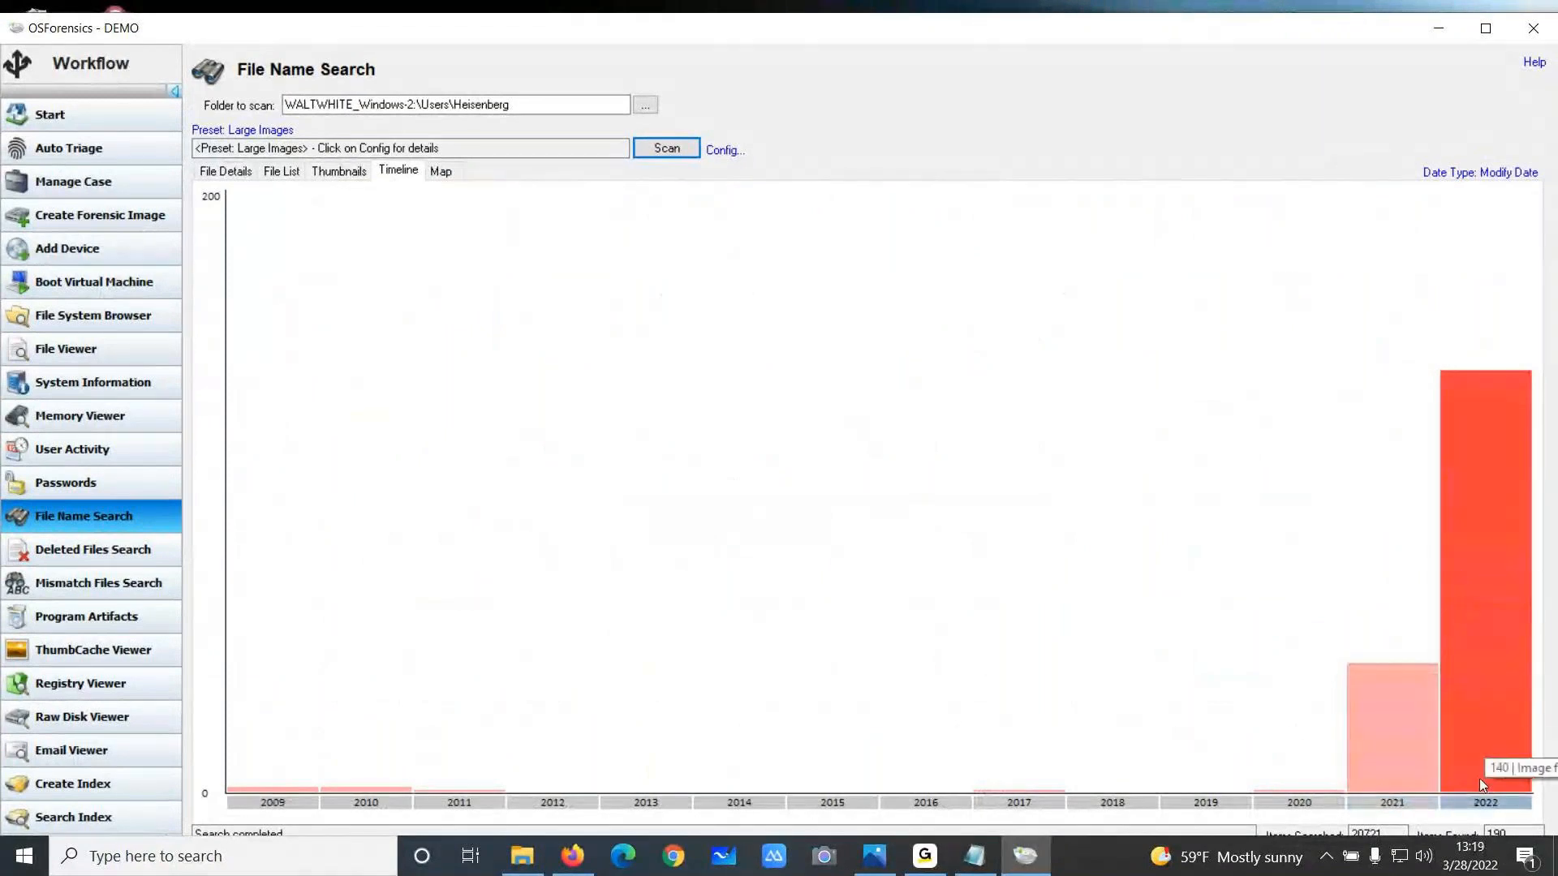
{"action": "left_click", "coordinate": [1488, 631]}
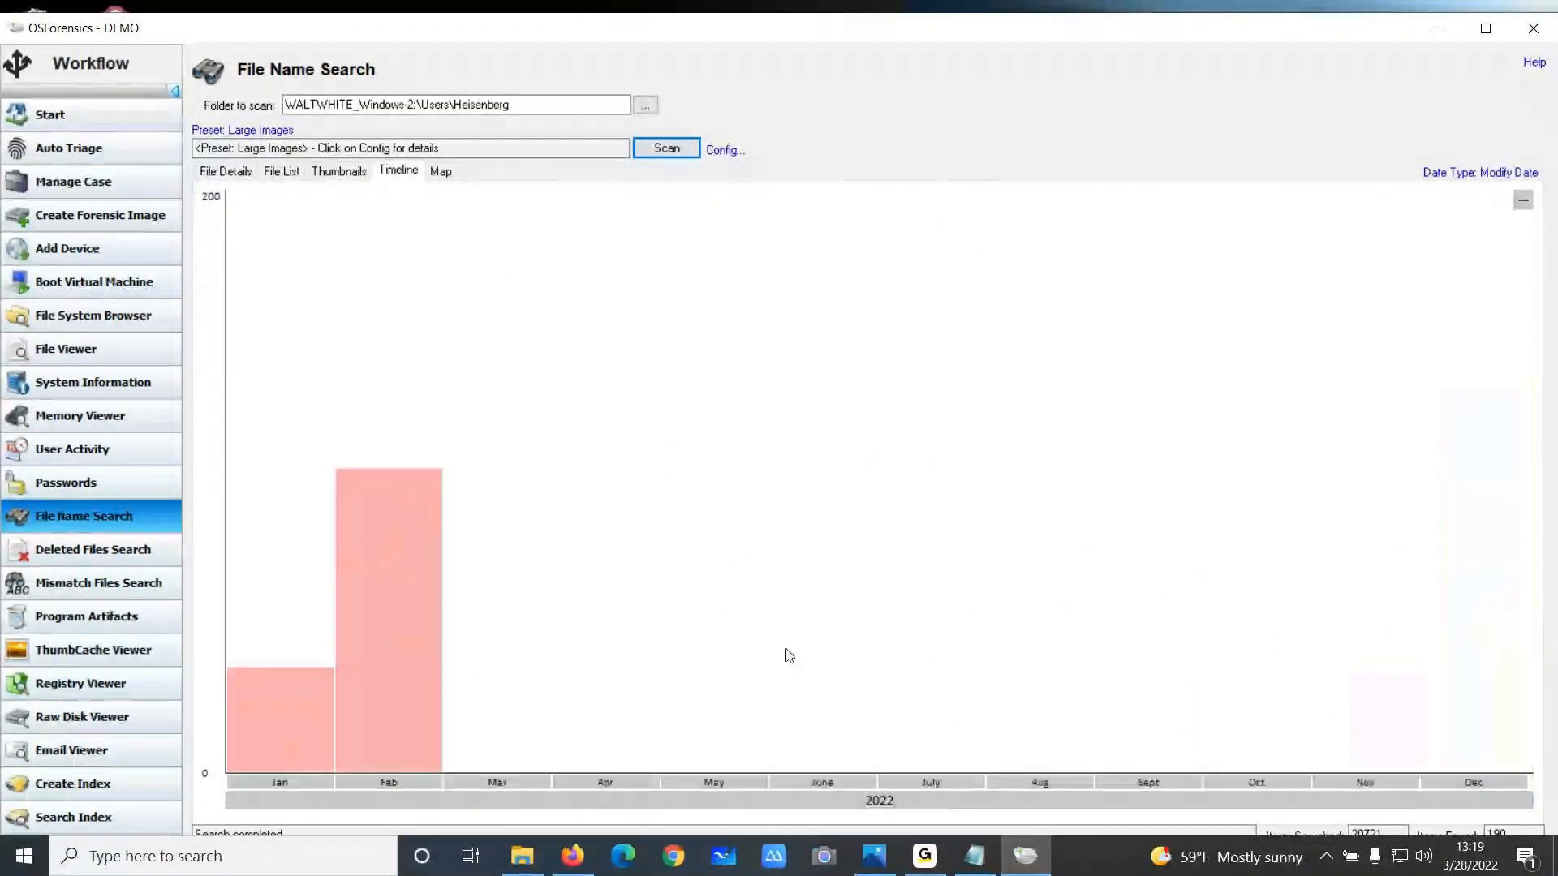
{"action": "mouse_move", "coordinate": [379, 694]}
{"action": "left_click", "coordinate": [391, 728]}
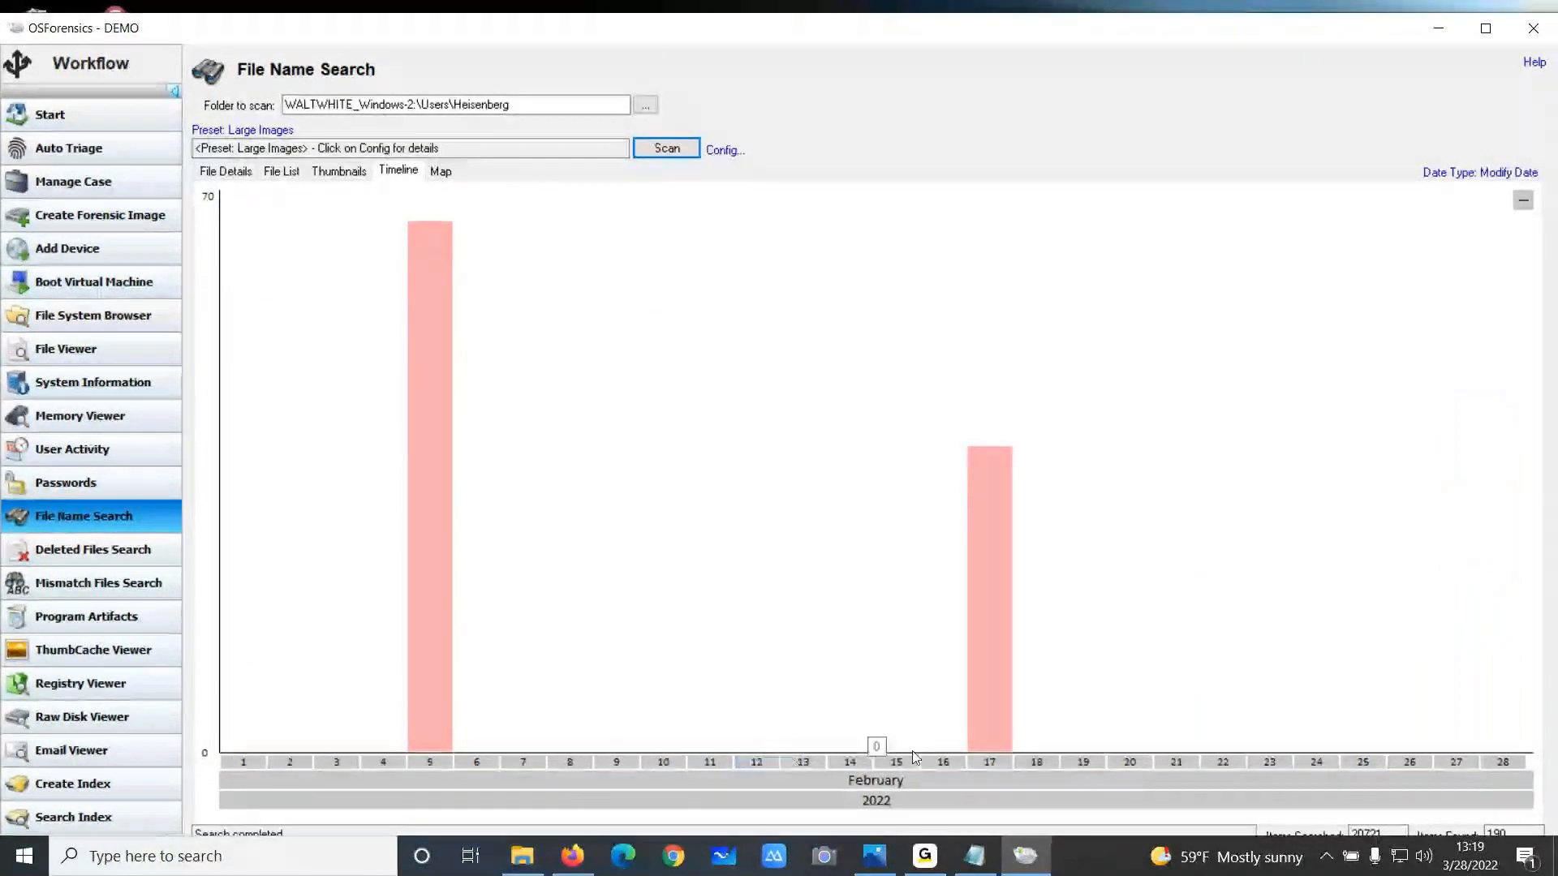
{"action": "mouse_move", "coordinate": [993, 624]}
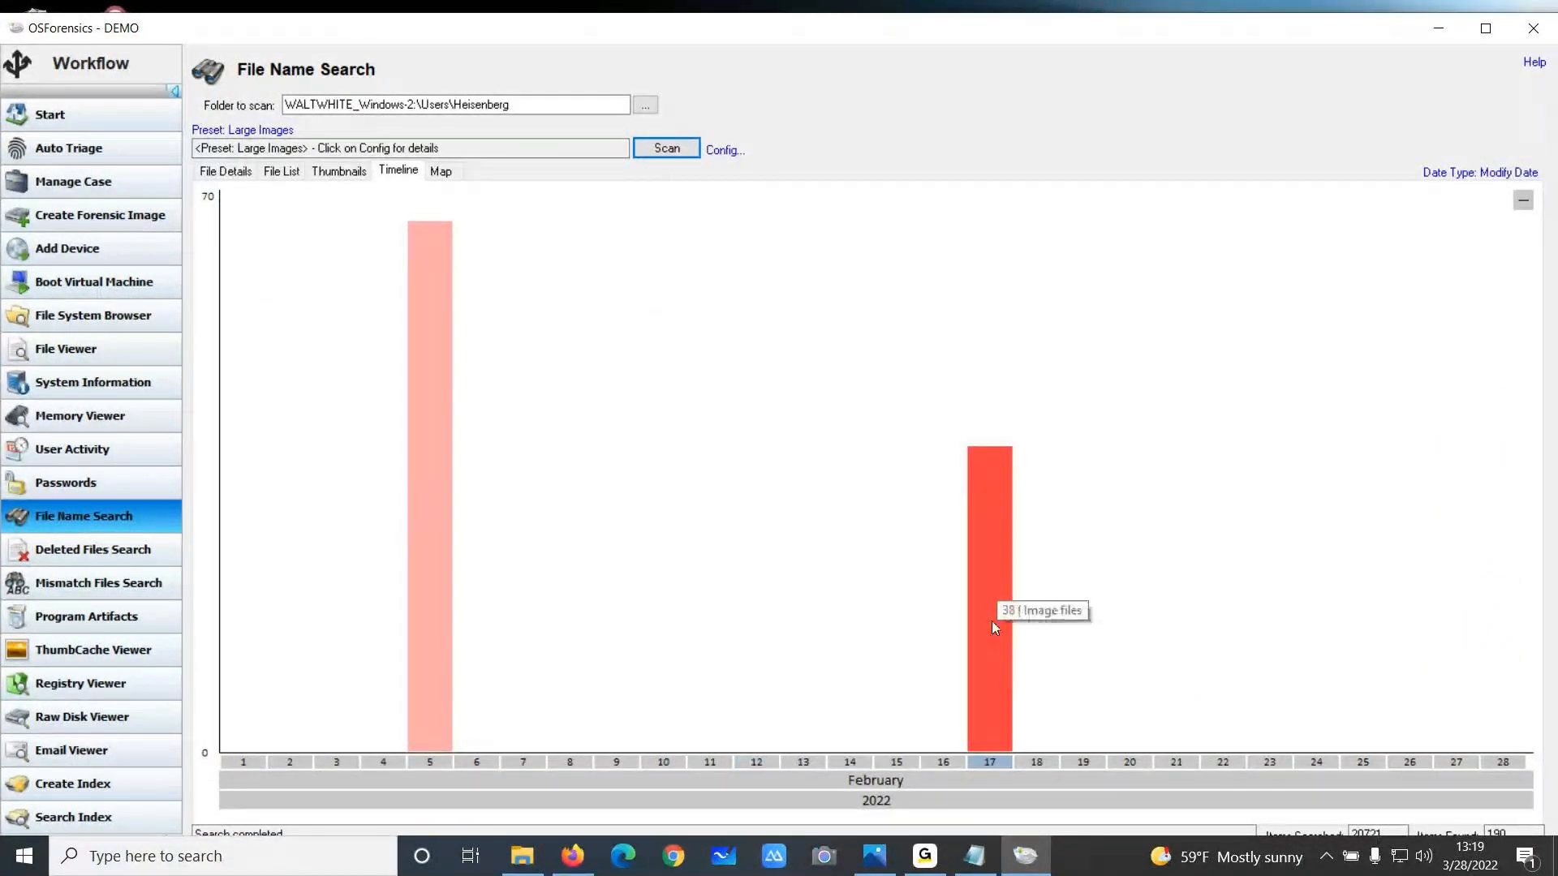
{"action": "left_click", "coordinate": [992, 620]}
{"action": "mouse_move", "coordinate": [1476, 693]}
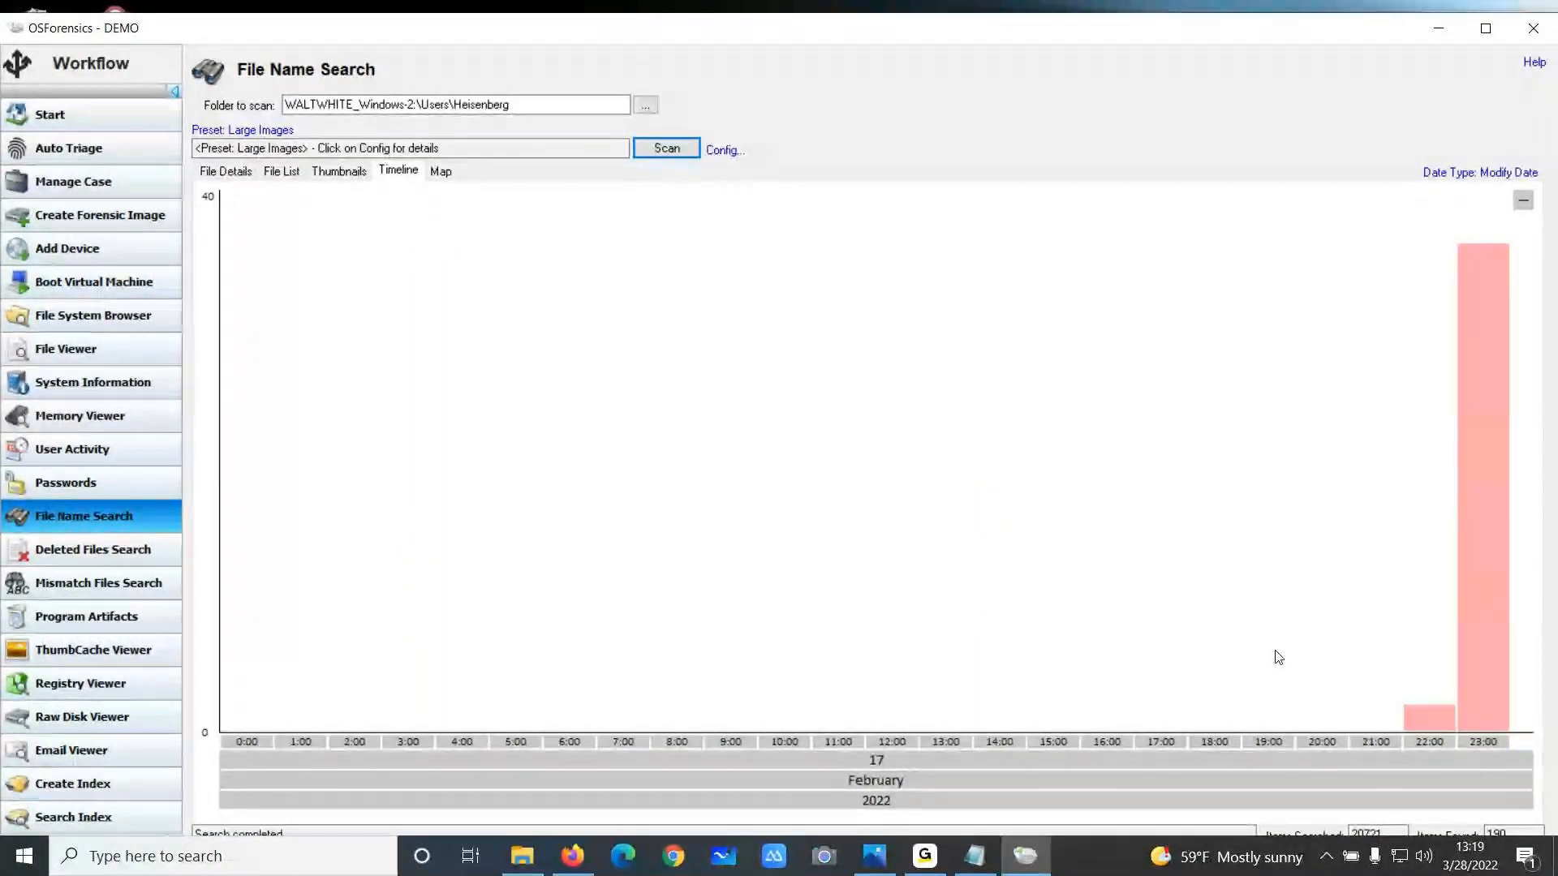
Check the map view, return to the results, and open analyze.png from the thumbnails in the file viewer
{"action": "left_click", "coordinate": [443, 172]}
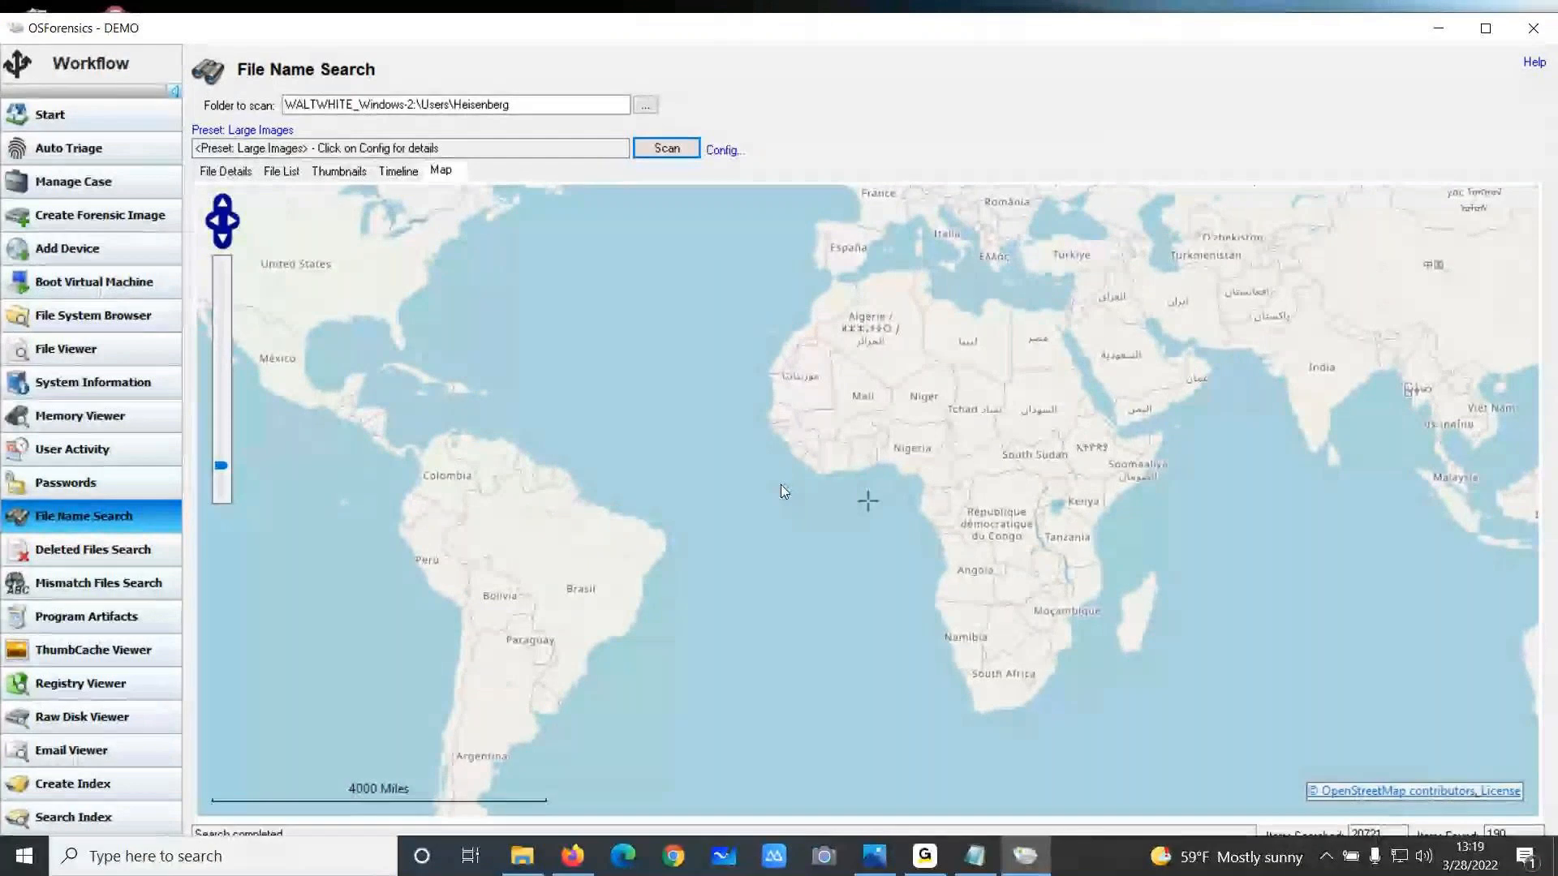
{"action": "left_click", "coordinate": [228, 171]}
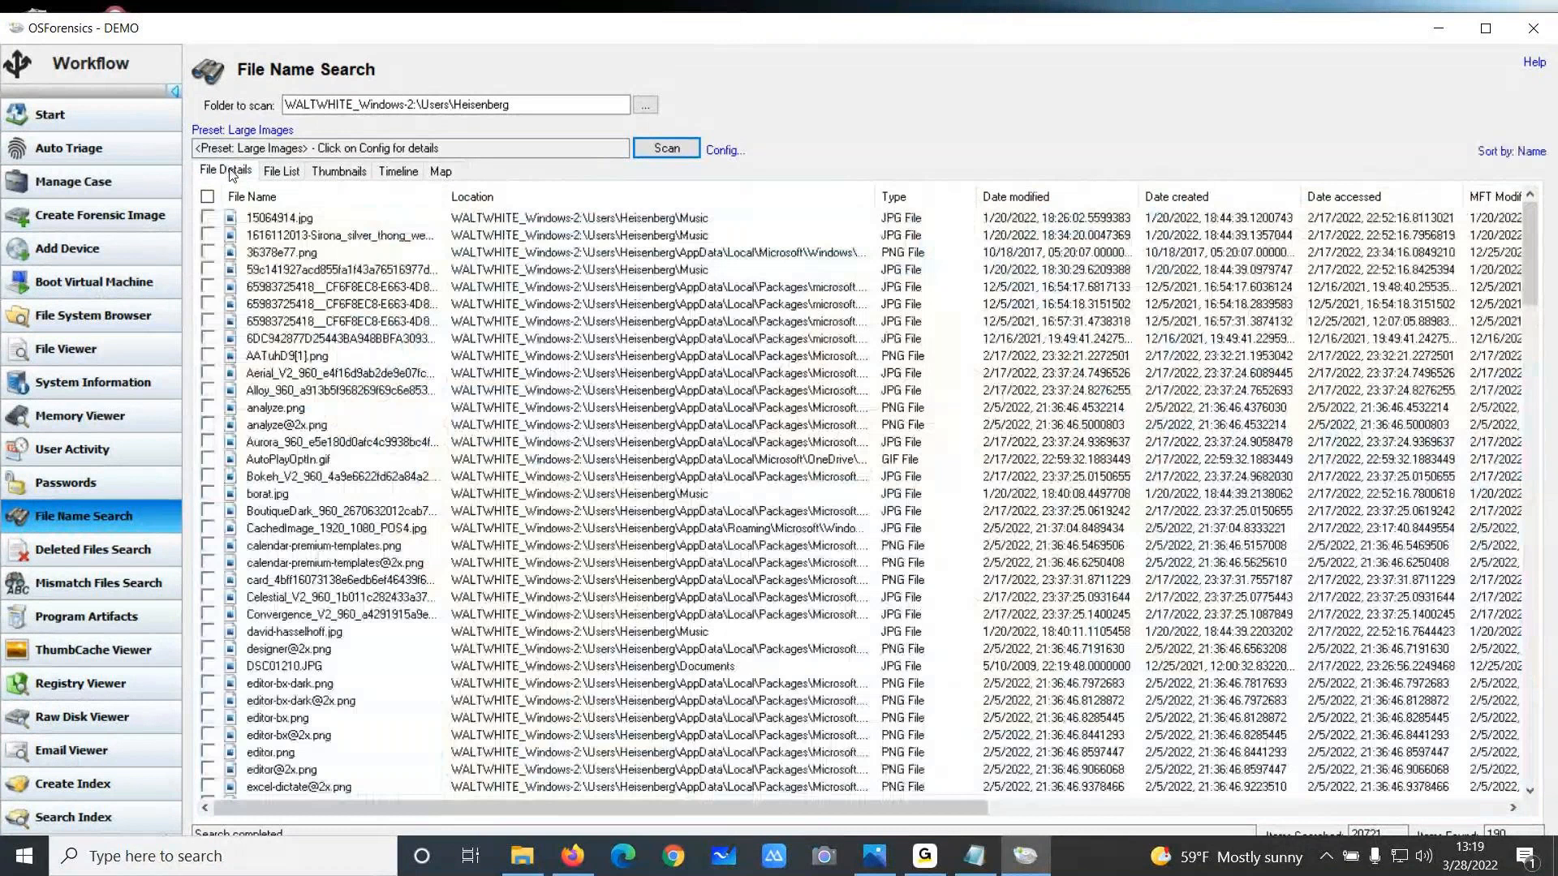
{"action": "left_click", "coordinate": [339, 170]}
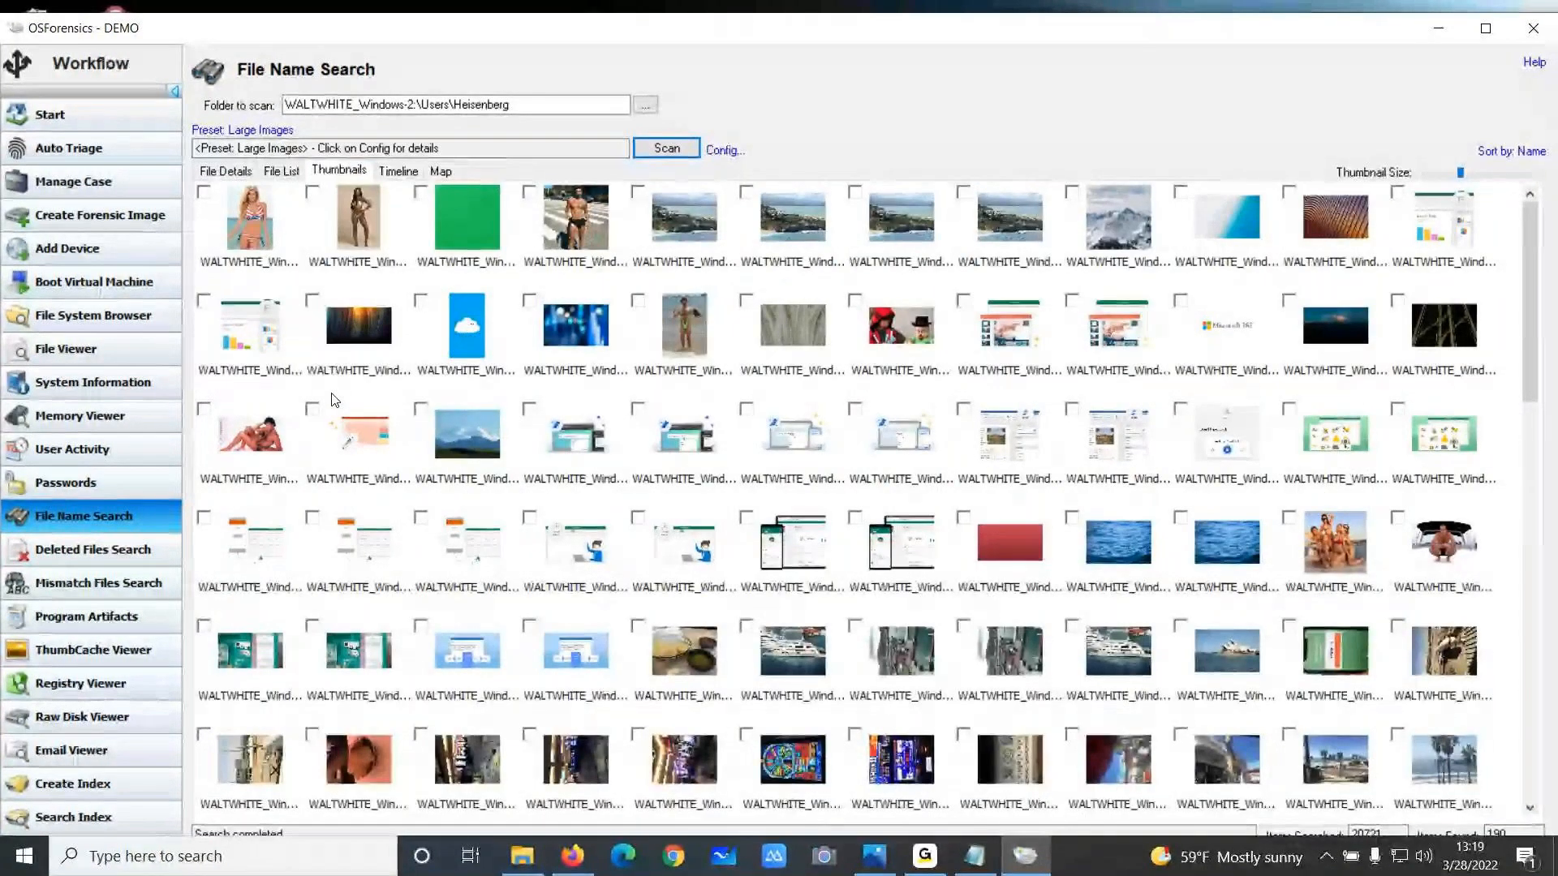
{"action": "left_click", "coordinate": [1434, 234]}
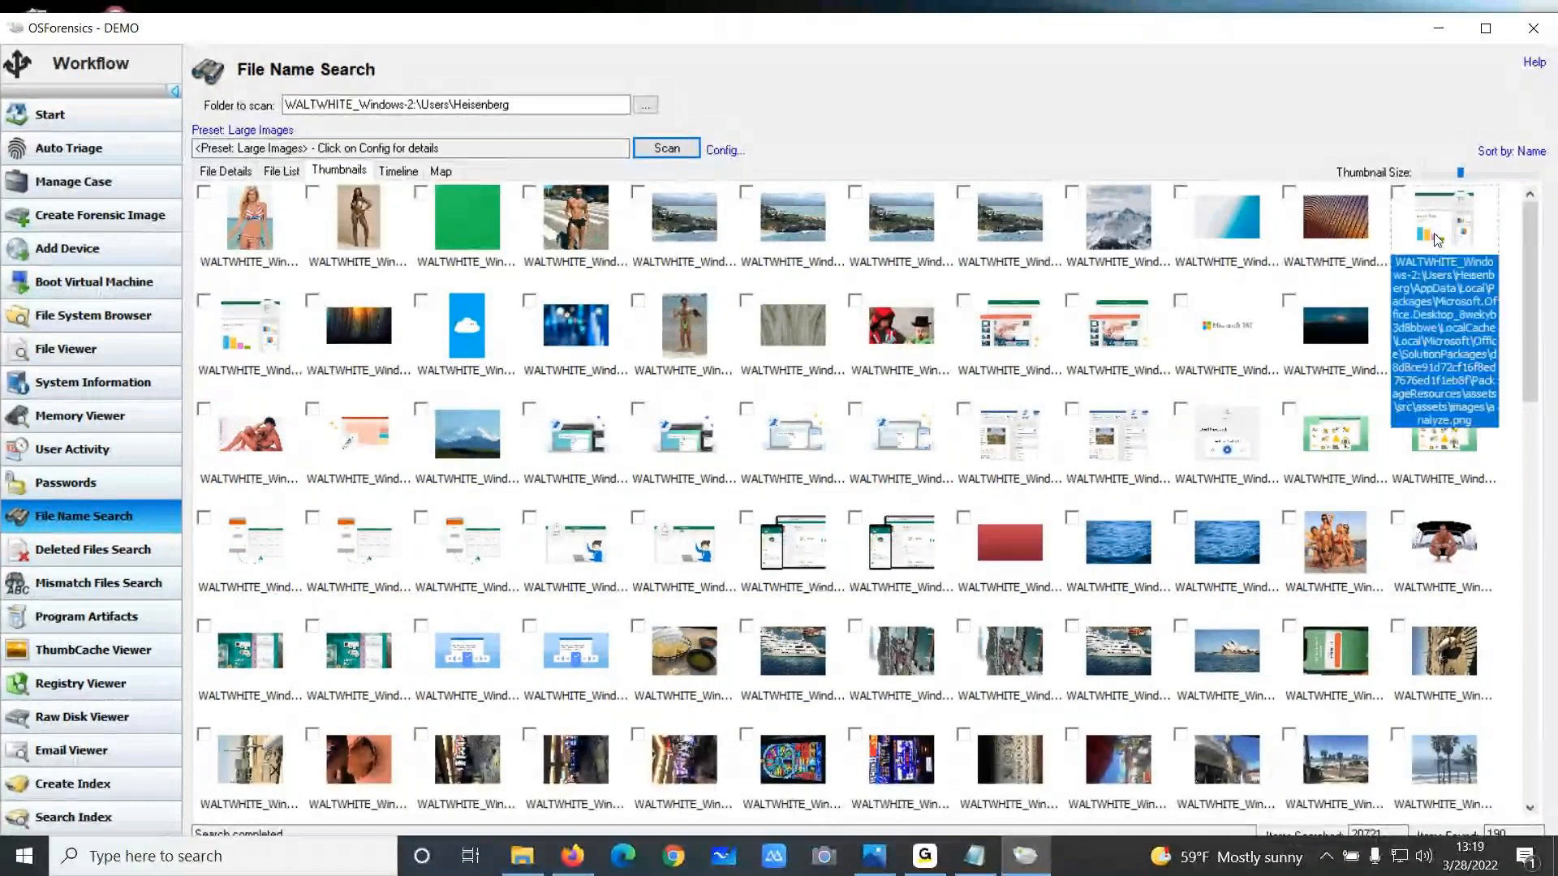
{"action": "double_click", "coordinate": [1433, 232]}
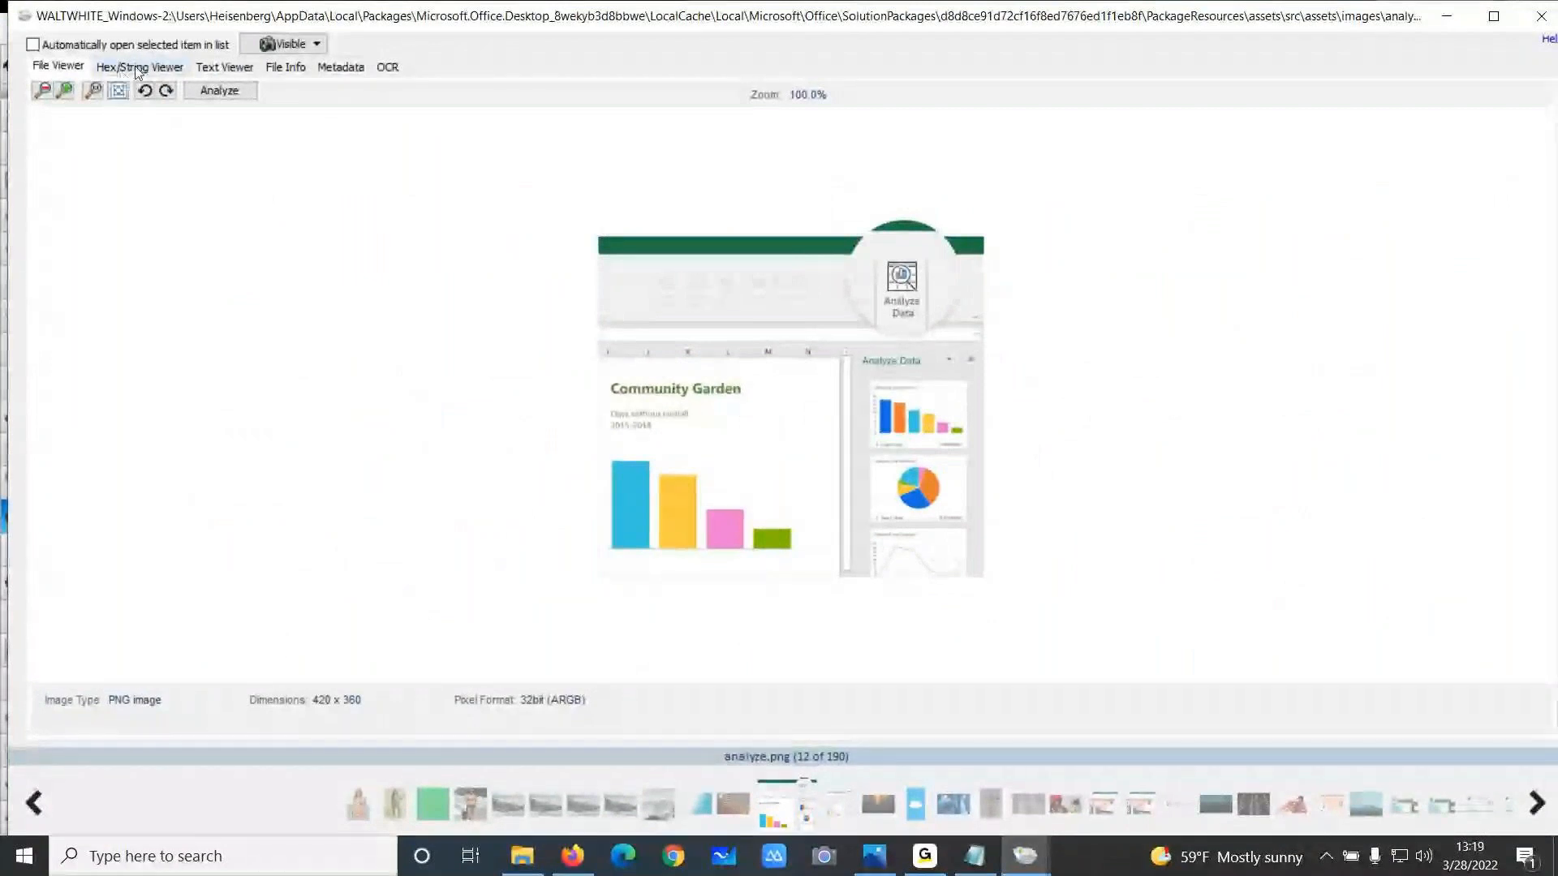
Inspect analyze.png in the hex/string, text, file info and metadata views
{"action": "left_click", "coordinate": [138, 70]}
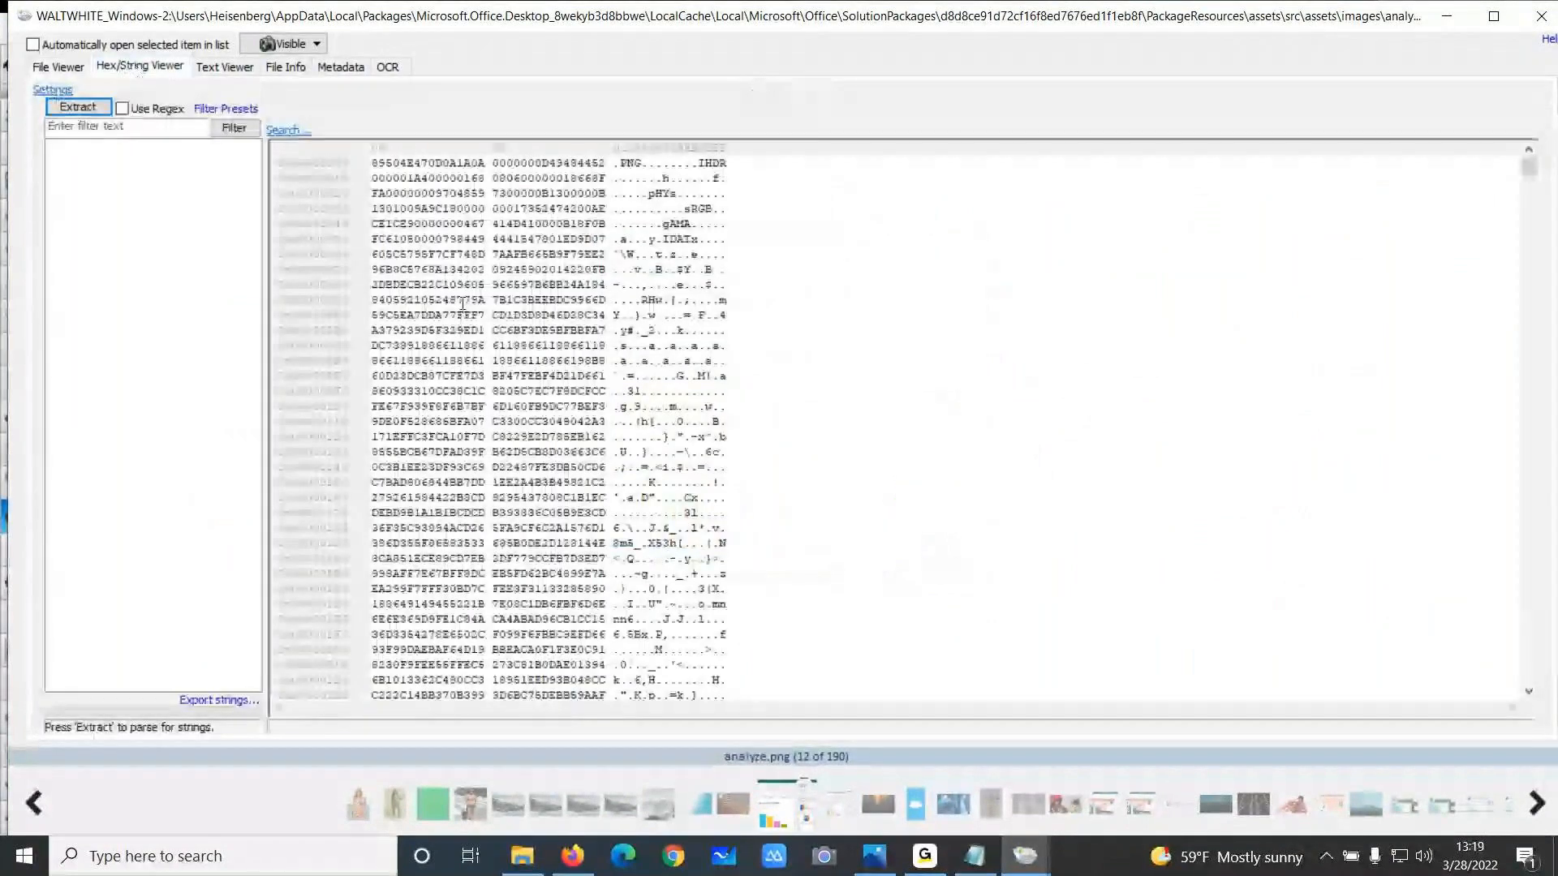
{"action": "left_click", "coordinate": [225, 68]}
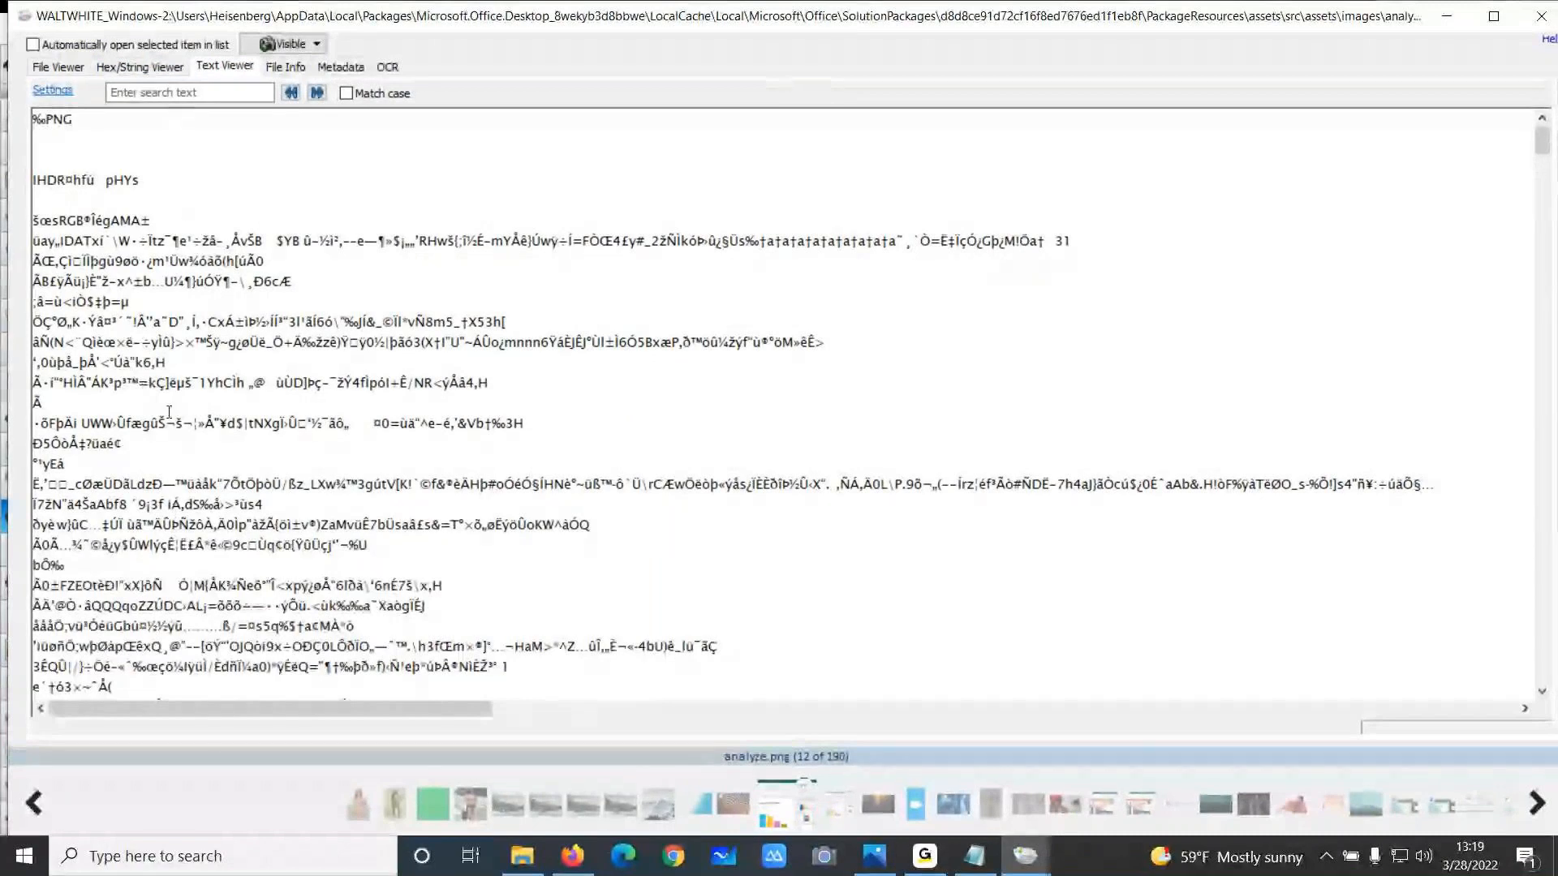
{"action": "scroll", "coordinate": [146, 501], "scroll_direction": "down", "scroll_amount": 2}
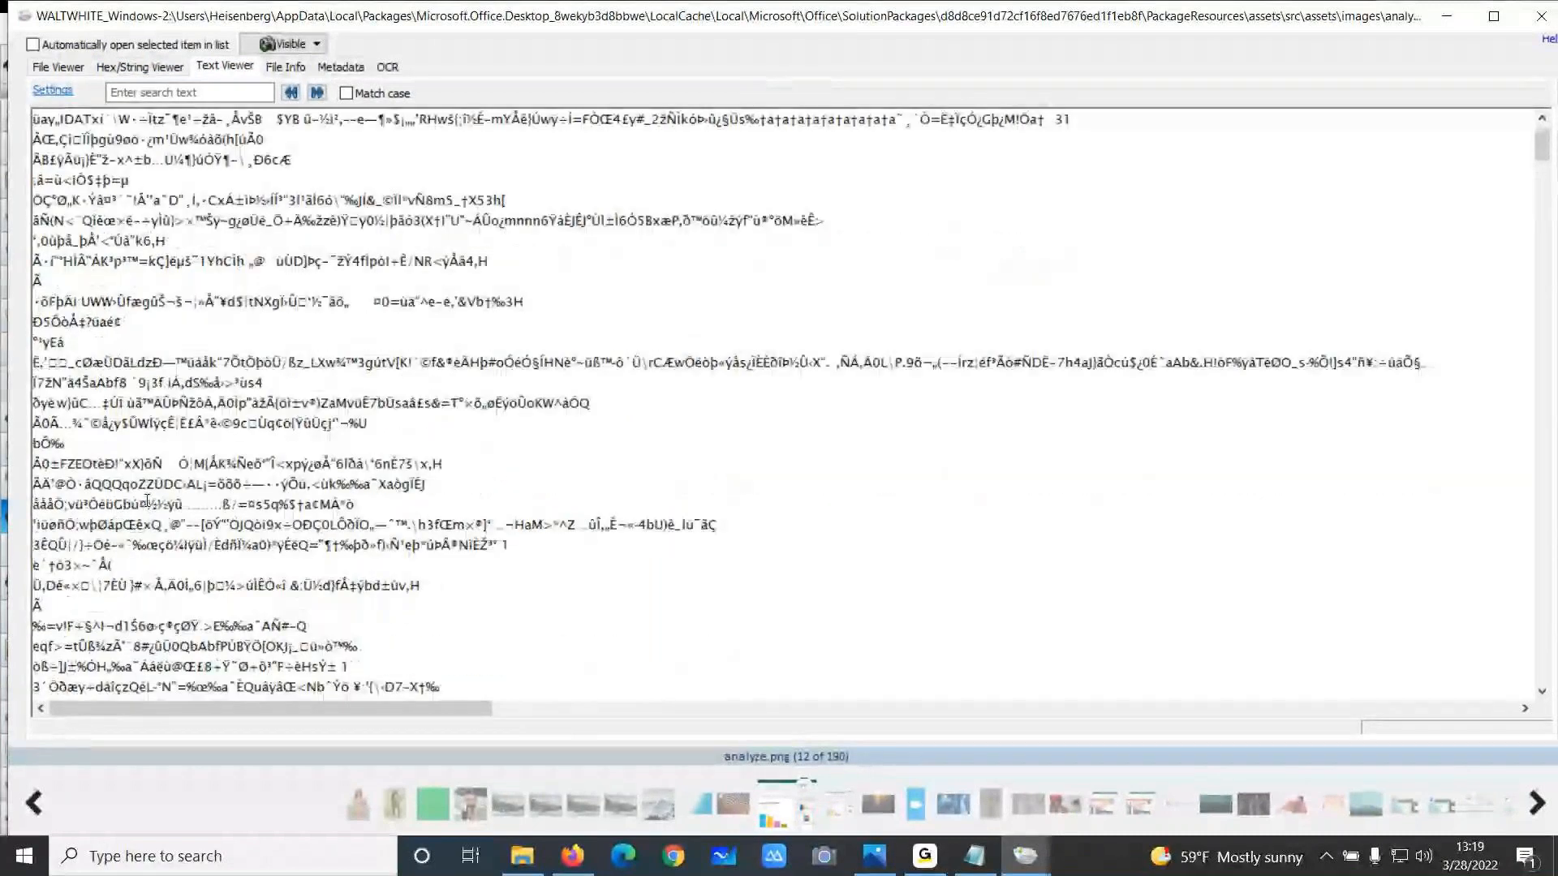
{"action": "scroll", "coordinate": [146, 502], "scroll_direction": "up", "scroll_amount": 2}
{"action": "left_click", "coordinate": [285, 67]}
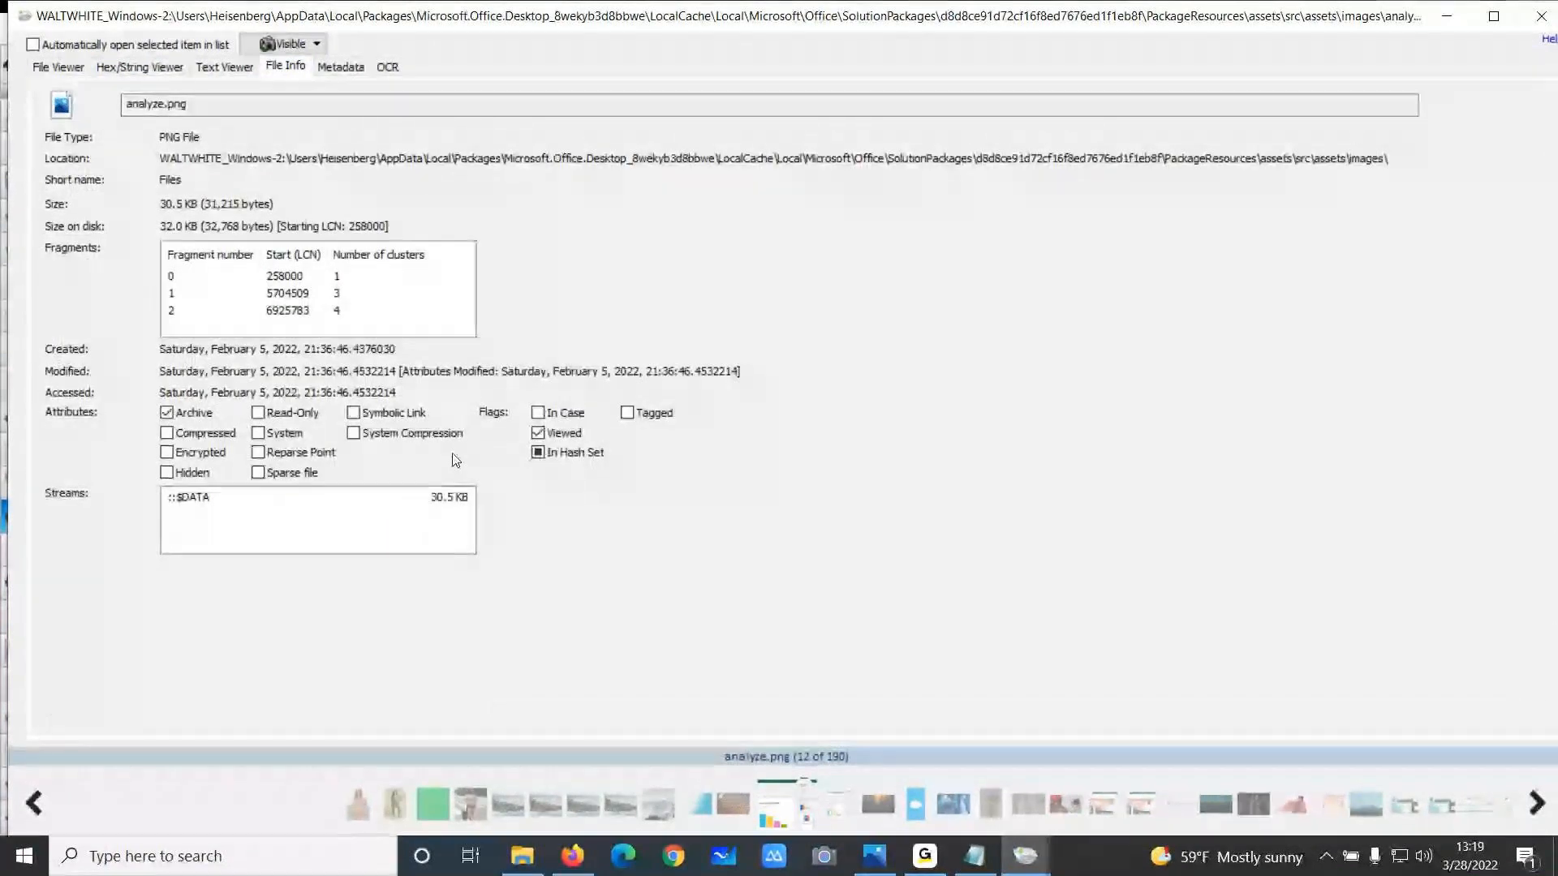
{"action": "left_click", "coordinate": [342, 68]}
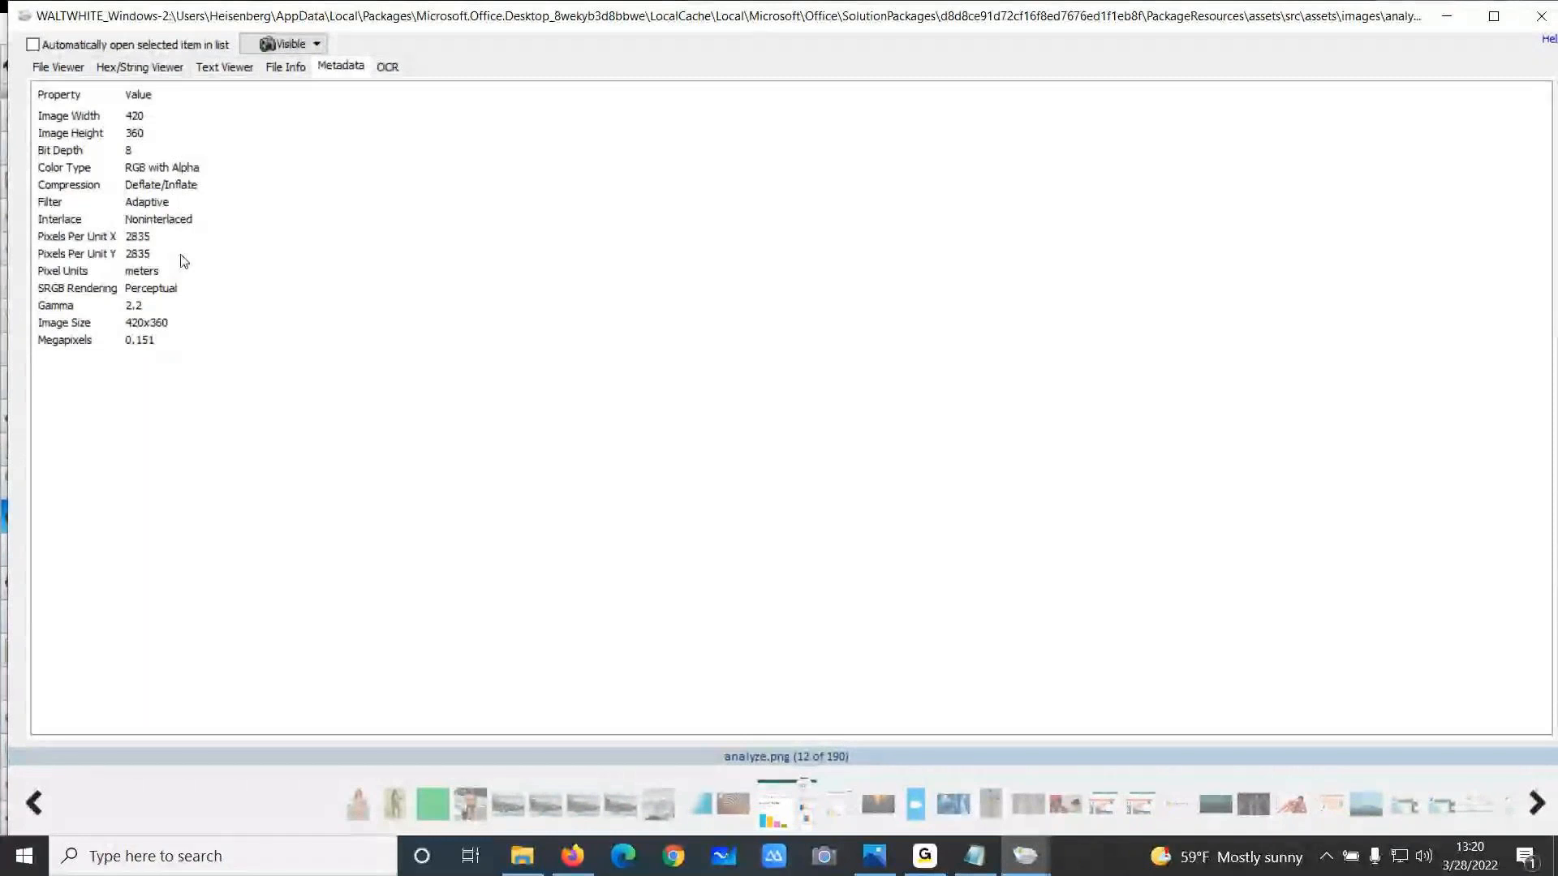
View the OCR text extracted from analyze.png, return to the image view, and close the viewer
{"action": "left_click", "coordinate": [387, 66]}
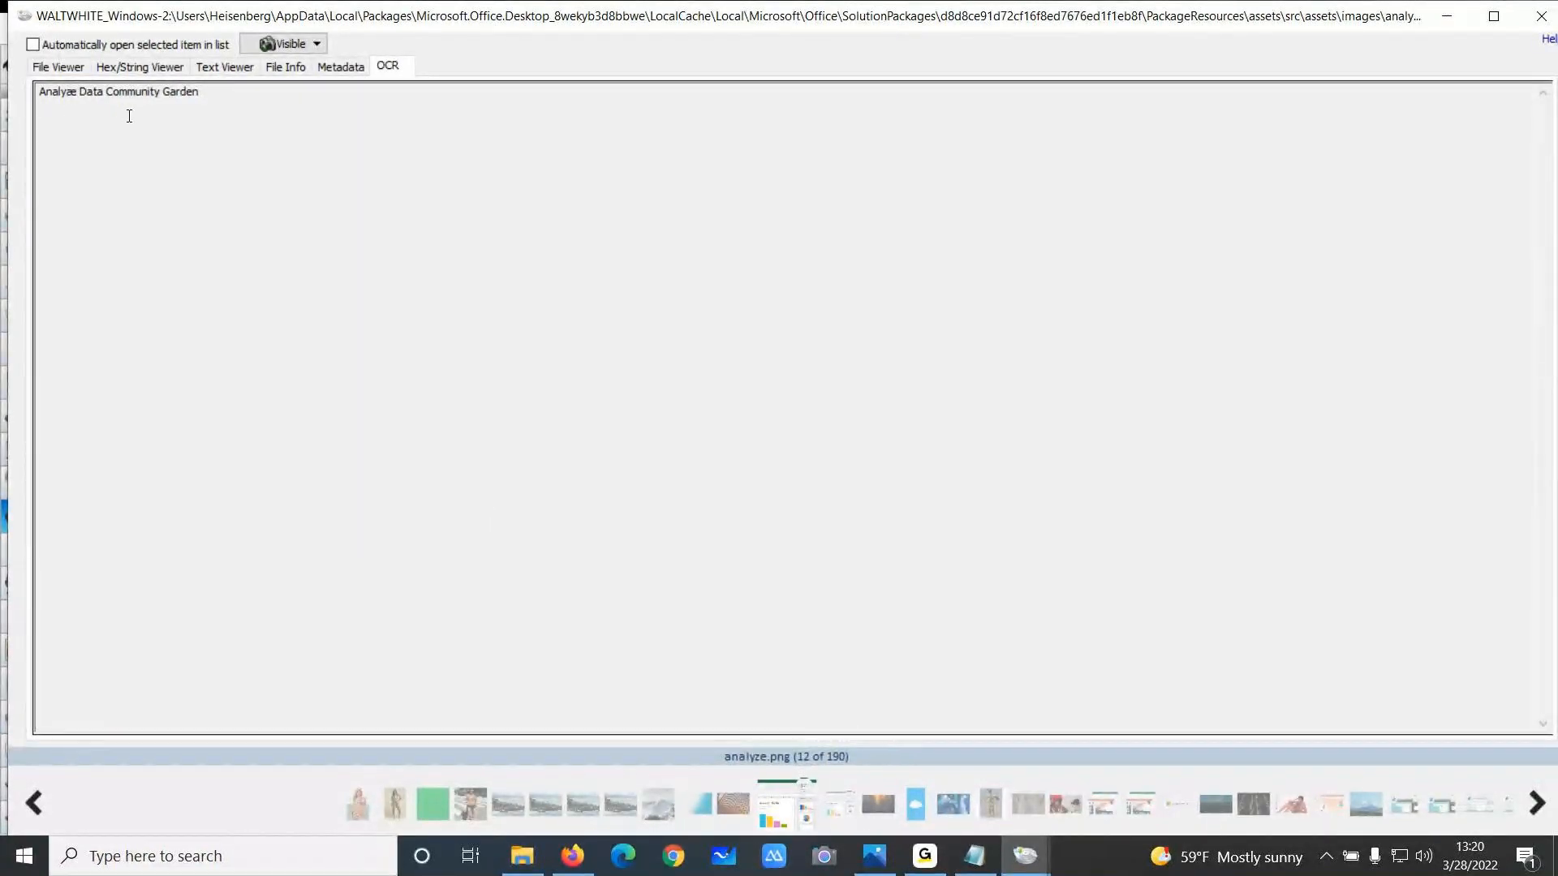
{"action": "left_click", "coordinate": [73, 68]}
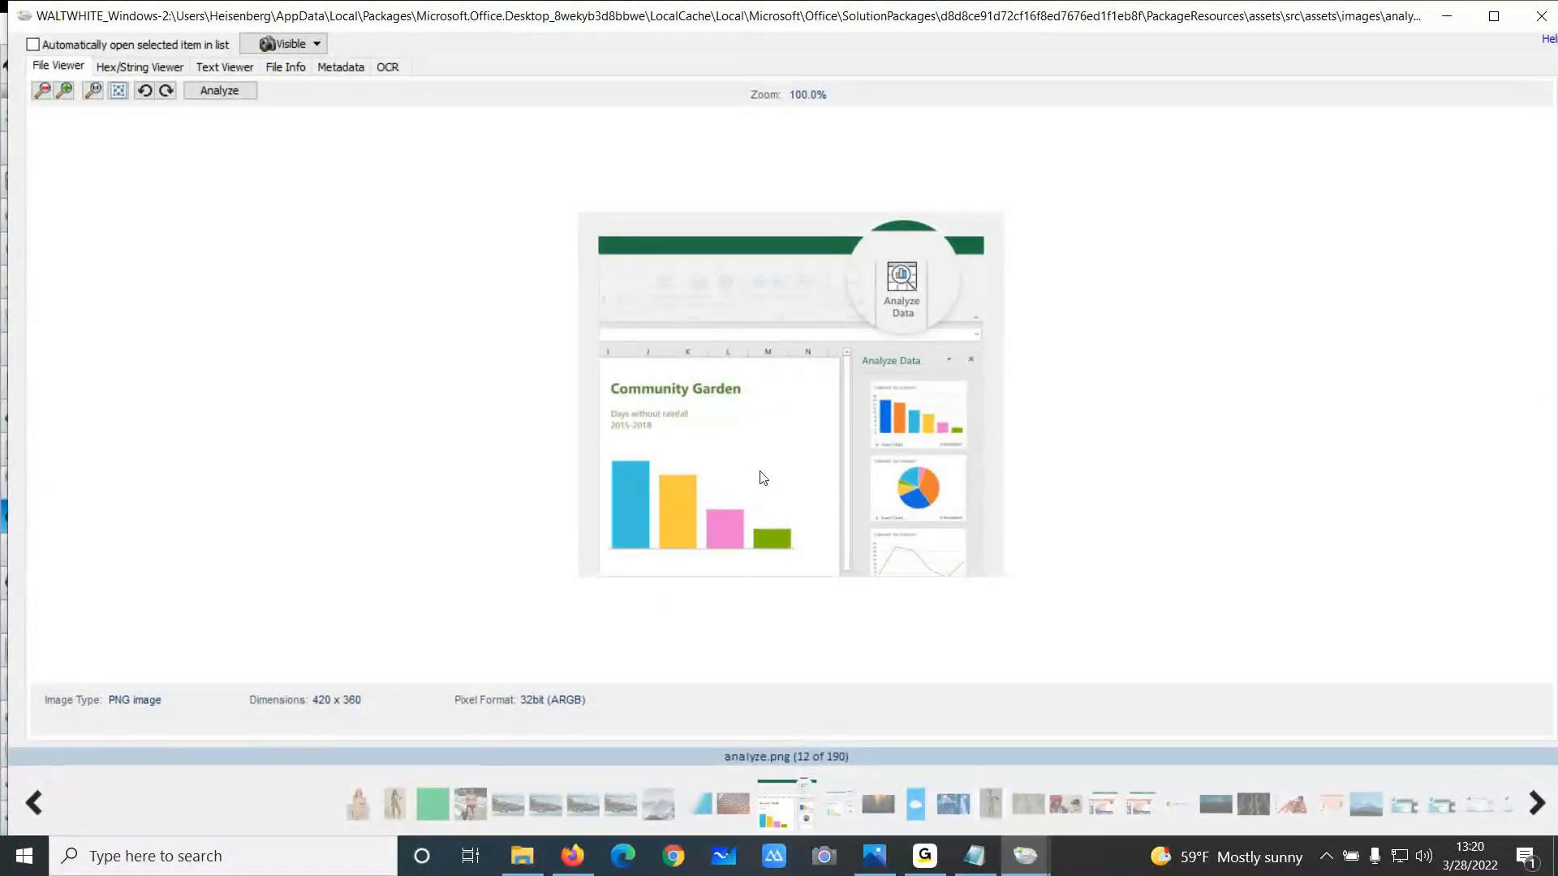
{"action": "left_click", "coordinate": [1548, 26]}
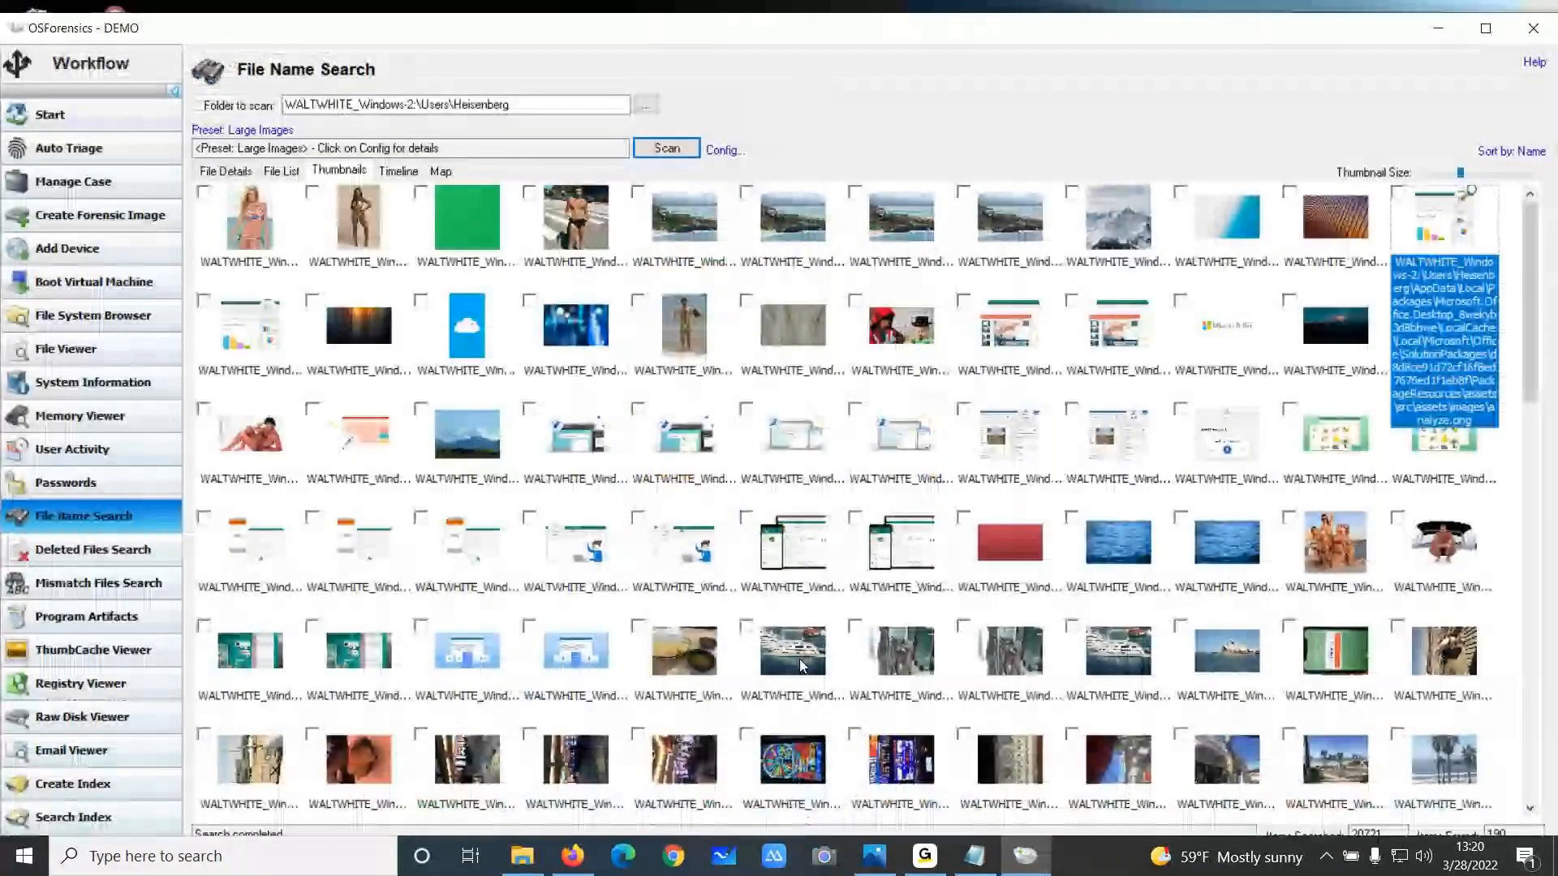
Open the slot-machine photo IMG_0008.JPG from the thumbnails, view its OCR text, and close the viewer
{"action": "double_click", "coordinate": [807, 786]}
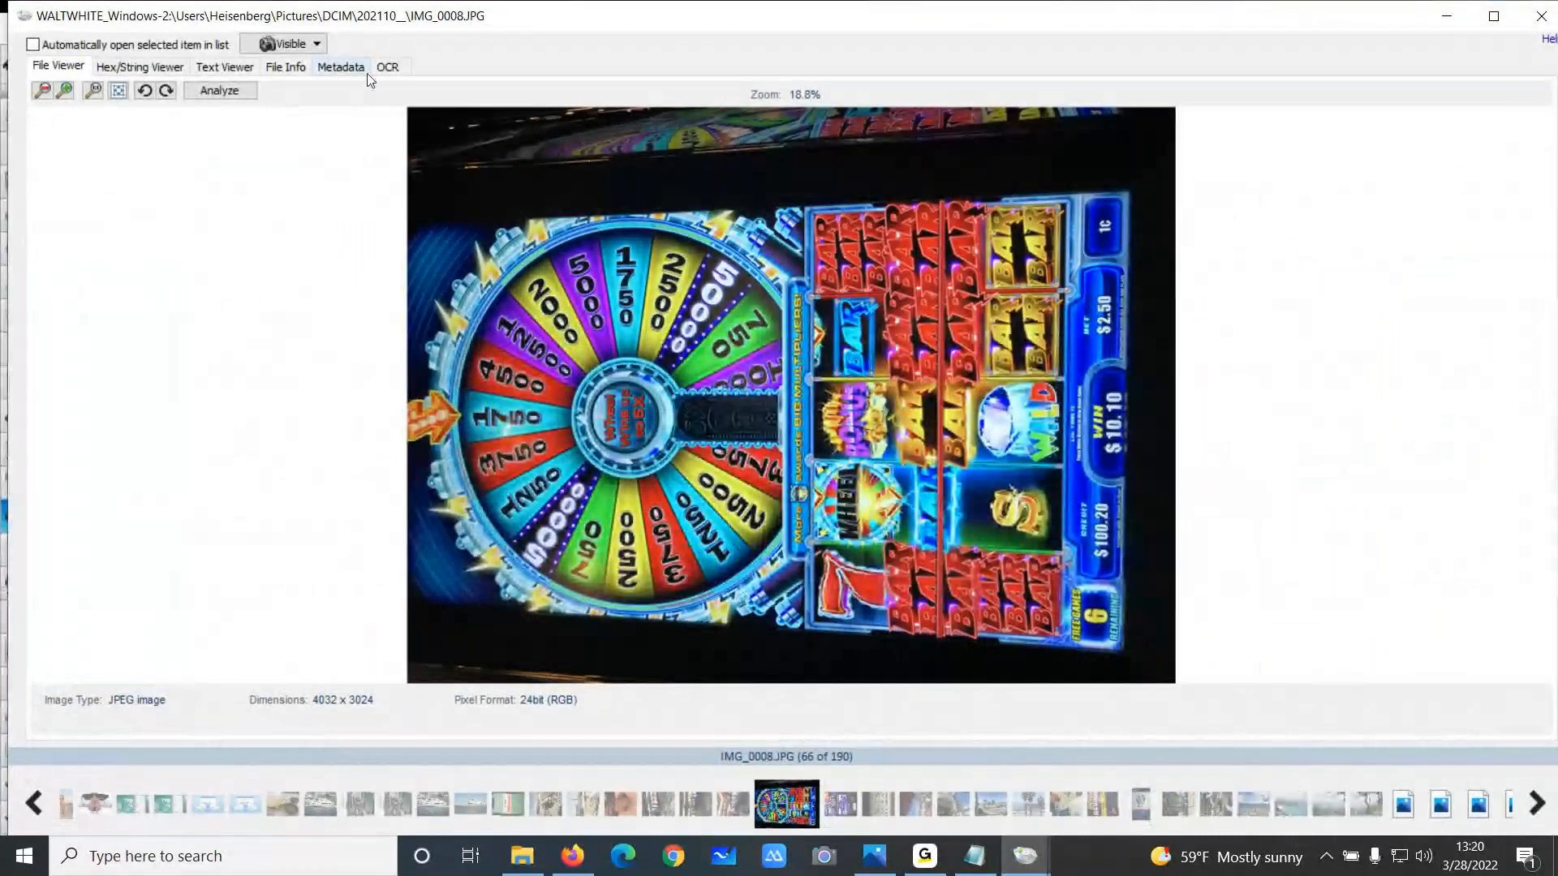
{"action": "left_click", "coordinate": [387, 67]}
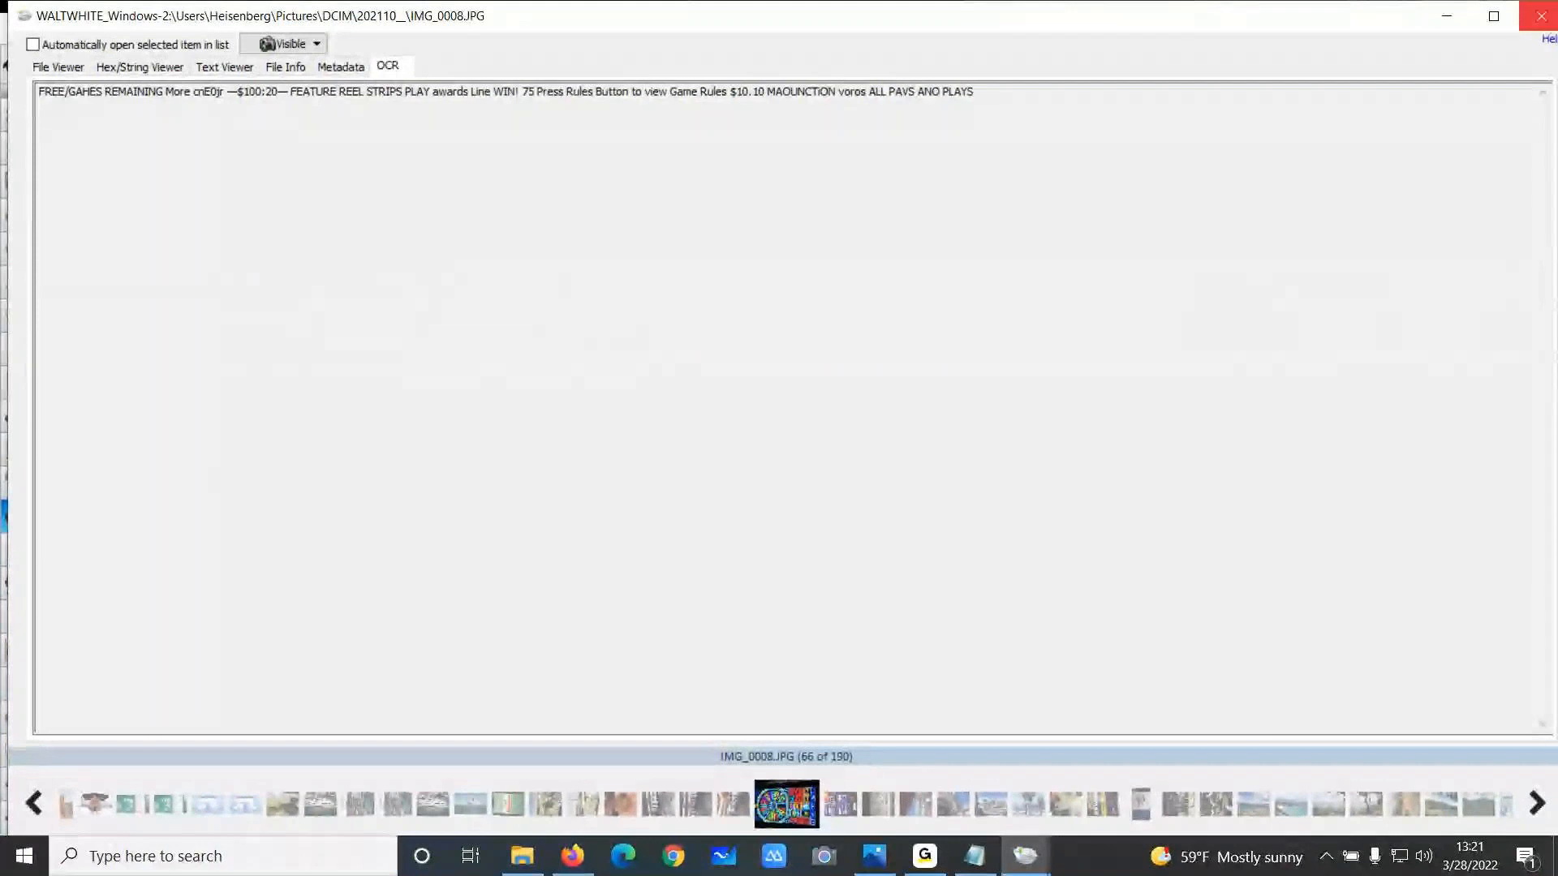
{"action": "left_click", "coordinate": [1547, 17]}
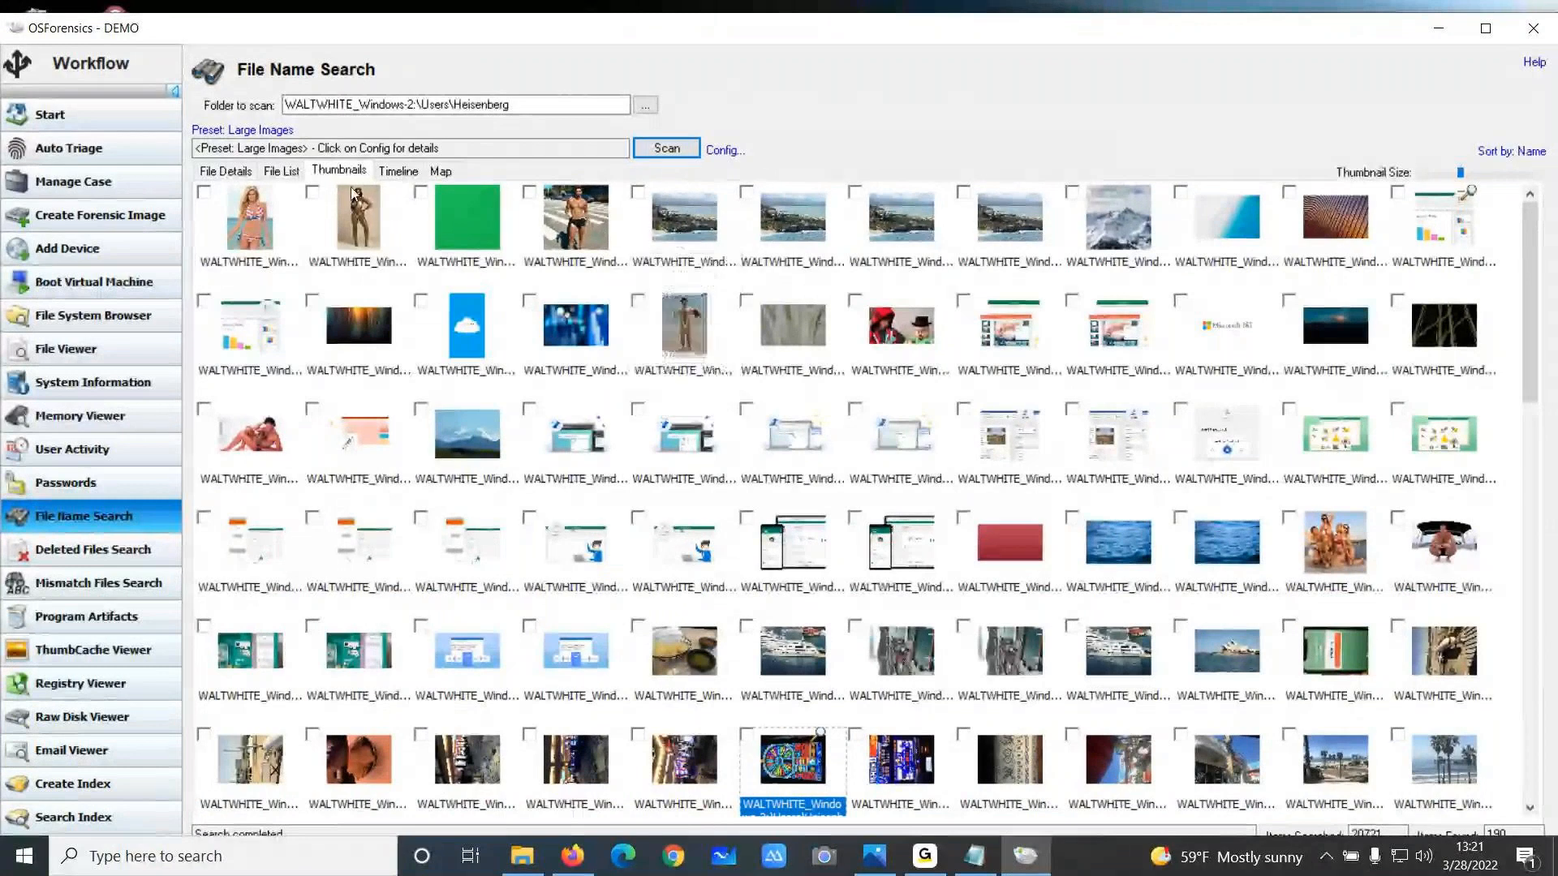
Sort the thumbnail results by illicit image score
{"action": "left_click", "coordinate": [270, 131]}
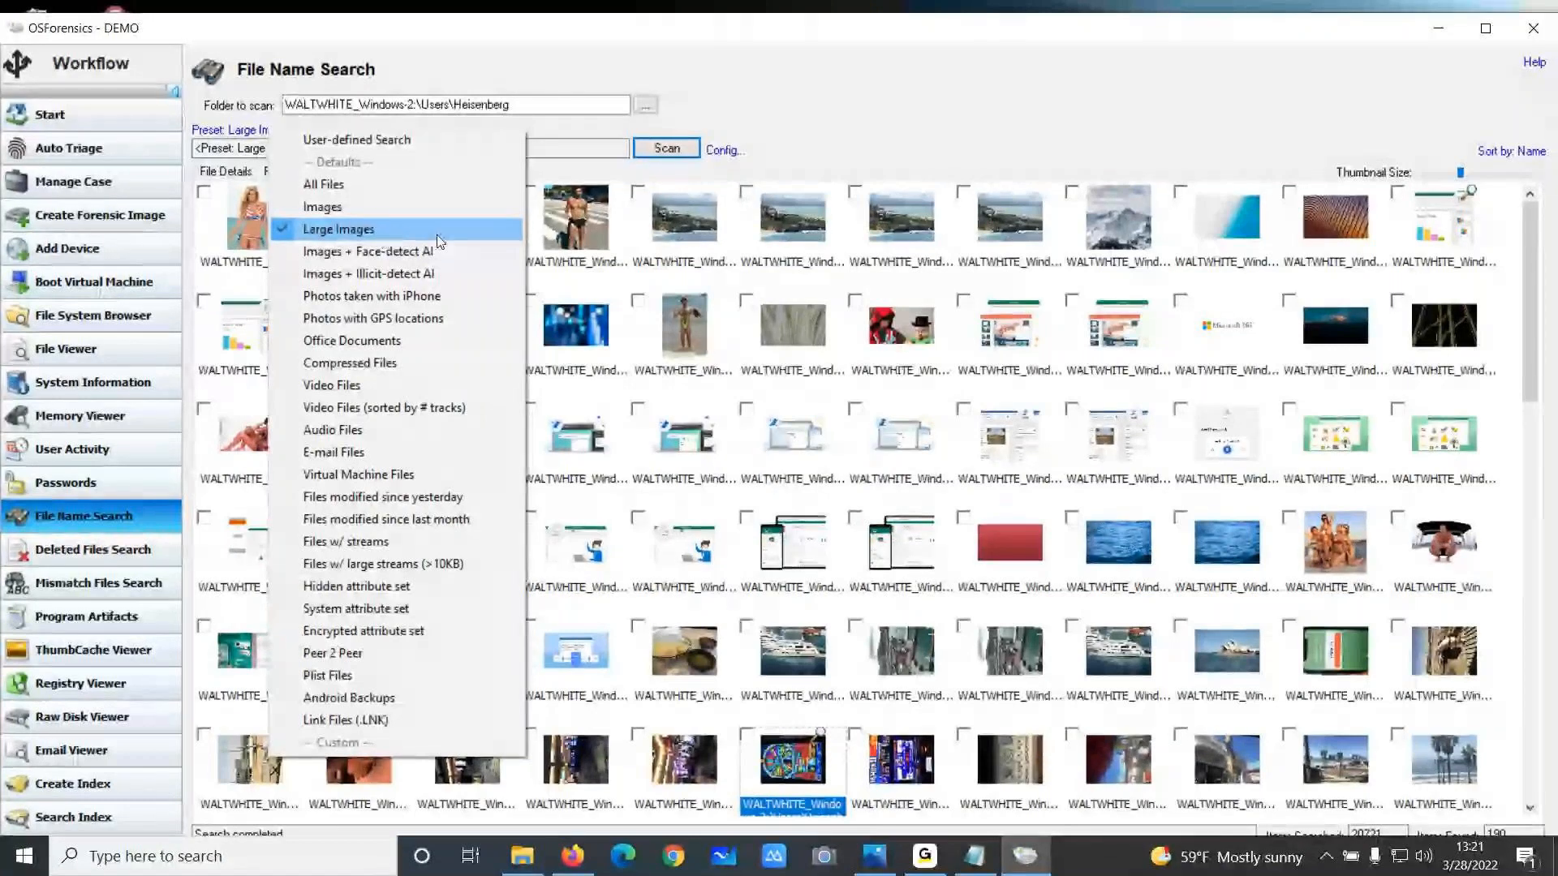
{"action": "left_click", "coordinate": [796, 134]}
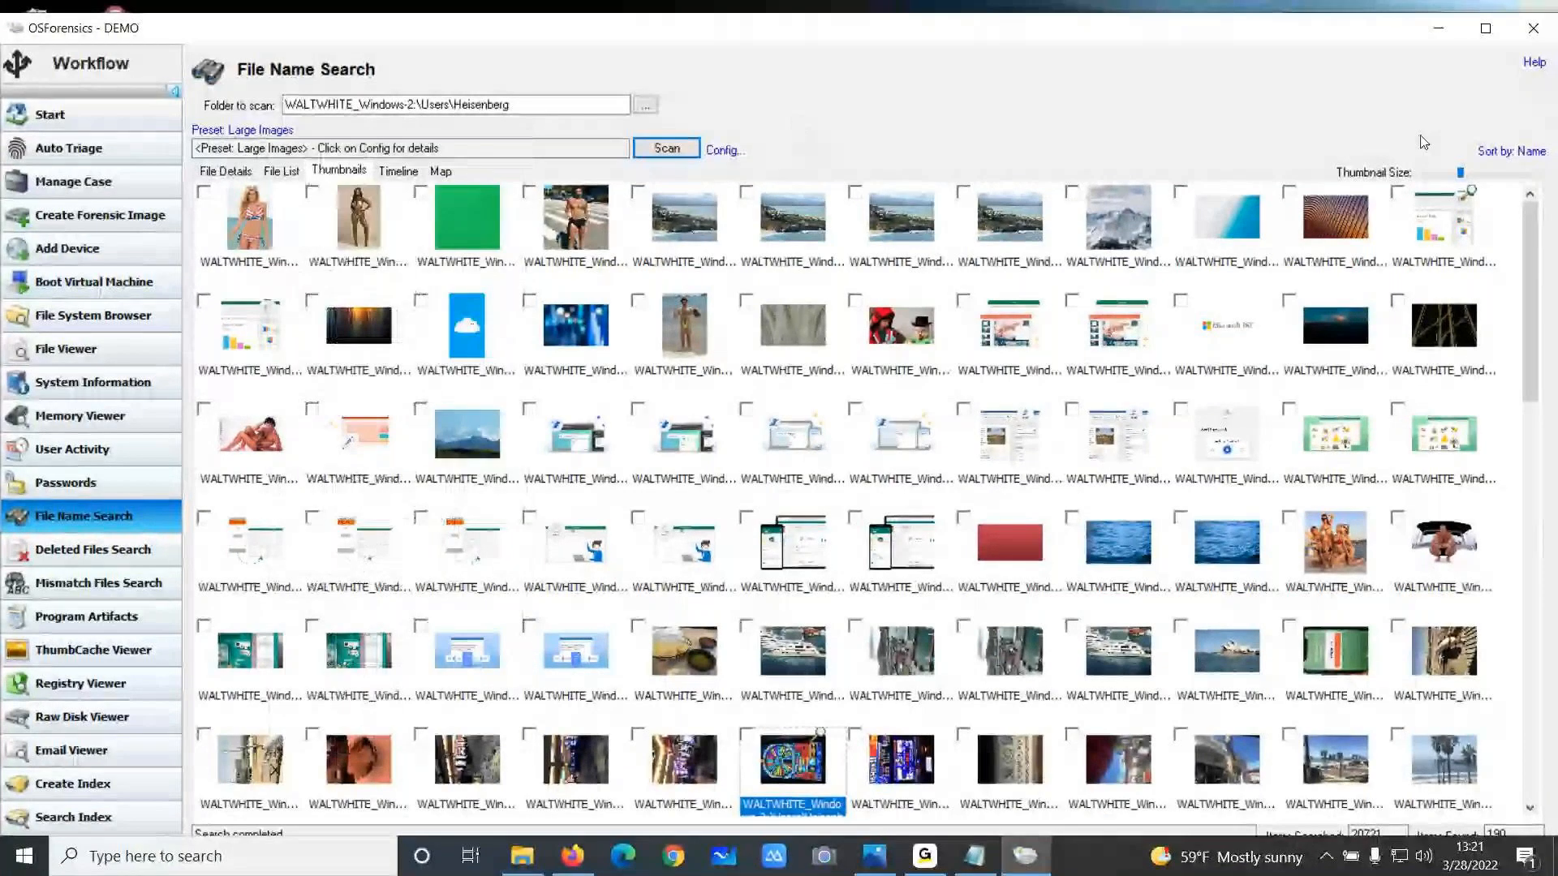
{"action": "left_click", "coordinate": [1503, 152]}
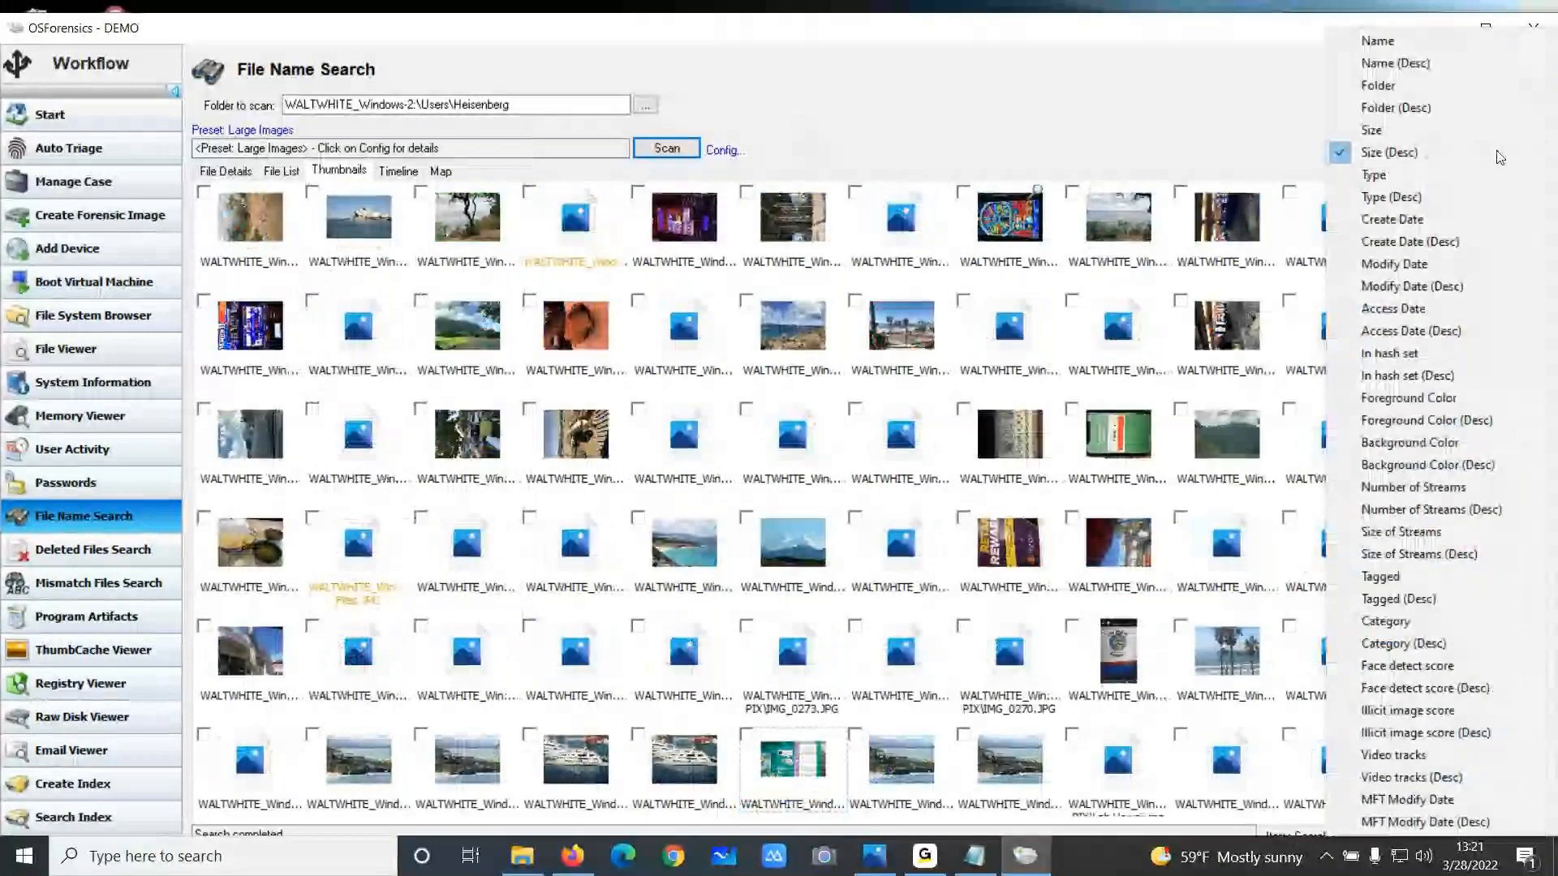
{"action": "left_click", "coordinate": [1437, 713]}
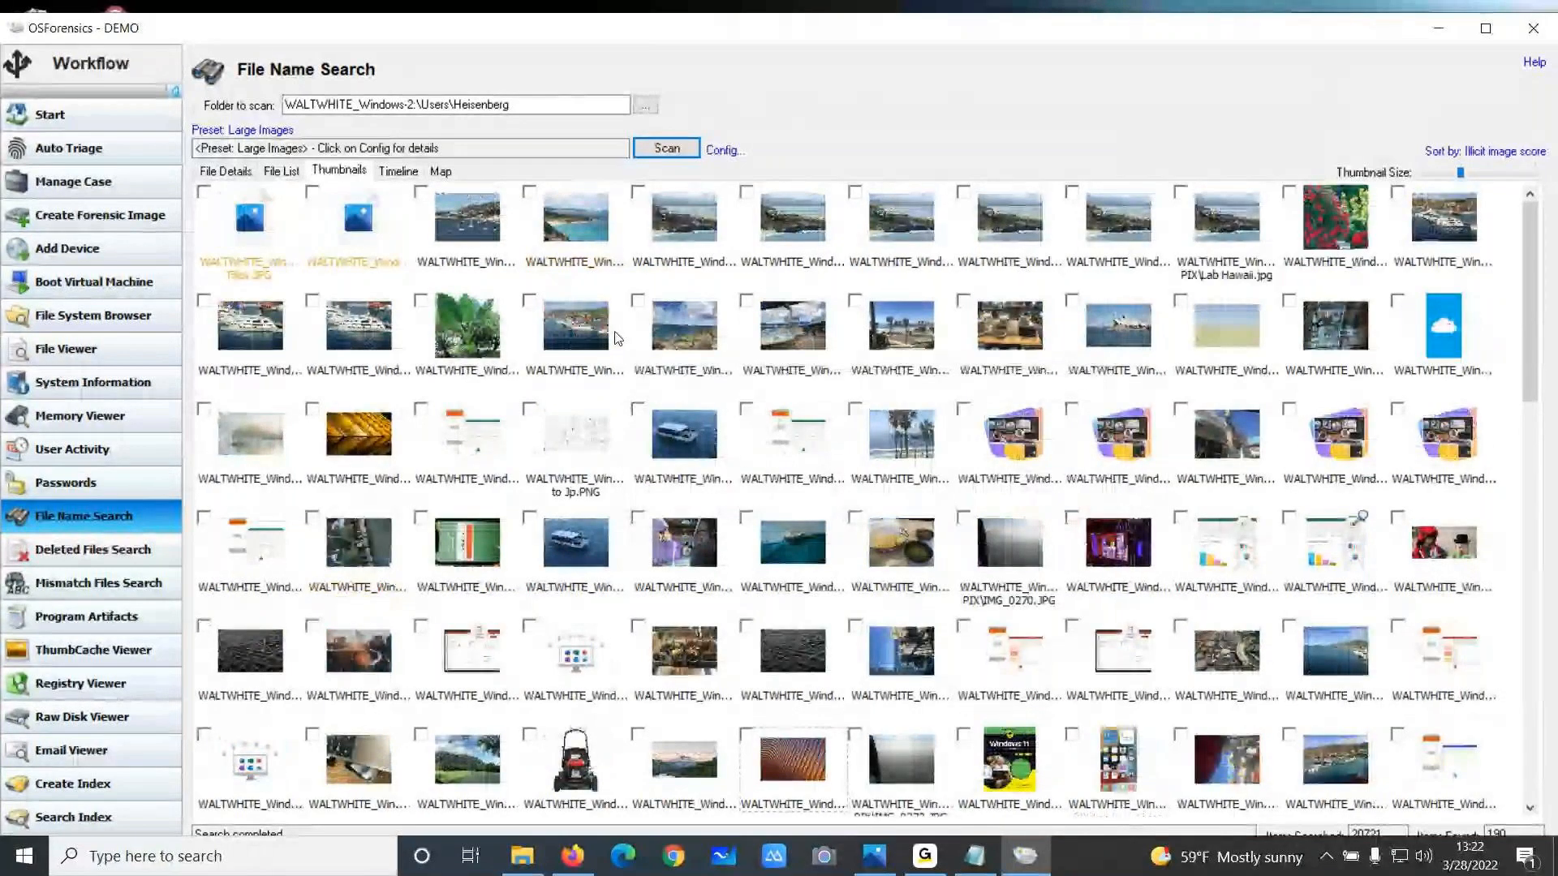
In the file details list, sort by illicit image score descending and open the top-ranked image, then close it
{"action": "left_click", "coordinate": [223, 172]}
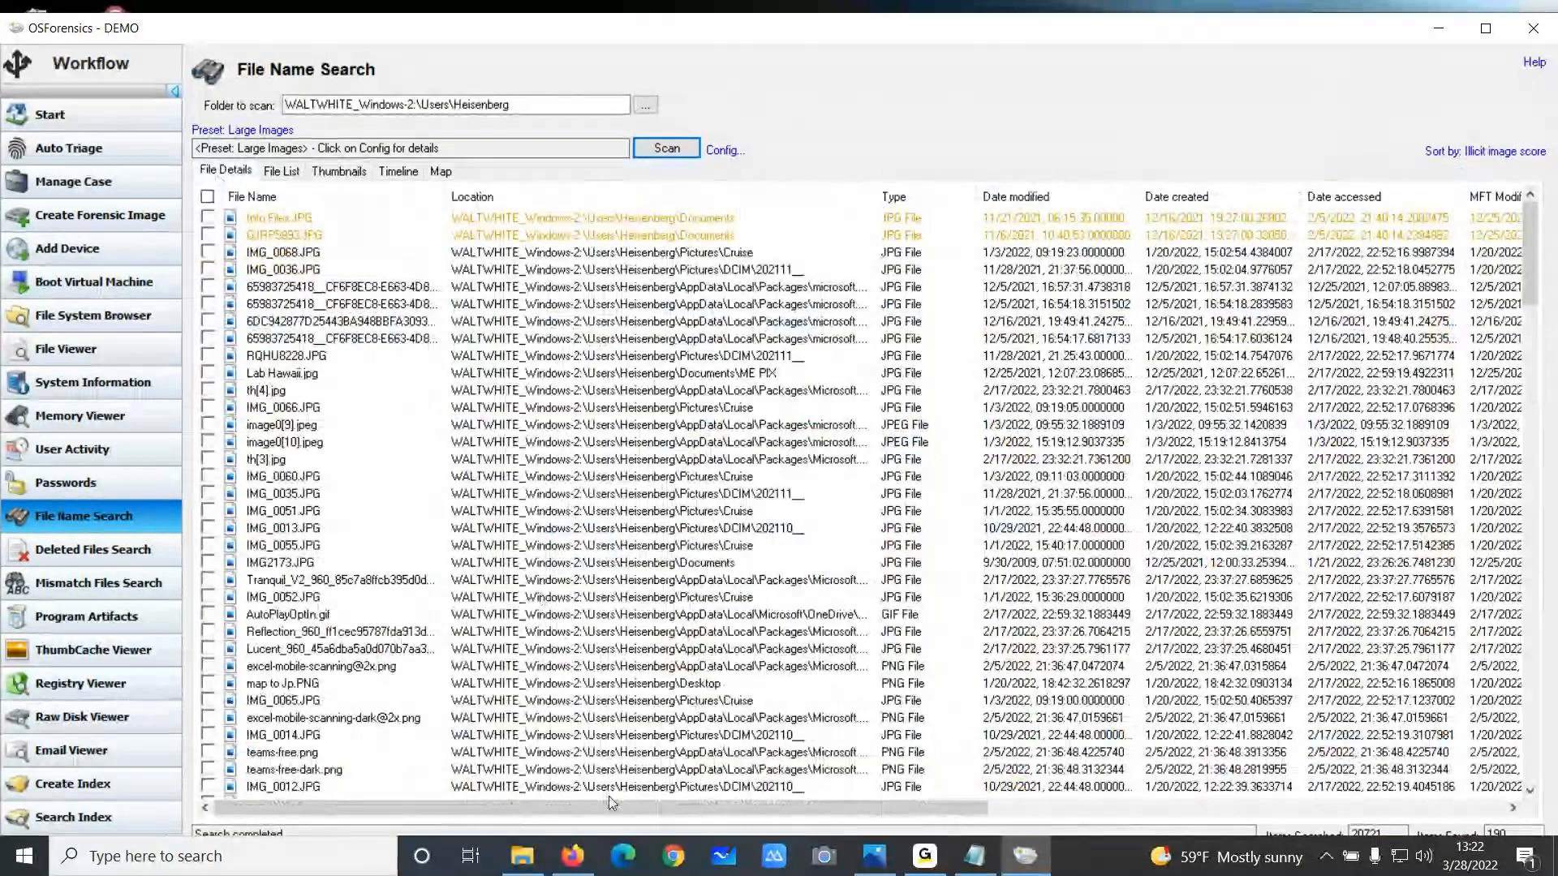
{"action": "left_click_drag", "start_coordinate": [609, 809], "coordinate": [1161, 783]}
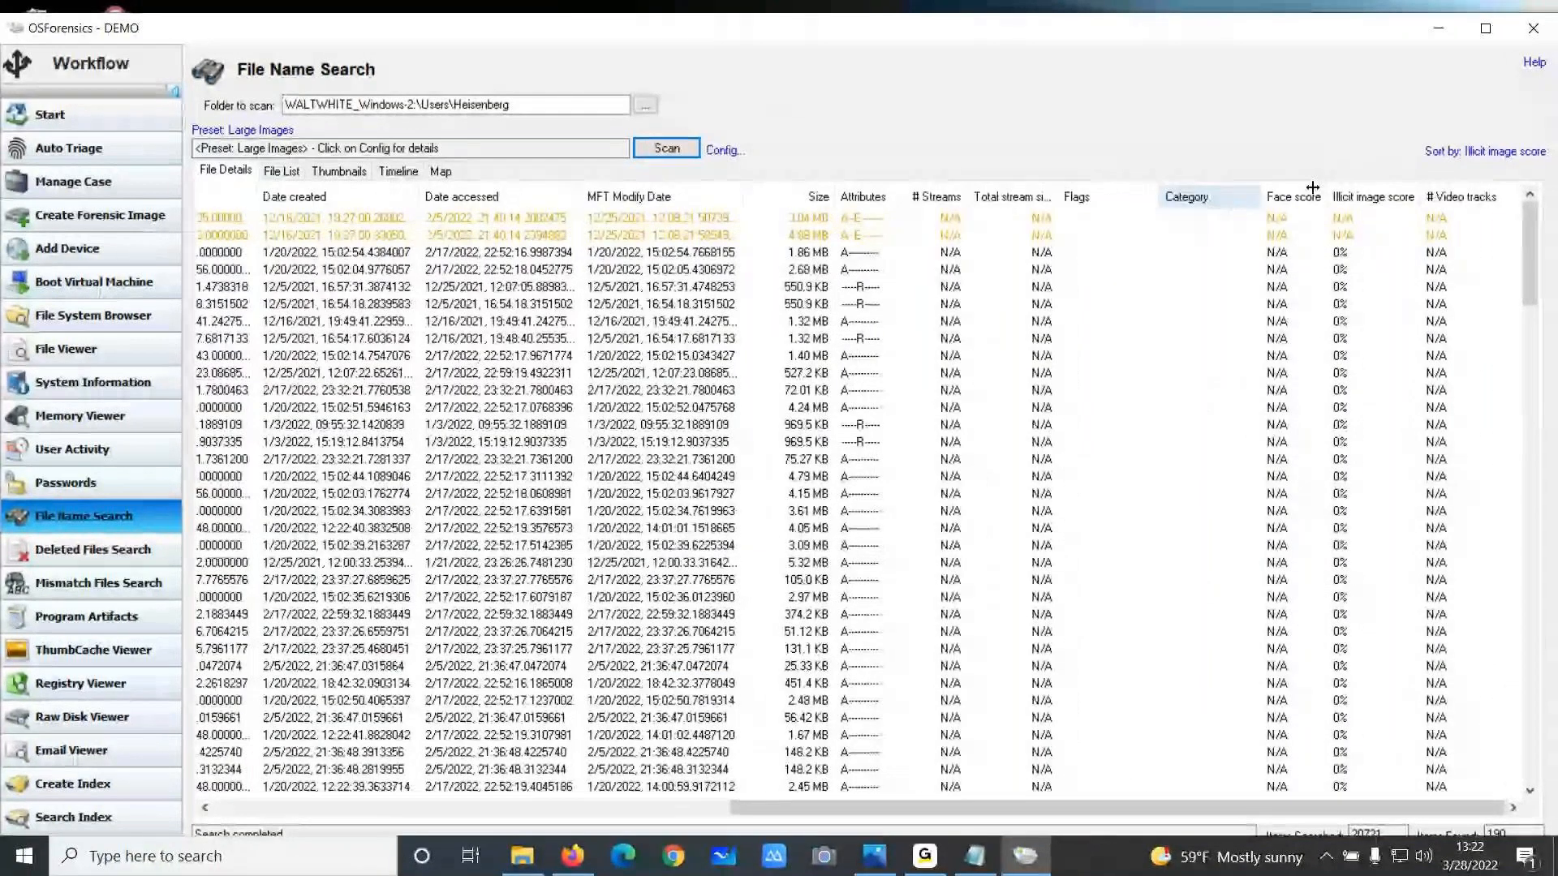
{"action": "left_click", "coordinate": [1360, 197]}
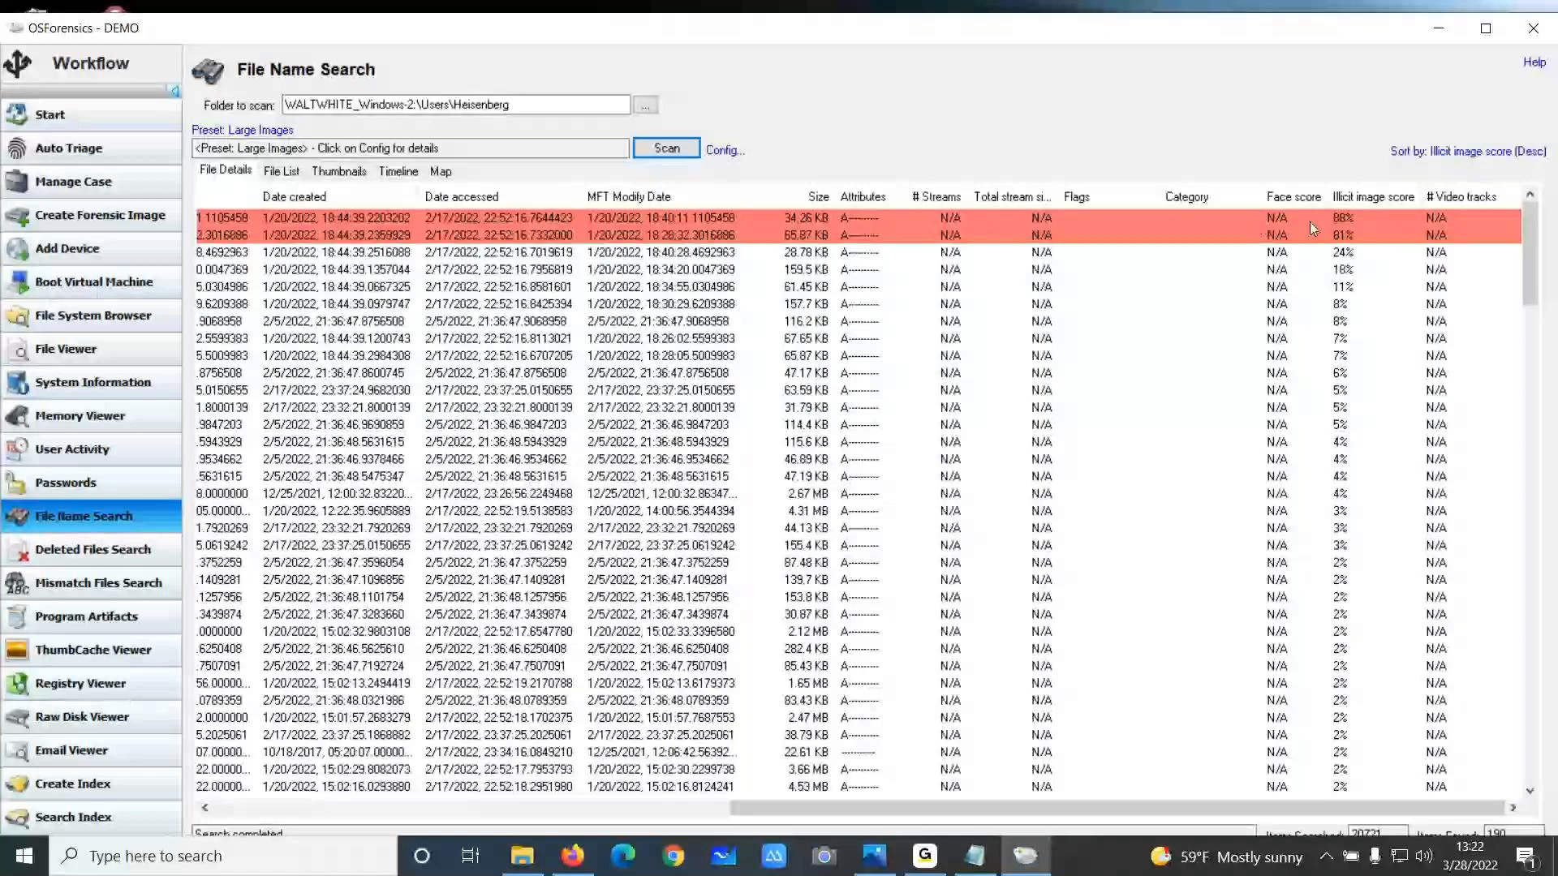
{"action": "double_click", "coordinate": [1126, 220]}
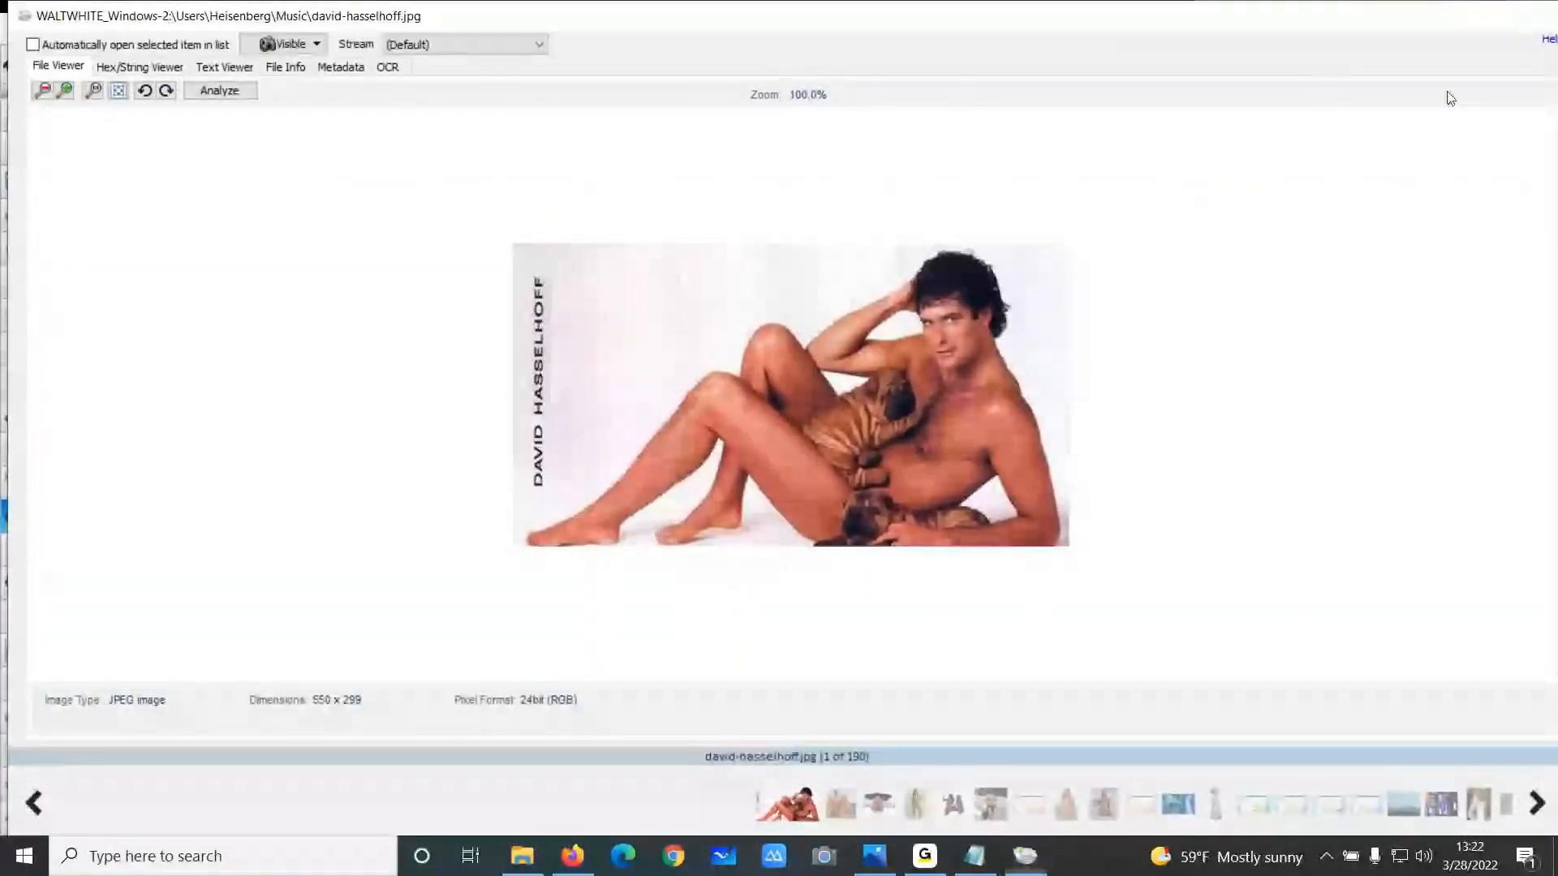
{"action": "key", "text": "Escape"}
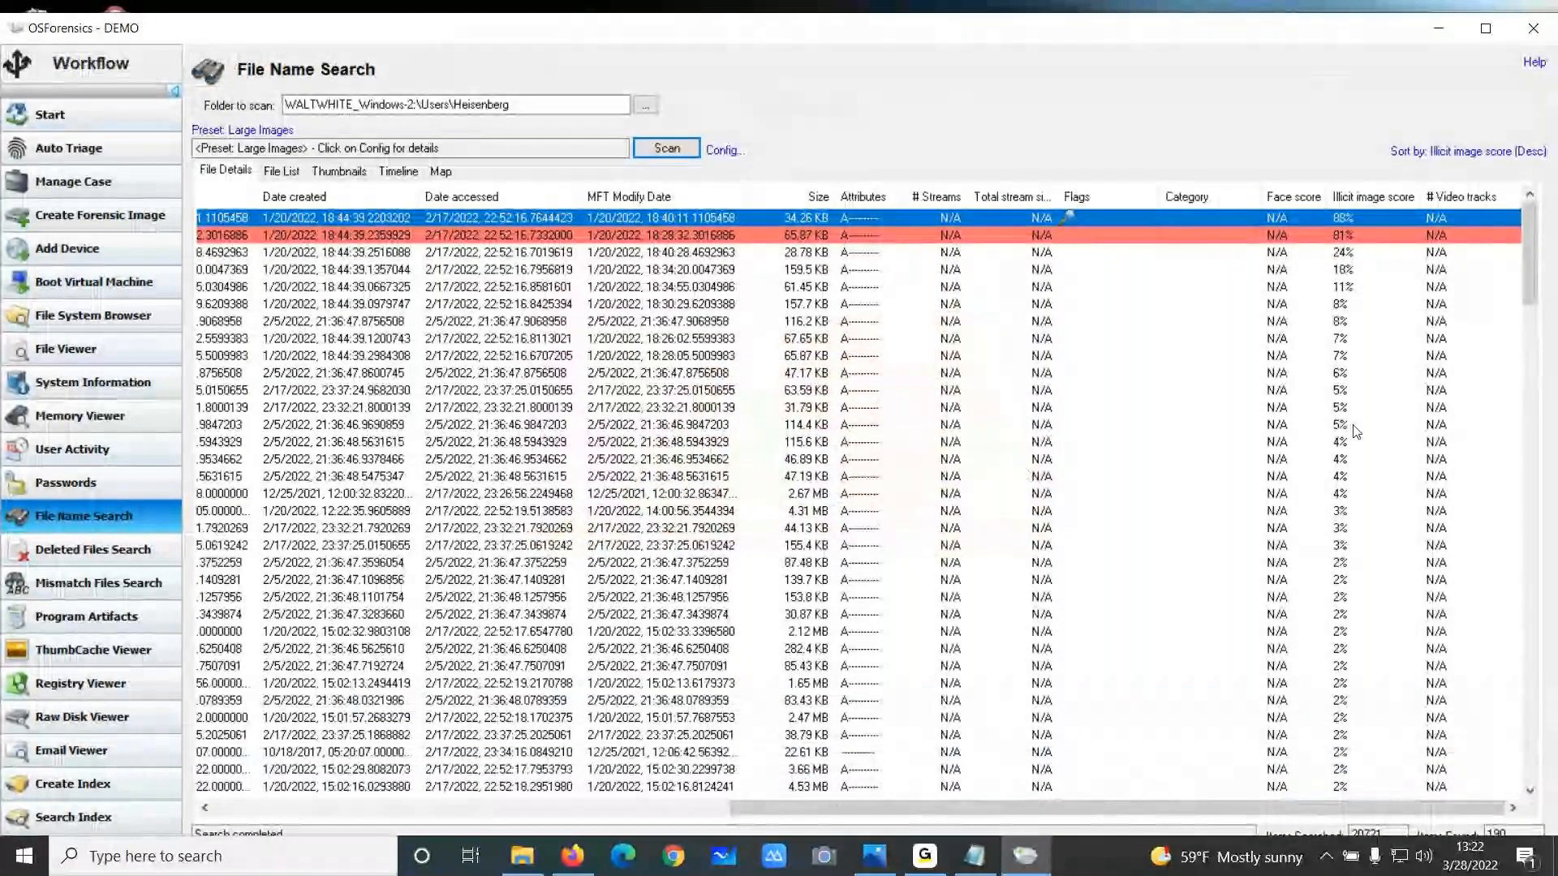
Sort the results by face detect score descending and open the two top-scoring images in turn
{"action": "left_click", "coordinate": [1465, 151]}
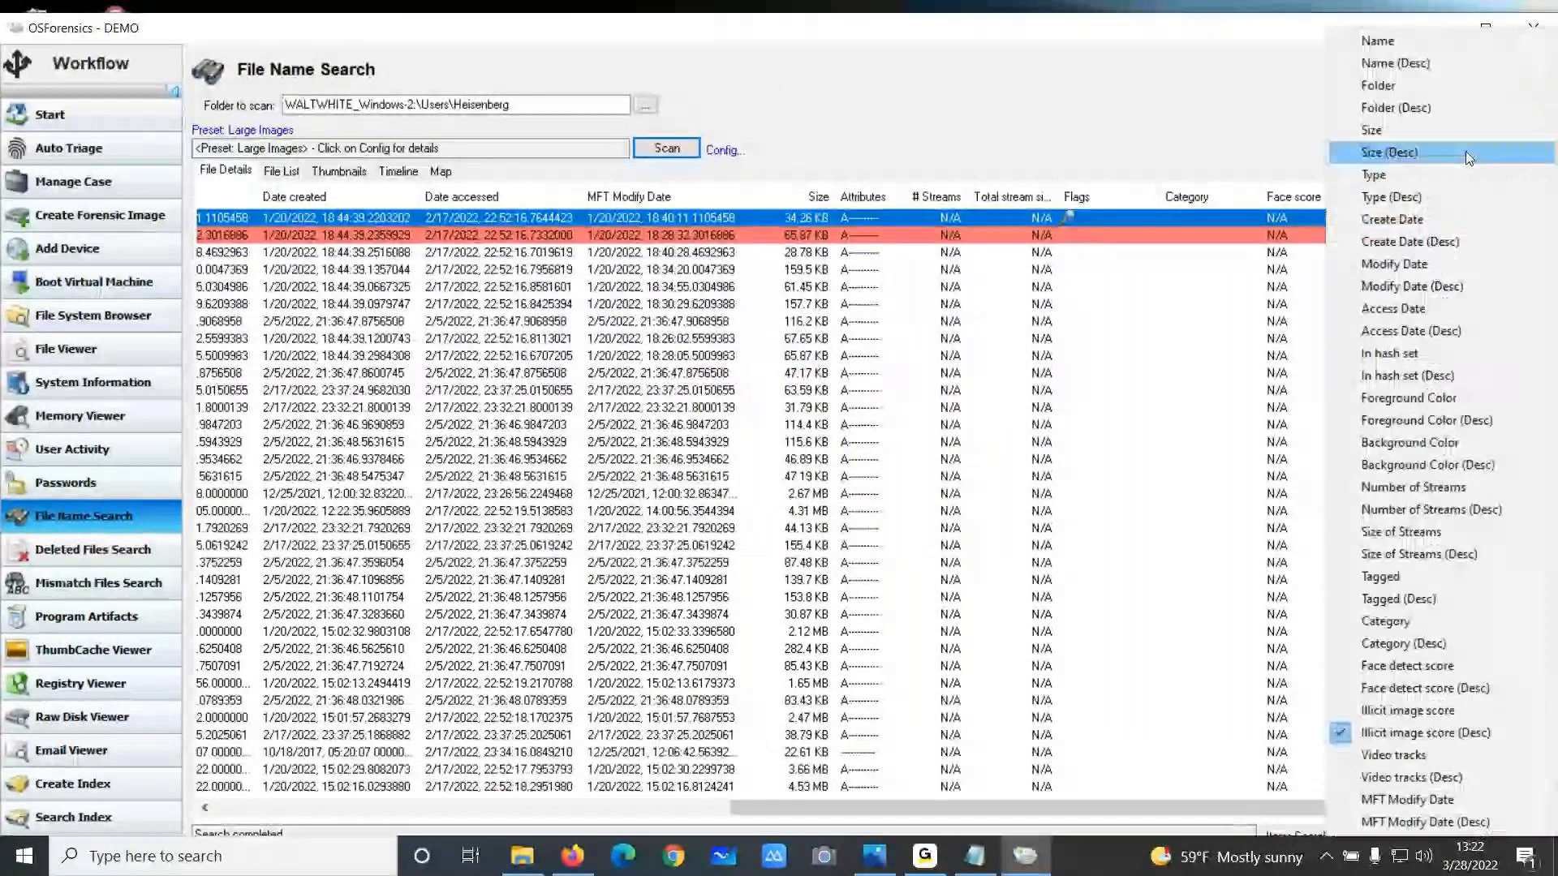
{"action": "left_click", "coordinate": [1427, 670]}
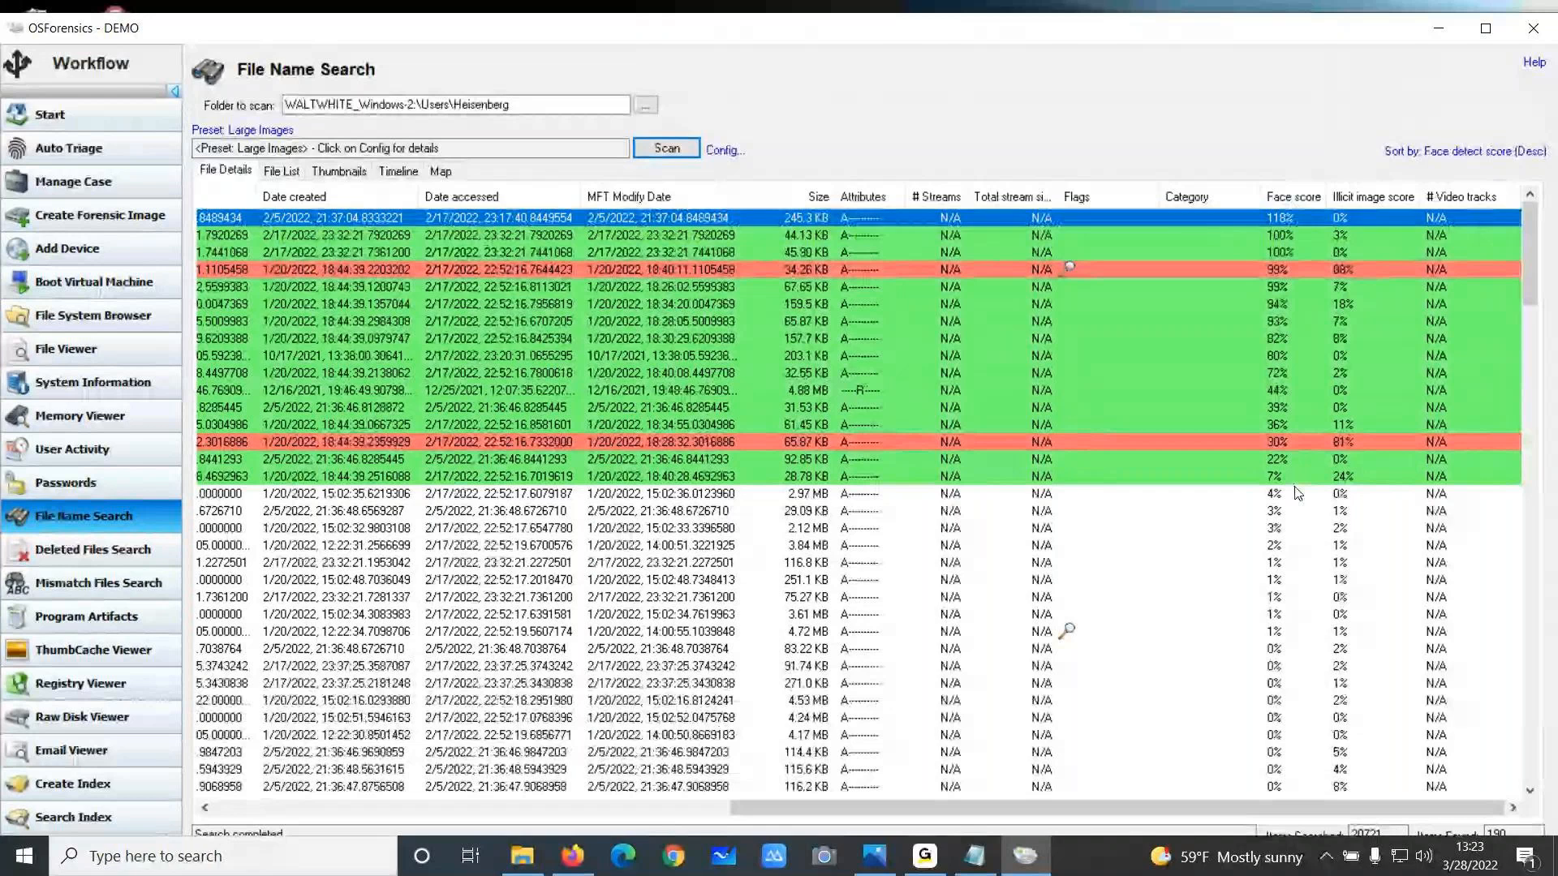
{"action": "double_click", "coordinate": [1232, 217]}
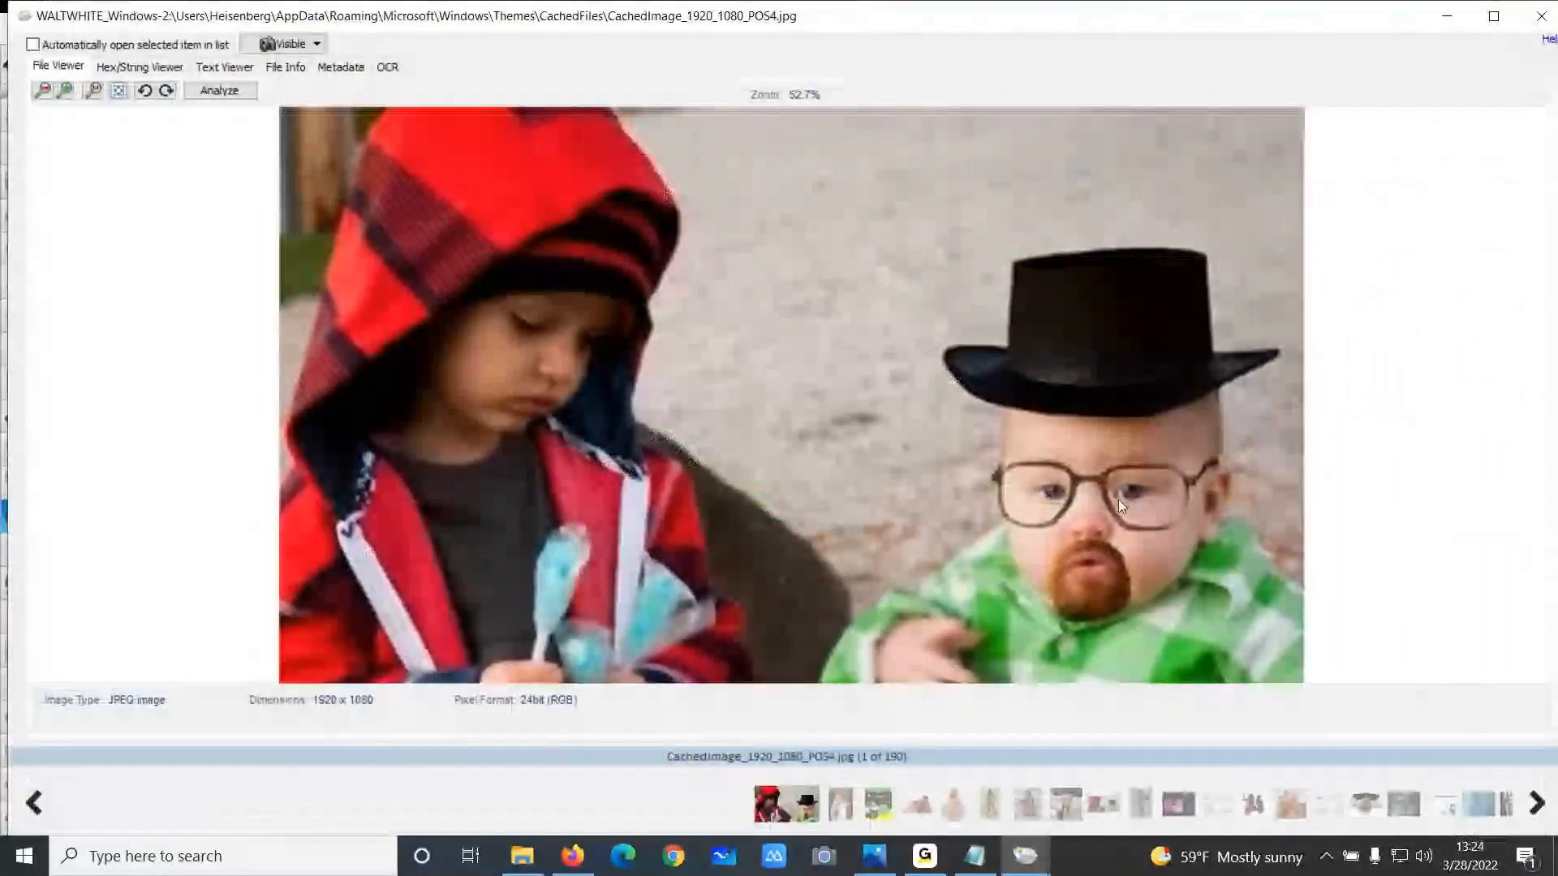
{"action": "left_click", "coordinate": [1541, 17]}
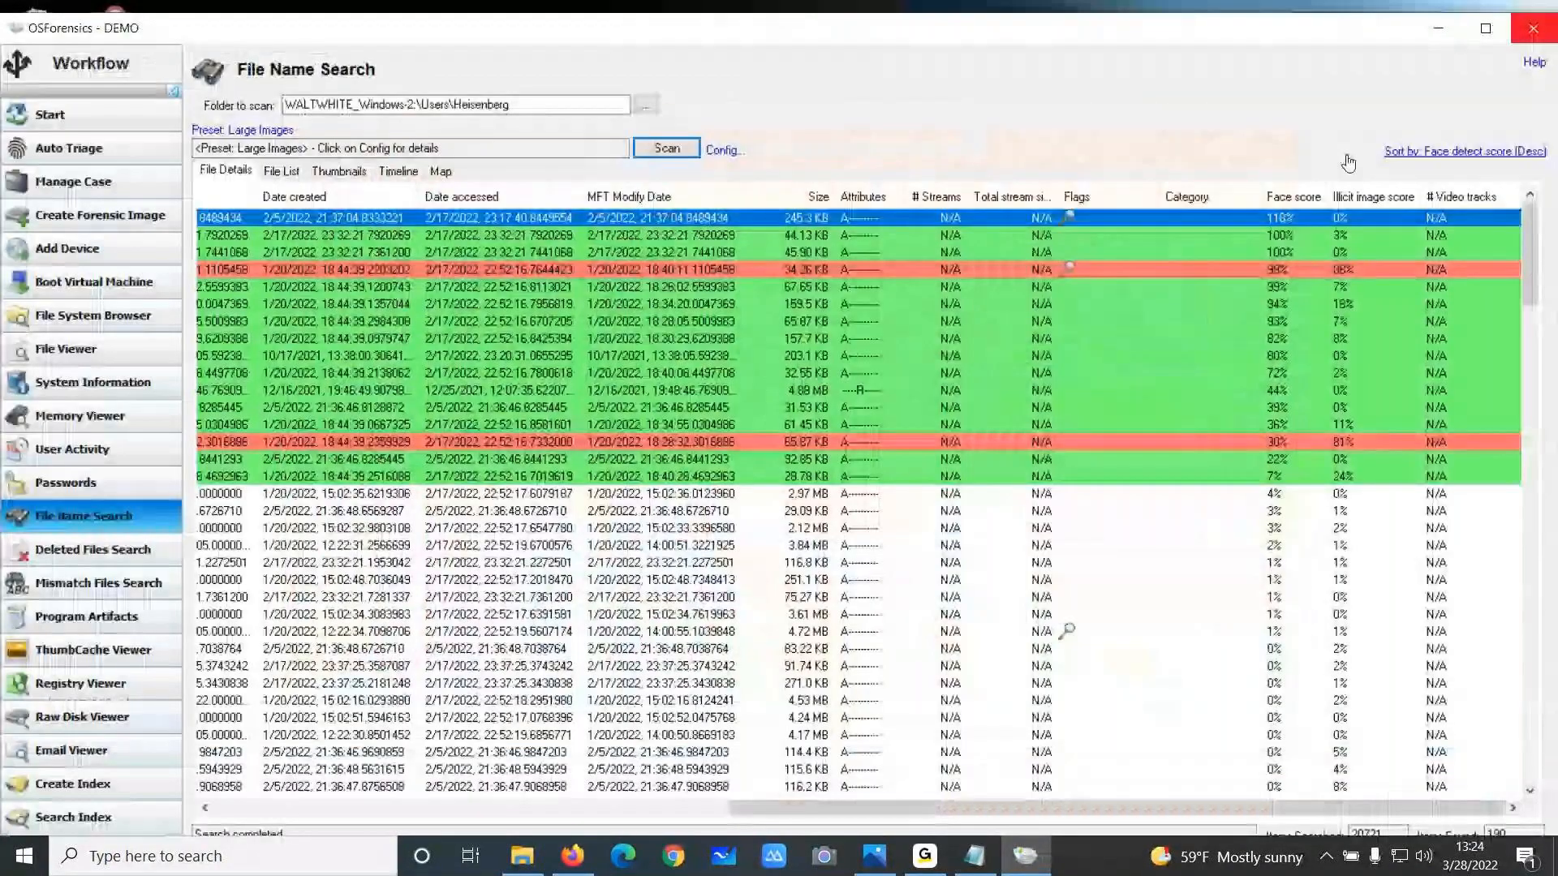
{"action": "double_click", "coordinate": [1293, 240]}
{"action": "left_click", "coordinate": [1536, 12]}
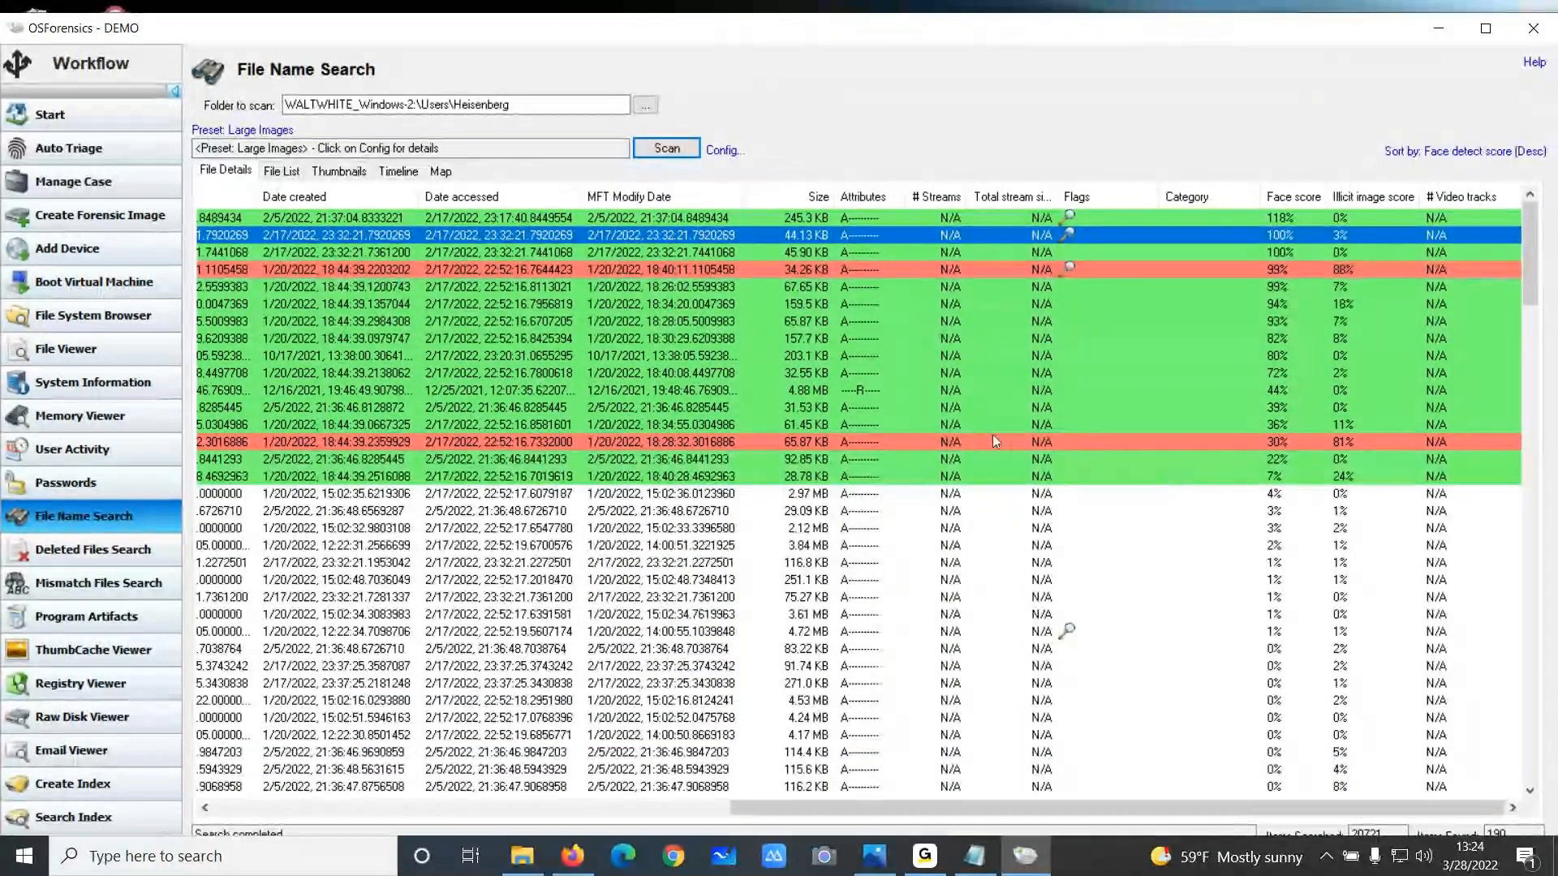
Scan the Heisenberg folder with the Office Documents preset and scroll back to the file names
{"action": "left_click", "coordinate": [259, 147]}
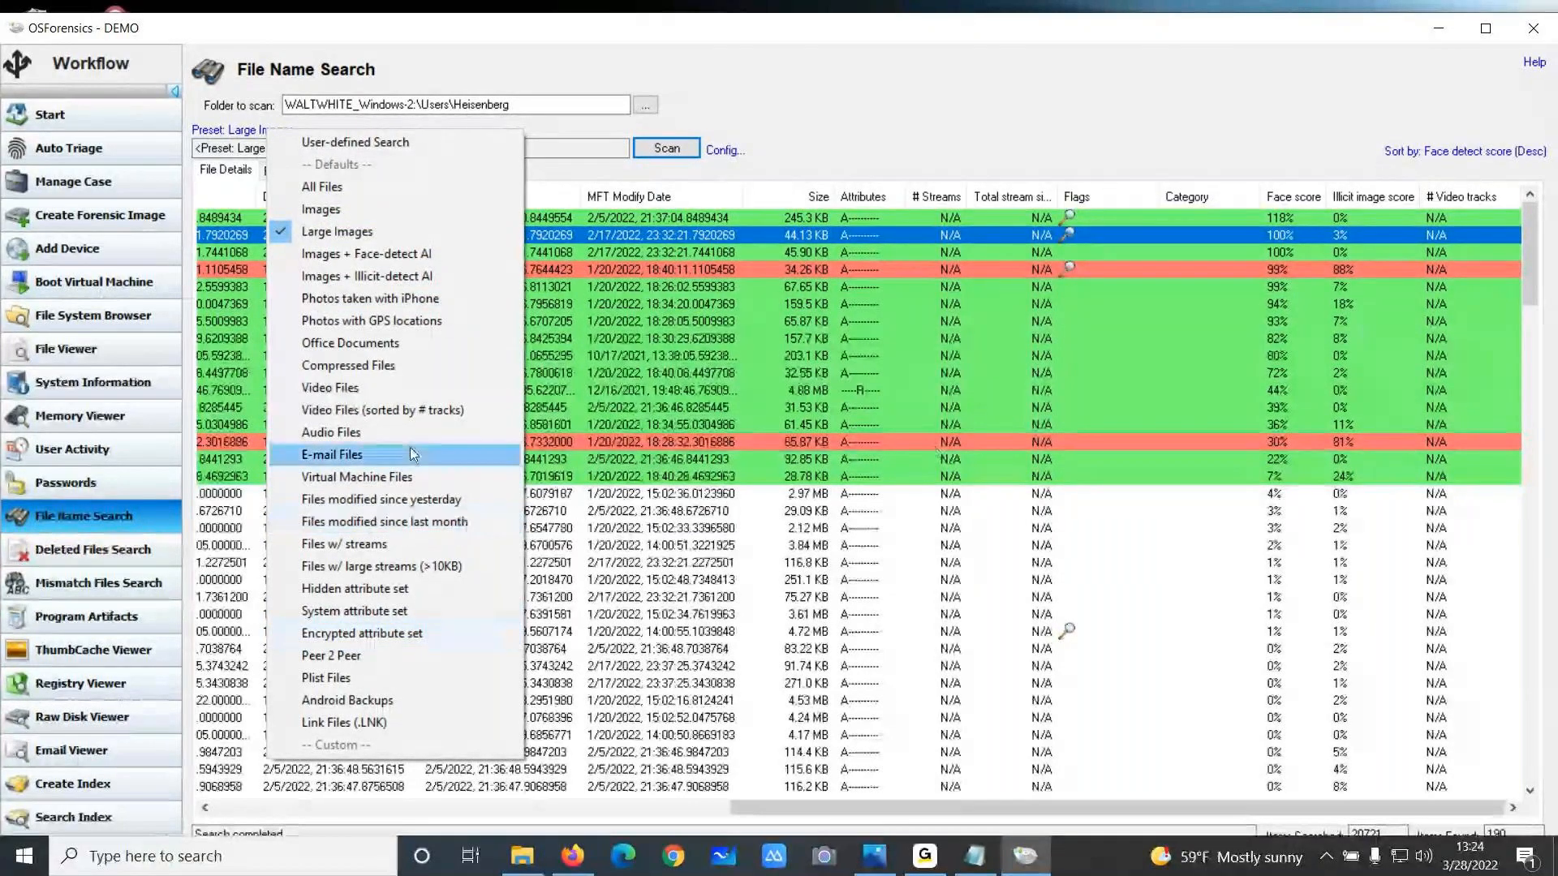
{"action": "left_click", "coordinate": [367, 342]}
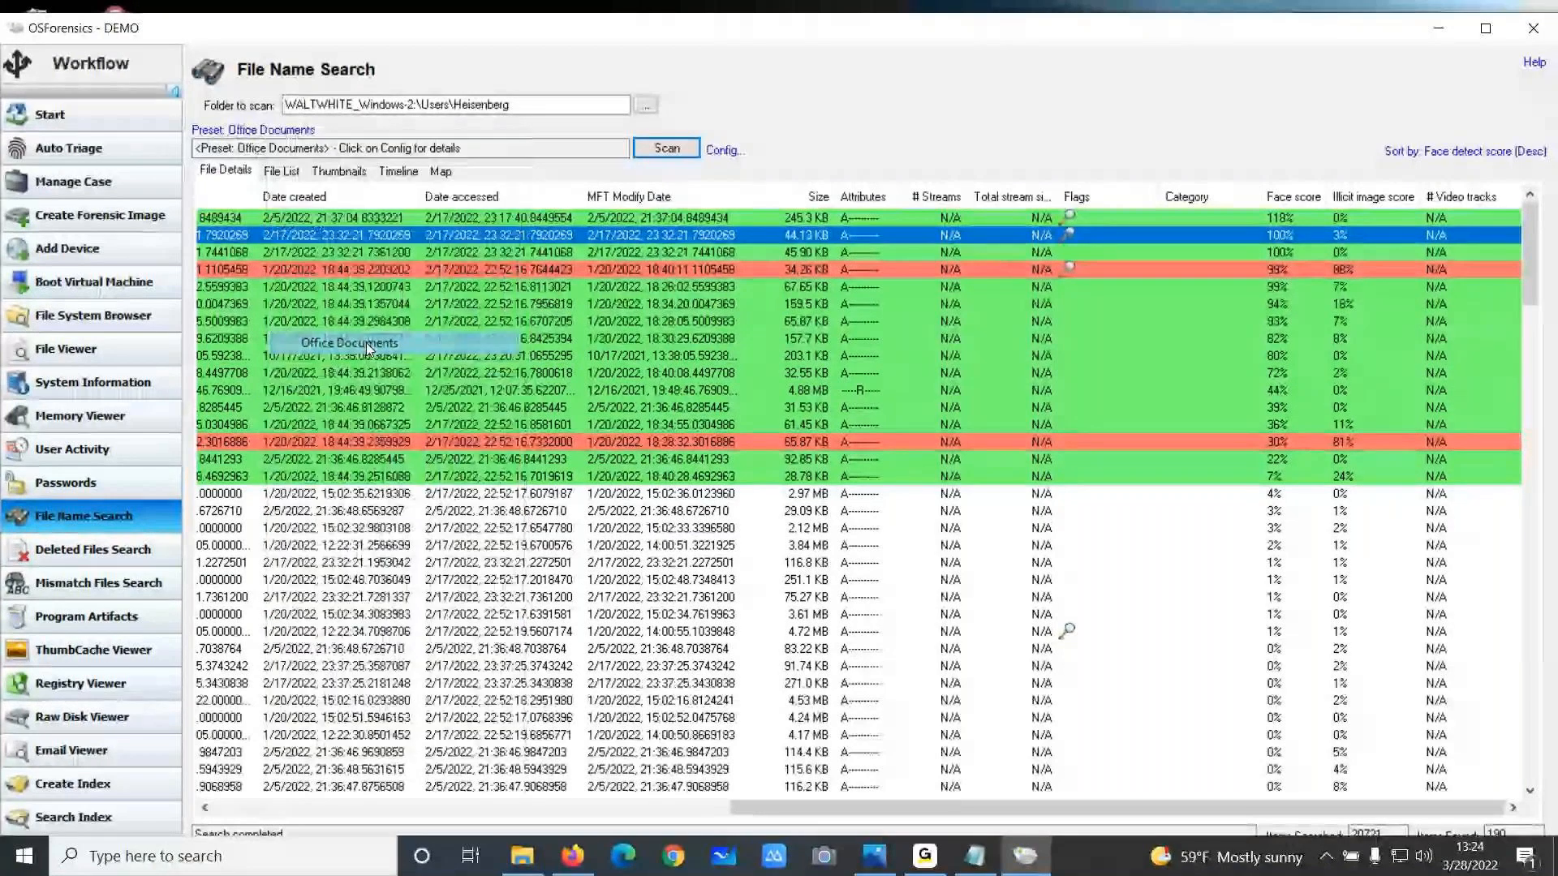
{"action": "left_click", "coordinate": [667, 148]}
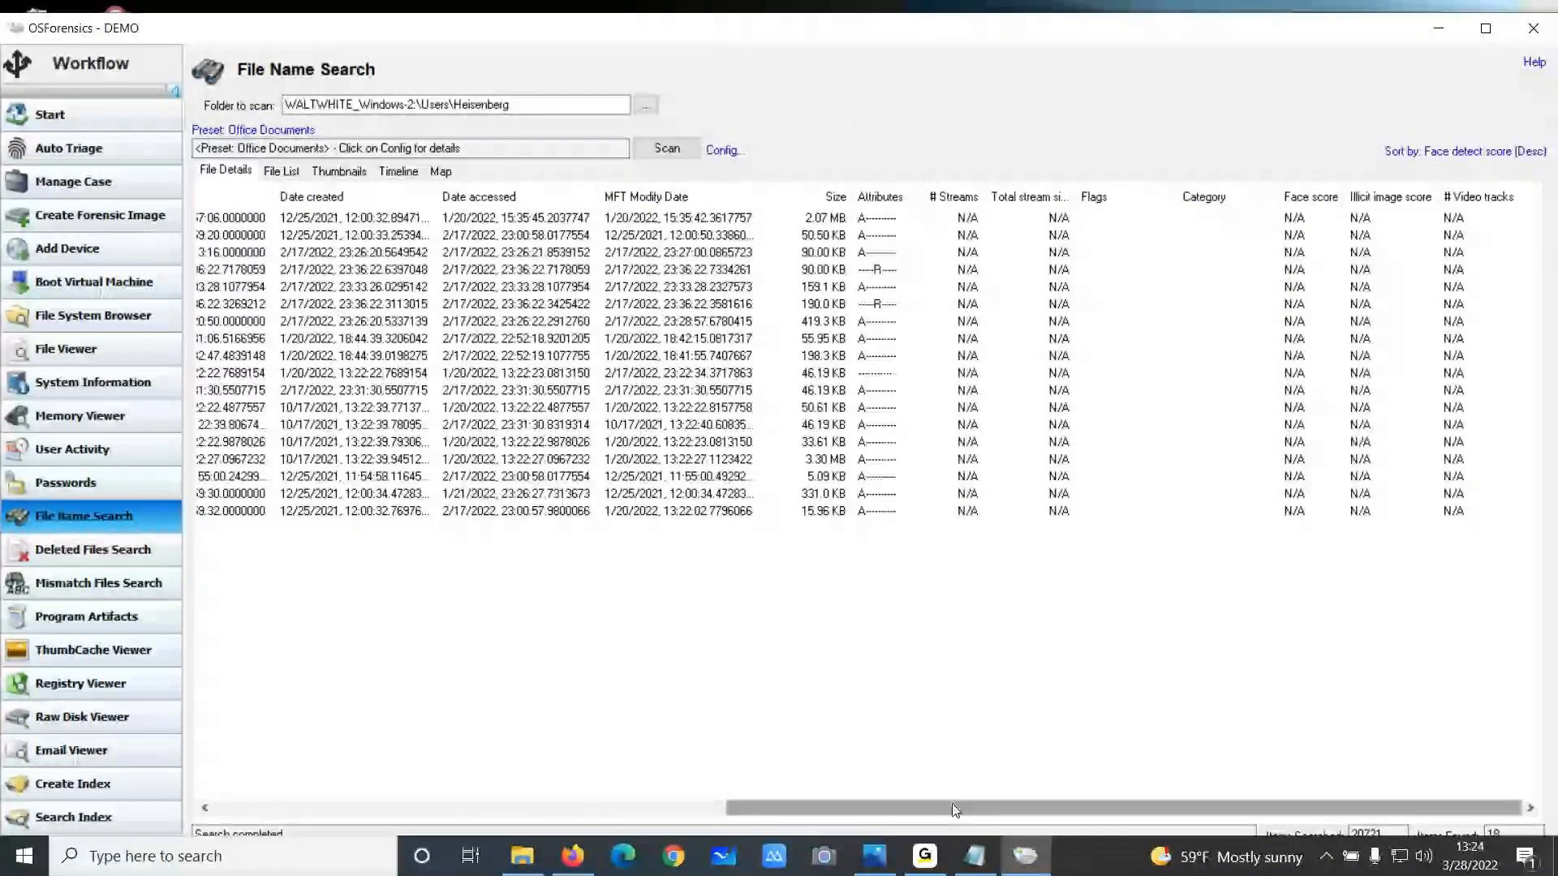
{"action": "left_click_drag", "start_coordinate": [953, 810], "coordinate": [442, 811]}
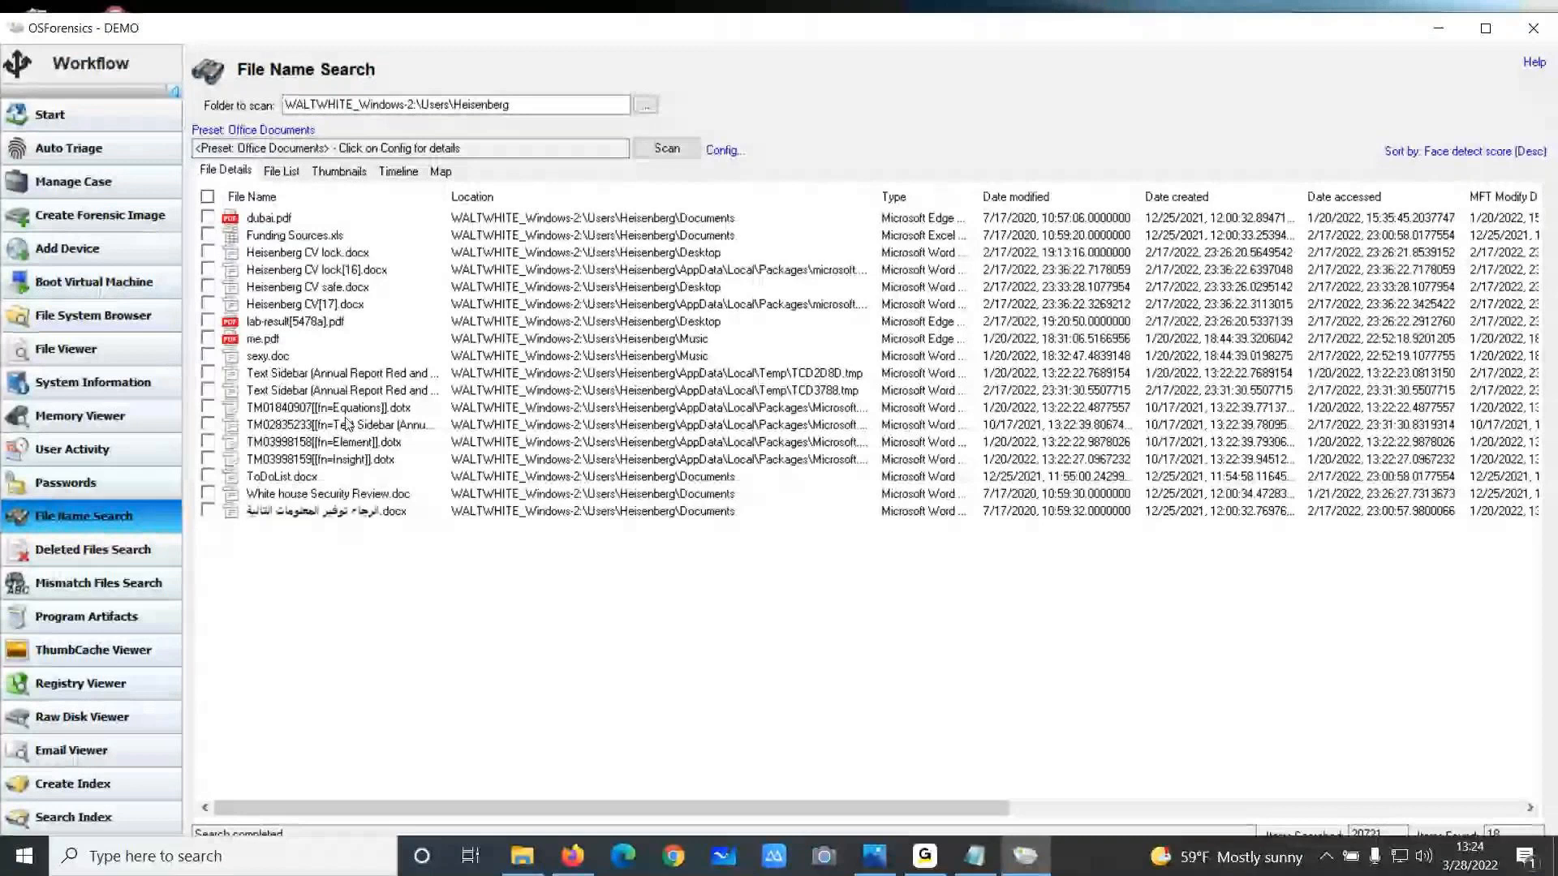
Run a user-defined file name search for "funding" in the Heisenberg folder
{"action": "left_click", "coordinate": [315, 132]}
{"action": "left_click", "coordinate": [207, 148]}
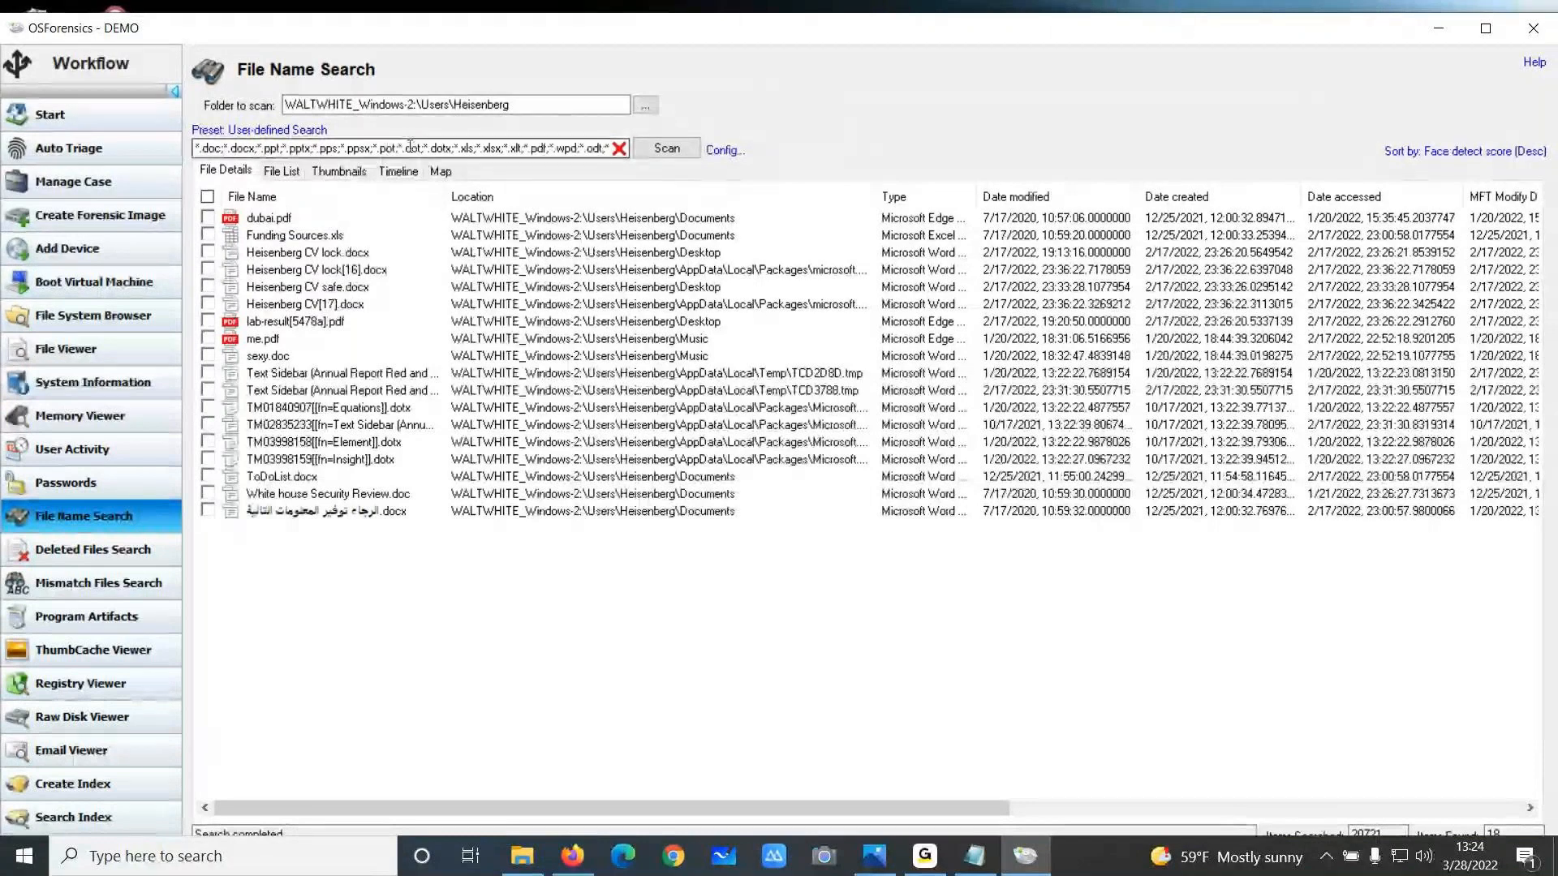
{"action": "key", "text": "ctrl+a"}
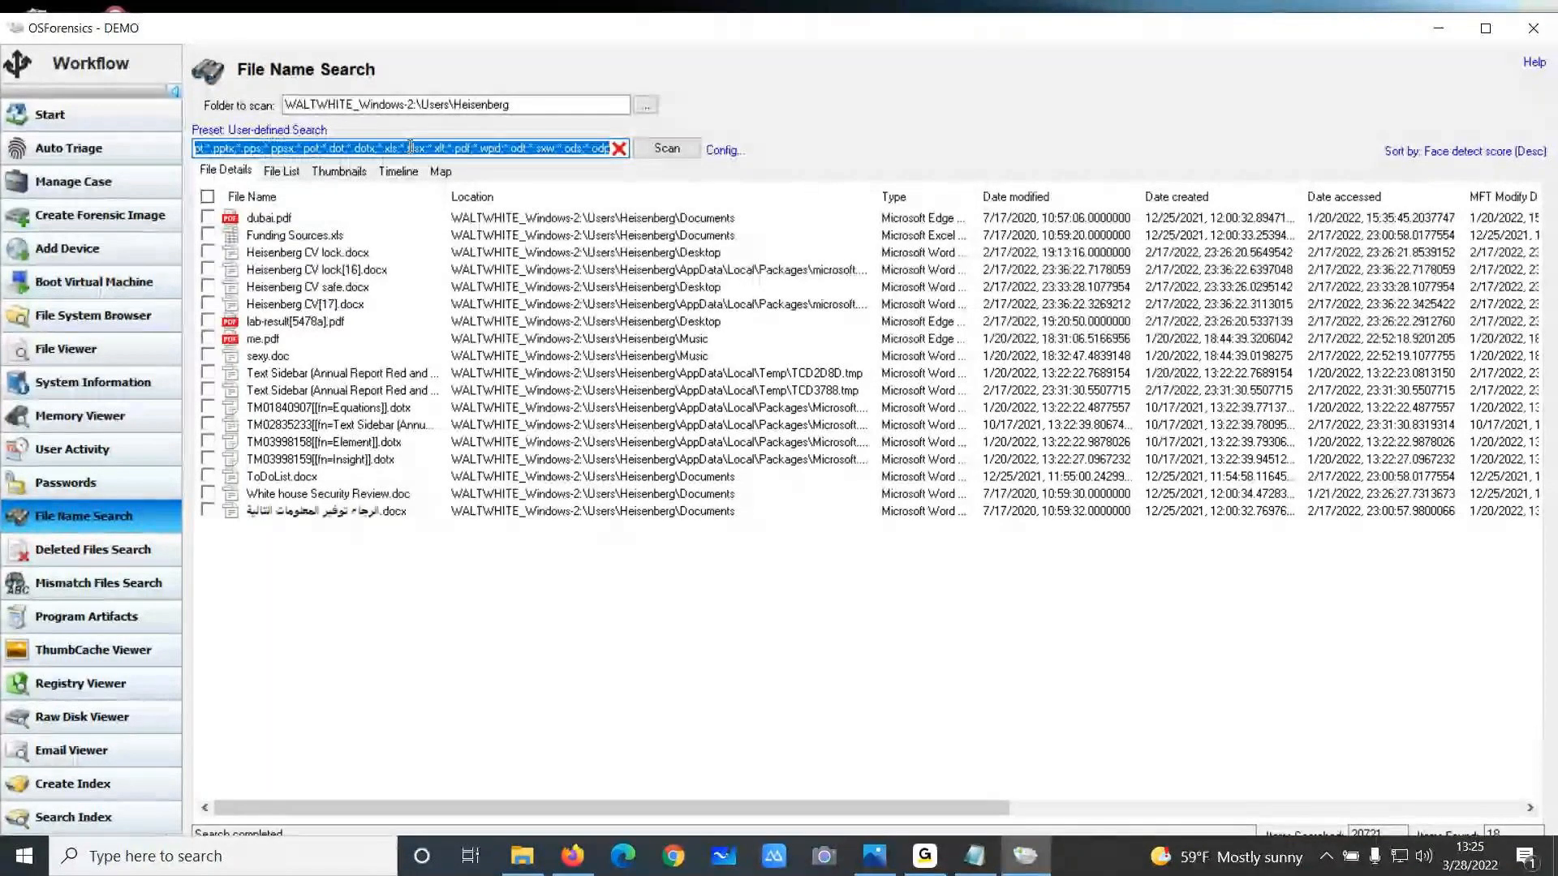
{"action": "type", "text": "funding"}
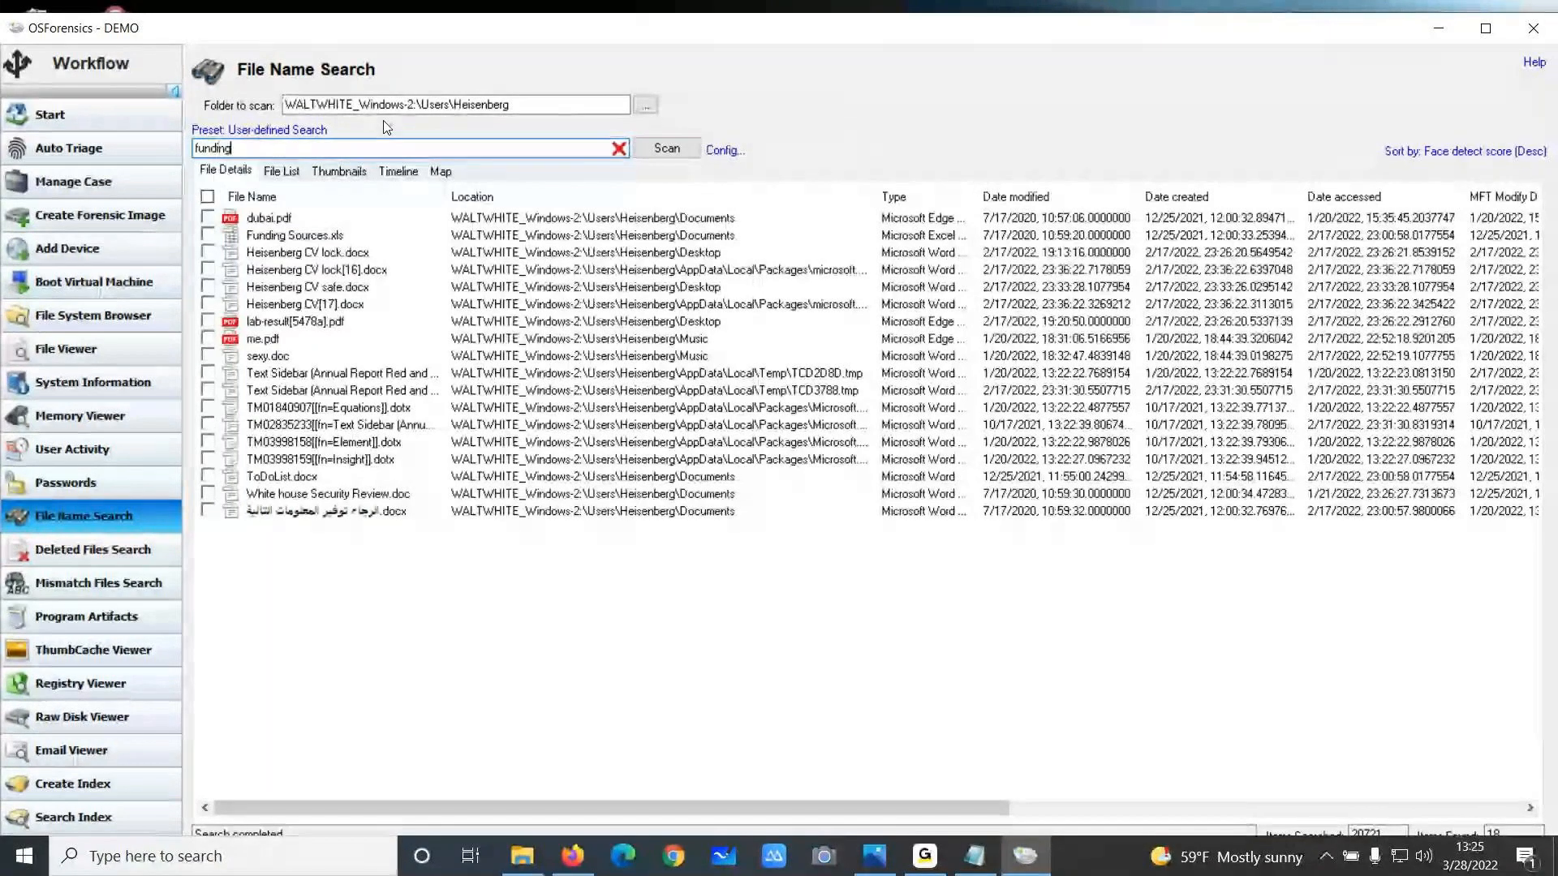
{"action": "key", "text": "Return"}
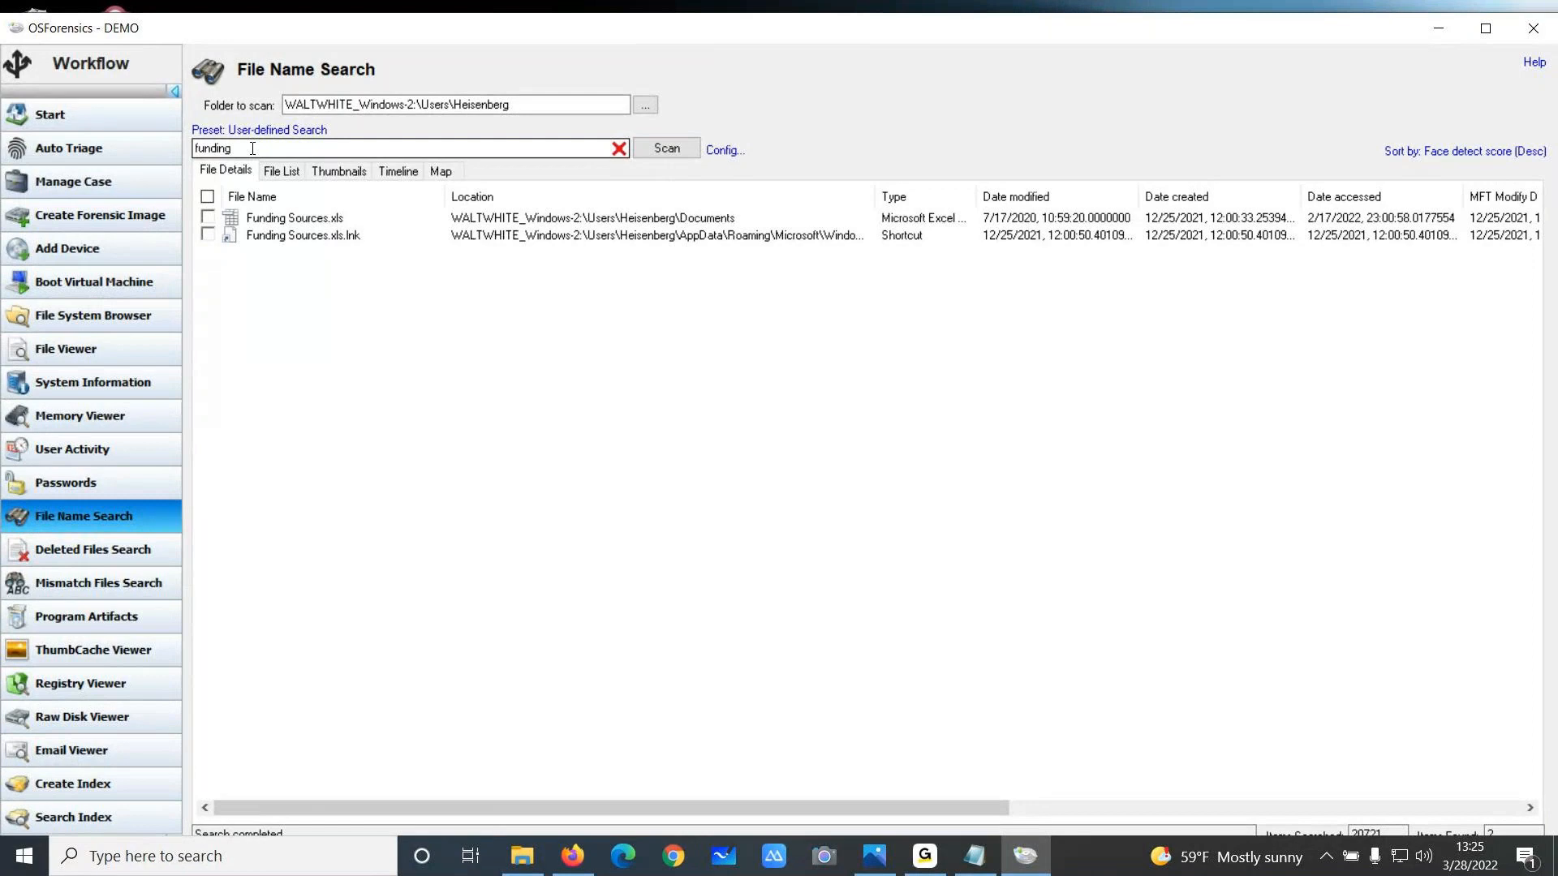
Rescan the folder with the Large Images preset, cancelling the face detection processing
{"action": "left_click", "coordinate": [288, 131]}
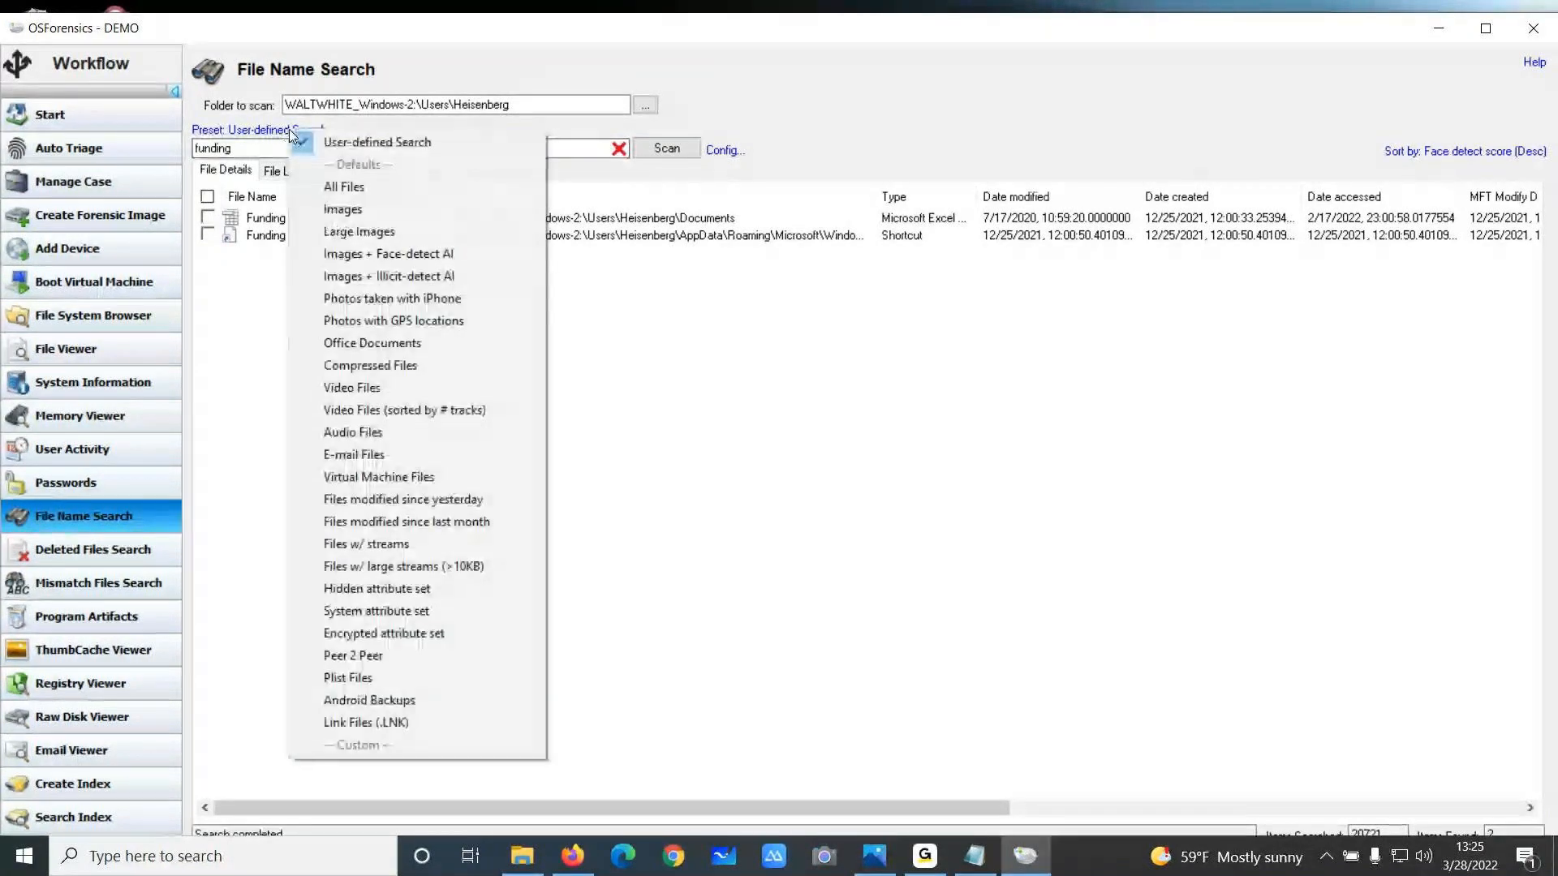
{"action": "left_click", "coordinate": [360, 232]}
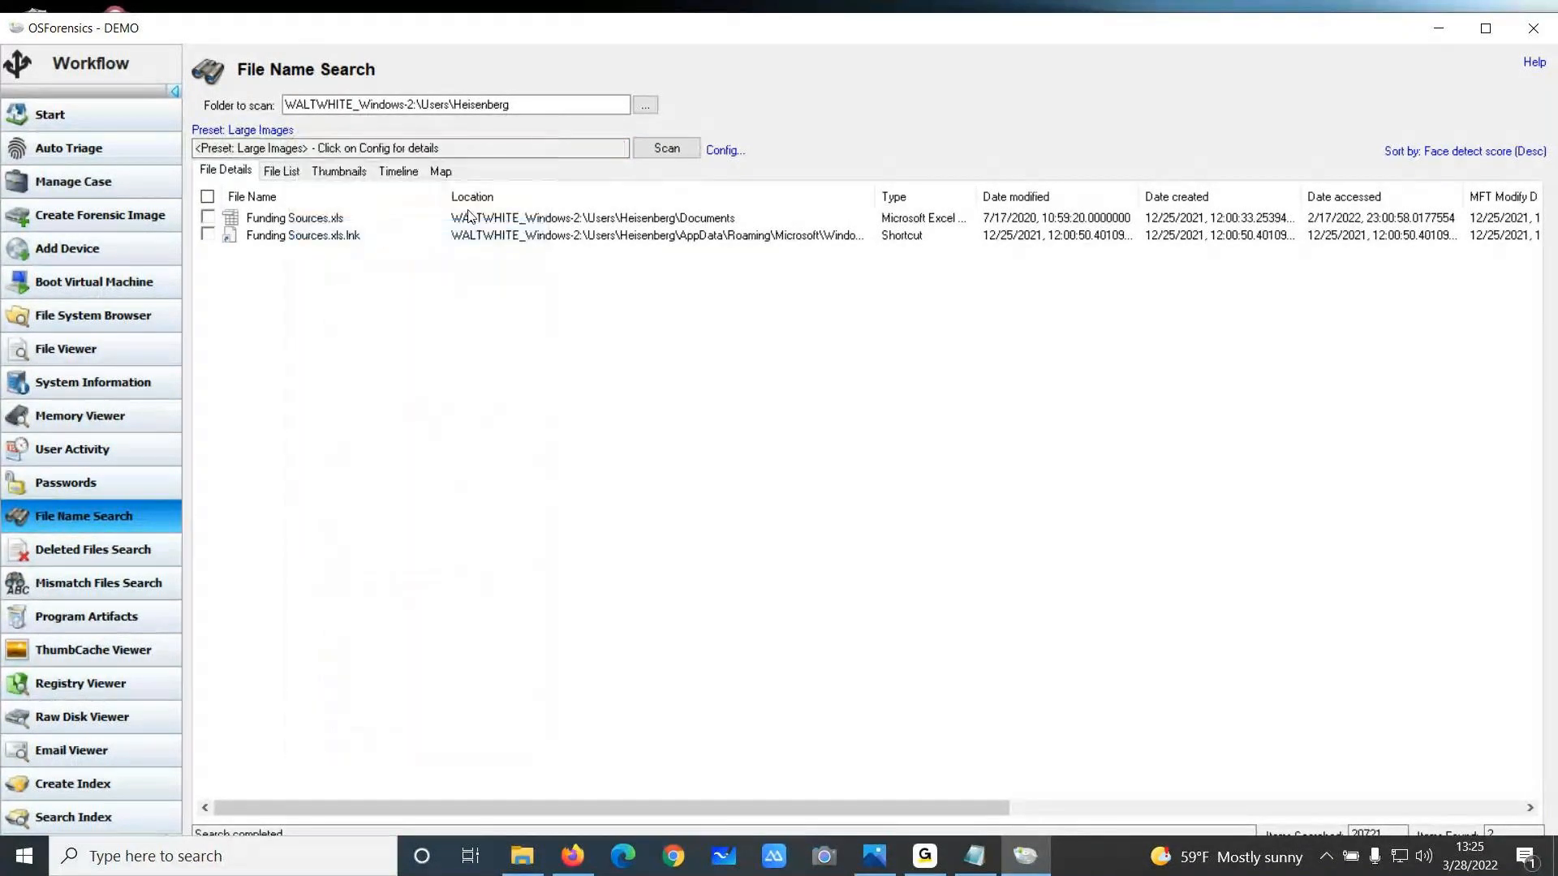
{"action": "left_click", "coordinate": [669, 150]}
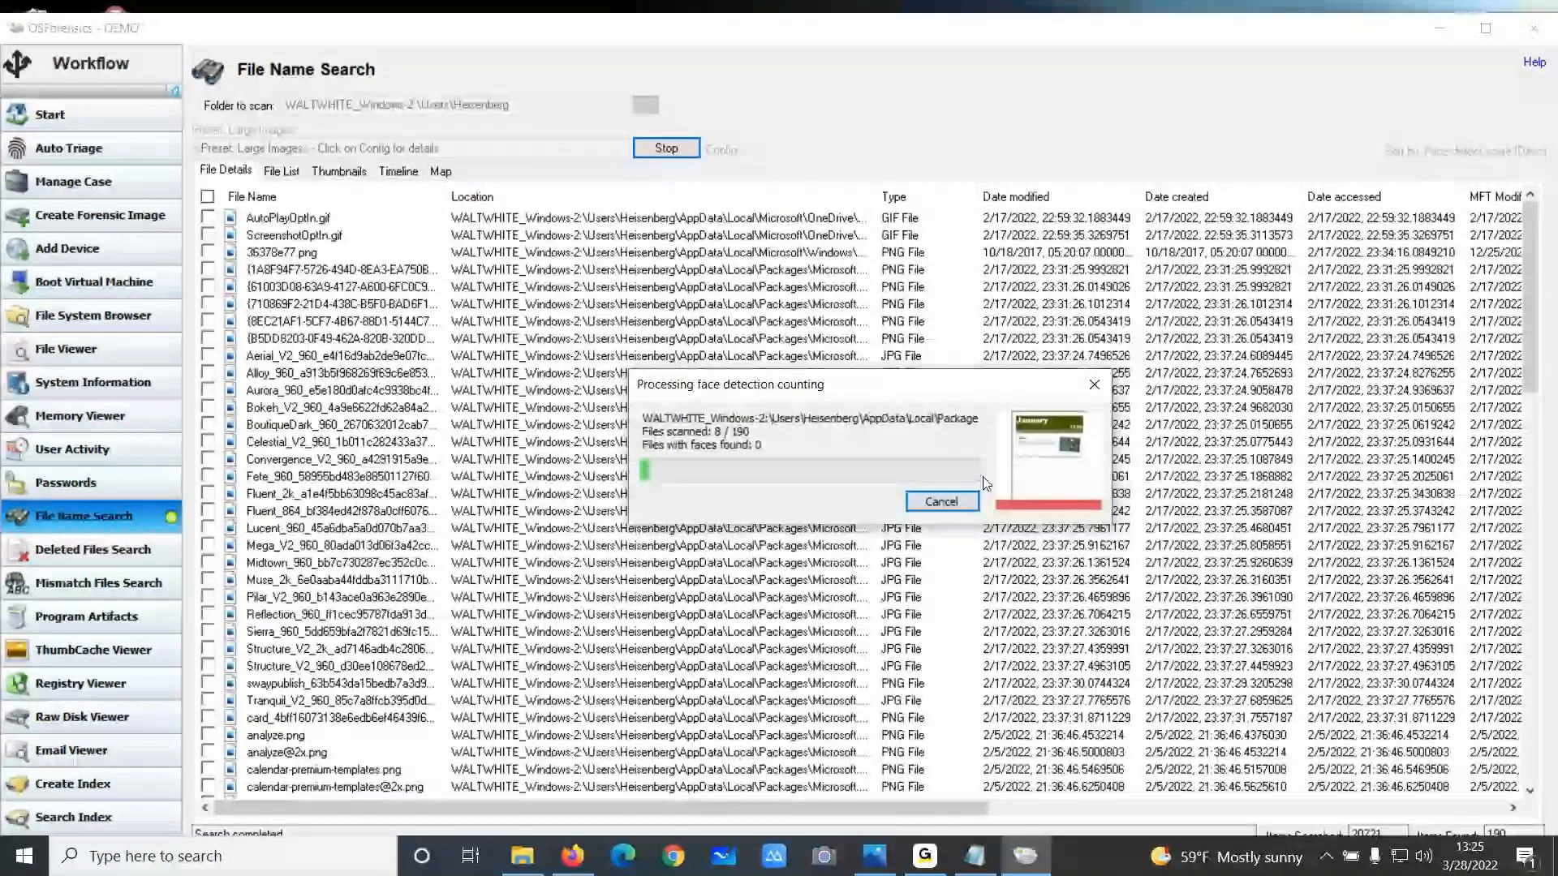
{"action": "left_click", "coordinate": [956, 500]}
Search with the Photos with GPS locations preset and zoom in on the map of photo locations
{"action": "left_click", "coordinate": [1444, 153]}
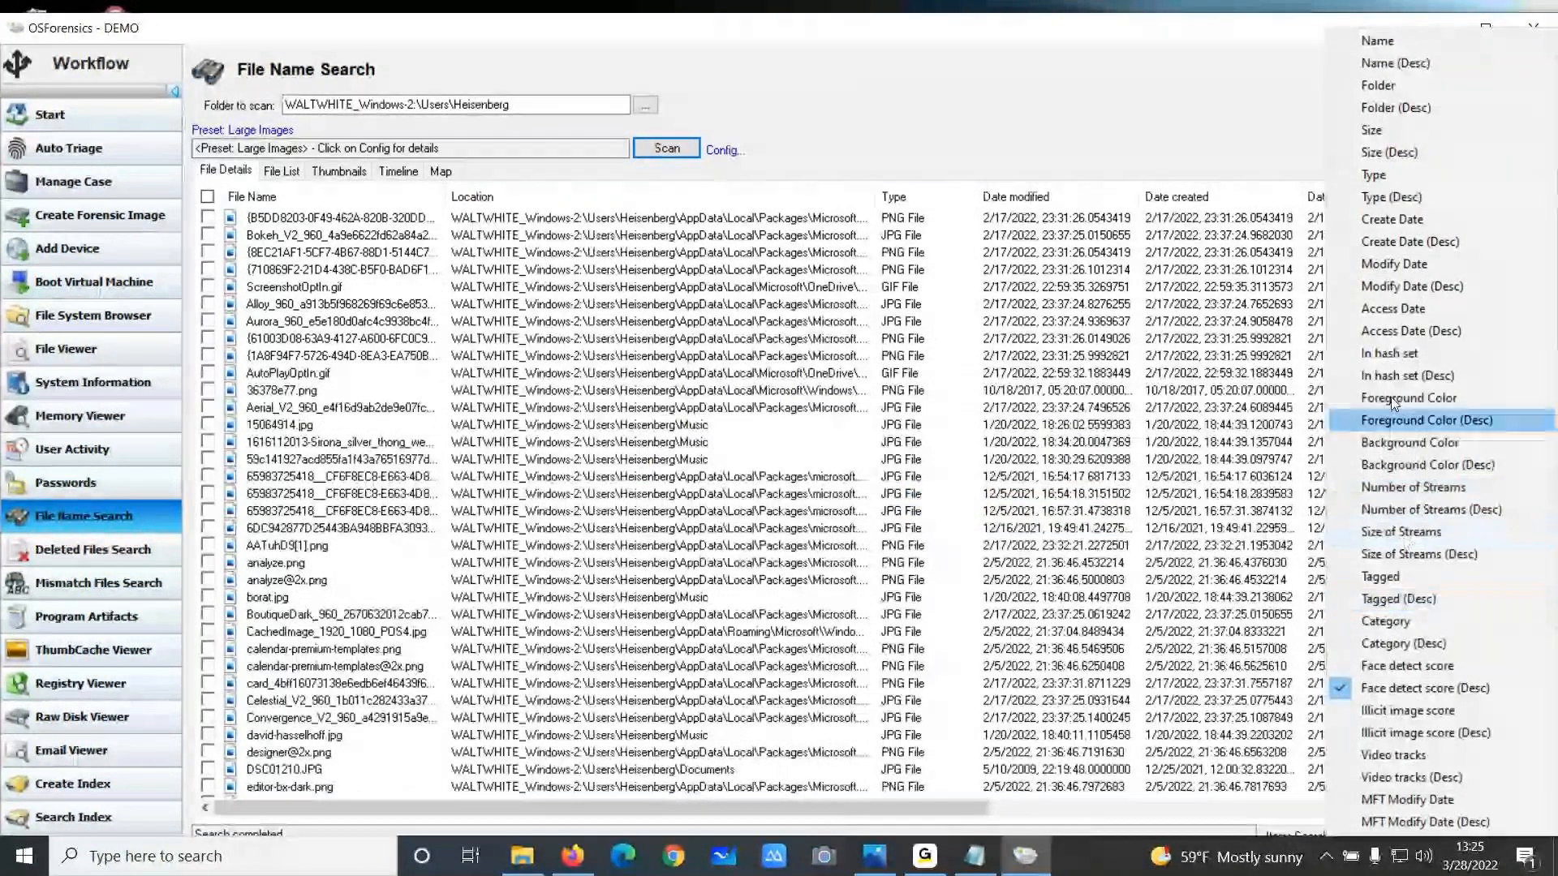
{"action": "left_click", "coordinate": [260, 130]}
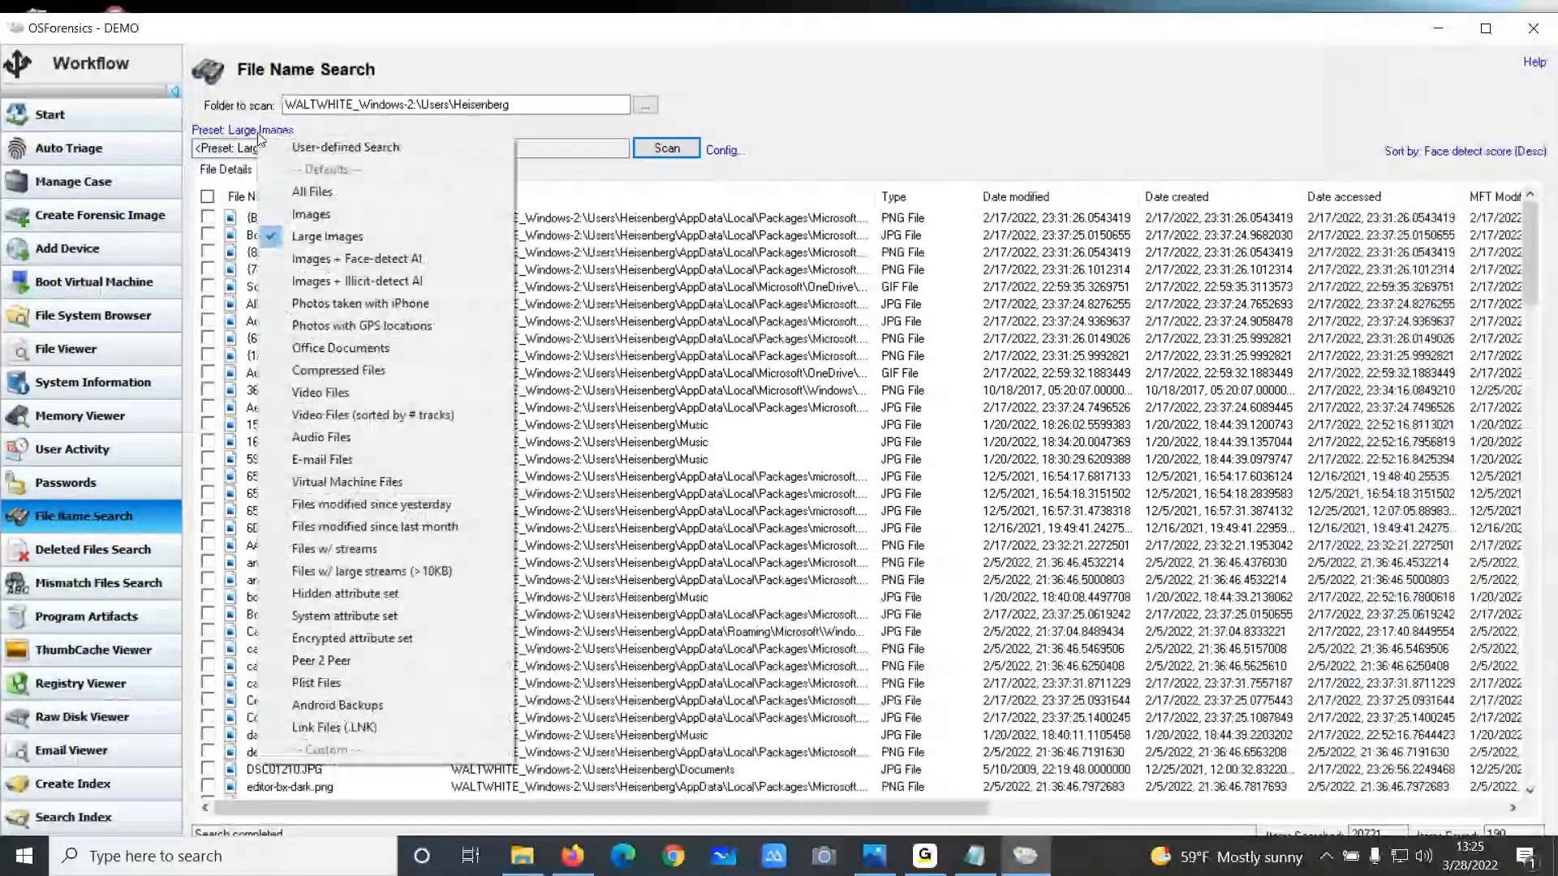
{"action": "left_click", "coordinate": [362, 326]}
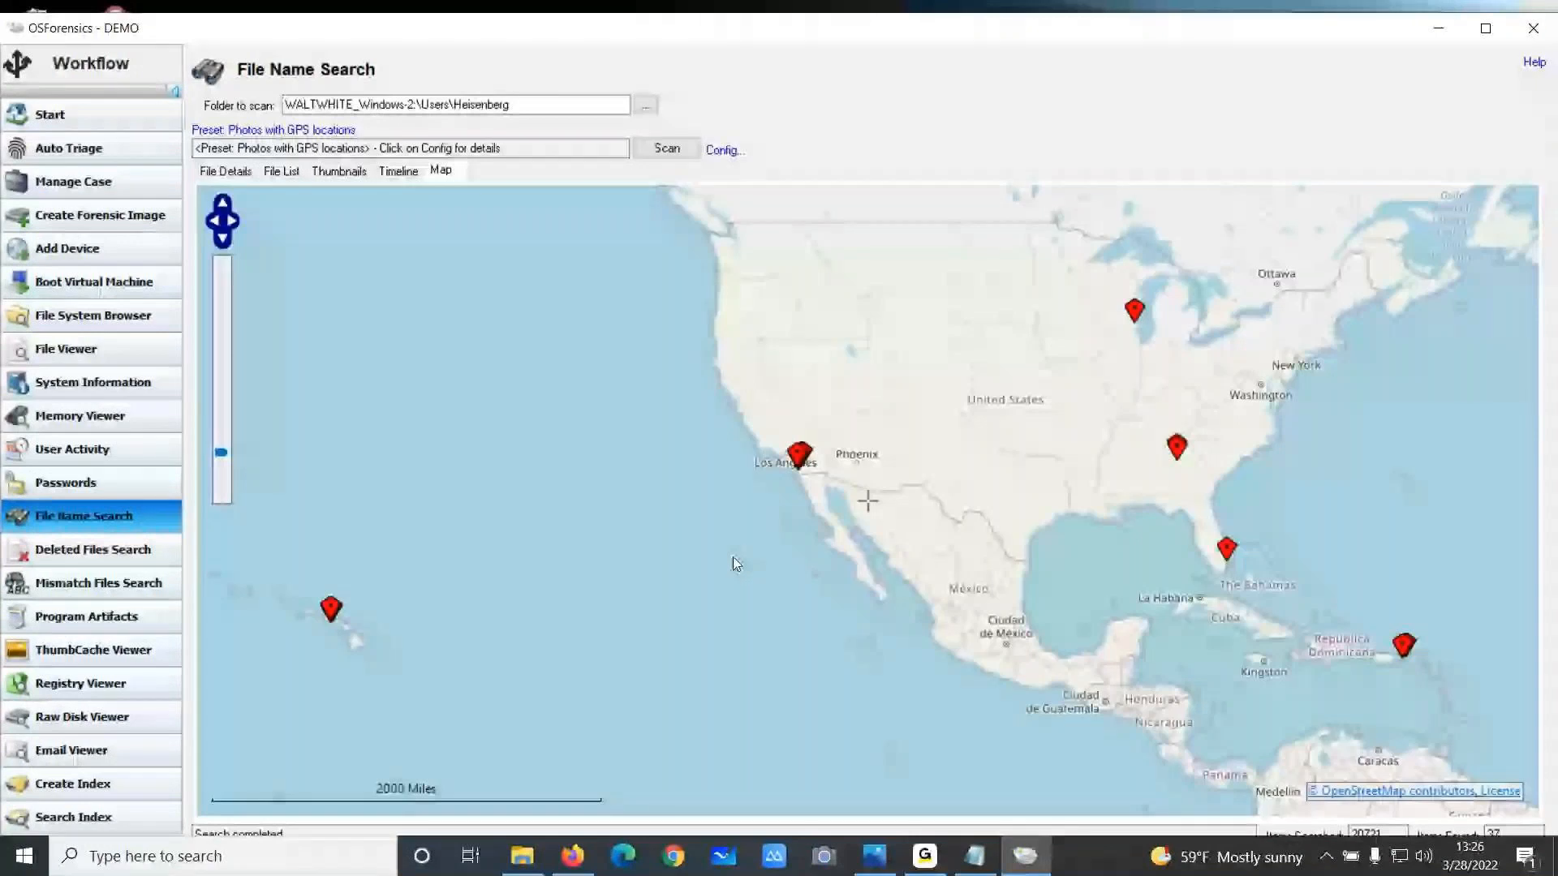
{"action": "scroll", "coordinate": [736, 562], "scroll_direction": "up", "scroll_amount": 1}
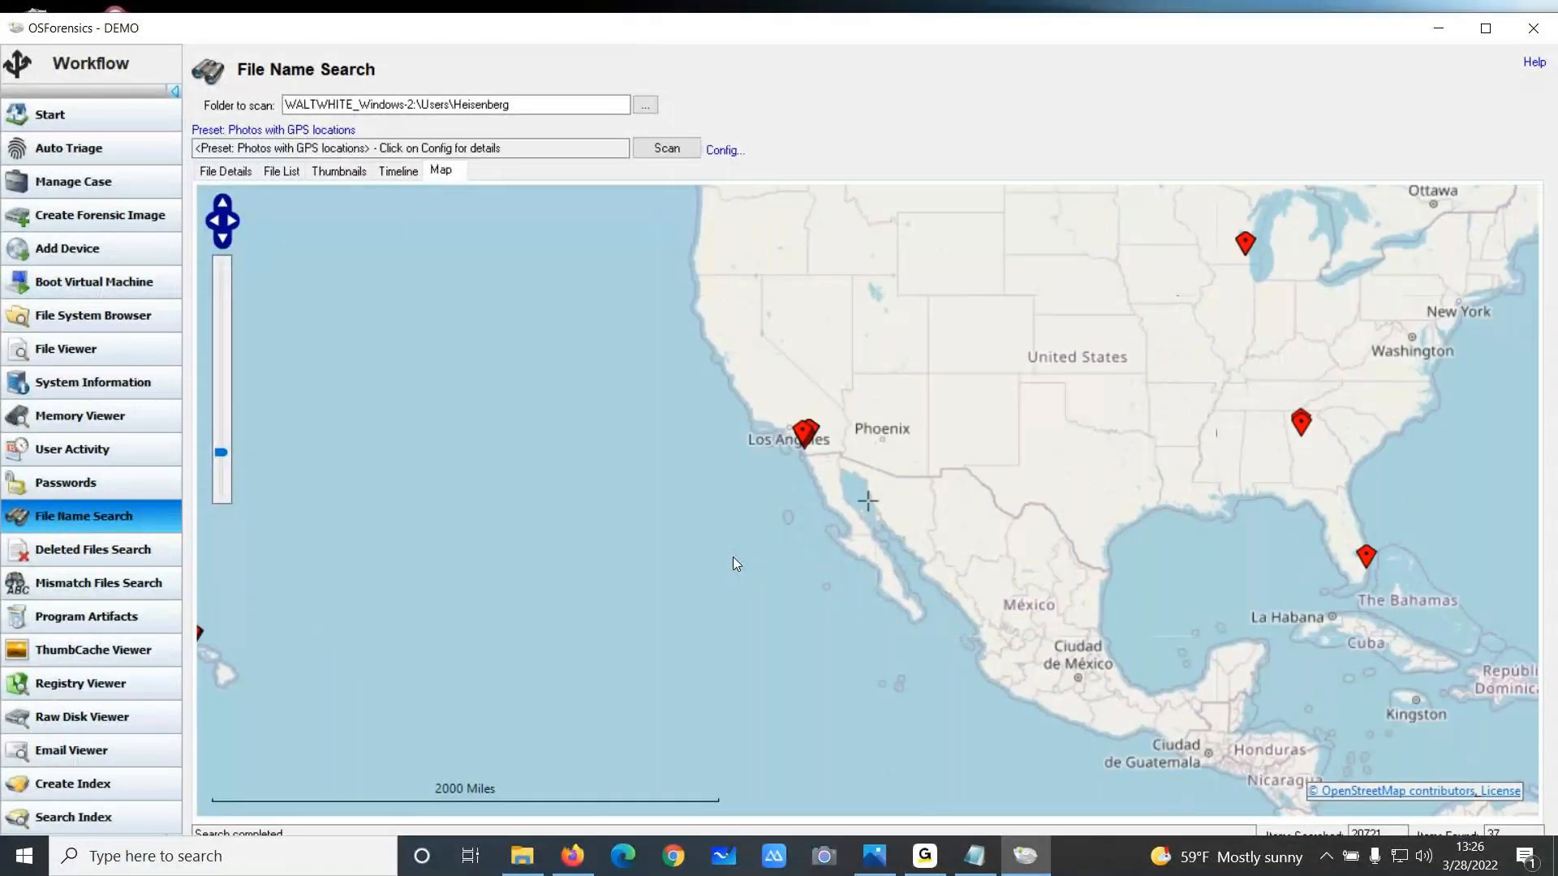
Examine the GPS-tagged photo locations on the map around Florida and Atlanta, and review the preset's configuration
{"action": "scroll", "coordinate": [735, 560], "scroll_direction": "down", "scroll_amount": 2}
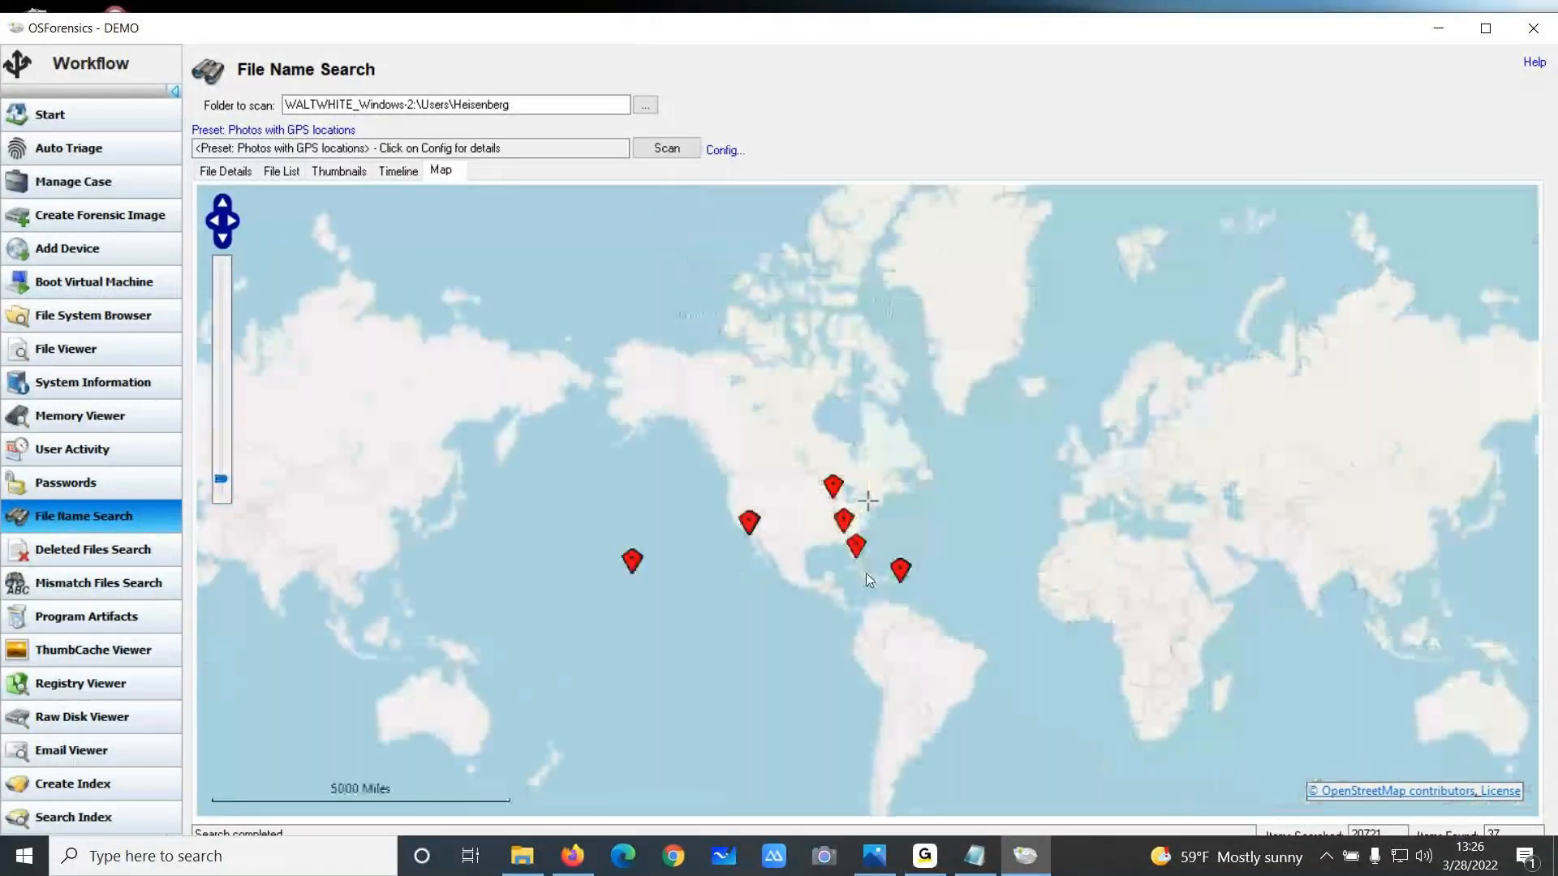
{"action": "scroll", "coordinate": [865, 574], "scroll_direction": "up", "scroll_amount": 3}
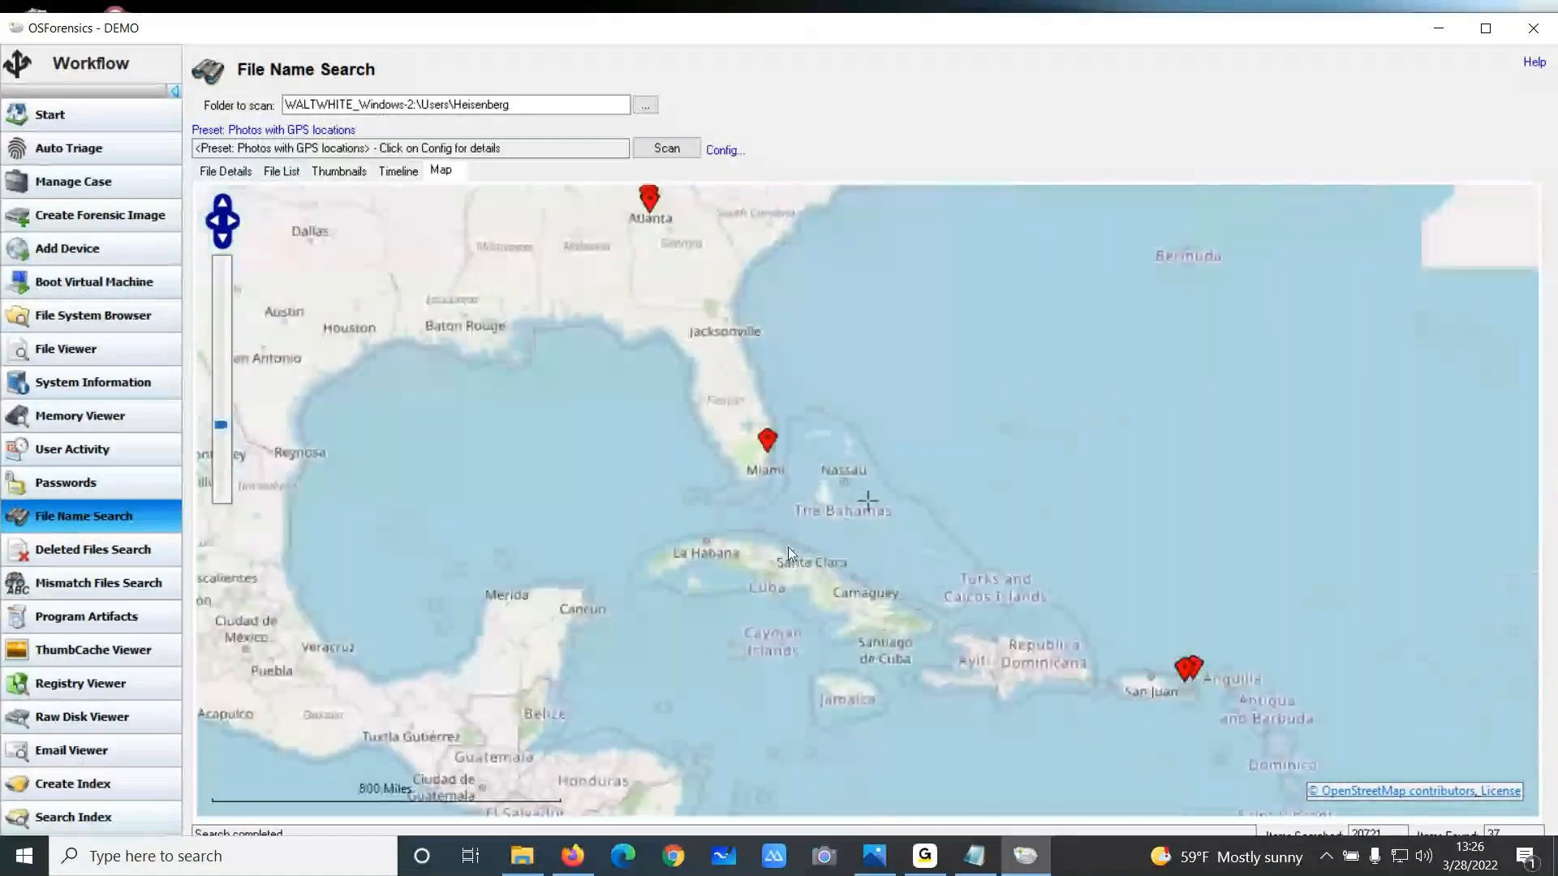
{"action": "scroll", "coordinate": [775, 516], "scroll_direction": "up", "scroll_amount": 1}
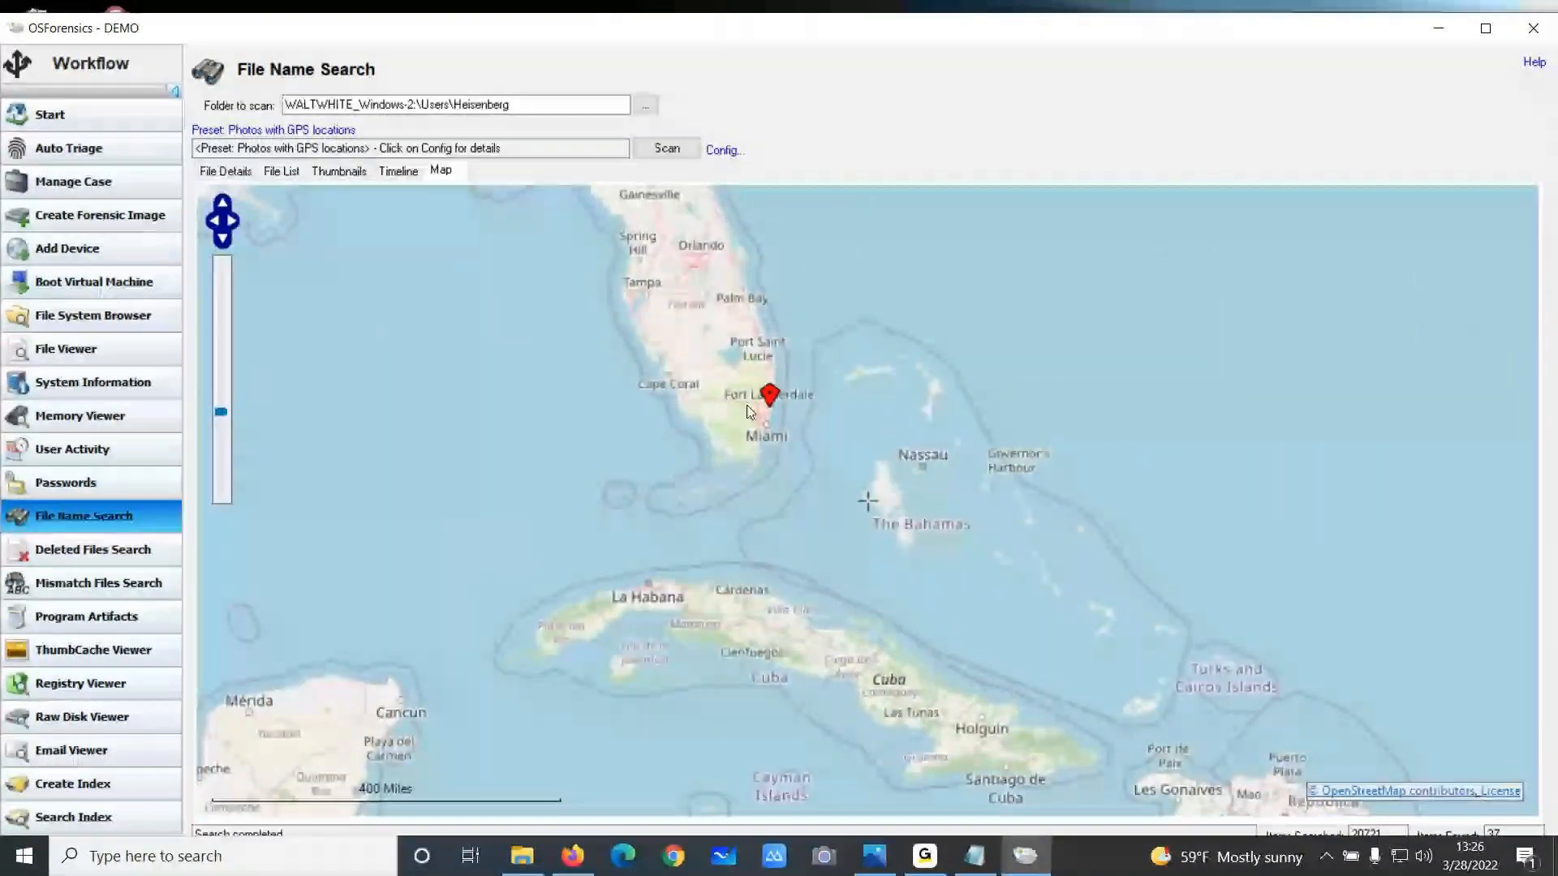
{"action": "mouse_move", "coordinate": [770, 402]}
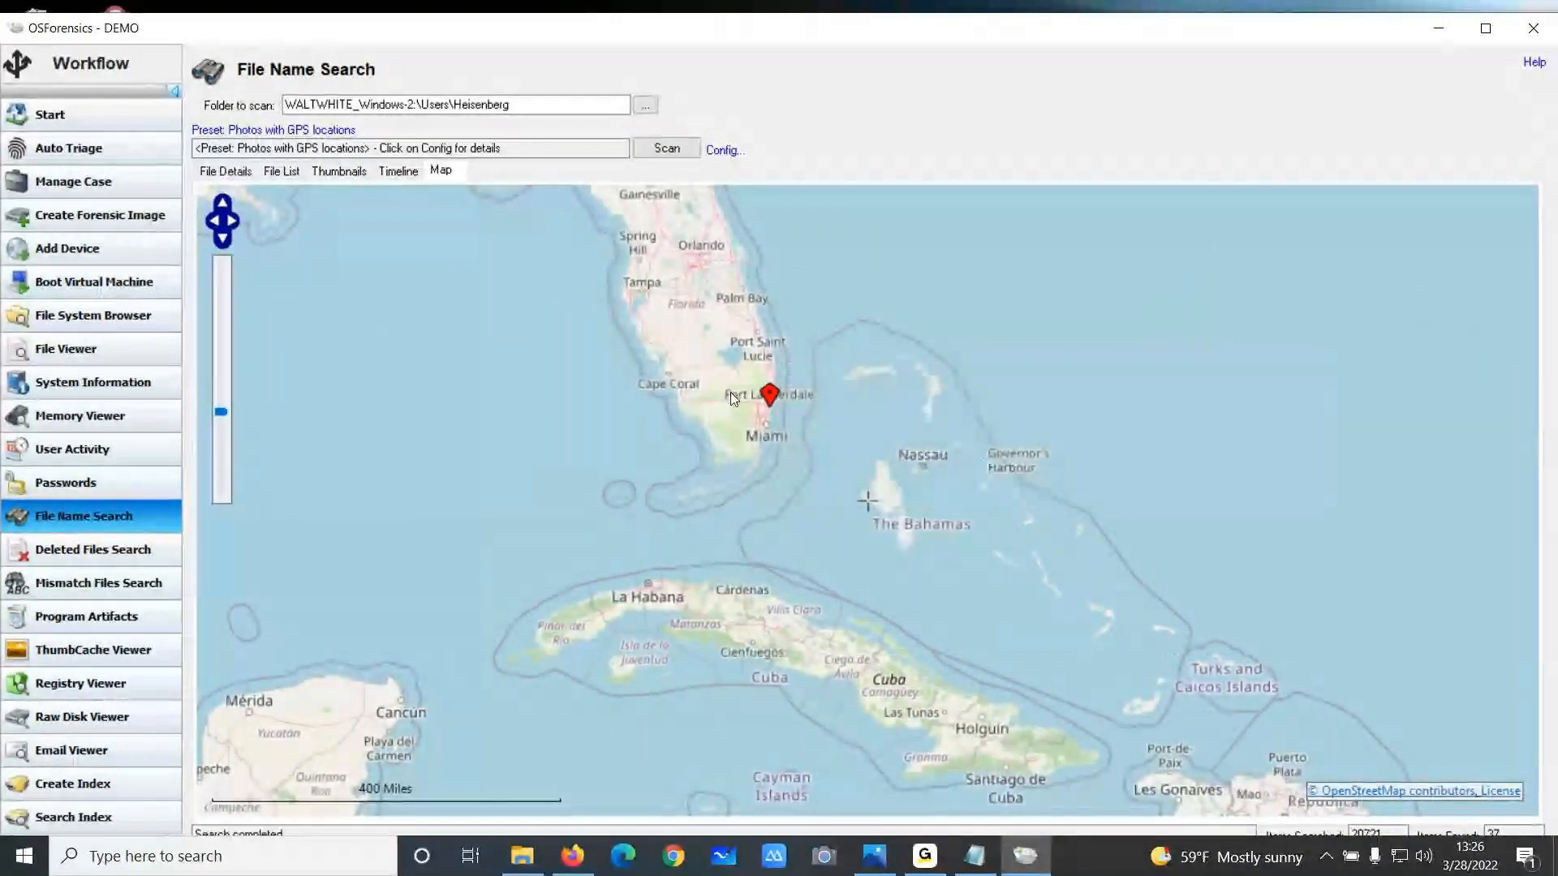
{"action": "scroll", "coordinate": [730, 392], "scroll_direction": "up", "scroll_amount": 1}
{"action": "scroll", "coordinate": [730, 392], "scroll_direction": "up", "scroll_amount": 3}
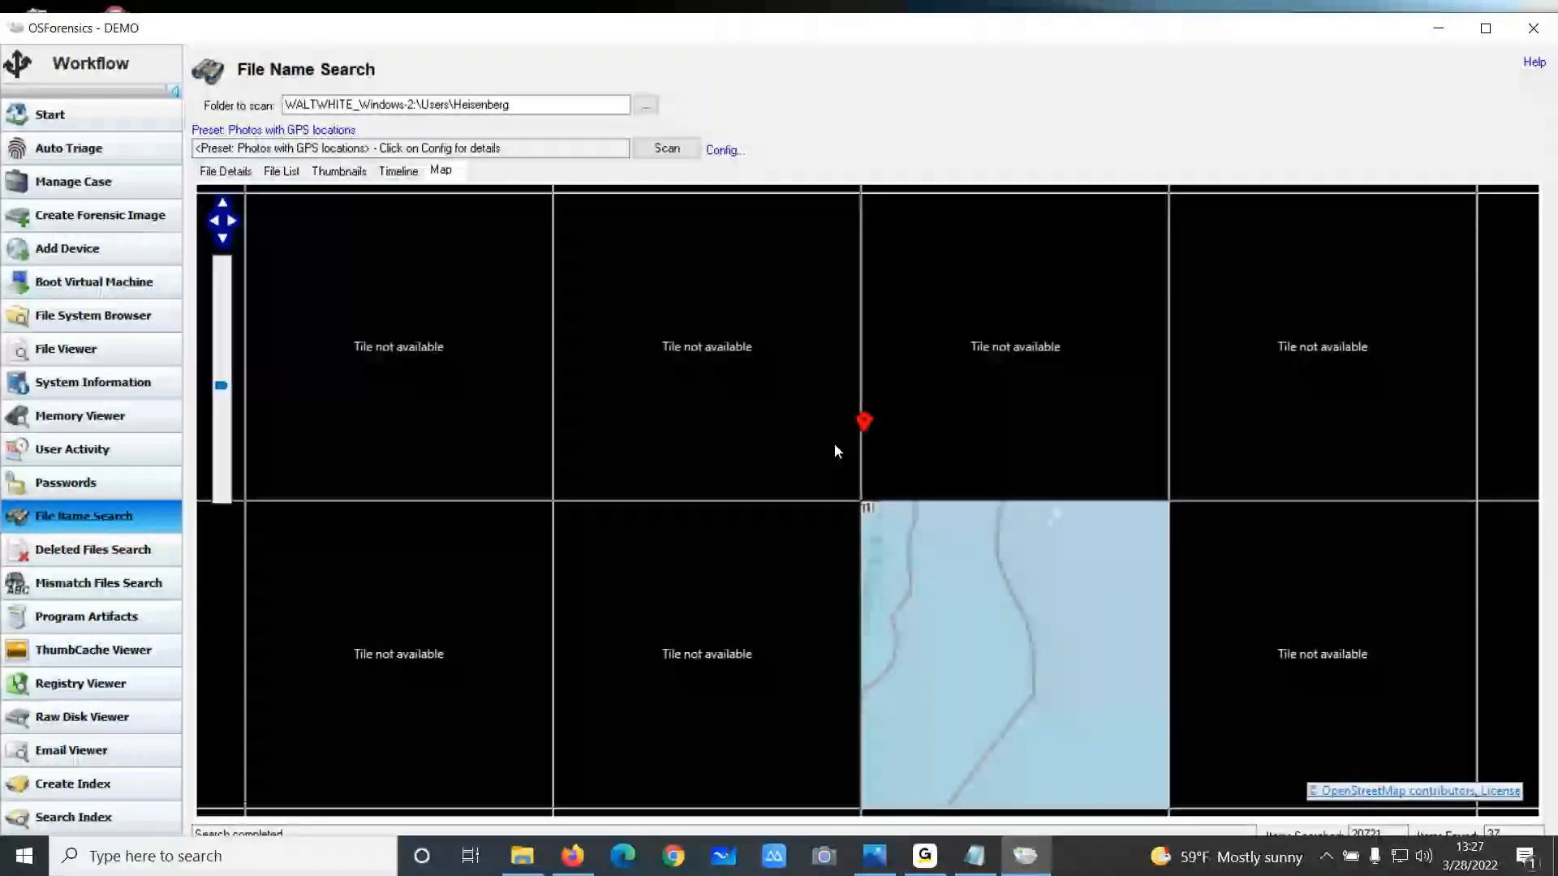
{"action": "scroll", "coordinate": [823, 439], "scroll_direction": "down", "scroll_amount": 2}
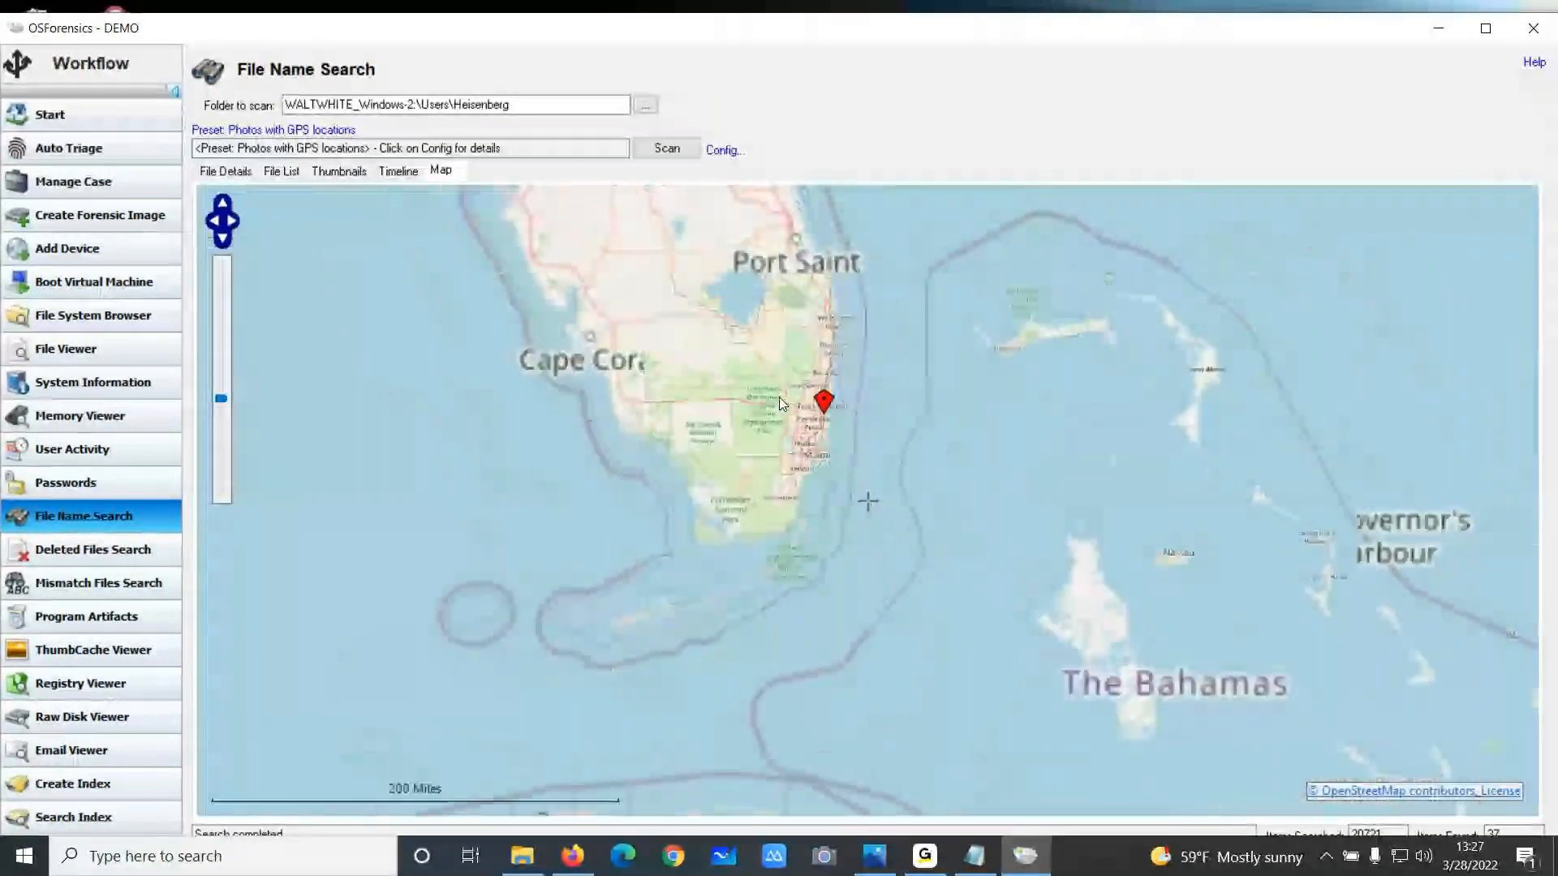
{"action": "scroll", "coordinate": [803, 552], "scroll_direction": "down", "scroll_amount": 2}
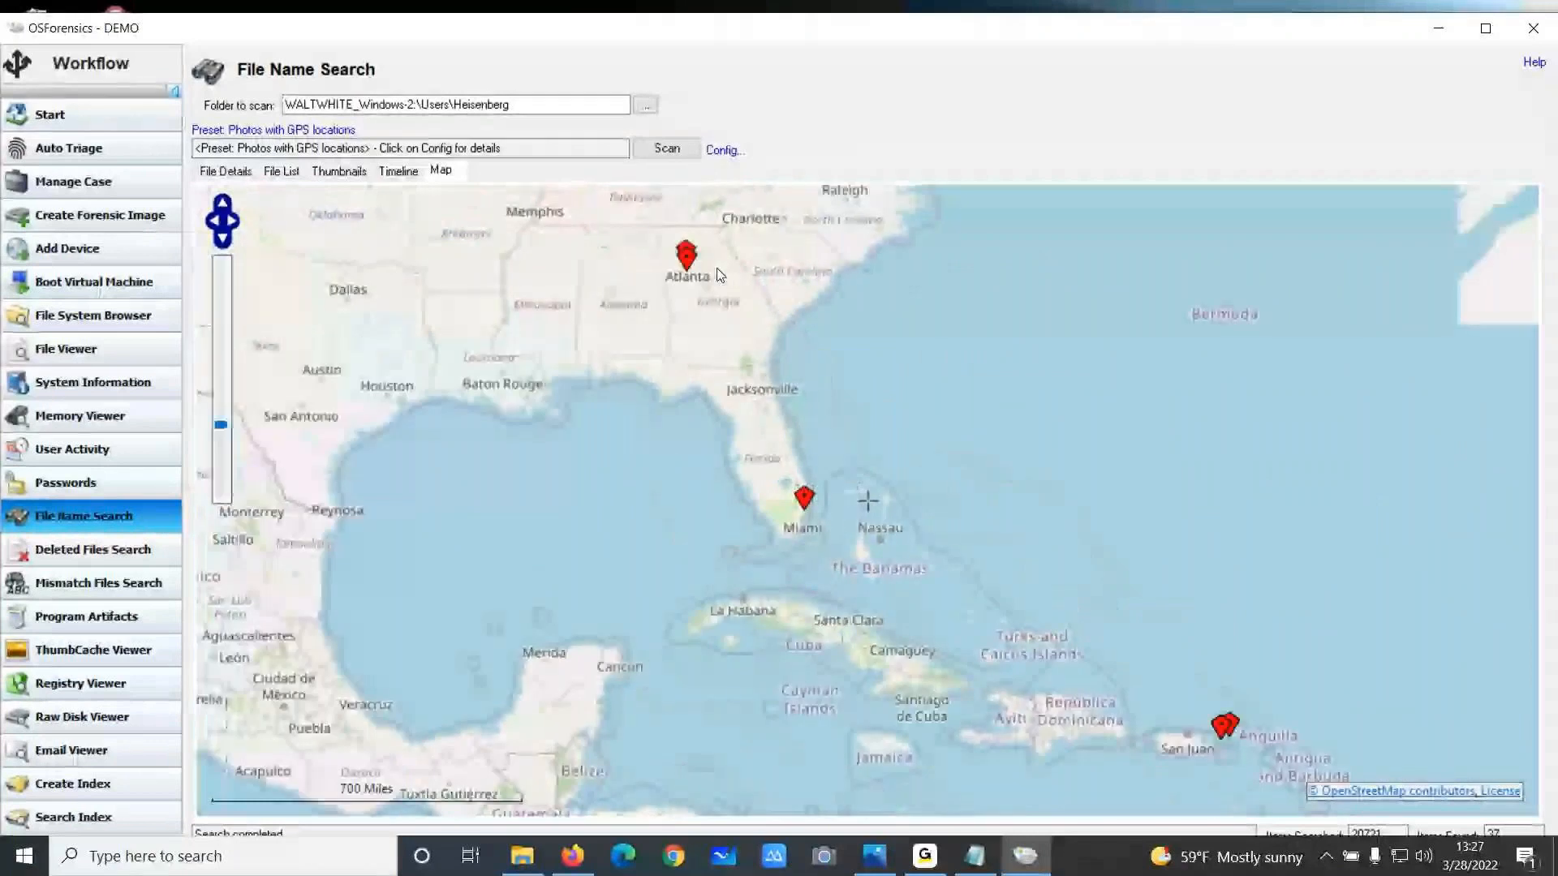
{"action": "left_click_drag", "start_coordinate": [717, 269], "coordinate": [750, 402]}
{"action": "scroll", "coordinate": [752, 408], "scroll_direction": "up", "scroll_amount": 3}
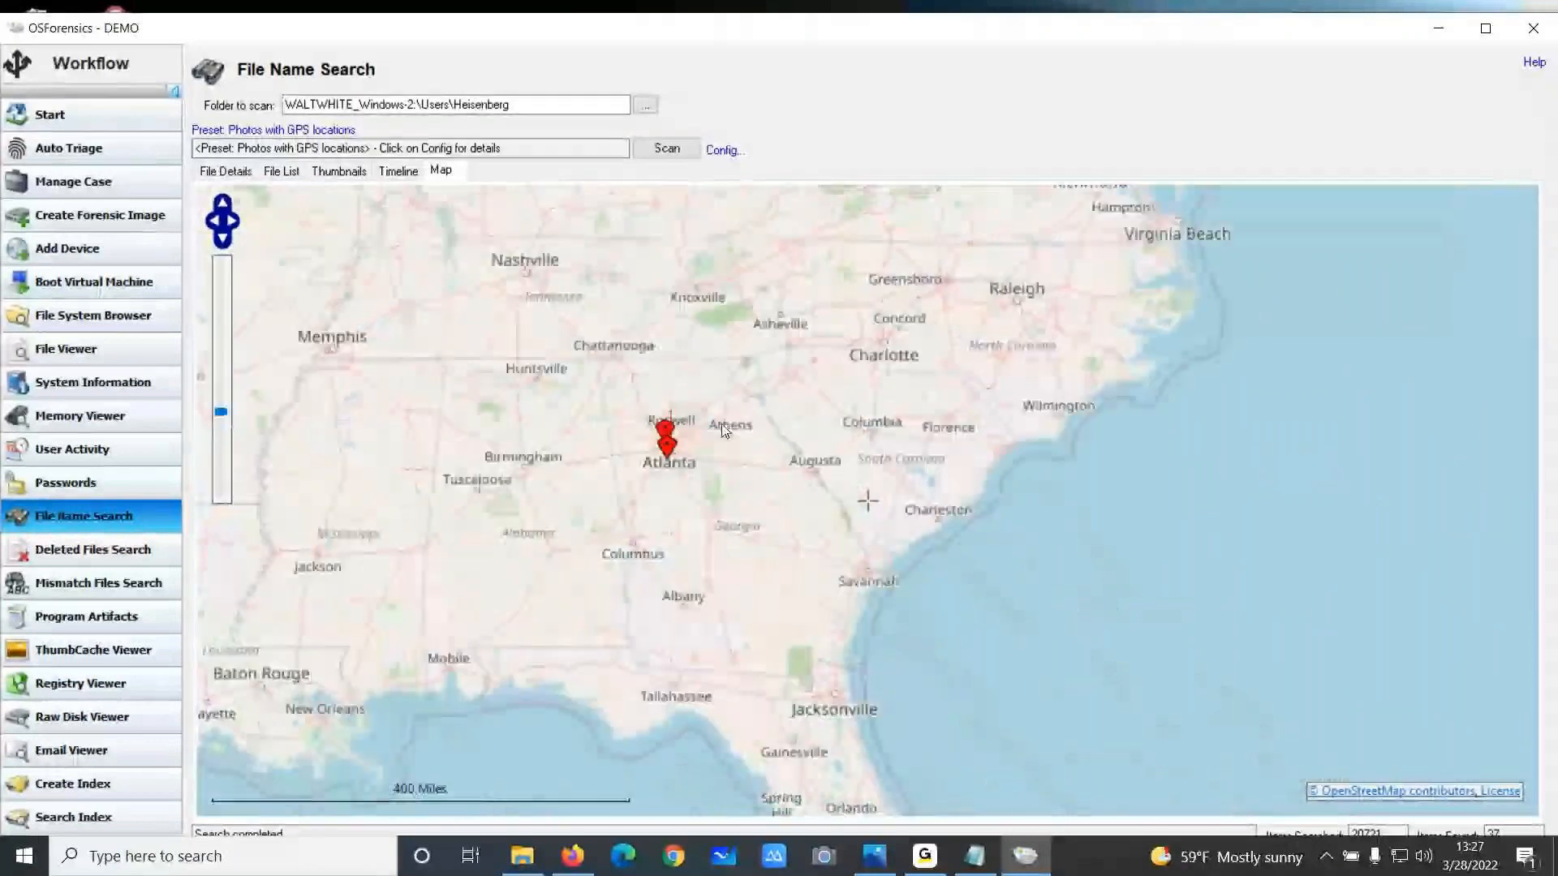
{"action": "mouse_move", "coordinate": [610, 452]}
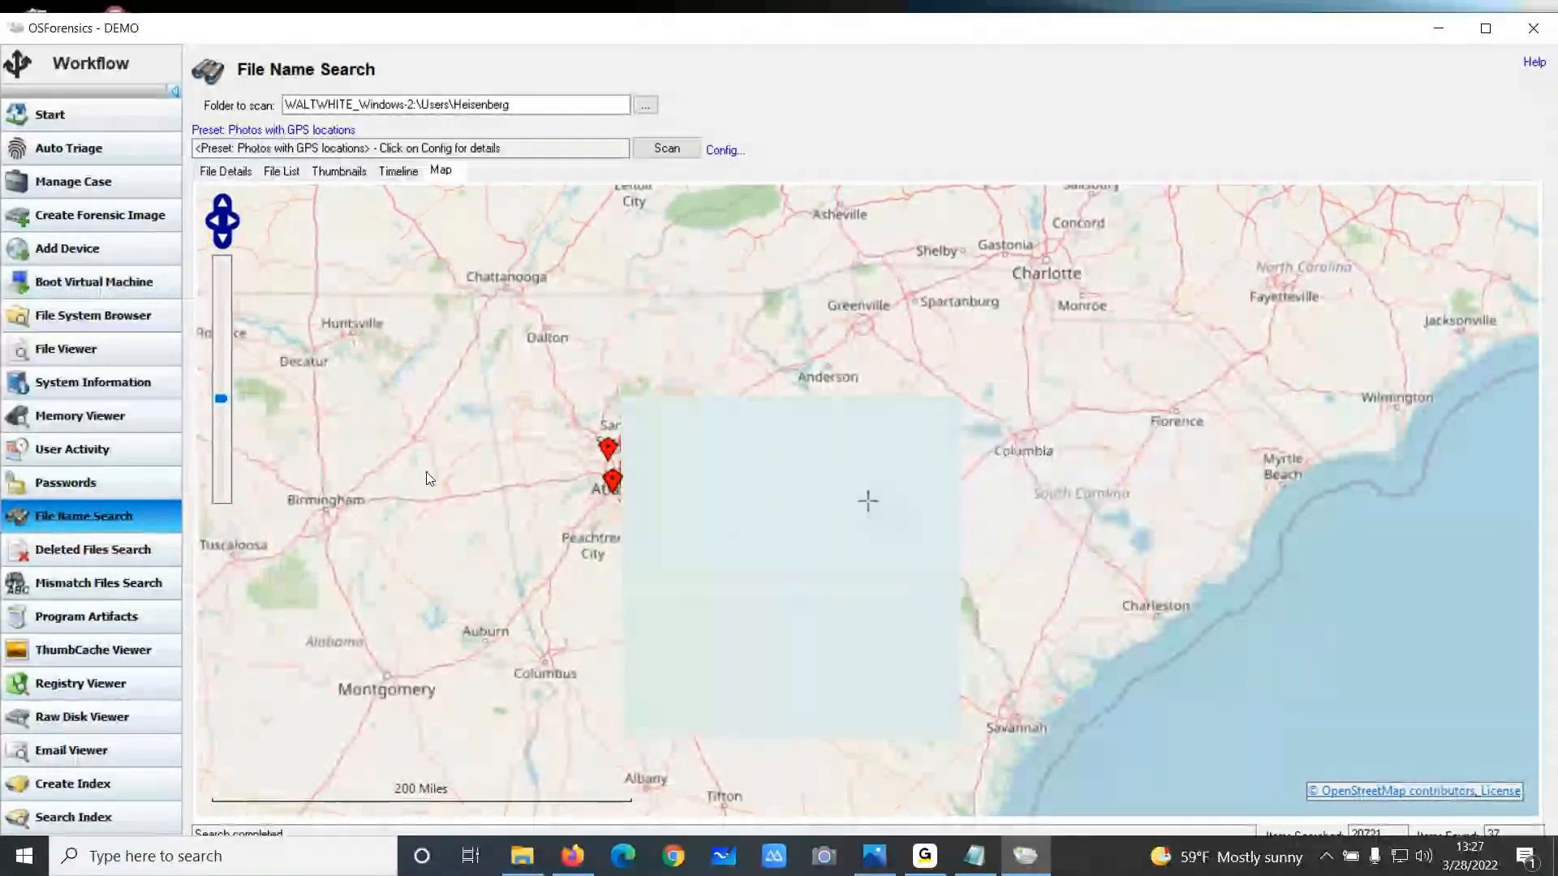
{"action": "scroll", "coordinate": [430, 479], "scroll_direction": "down", "scroll_amount": 2}
{"action": "left_click_drag", "start_coordinate": [401, 489], "coordinate": [726, 502]}
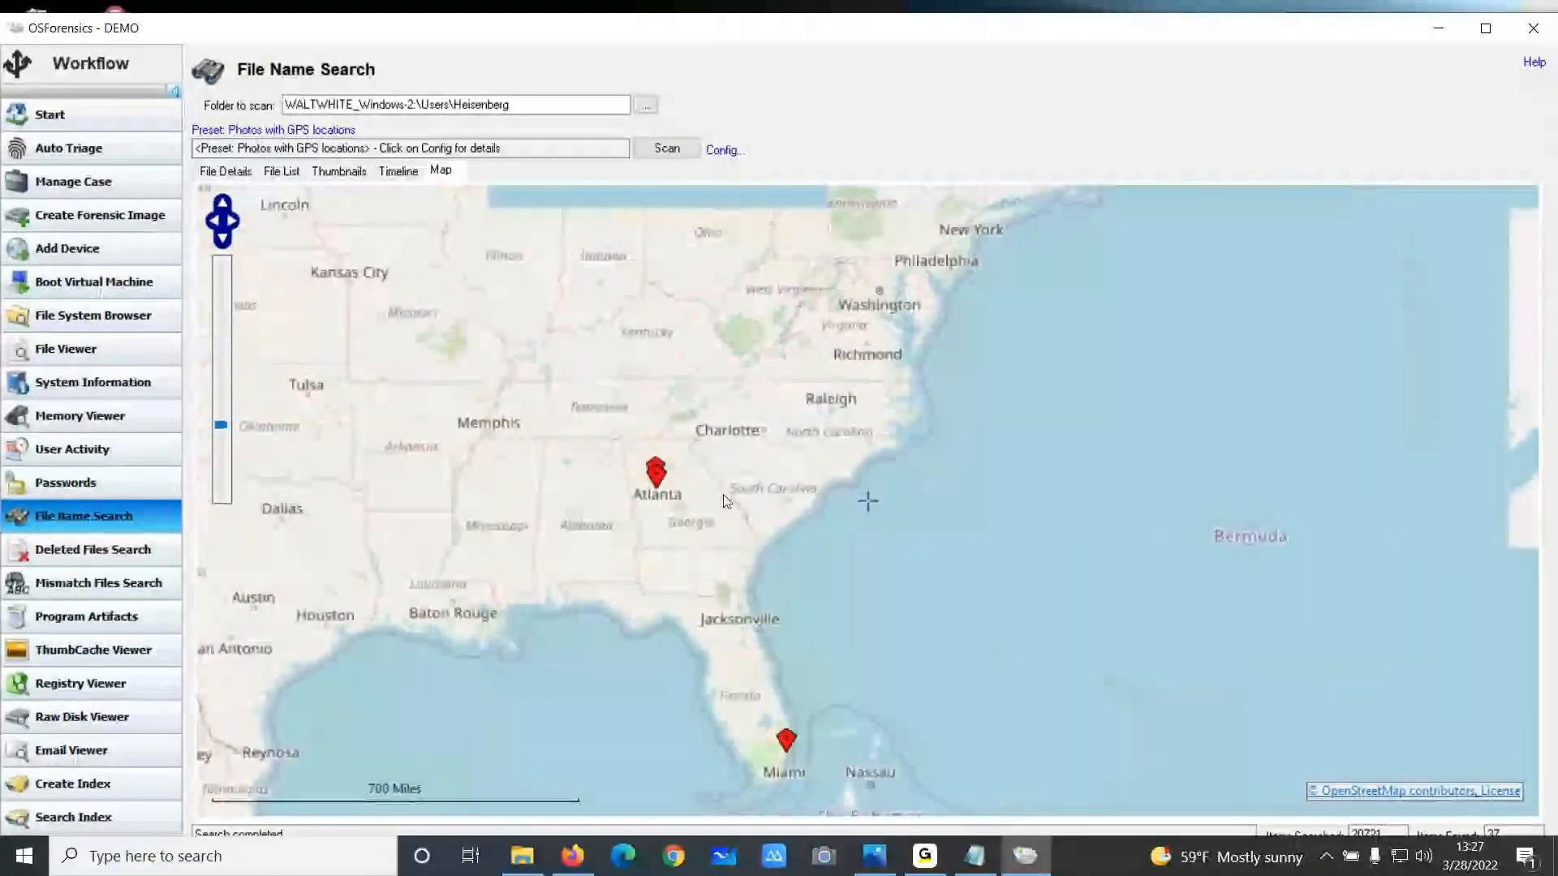
{"action": "scroll", "coordinate": [474, 517], "scroll_direction": "down", "scroll_amount": 2}
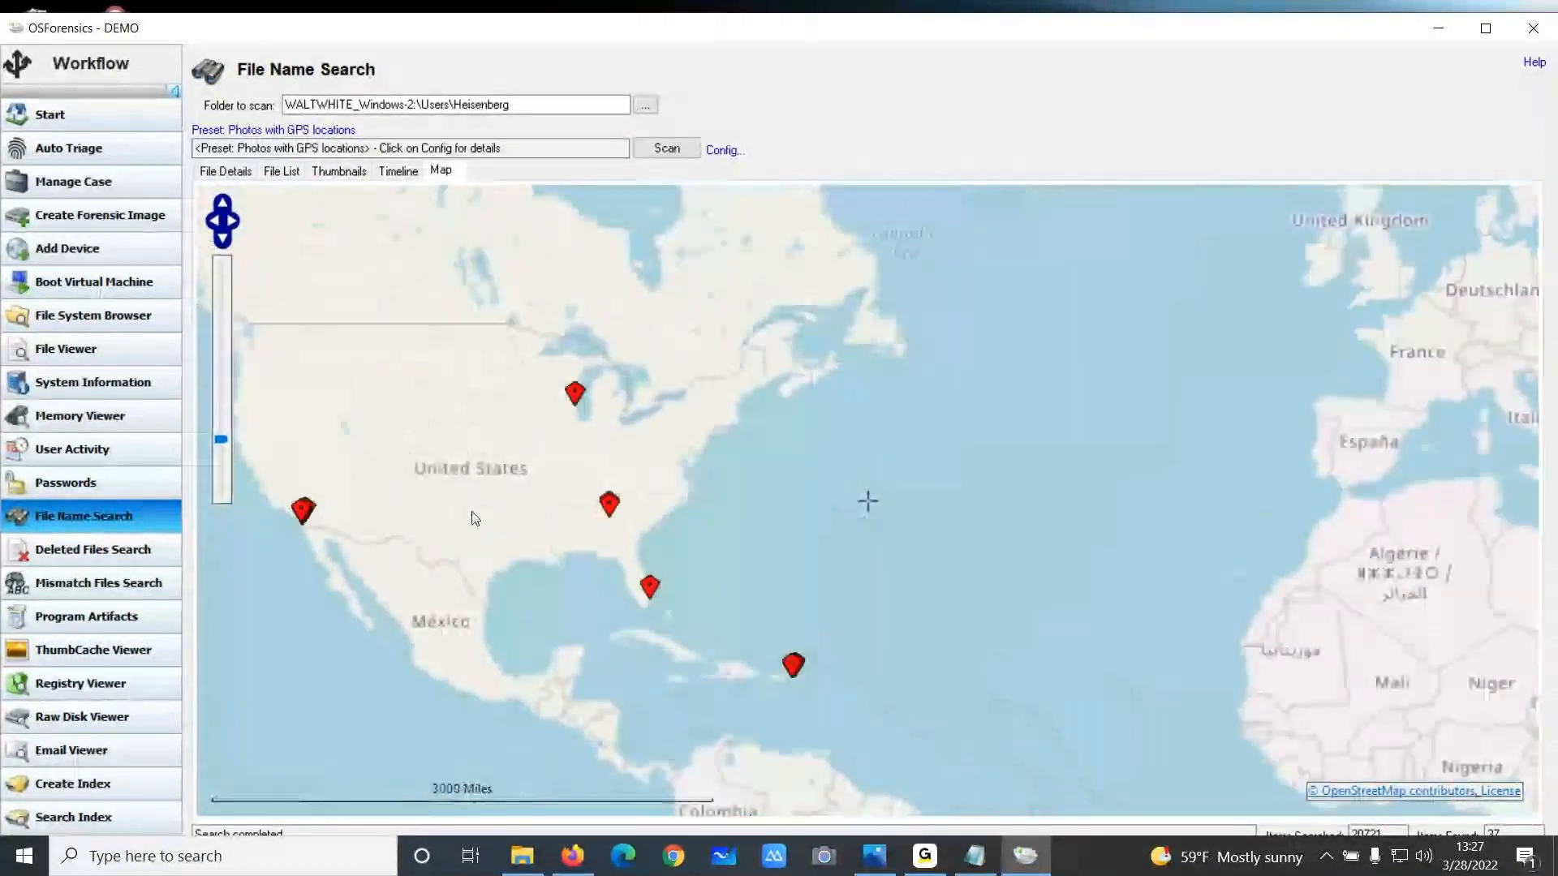
{"action": "scroll", "coordinate": [526, 513], "scroll_direction": "down", "scroll_amount": 1}
{"action": "left_click_drag", "start_coordinate": [526, 513], "coordinate": [619, 523]}
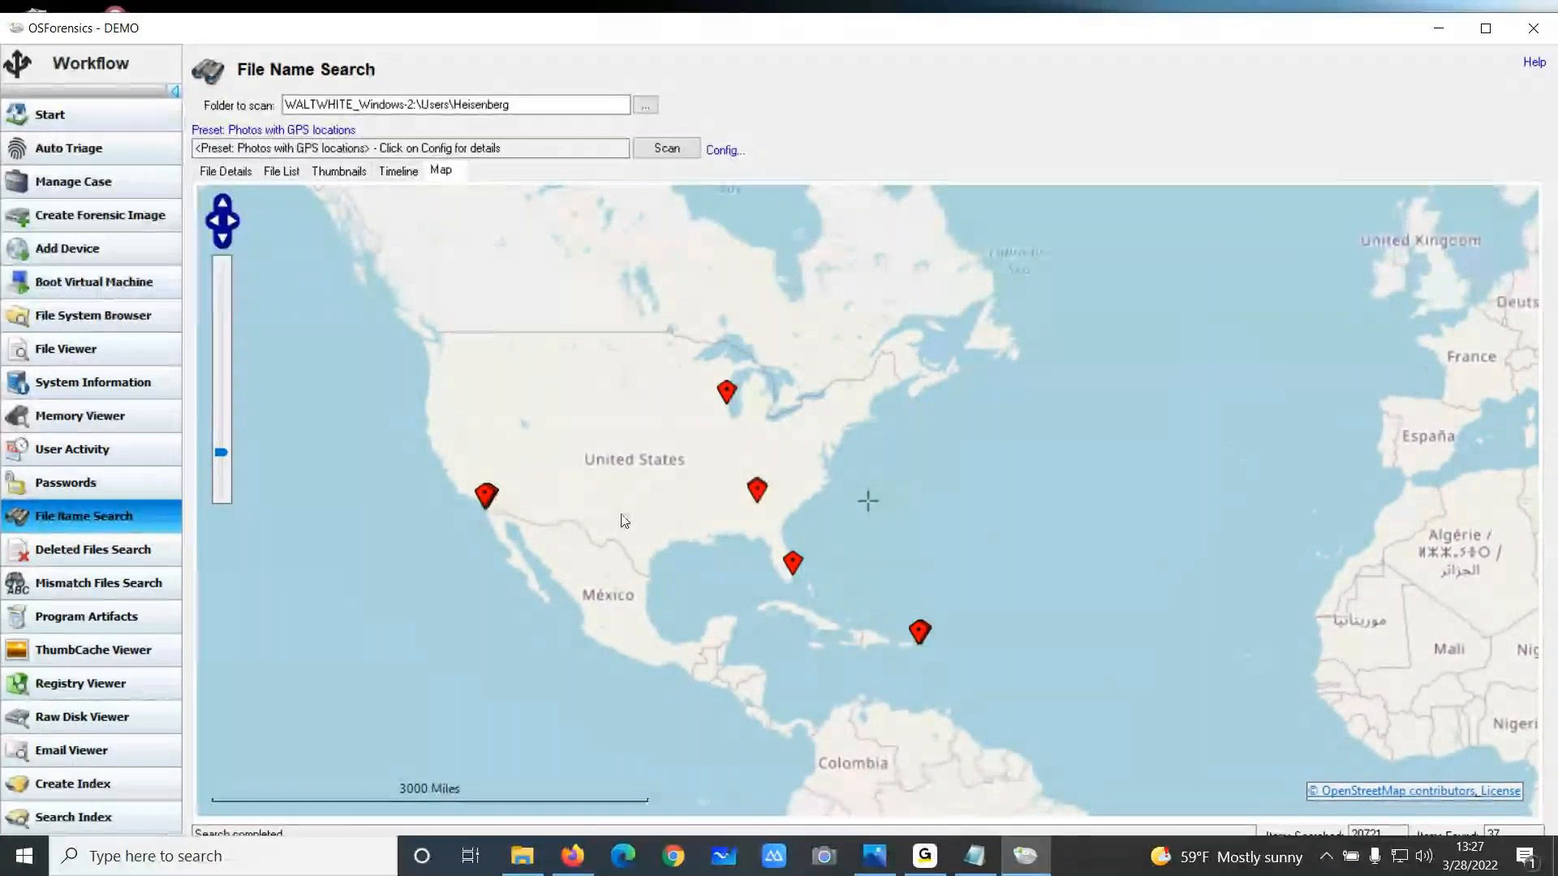
{"action": "left_click", "coordinate": [729, 150]}
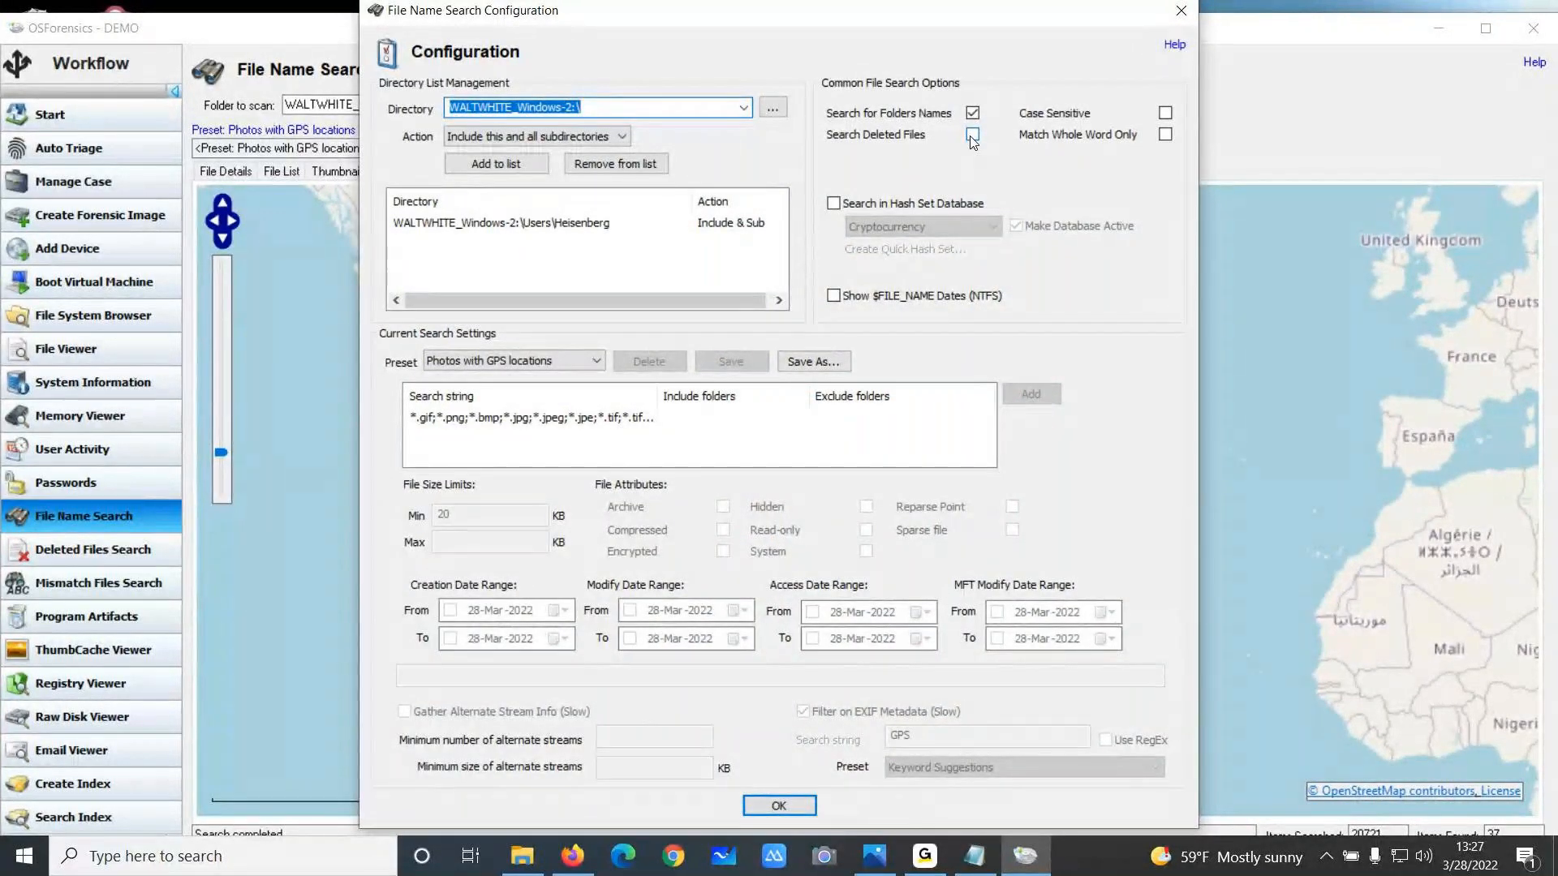
{"action": "left_click", "coordinate": [1193, 13]}
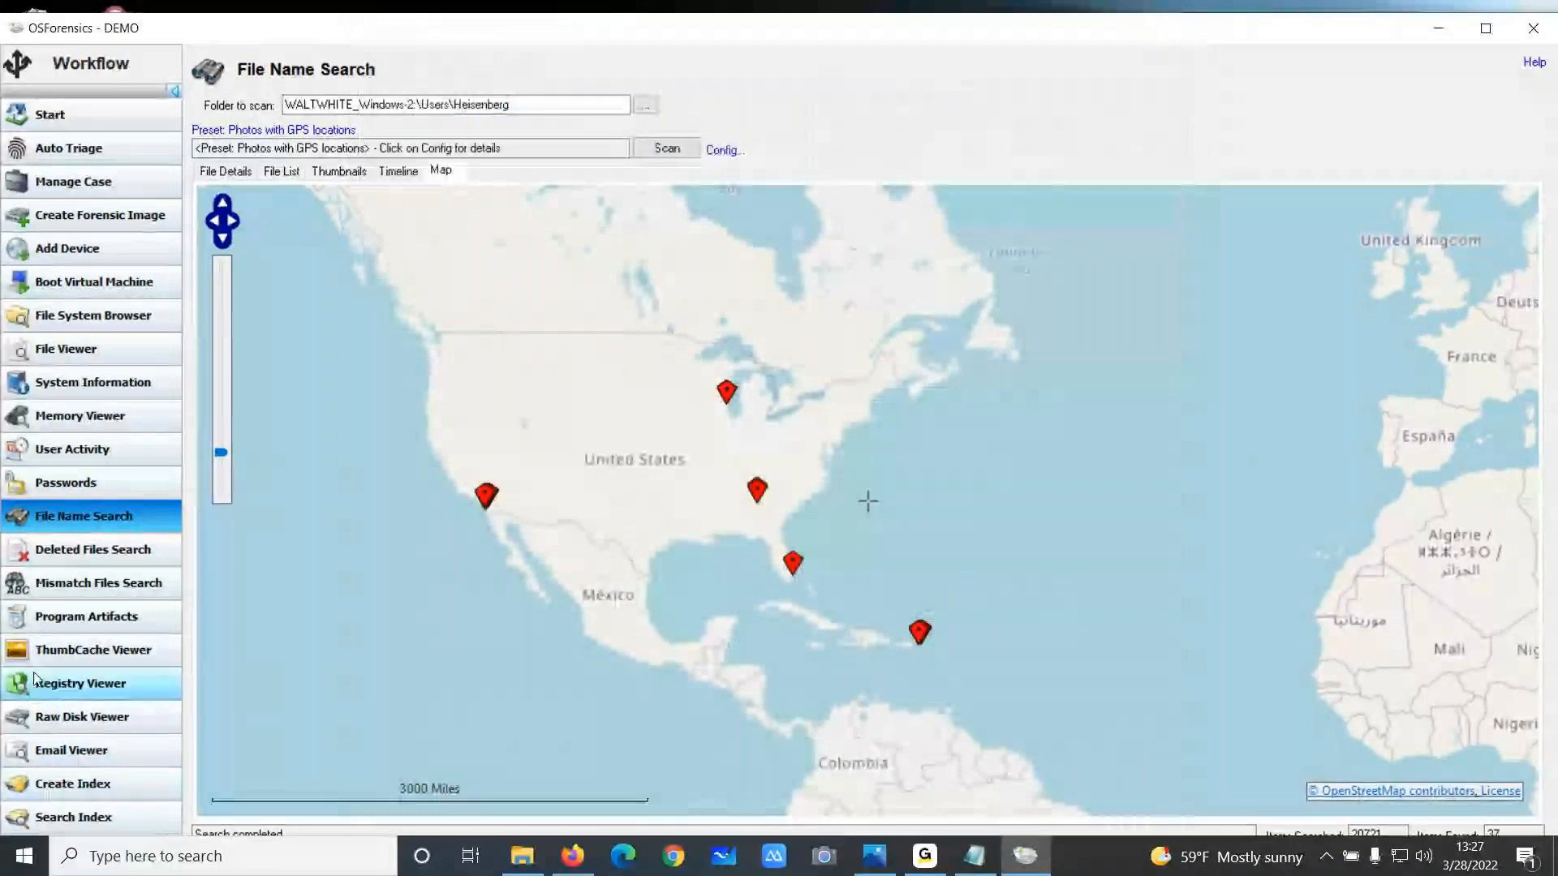
Open Deleted Files Search and set the device to scan to USB_Flash_Drive_1GB-0
{"action": "left_click", "coordinate": [85, 549]}
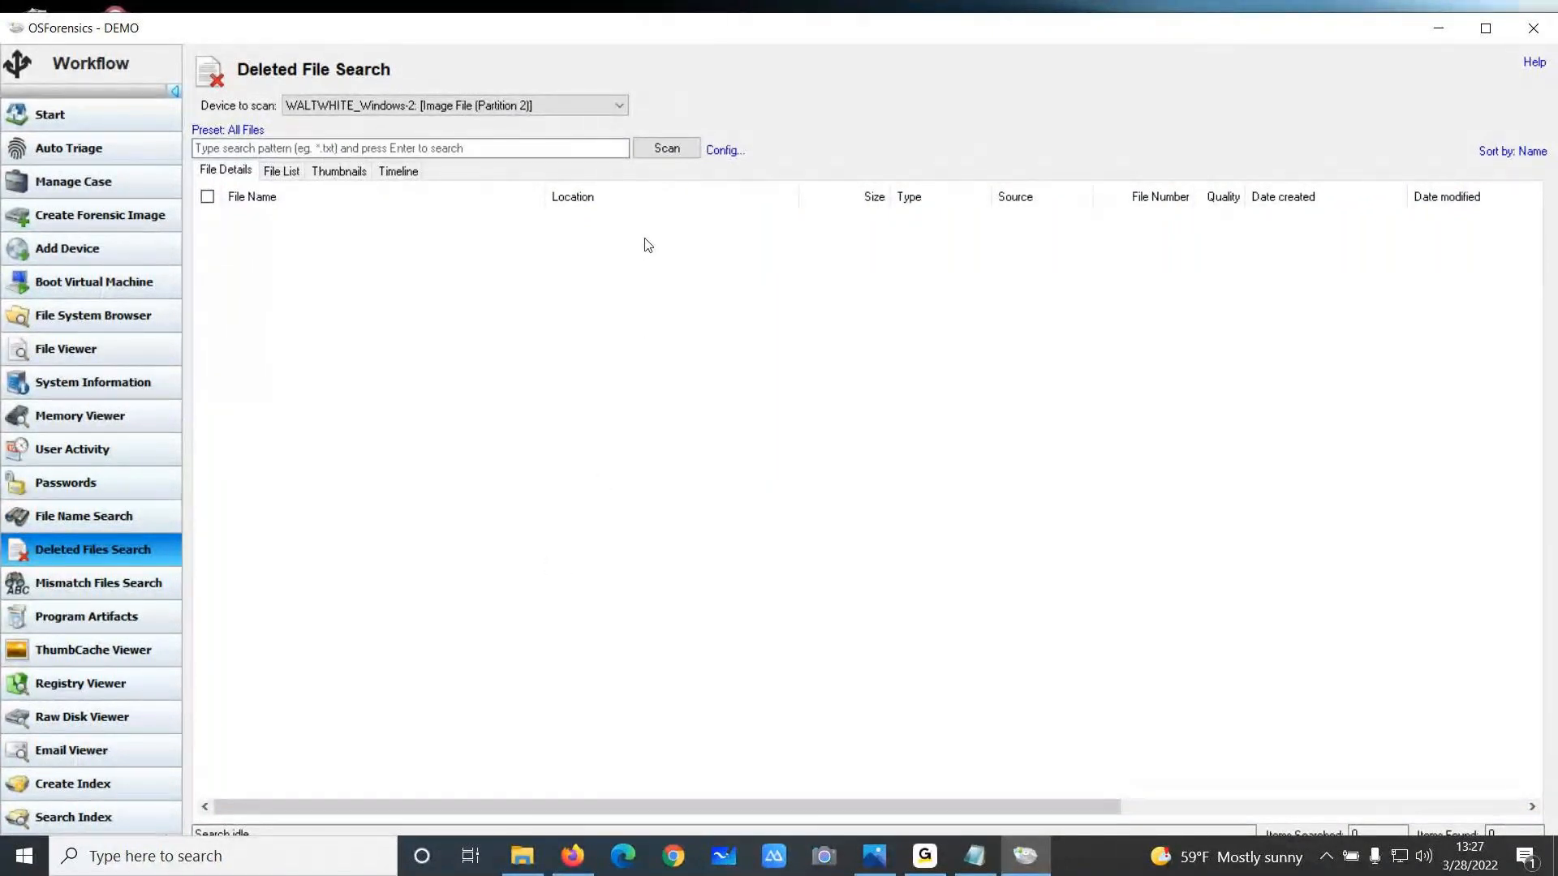
{"action": "left_click", "coordinate": [620, 105]}
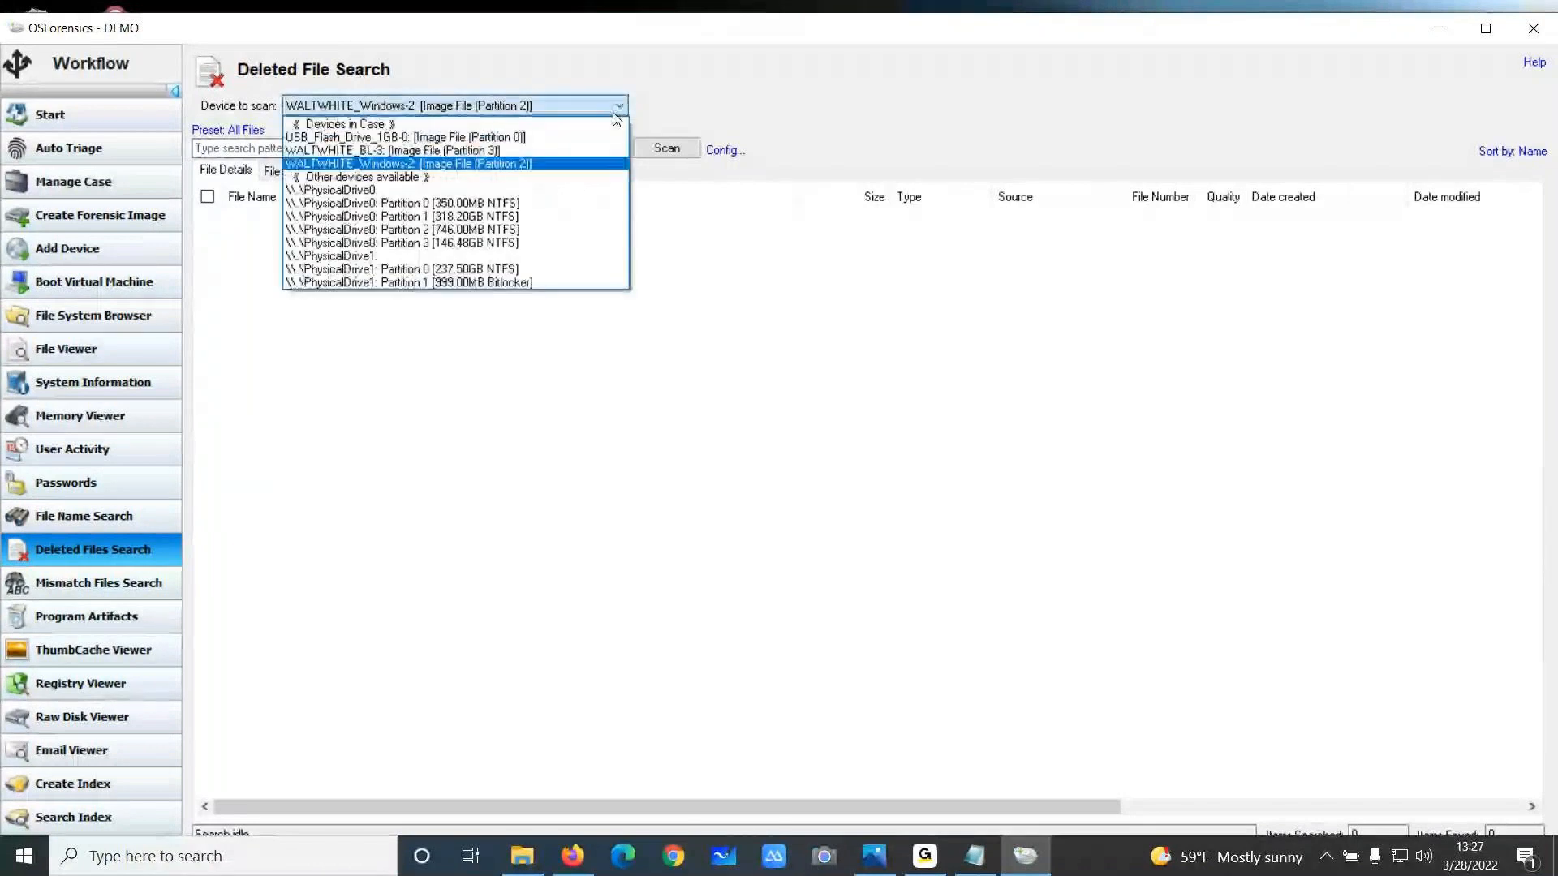
{"action": "left_click", "coordinate": [497, 138]}
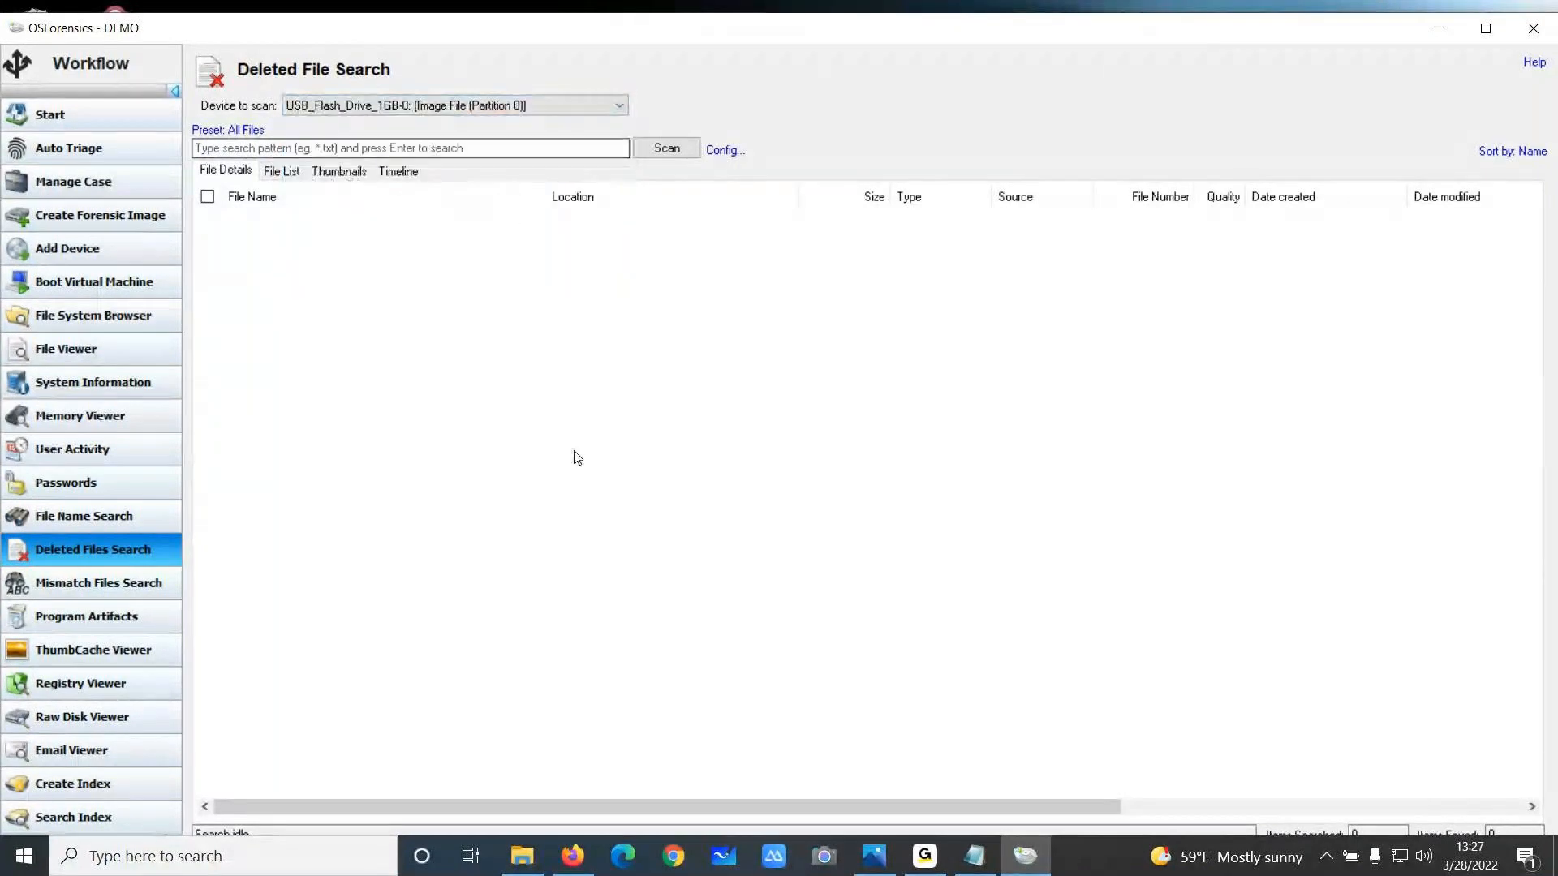
Review the deleted file search configuration with Mediocre quality and scan the USB drive for deleted files
{"action": "left_click", "coordinate": [726, 154]}
{"action": "left_click", "coordinate": [937, 467]}
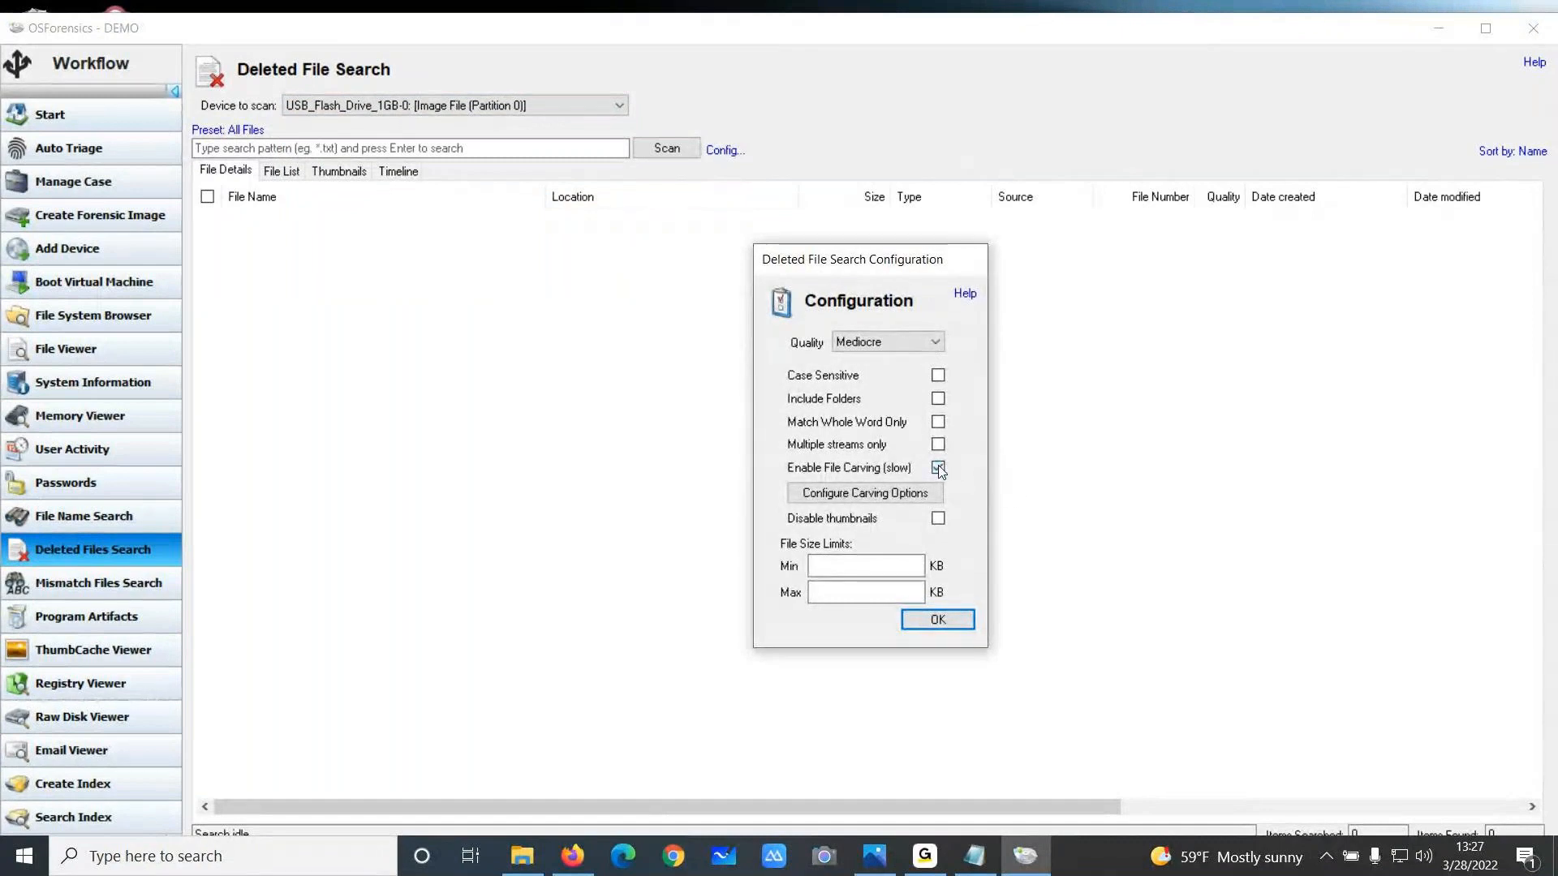
{"action": "left_click_drag", "start_coordinate": [915, 259], "coordinate": [936, 132]}
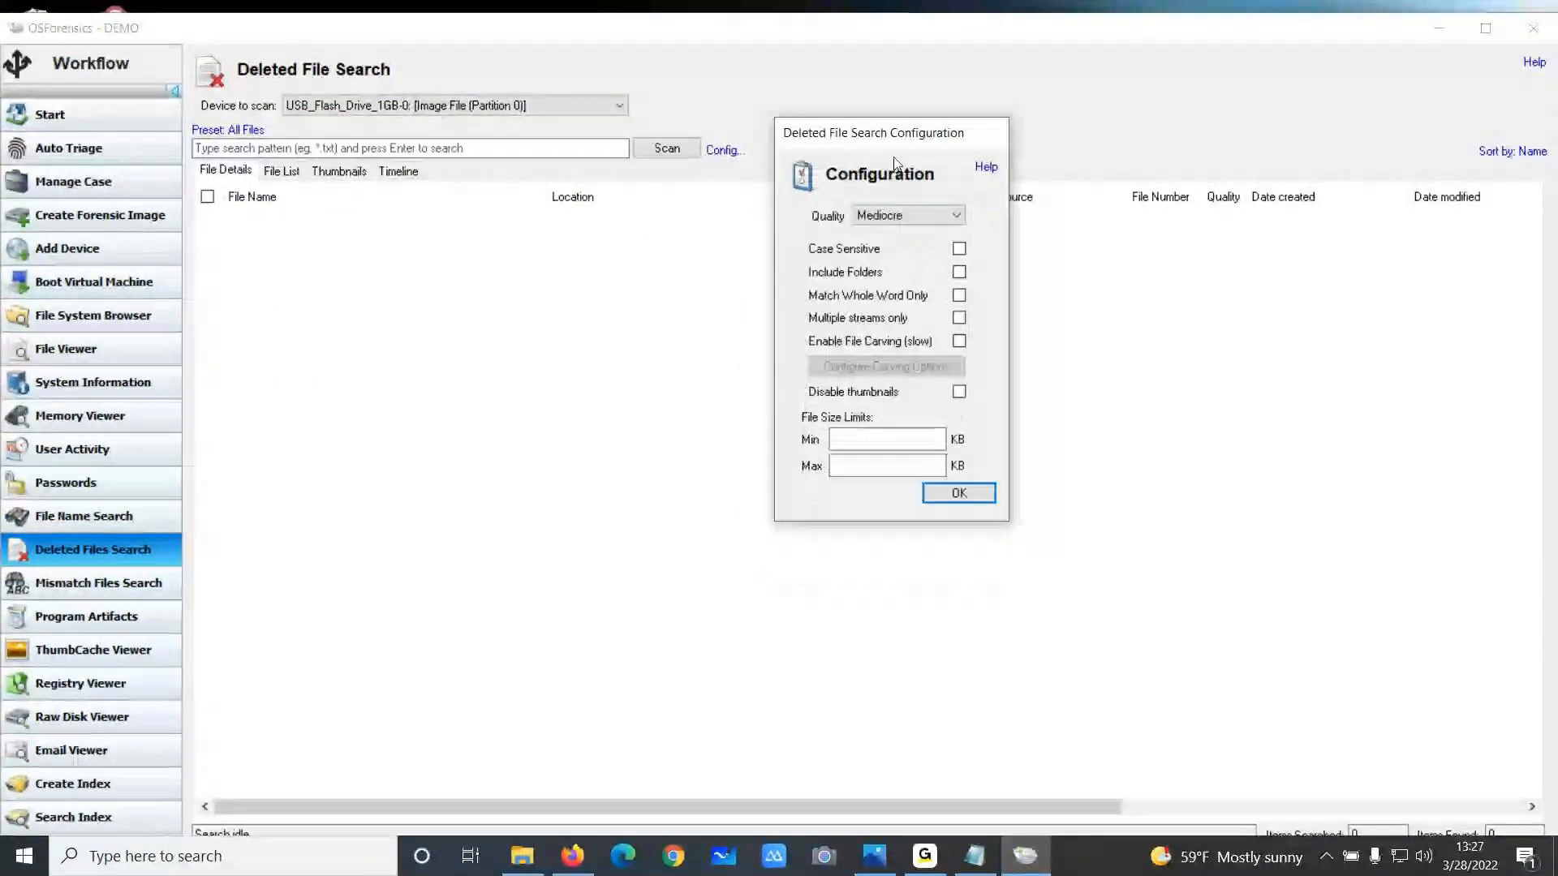
{"action": "left_click", "coordinate": [910, 216]}
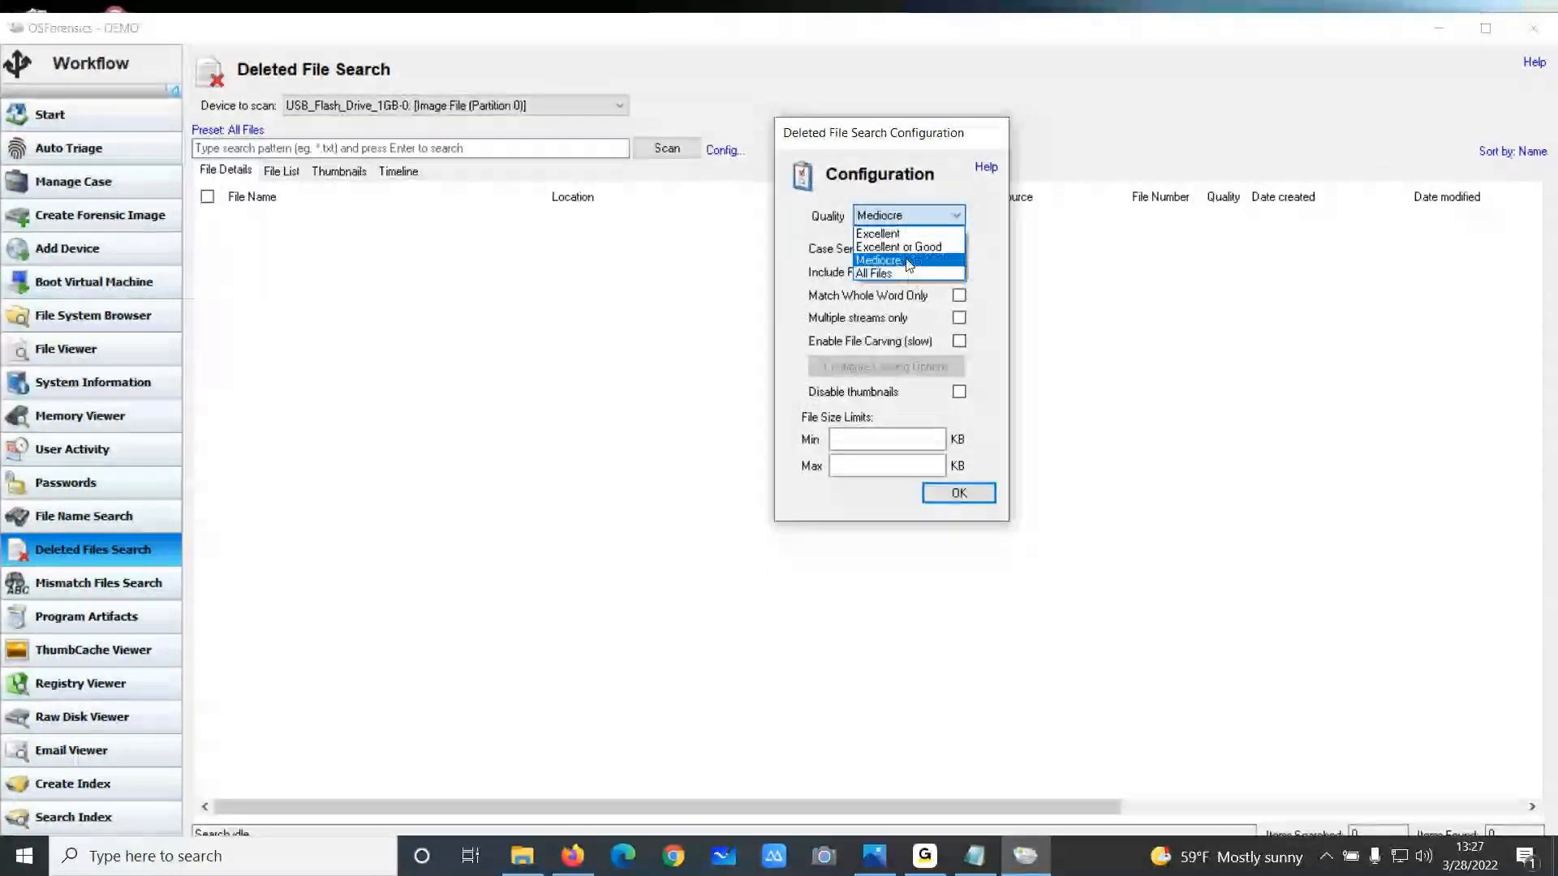
{"action": "left_click", "coordinate": [907, 261]}
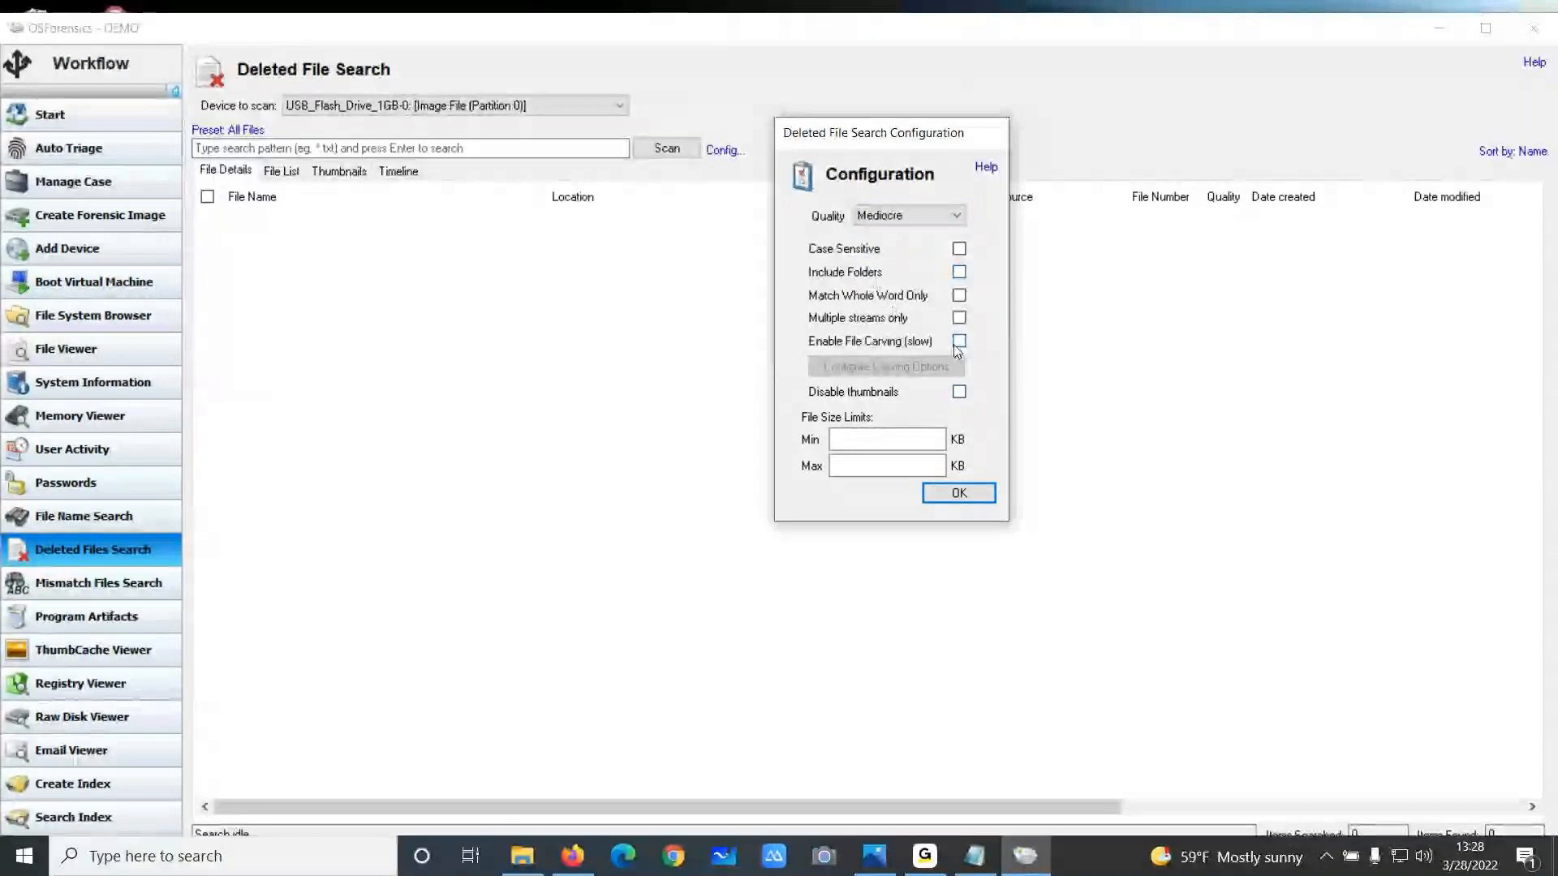
{"action": "left_click", "coordinate": [958, 493]}
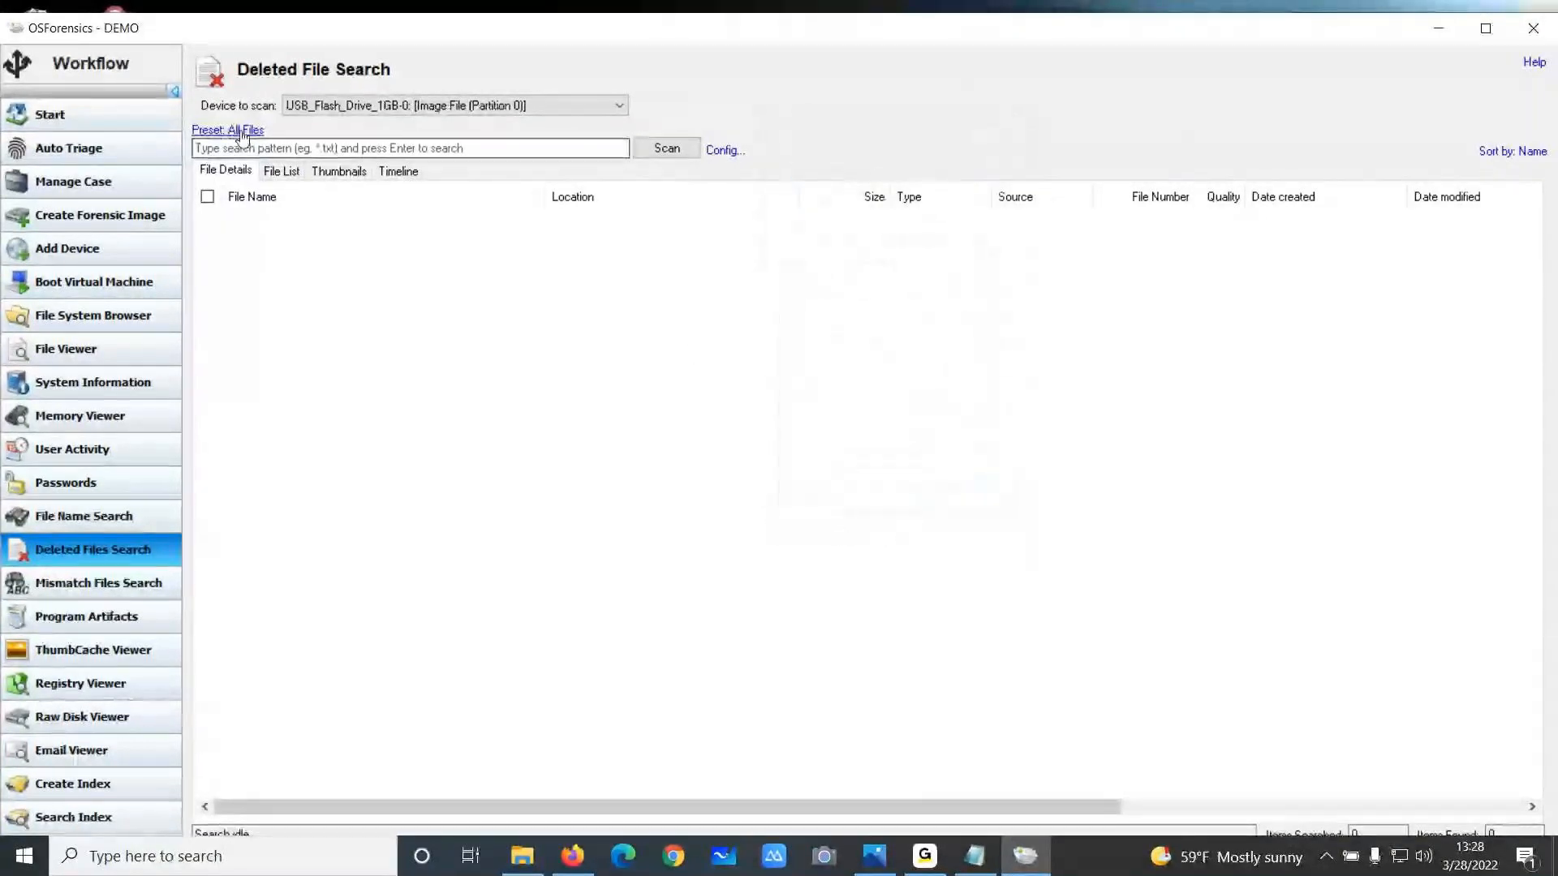
{"action": "left_click", "coordinate": [665, 149]}
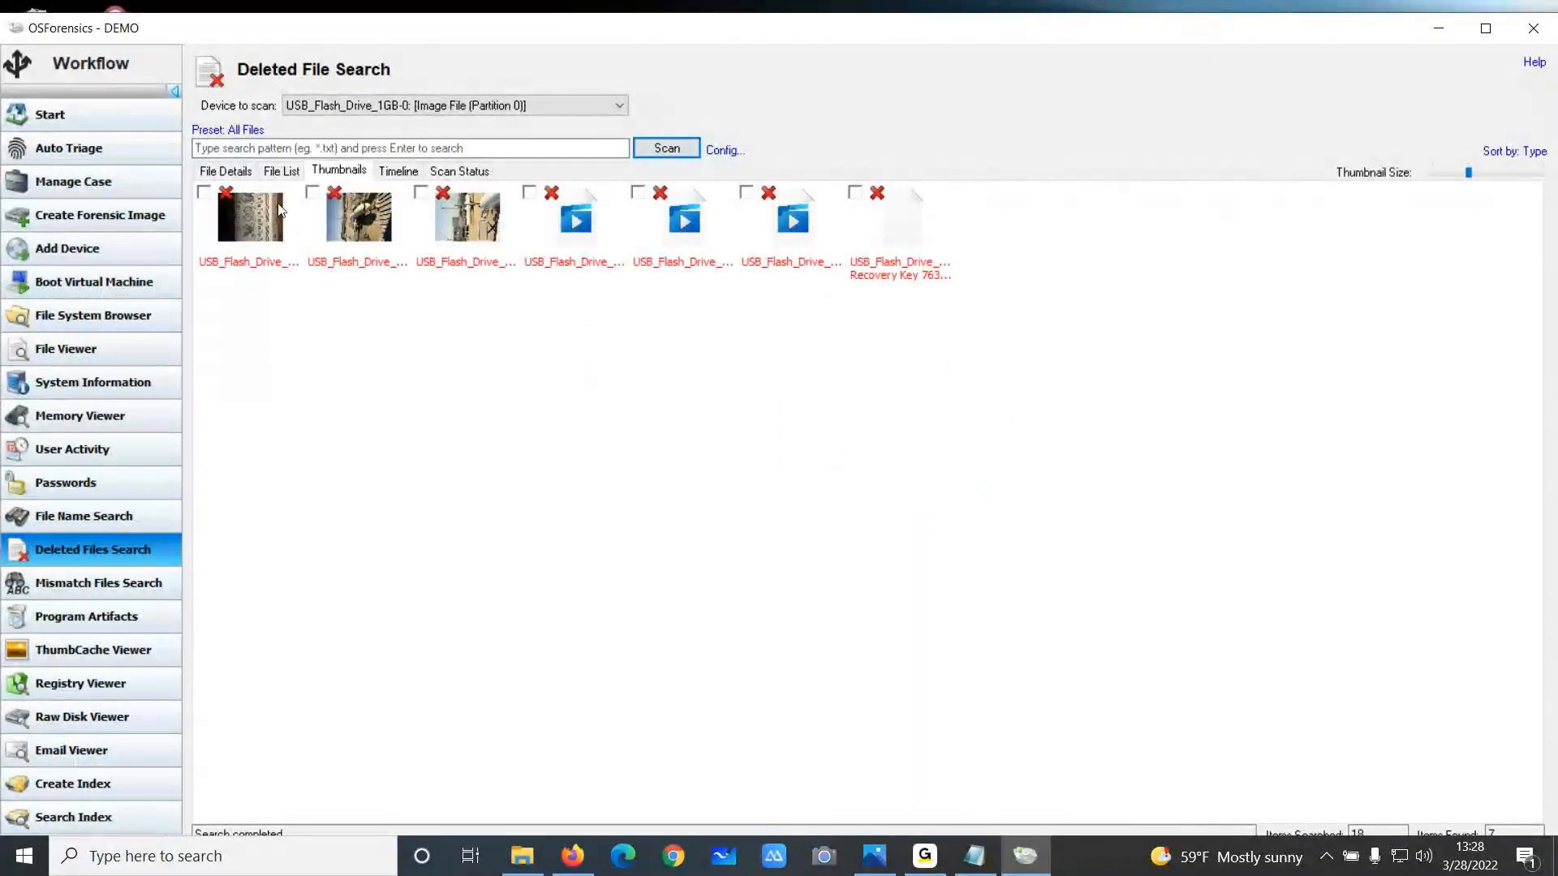
Show the deleted files as a detailed list, widen the file name column and open the BitLocker Recovery Key text file
{"action": "left_click", "coordinate": [243, 173]}
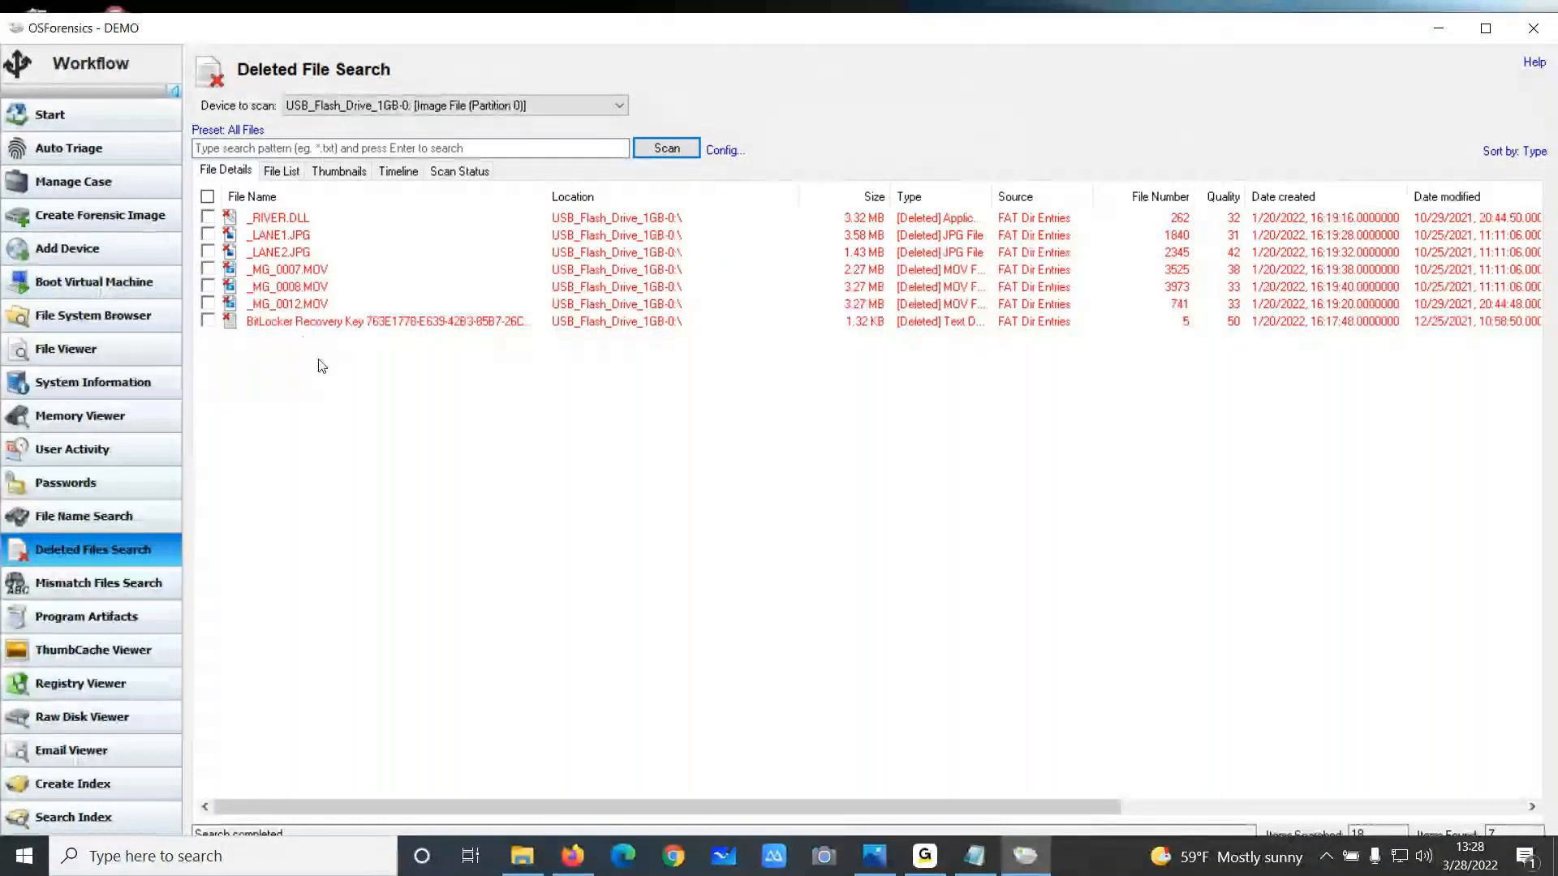
{"action": "left_click", "coordinate": [484, 323]}
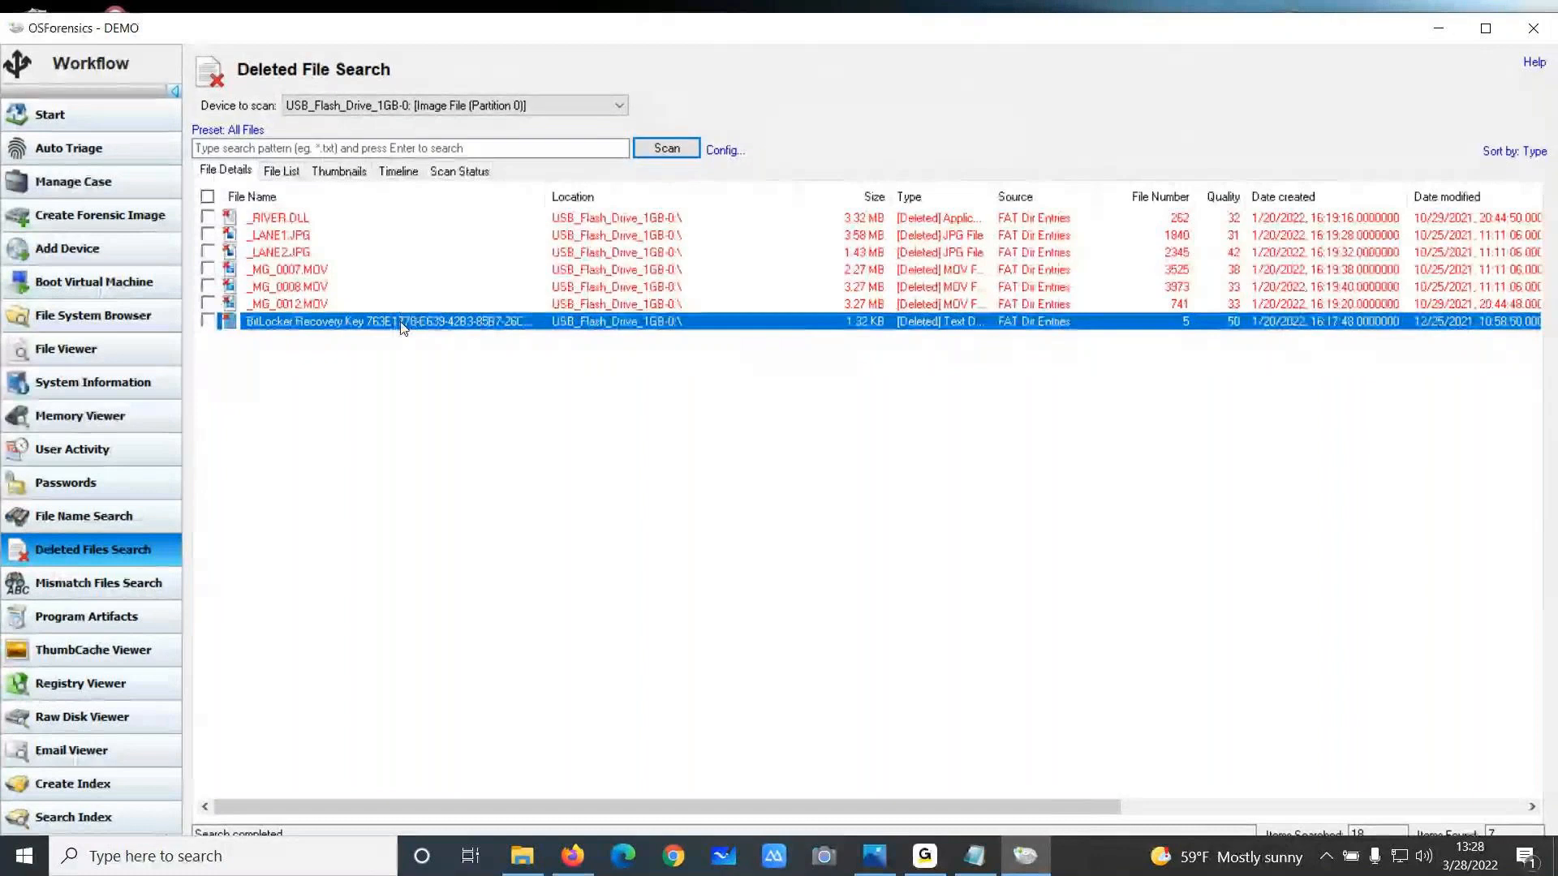
{"action": "double_click", "coordinate": [568, 192]}
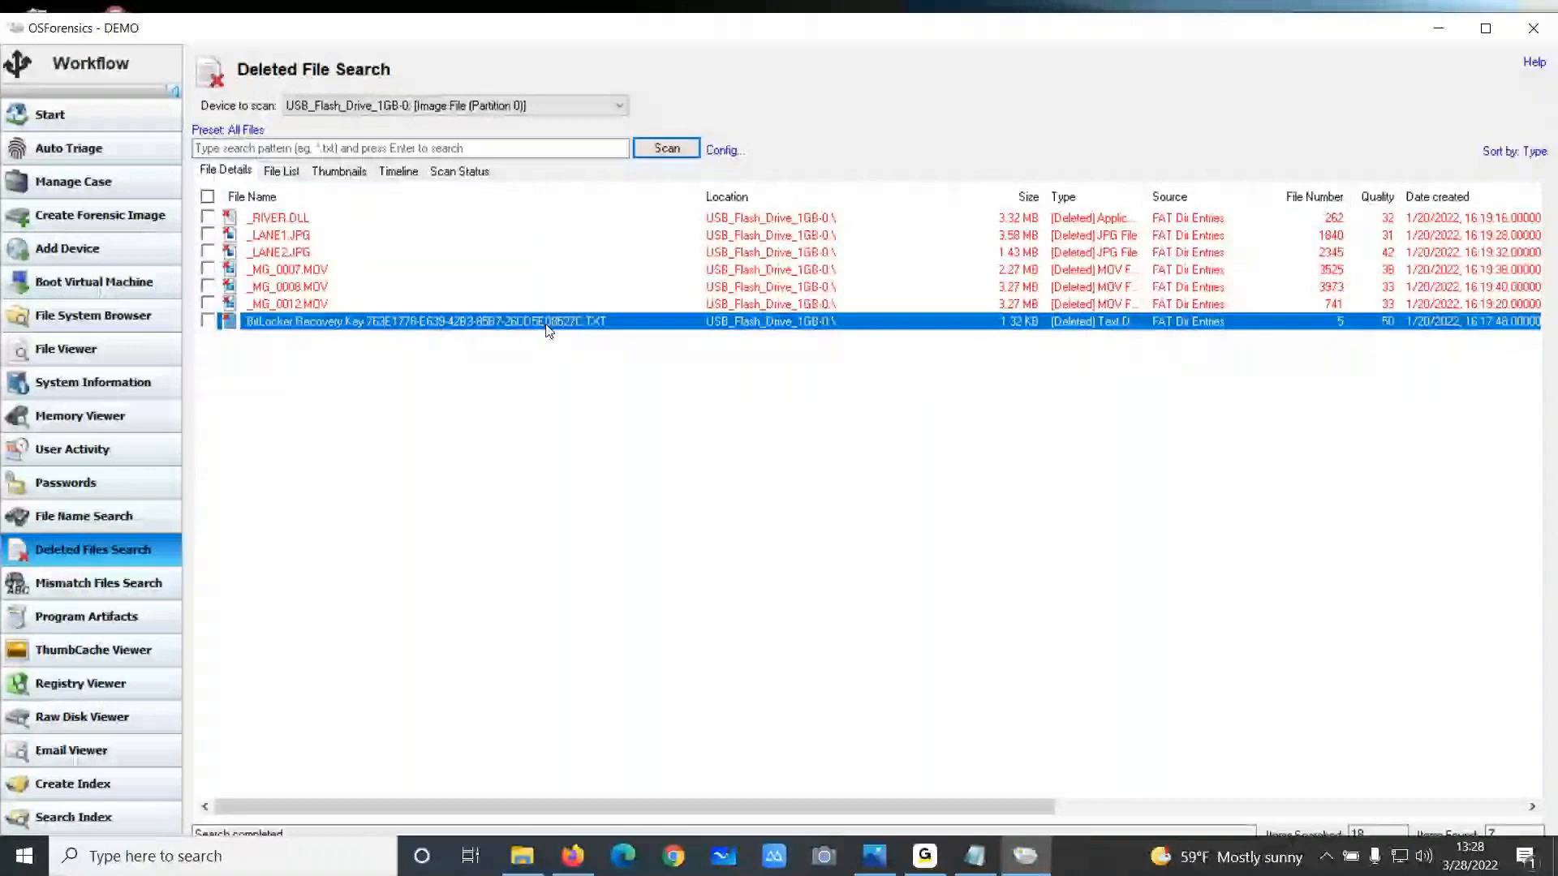
{"action": "double_click", "coordinate": [549, 323]}
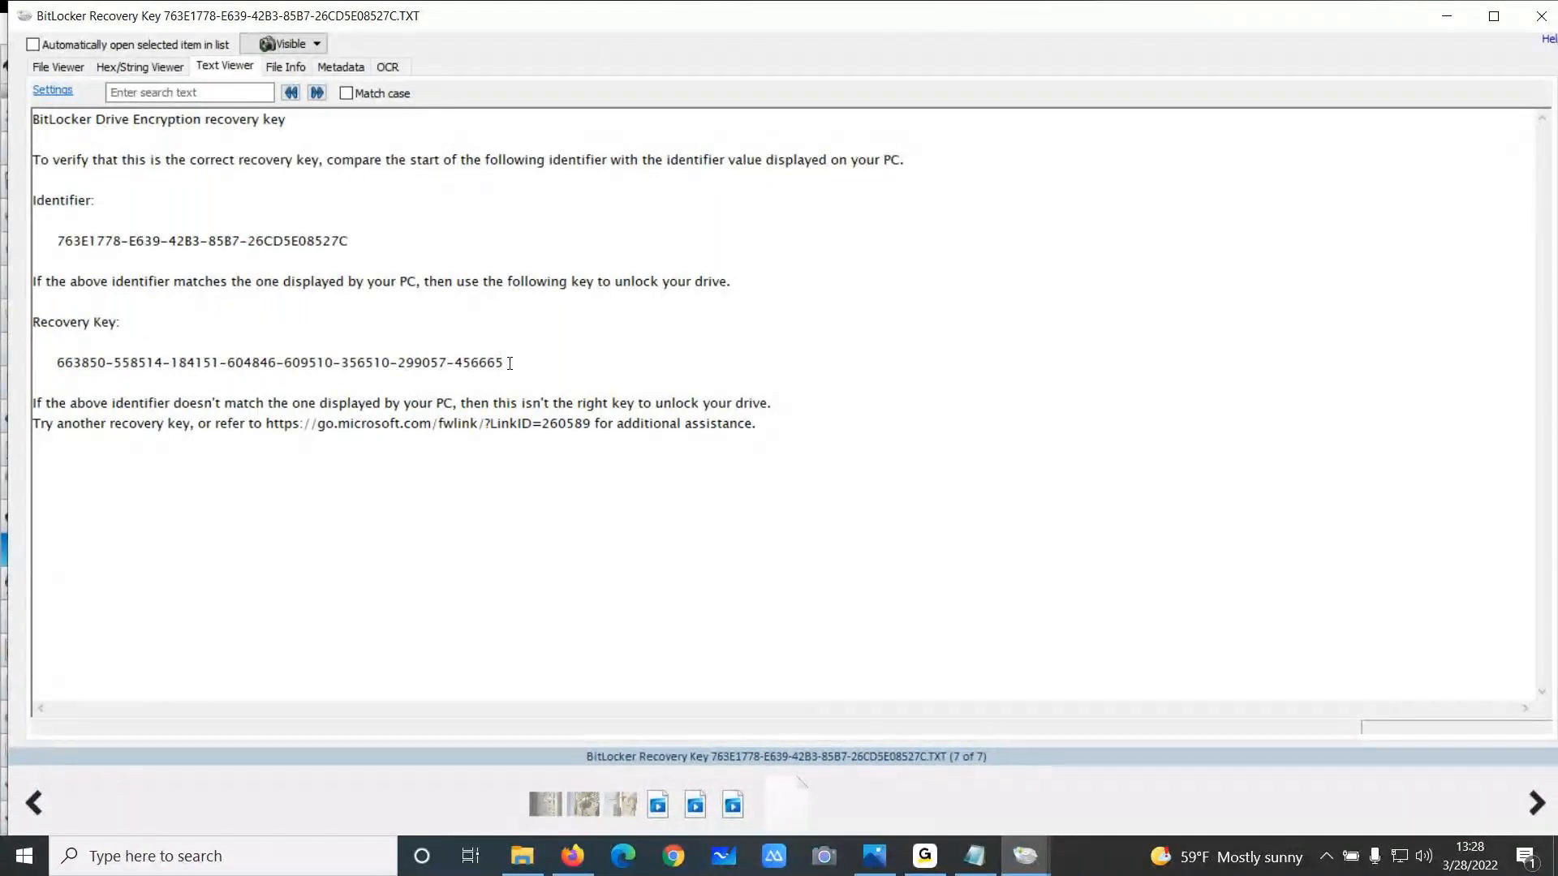
Copy the BitLocker recovery key from the text file and close the viewer
{"action": "left_click_drag", "start_coordinate": [508, 360], "coordinate": [59, 362]}
{"action": "right_click", "coordinate": [74, 362]}
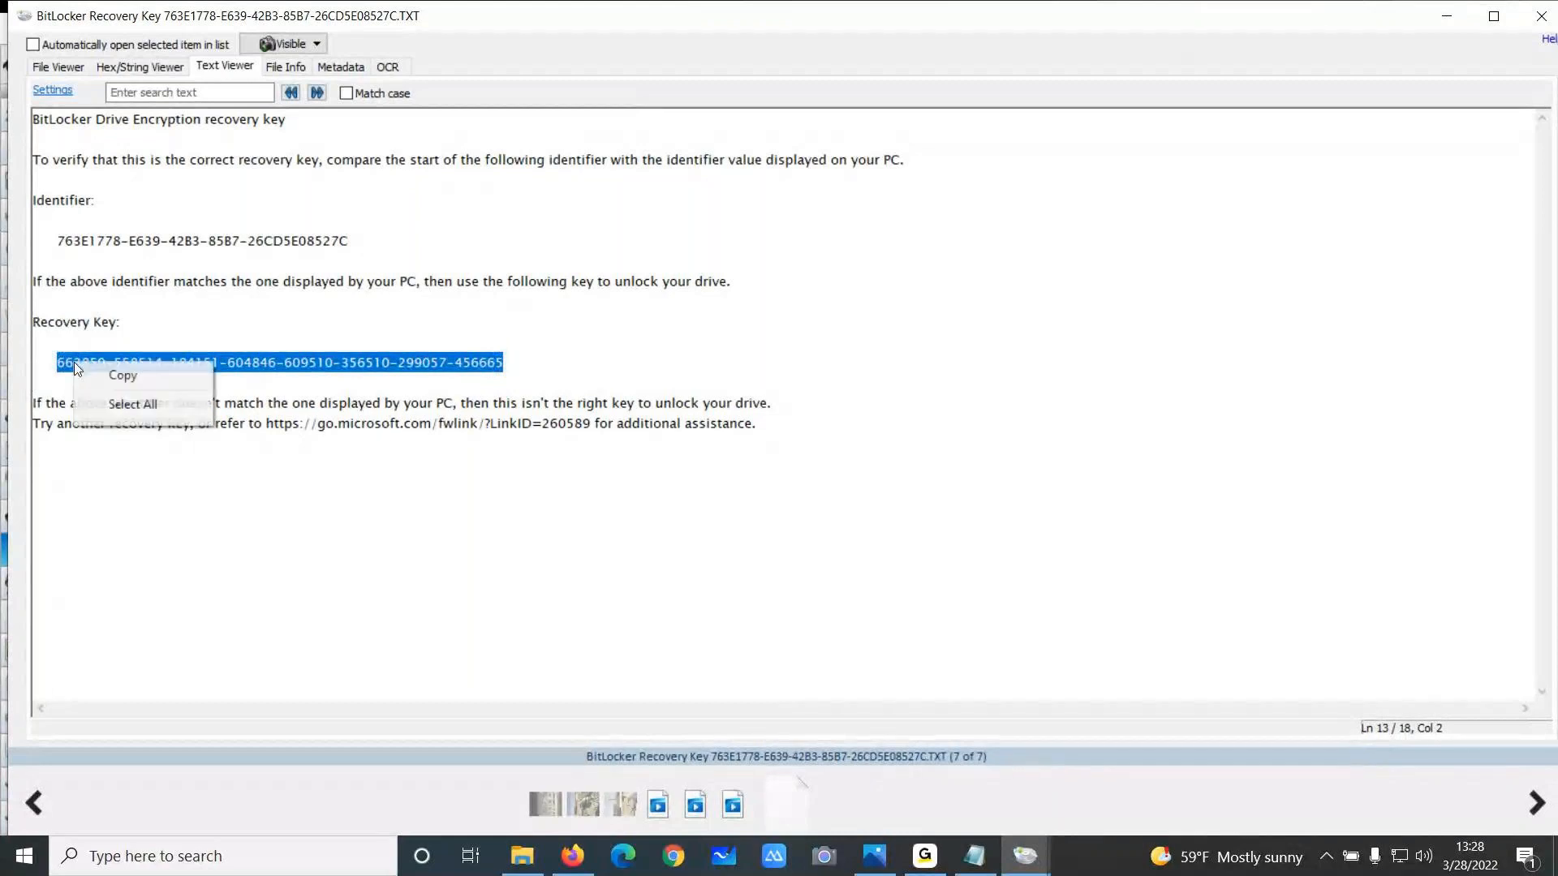
{"action": "left_click", "coordinate": [121, 376]}
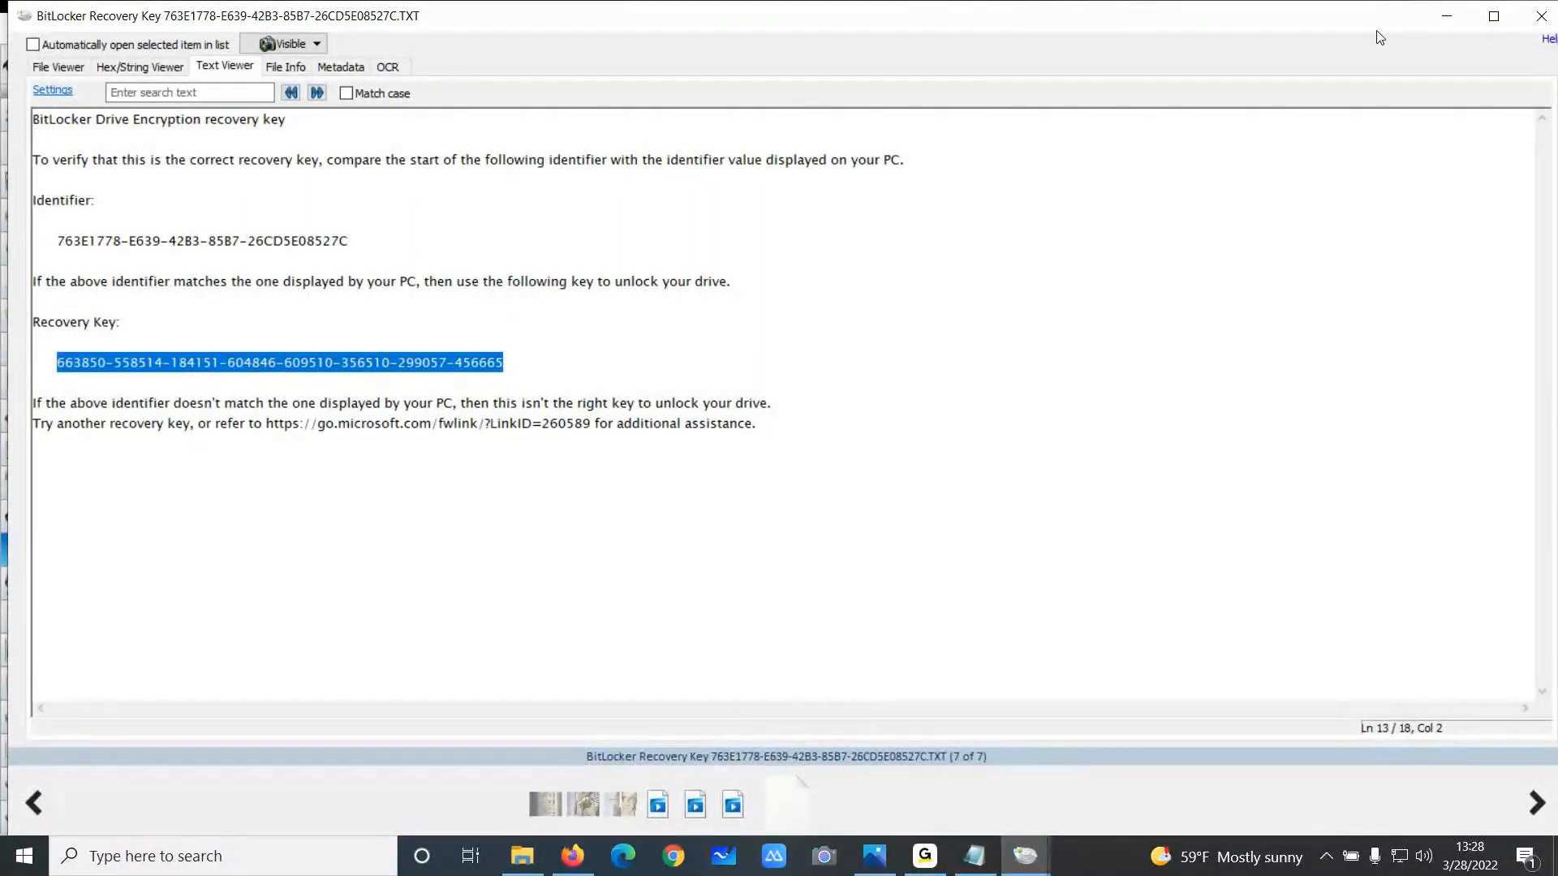
{"action": "left_click", "coordinate": [1540, 14]}
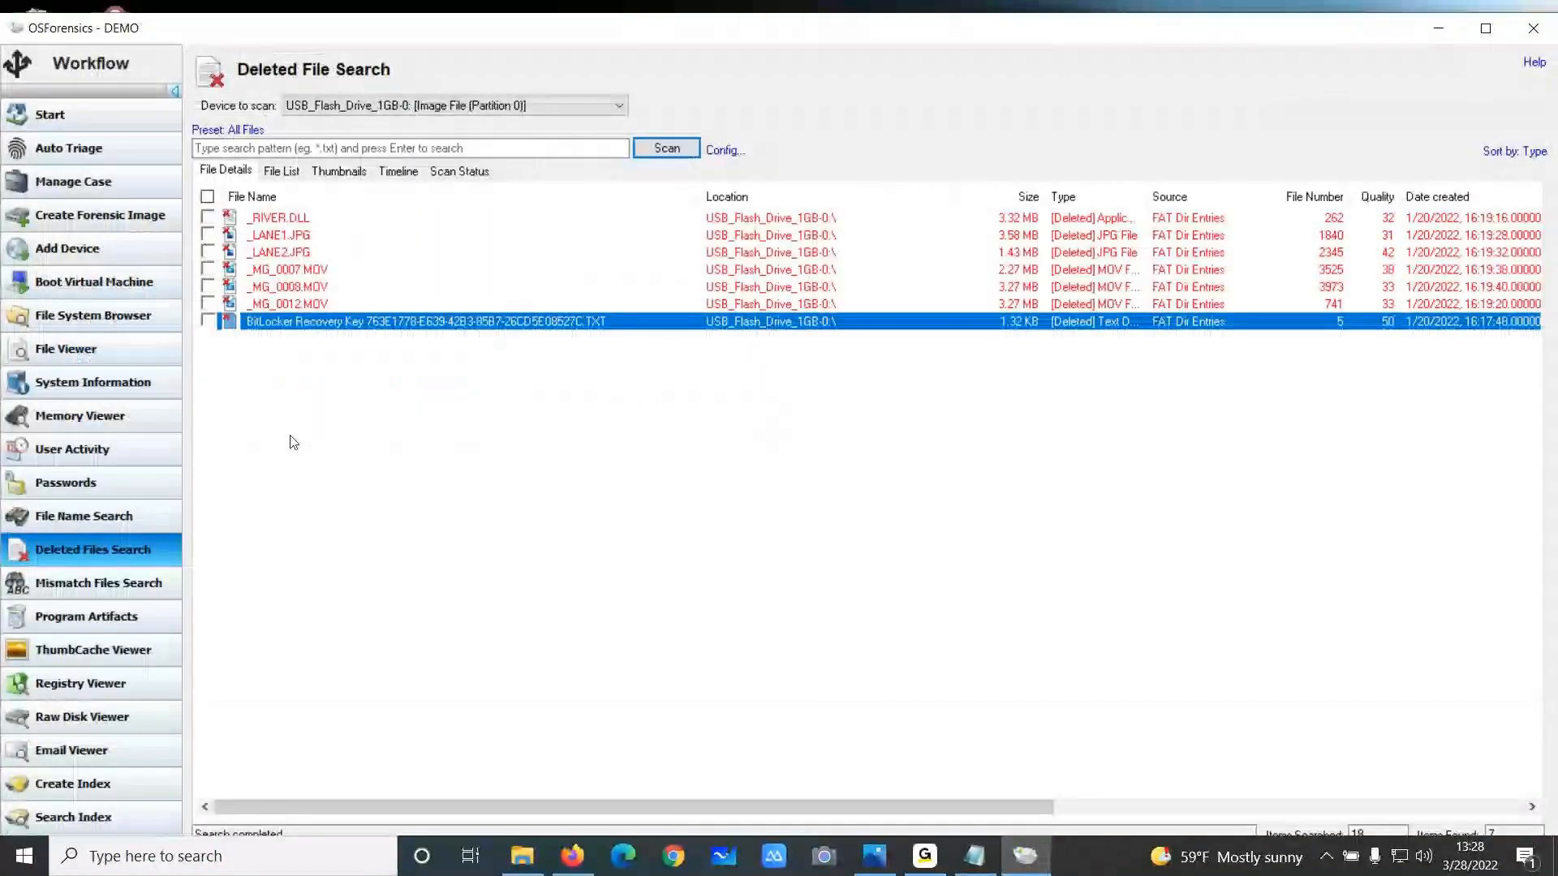
Add a BitLocker encrypted drive device to the case, choosing WALTWHITE_BL-3 as the source
{"action": "left_click", "coordinate": [73, 181]}
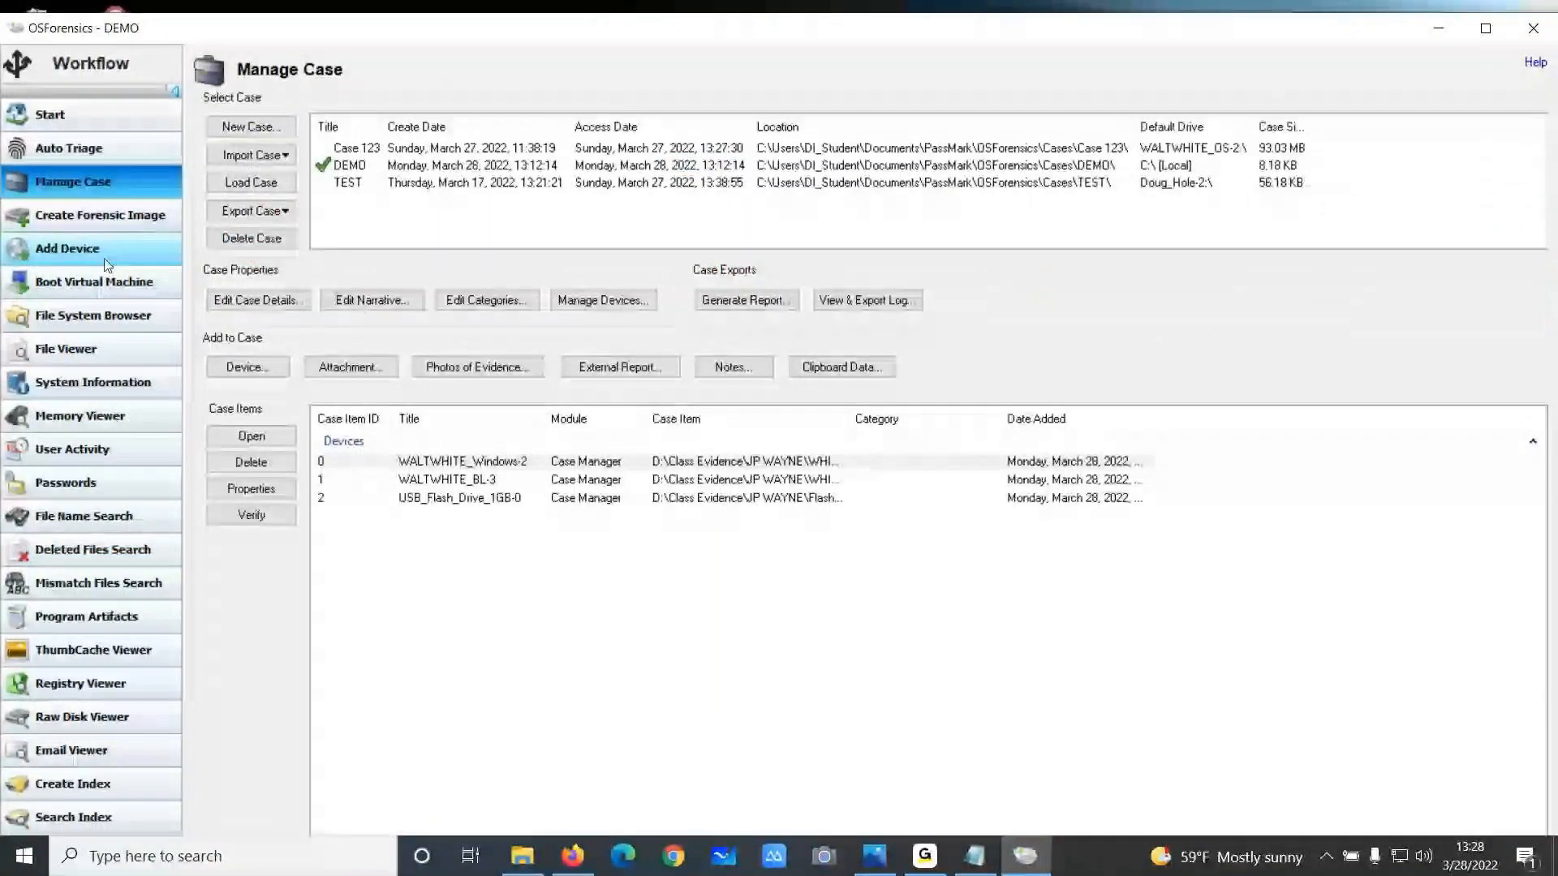
{"action": "left_click", "coordinate": [247, 367]}
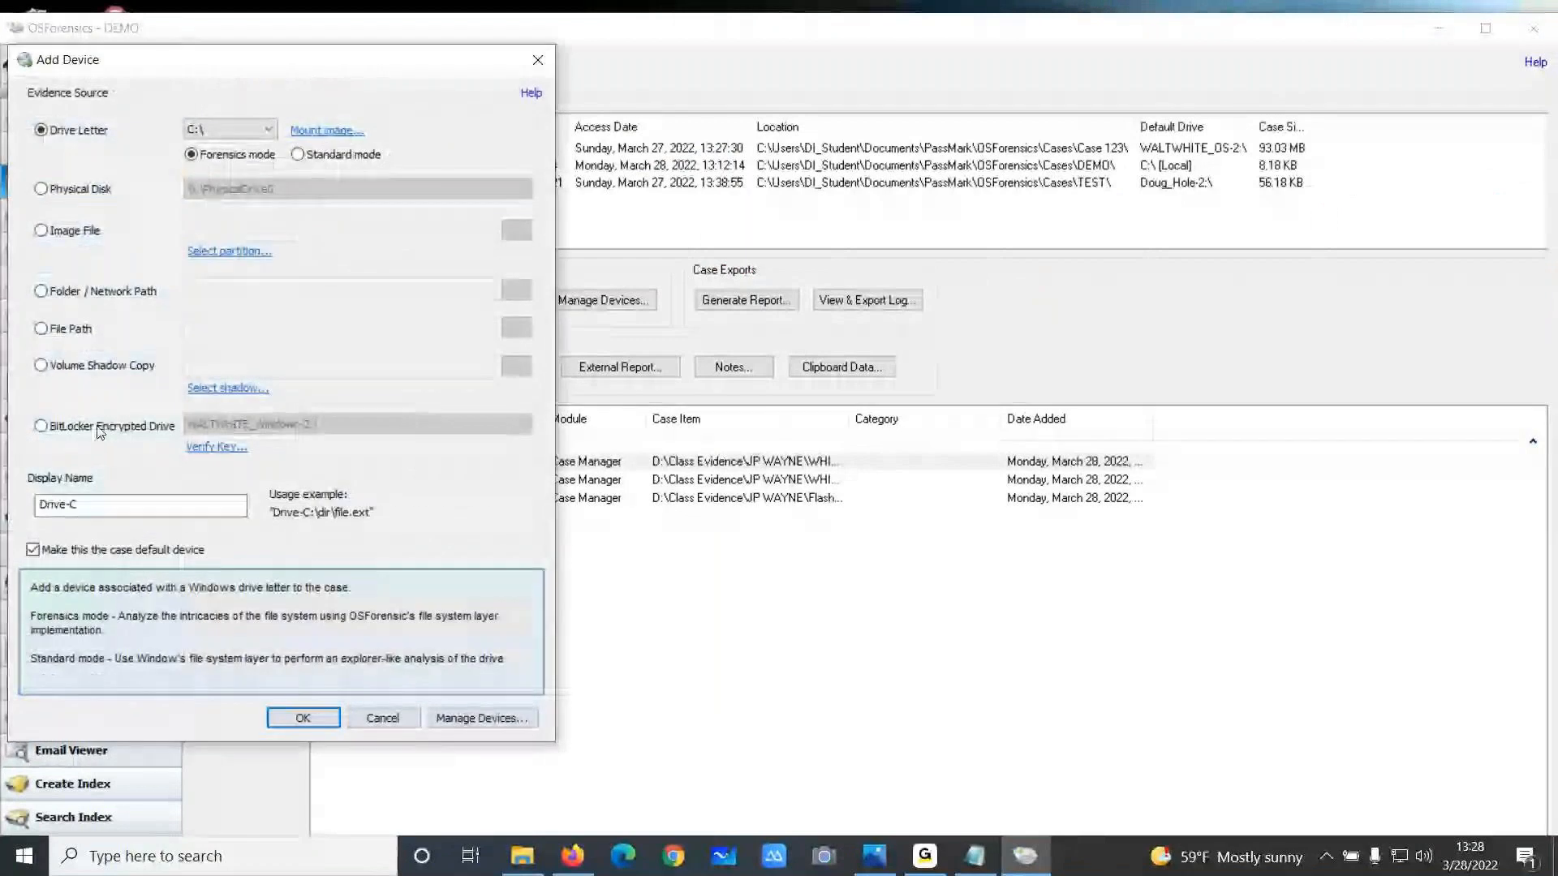
{"action": "left_click", "coordinate": [100, 430]}
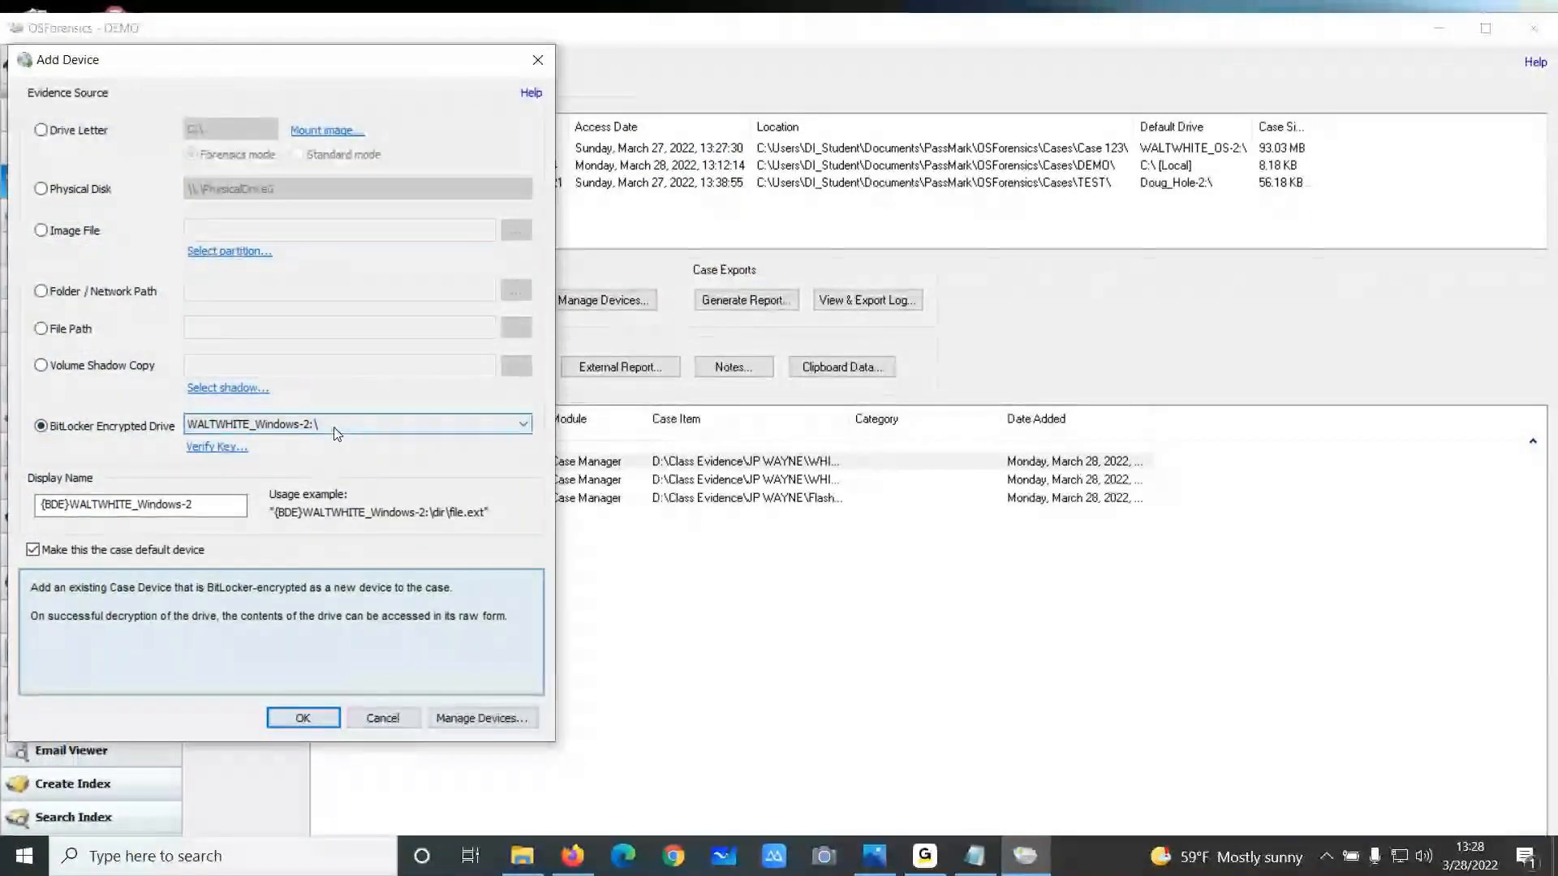
{"action": "left_click", "coordinate": [337, 424]}
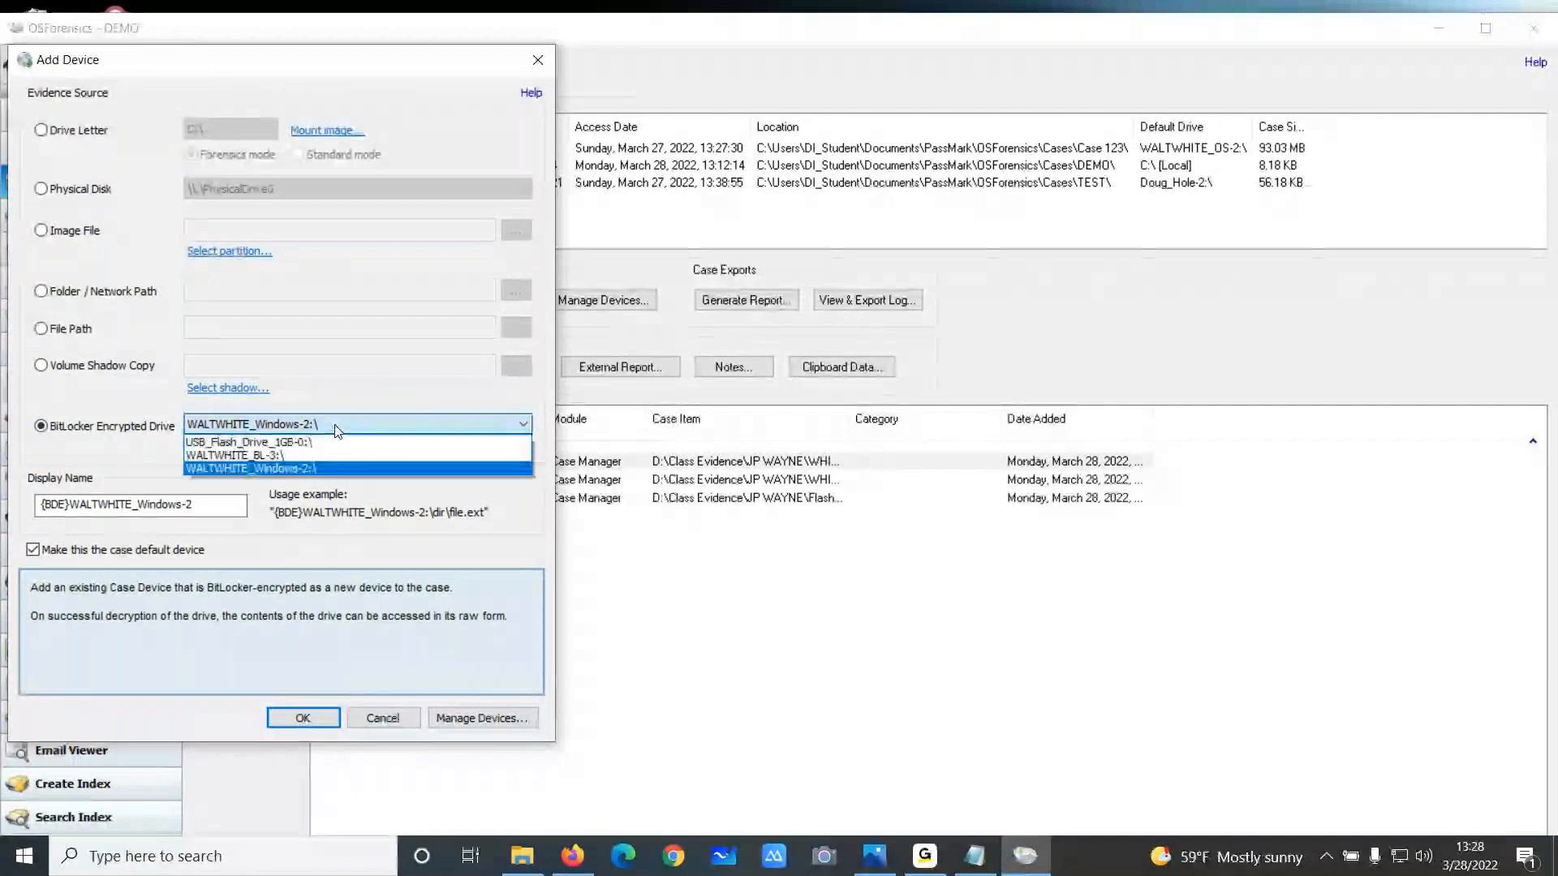
{"action": "left_click", "coordinate": [276, 455]}
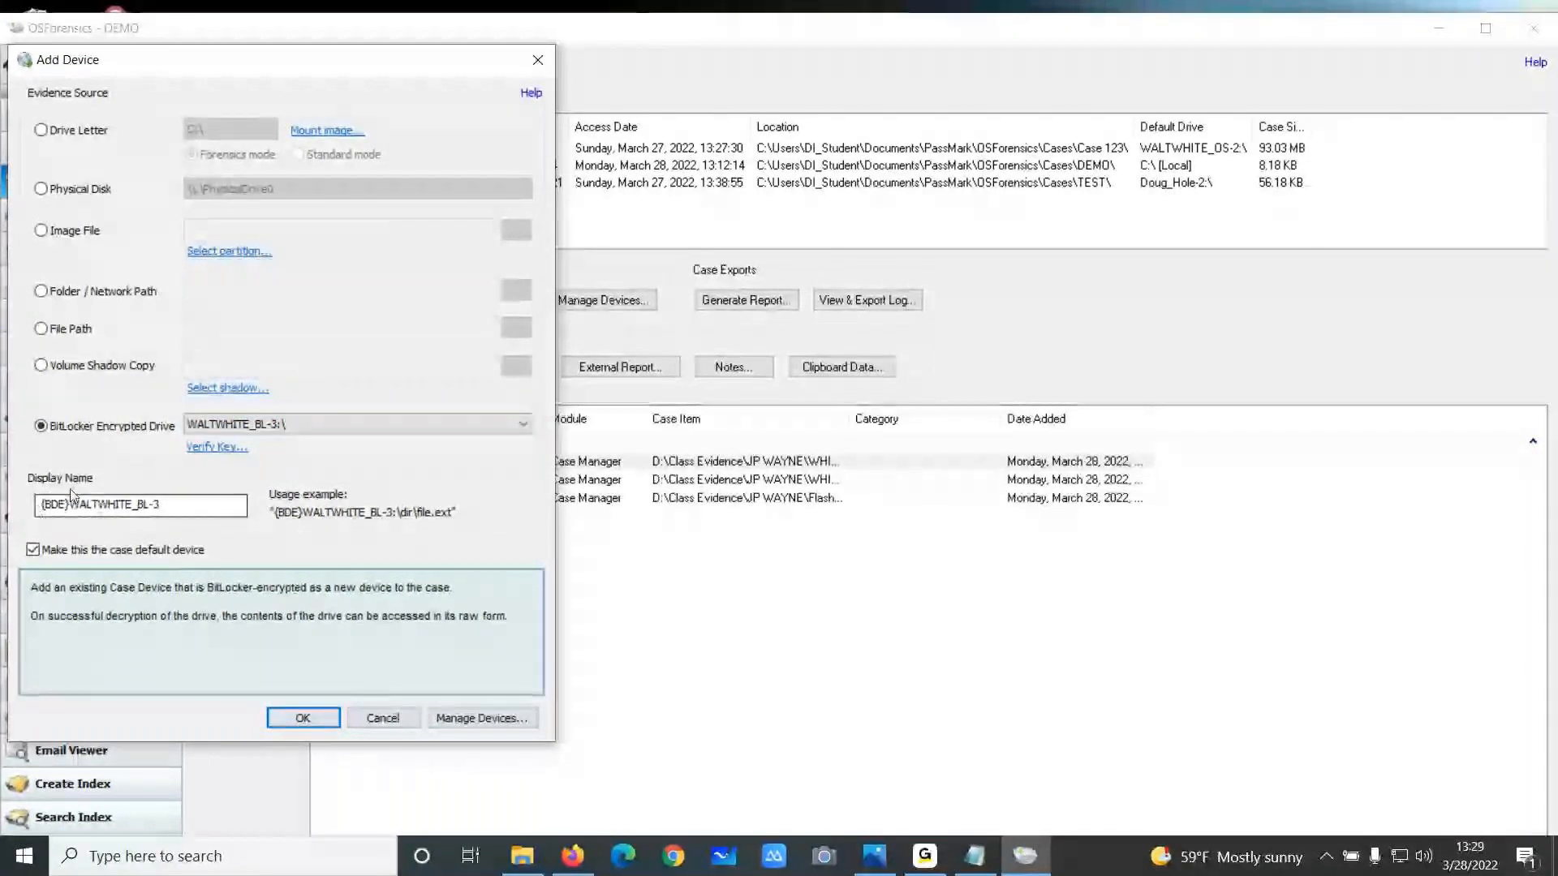
{"action": "left_click", "coordinate": [300, 718]}
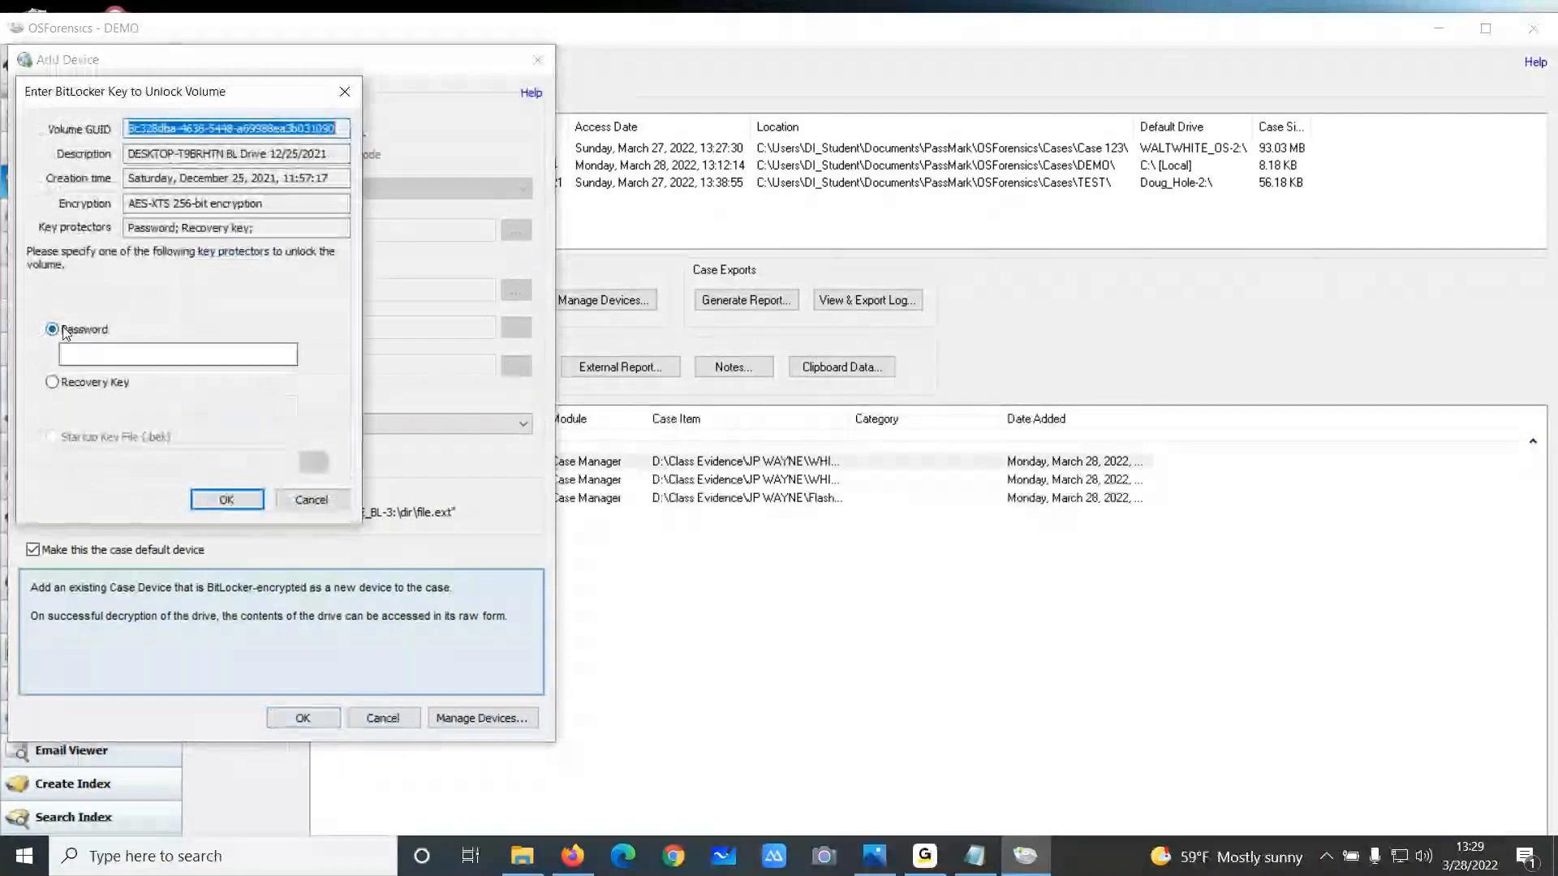
Unlock the volume by pasting the recovery key into the Recovery Key field and confirm adding the device
{"action": "left_click", "coordinate": [52, 382]}
{"action": "right_click", "coordinate": [69, 406]}
{"action": "left_click", "coordinate": [74, 490]}
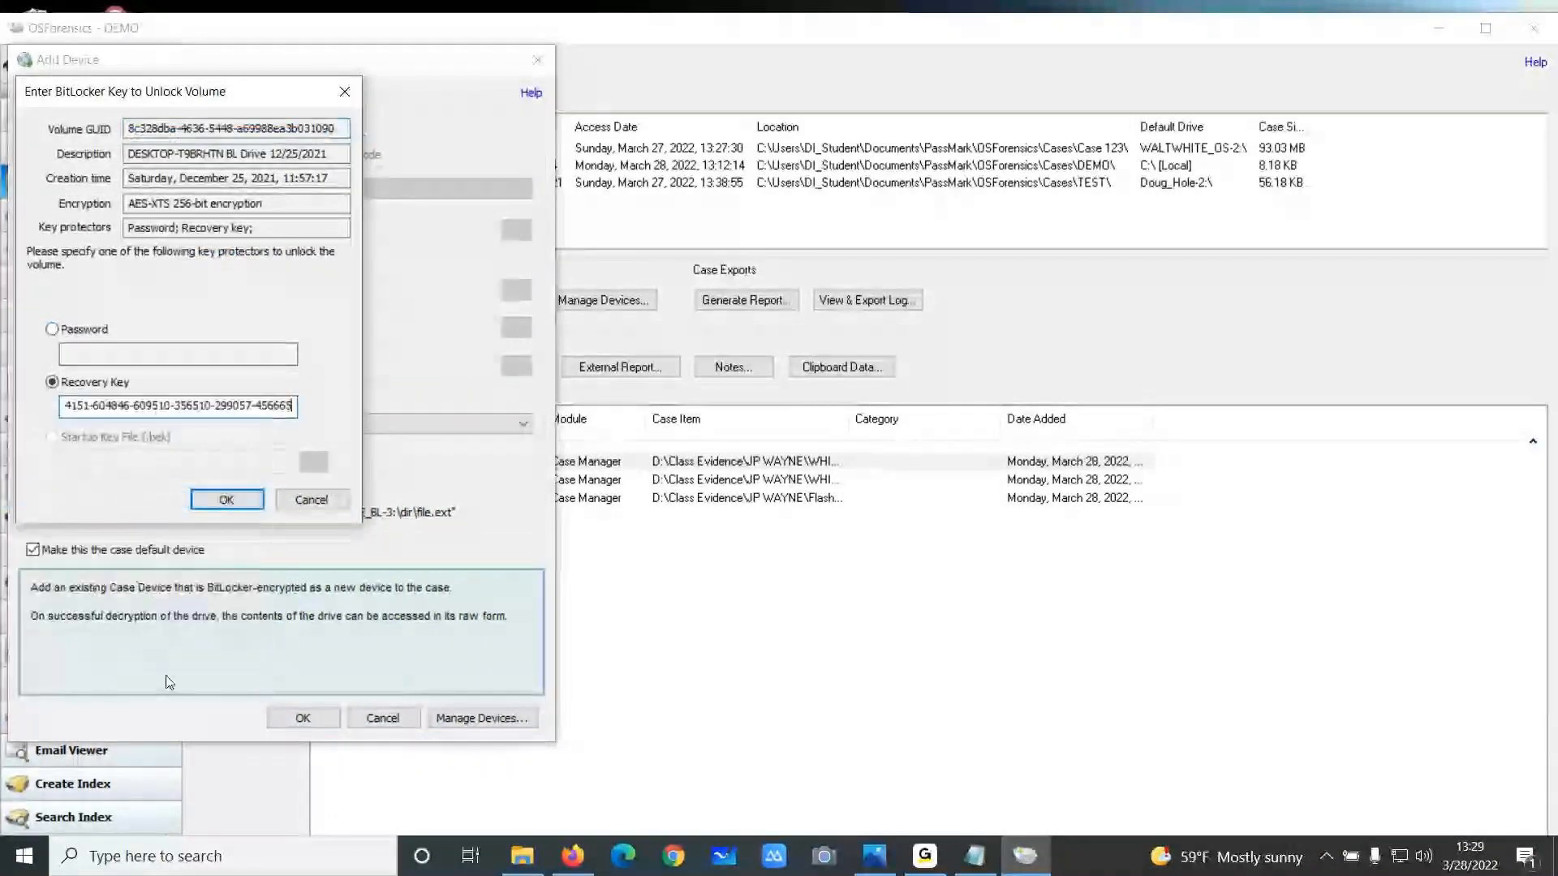
{"action": "left_click", "coordinate": [301, 719]}
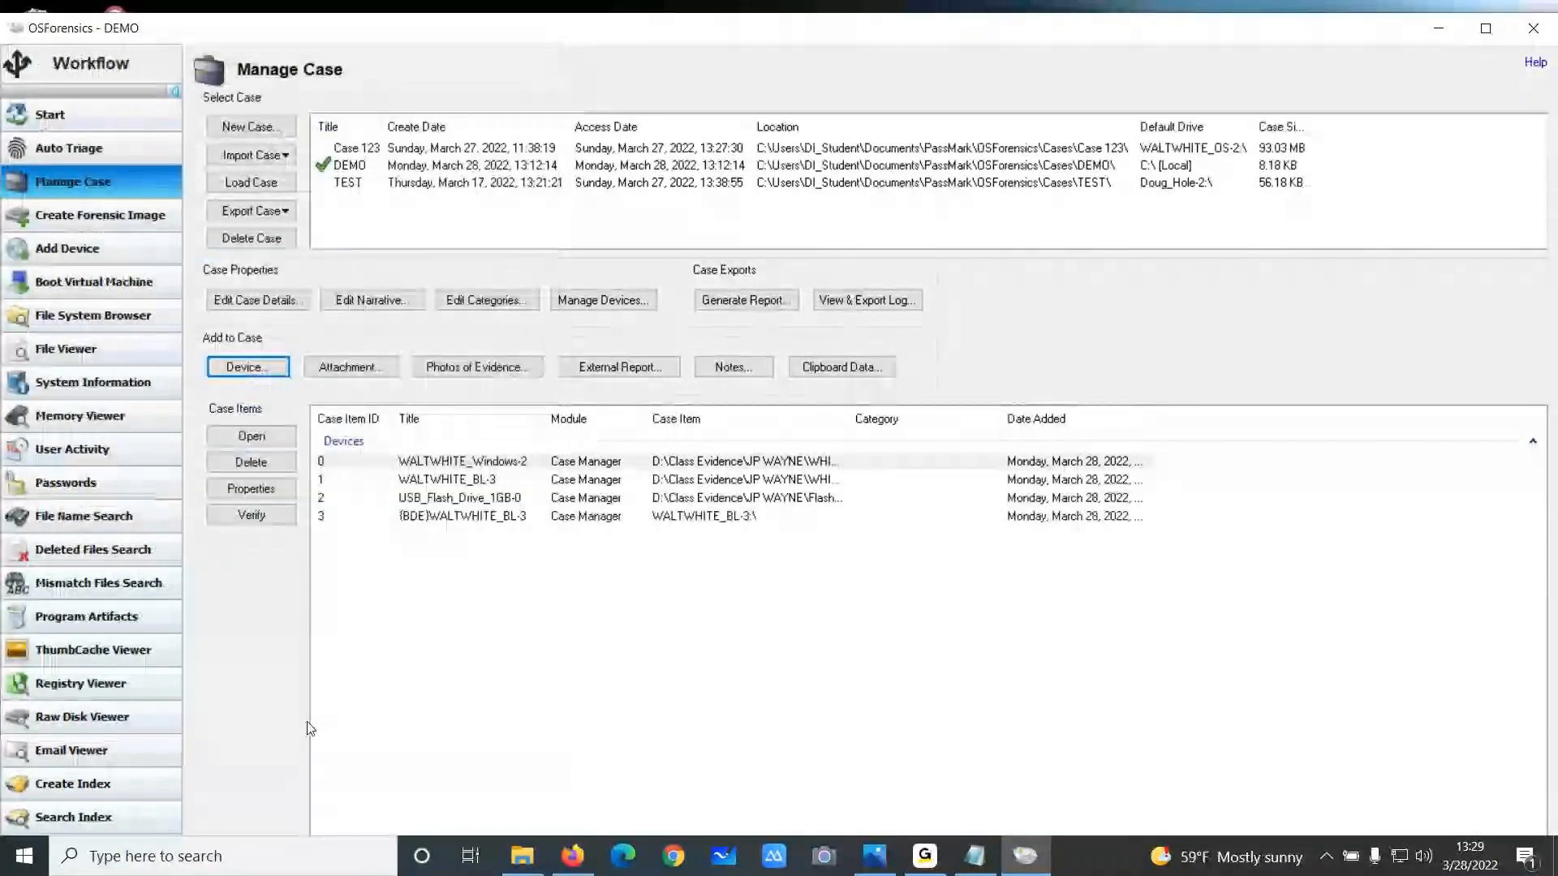
Open the decrypted {BDE}WALTWHITE_BL-3 device in the File System Browser, browse its pics folder, and close the browser
{"action": "left_click", "coordinate": [437, 519]}
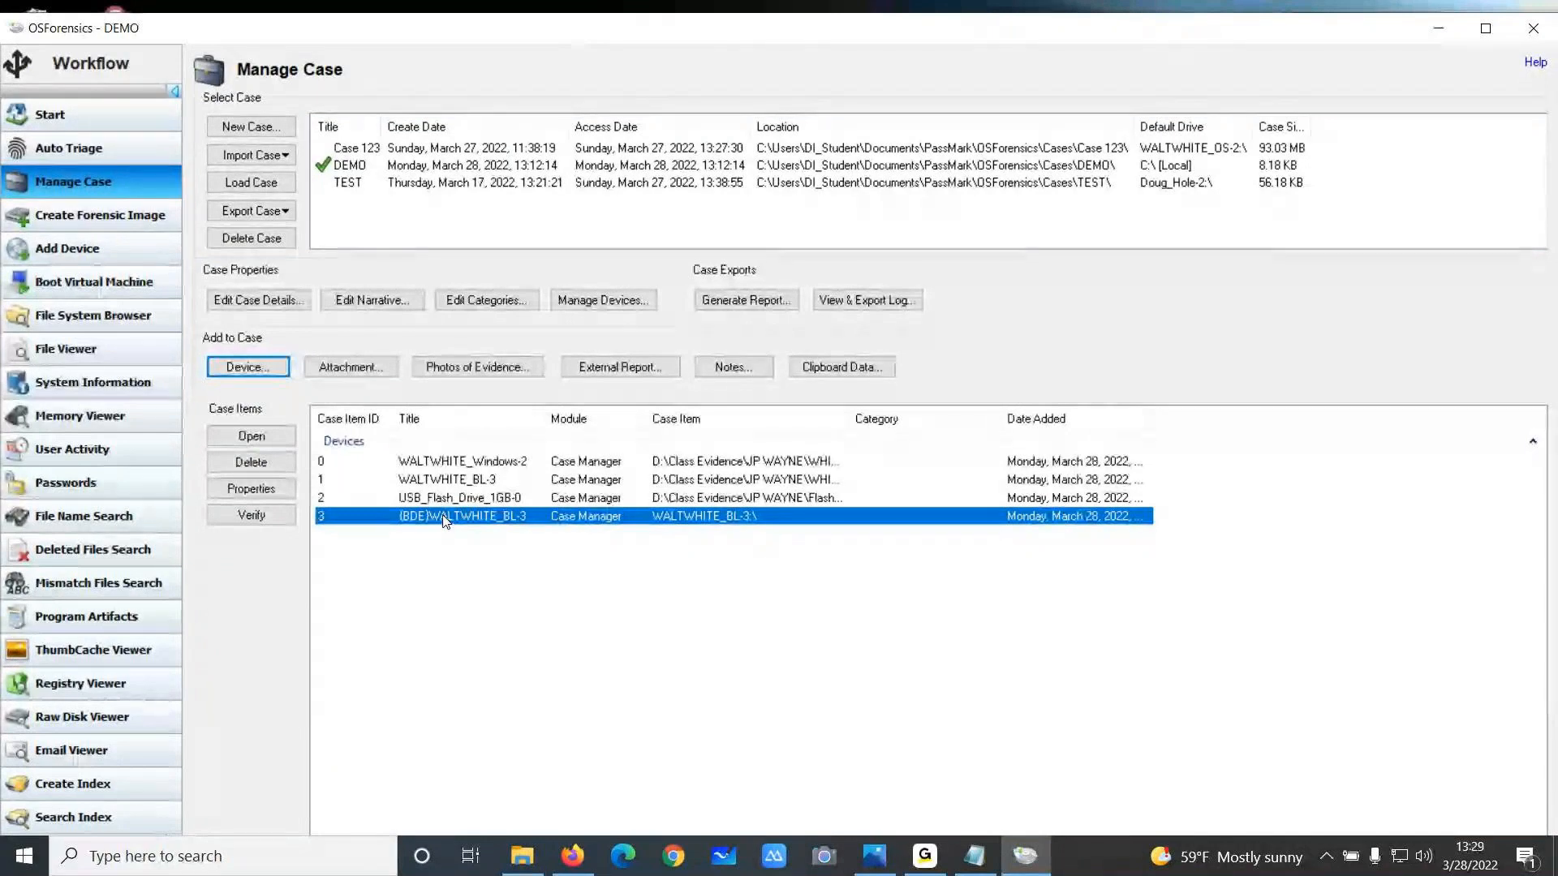
{"action": "double_click", "coordinate": [444, 520]}
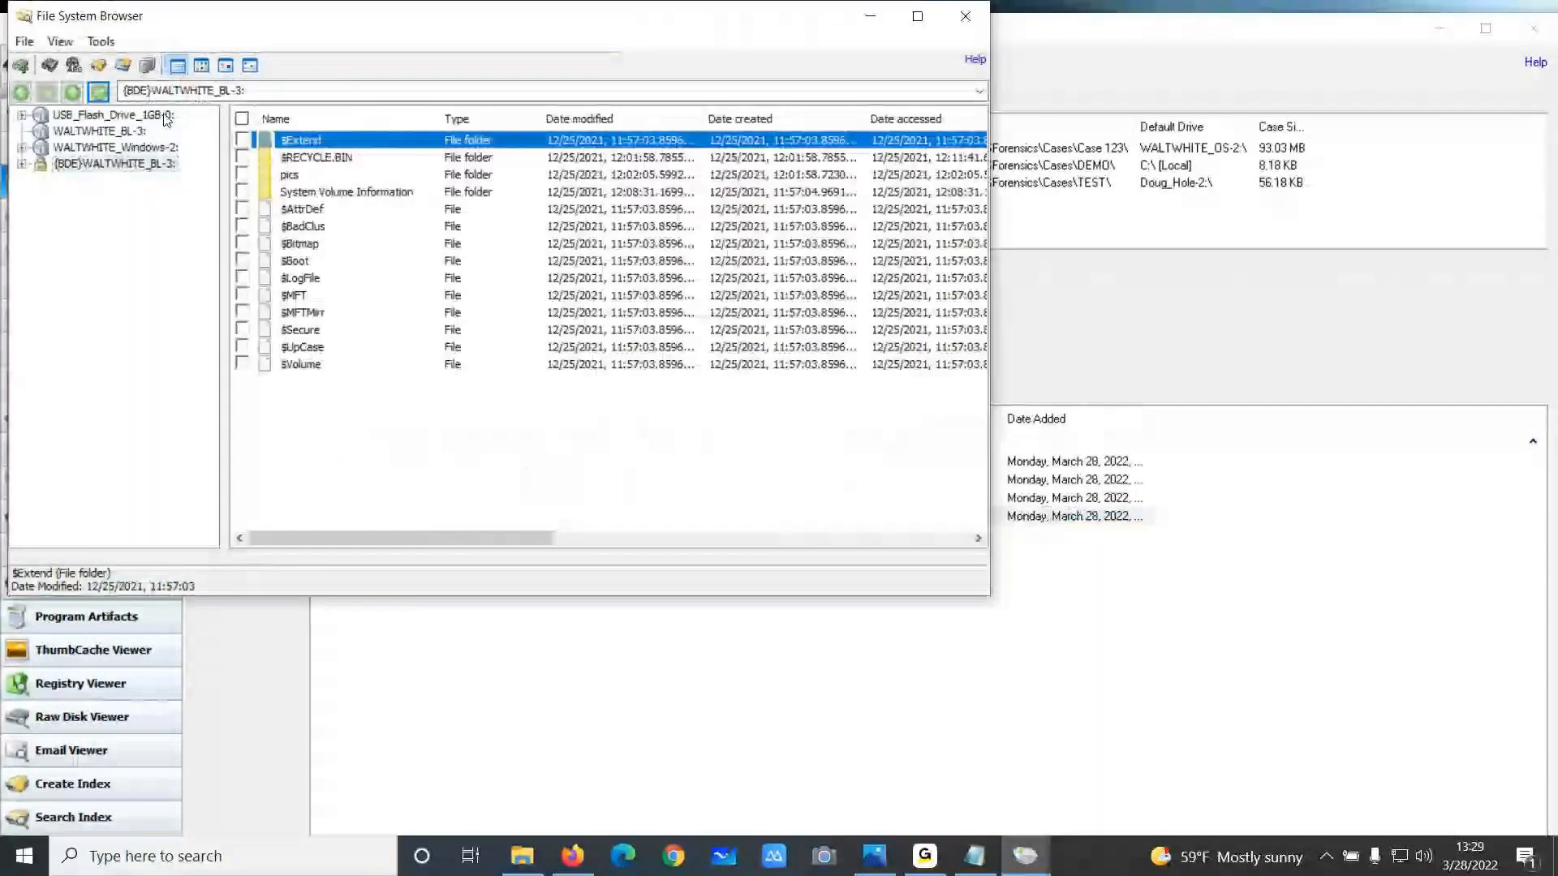
{"action": "left_click", "coordinate": [81, 213]}
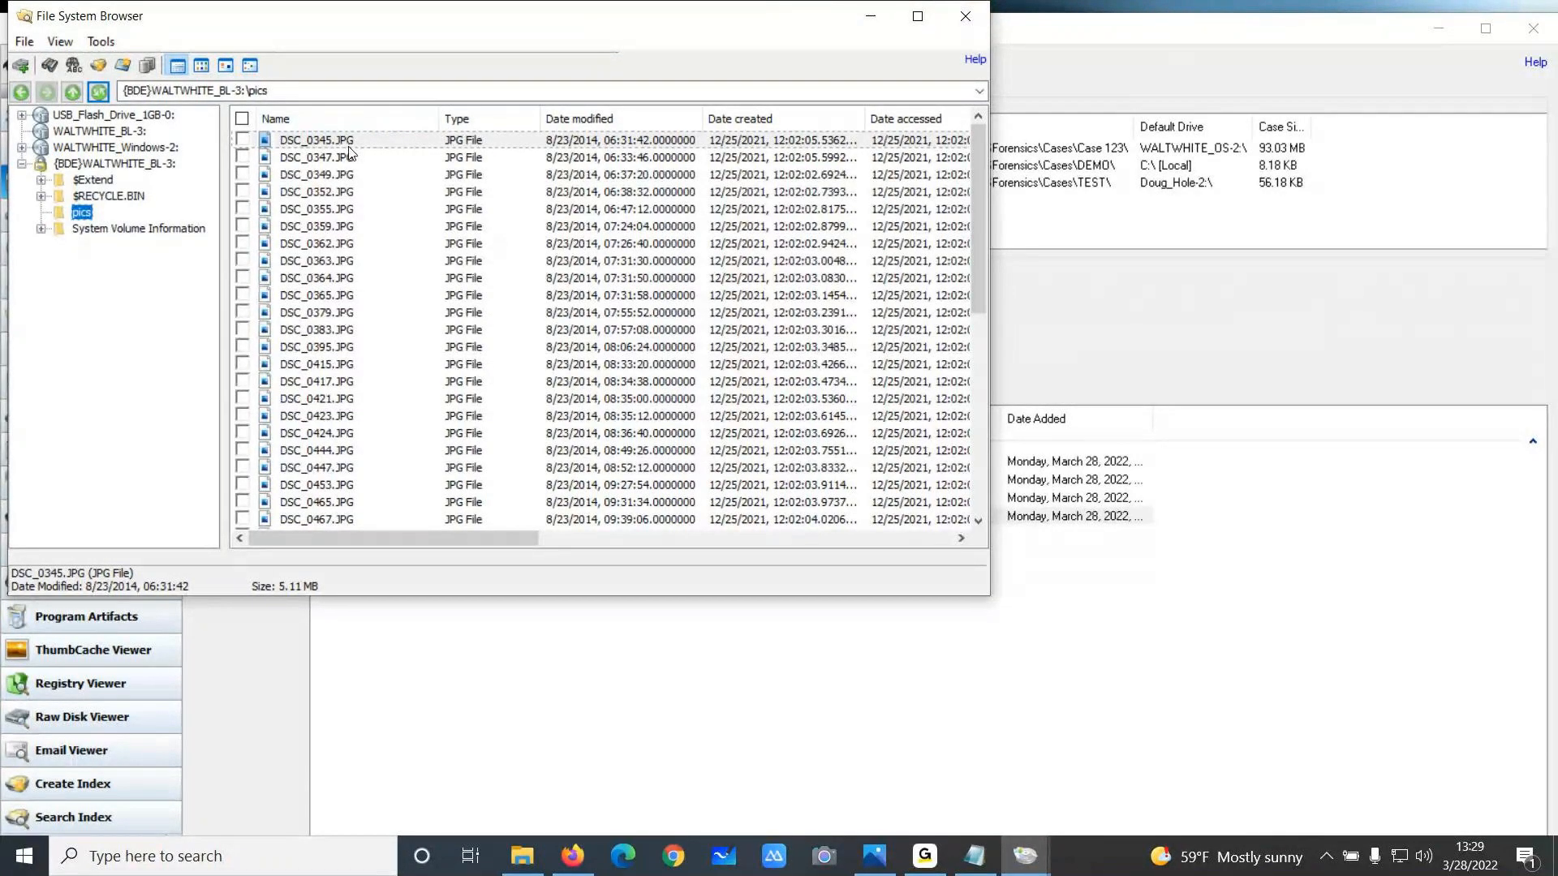
{"action": "left_click", "coordinate": [60, 42]}
{"action": "mouse_move", "coordinate": [106, 132]}
{"action": "left_click", "coordinate": [251, 36]}
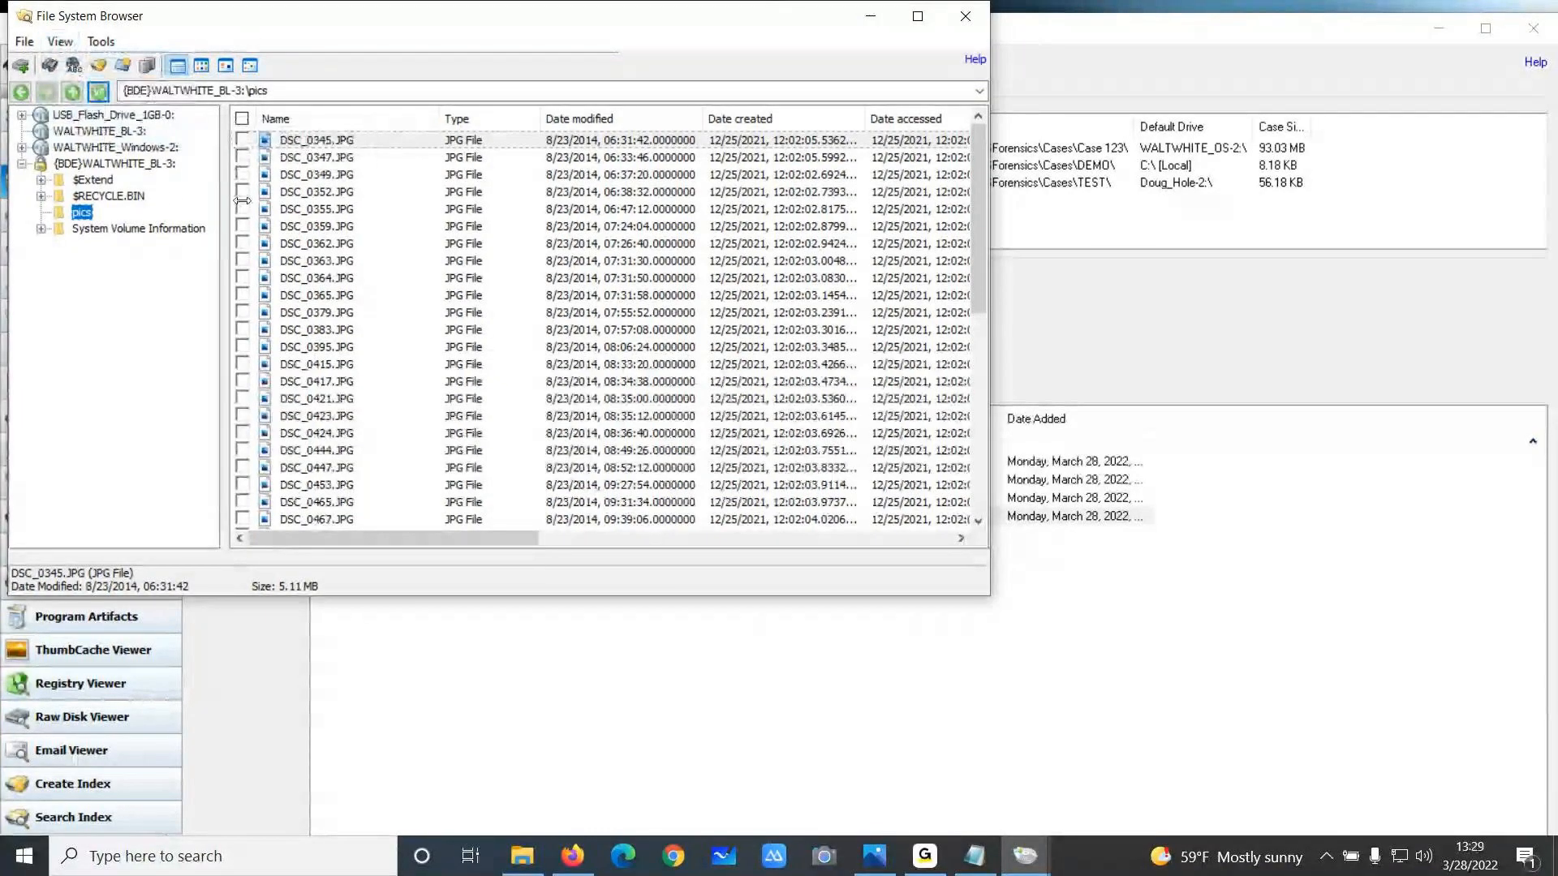
{"action": "left_click", "coordinate": [958, 19]}
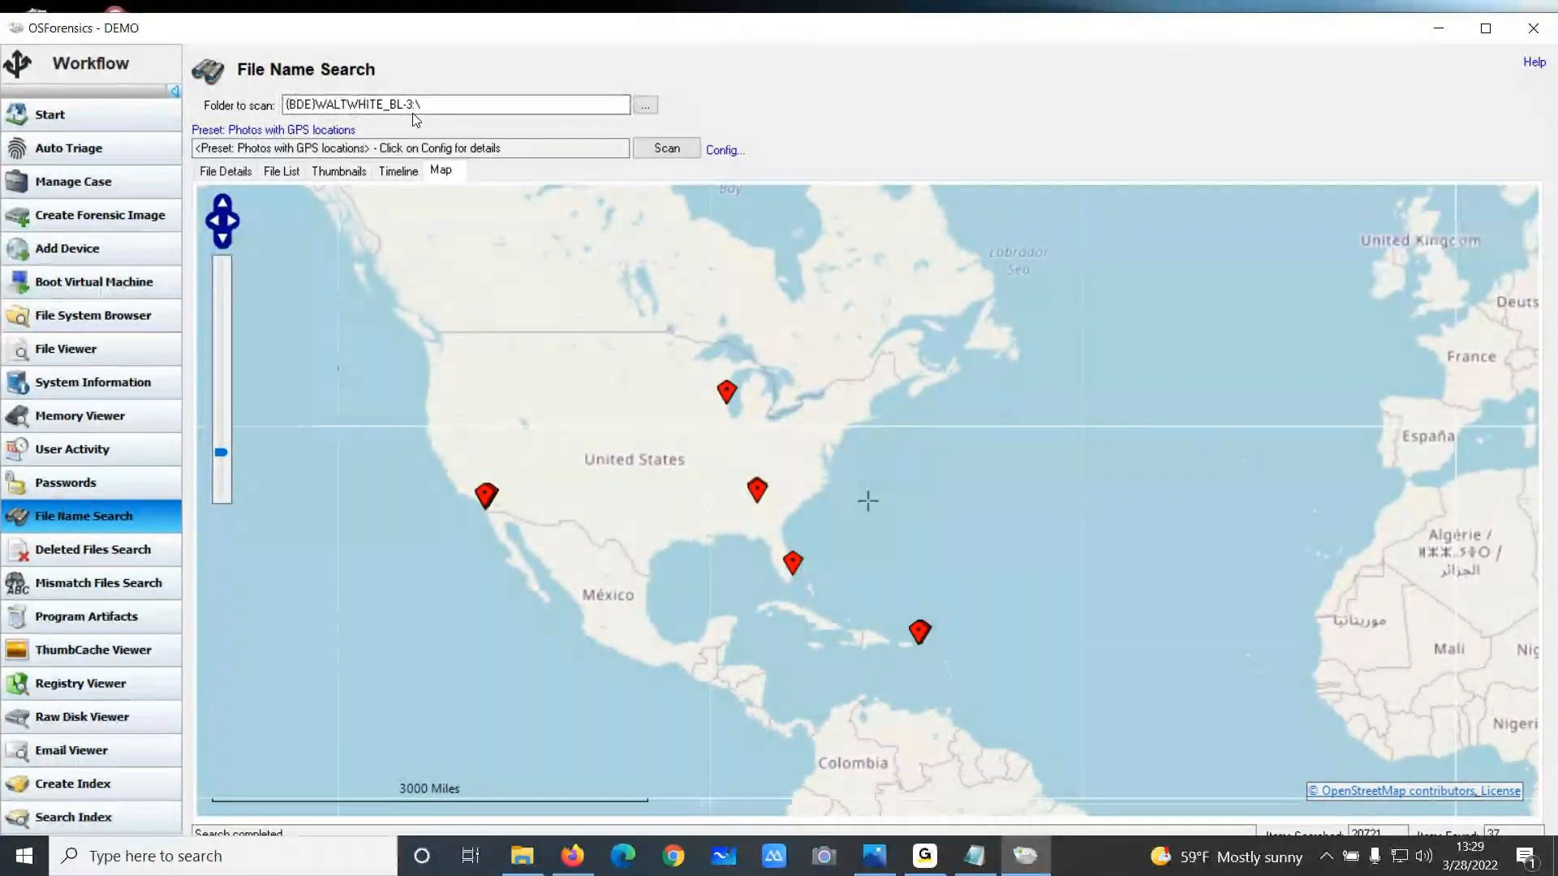
Show the file name search results as file details sorted by Name
{"action": "left_click", "coordinate": [231, 175]}
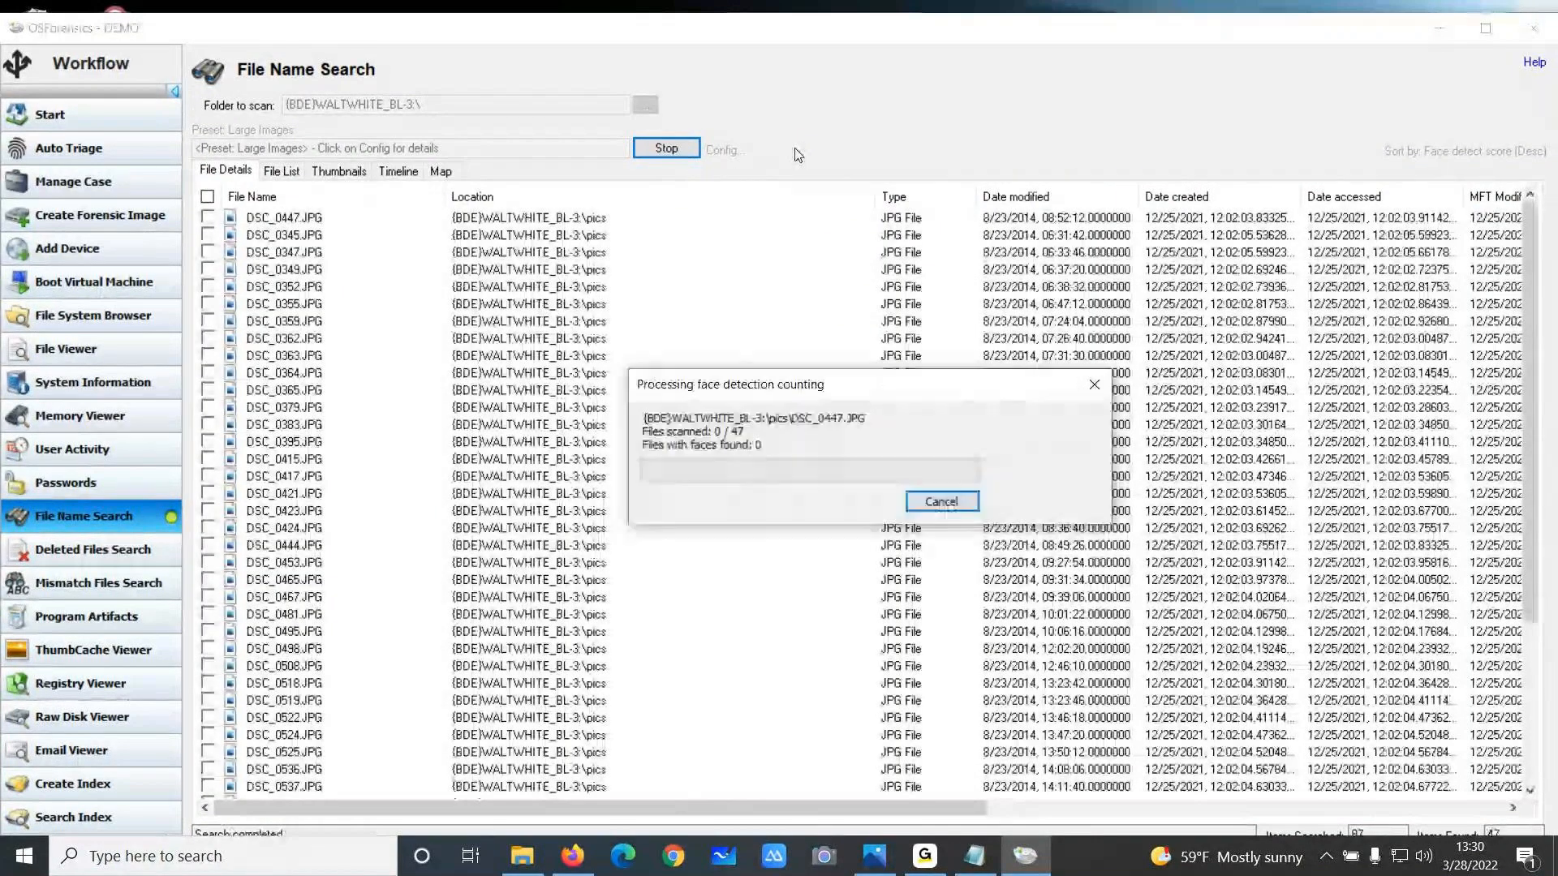
{"action": "left_click", "coordinate": [1453, 152]}
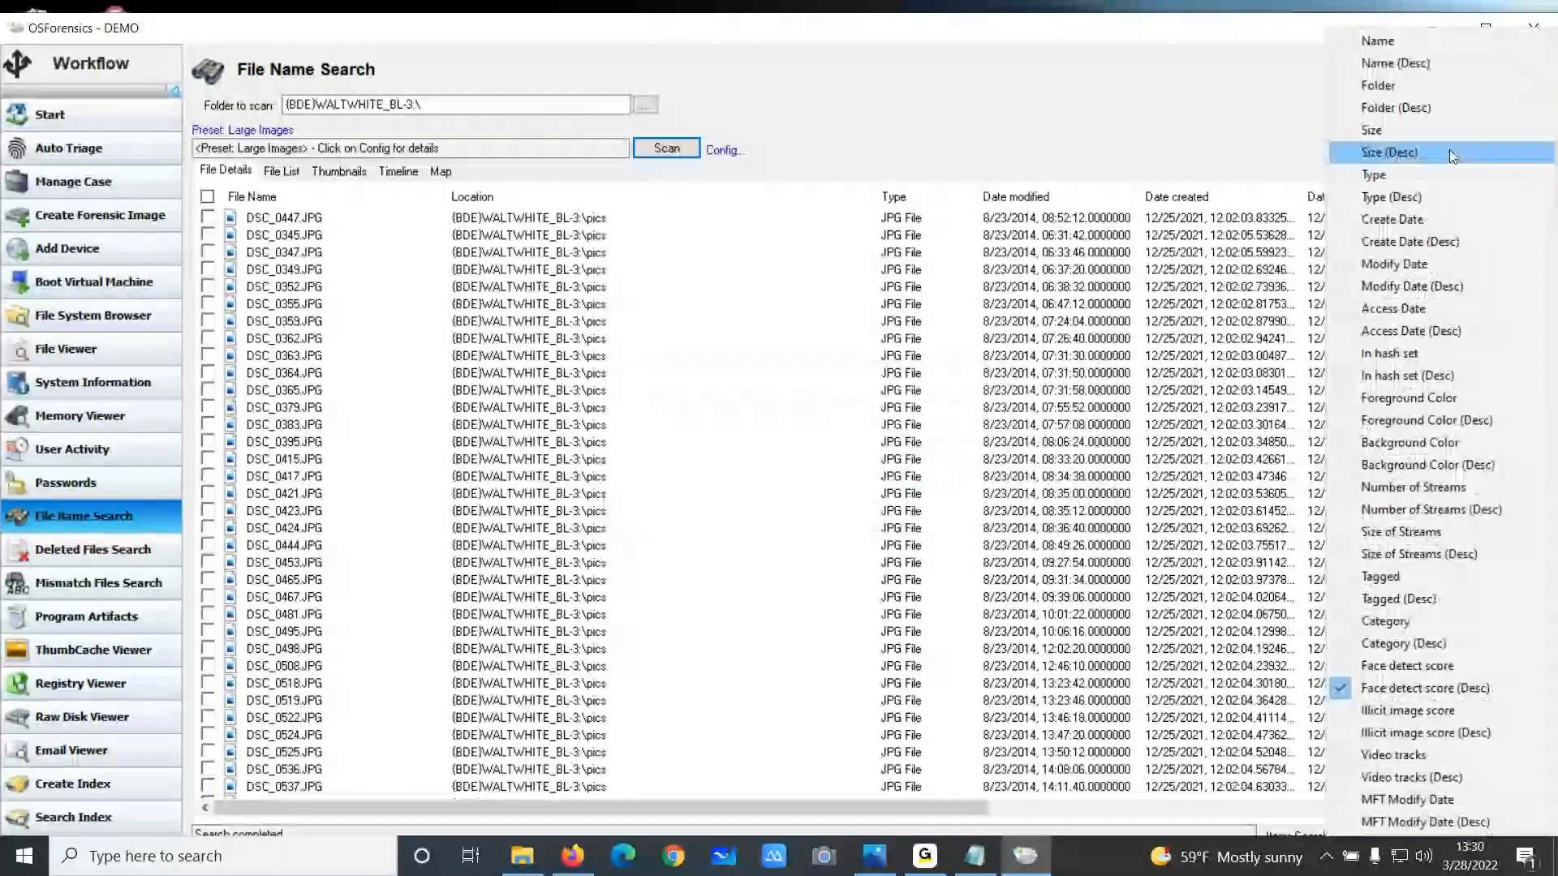
{"action": "left_click", "coordinate": [1379, 42]}
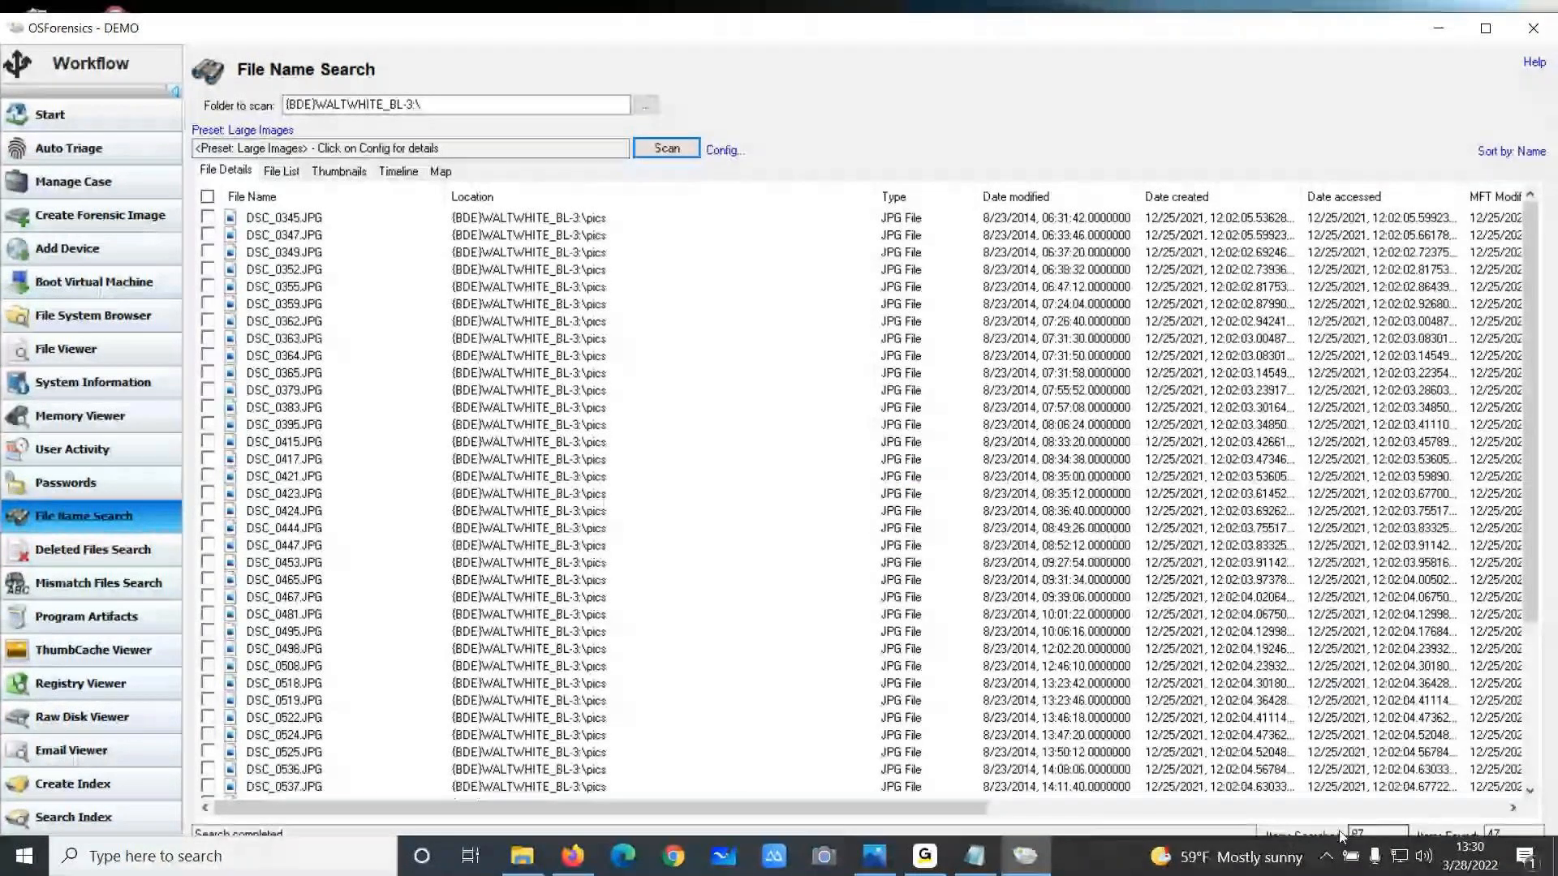
Open Manage Devices, inspect the options for the WALTWHITE_Windows-2 device, and close the dialog
{"action": "left_click", "coordinate": [78, 261]}
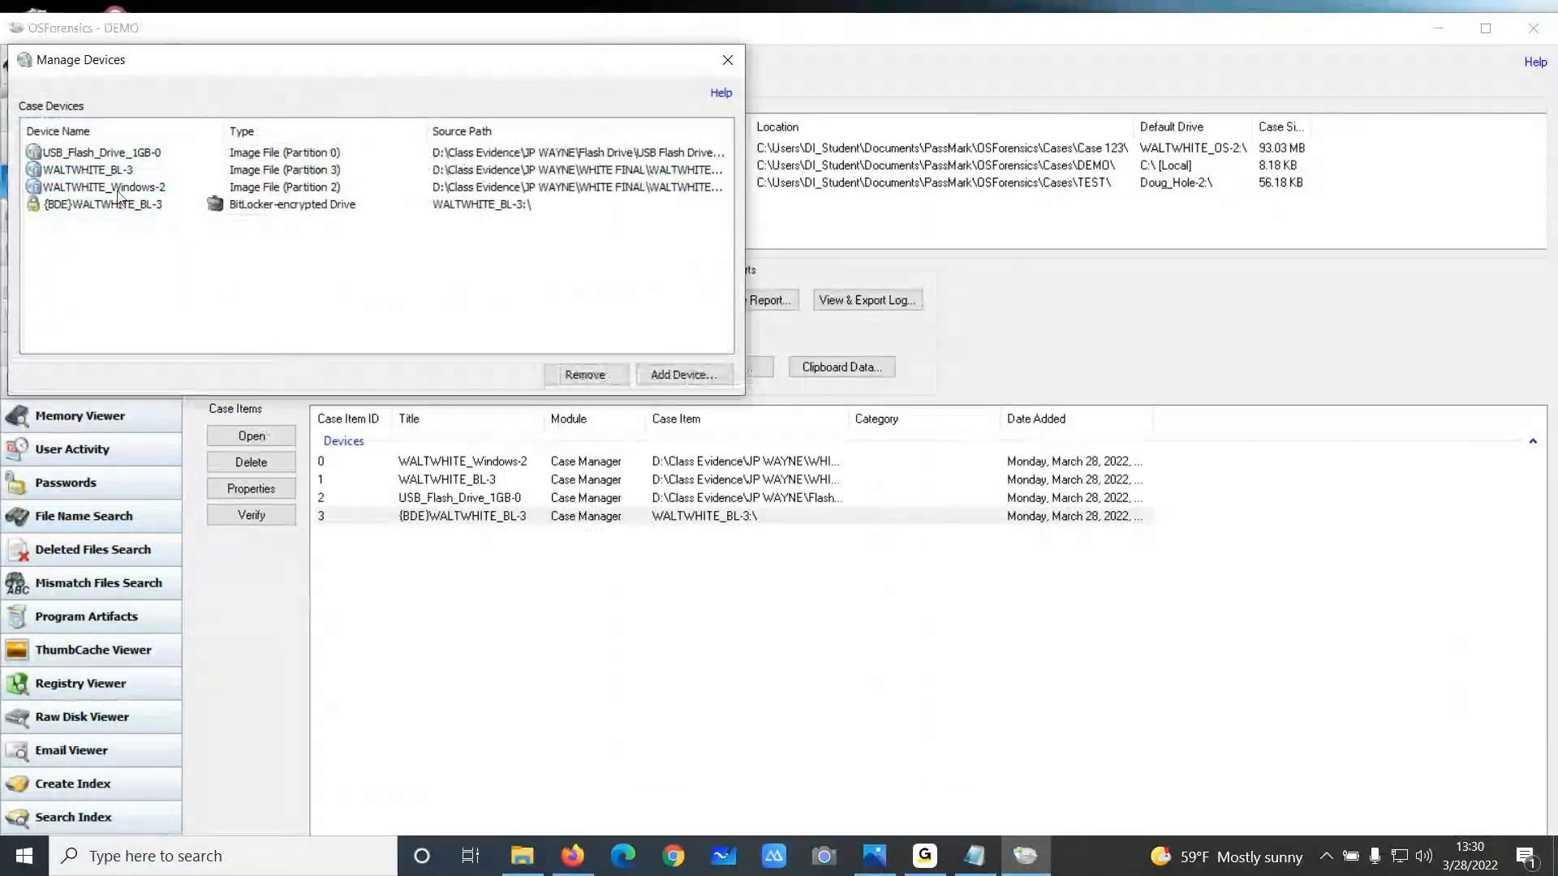
{"action": "left_click", "coordinate": [129, 189]}
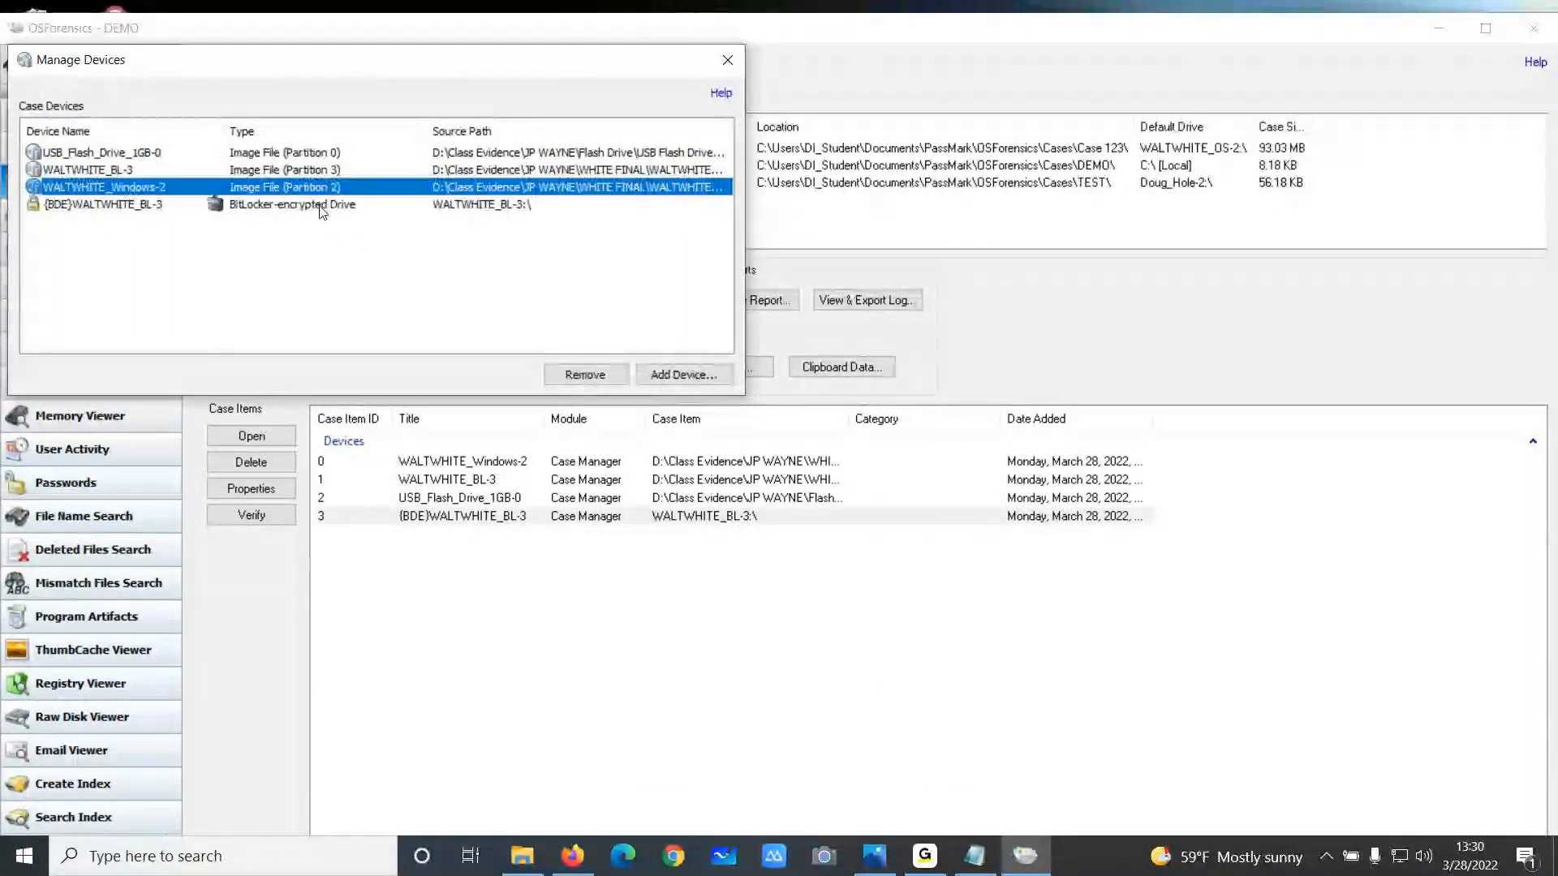
{"action": "right_click", "coordinate": [242, 185]}
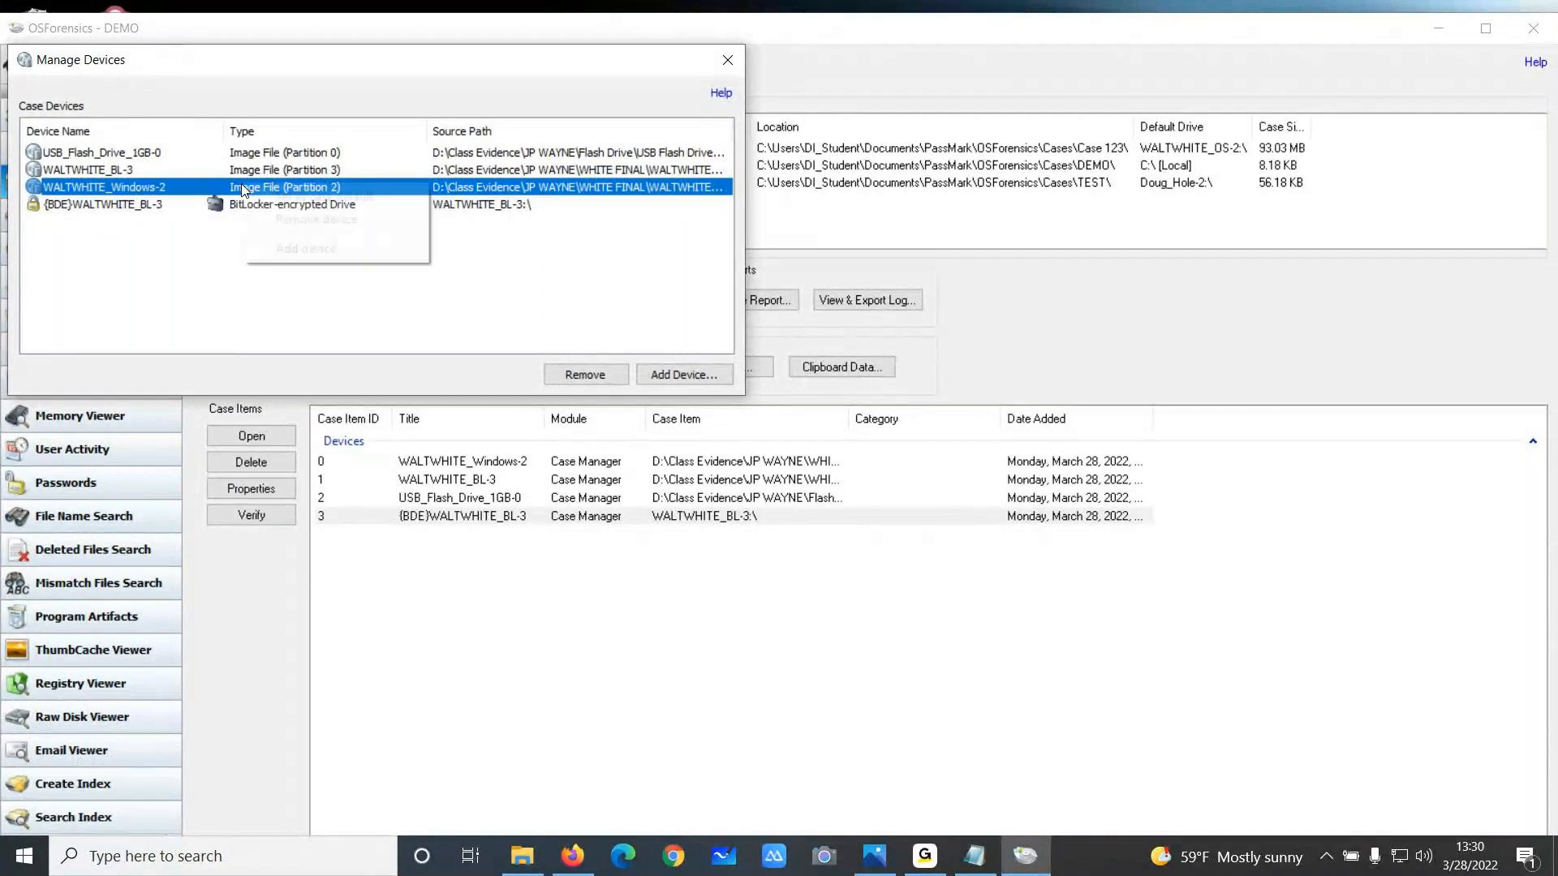
{"action": "left_click", "coordinate": [303, 198]}
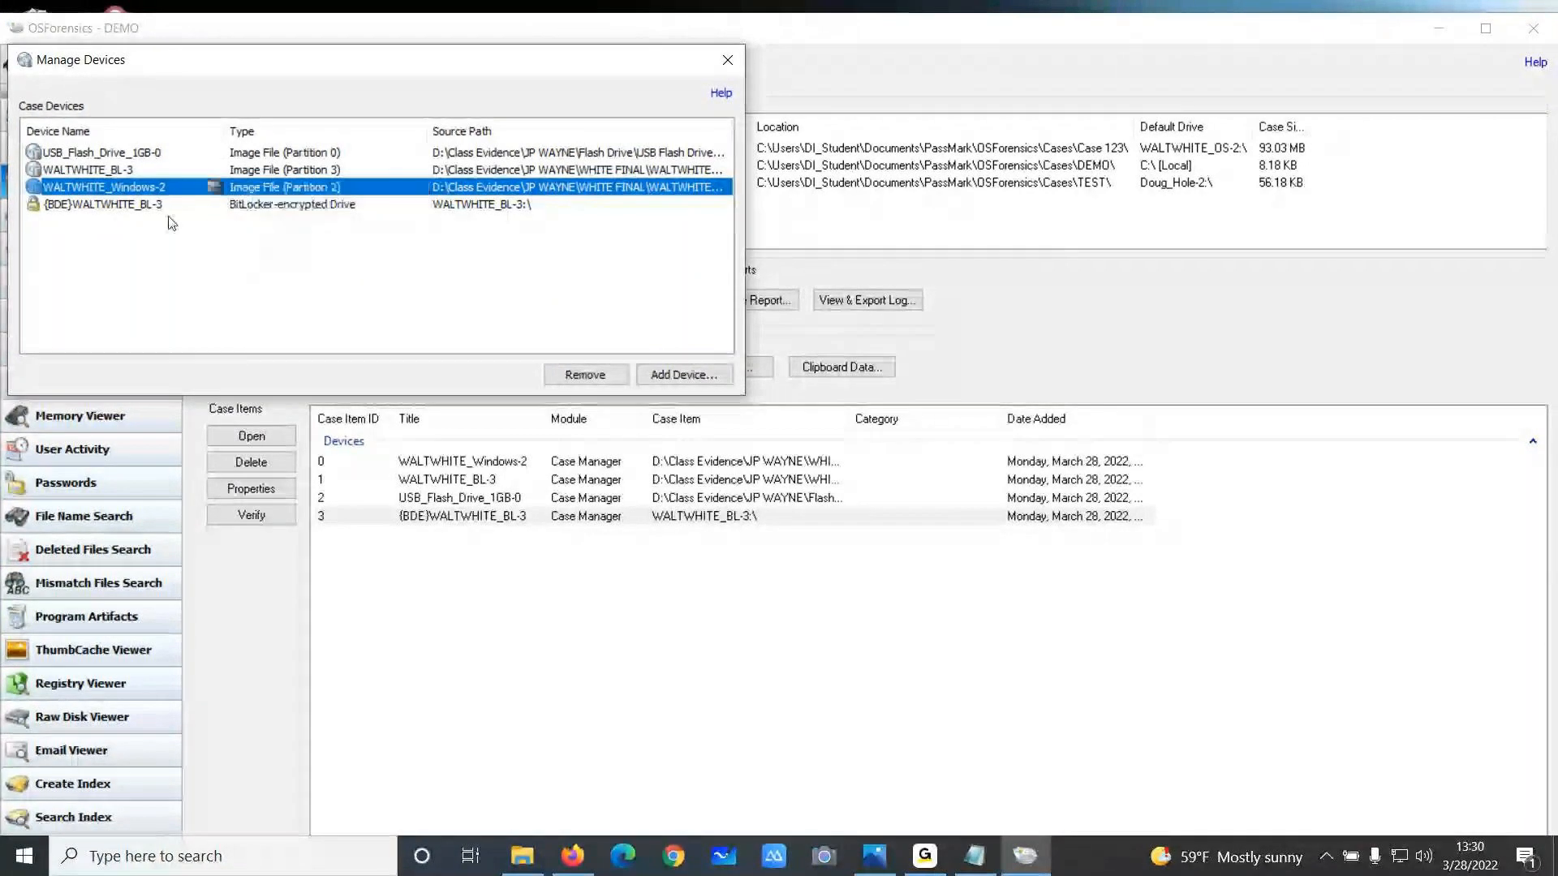
{"action": "left_click", "coordinate": [727, 61]}
Open the Deleted Files Search configuration, enable file carving, and open the carving options
{"action": "left_click", "coordinate": [92, 549]}
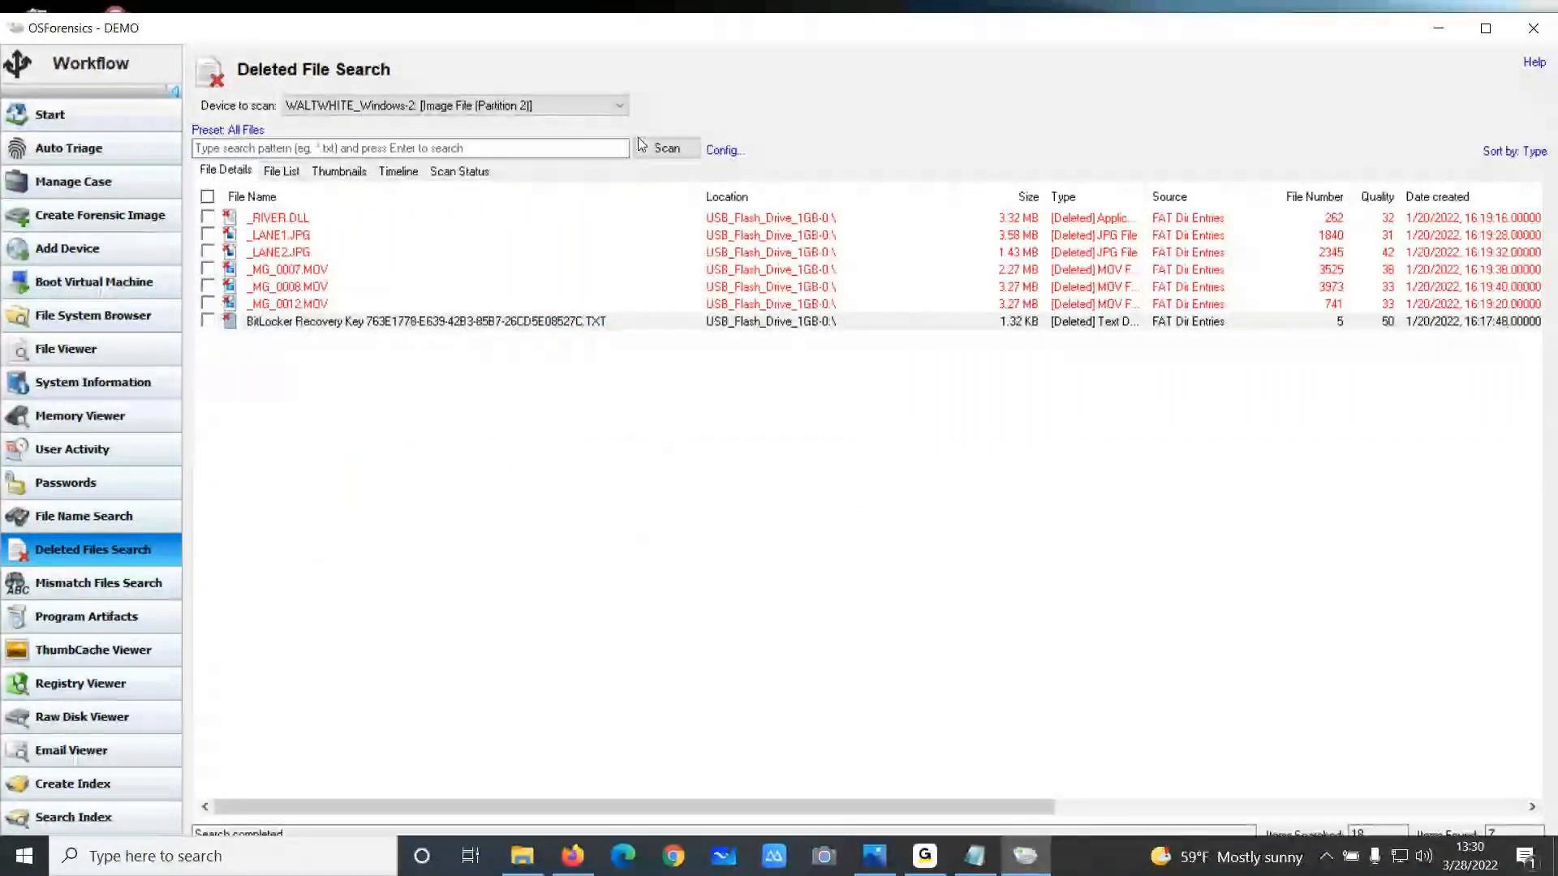
{"action": "left_click", "coordinate": [724, 150]}
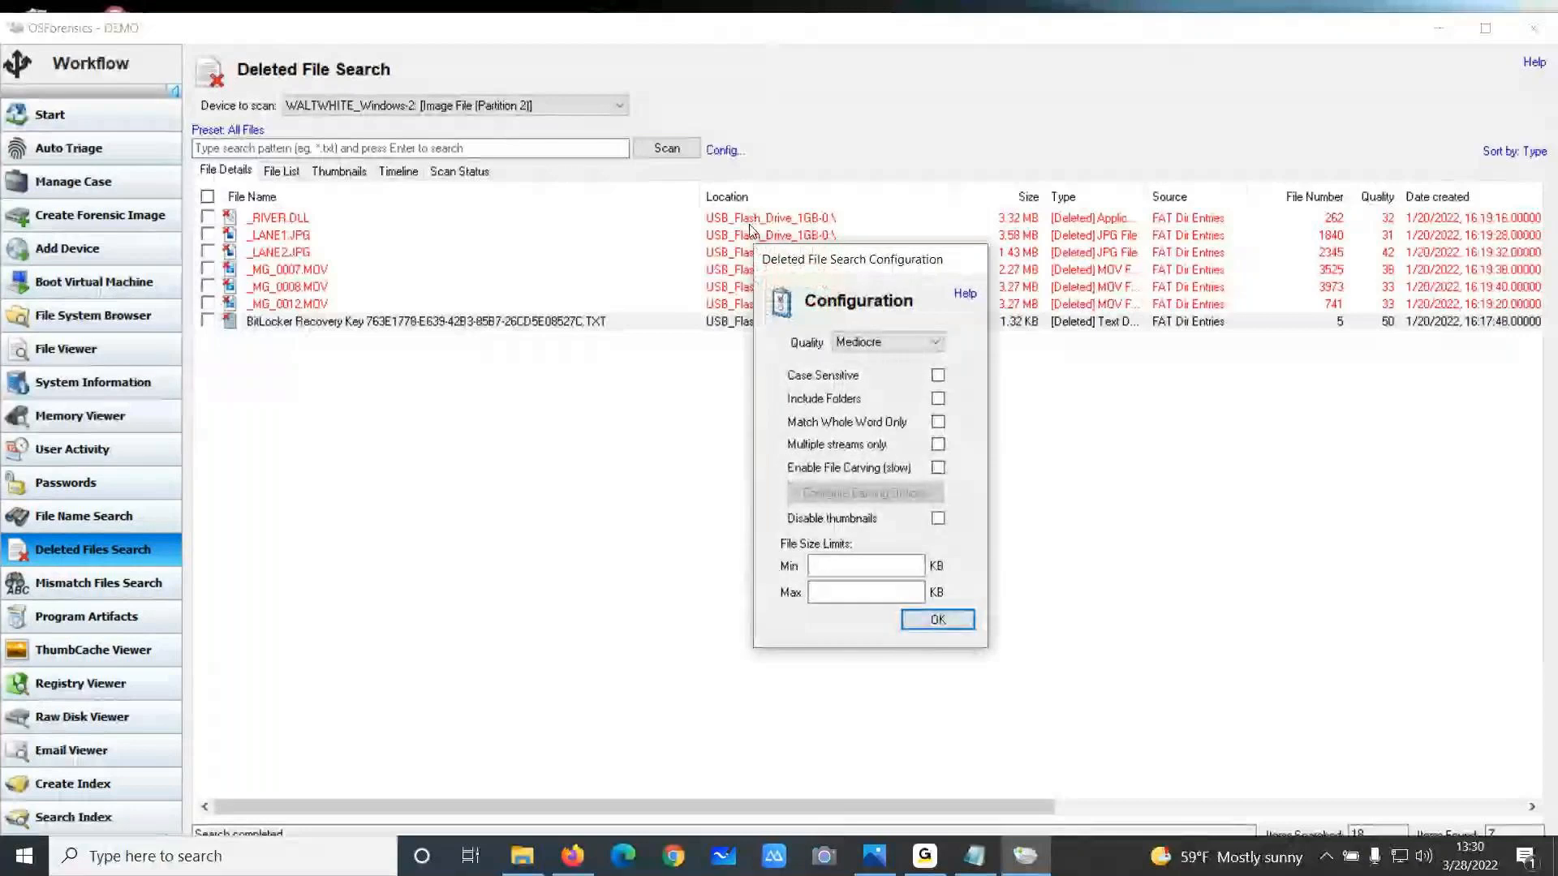
{"action": "left_click", "coordinate": [938, 468]}
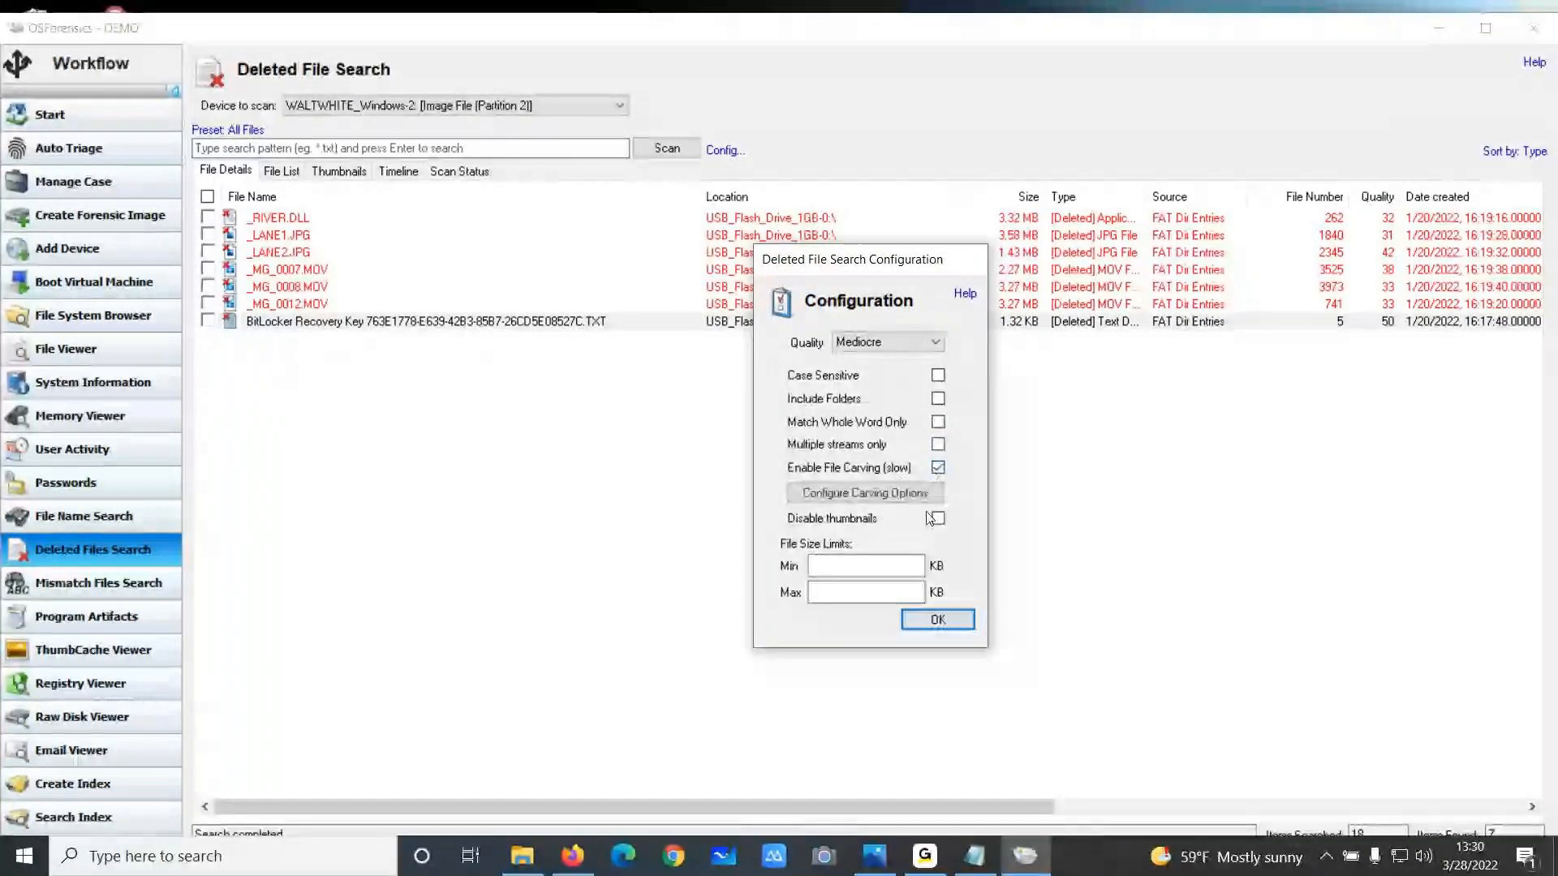
{"action": "left_click", "coordinate": [876, 493]}
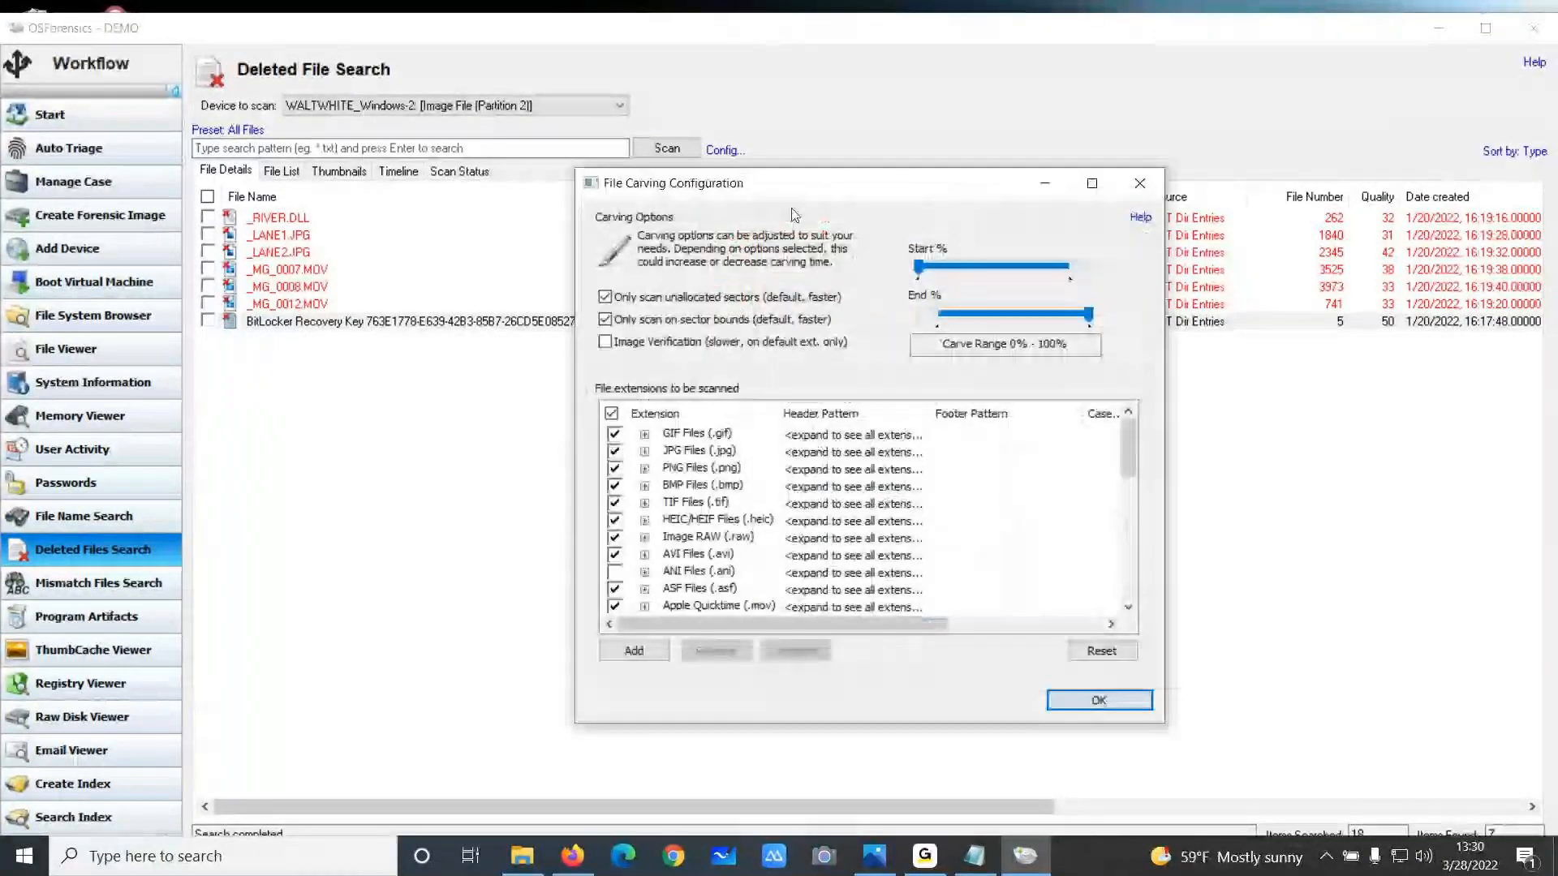
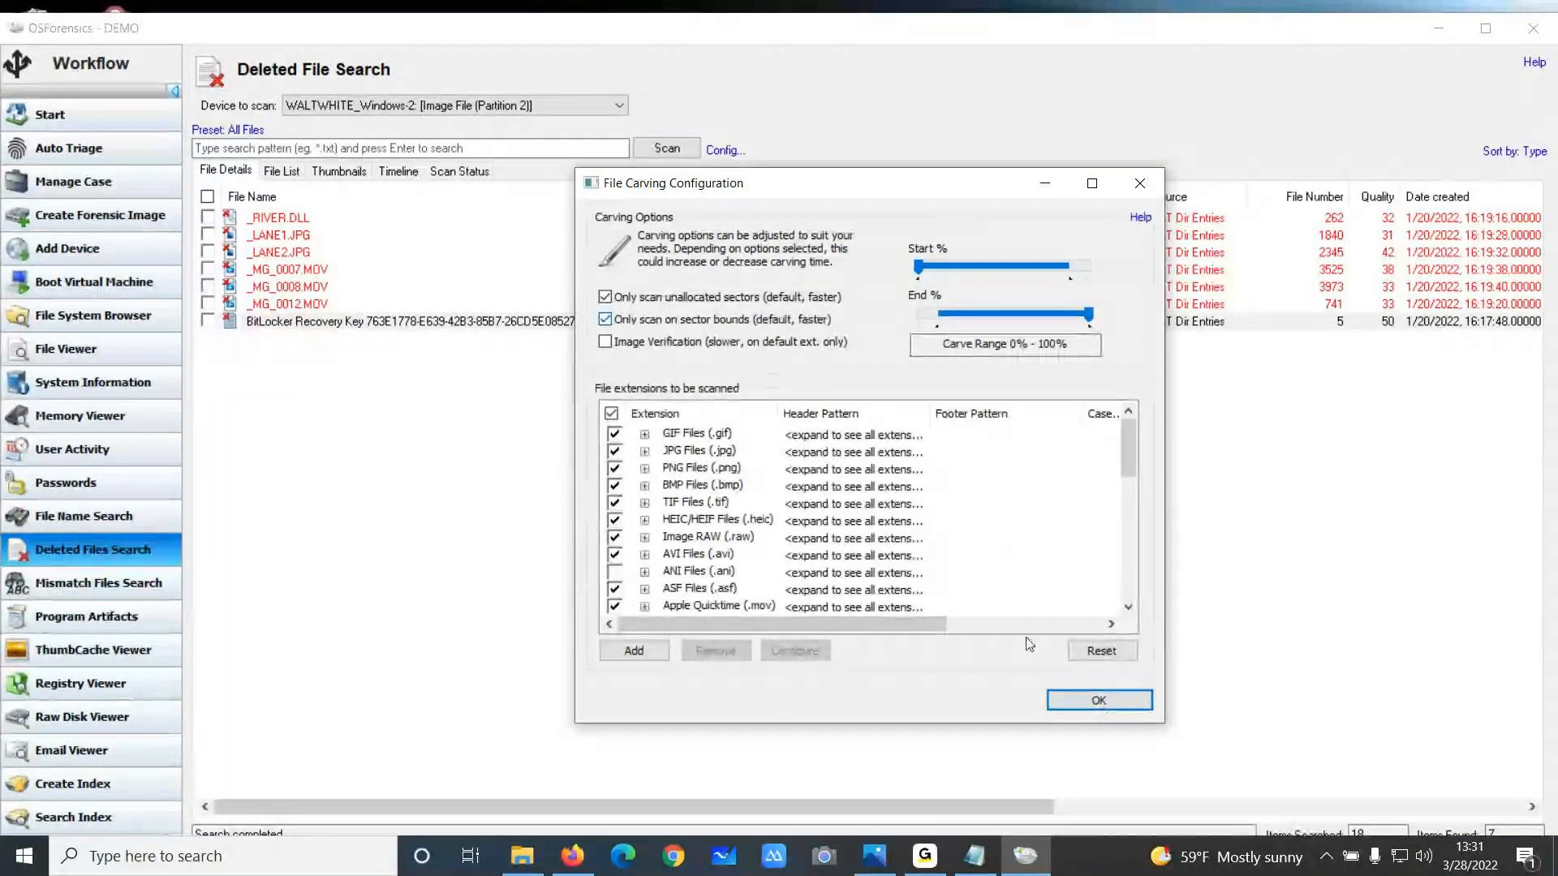
Apply the file carving settings, then start and stop a deleted-file scan of the WALTWHITE_Windows-2 device
{"action": "left_click", "coordinate": [1098, 700]}
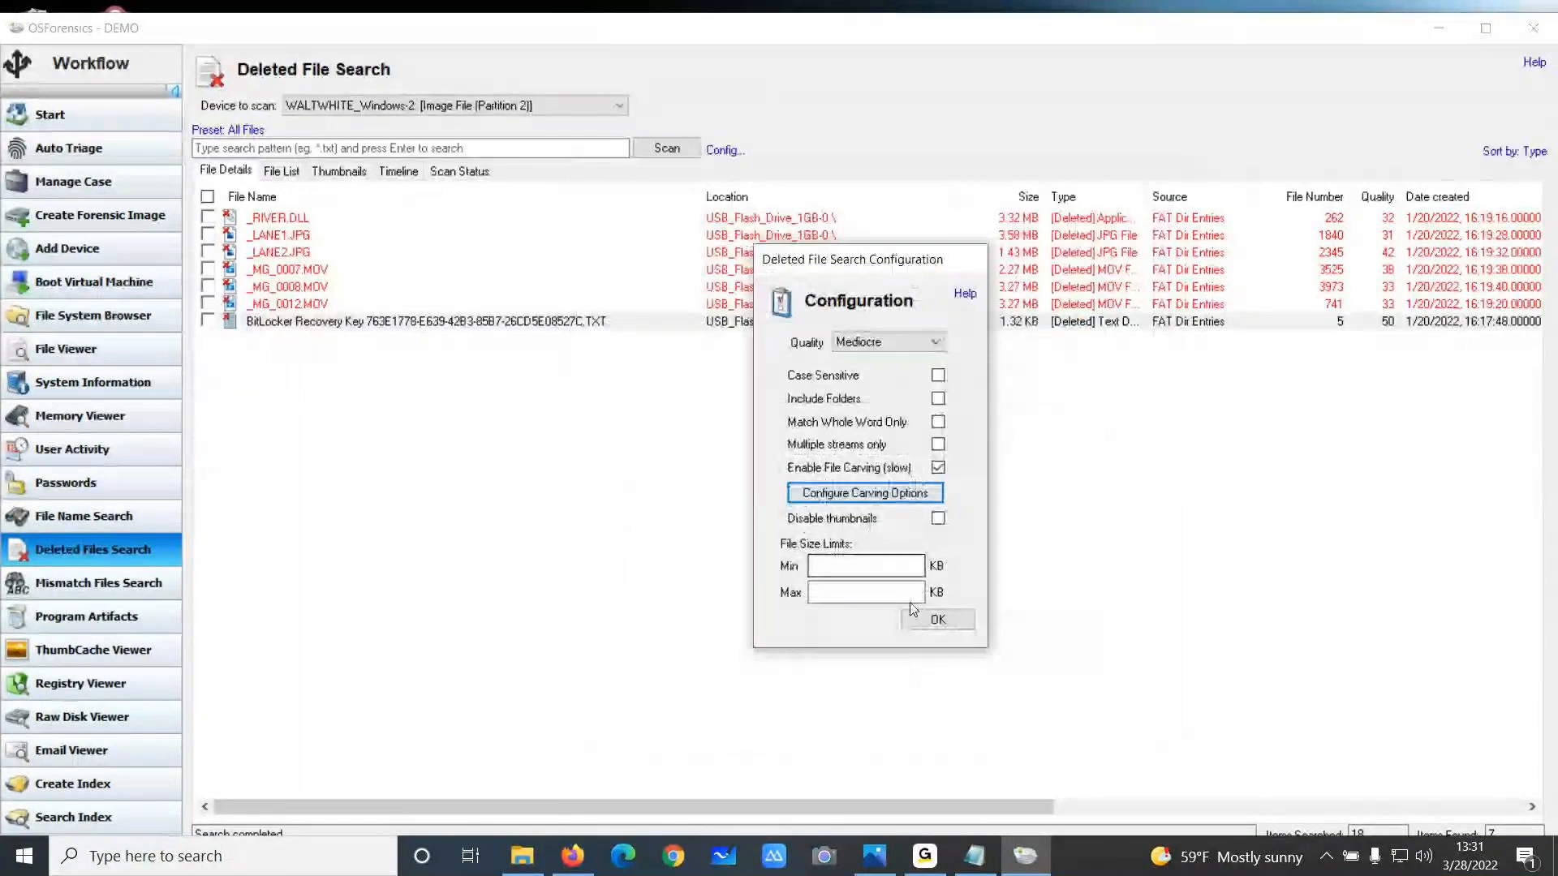
{"action": "left_click", "coordinate": [938, 621]}
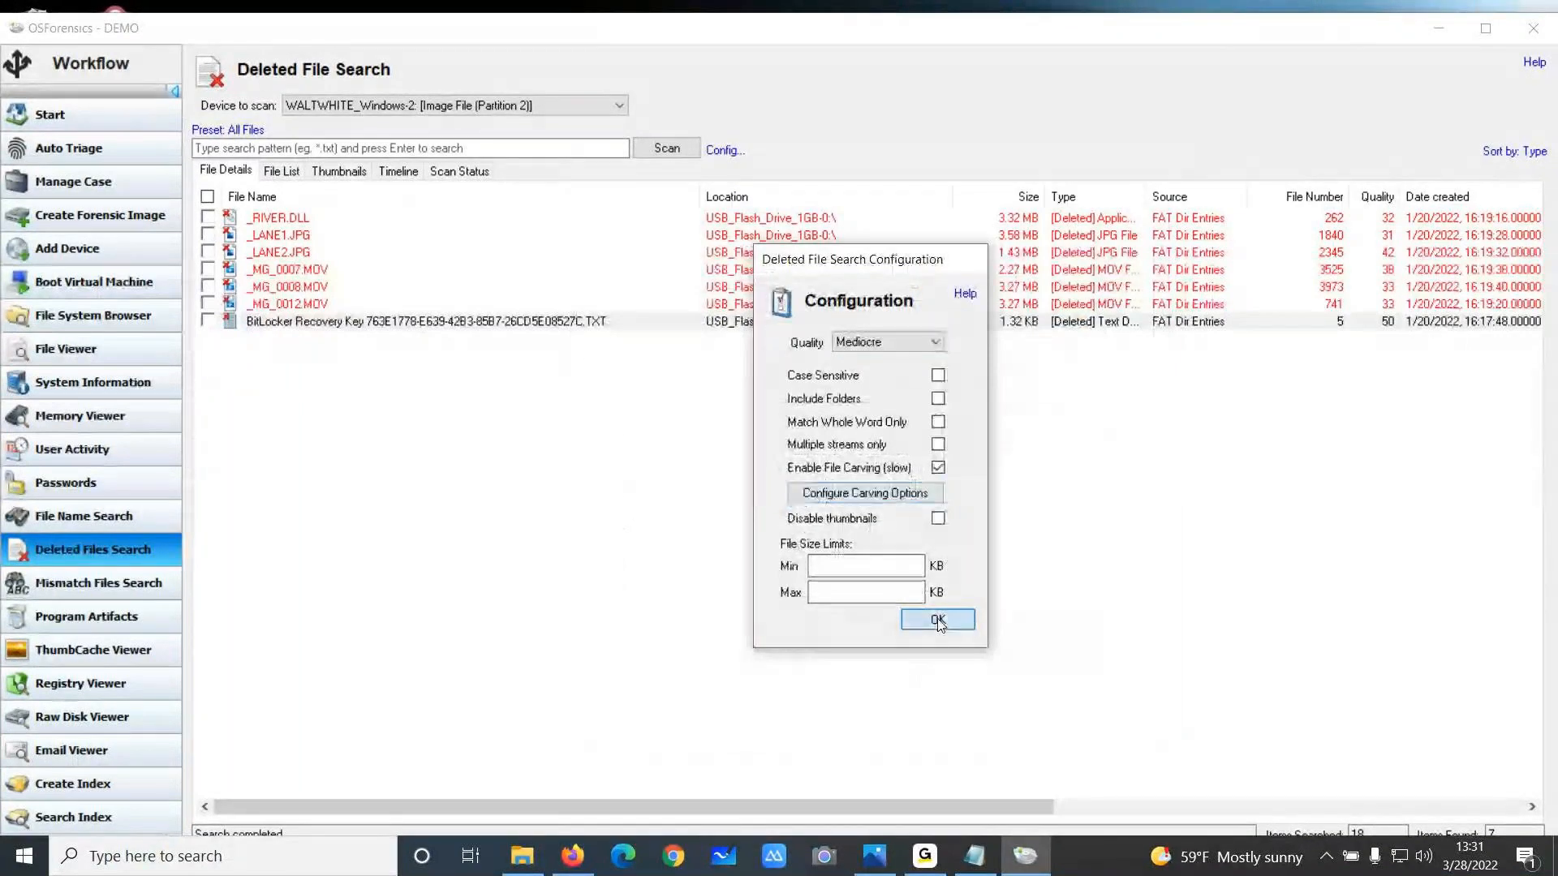
{"action": "left_click", "coordinate": [666, 148]}
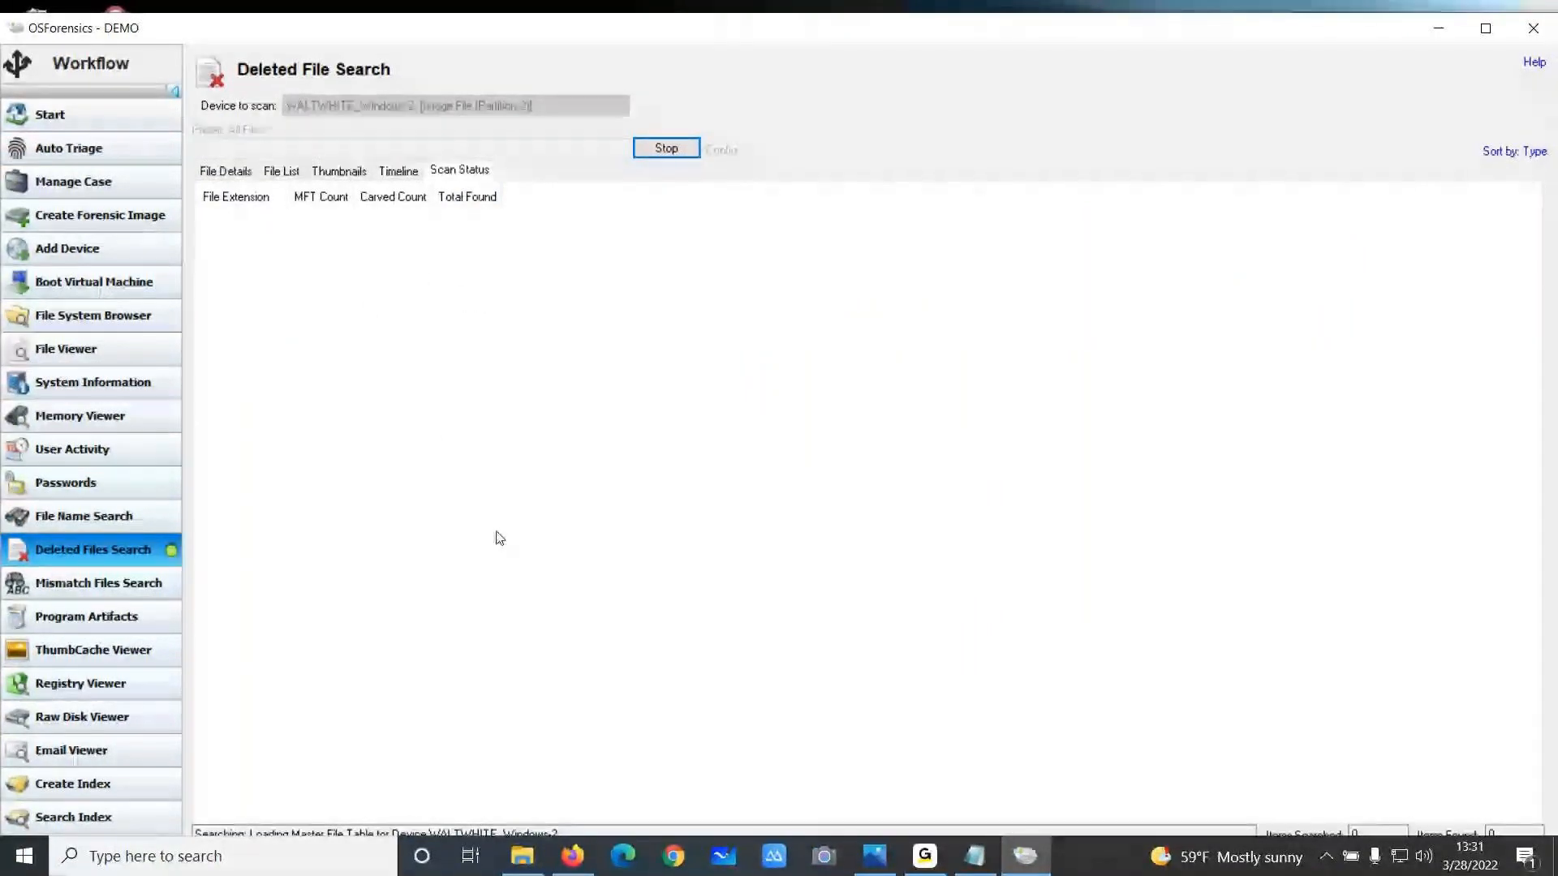
{"action": "left_click", "coordinate": [668, 151]}
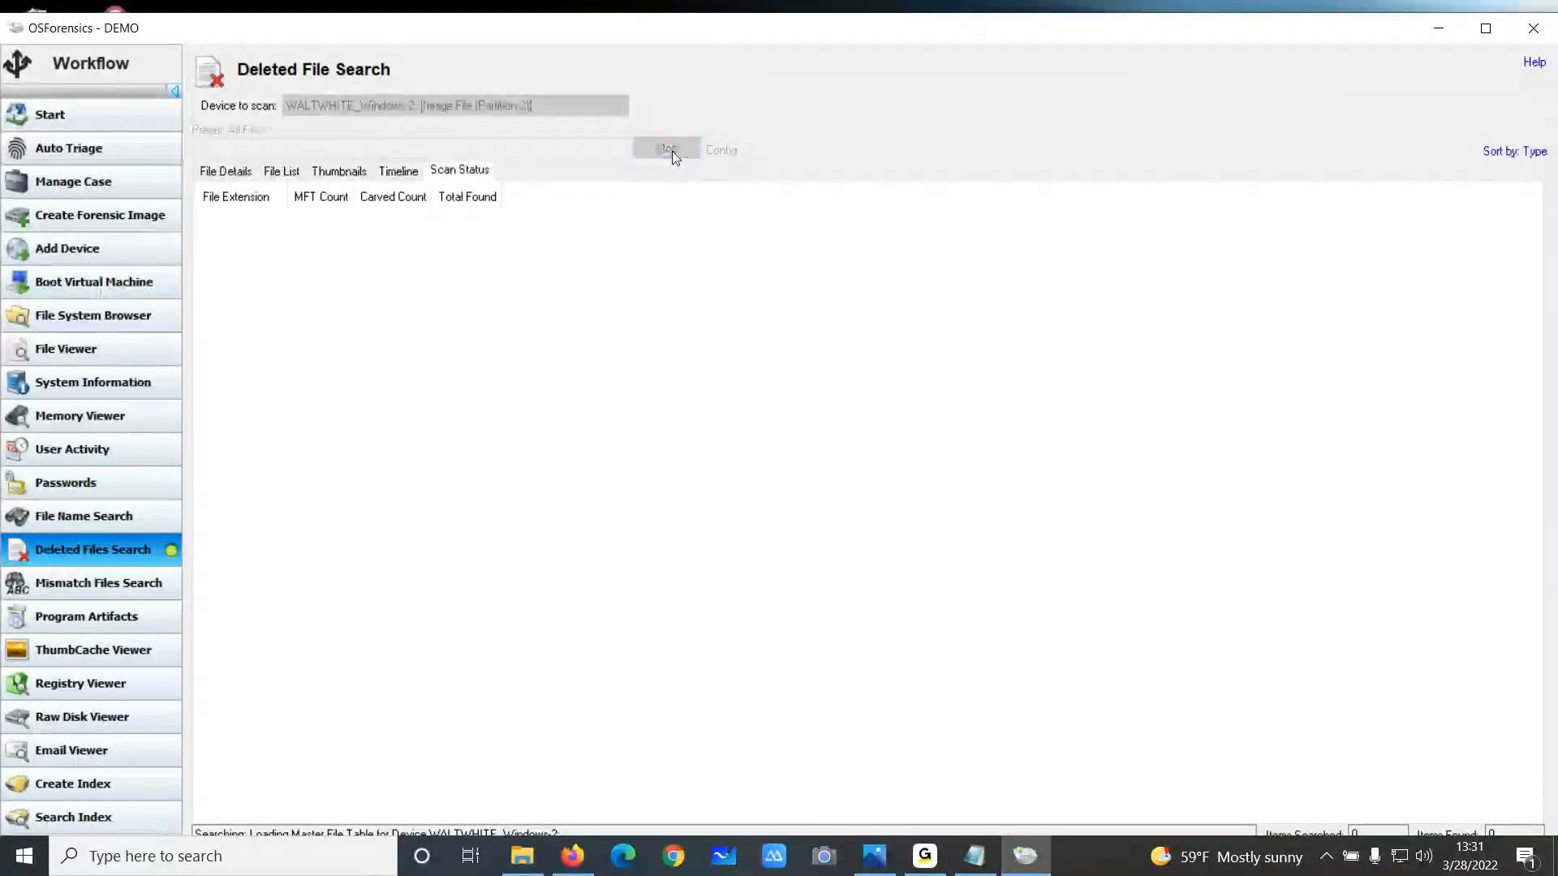
Run a deleted-file scan with carving on USB_Flash_Drive_1GB-0 and scroll through the carved results
{"action": "left_click", "coordinate": [619, 105]}
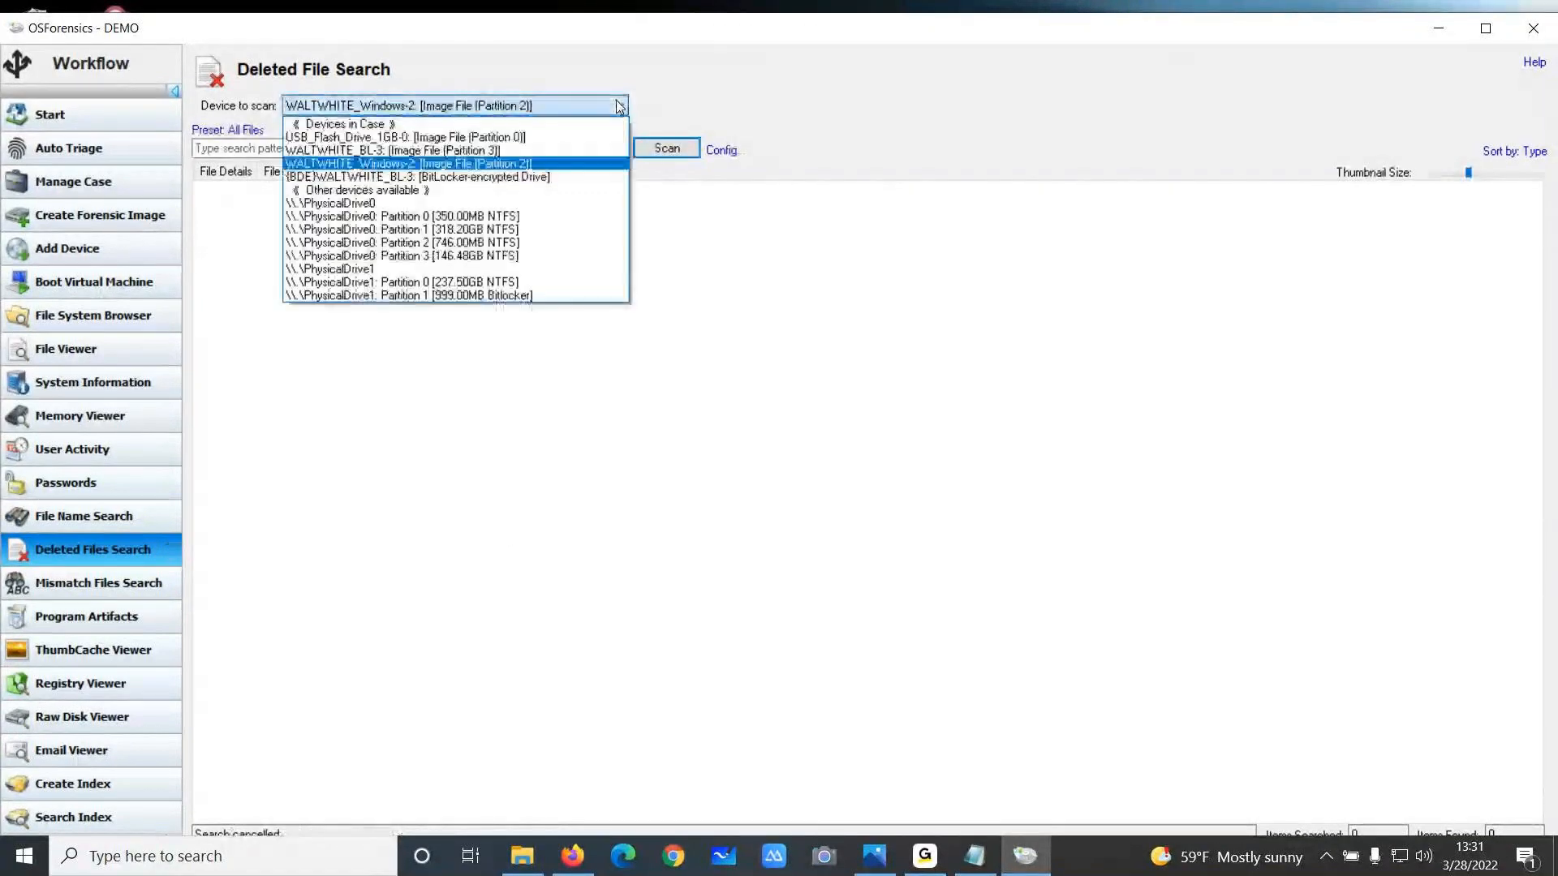
{"action": "left_click", "coordinate": [550, 140]}
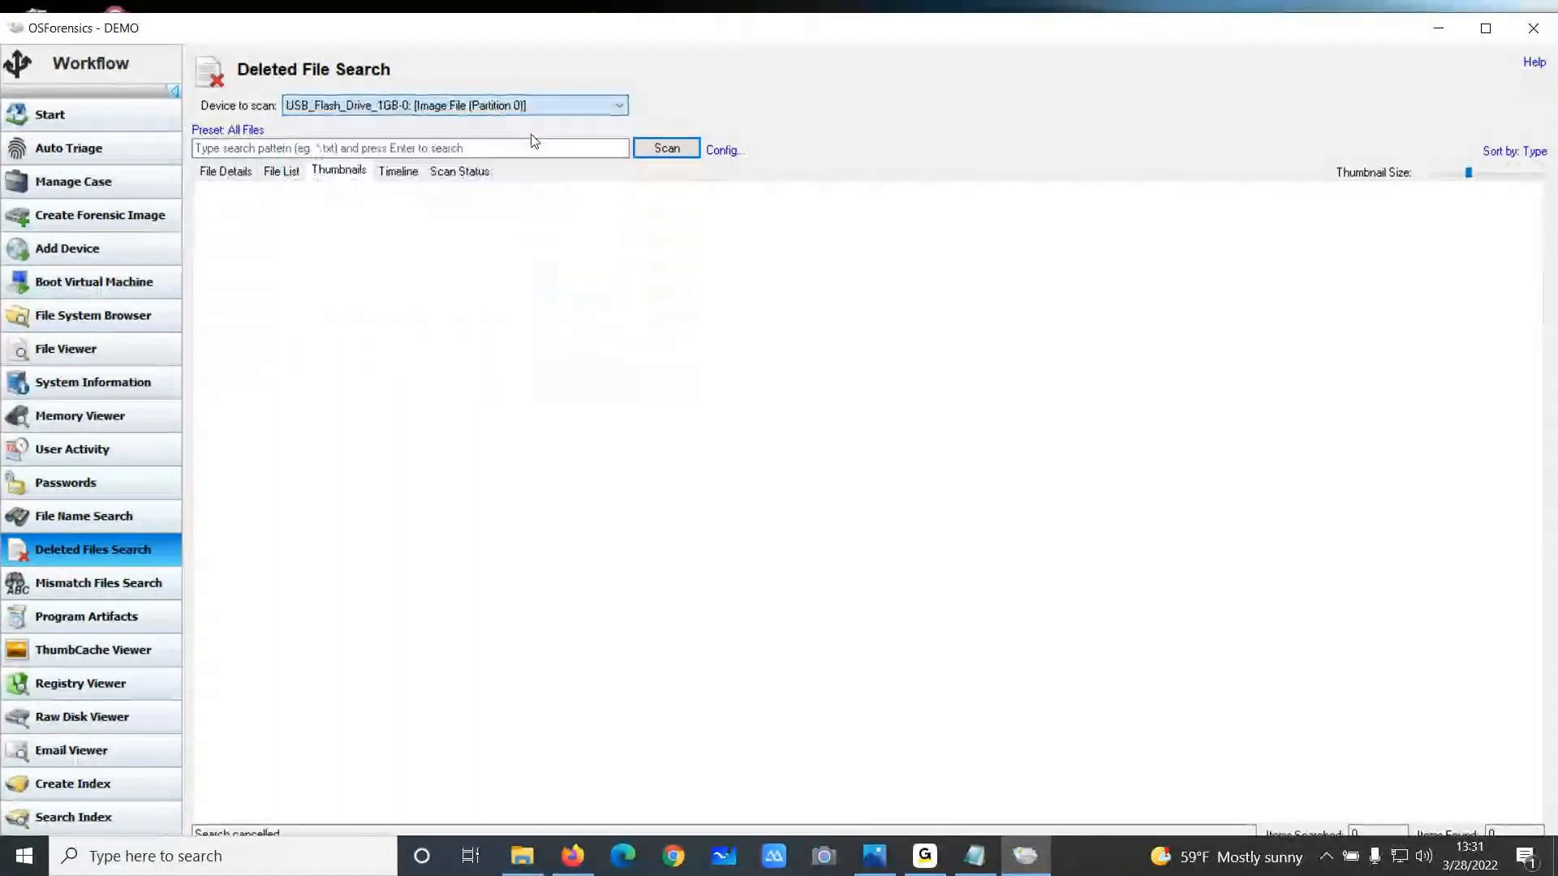
{"action": "left_click", "coordinate": [668, 151]}
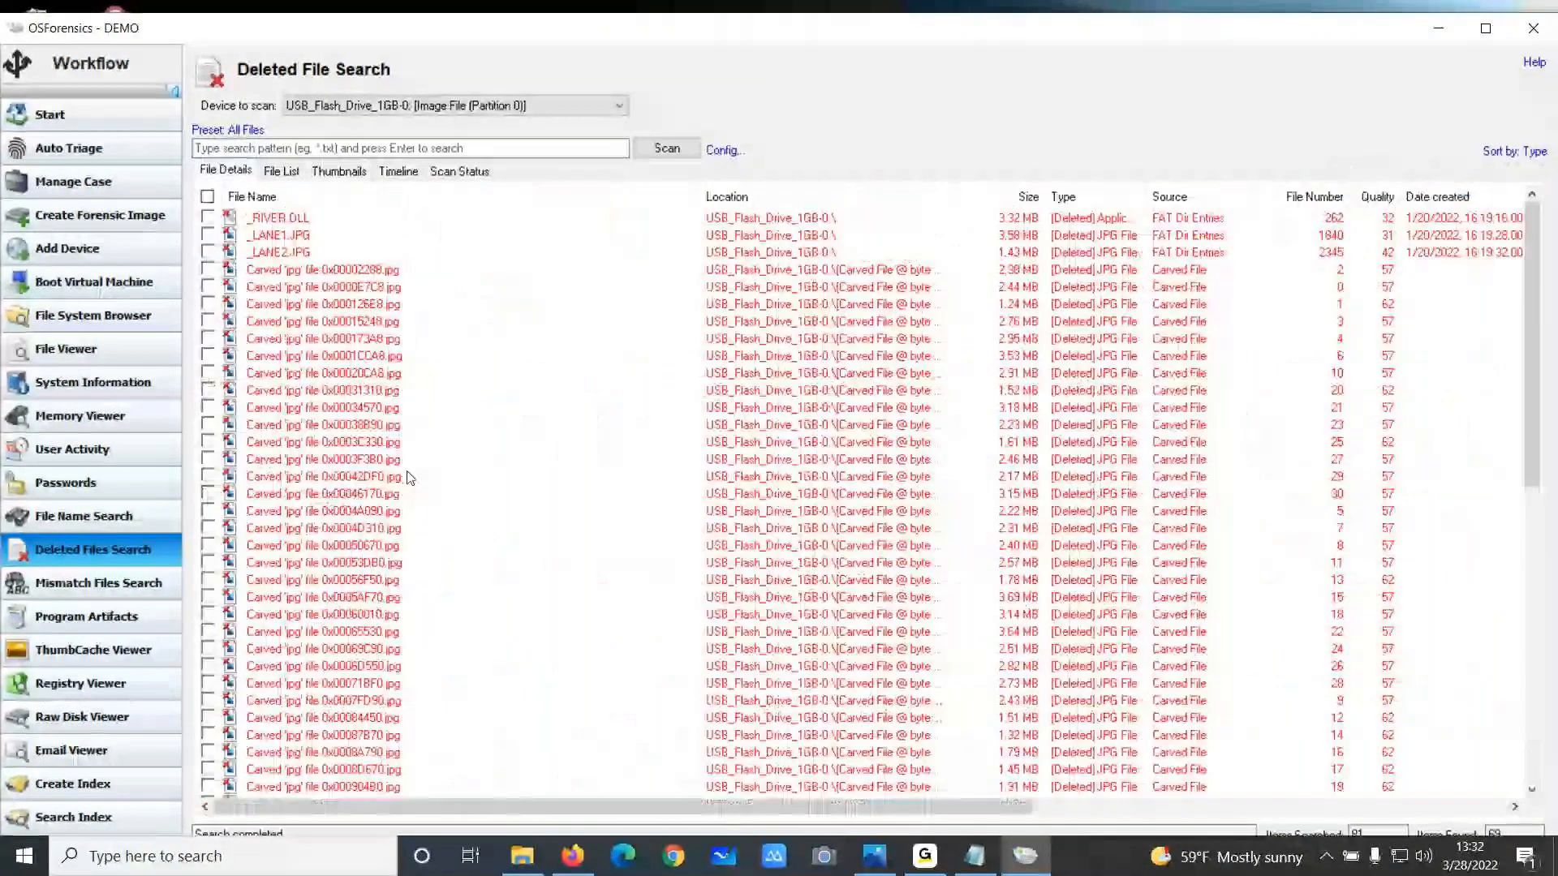
{"action": "scroll", "coordinate": [339, 268], "scroll_direction": "down", "scroll_amount": 8}
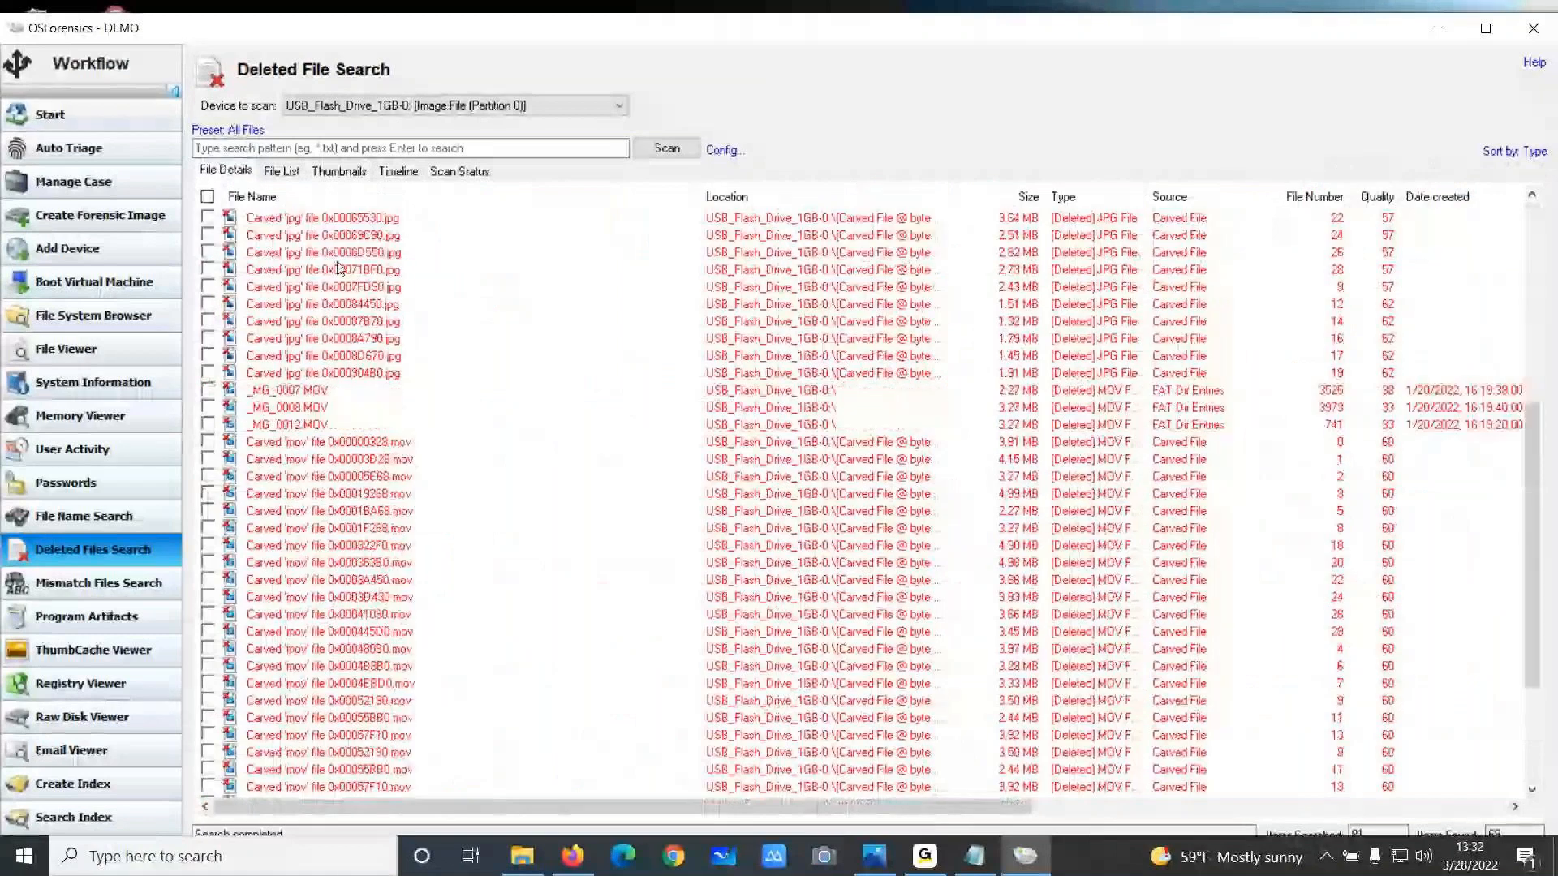
{"action": "scroll", "coordinate": [367, 390], "scroll_direction": "down", "scroll_amount": 1}
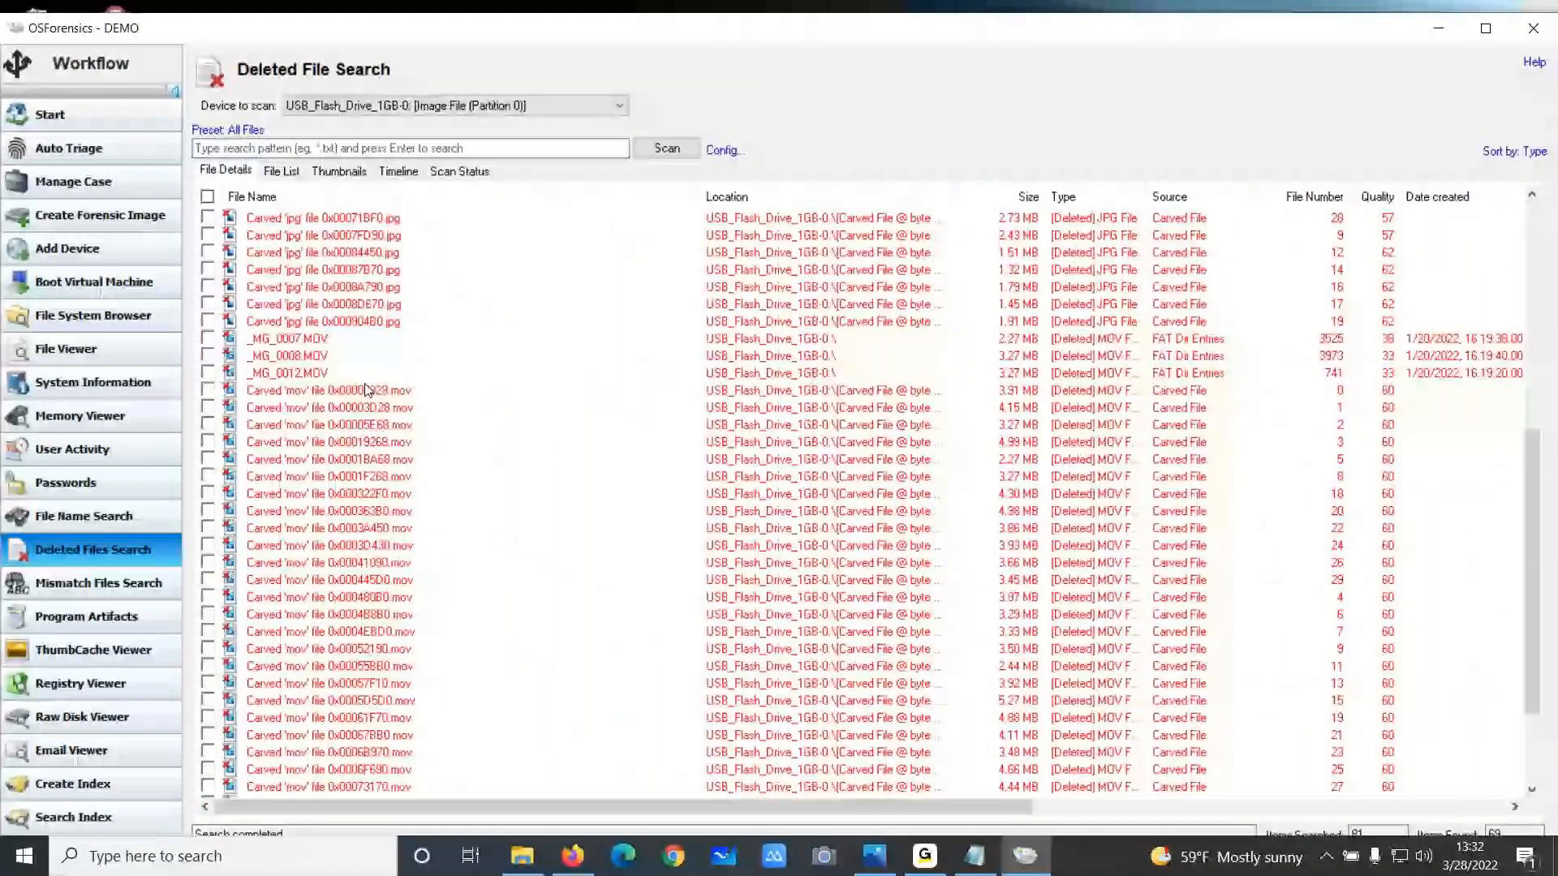
{"action": "scroll", "coordinate": [367, 391], "scroll_direction": "down", "scroll_amount": 3}
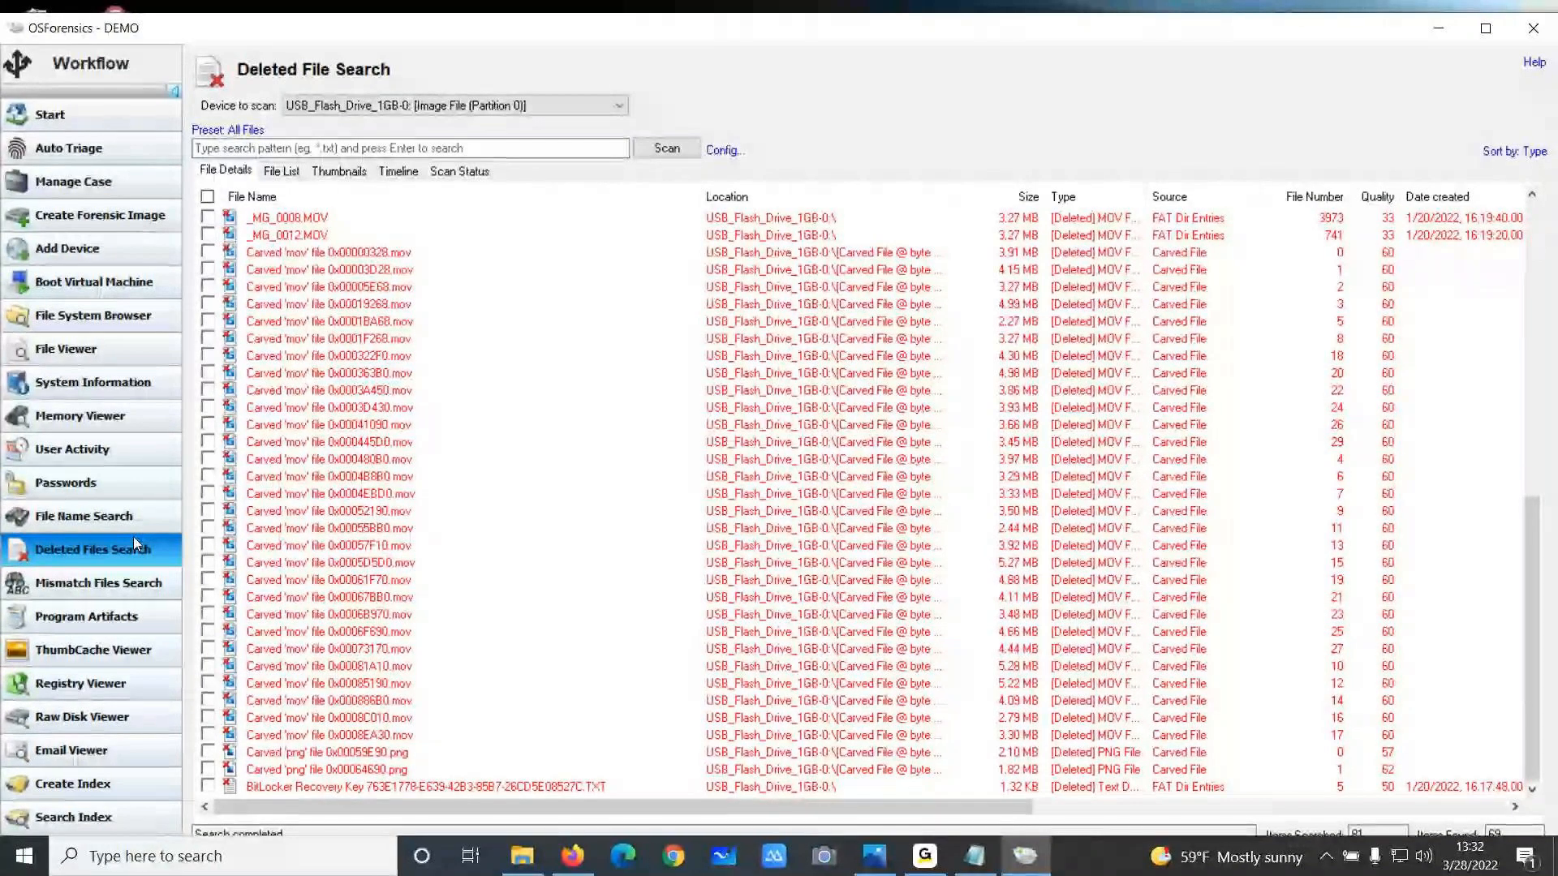
Open Mismatch Files Search and review its default filter configuration
{"action": "left_click", "coordinate": [108, 586]}
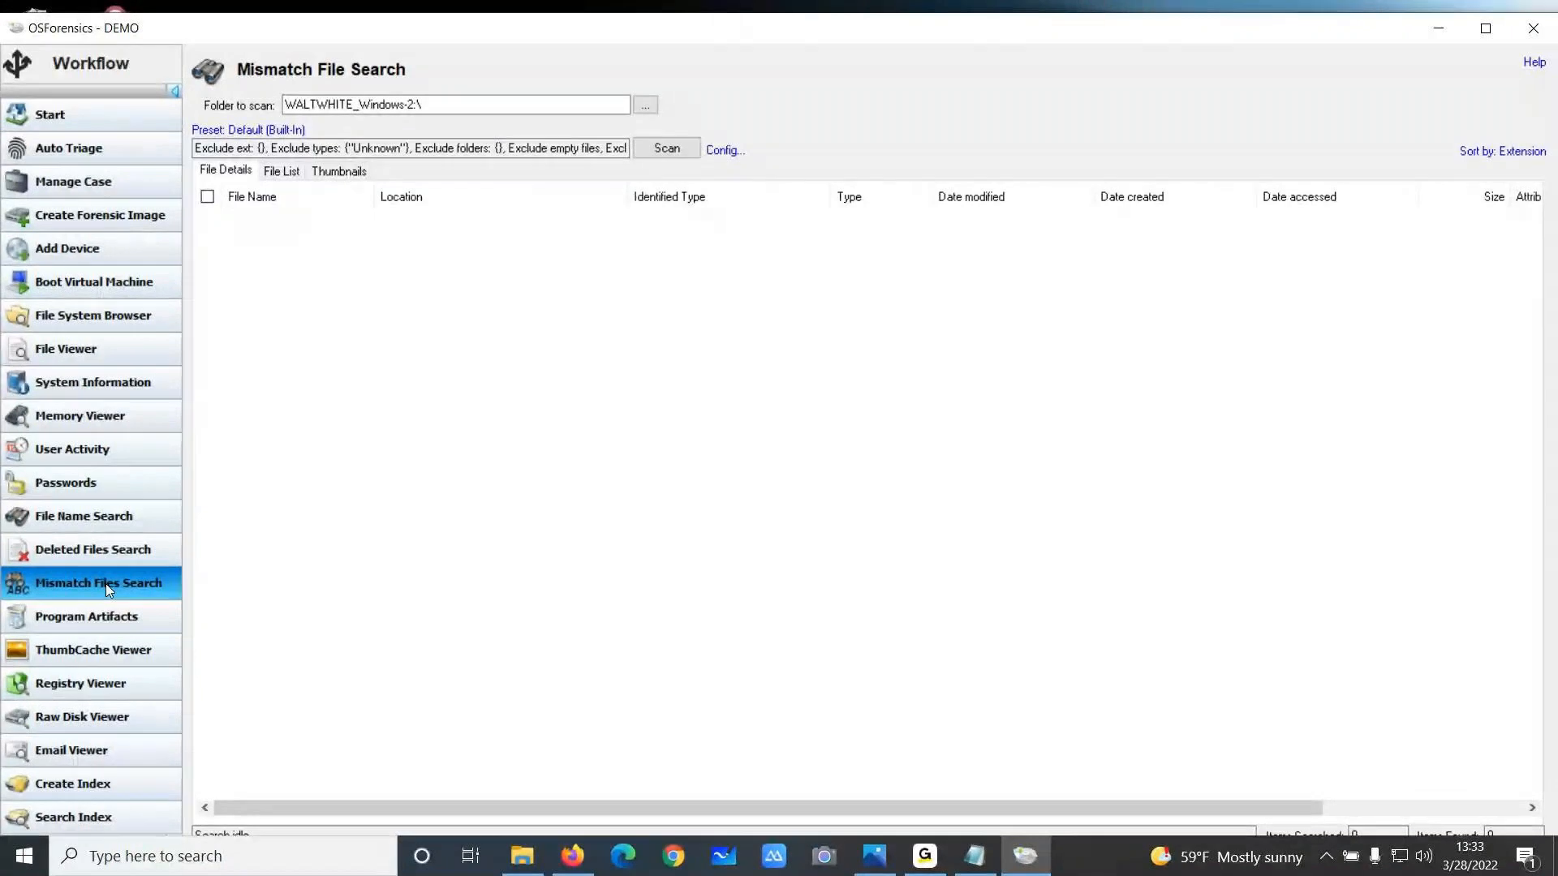
{"action": "left_click", "coordinate": [724, 151]}
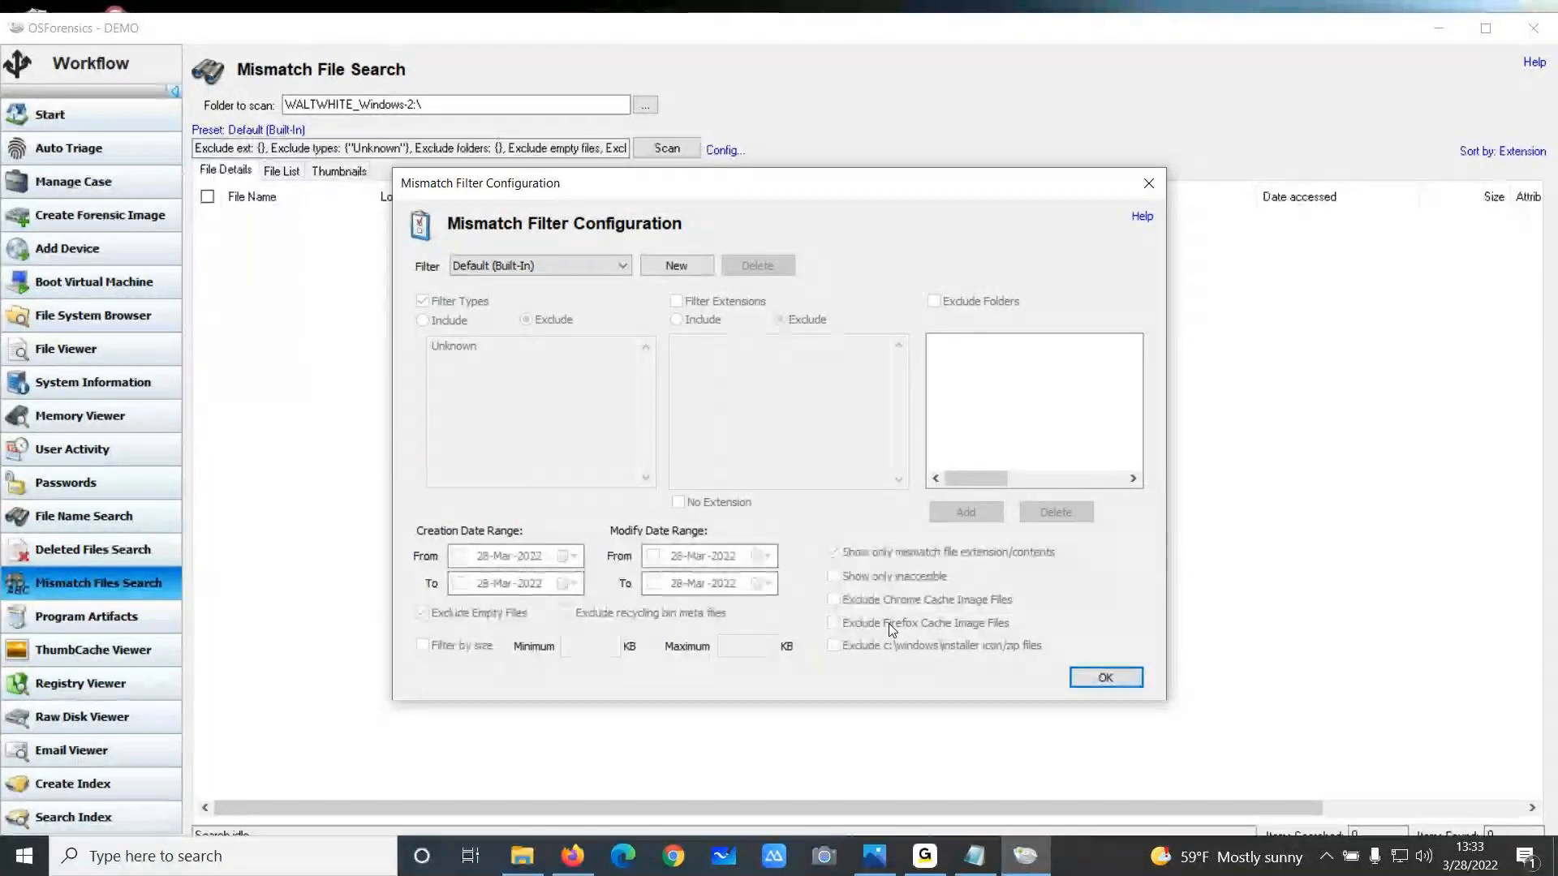
{"action": "left_click", "coordinate": [1148, 183]}
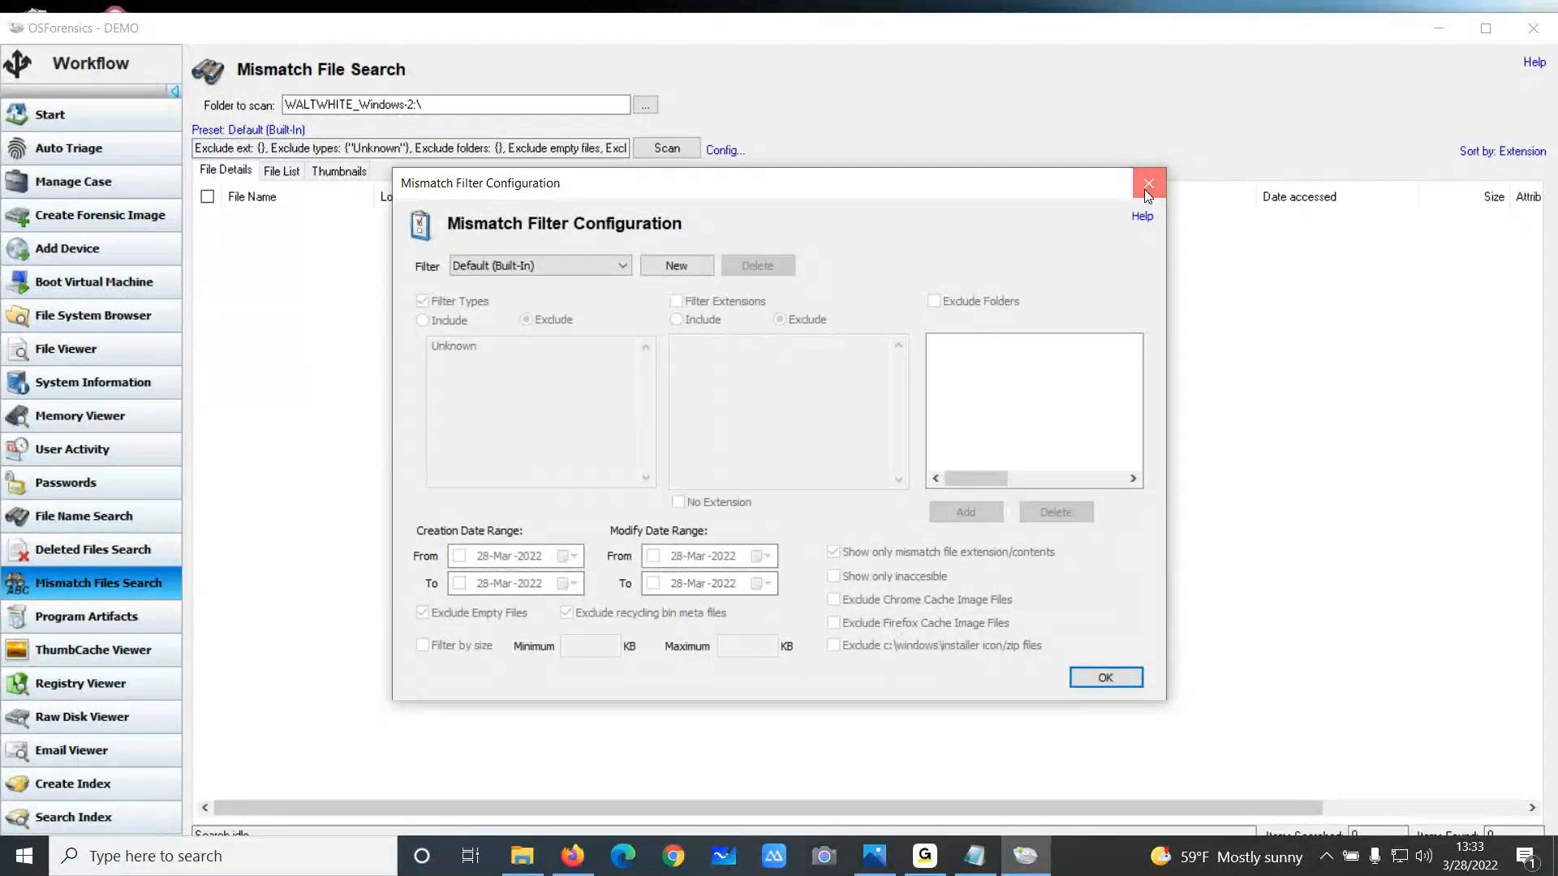
Set the mismatch scan folder to WALTWHITE_Windows-2\Users\Heisenberg and start the scan
{"action": "left_click", "coordinate": [645, 105]}
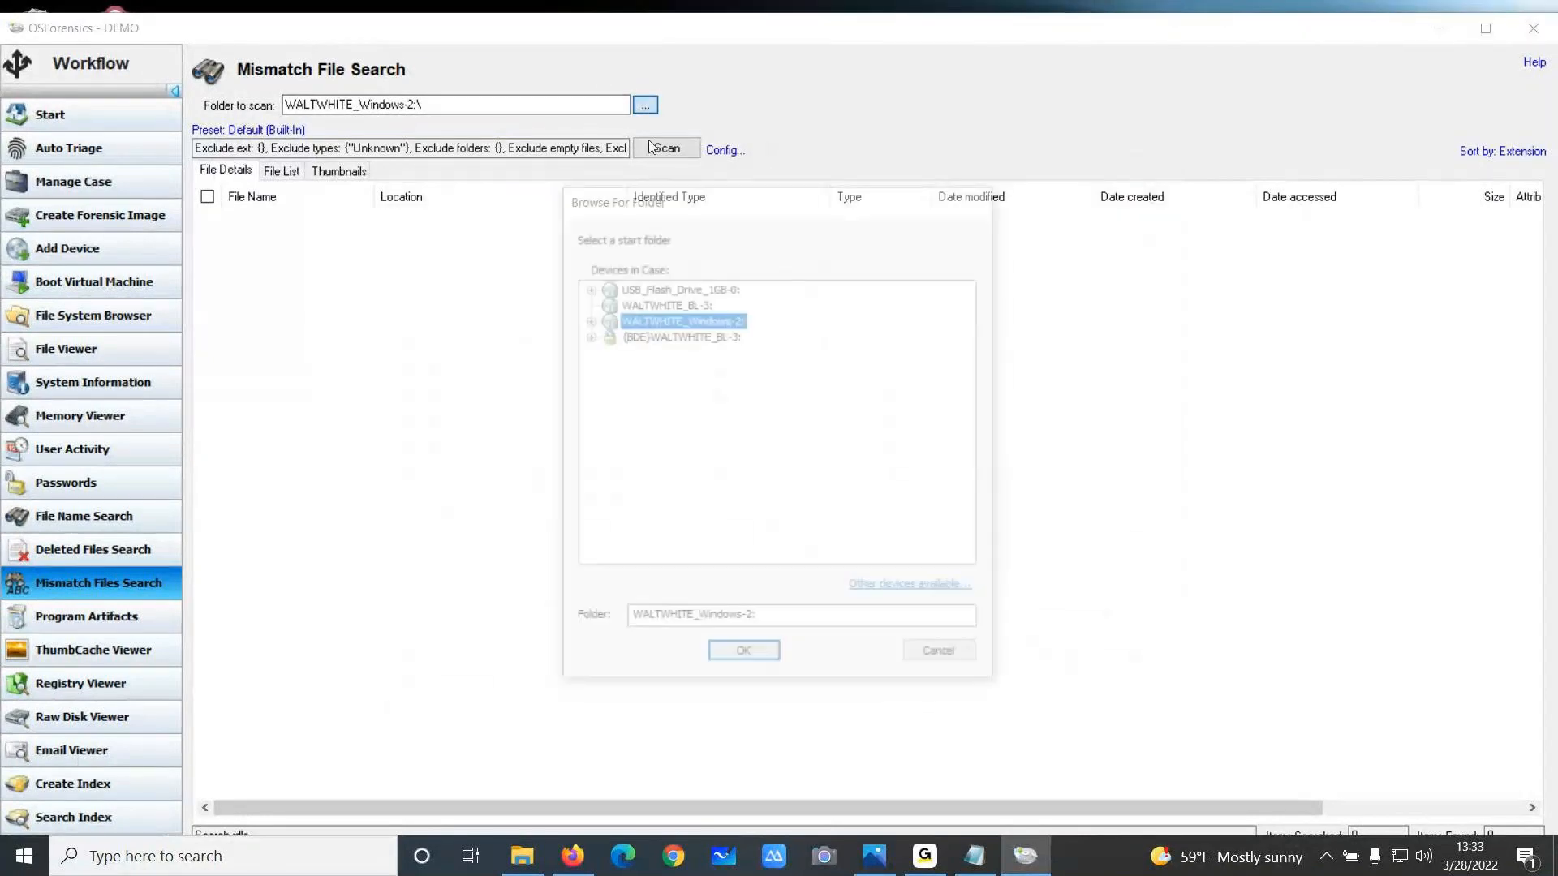
{"action": "left_click", "coordinate": [587, 320]}
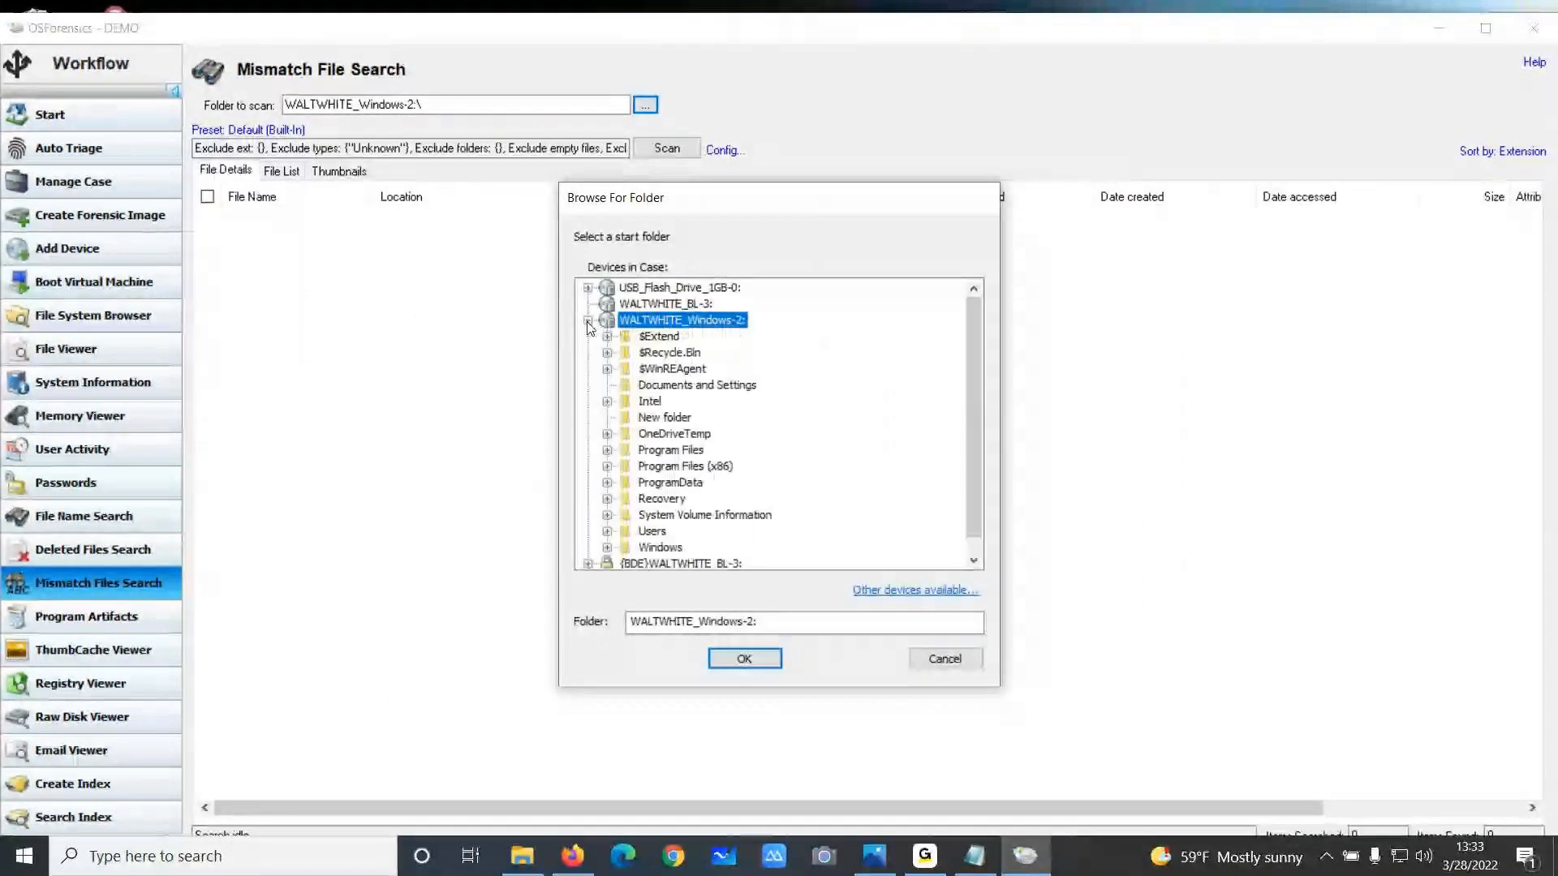
{"action": "left_click", "coordinate": [607, 531]}
{"action": "left_click", "coordinate": [685, 530]}
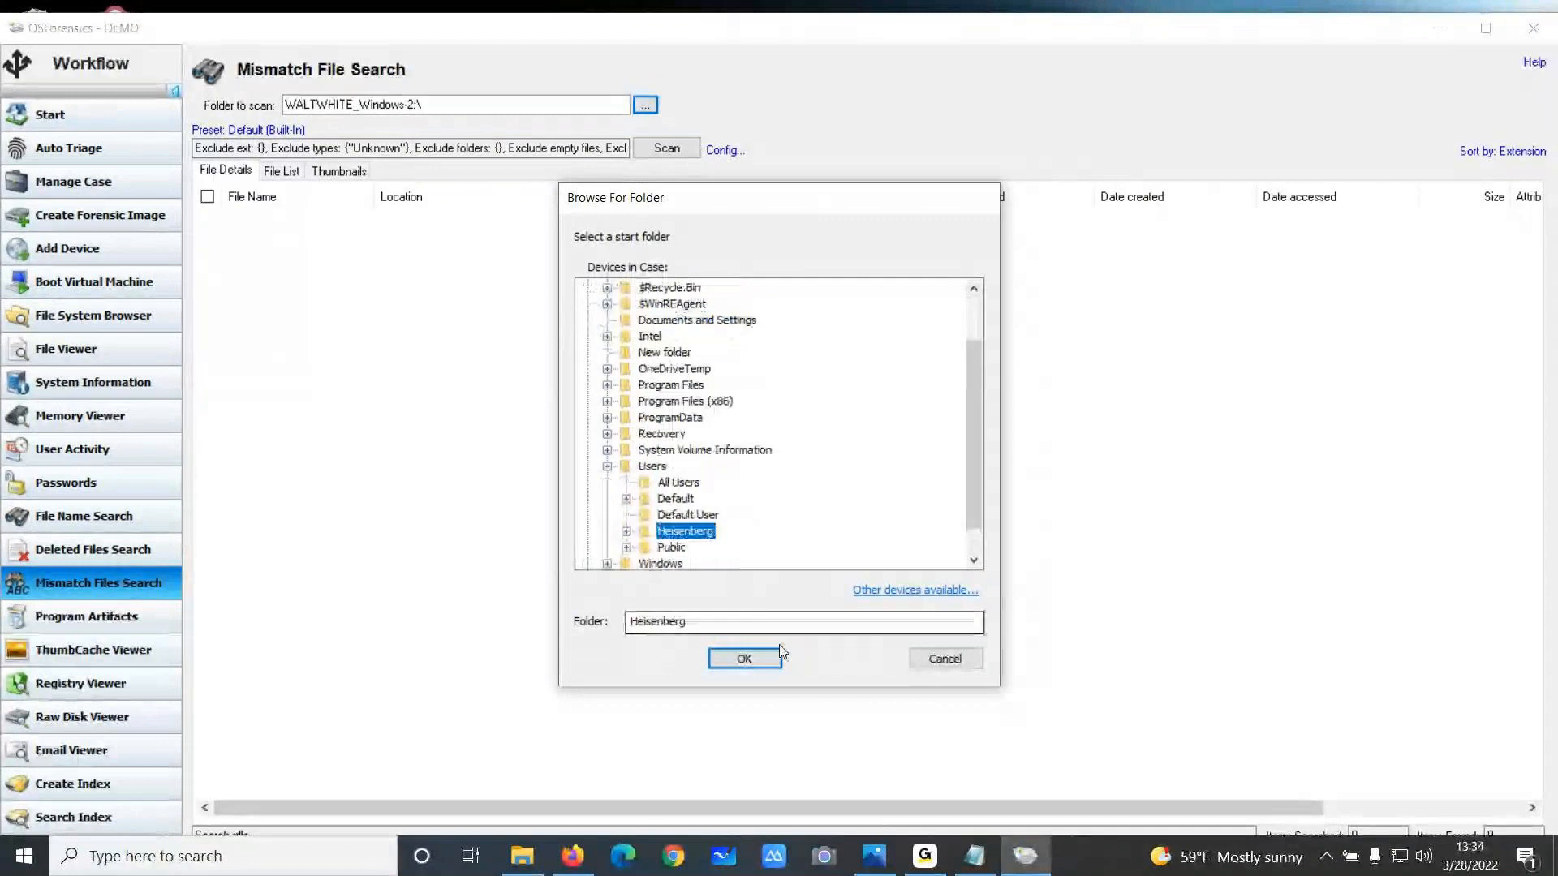
{"action": "left_click", "coordinate": [745, 657]}
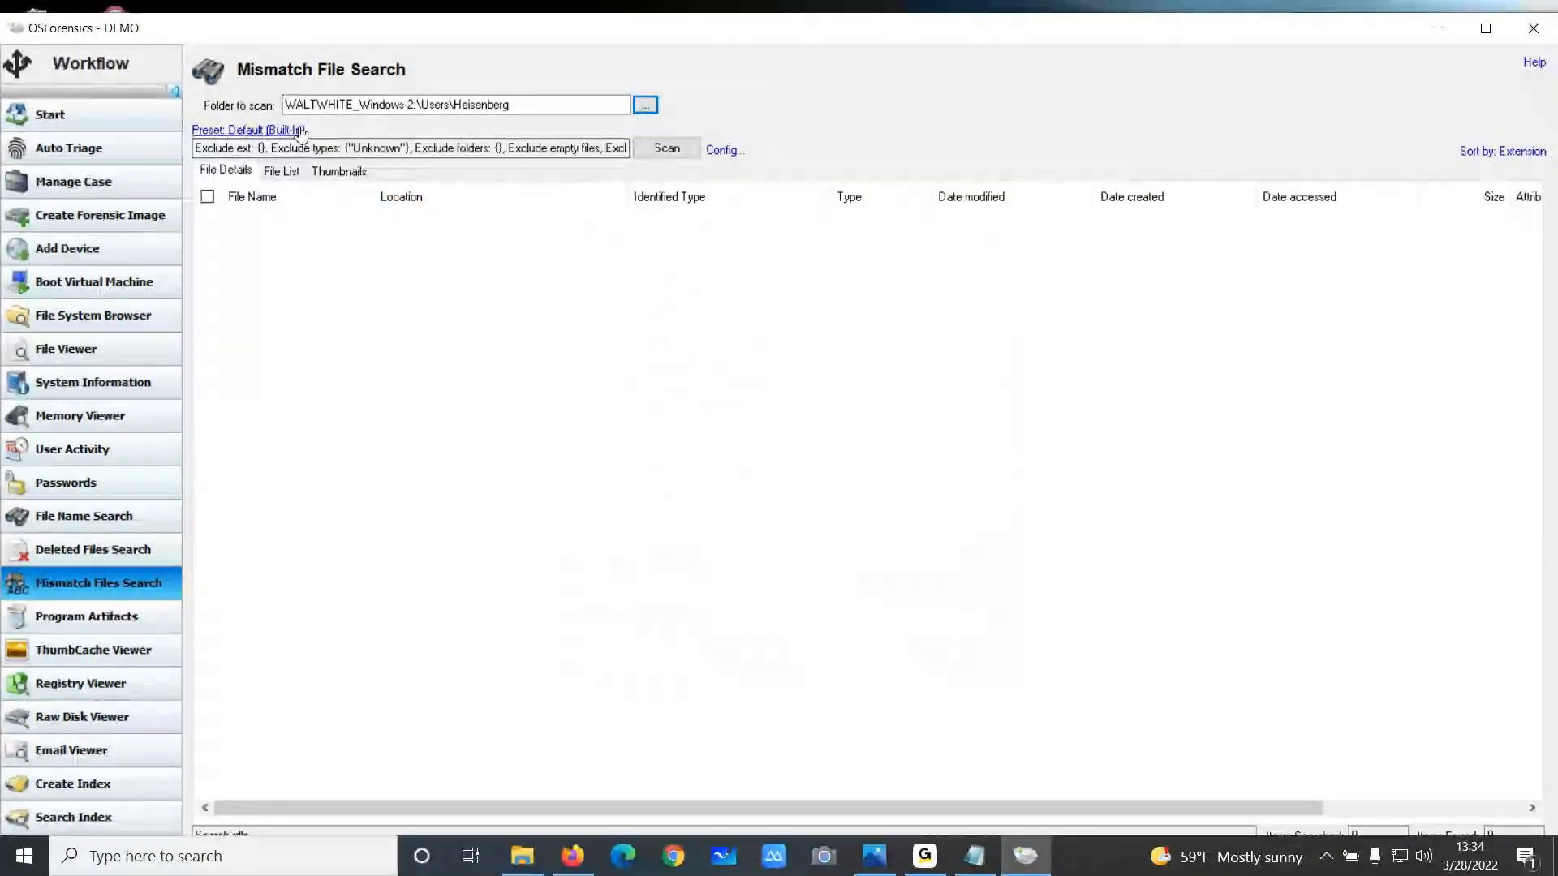
{"action": "left_click", "coordinate": [678, 154]}
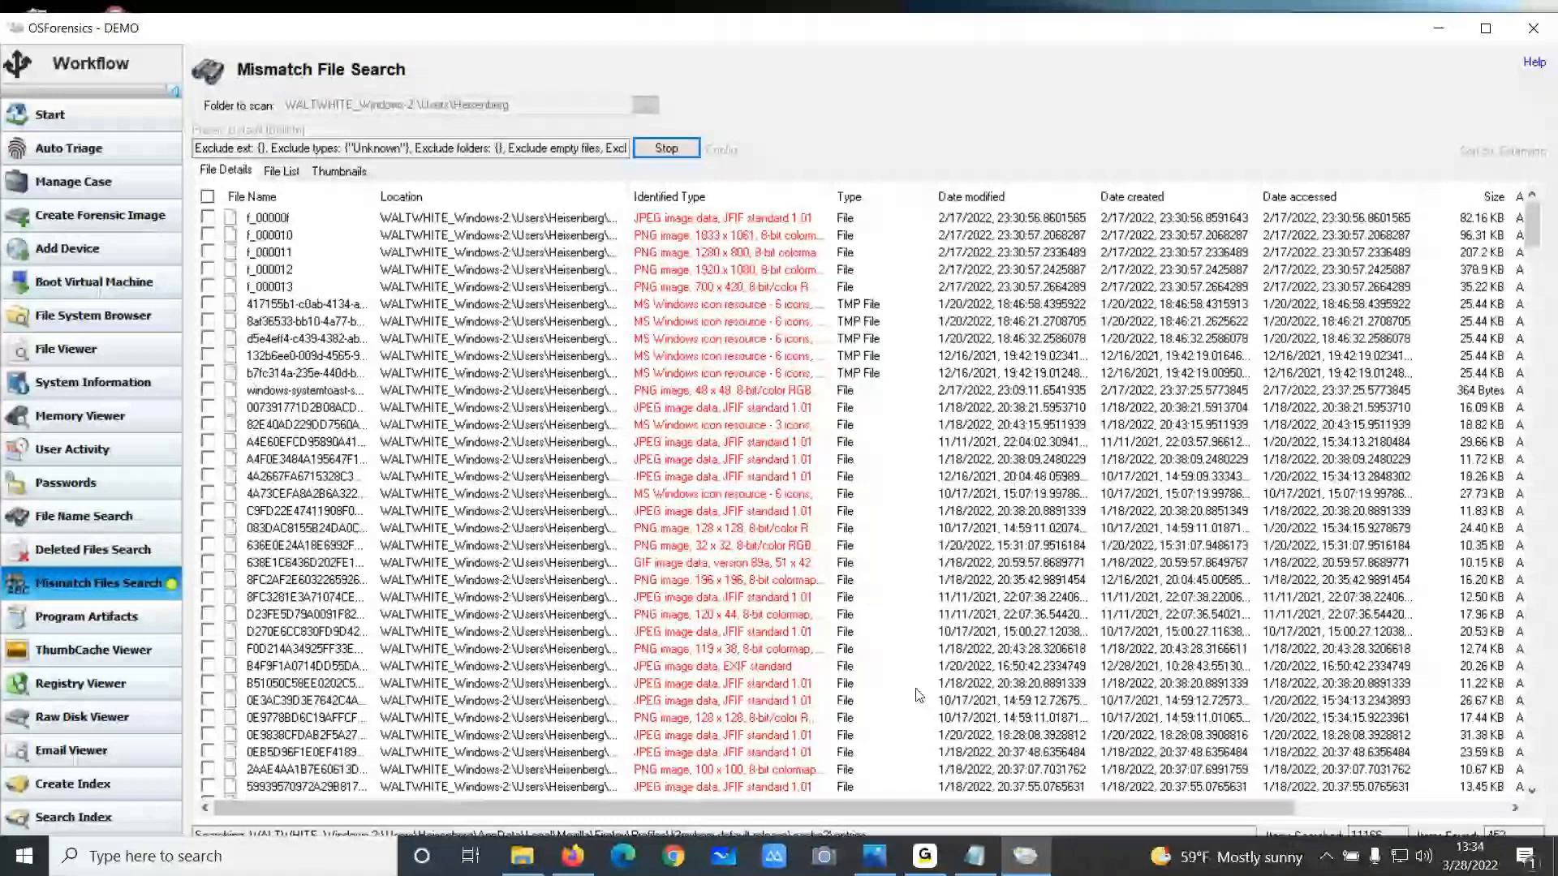
Widen the File Name column and scroll through the mismatch search results
{"action": "scroll", "coordinate": [623, 533], "scroll_direction": "down", "scroll_amount": 8}
{"action": "scroll", "coordinate": [622, 533], "scroll_direction": "down", "scroll_amount": 4}
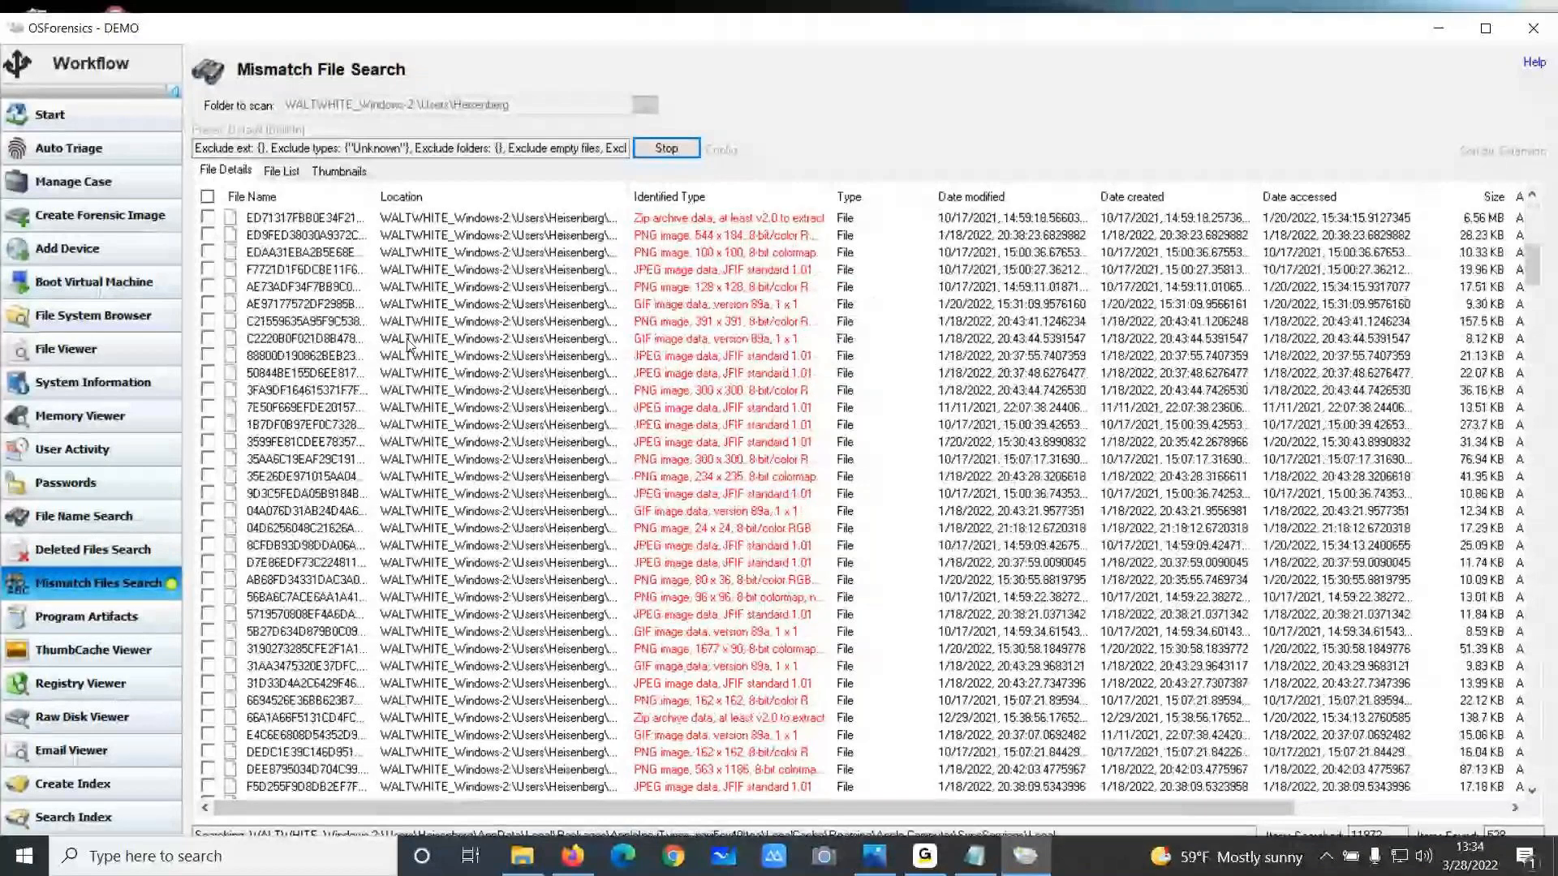
{"action": "double_click", "coordinate": [377, 197]}
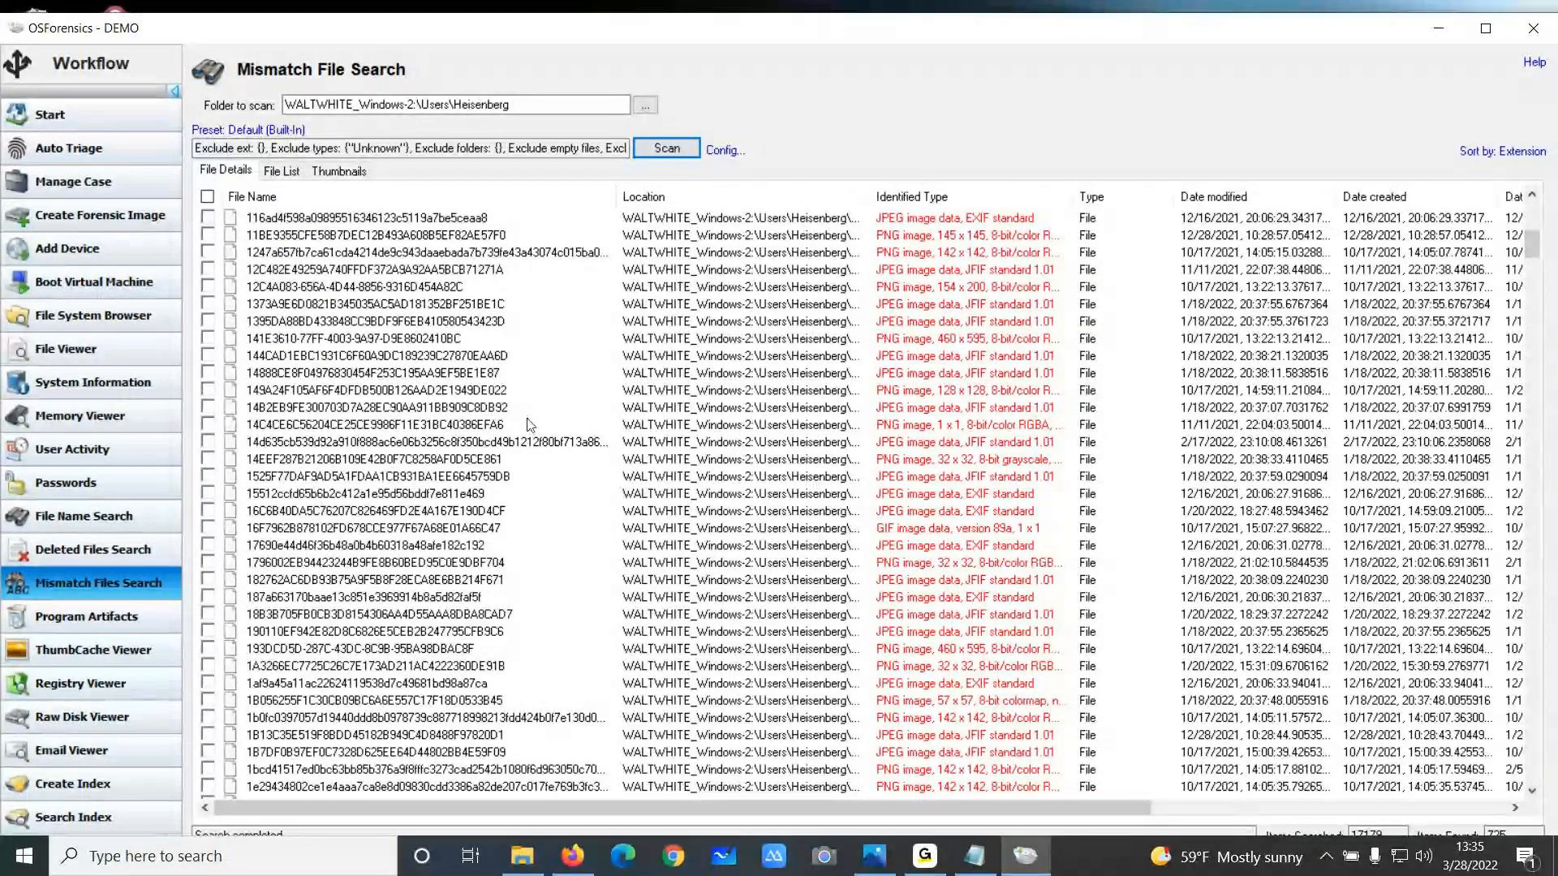
{"action": "scroll", "coordinate": [529, 424], "scroll_direction": "down", "scroll_amount": 3}
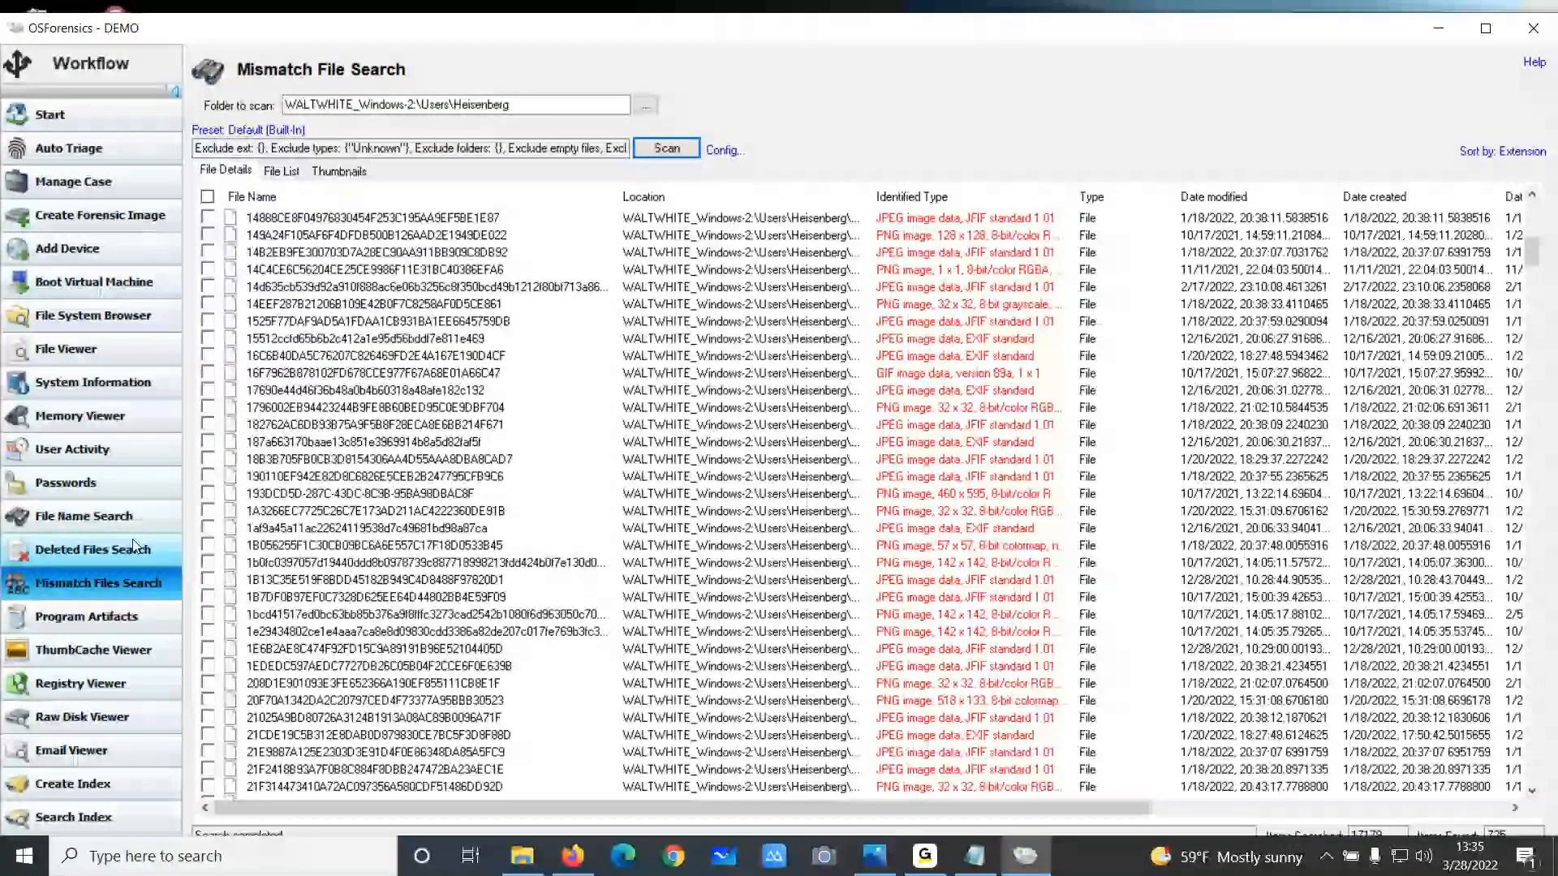
Open ThumbCache Viewer, scan the WALTWHITE_Windows-2 drive, and expand Heisenberg's ThumbCache Files
{"action": "left_click", "coordinate": [134, 647]}
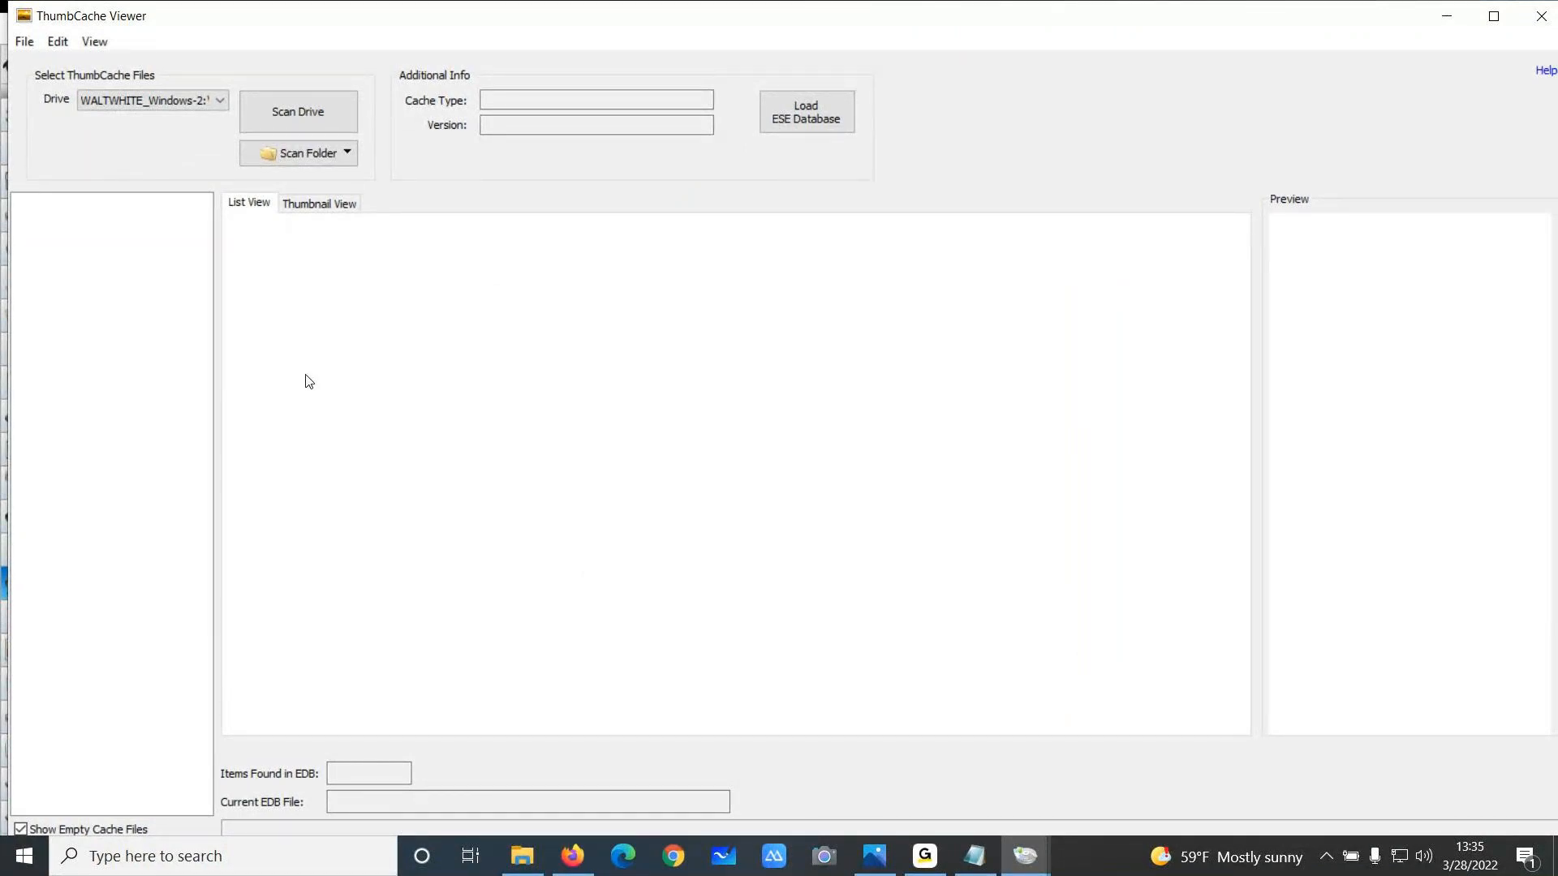
{"action": "left_click", "coordinate": [316, 112]}
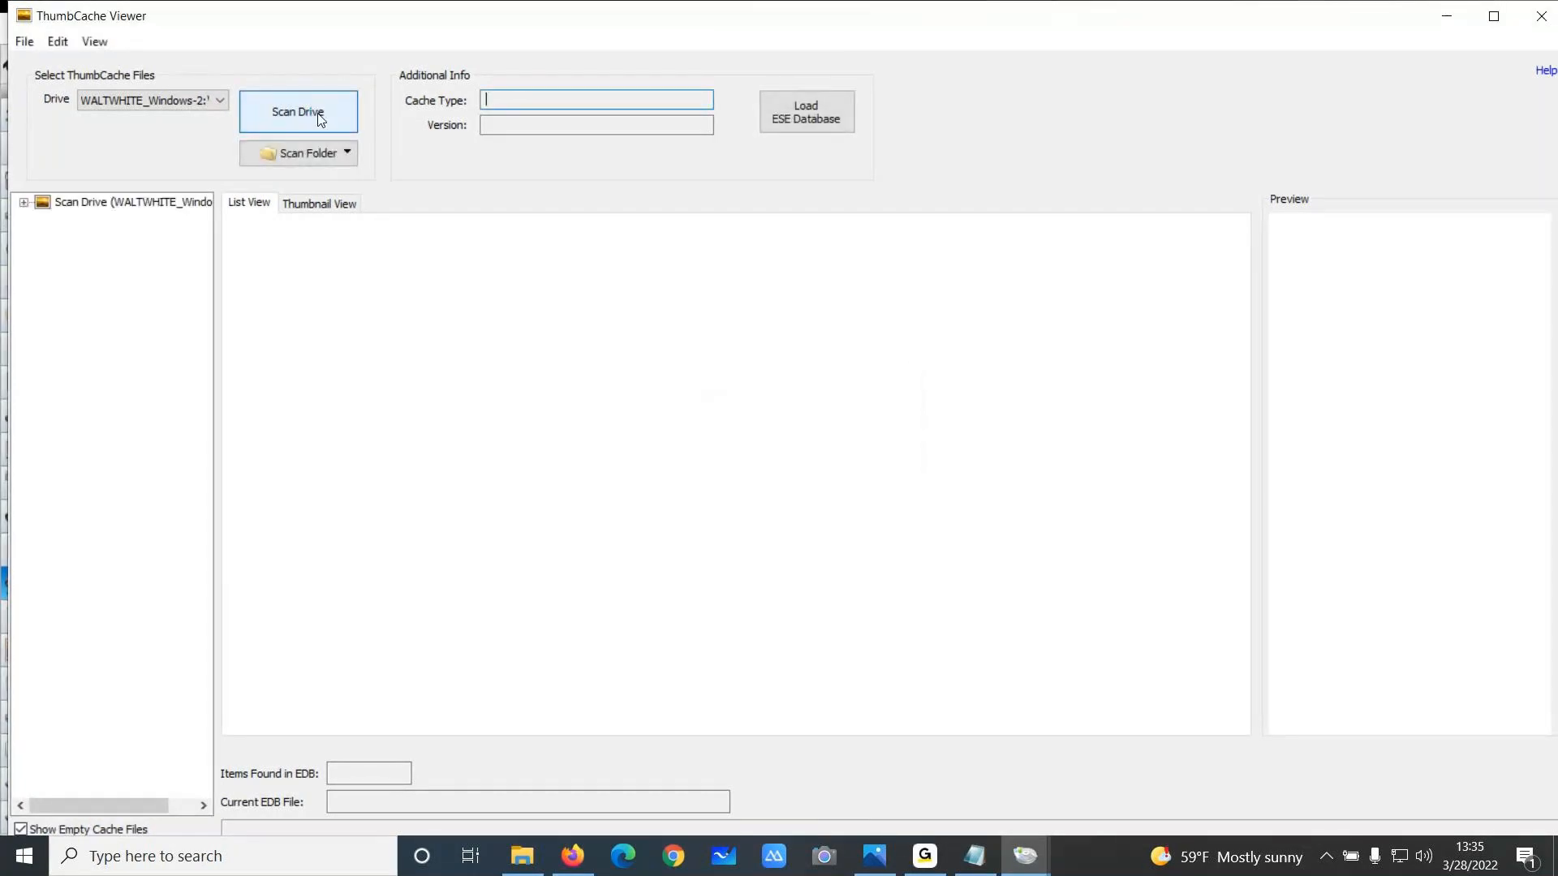
{"action": "left_click", "coordinate": [25, 203]}
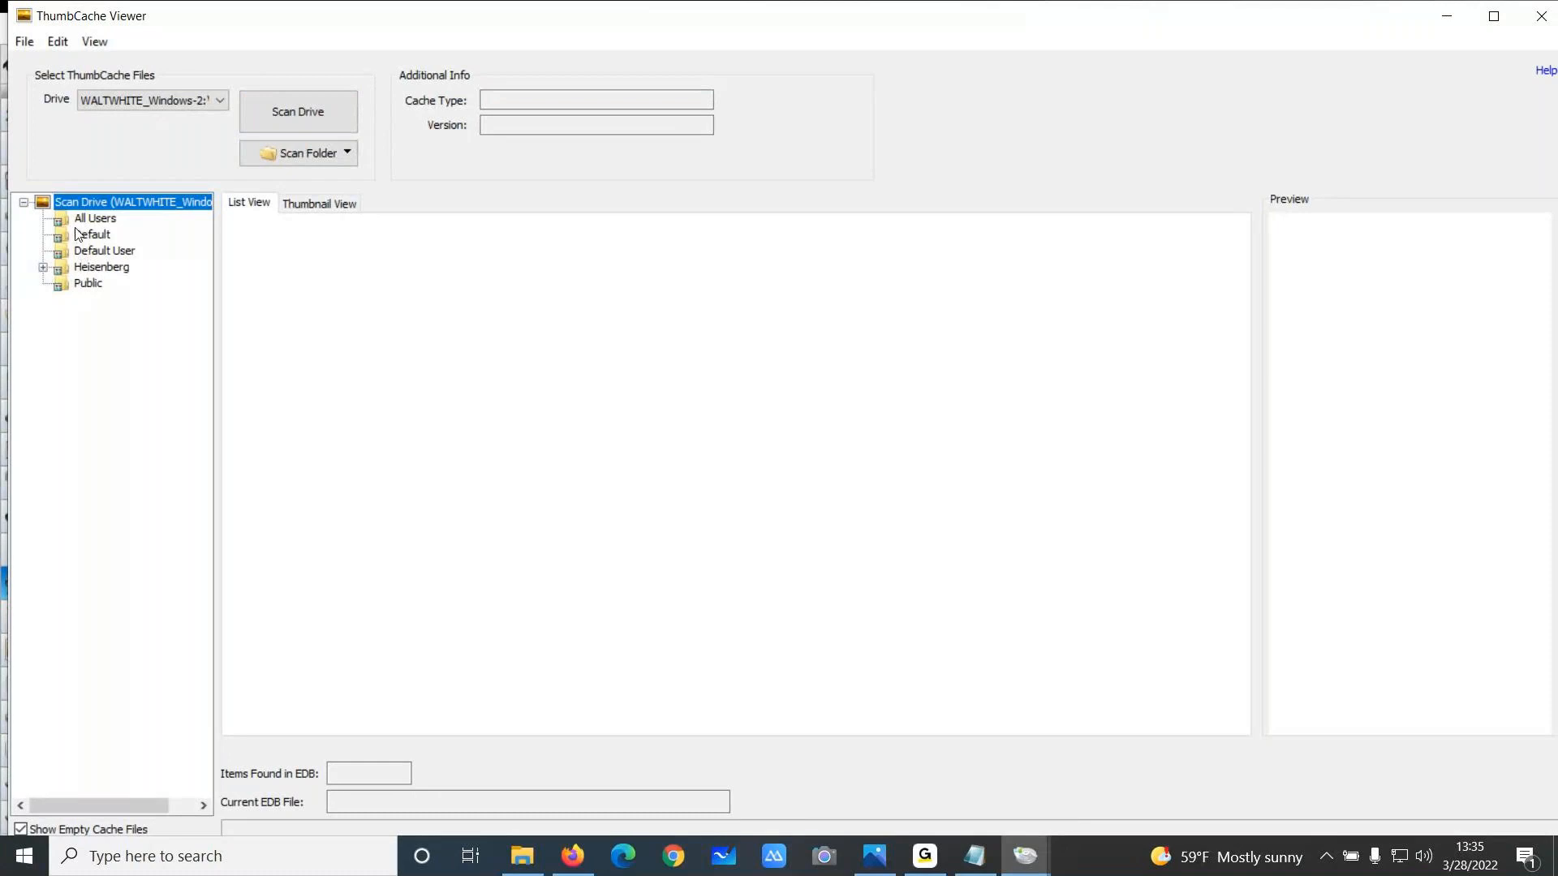
{"action": "left_click", "coordinate": [44, 268]}
{"action": "left_click", "coordinate": [62, 300]}
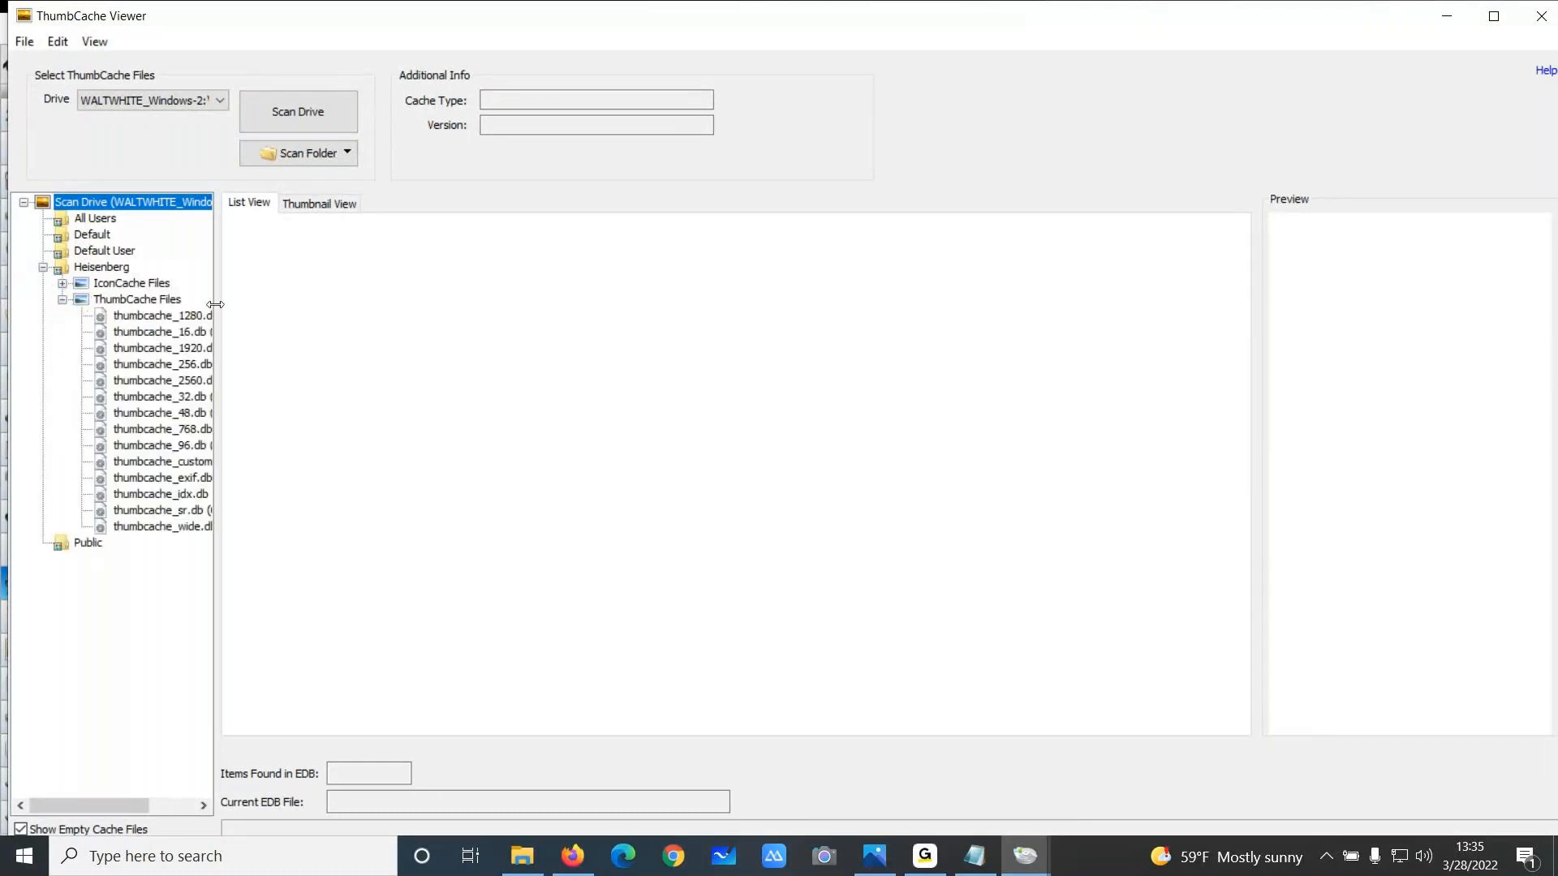
{"action": "left_click_drag", "start_coordinate": [218, 522], "coordinate": [357, 523]}
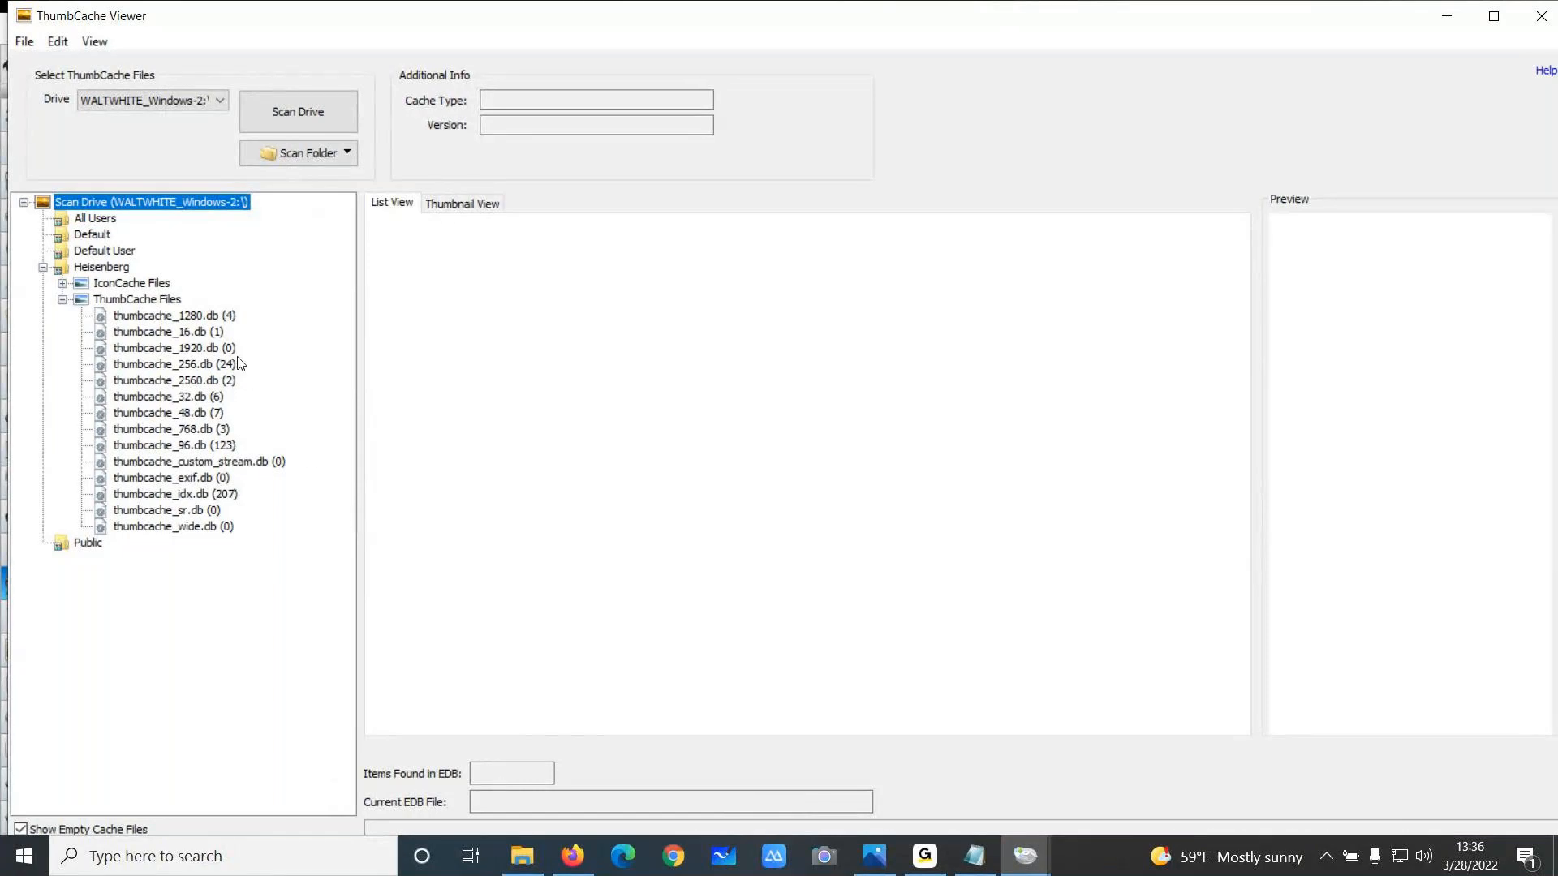
Open thumbcache_1280.db and preview its first cached thumbnail in a wider preview pane
{"action": "left_click", "coordinate": [200, 321]}
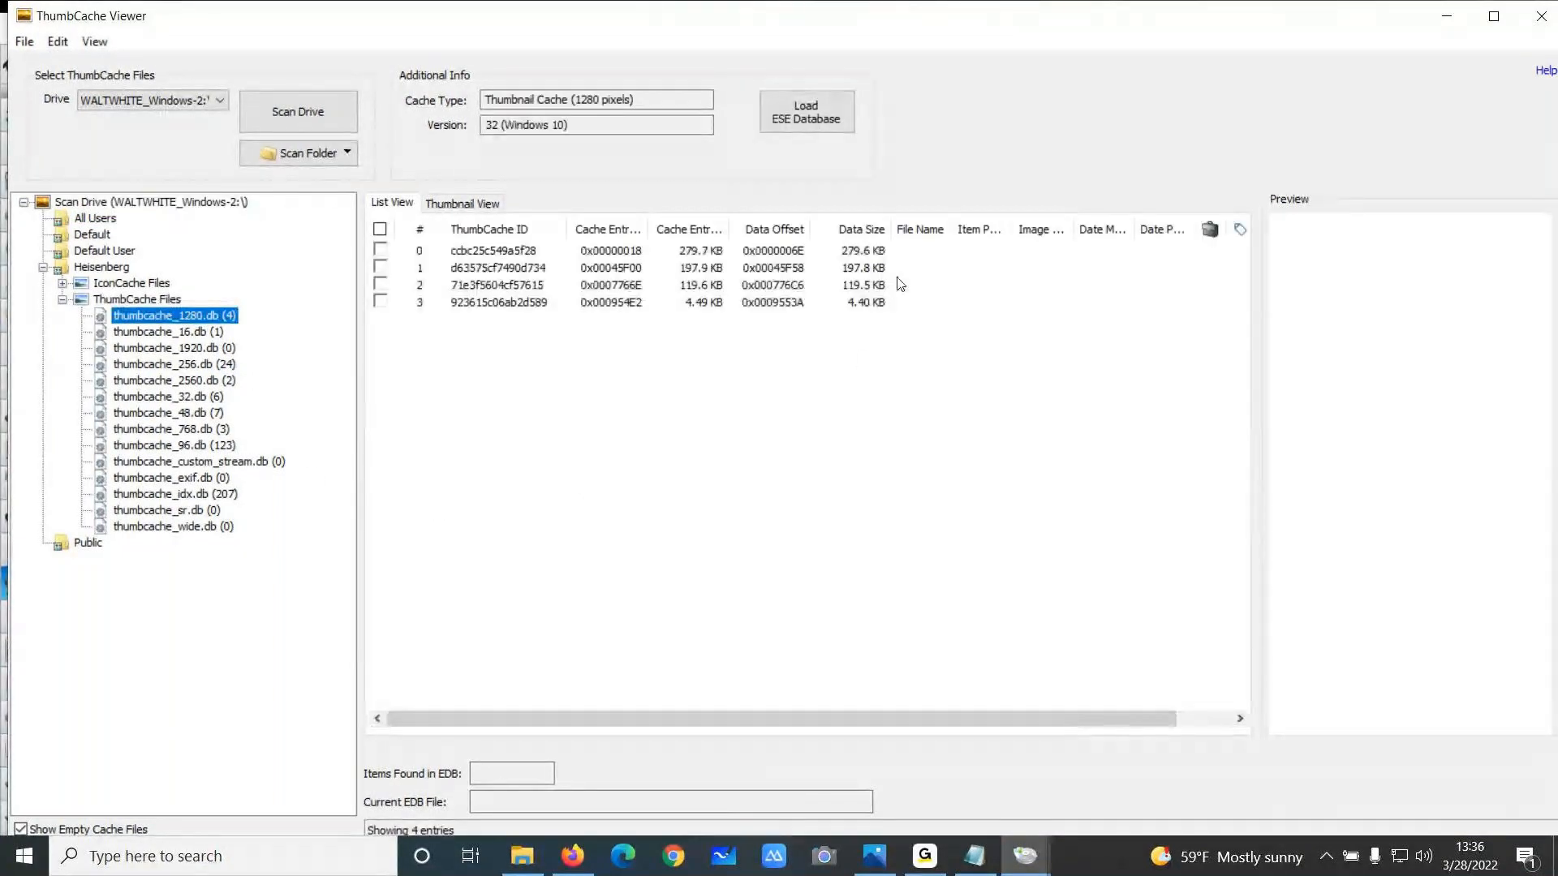
{"action": "left_click", "coordinate": [489, 257]}
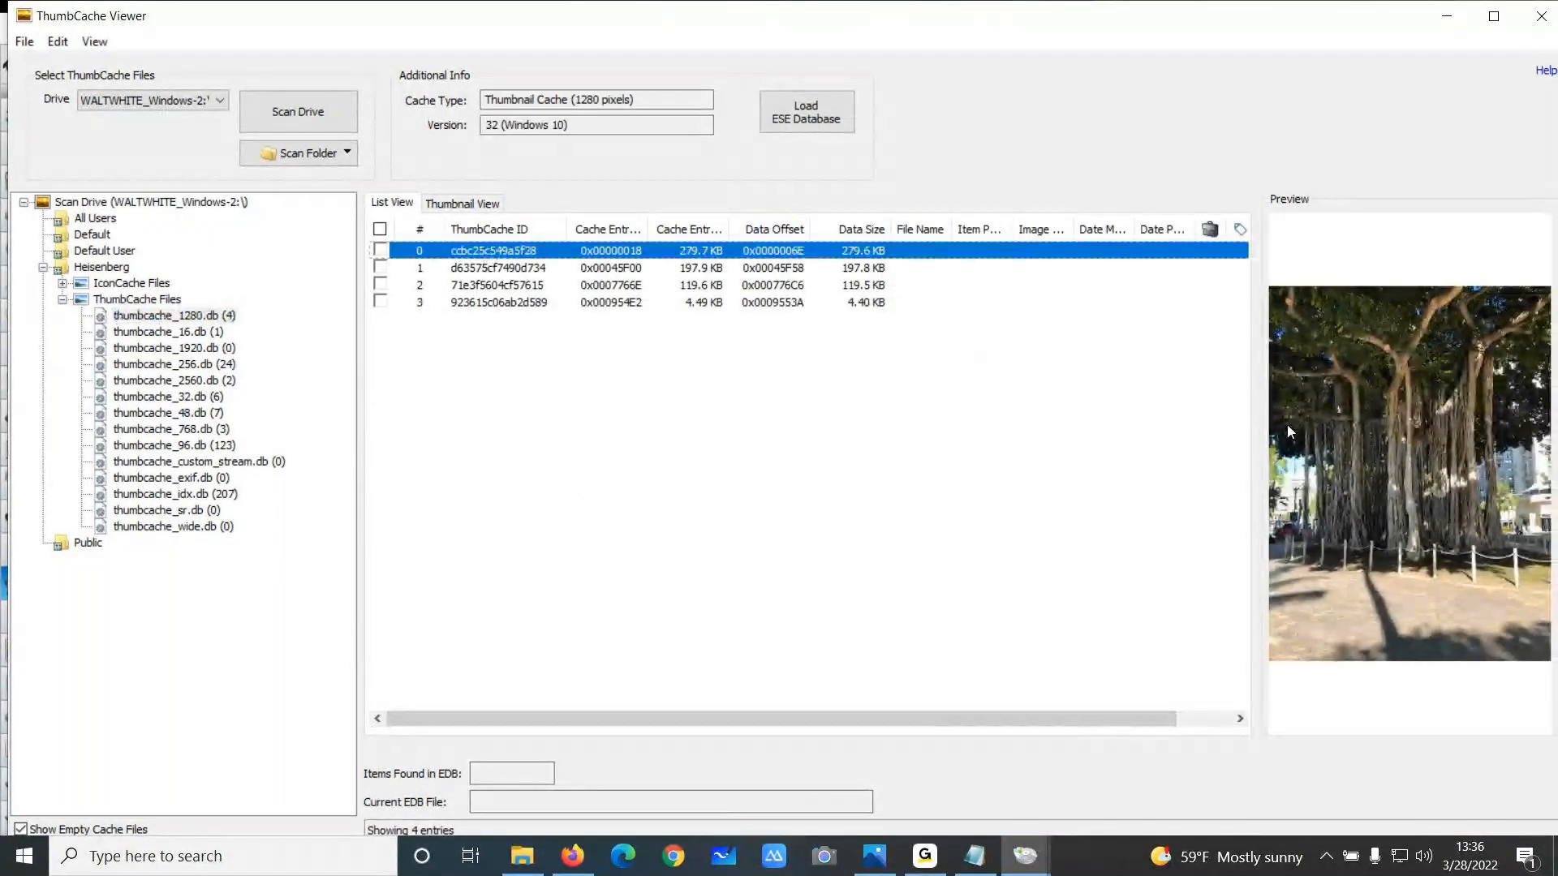
{"action": "left_click_drag", "start_coordinate": [1261, 434], "coordinate": [1185, 435]}
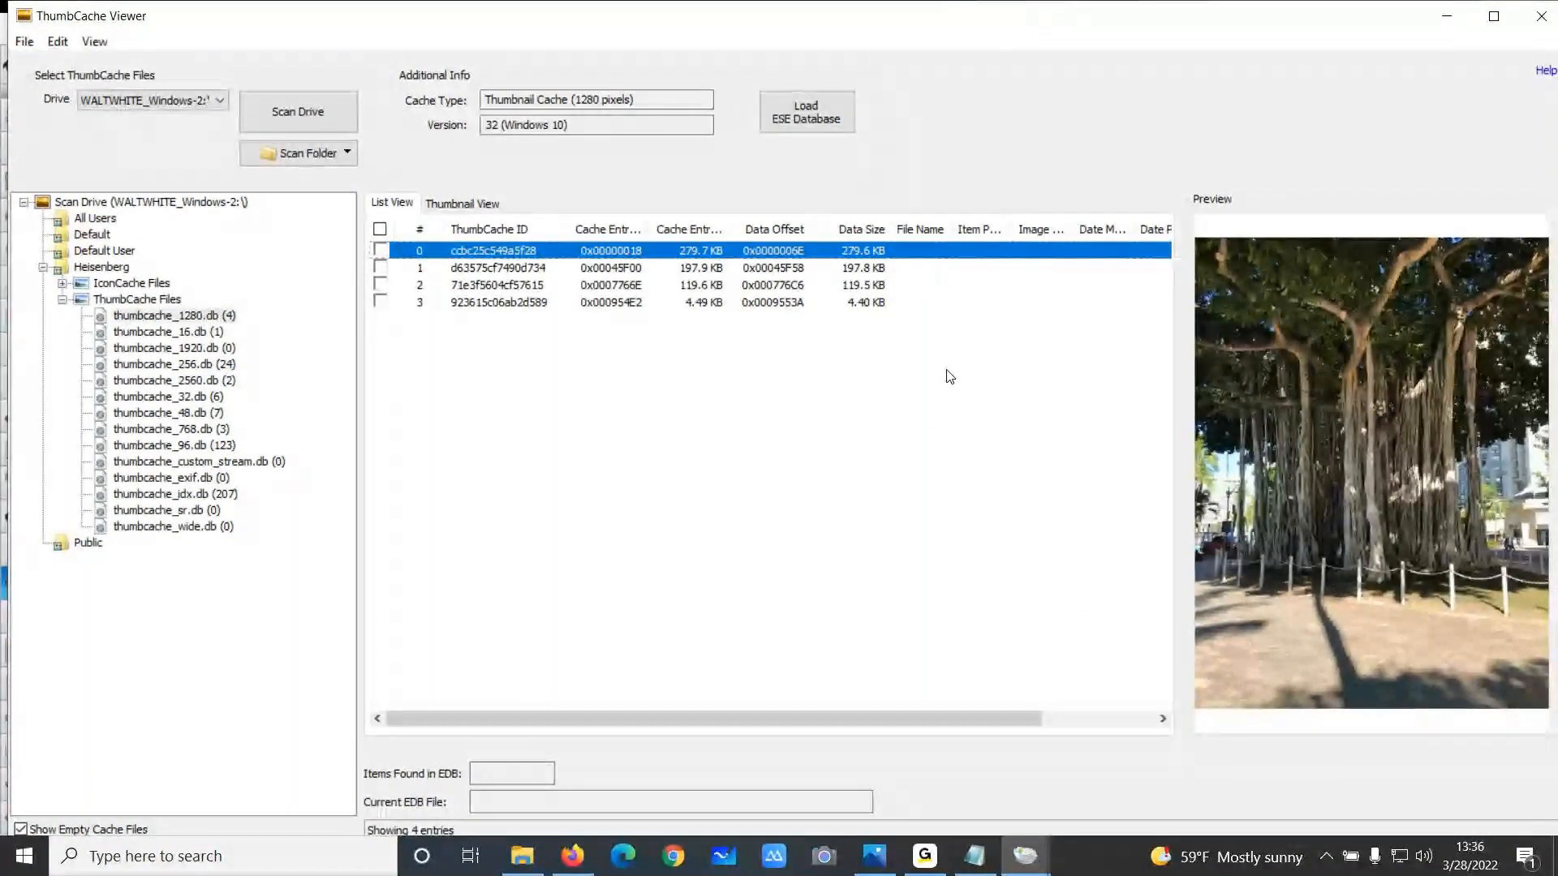
Load the default Windows Search ESE database for extended thumbnail information, then close ThumbCache Viewer
{"action": "left_click", "coordinate": [821, 111]}
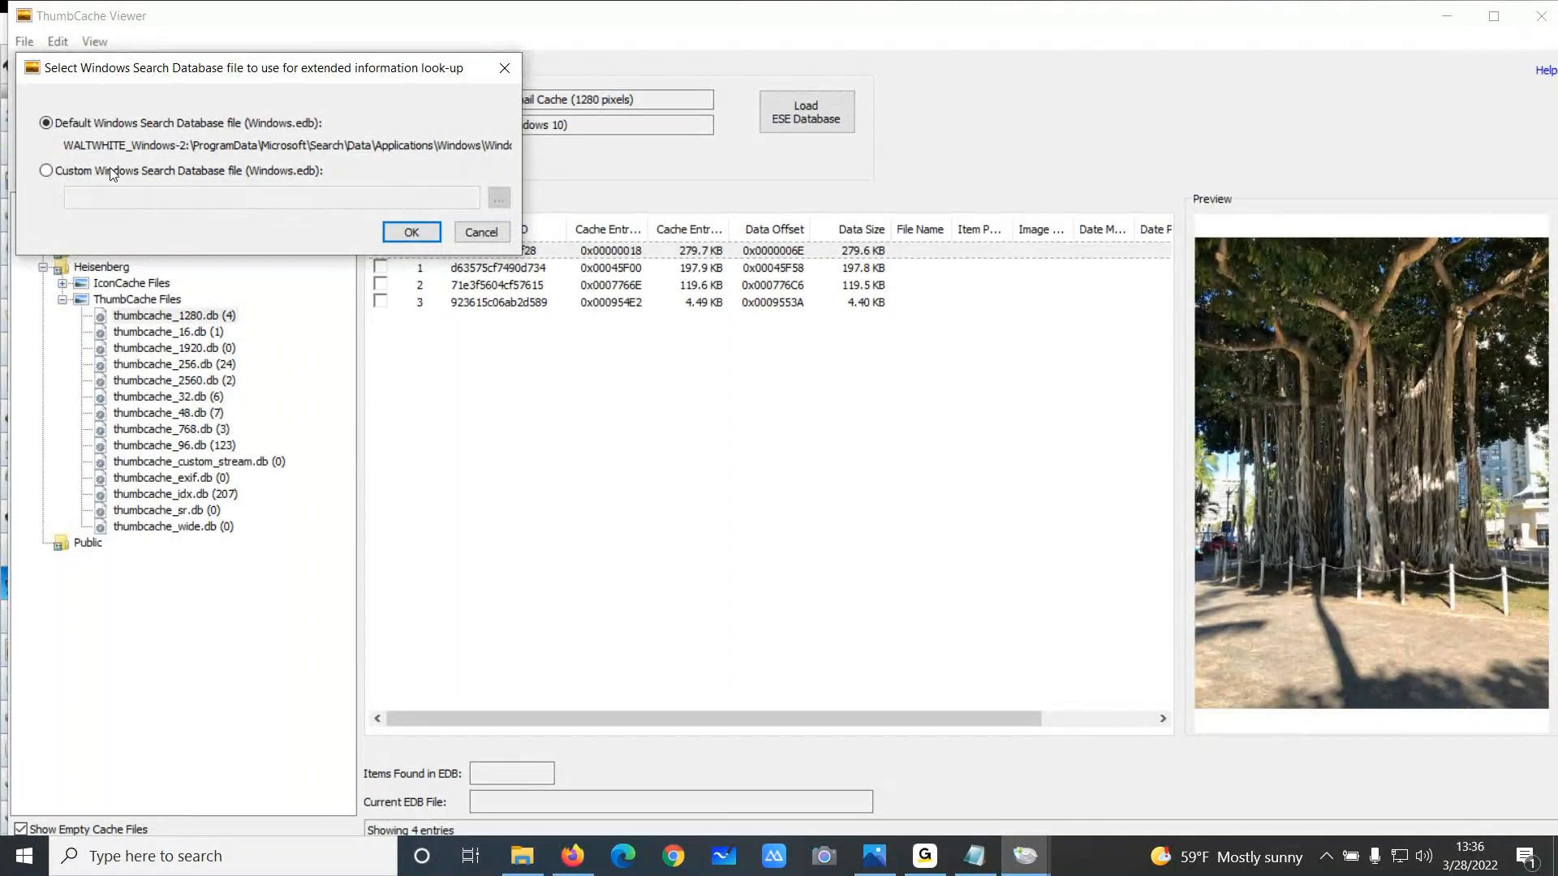
{"action": "left_click", "coordinate": [410, 233]}
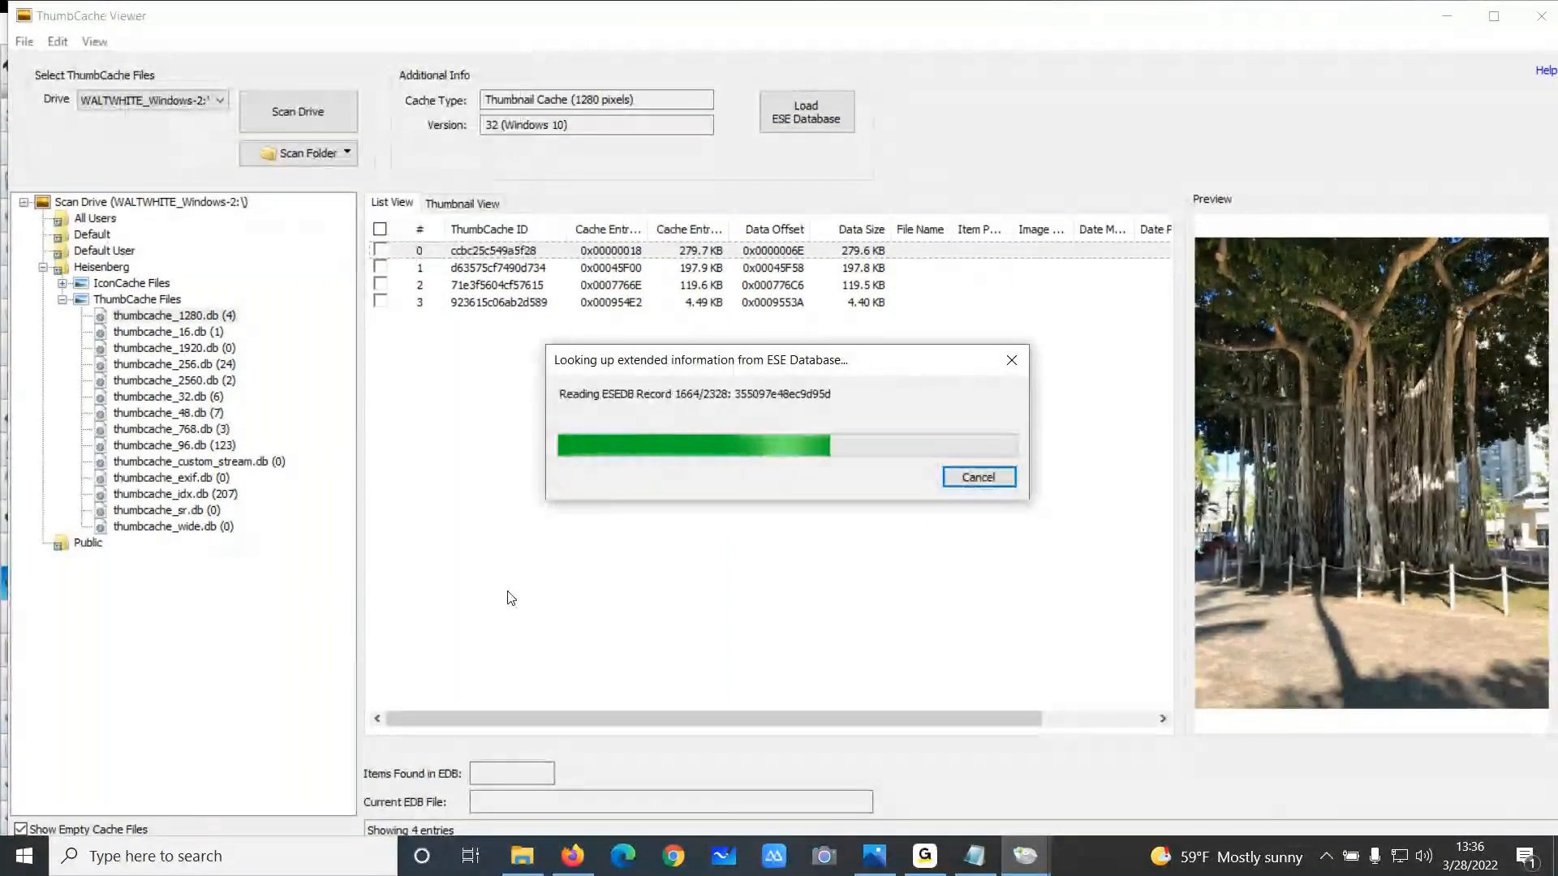
{"action": "left_click_drag", "start_coordinate": [1013, 230], "coordinate": [1124, 230]}
{"action": "left_click", "coordinate": [1046, 251]}
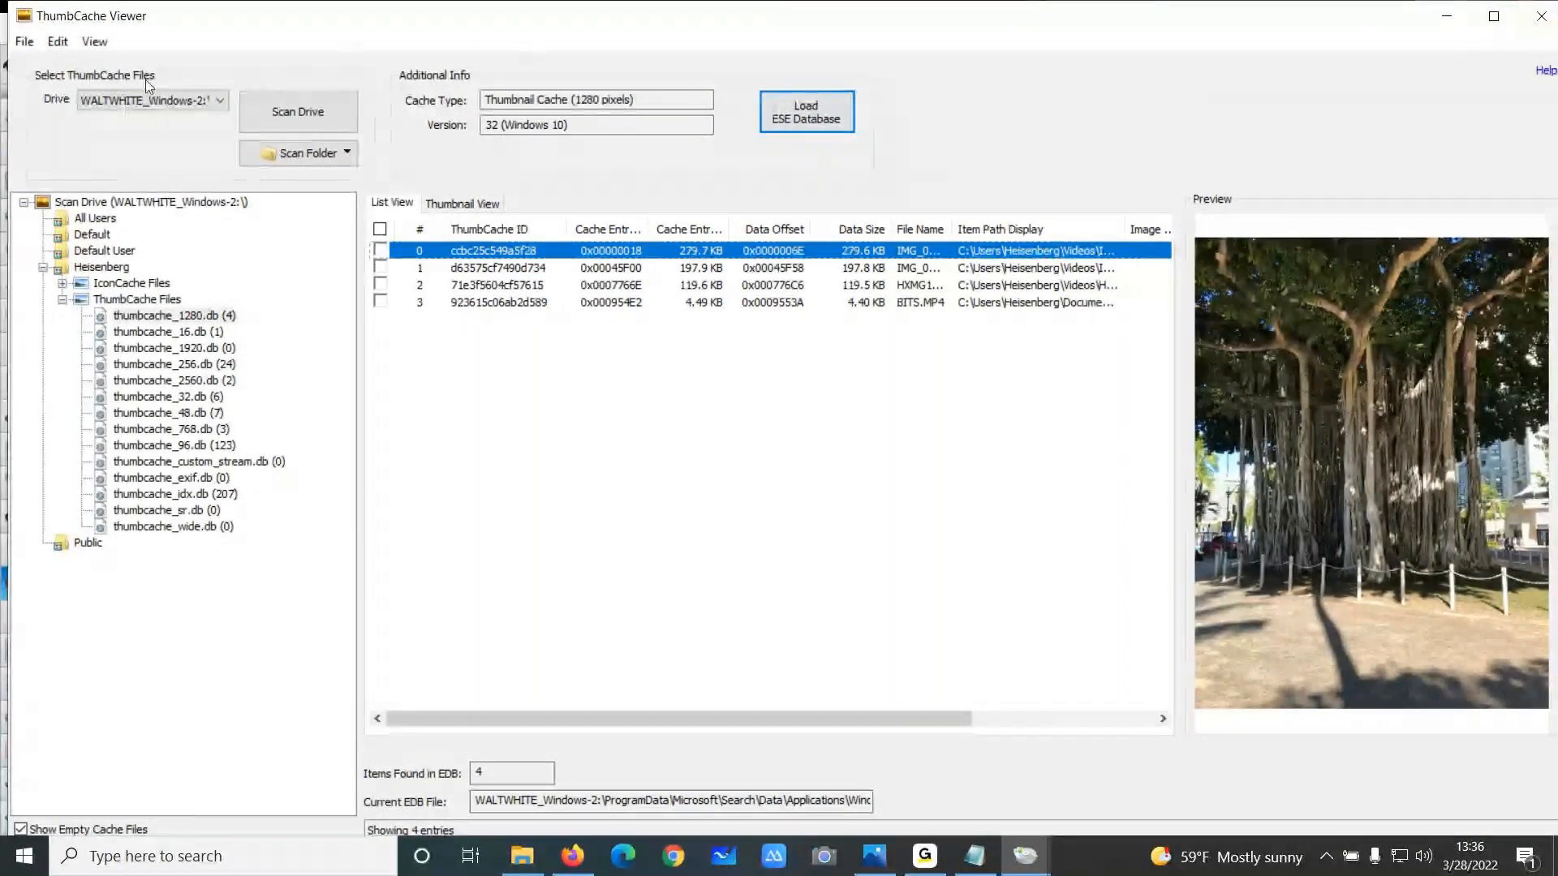
{"action": "left_click", "coordinate": [1543, 16]}
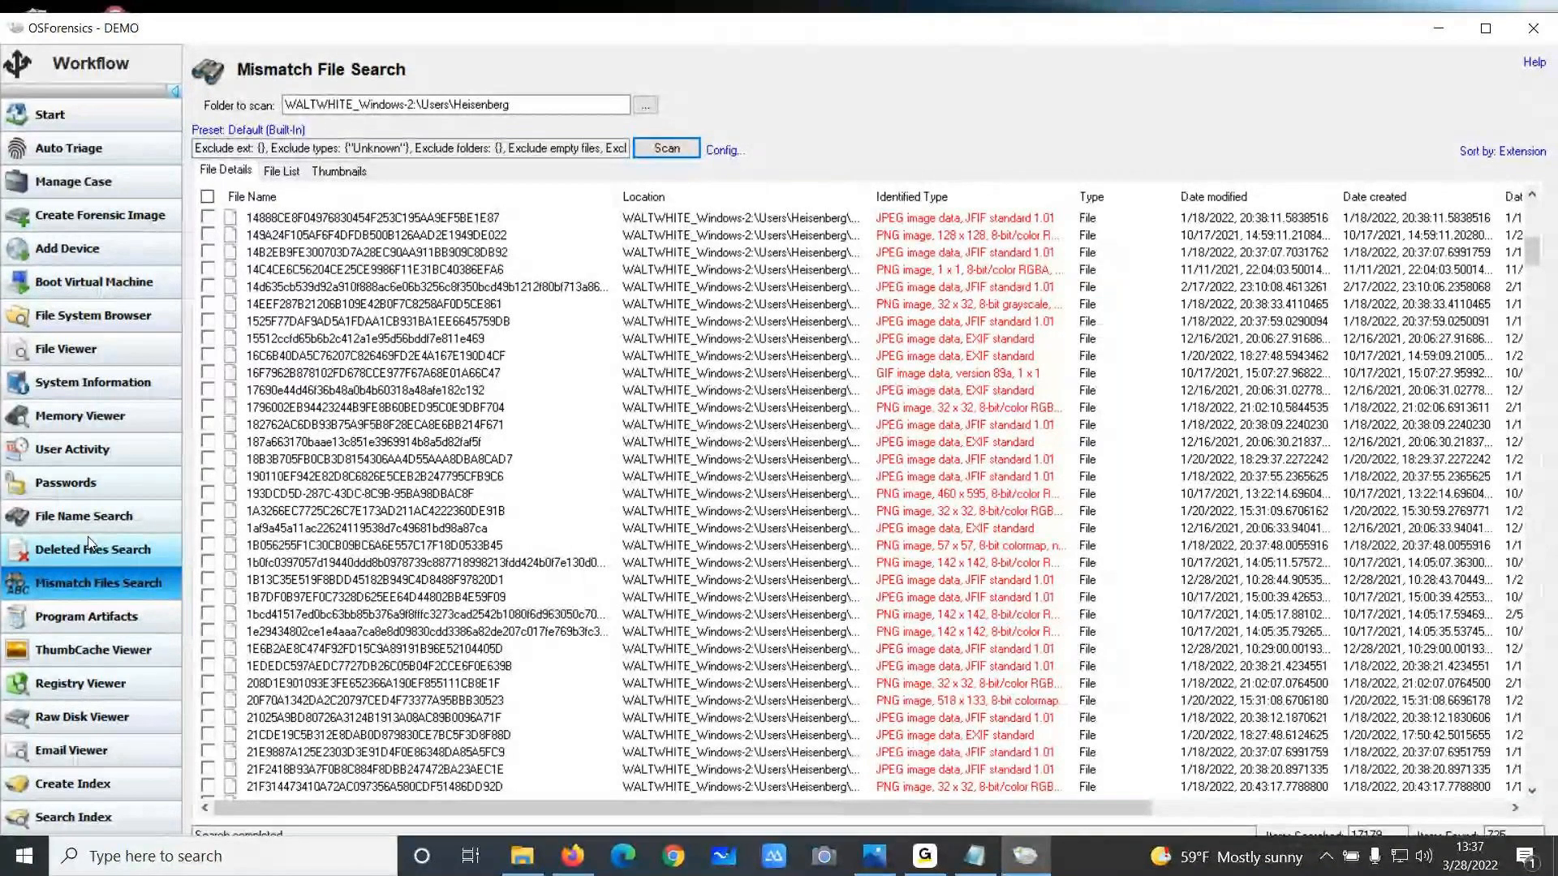
Open Email Viewer and expand WALTWHITE_Windows-2 down to the Users\Heisenberg folder in the file dialog
{"action": "scroll", "coordinate": [87, 537], "scroll_direction": "down", "scroll_amount": 2}
{"action": "left_click", "coordinate": [111, 683]}
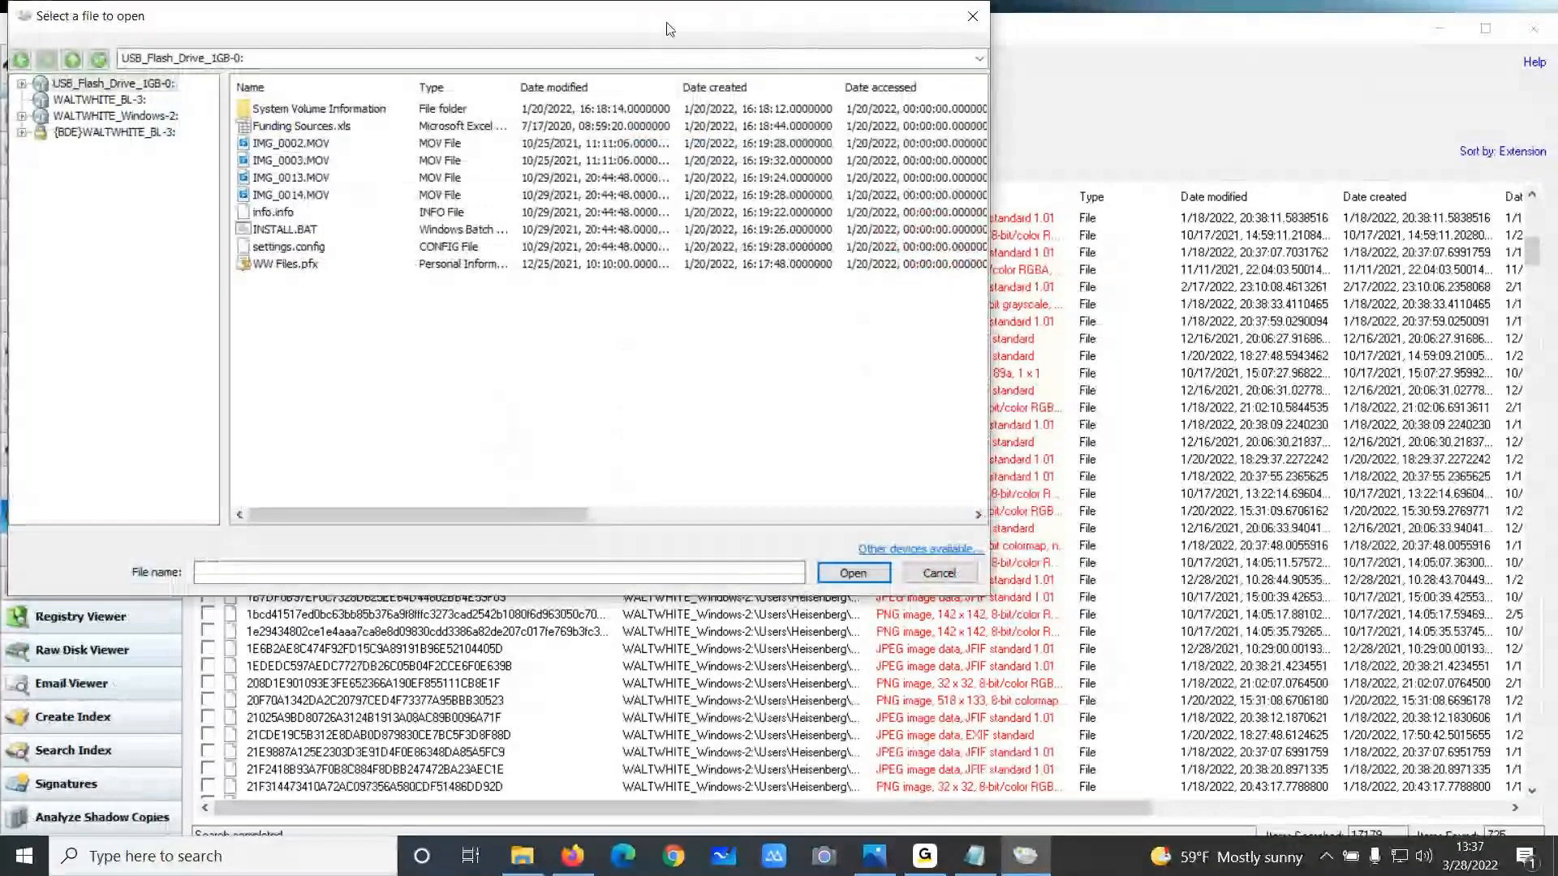
{"action": "left_click_drag", "start_coordinate": [670, 30], "coordinate": [881, 61]}
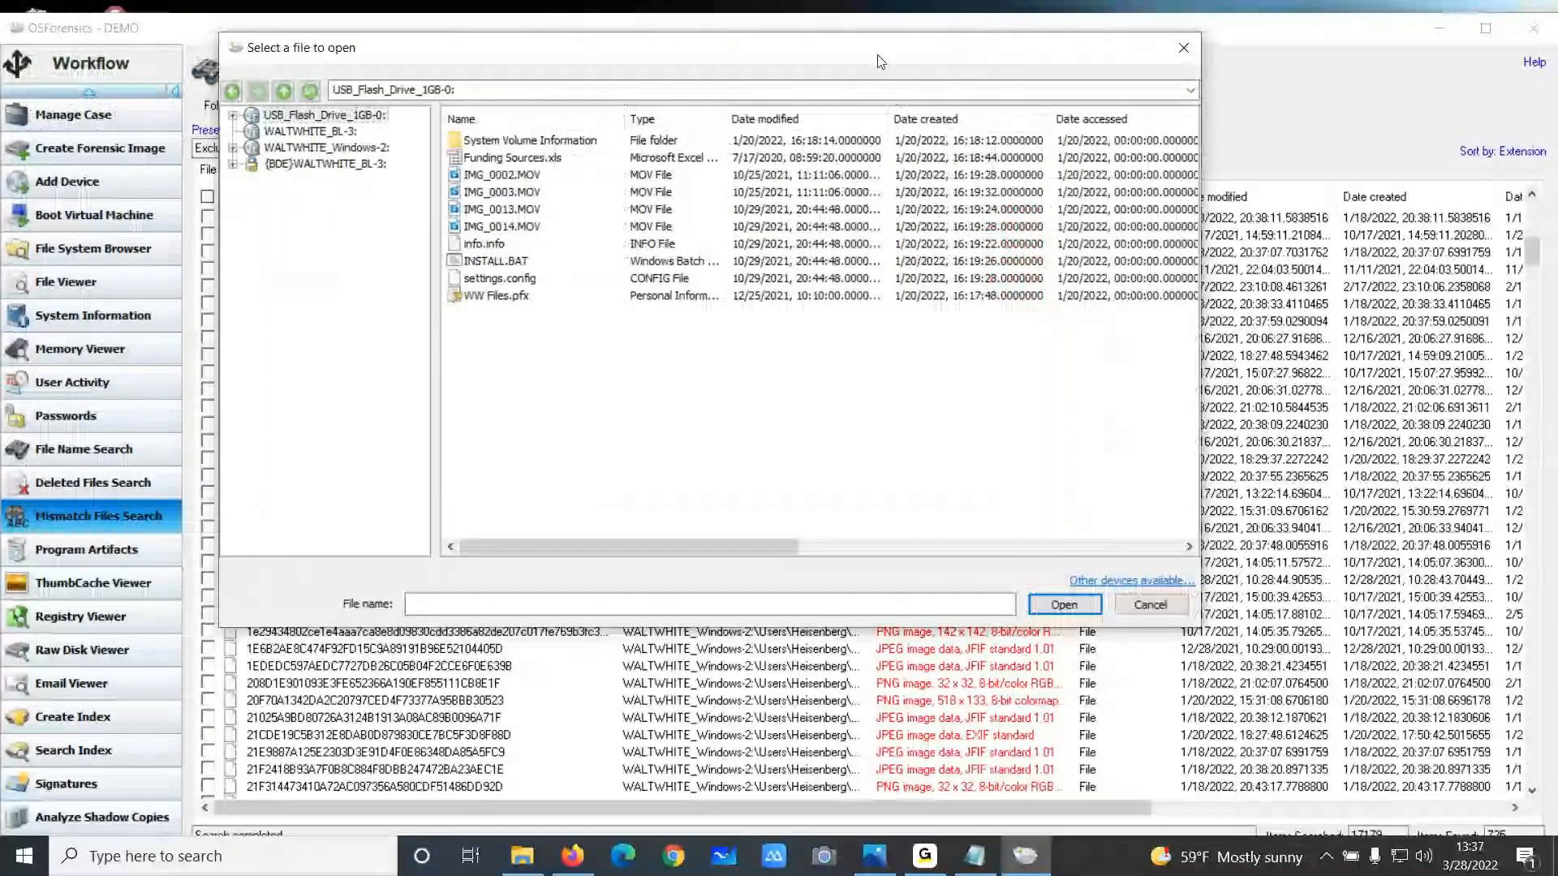
{"action": "left_click", "coordinate": [233, 148]}
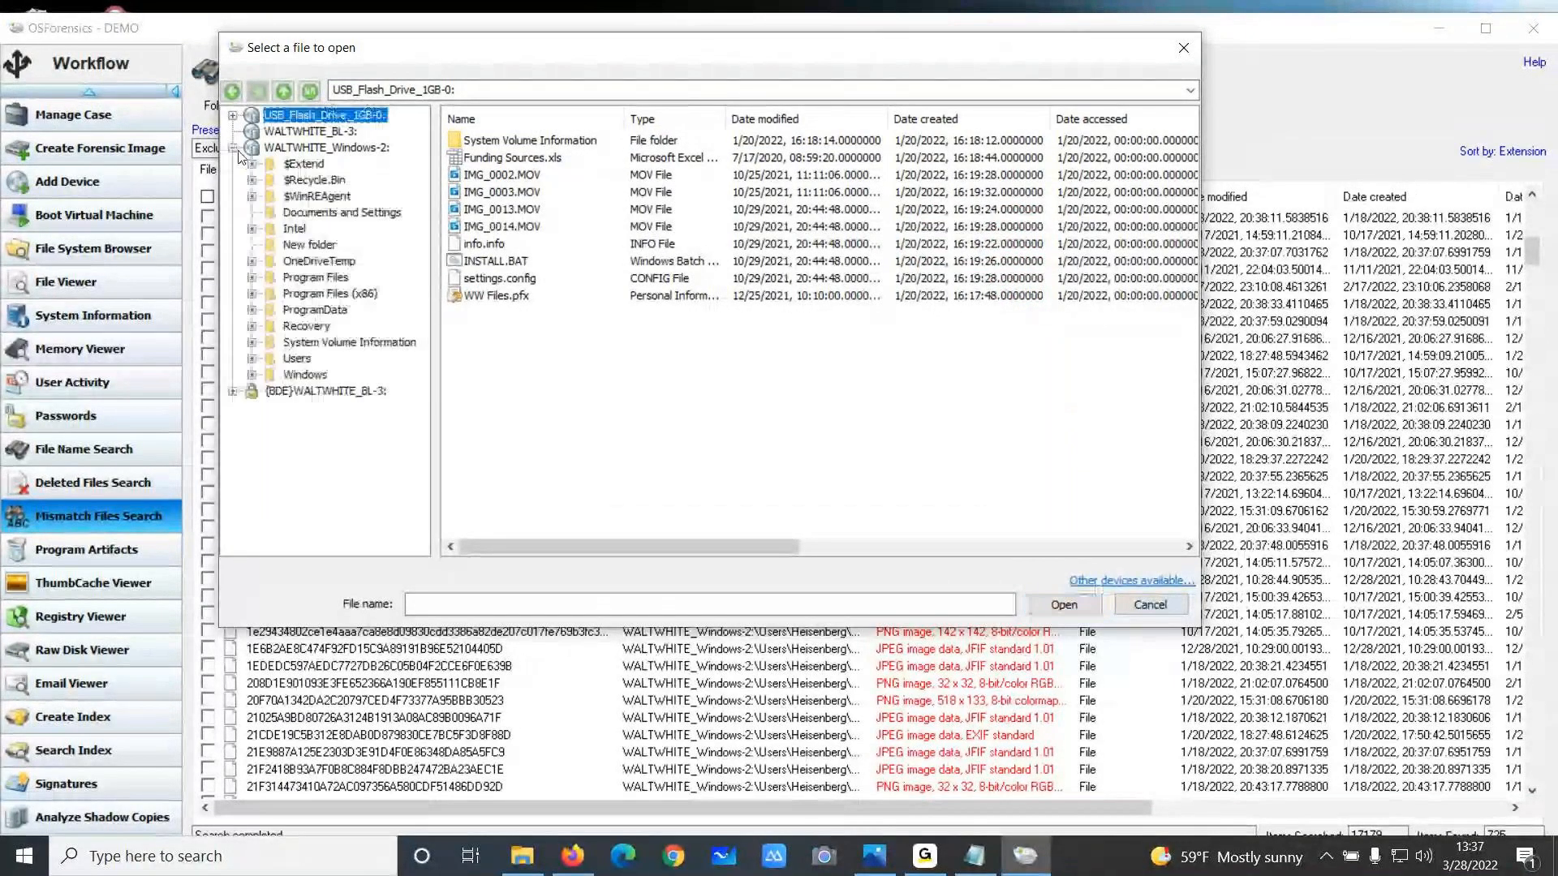
{"action": "left_click", "coordinate": [251, 358]}
{"action": "left_click", "coordinate": [271, 423]}
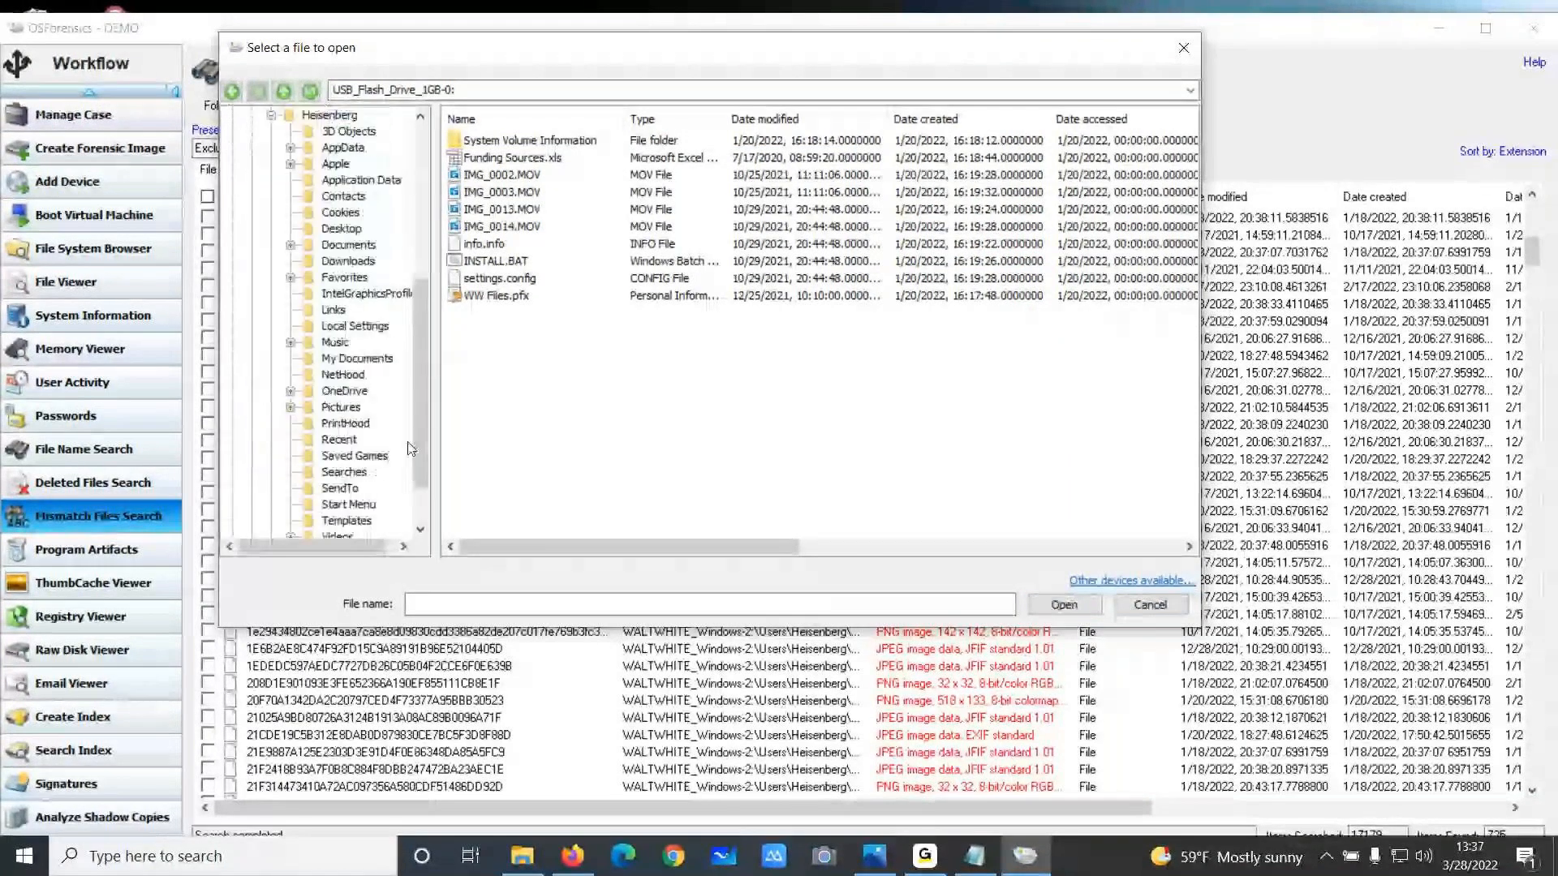
{"action": "left_click_drag", "start_coordinate": [438, 404], "coordinate": [548, 406]}
{"action": "scroll", "coordinate": [406, 422], "scroll_direction": "down", "scroll_amount": 1}
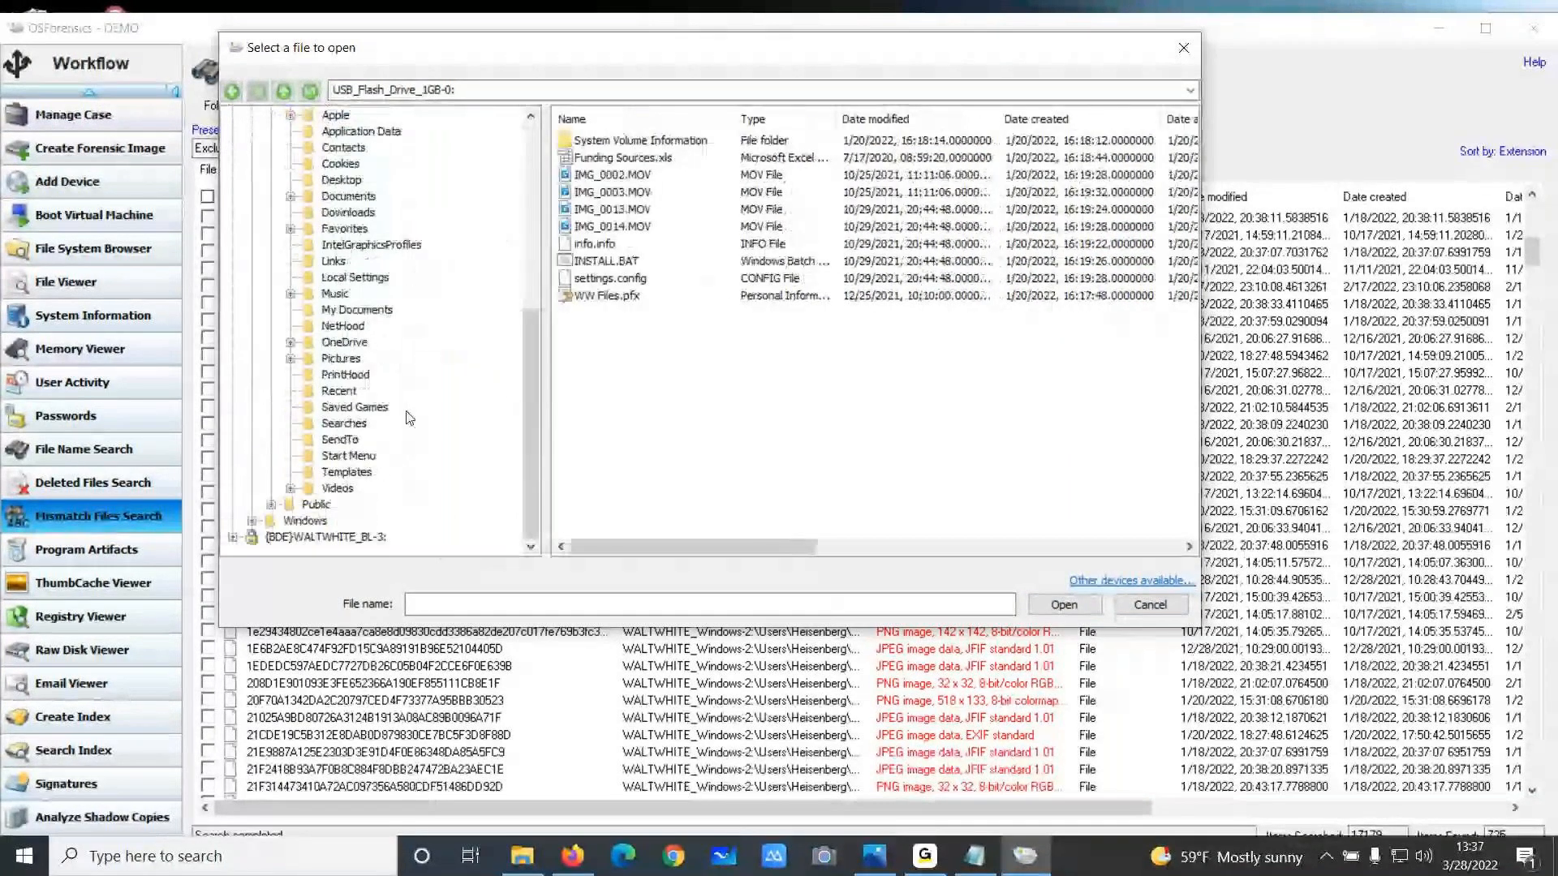
{"action": "scroll", "coordinate": [405, 430], "scroll_direction": "up", "scroll_amount": 1}
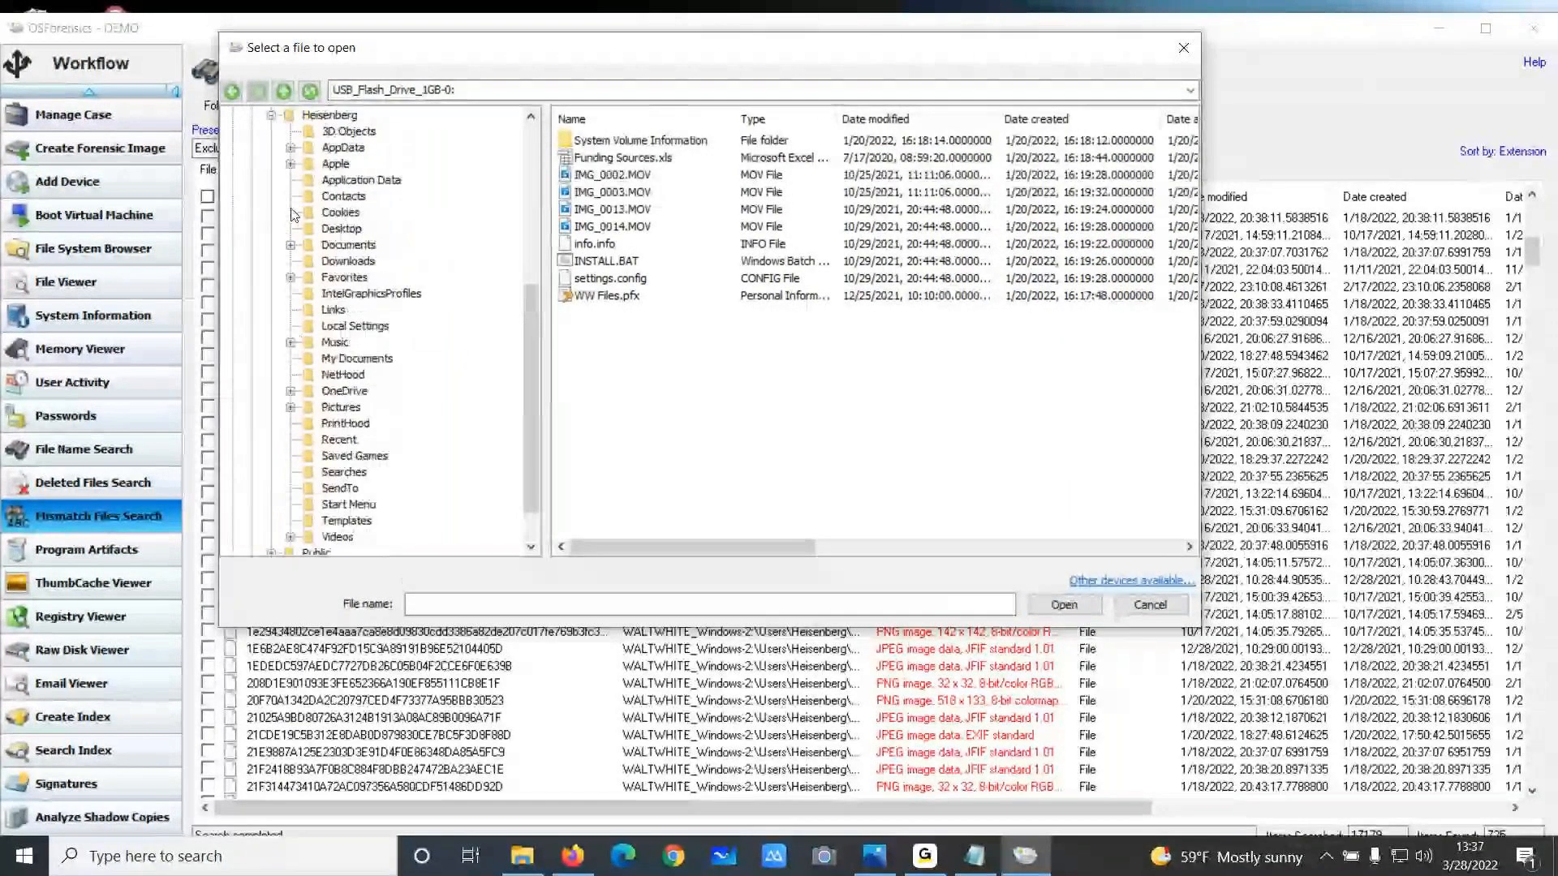
Navigate to AppData\Roaming\Thunderbird\Profiles\uk7ob4gv.default-release\Mail\outlook.office365.com and open the Inbox mailbox file
{"action": "left_click", "coordinate": [289, 147]}
{"action": "left_click", "coordinate": [309, 196]}
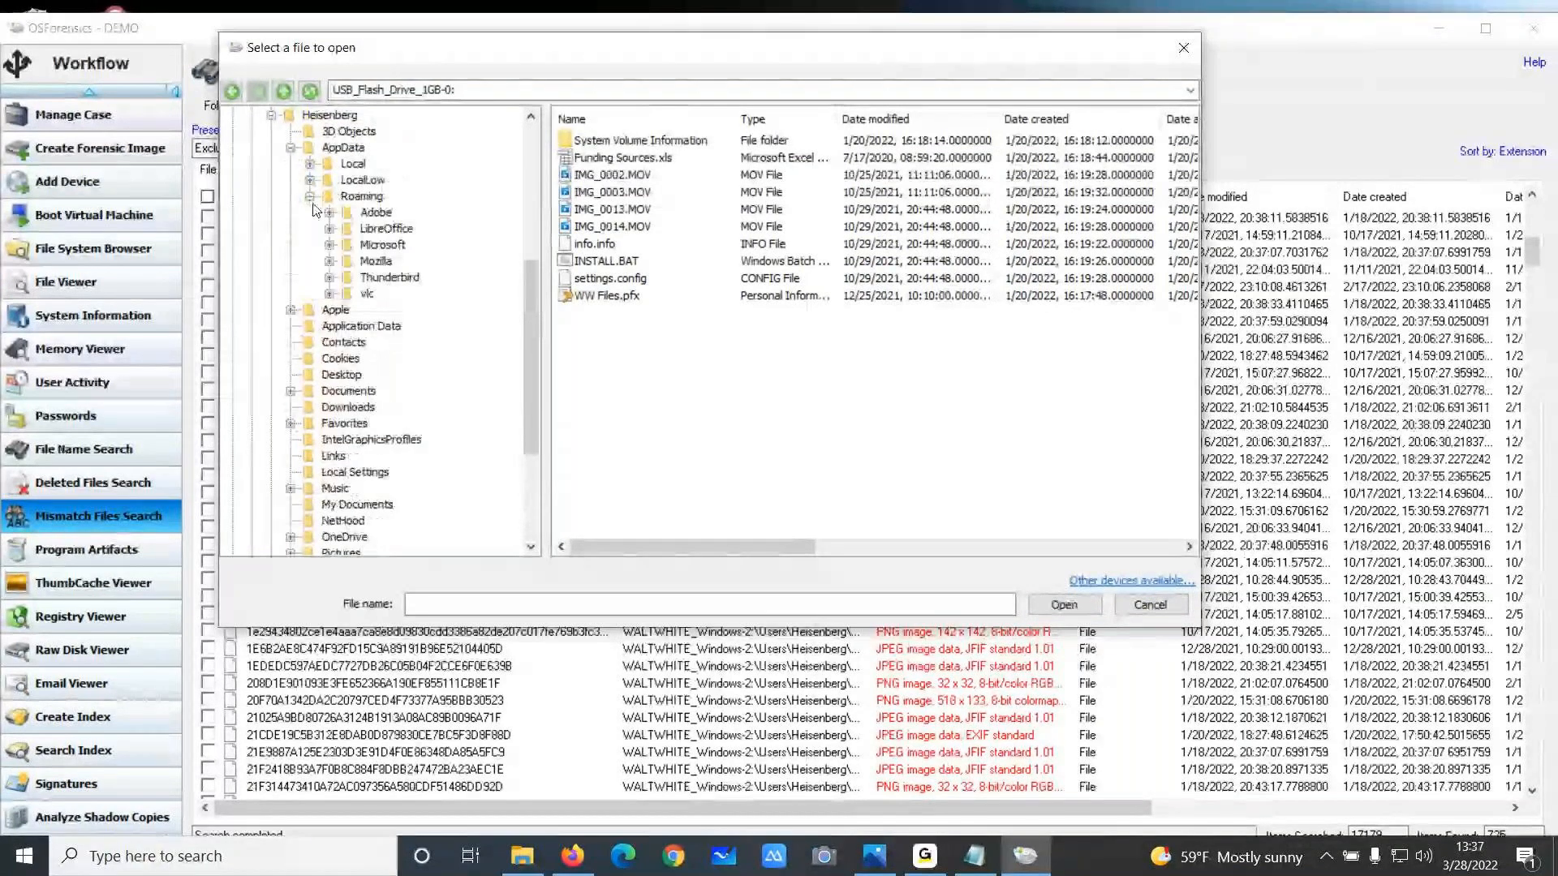
{"action": "left_click", "coordinate": [329, 276]}
{"action": "left_click", "coordinate": [348, 325]}
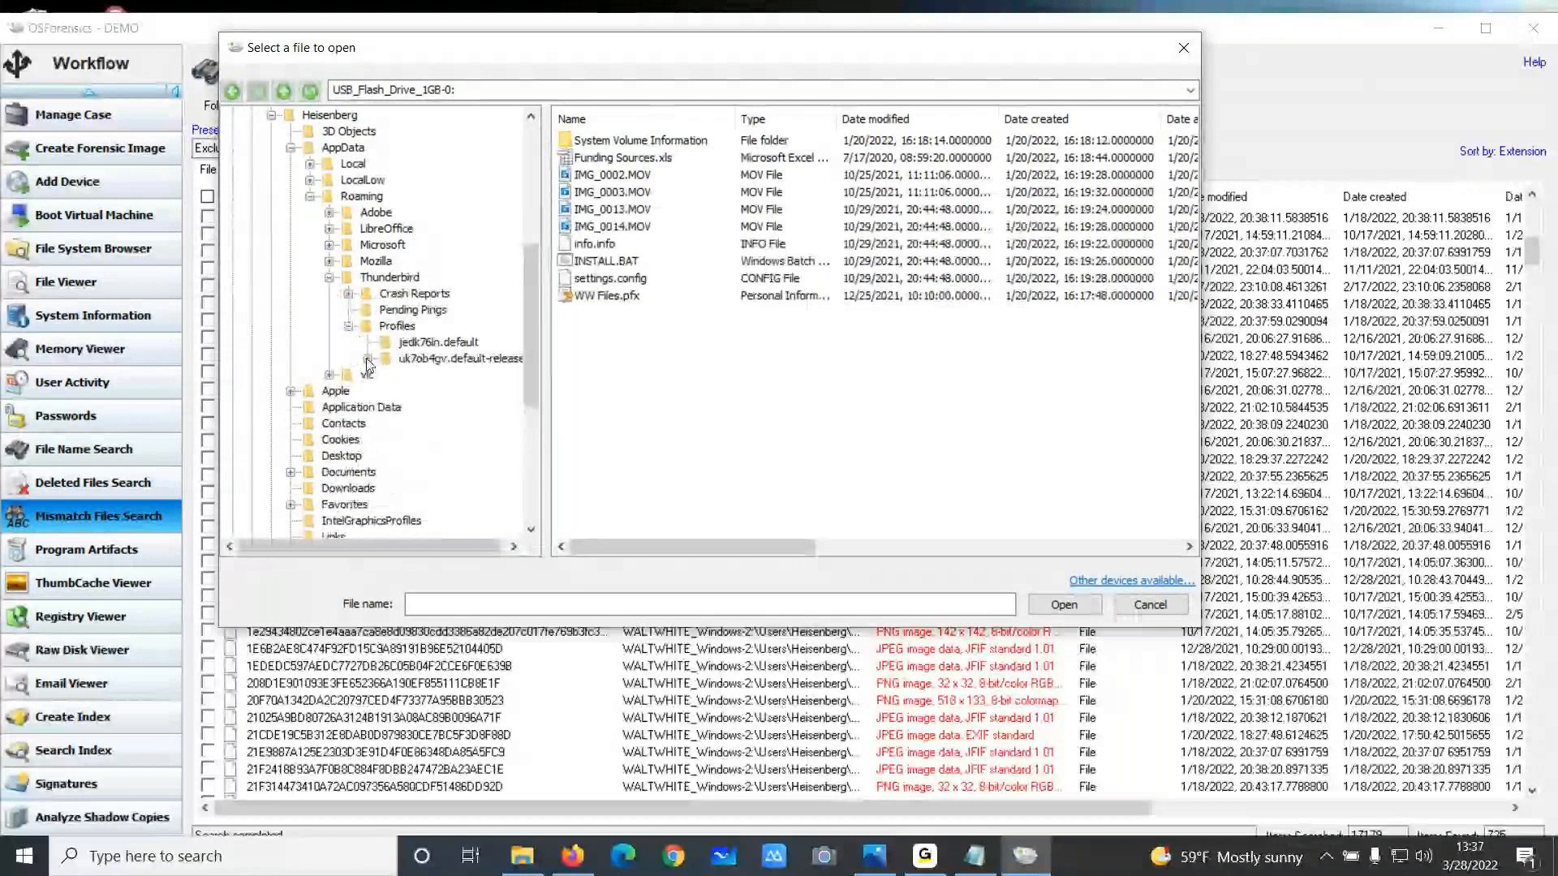
{"action": "left_click", "coordinate": [368, 359]}
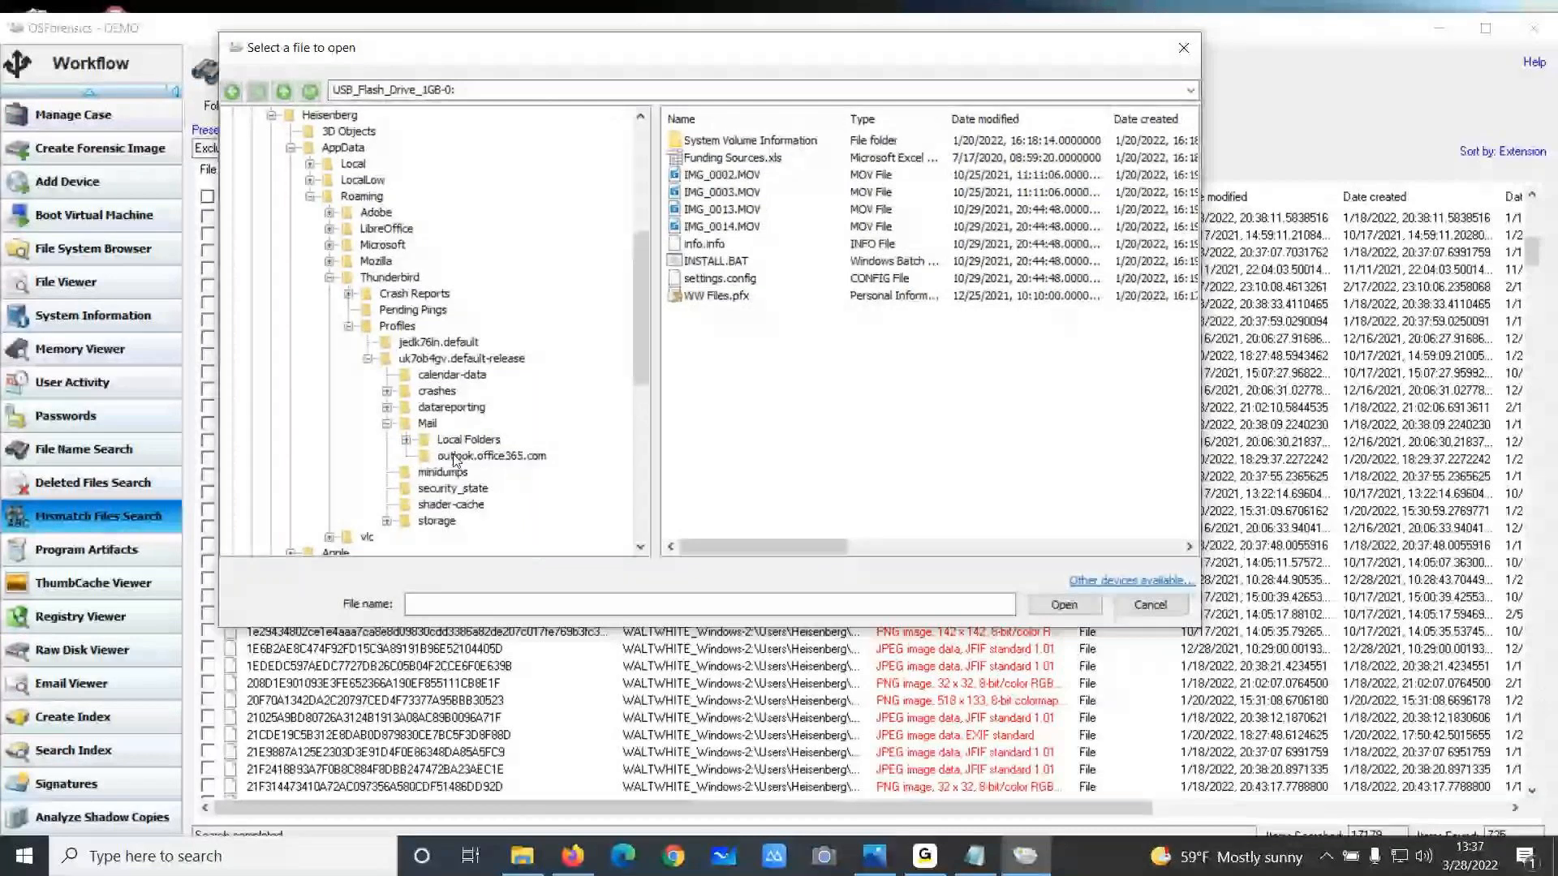
{"action": "left_click", "coordinate": [452, 458]}
{"action": "left_click", "coordinate": [756, 374]}
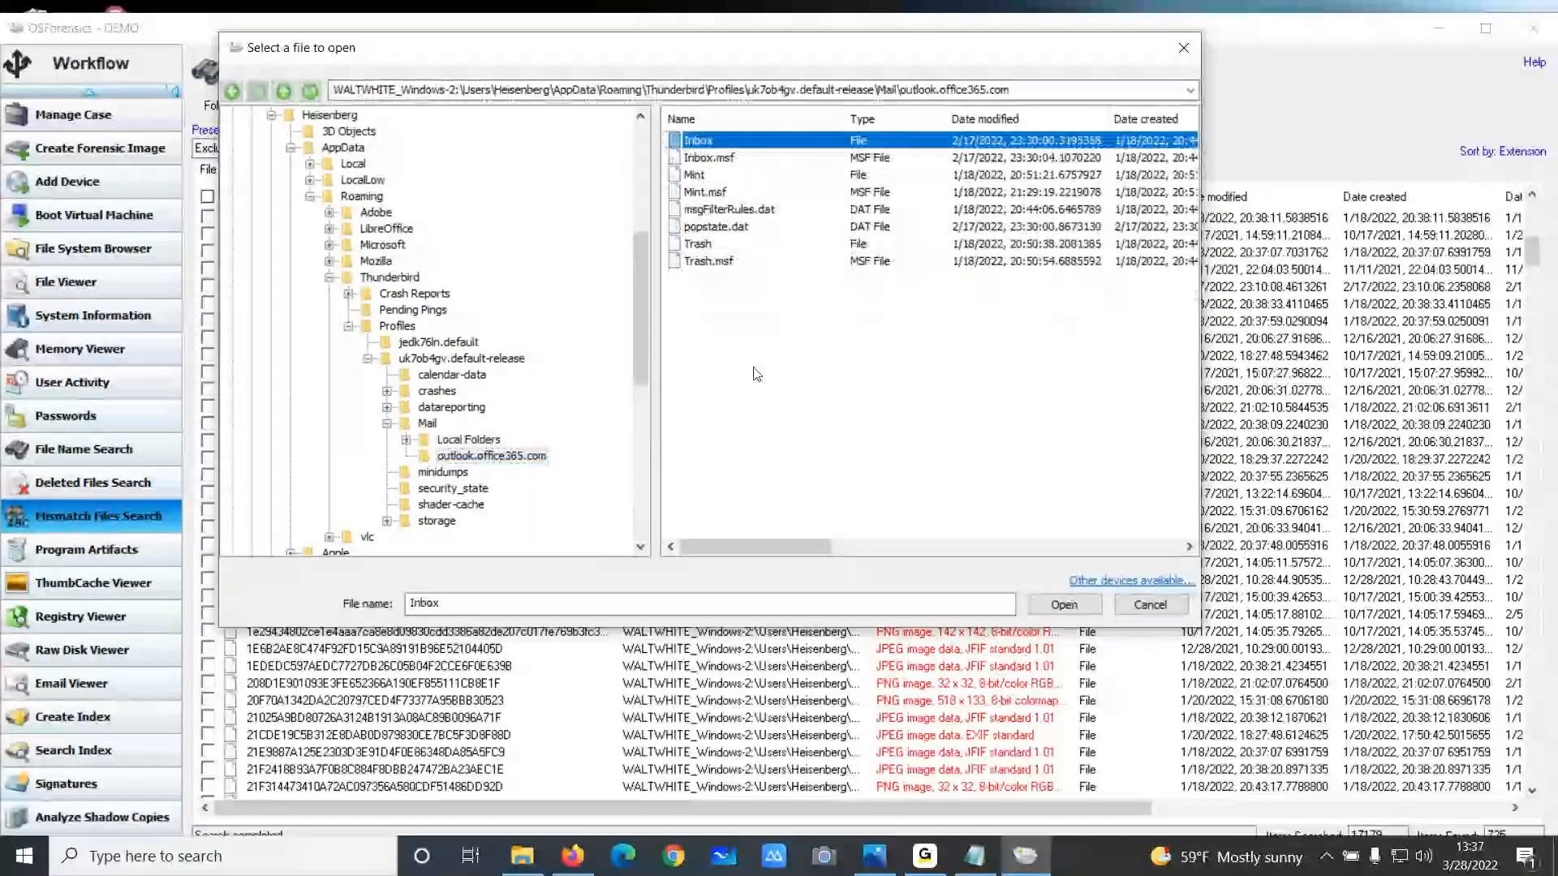
{"action": "double_click", "coordinate": [702, 142]}
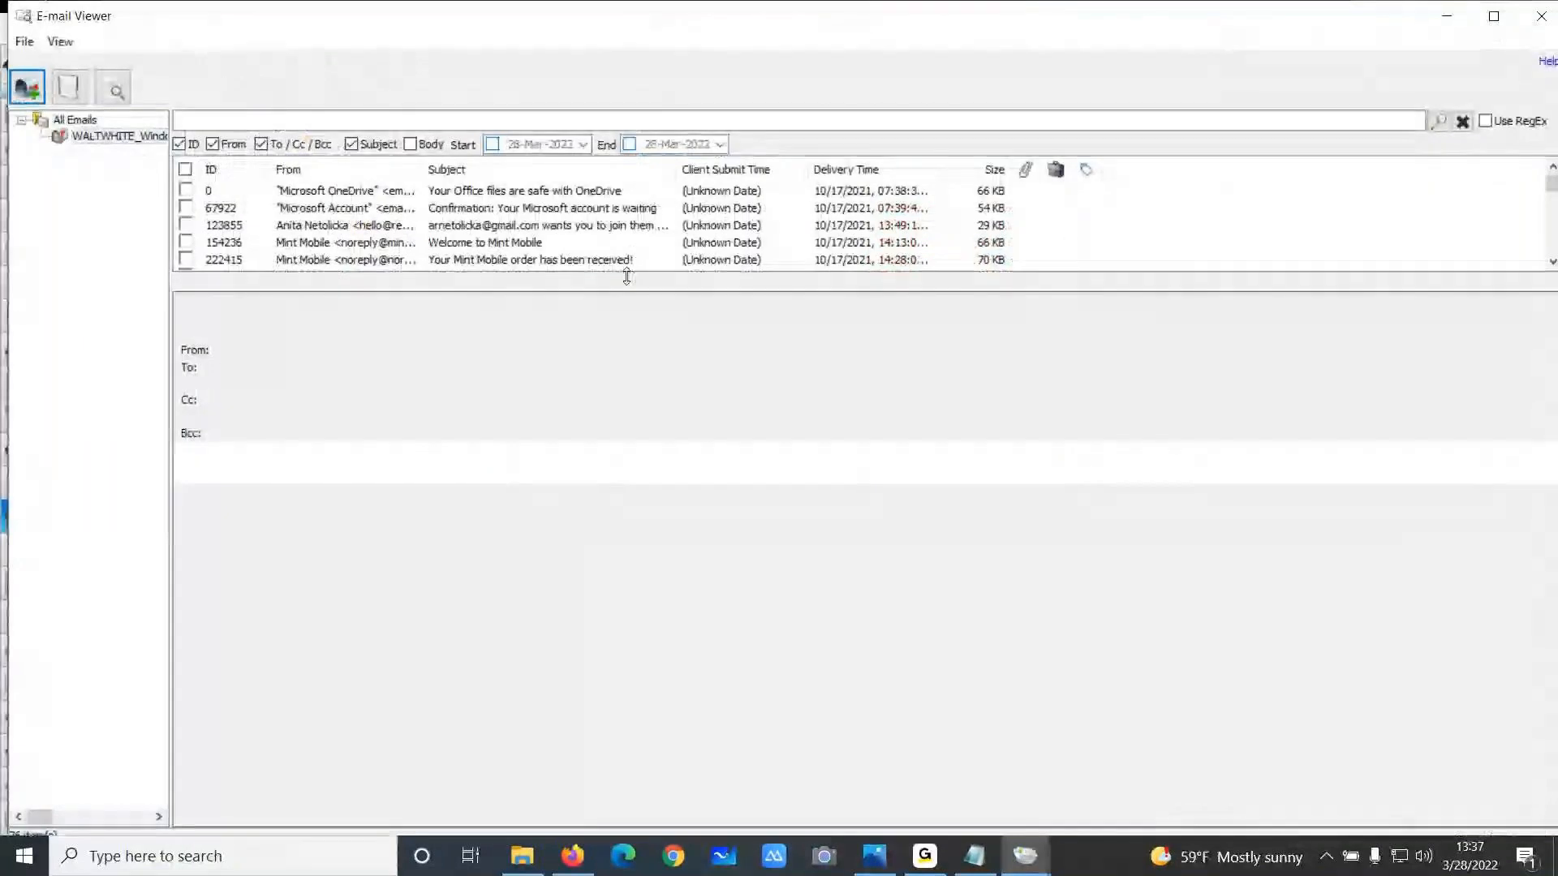
Widen the mailbox tree pane and open the first email, from Microsoft OneDrive
{"action": "left_click_drag", "start_coordinate": [630, 275], "coordinate": [672, 447]}
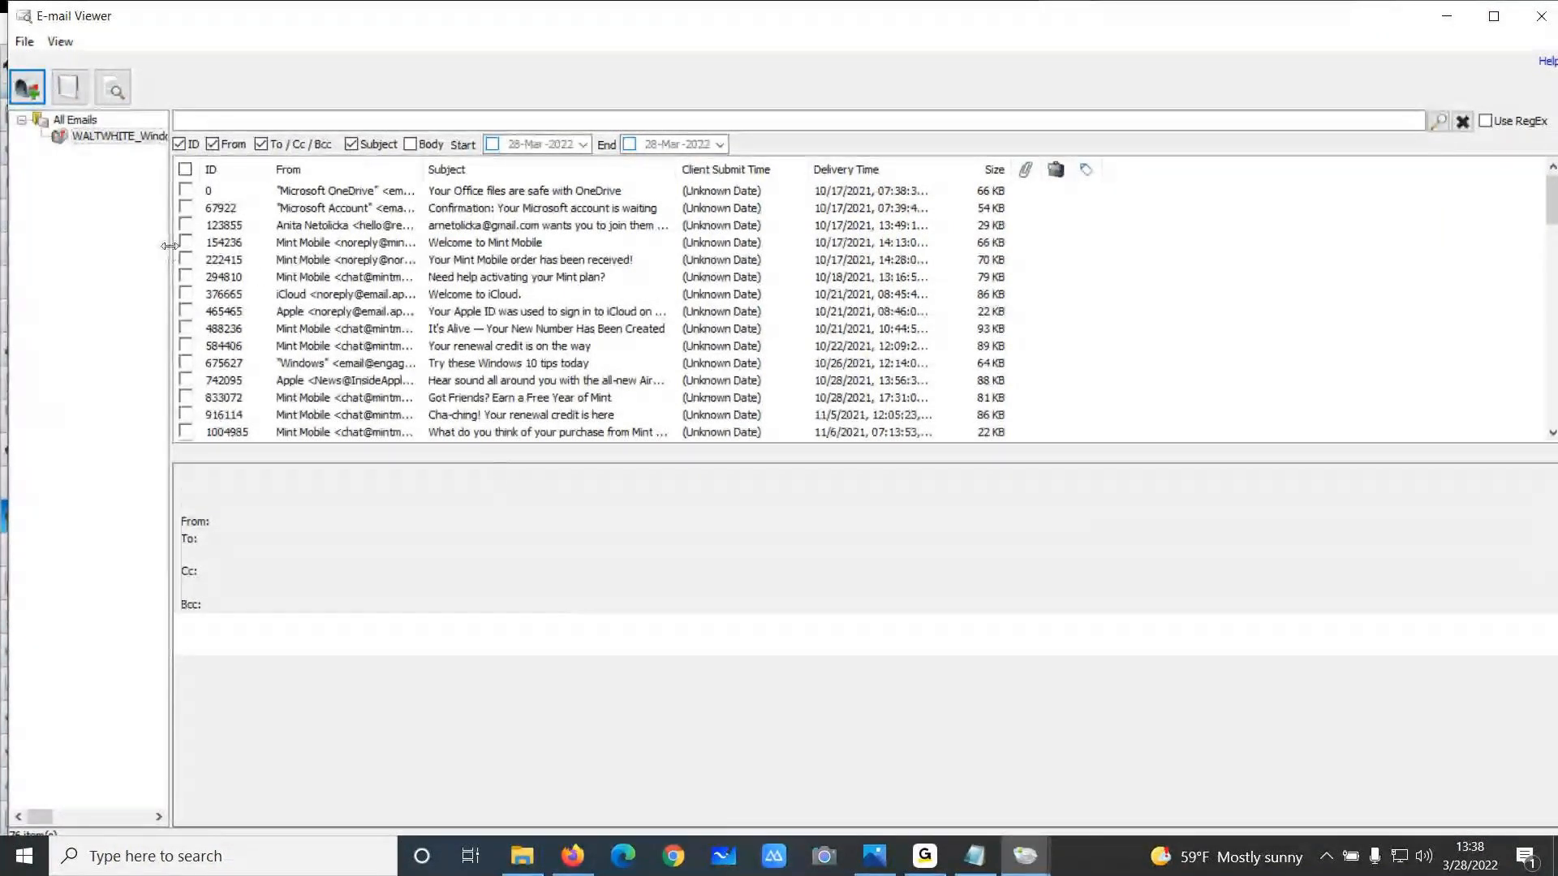
{"action": "left_click_drag", "start_coordinate": [165, 252], "coordinate": [195, 252]}
{"action": "left_click", "coordinate": [355, 195]}
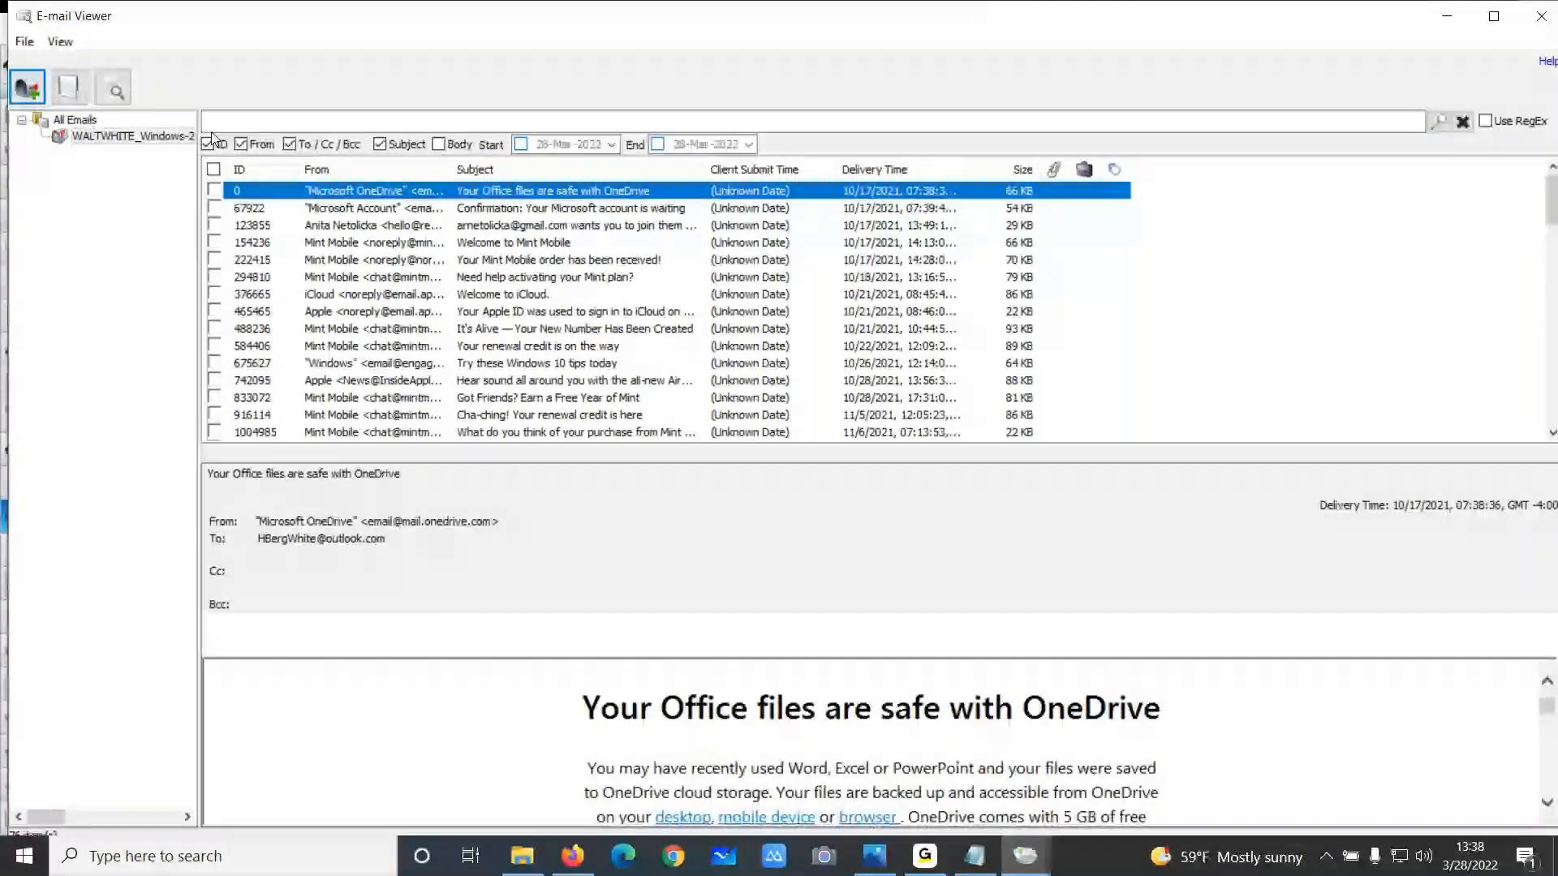
Switch the message view to Headers and scroll through the email's header details
{"action": "left_click", "coordinate": [55, 44]}
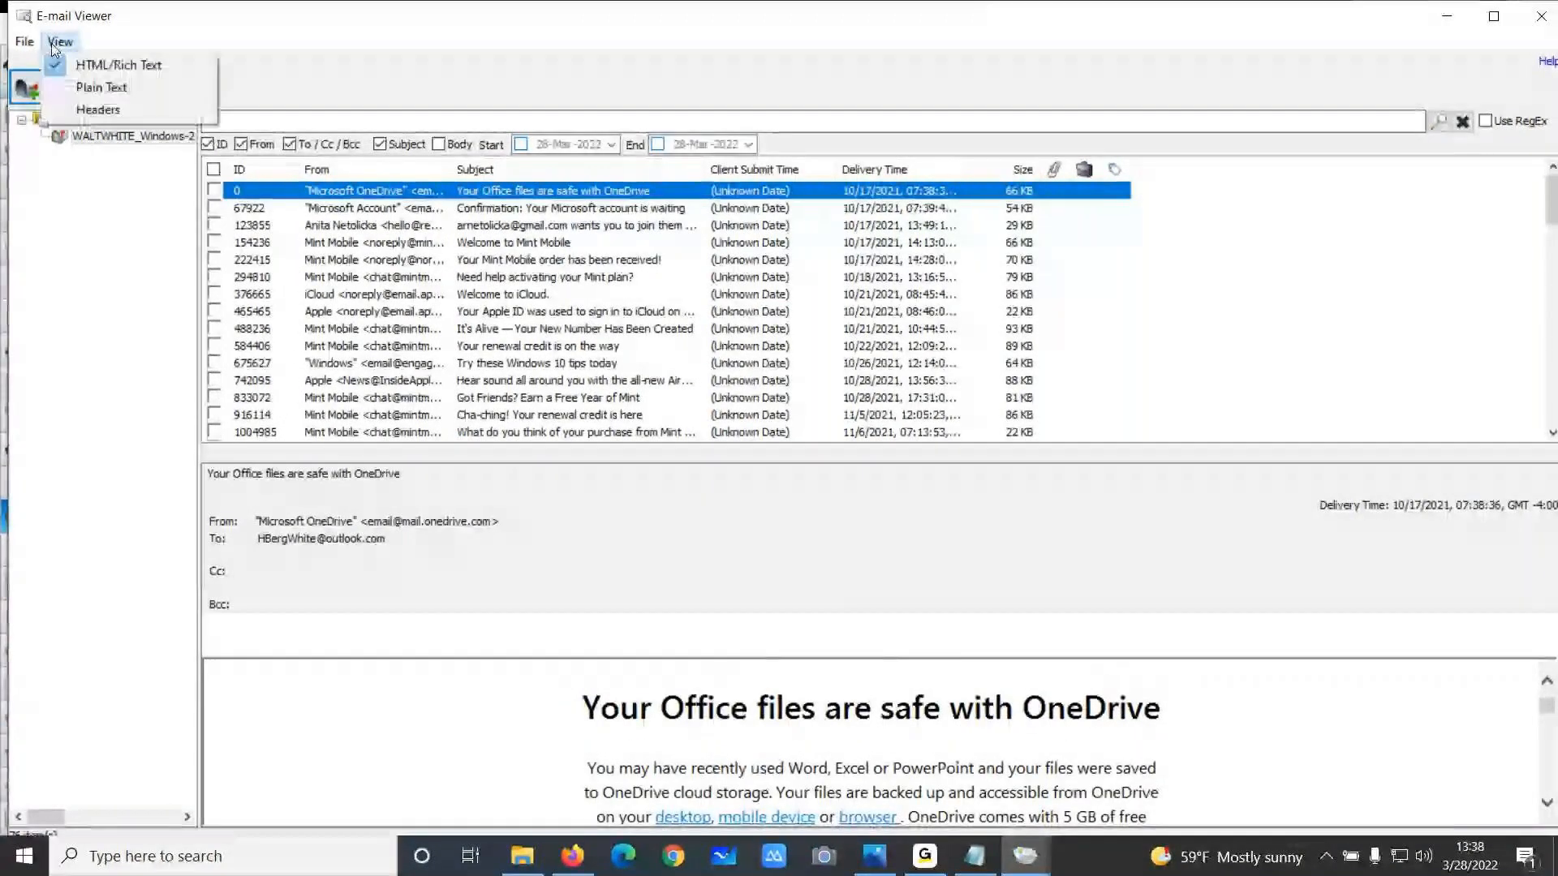
{"action": "left_click", "coordinate": [102, 110]}
{"action": "scroll", "coordinate": [411, 676], "scroll_direction": "down", "scroll_amount": 5}
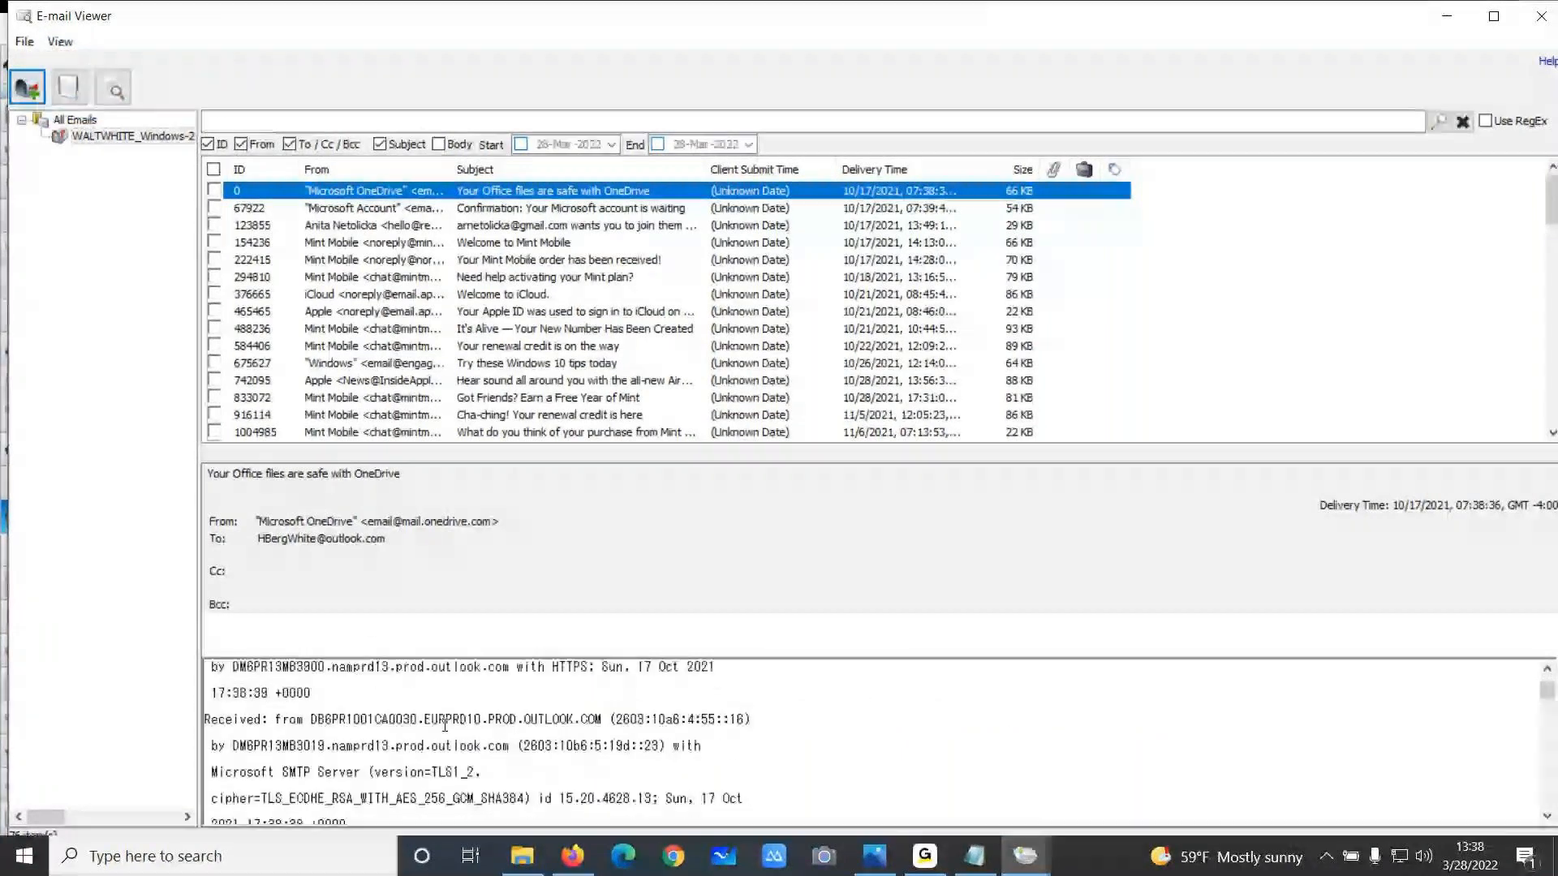
{"action": "scroll", "coordinate": [445, 725], "scroll_direction": "down", "scroll_amount": 2}
Open the E-mail Overview of sender and recipient addresses, then close it
{"action": "left_click", "coordinate": [67, 89]}
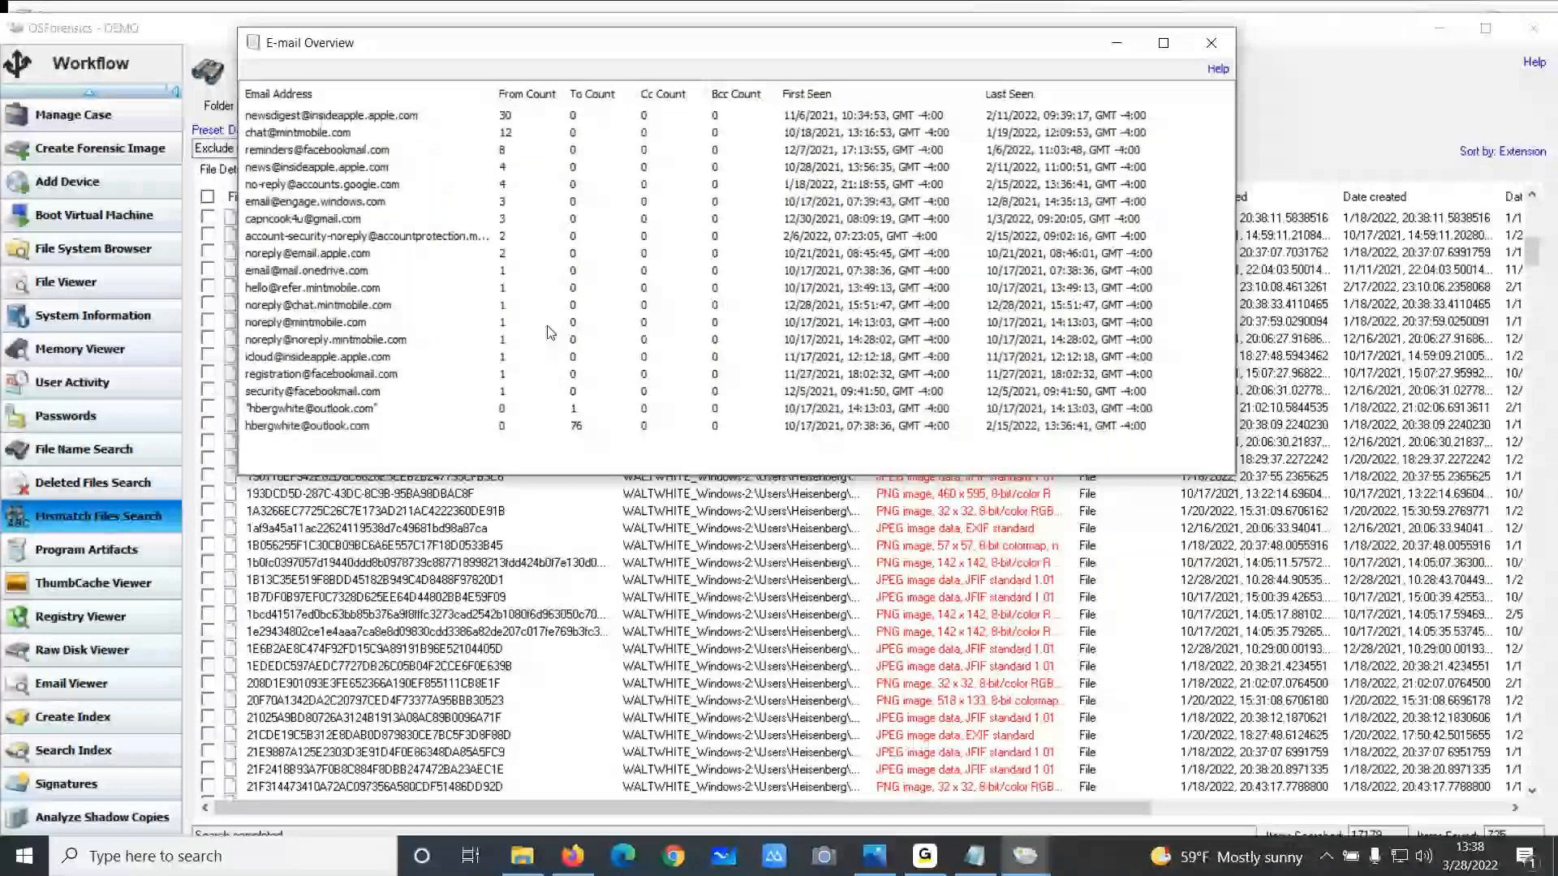
{"action": "left_click", "coordinate": [1212, 42]}
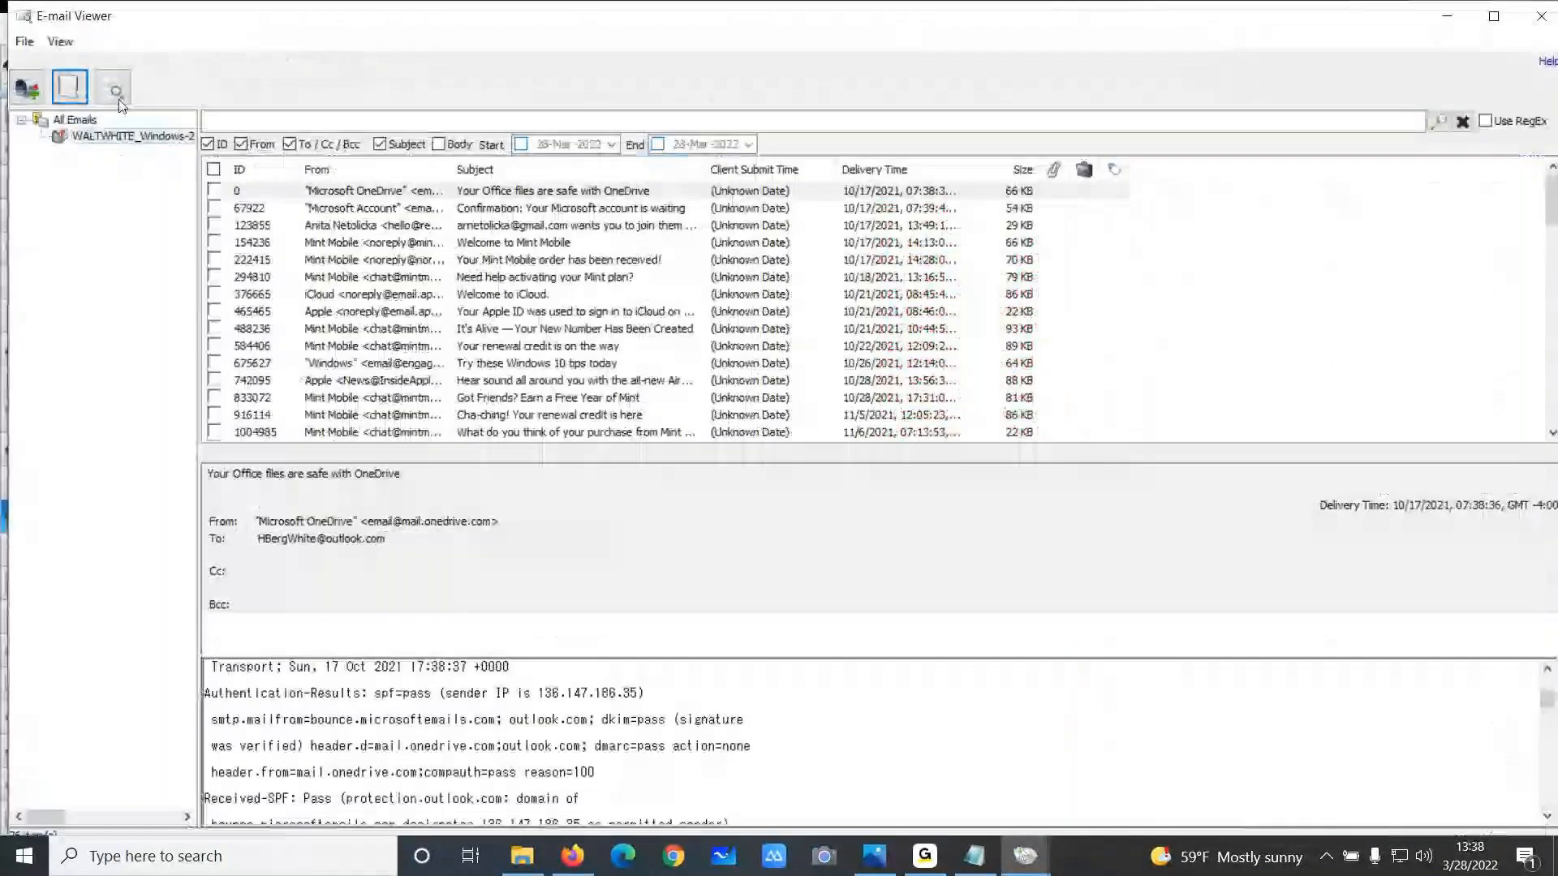
Scroll through the email list, then close the E-mail Viewer
{"action": "left_click", "coordinate": [116, 91]}
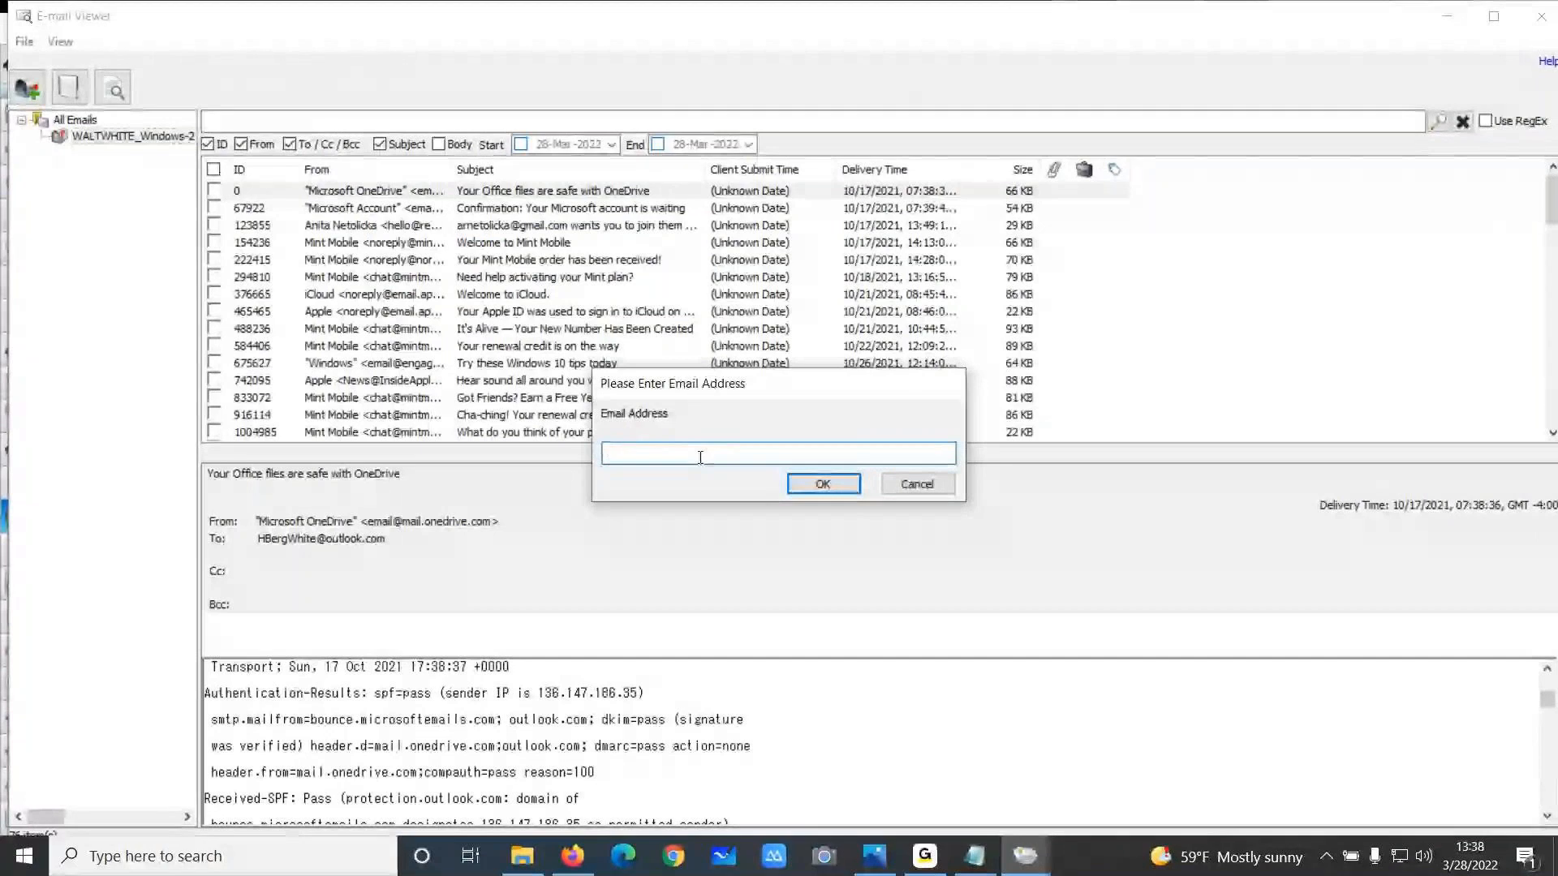
{"action": "left_click", "coordinate": [920, 490]}
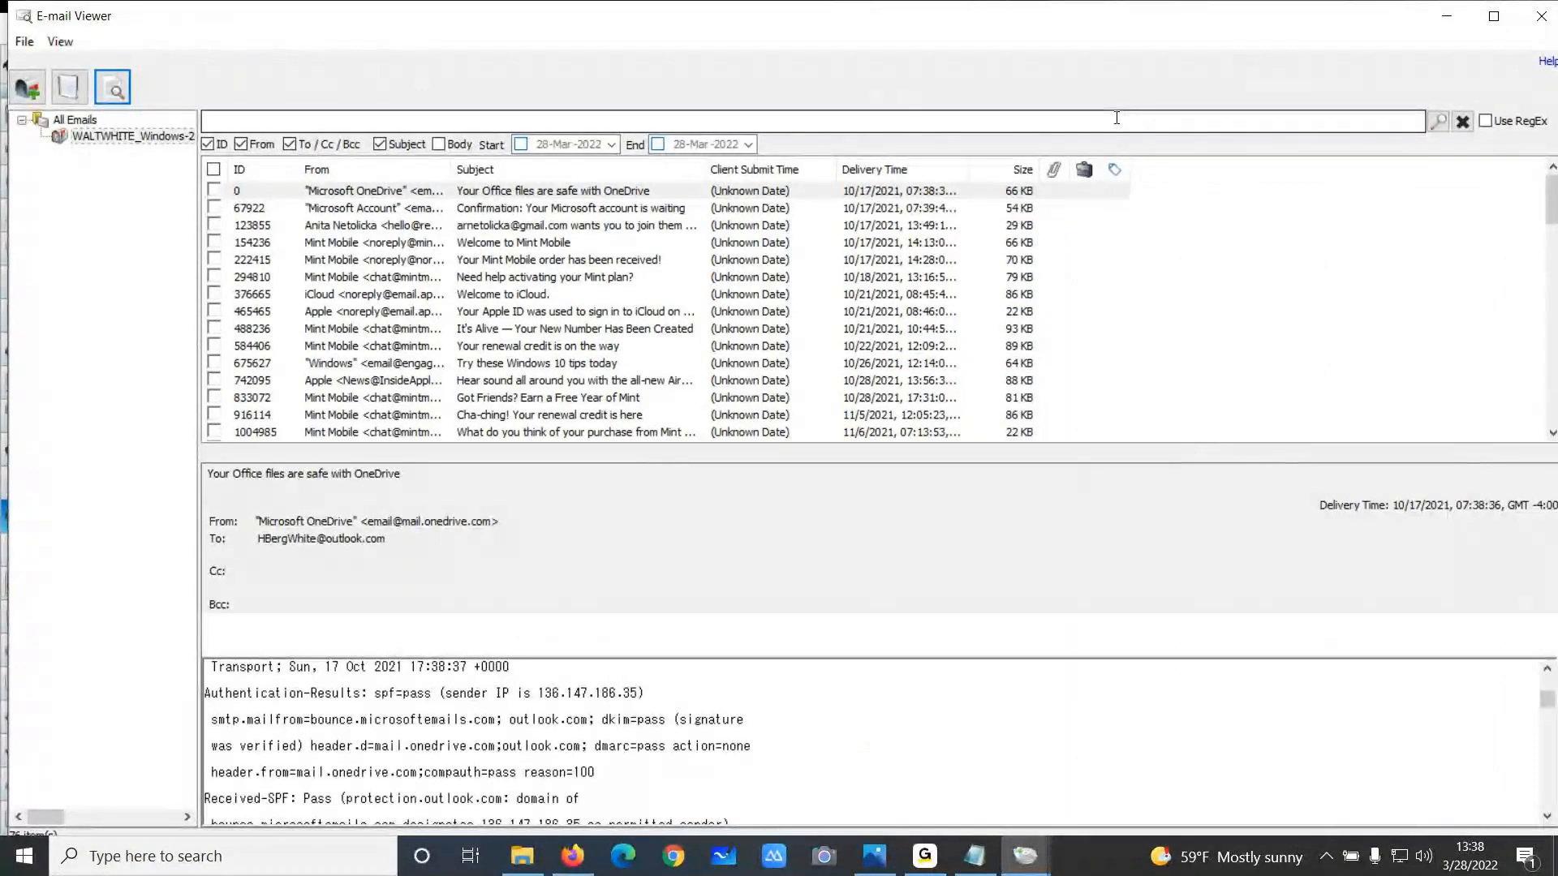
{"action": "scroll", "coordinate": [1044, 292], "scroll_direction": "down", "scroll_amount": 12}
{"action": "scroll", "coordinate": [1044, 292], "scroll_direction": "down", "scroll_amount": 2}
{"action": "scroll", "coordinate": [1046, 292], "scroll_direction": "up", "scroll_amount": 6}
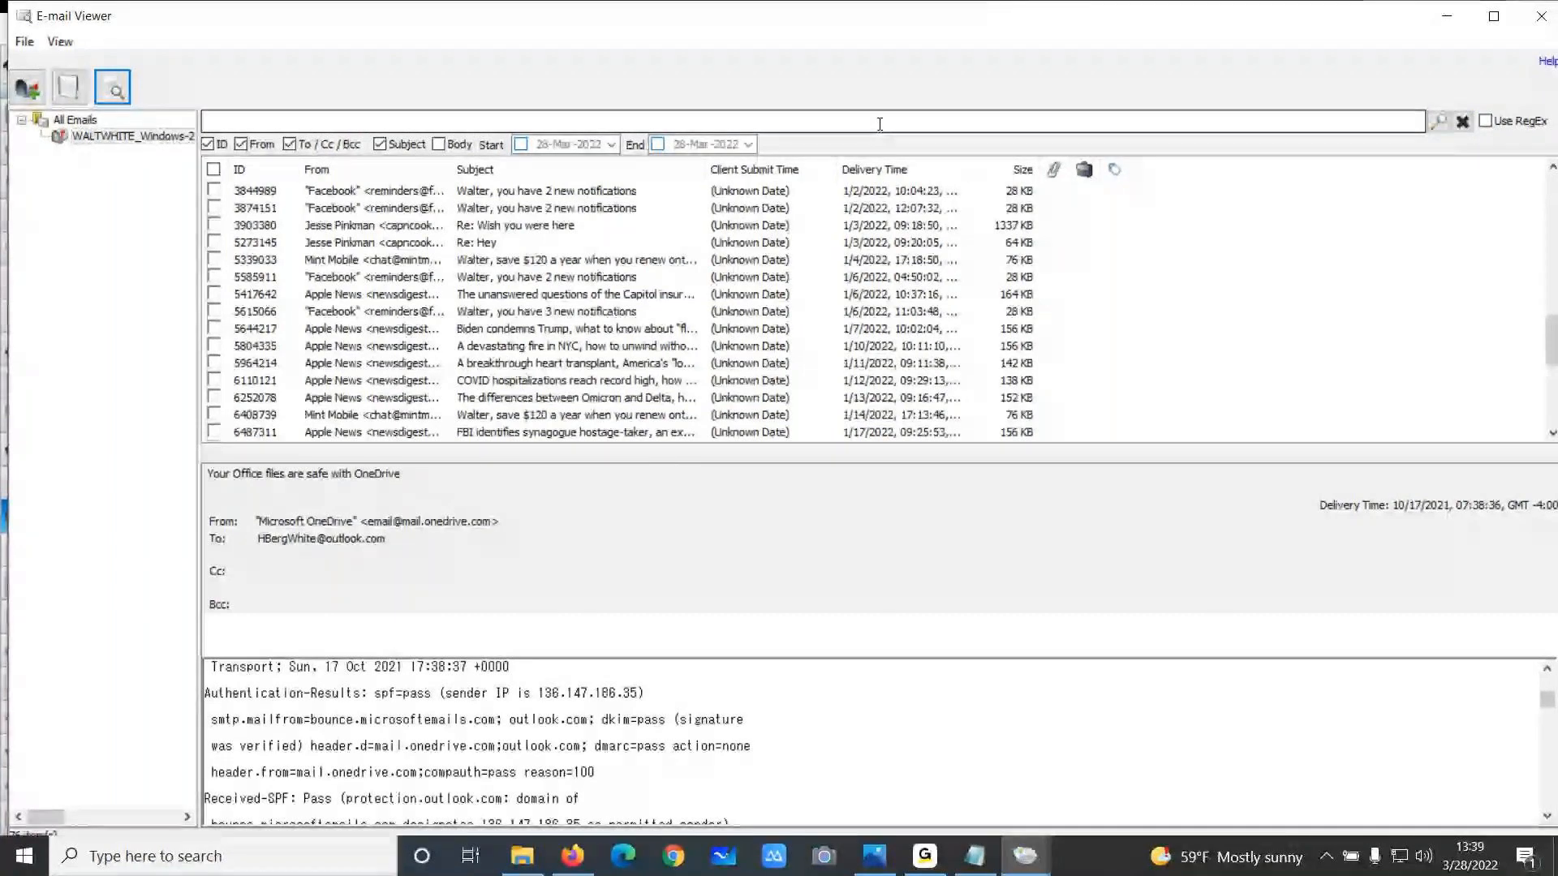
{"action": "left_click", "coordinate": [1541, 22]}
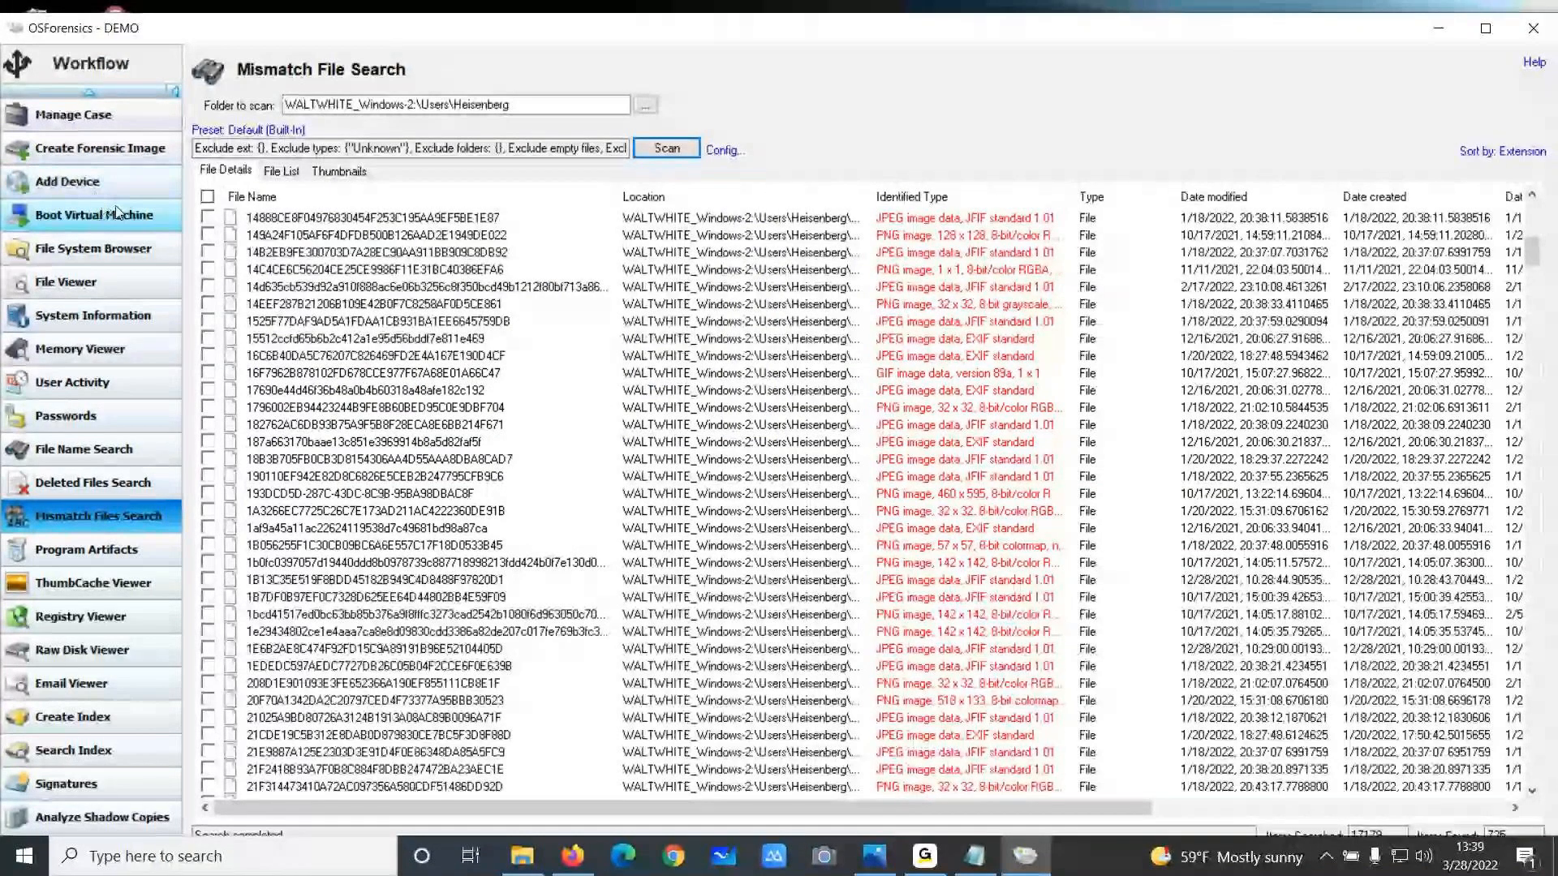
Add the WALTWHITE_Windows-2 volume shadow copy [0] to the DEMO case as a new device
{"action": "left_click", "coordinate": [81, 189]}
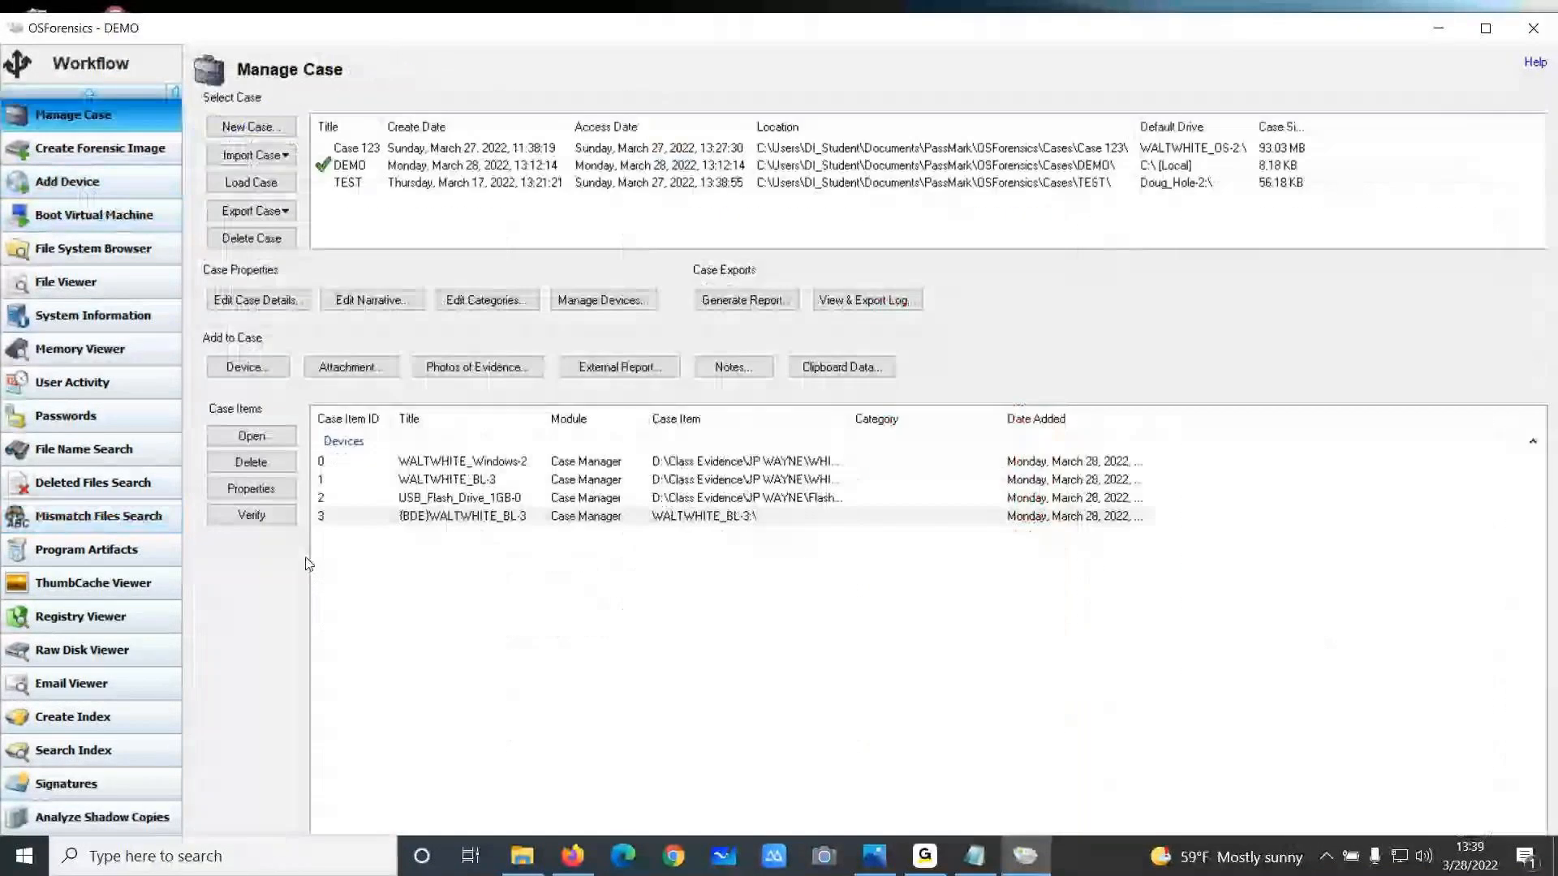
{"action": "left_click", "coordinate": [250, 371]}
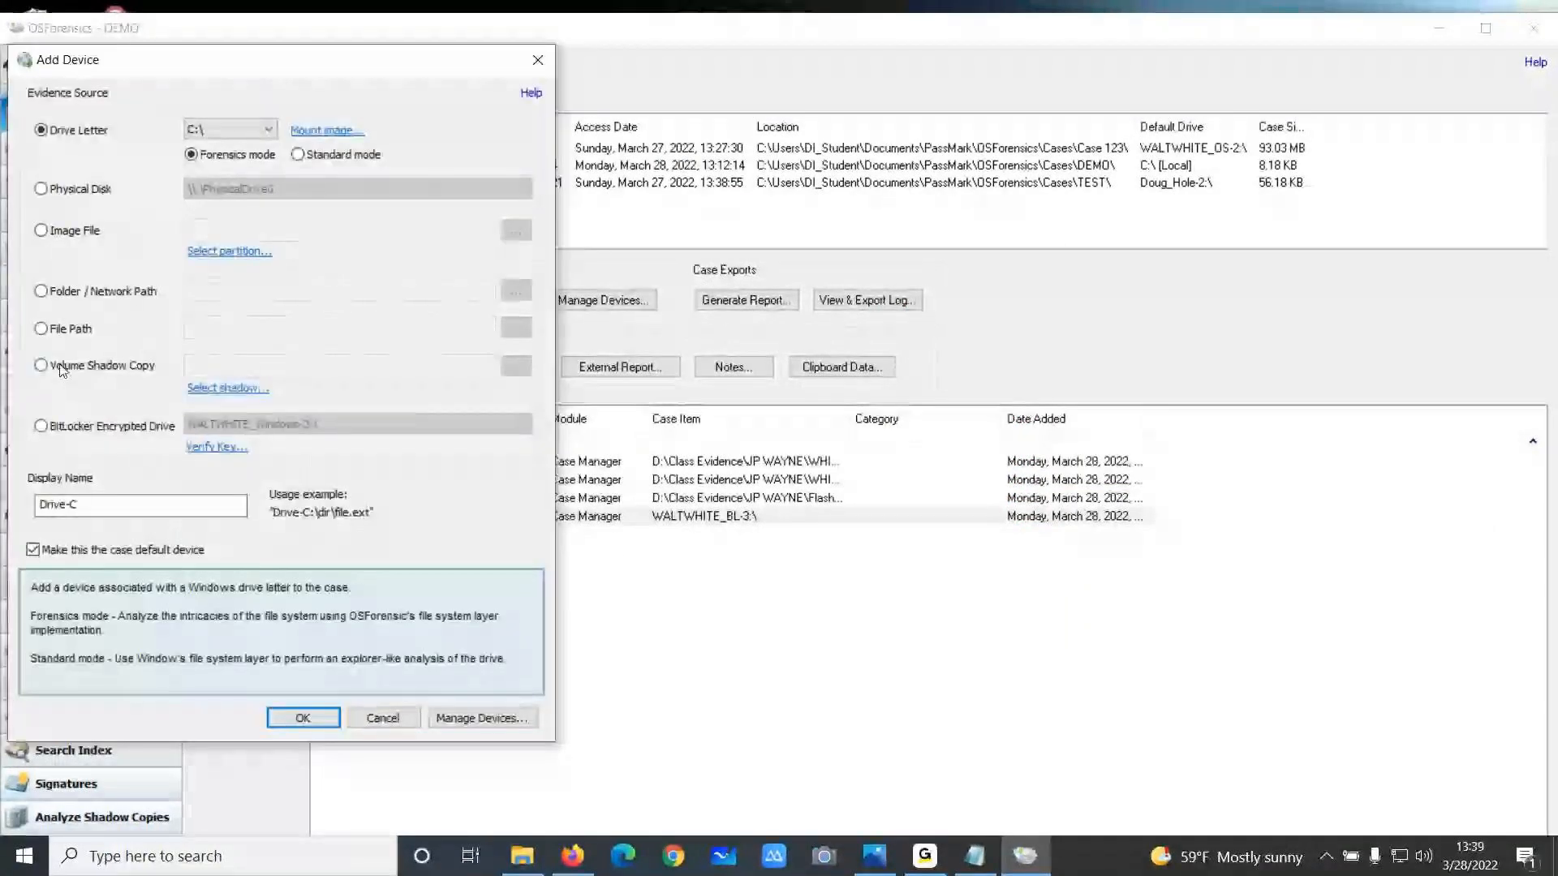
{"action": "left_click", "coordinate": [515, 369]}
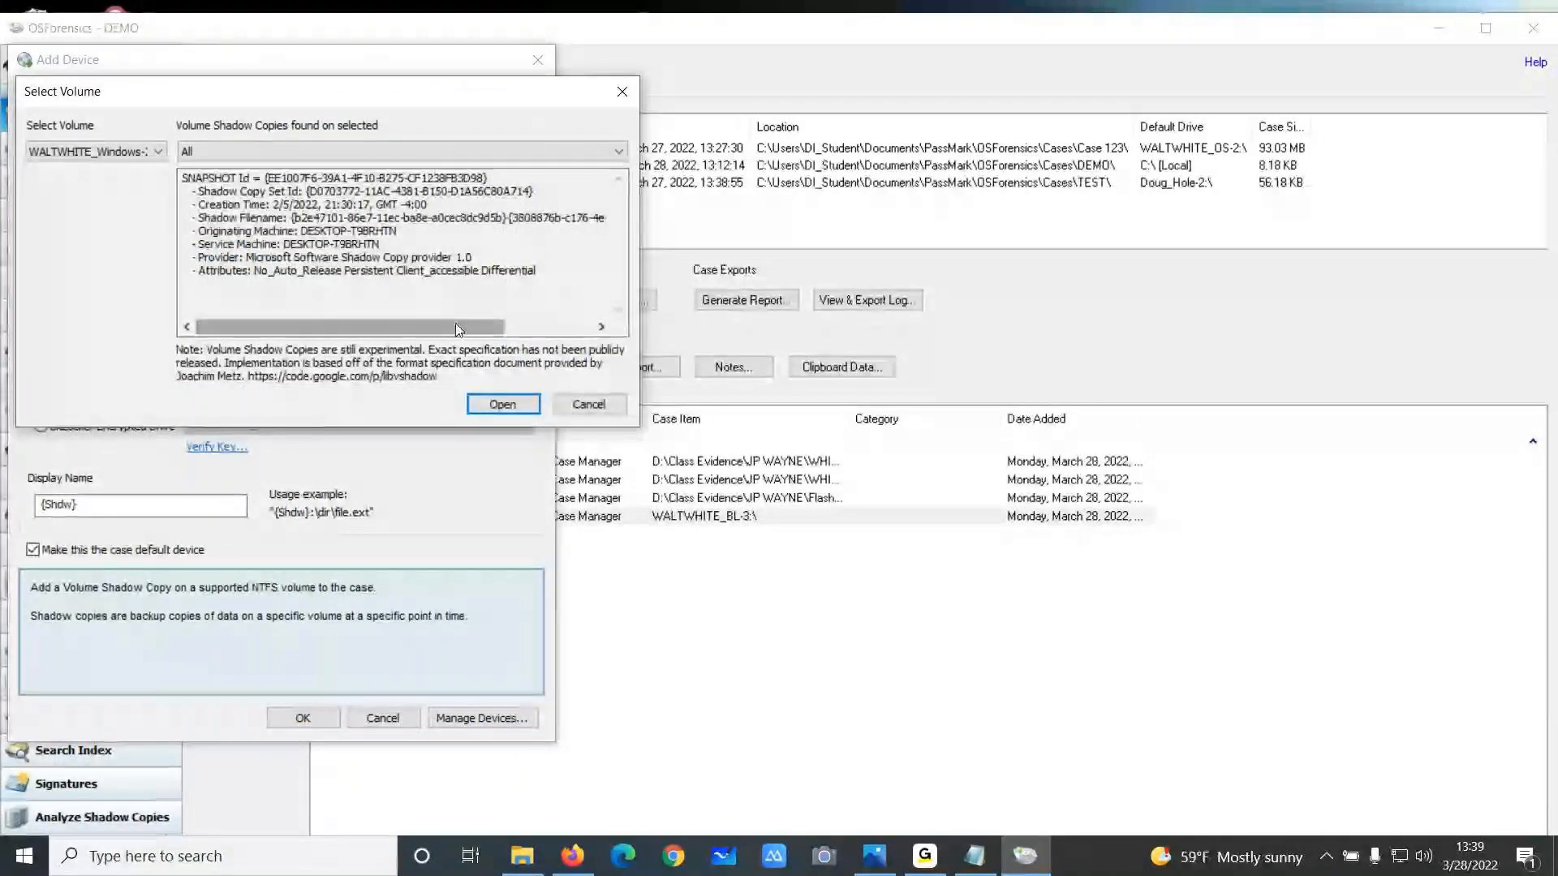
{"action": "left_click", "coordinate": [256, 153]}
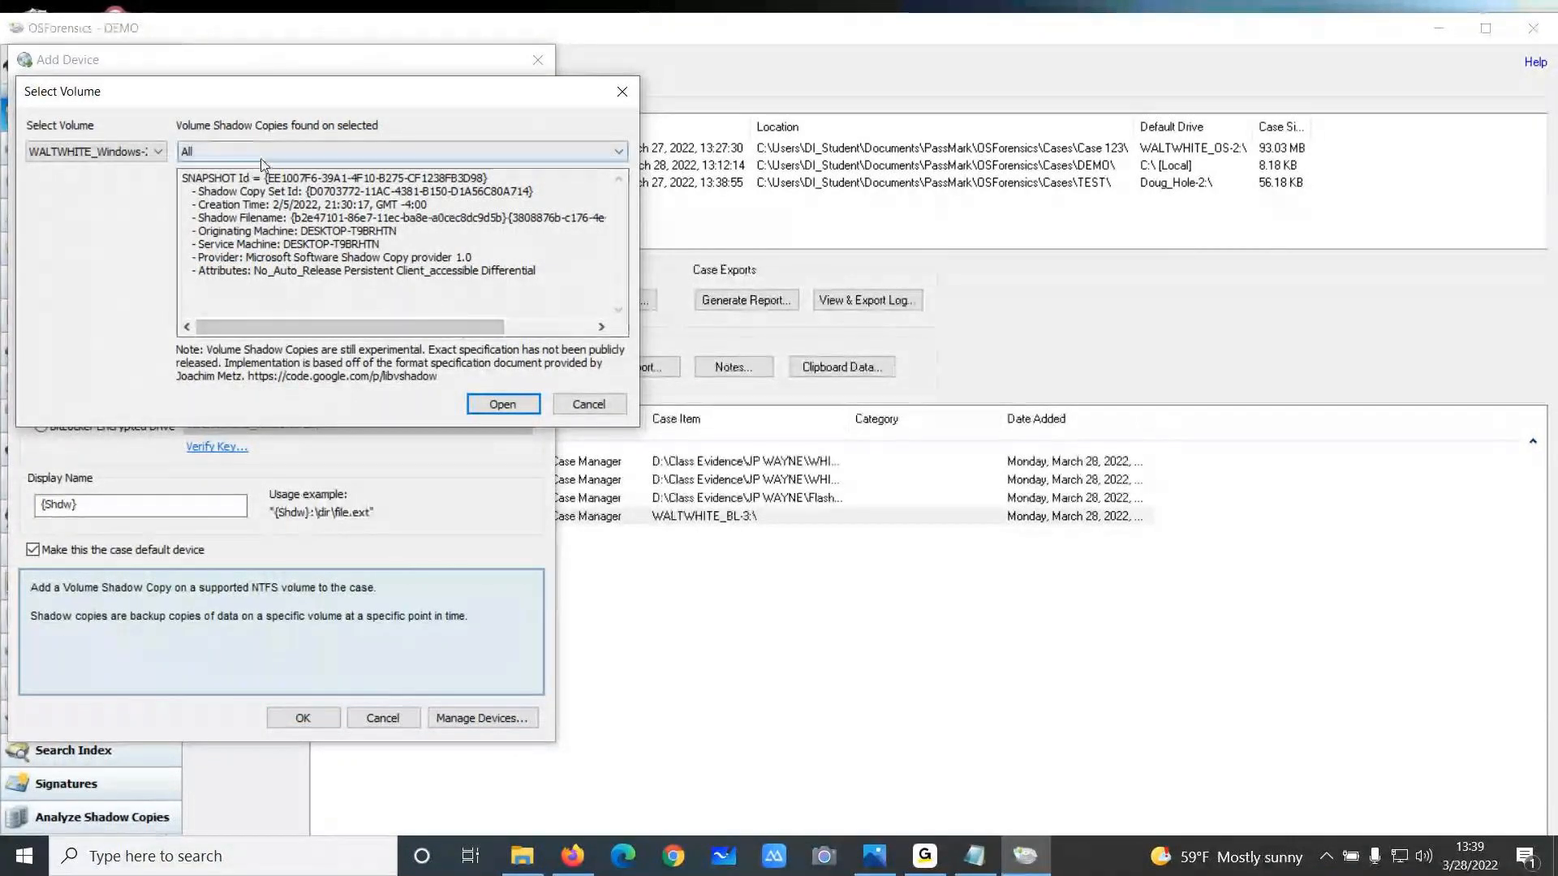
{"action": "left_click", "coordinate": [257, 153]}
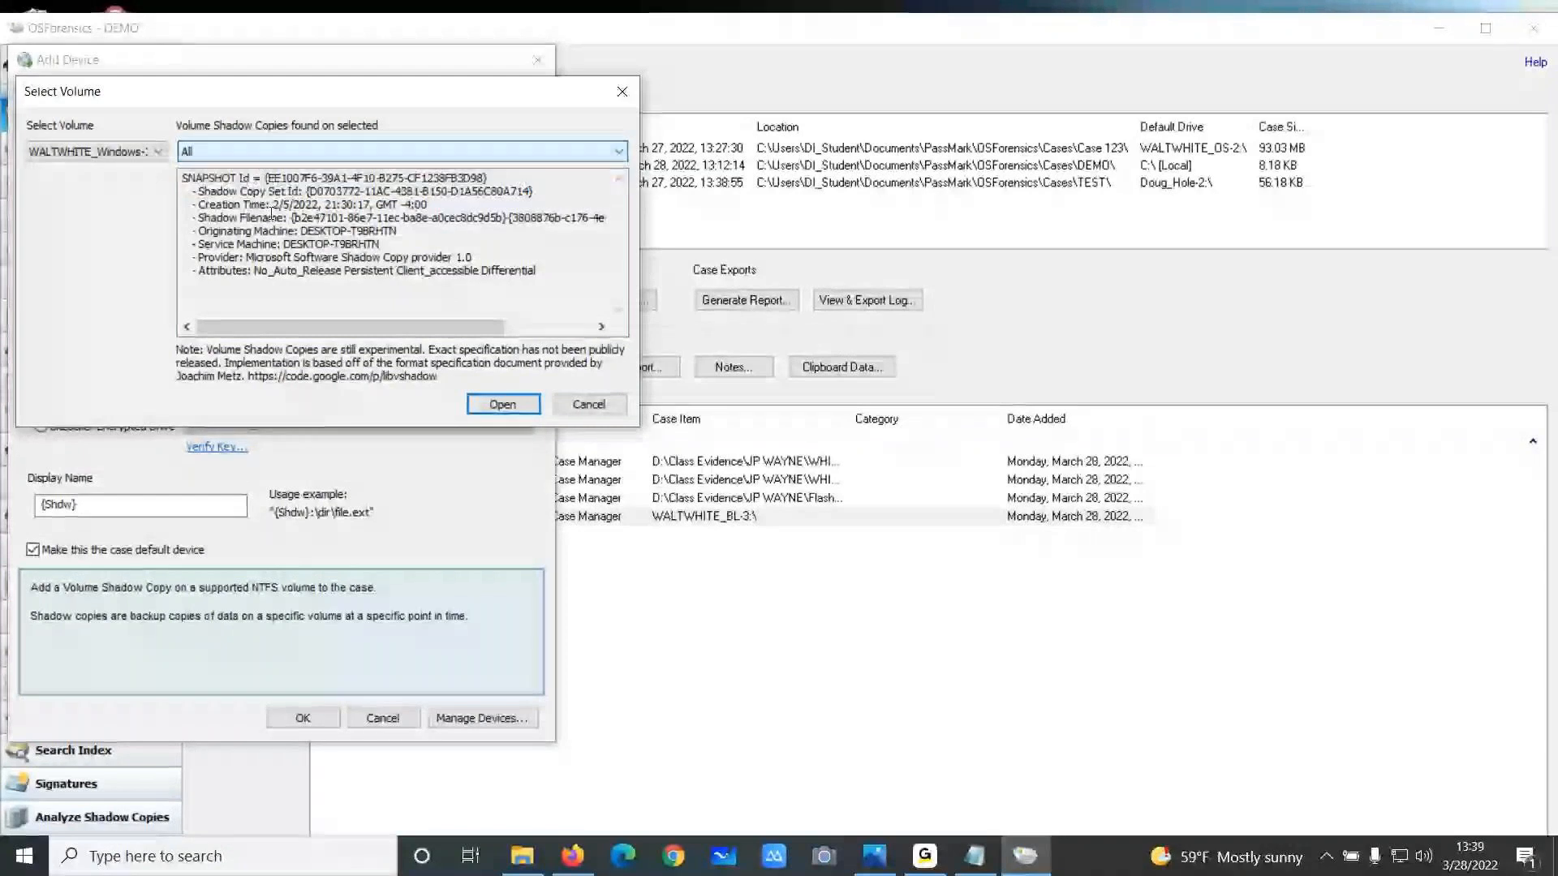
{"action": "left_click_drag", "start_coordinate": [283, 104], "coordinate": [923, 159]}
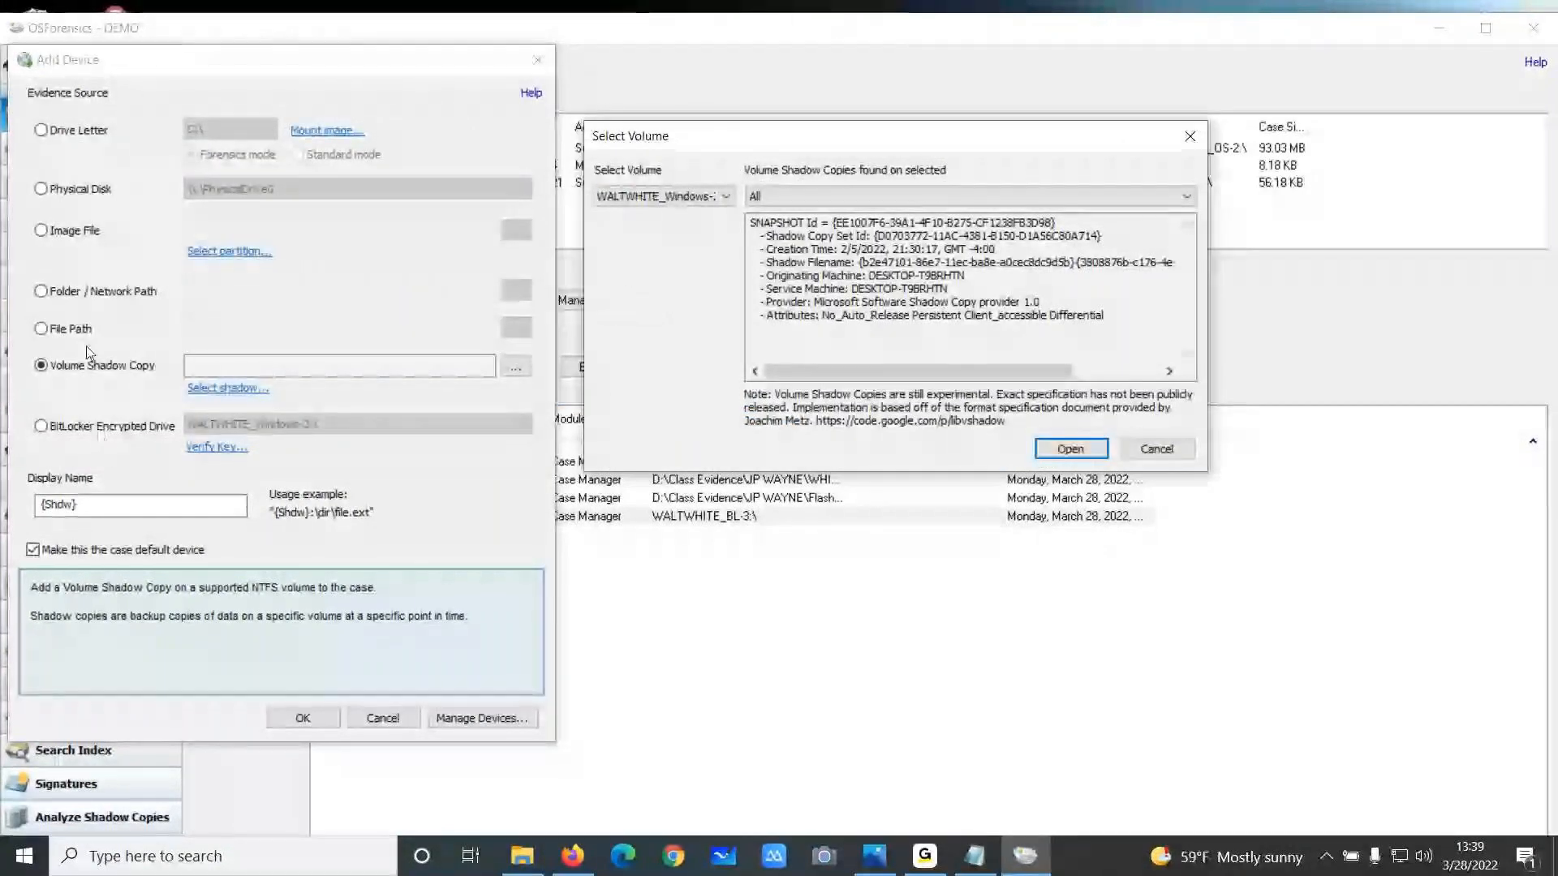
{"action": "left_click", "coordinate": [896, 197]}
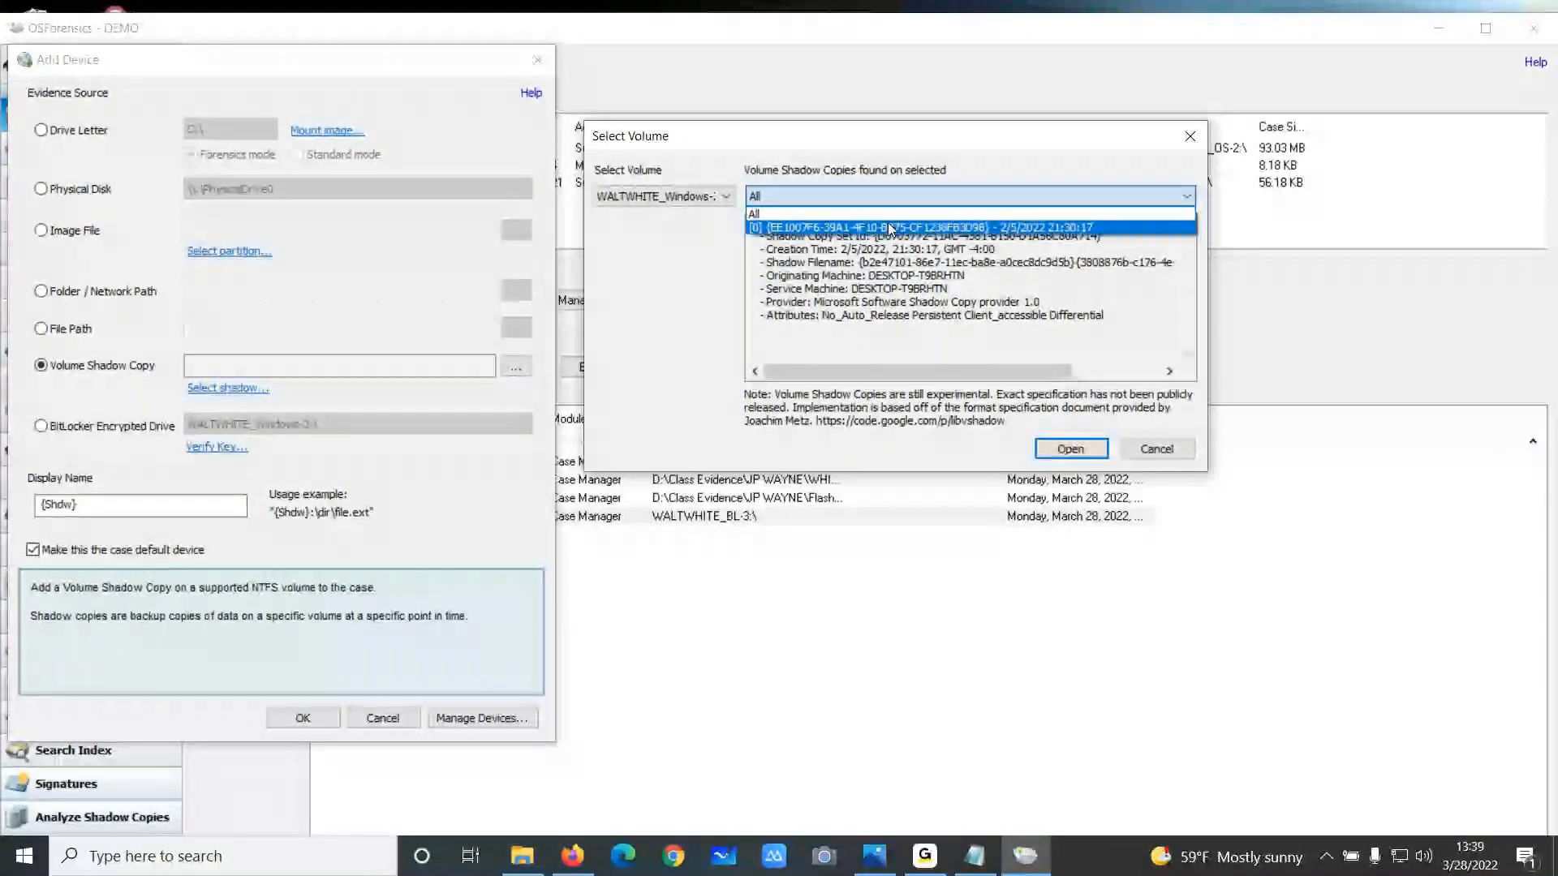
{"action": "left_click", "coordinate": [889, 225]}
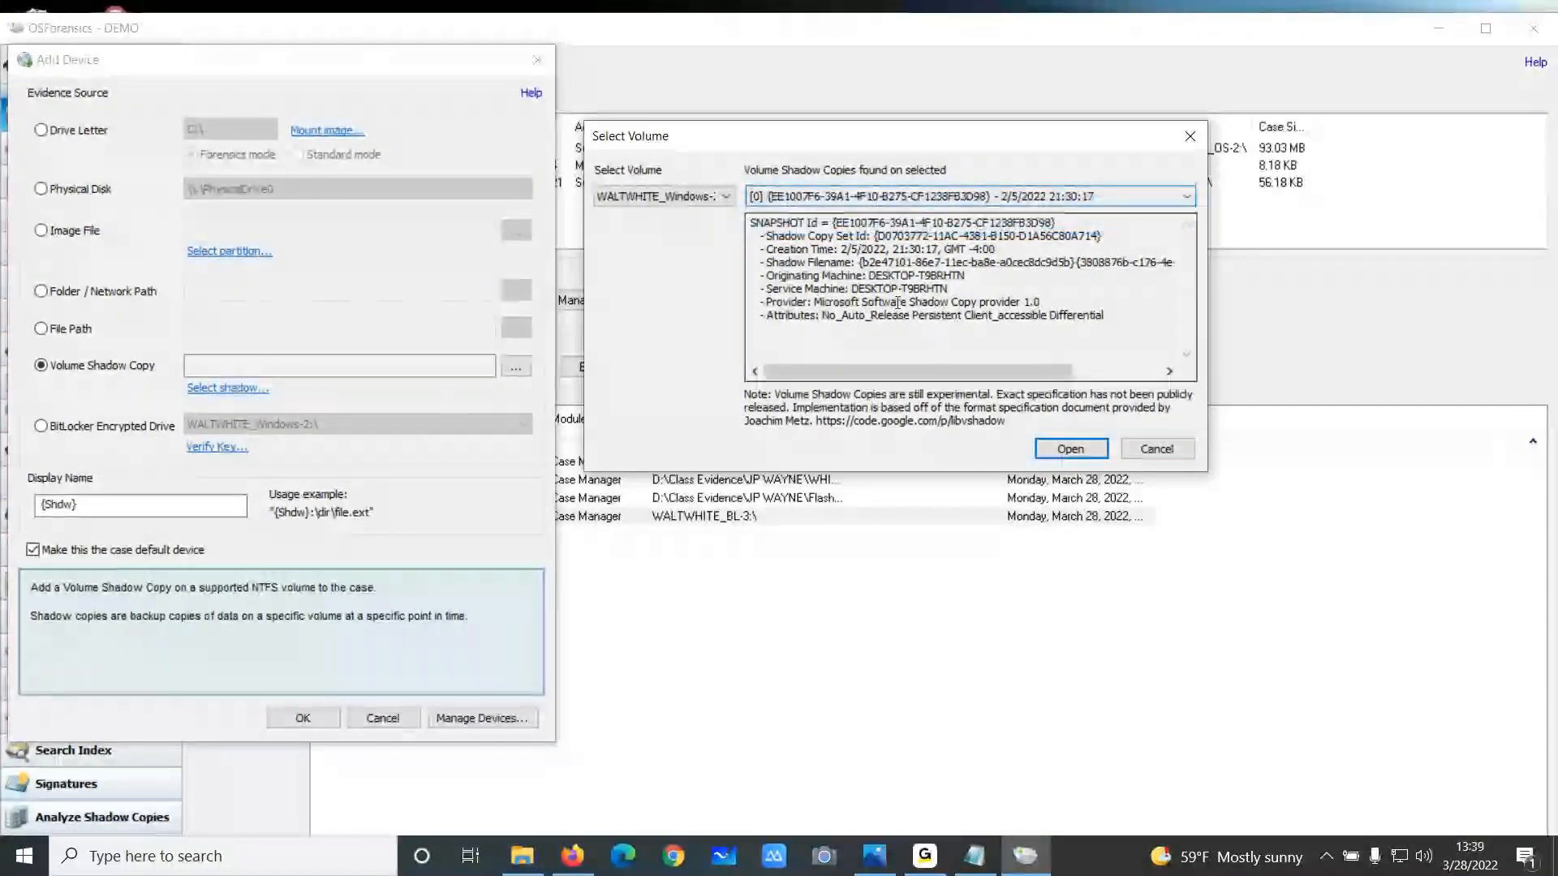
{"action": "left_click", "coordinate": [1070, 449]}
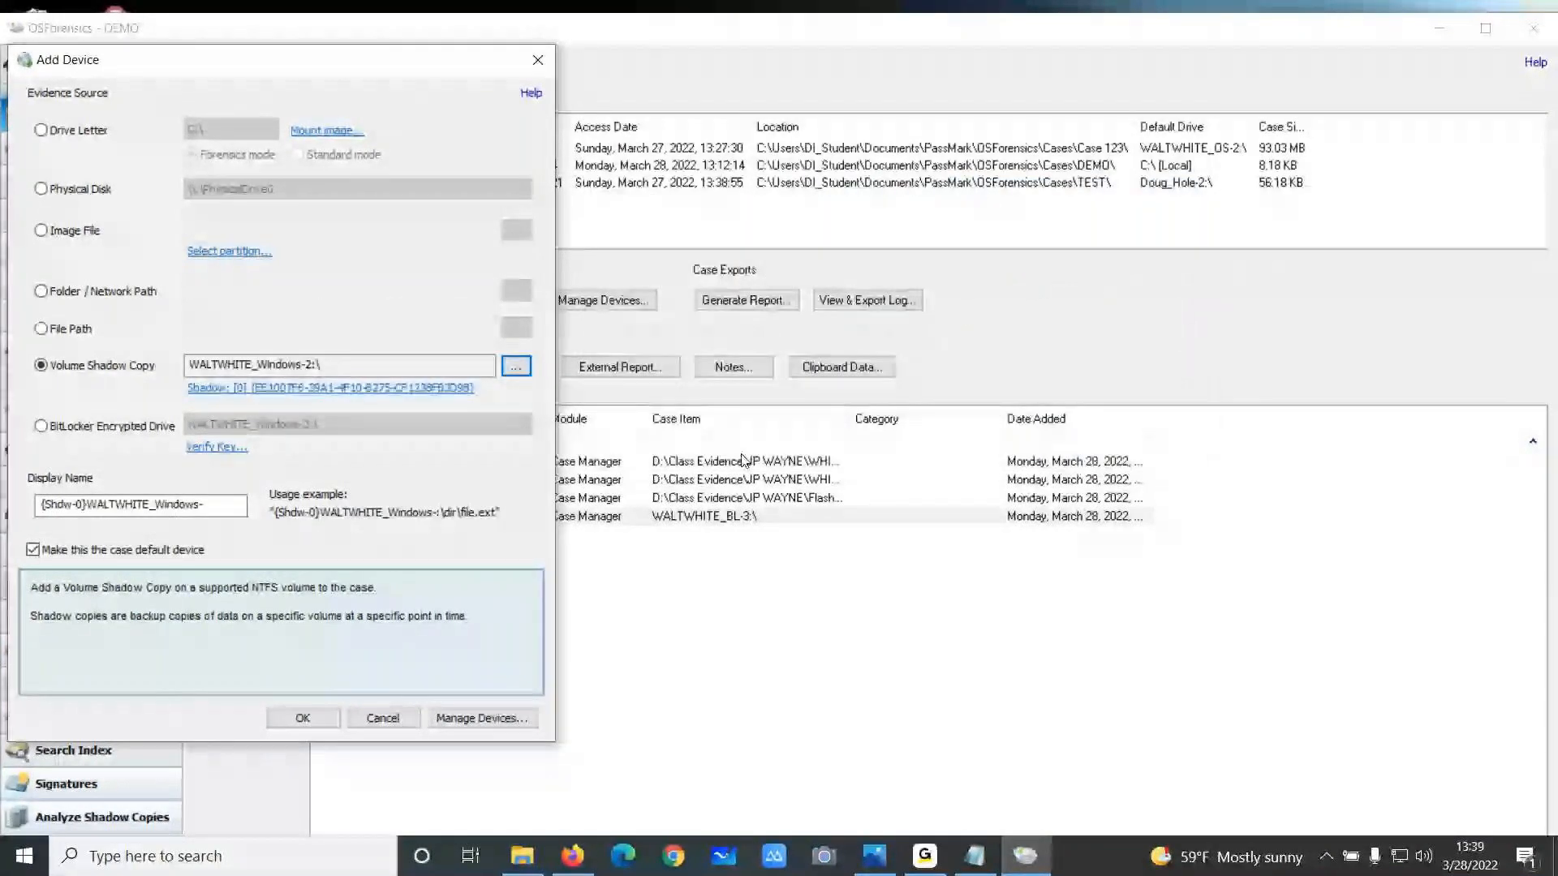
{"action": "left_click", "coordinate": [302, 718]}
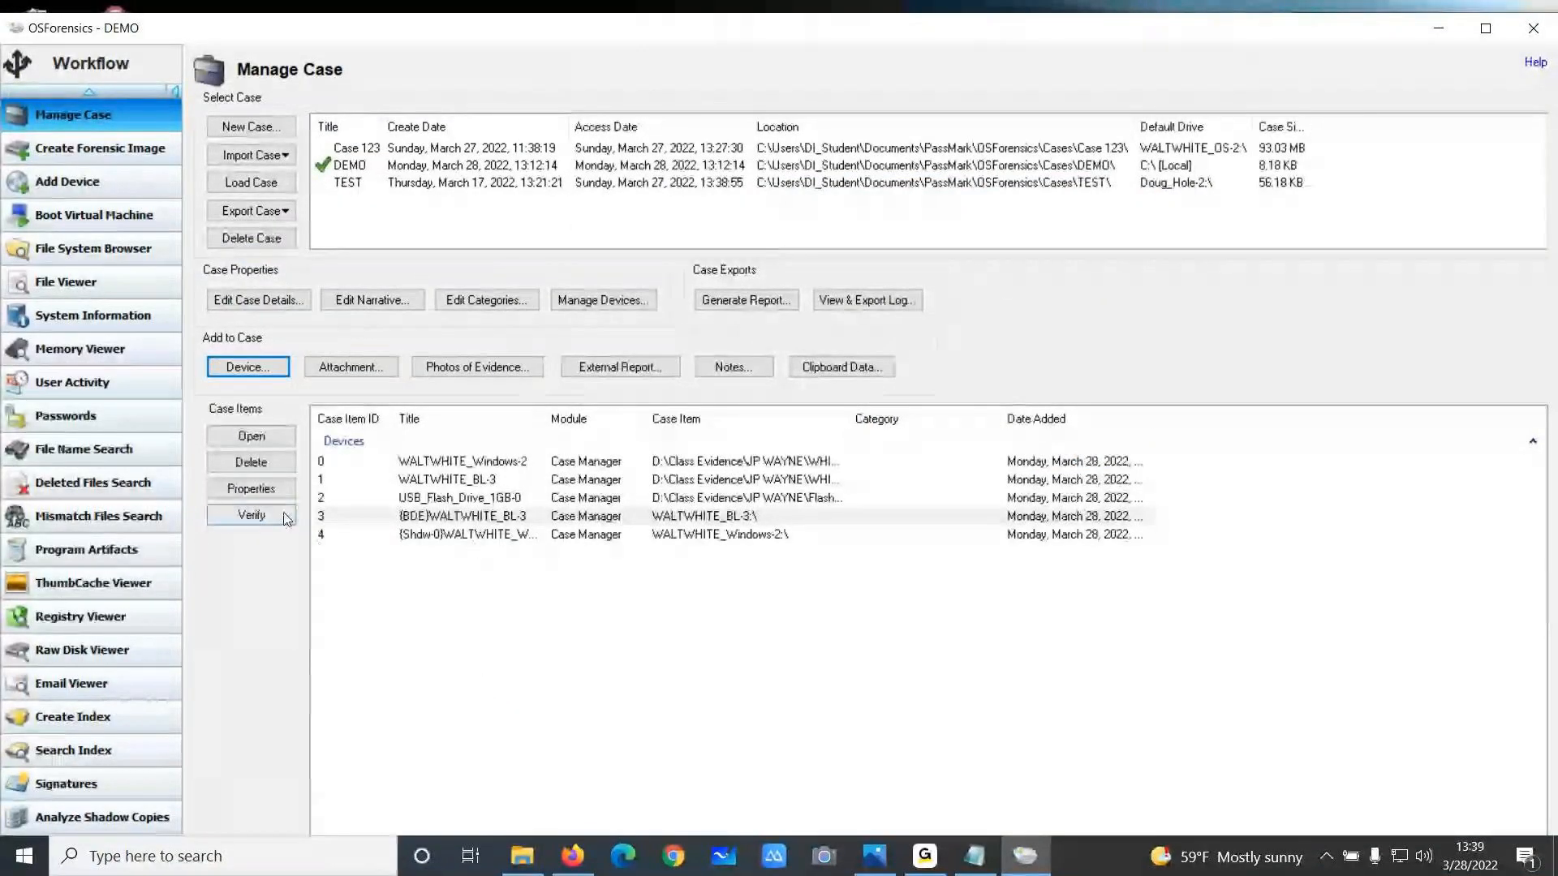
Open the Start page of the workflow
{"action": "scroll", "coordinate": [148, 608], "scroll_direction": "down", "scroll_amount": 2}
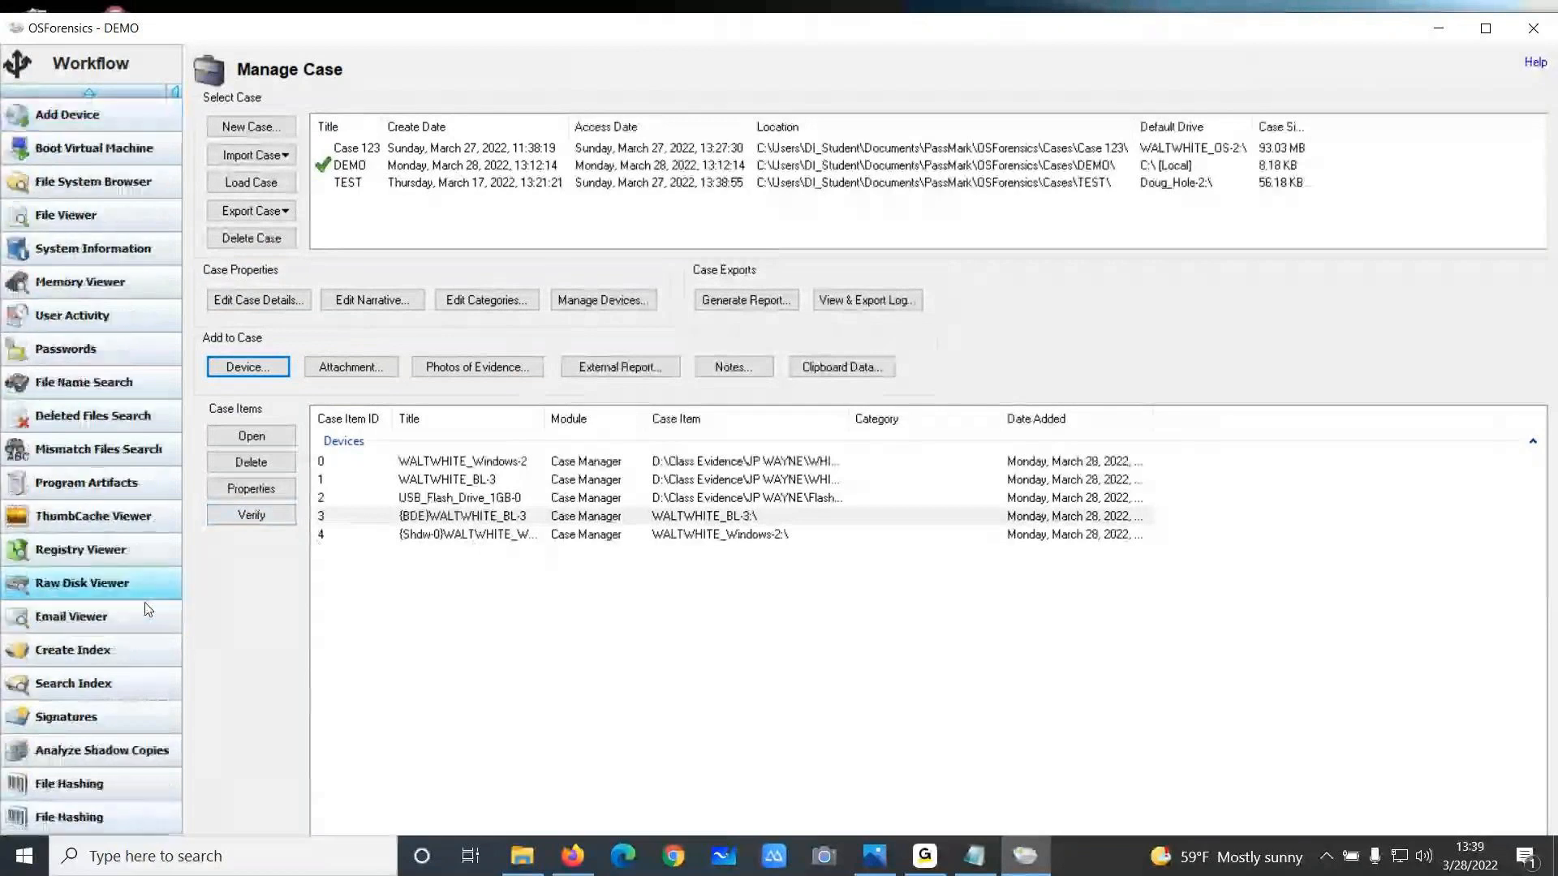
{"action": "scroll", "coordinate": [148, 609], "scroll_direction": "down", "scroll_amount": 1}
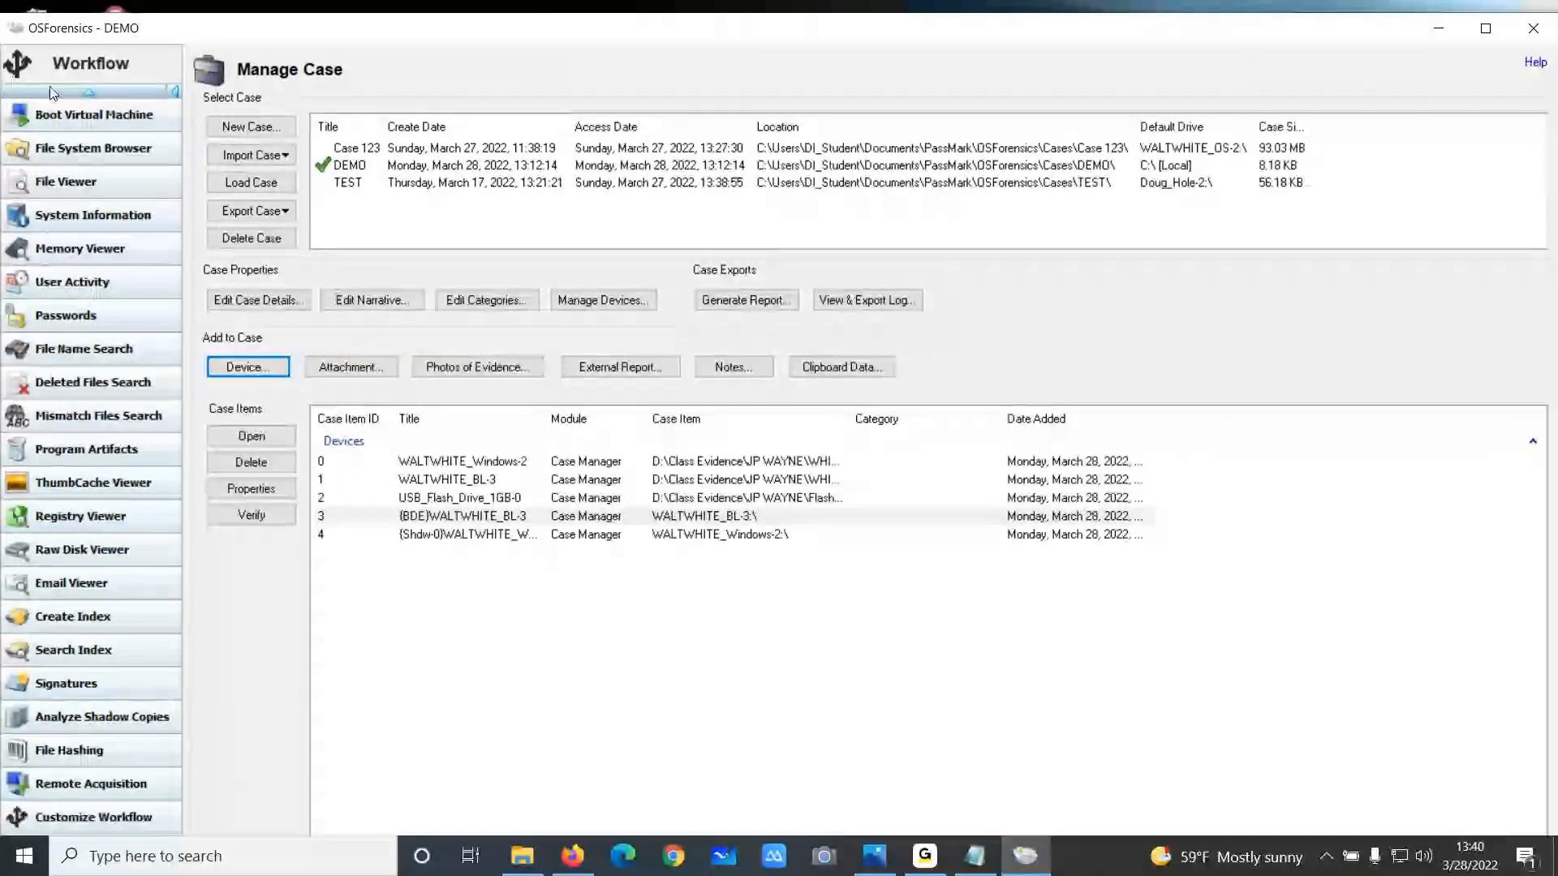
{"action": "scroll", "coordinate": [69, 151], "scroll_direction": "up", "scroll_amount": 4}
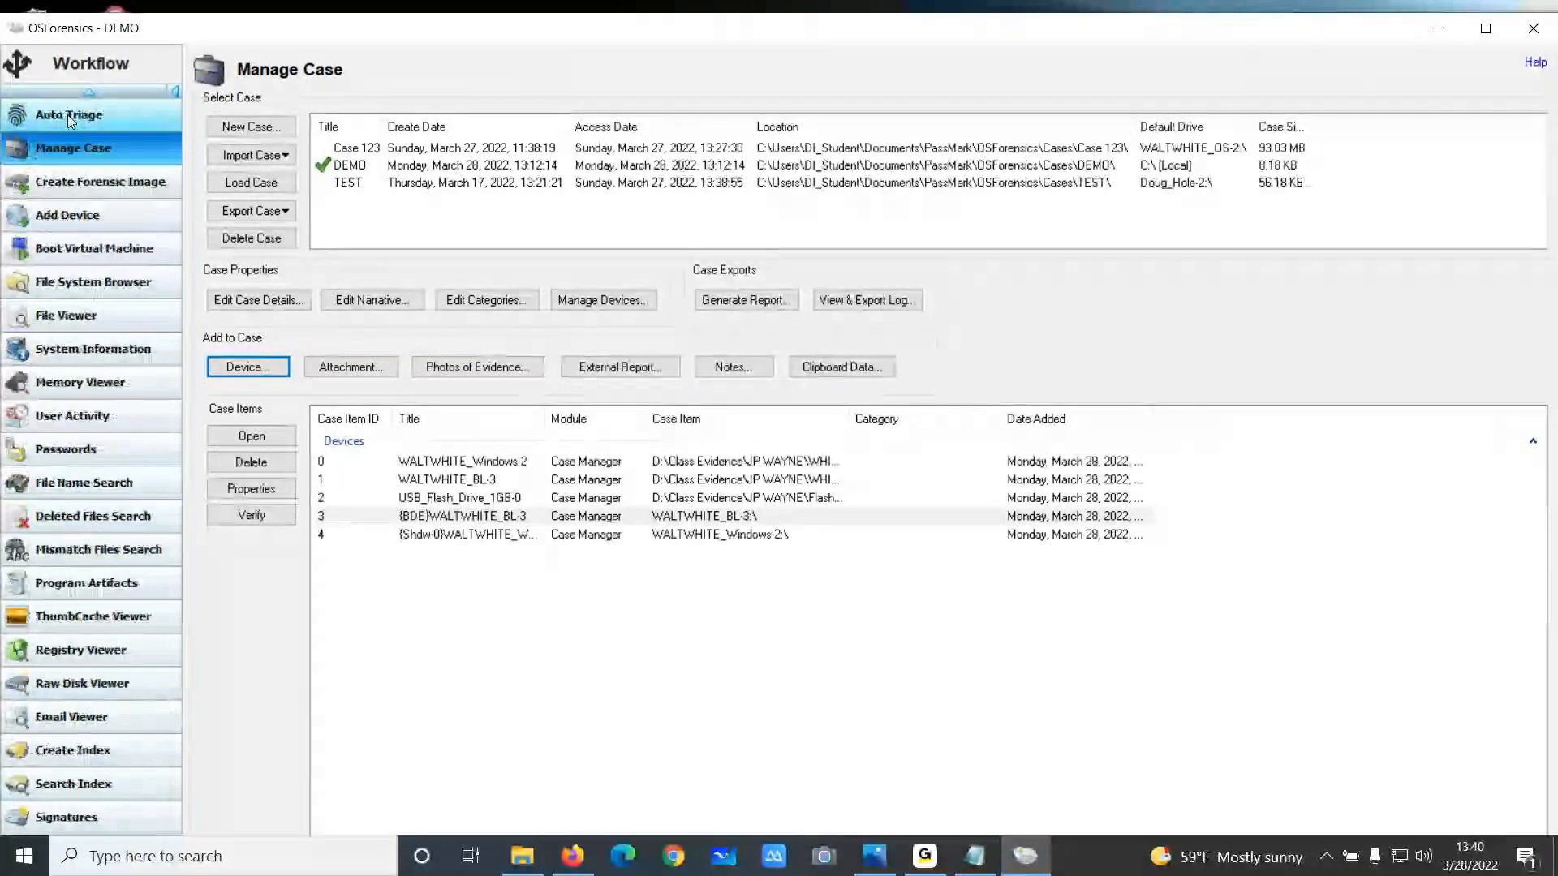
{"action": "scroll", "coordinate": [70, 120], "scroll_direction": "up", "scroll_amount": 1}
{"action": "left_click", "coordinate": [70, 117]}
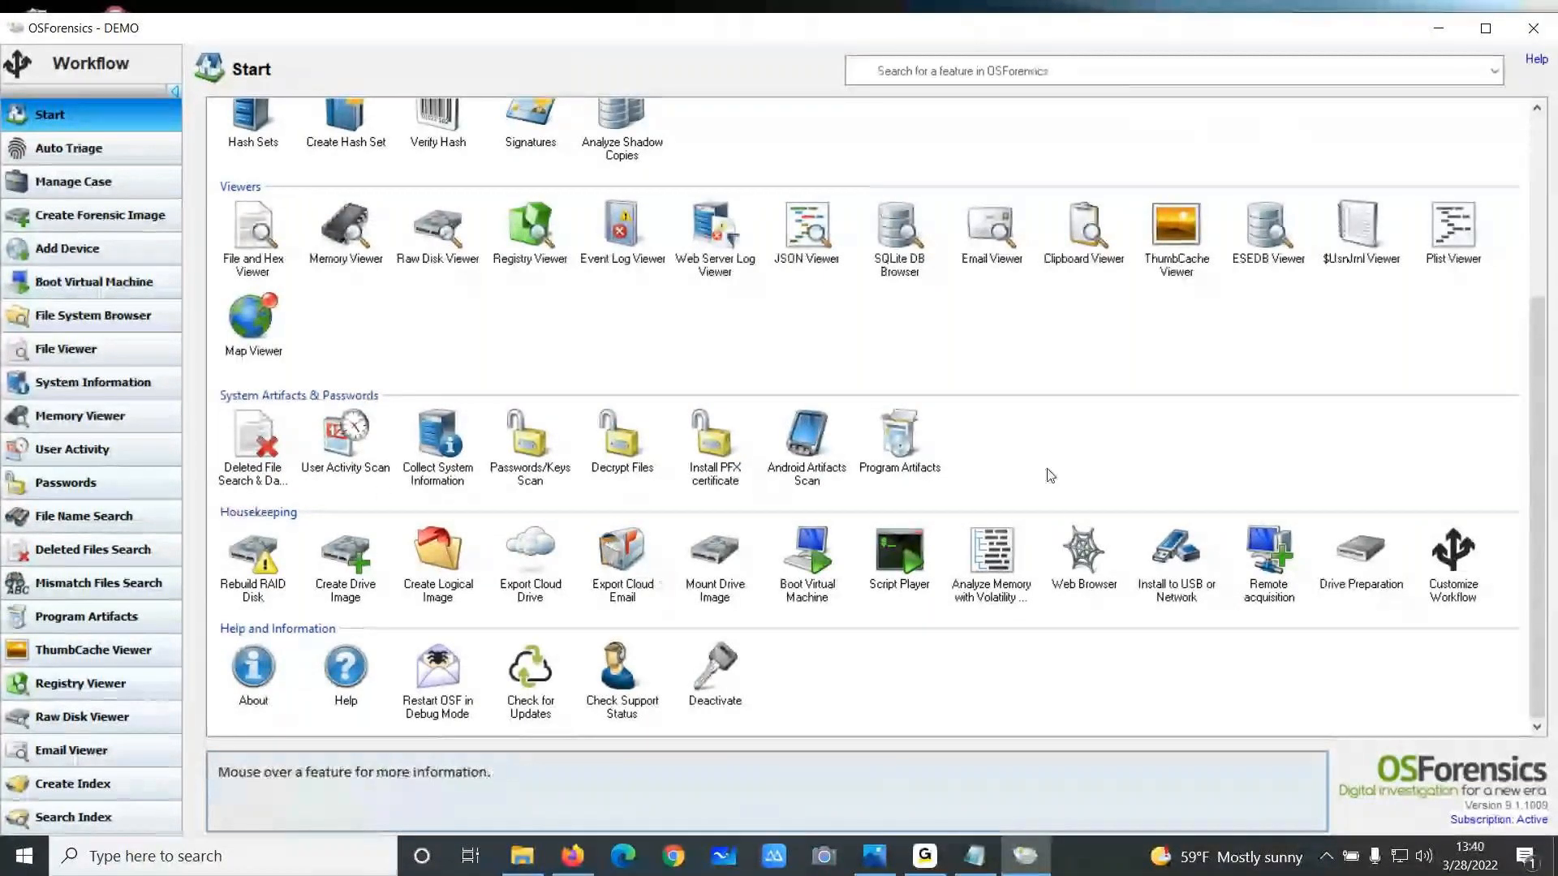
Set up Analyze Volume Shadow Copies comparing WALTWHITE_Windows-2 against its {Shdw-0} shadow copy, then close it and minimize the File System Browser
{"action": "scroll", "coordinate": [1050, 476], "scroll_direction": "up", "scroll_amount": 3}
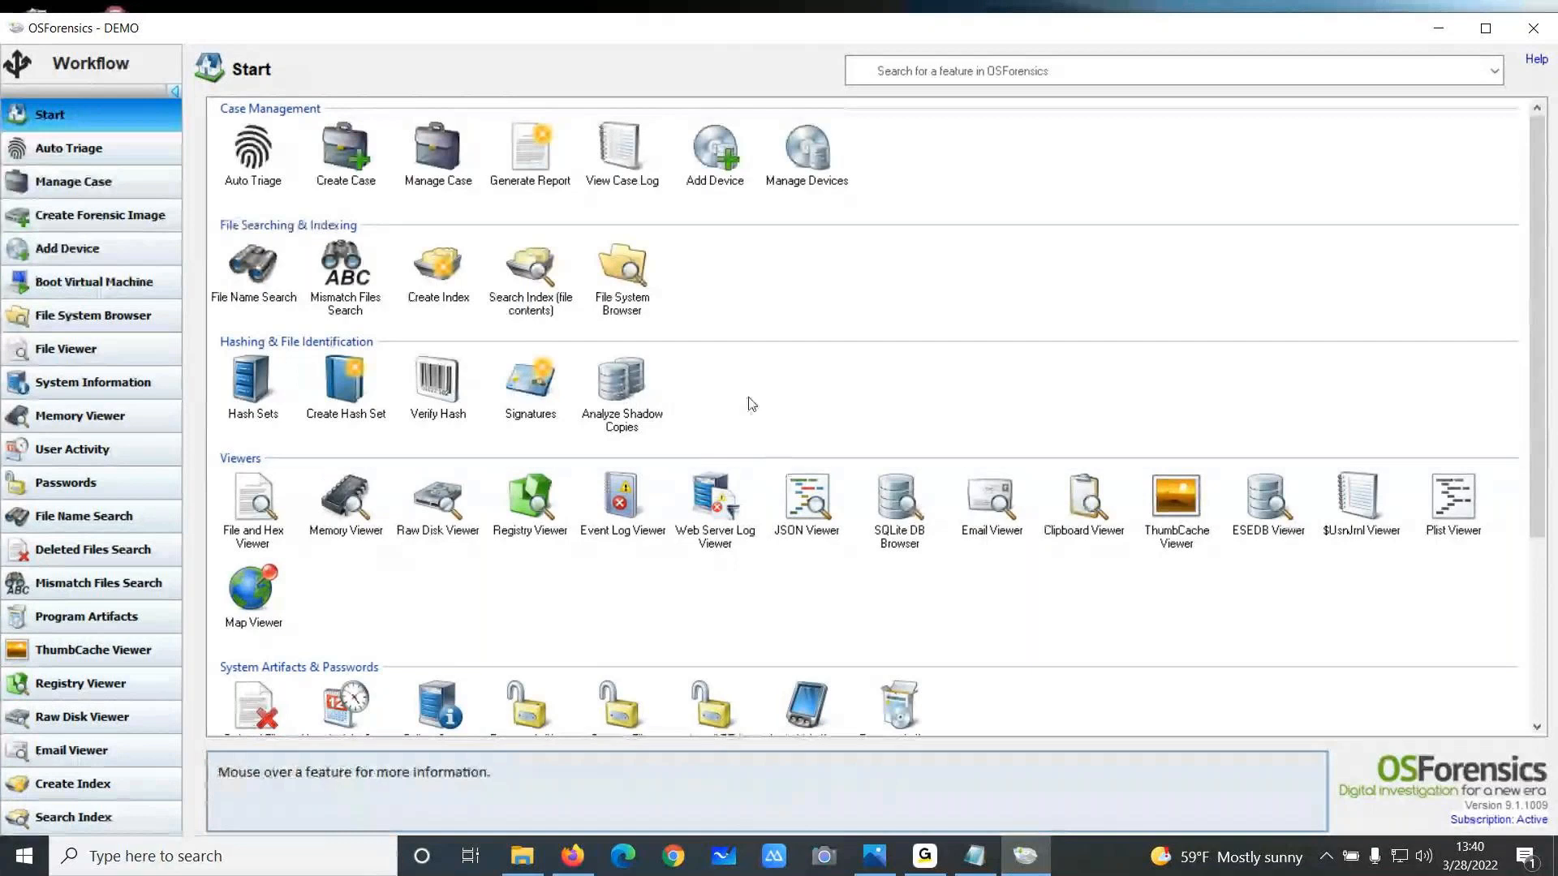
{"action": "left_click", "coordinate": [622, 391]}
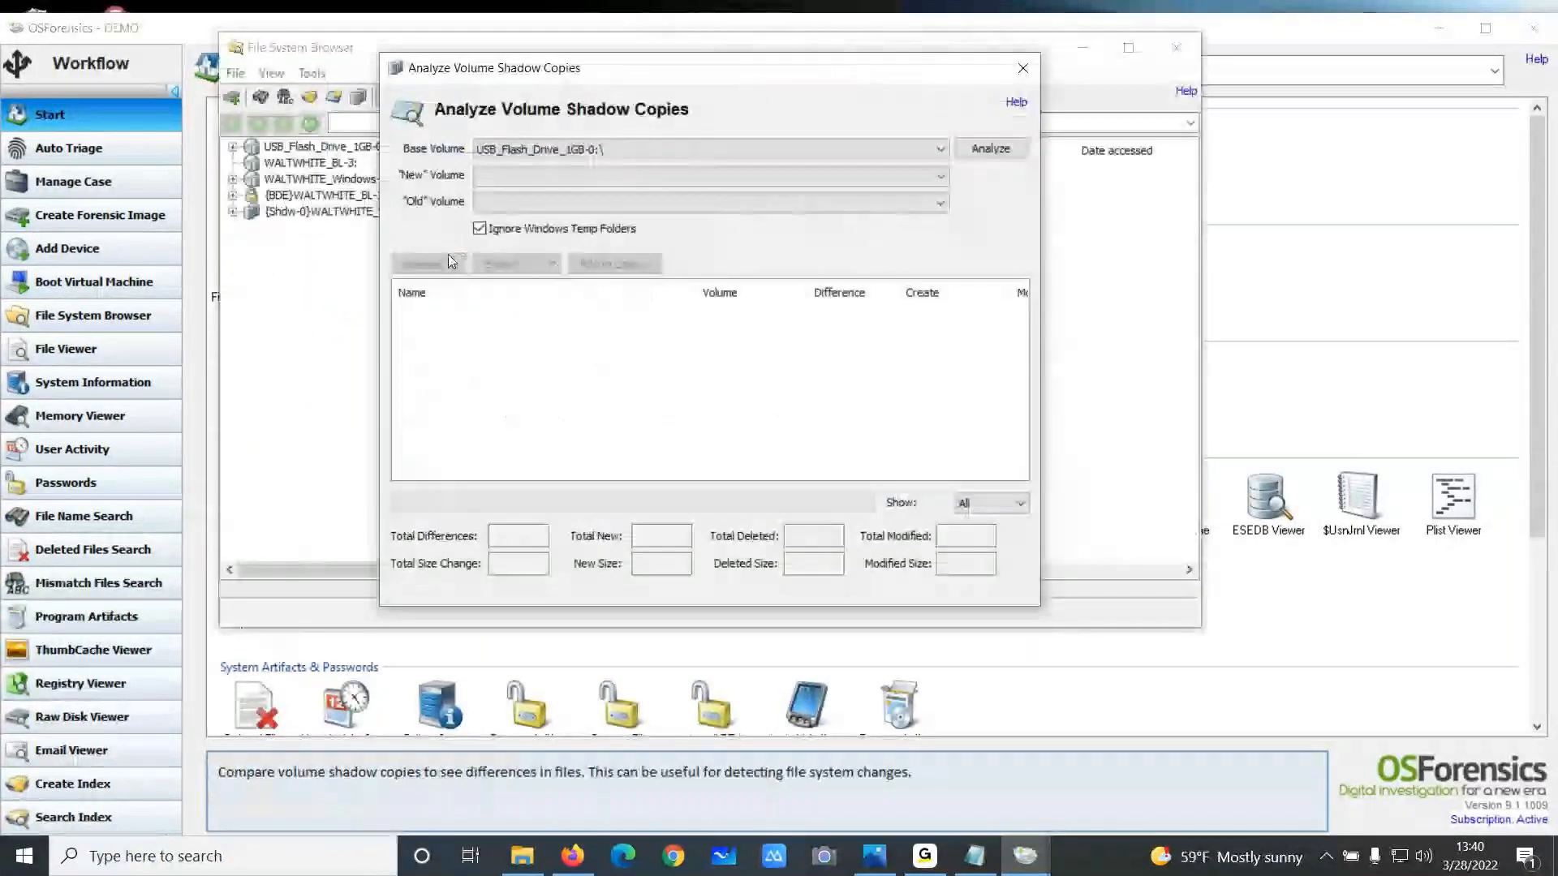
{"action": "left_click", "coordinate": [928, 155]}
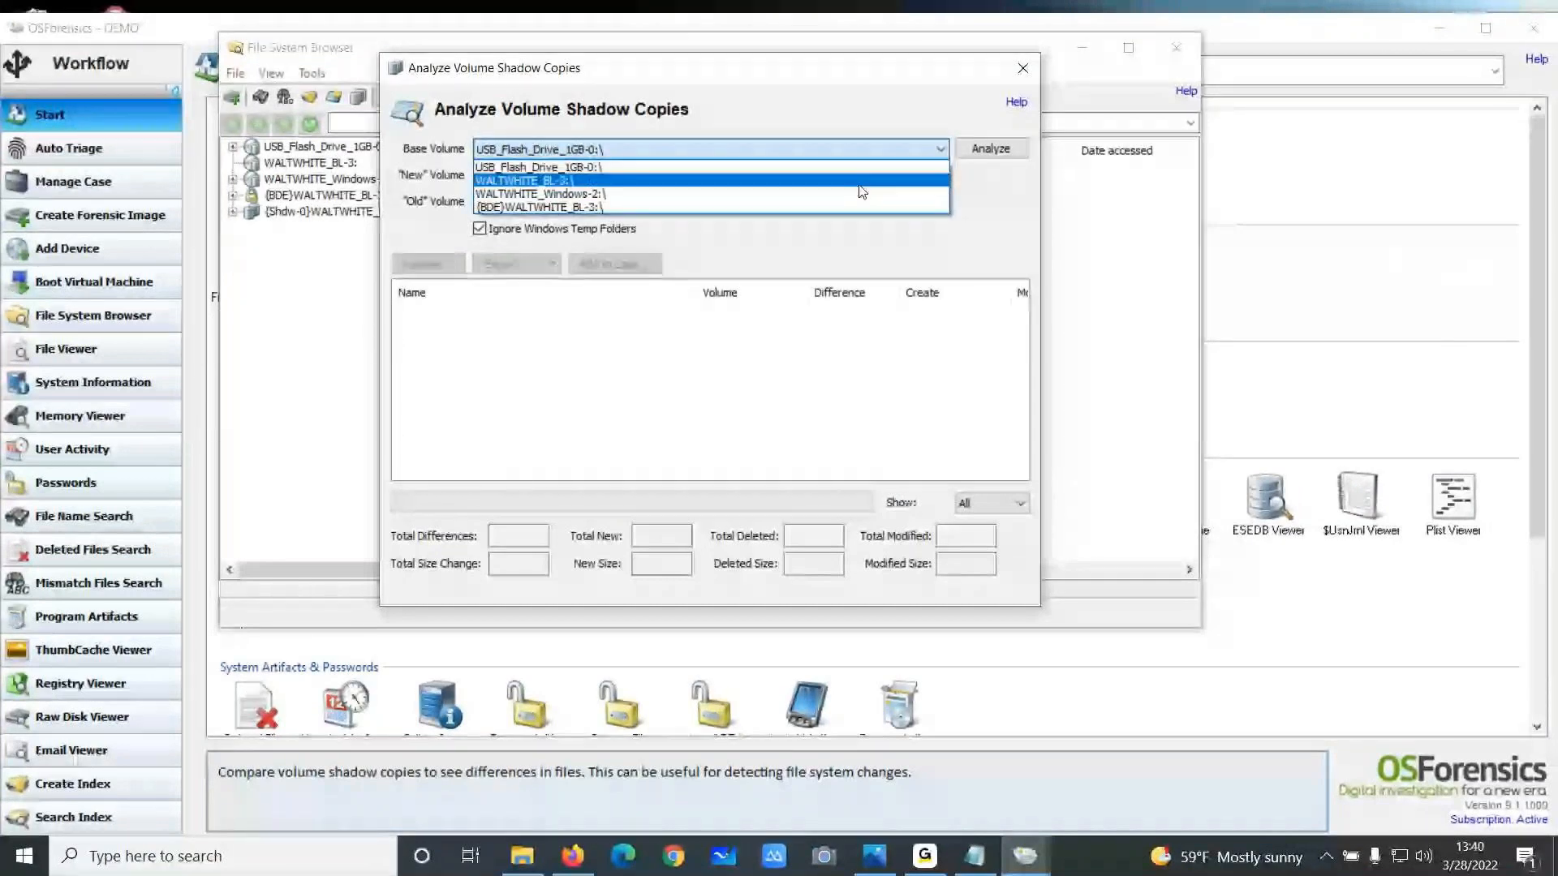
{"action": "left_click", "coordinate": [862, 193]}
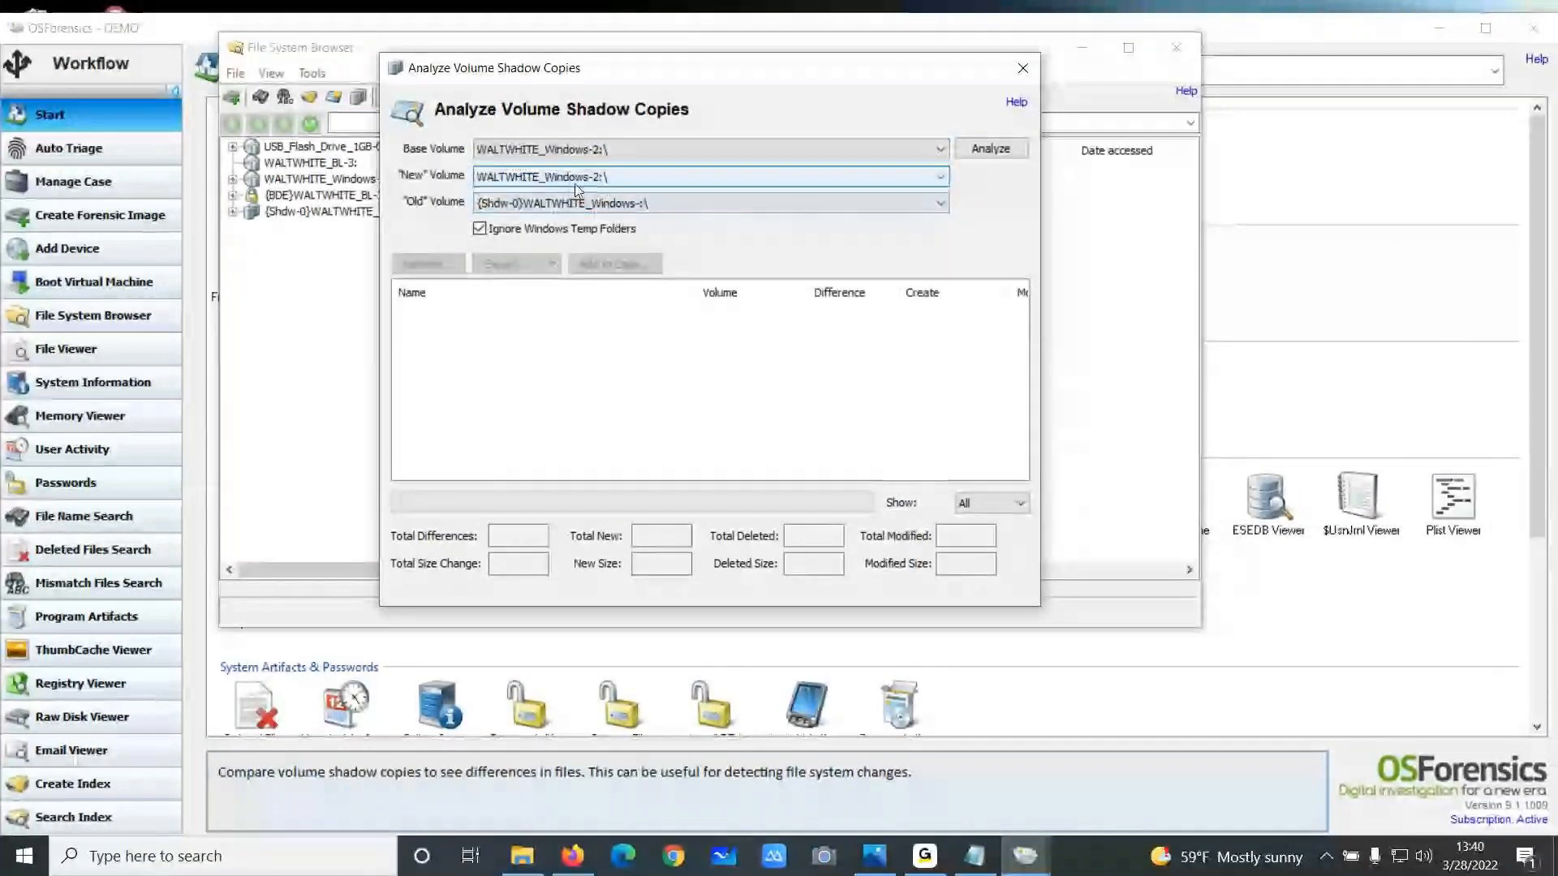
{"action": "left_click", "coordinate": [677, 203]}
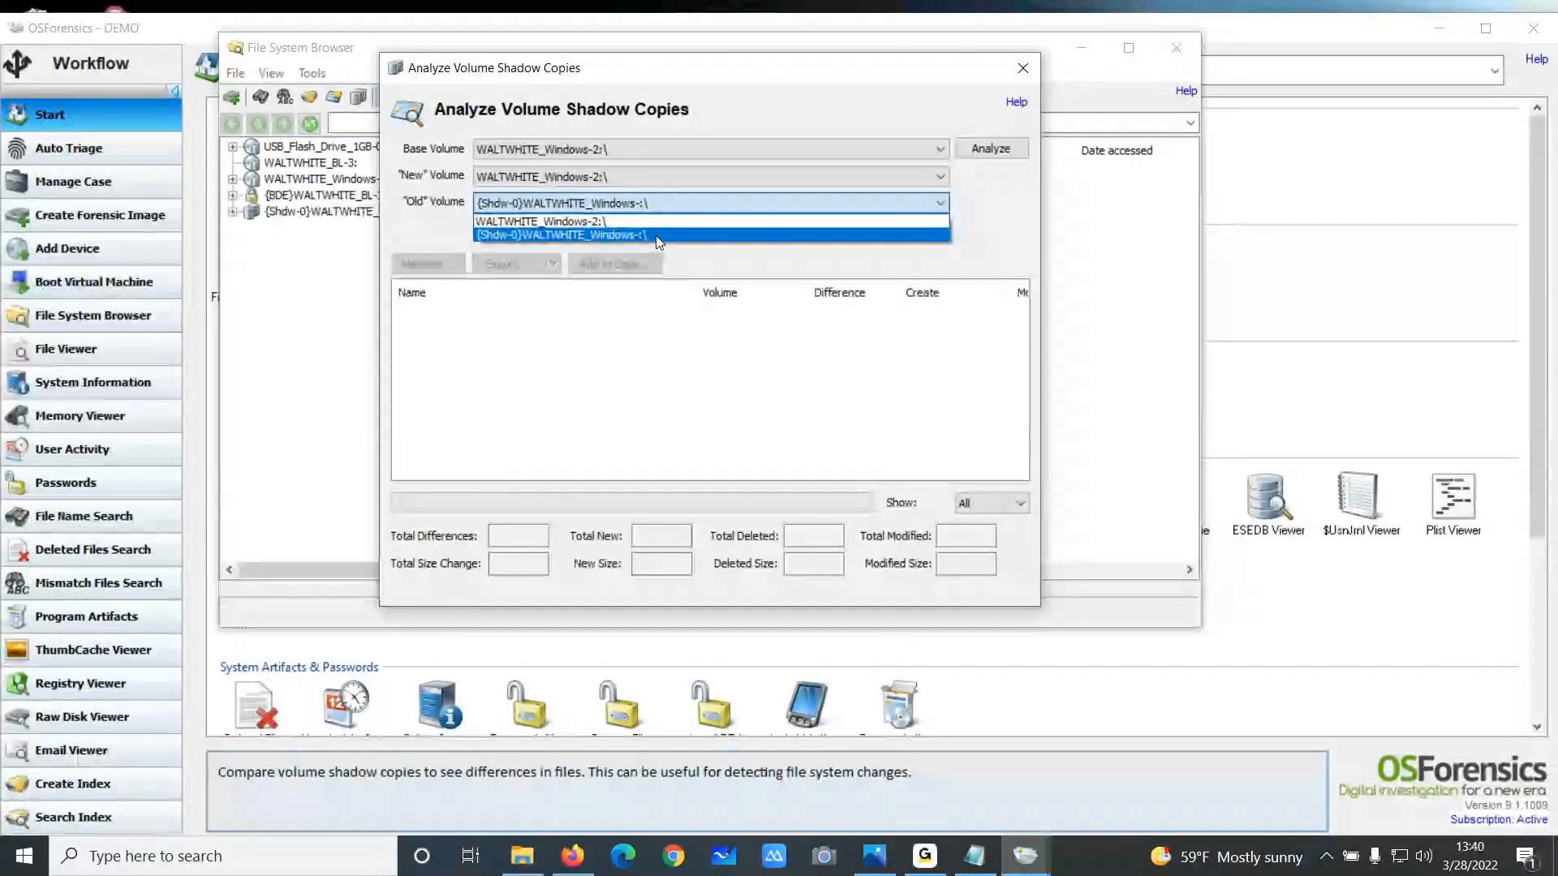
{"action": "left_click", "coordinate": [659, 237]}
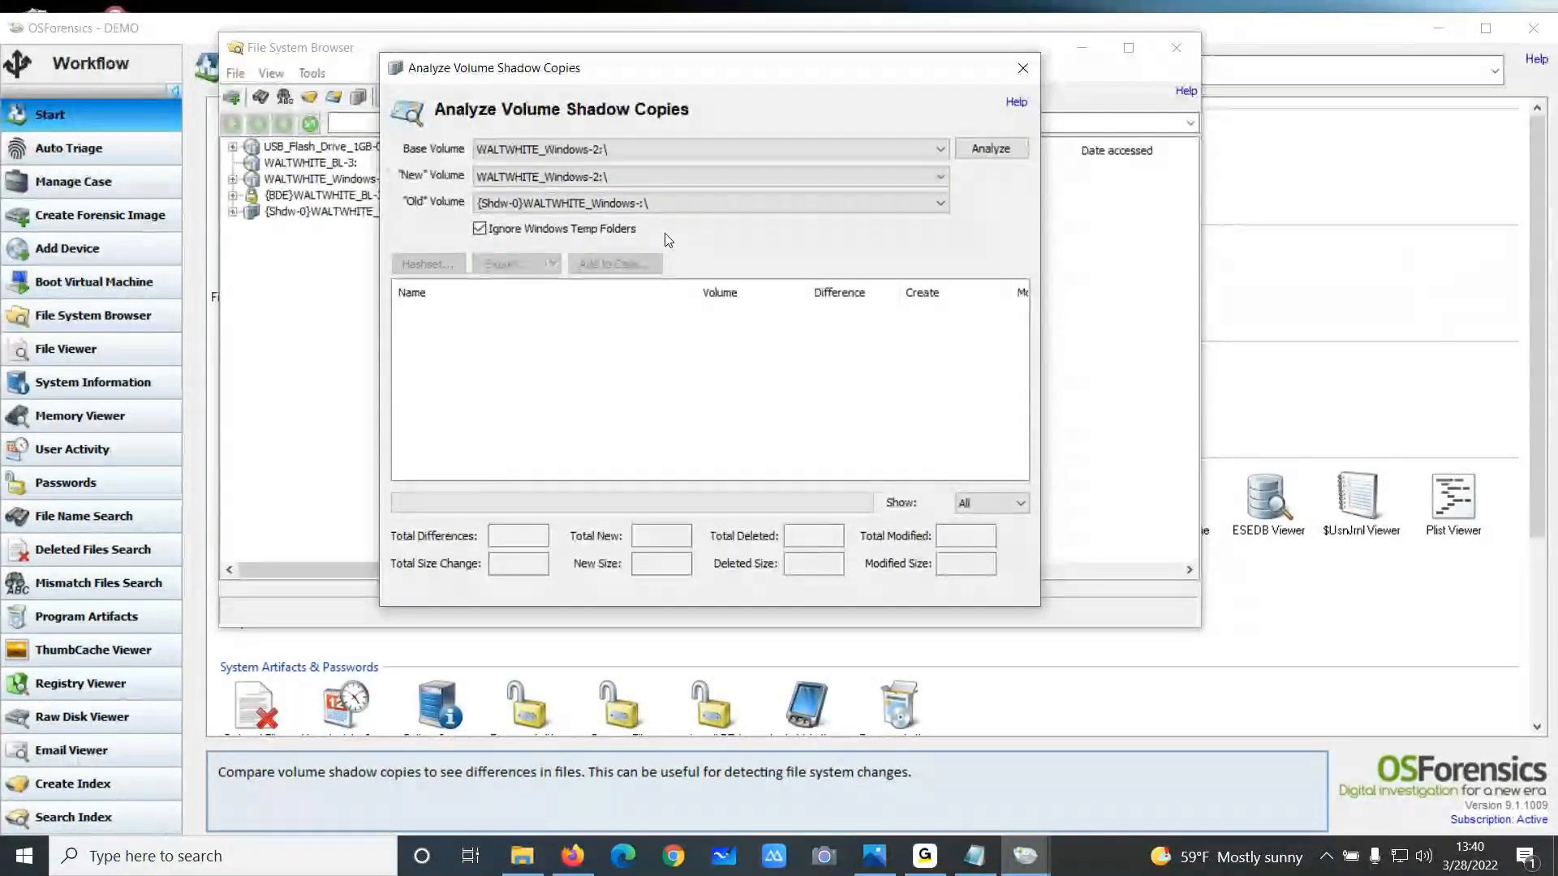
{"action": "left_click", "coordinate": [629, 178]}
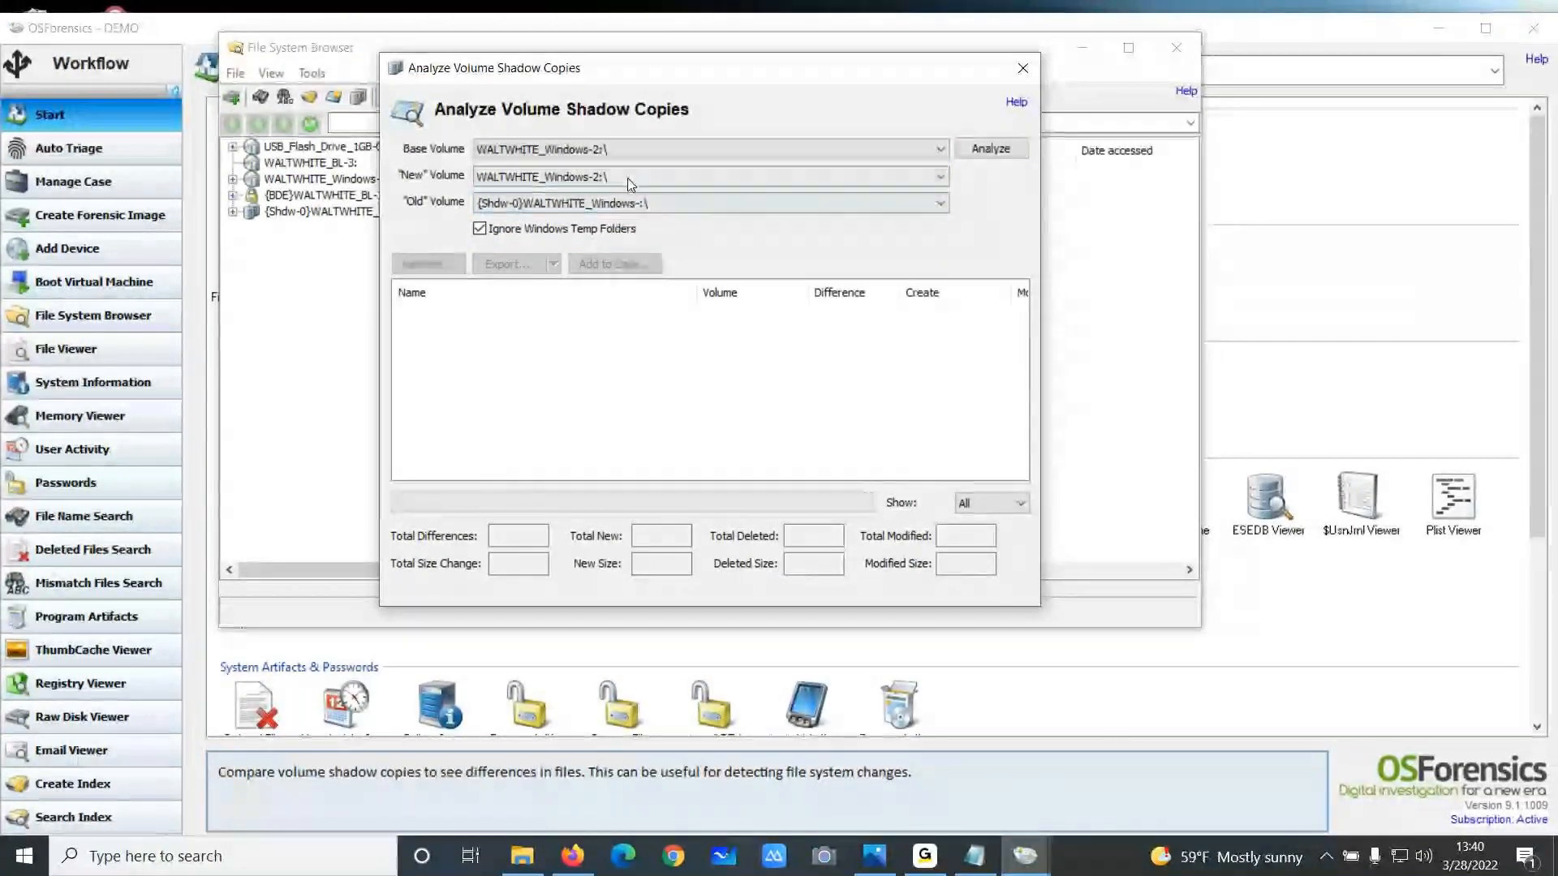
{"action": "left_click", "coordinate": [654, 193]}
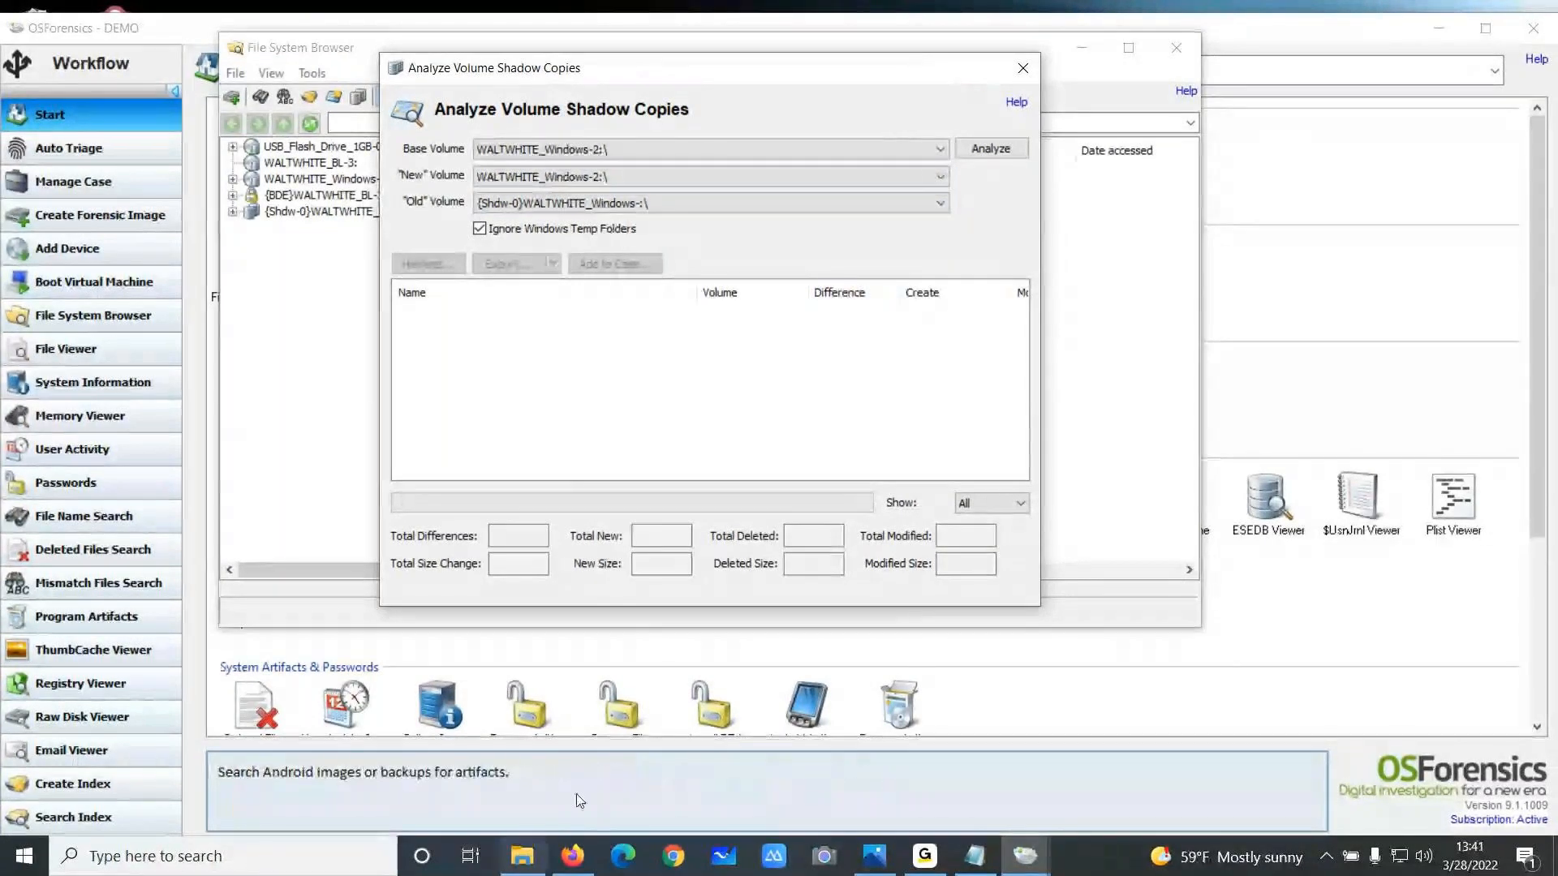
{"action": "left_click", "coordinate": [1022, 68]}
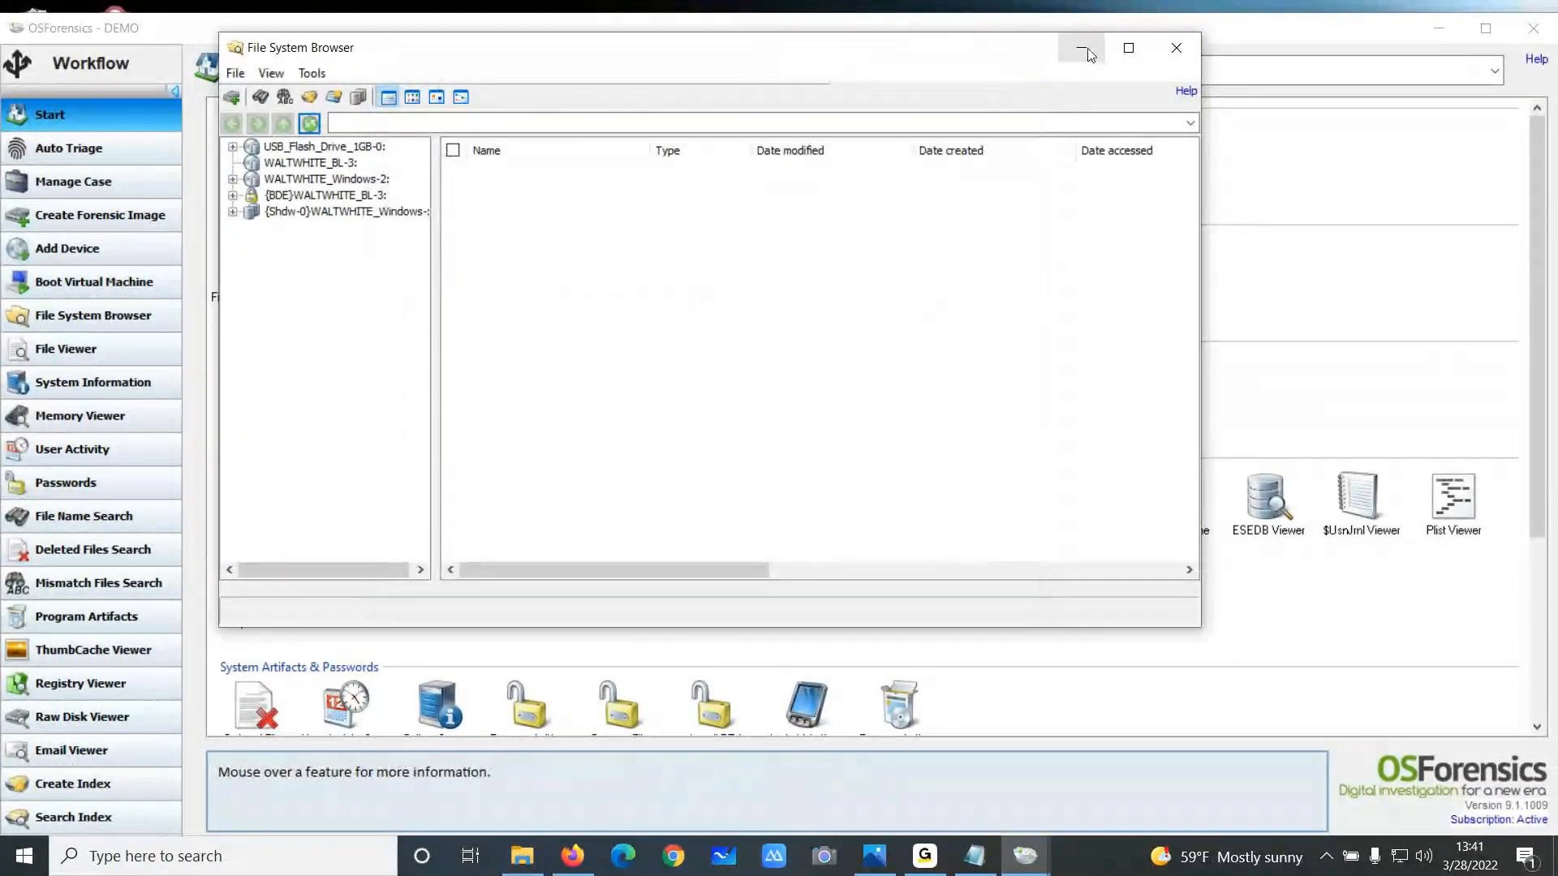
{"action": "left_click", "coordinate": [1081, 48]}
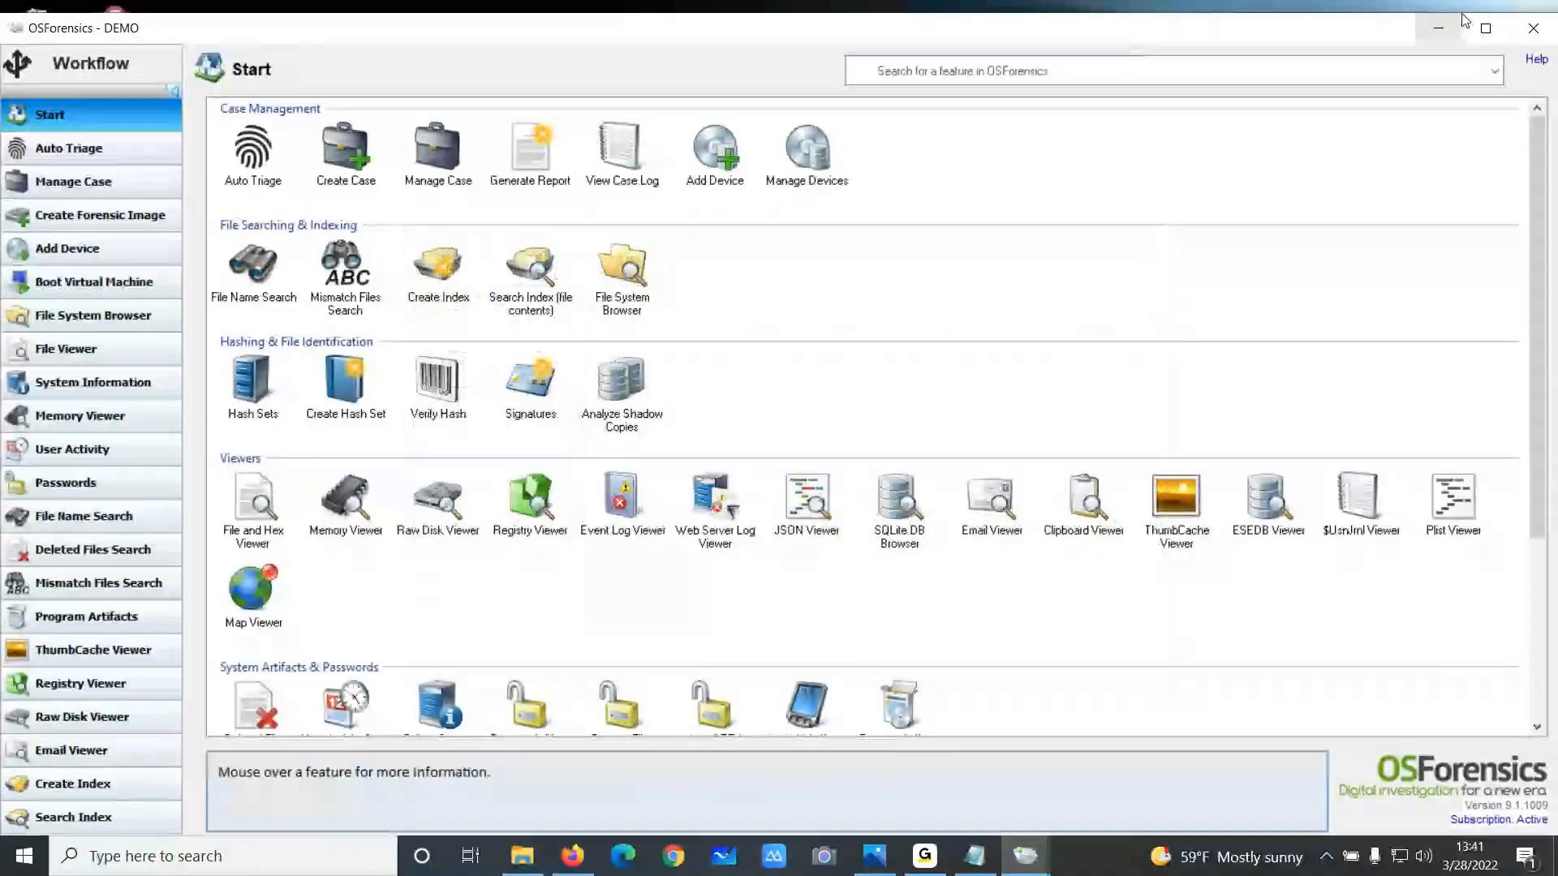
Open the Shadow Results.PNG image from the desktop to review shadow copy comparison results, then return to OSForensics
{"action": "left_click", "coordinate": [1459, 23]}
{"action": "double_click", "coordinate": [52, 365]}
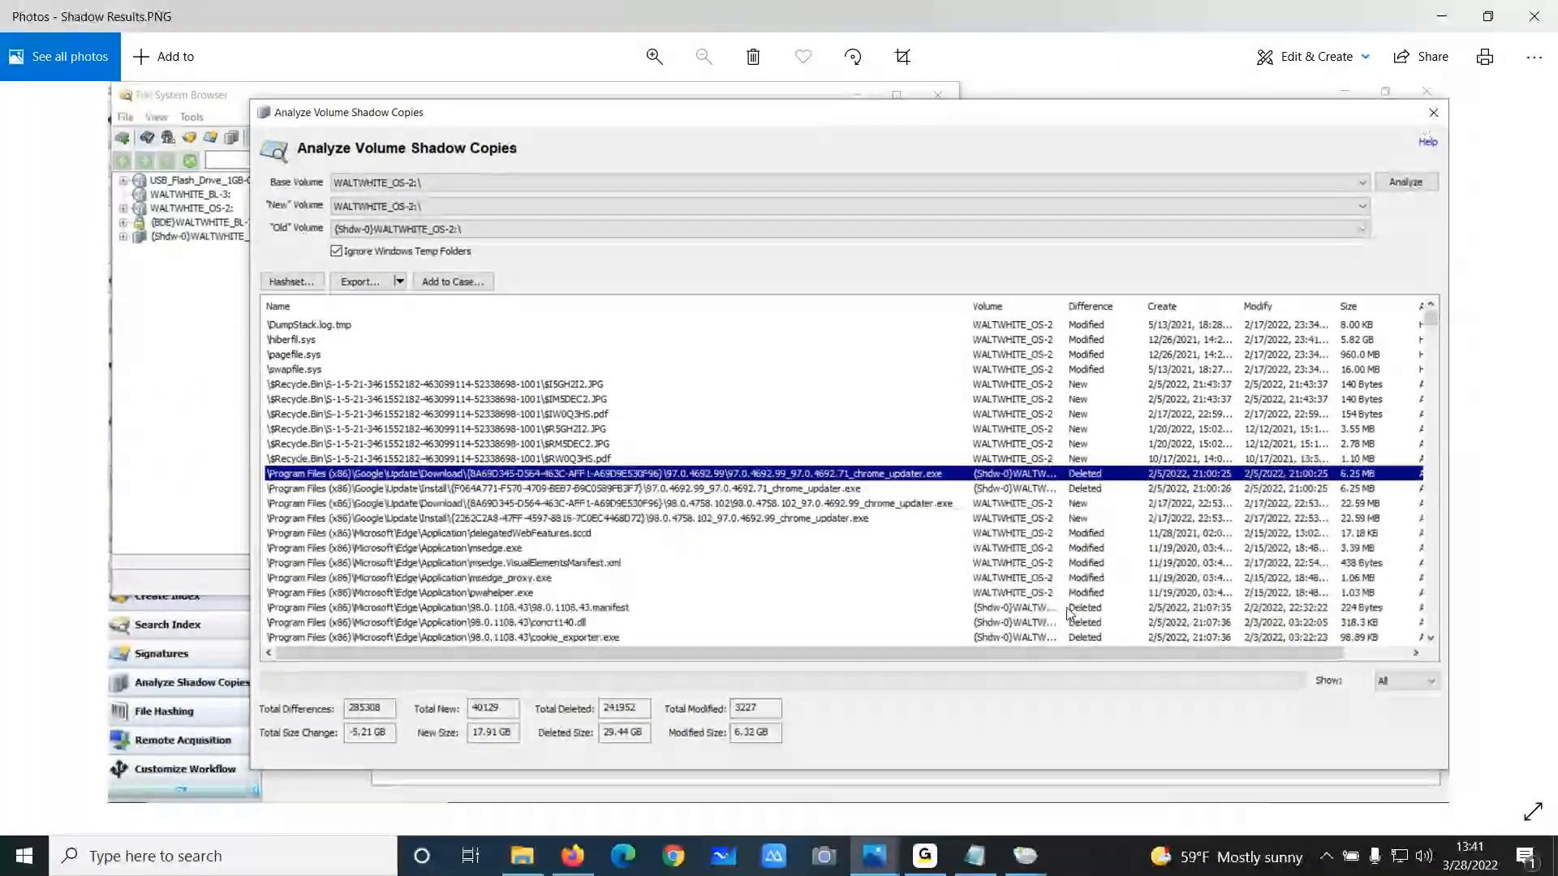
{"action": "left_click", "coordinate": [1533, 16]}
{"action": "left_click", "coordinate": [1024, 856]}
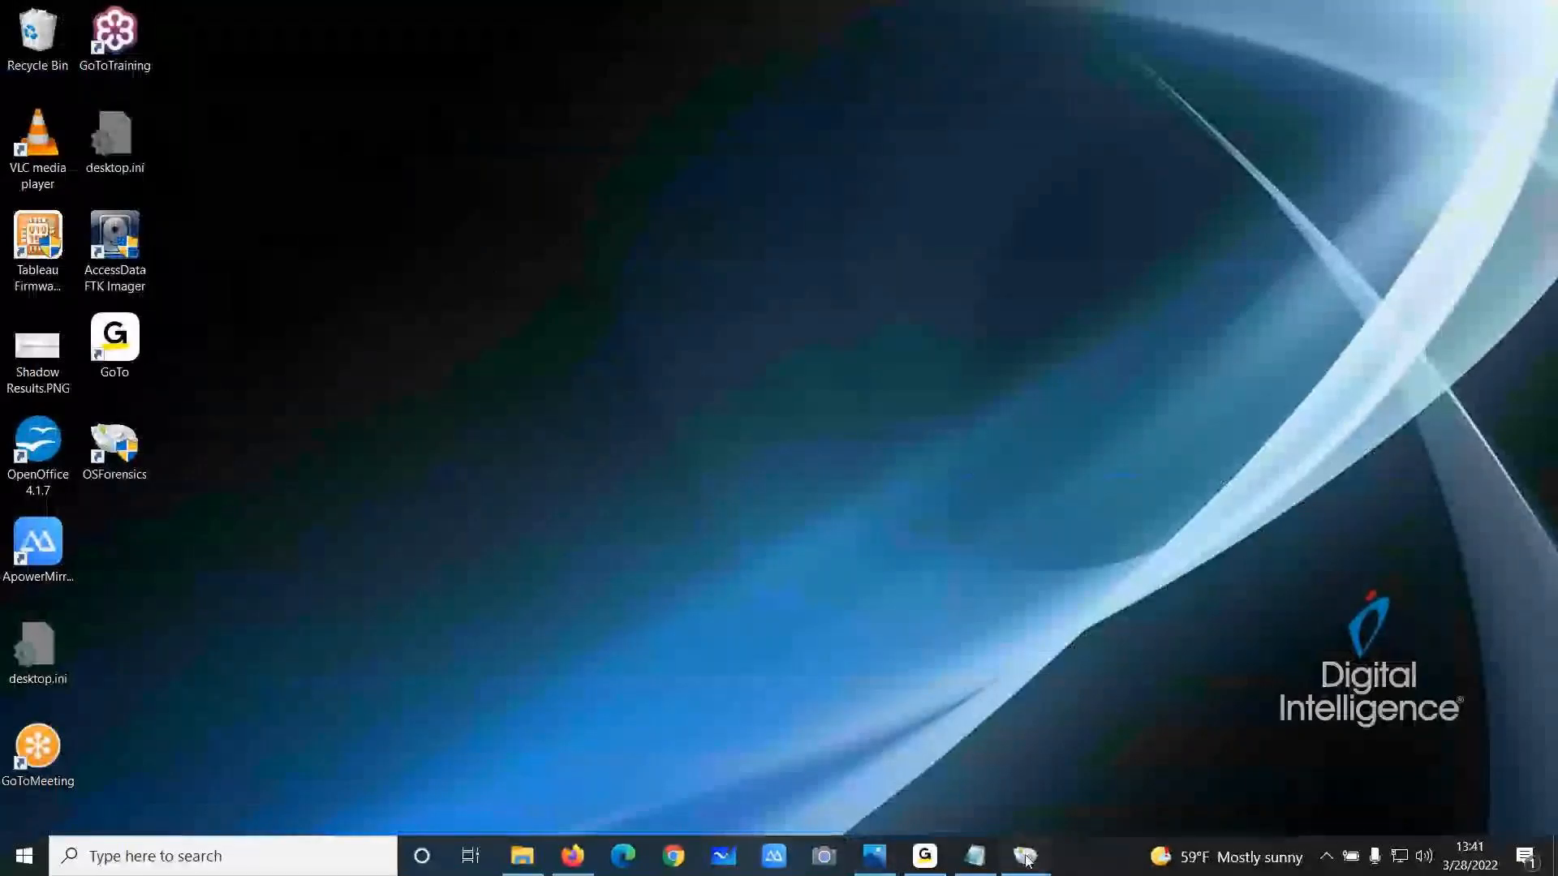
{"action": "left_click", "coordinate": [1002, 747]}
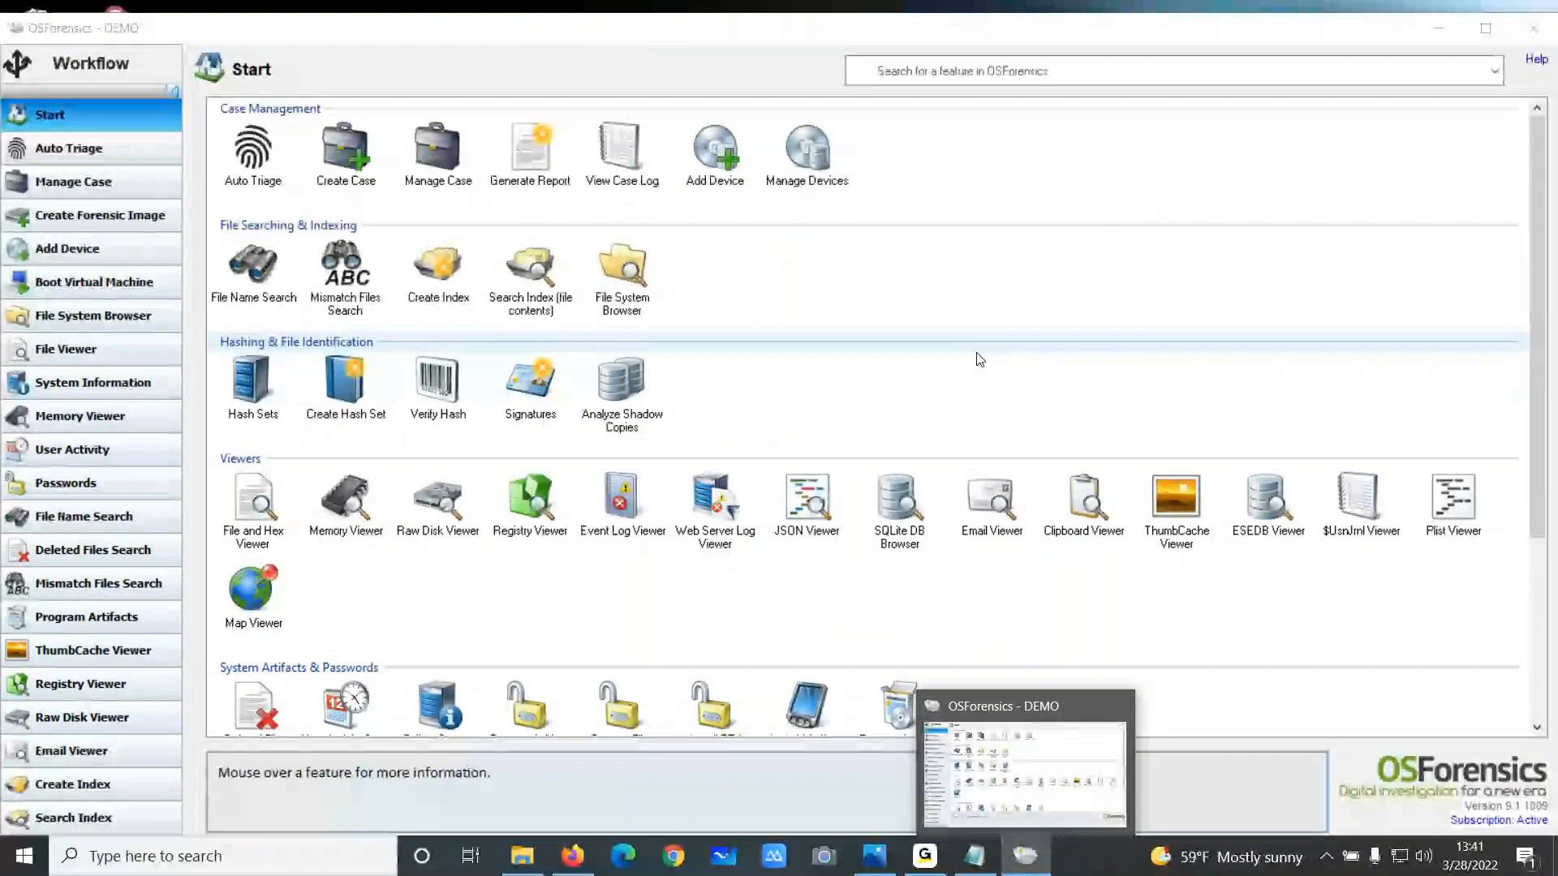
Run a System Information From Registry scan on the {Shdw-0}WALTWHITE_Windows shadow copy
{"action": "left_click", "coordinate": [112, 391]}
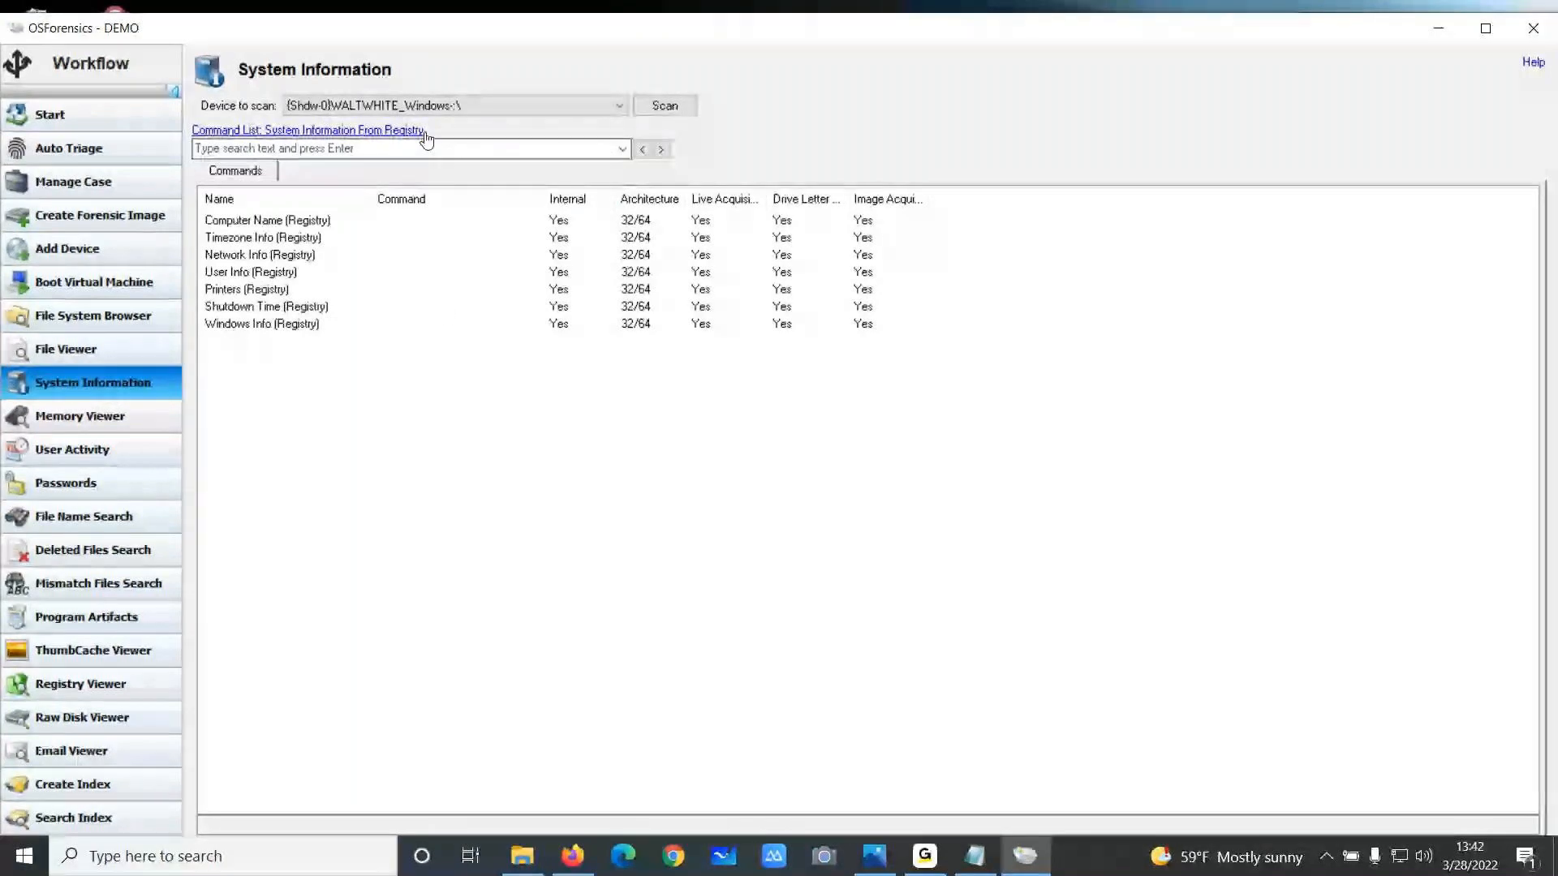
{"action": "left_click", "coordinate": [663, 109]}
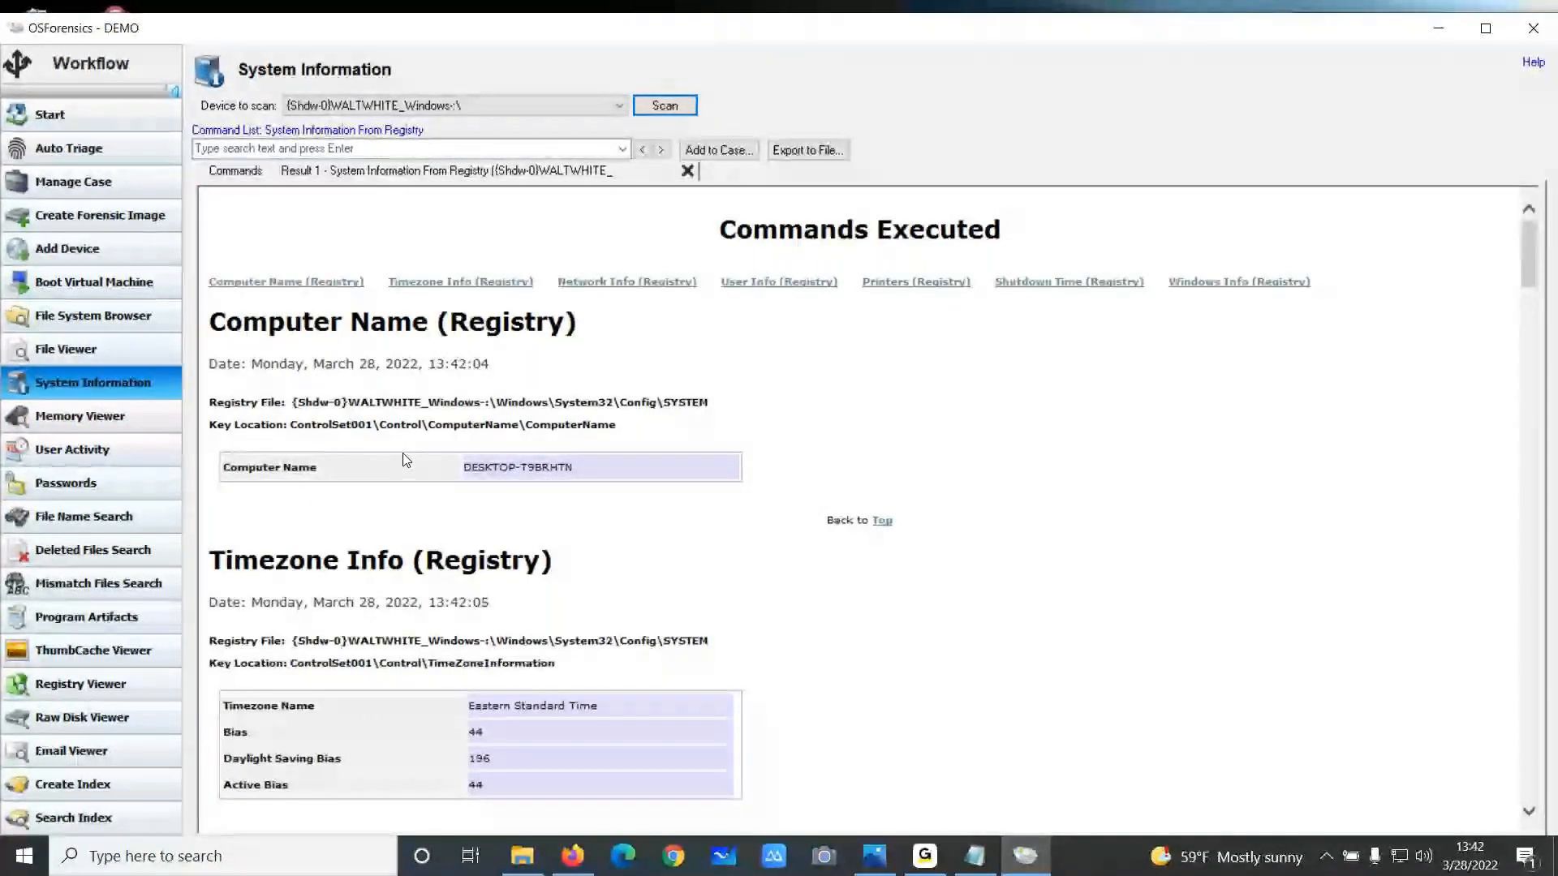
{"action": "scroll", "coordinate": [581, 474], "scroll_direction": "down", "scroll_amount": 3}
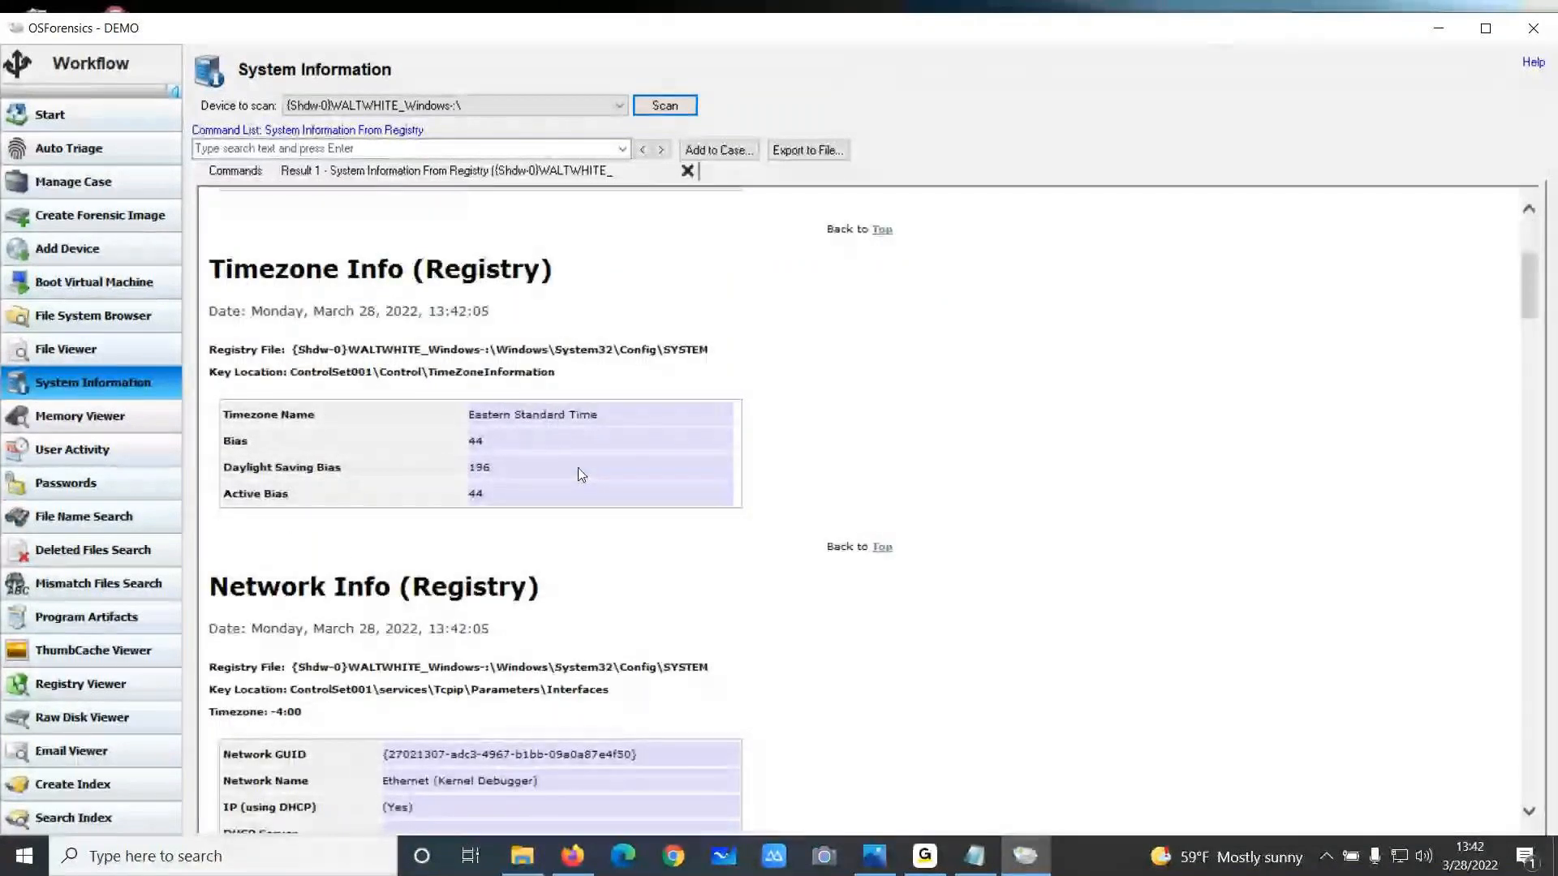
Run the System Information From Registry scan again on the WALTWHITE_Windows-2 device
{"action": "left_click", "coordinate": [441, 107]}
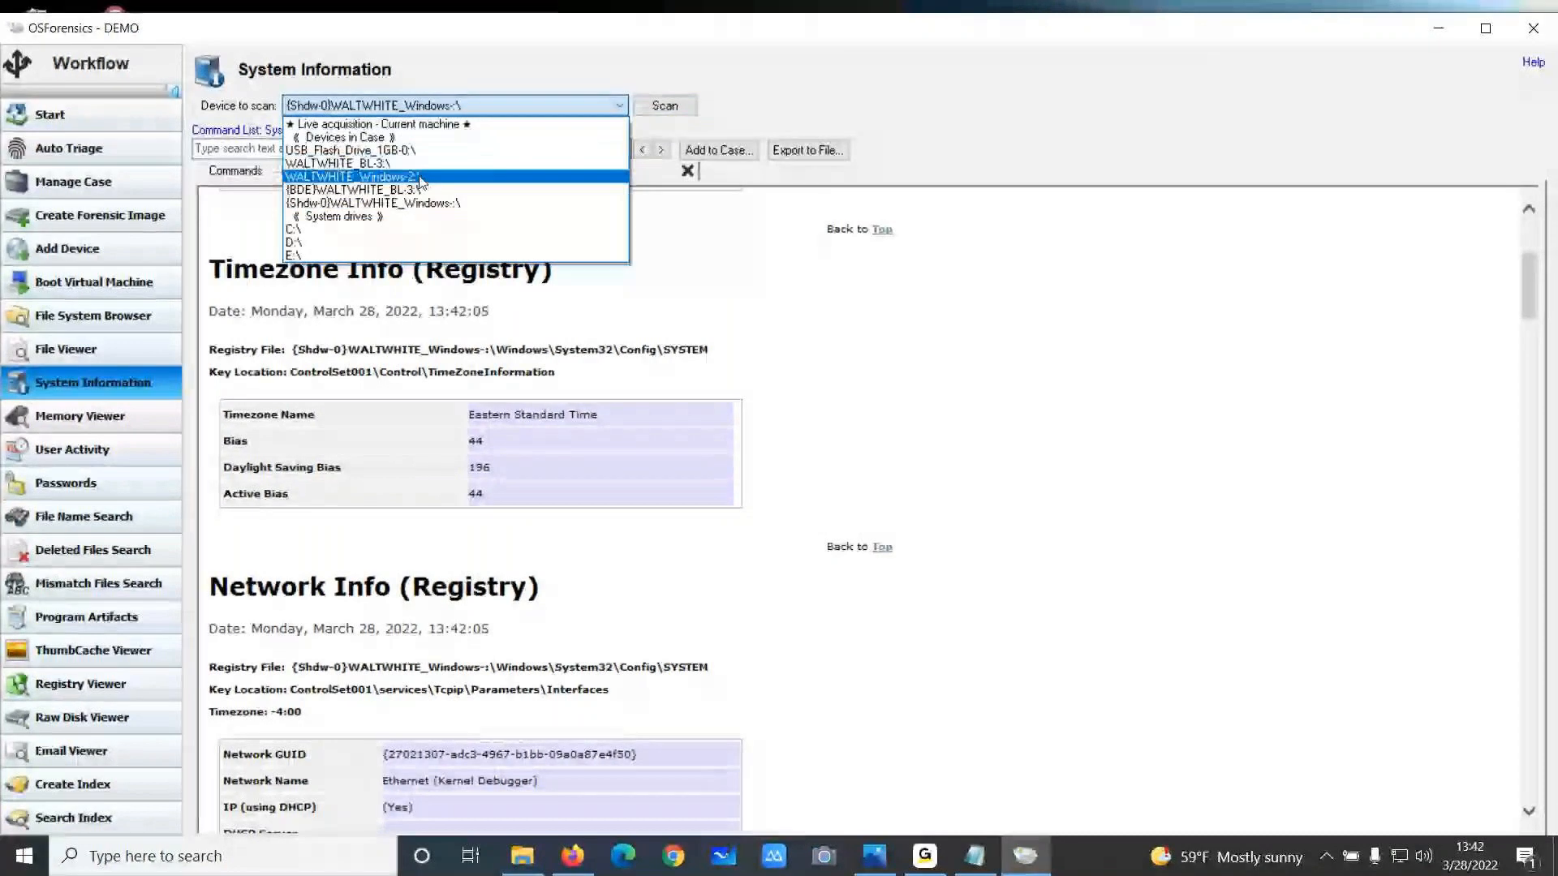
{"action": "left_click", "coordinate": [425, 178]}
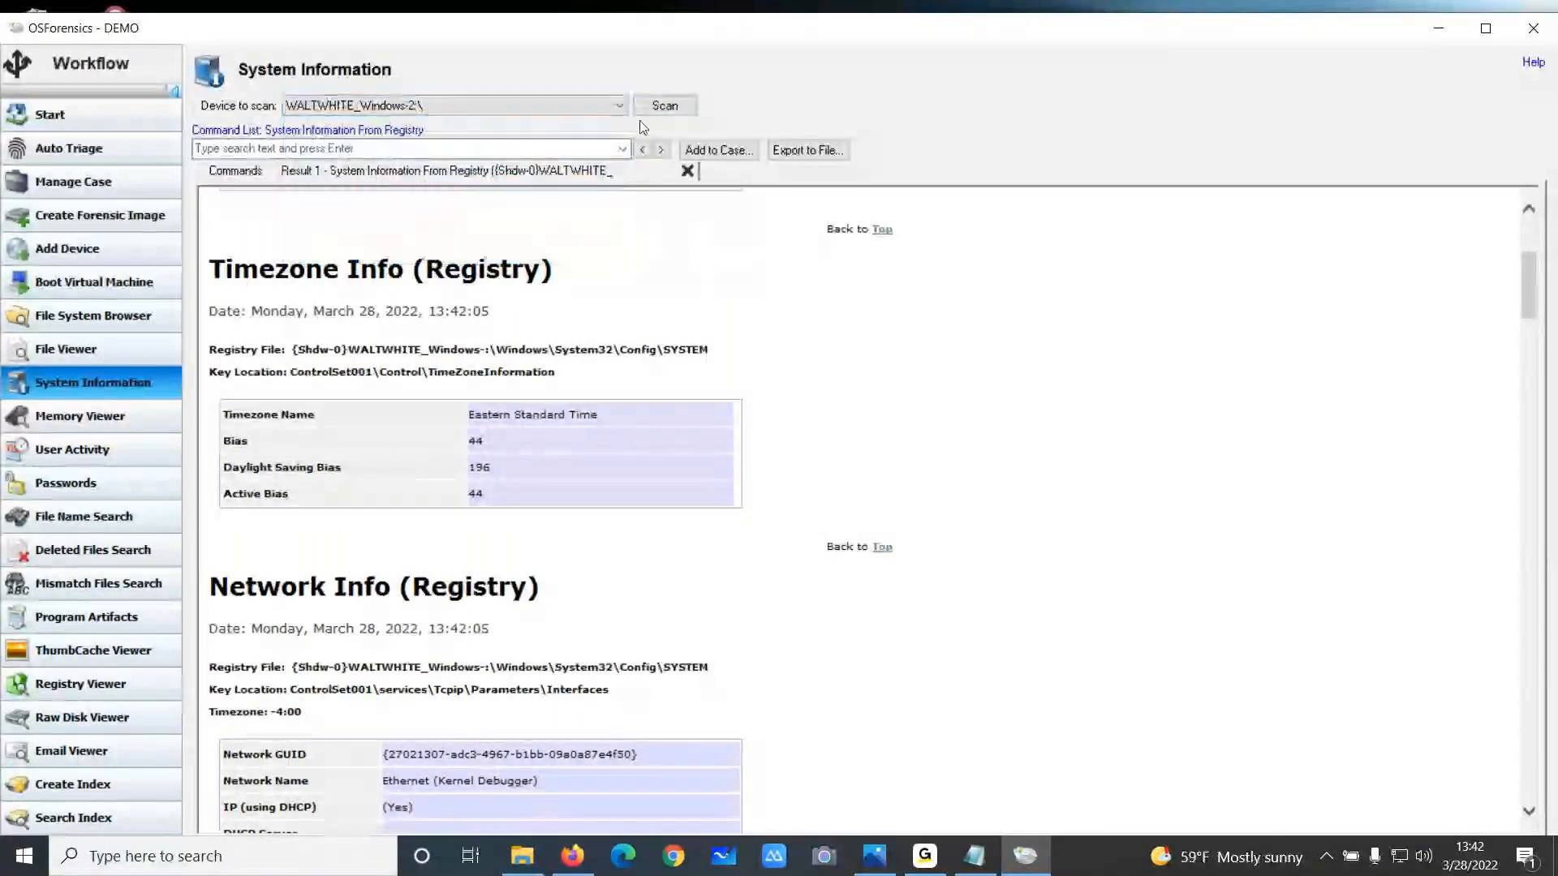
{"action": "left_click", "coordinate": [664, 105]}
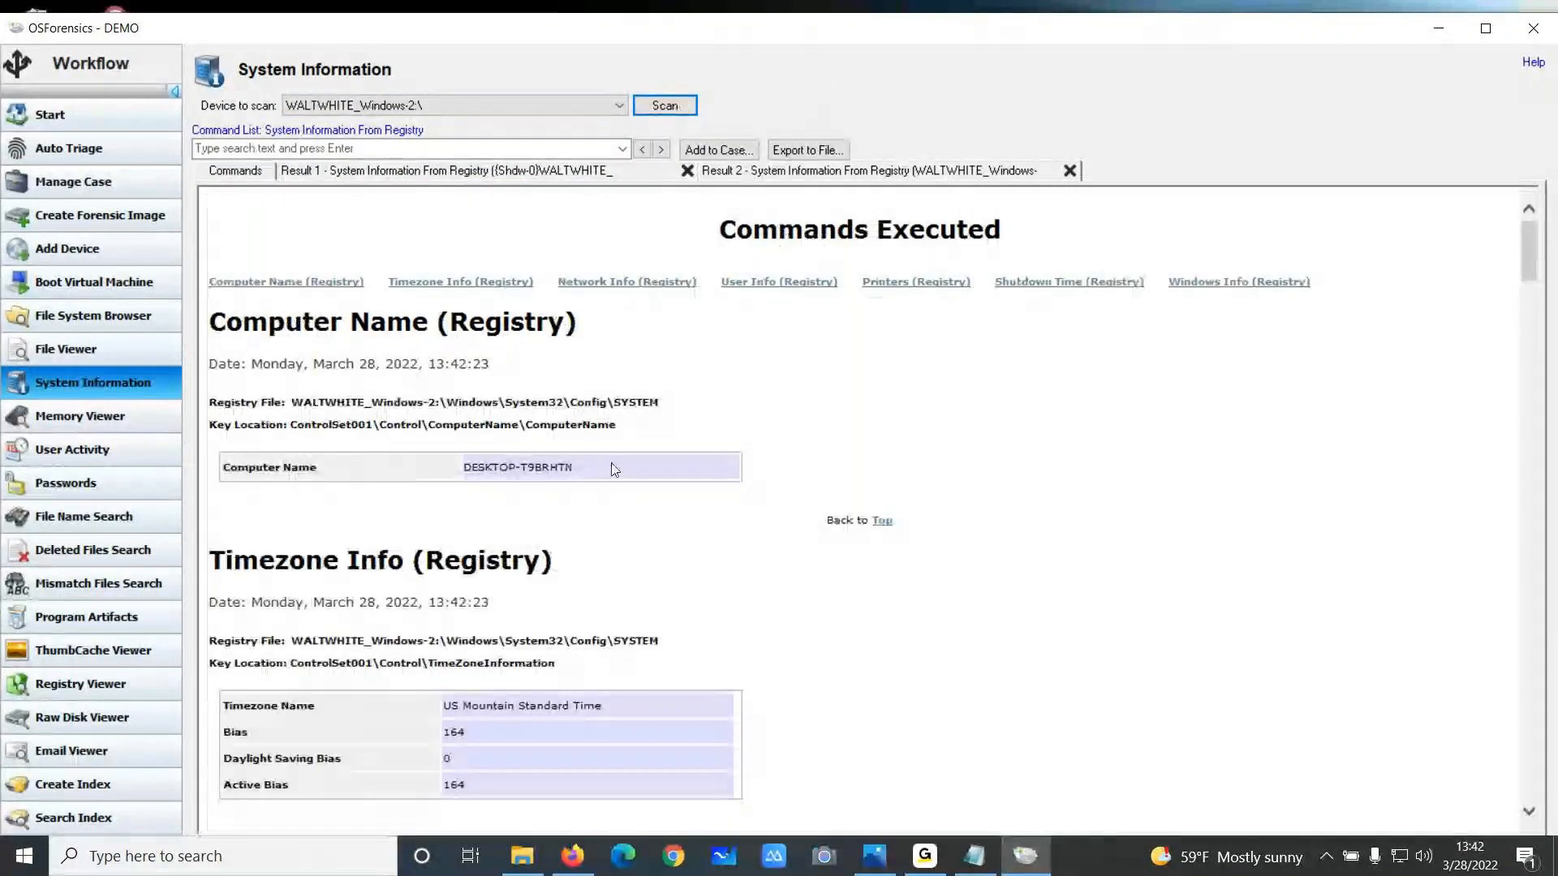
Scroll through the WALTWHITE_Windows-2 system information report covering network, users, printers and Windows info
{"action": "scroll", "coordinate": [580, 503], "scroll_direction": "down", "scroll_amount": 3}
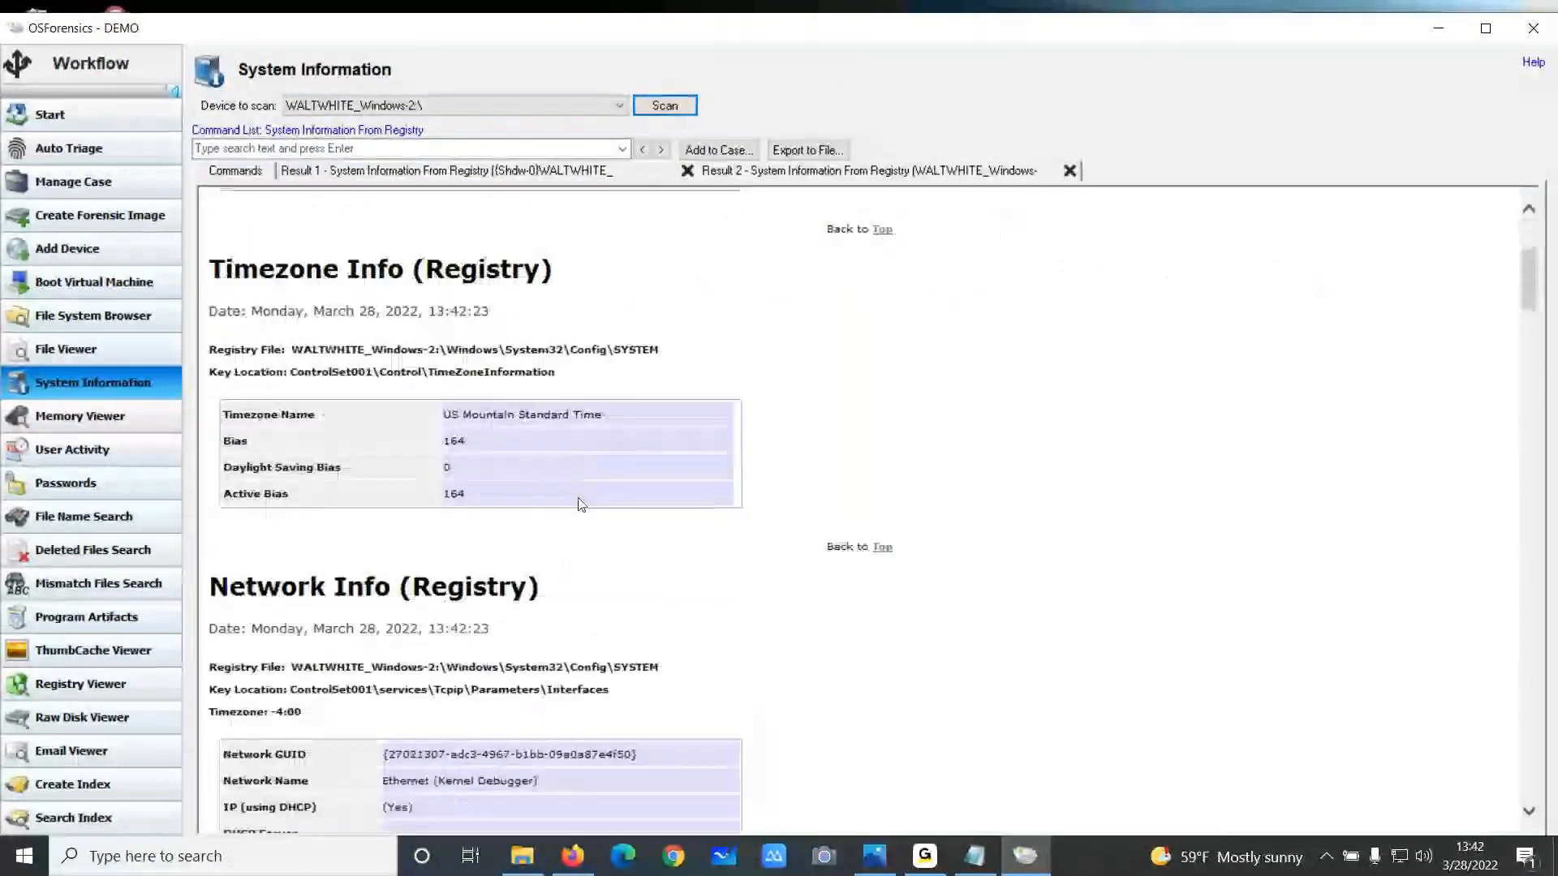
{"action": "scroll", "coordinate": [581, 504], "scroll_direction": "down", "scroll_amount": 15}
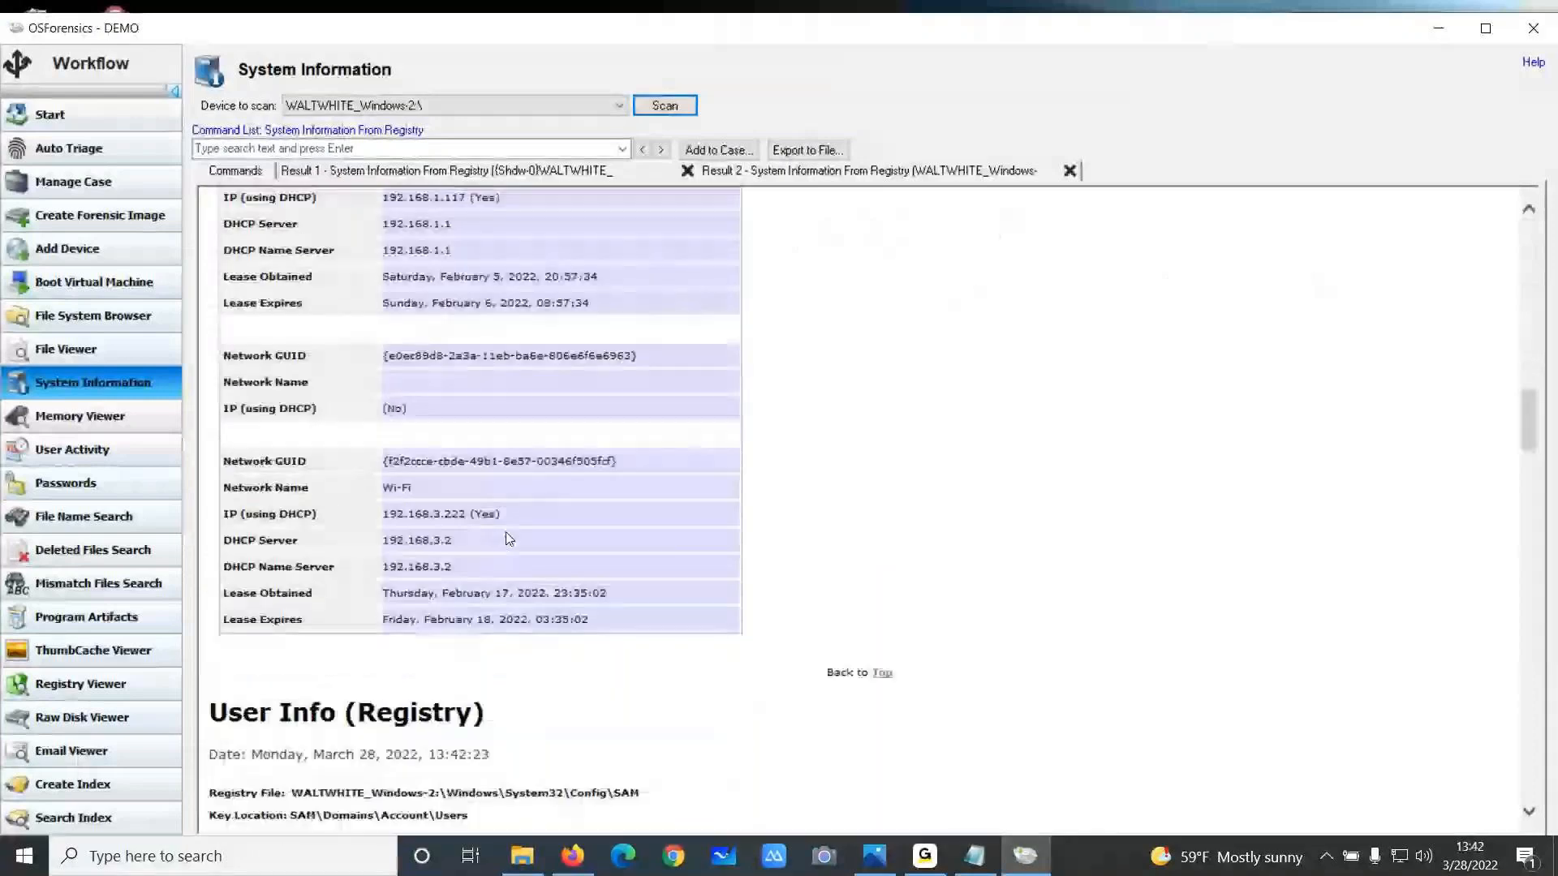
{"action": "scroll", "coordinate": [487, 535], "scroll_direction": "down", "scroll_amount": 7}
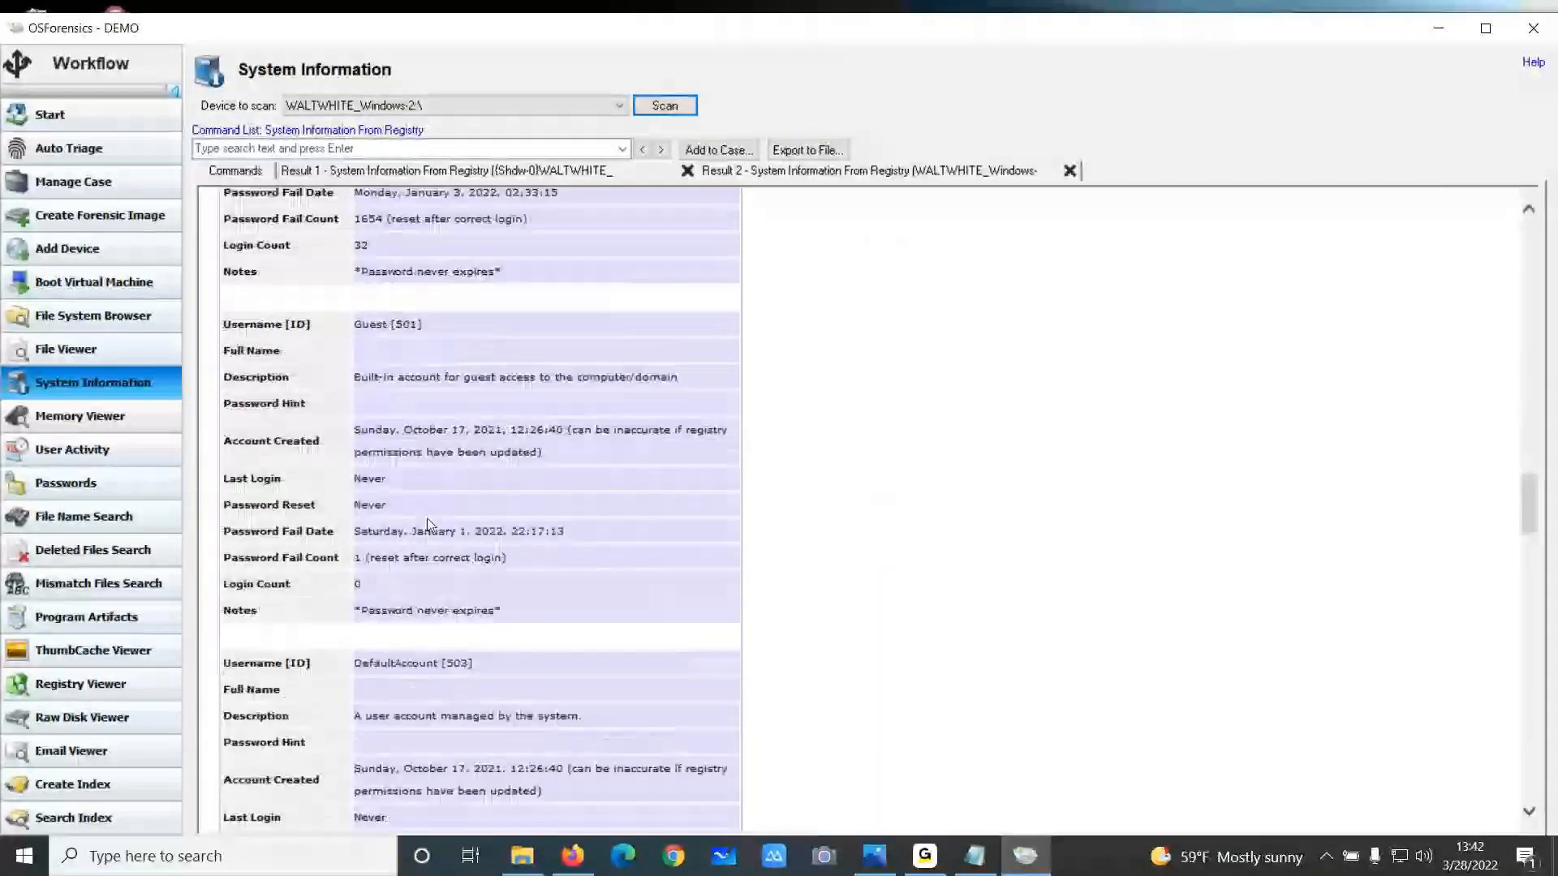
{"action": "scroll", "coordinate": [427, 523], "scroll_direction": "down", "scroll_amount": 16}
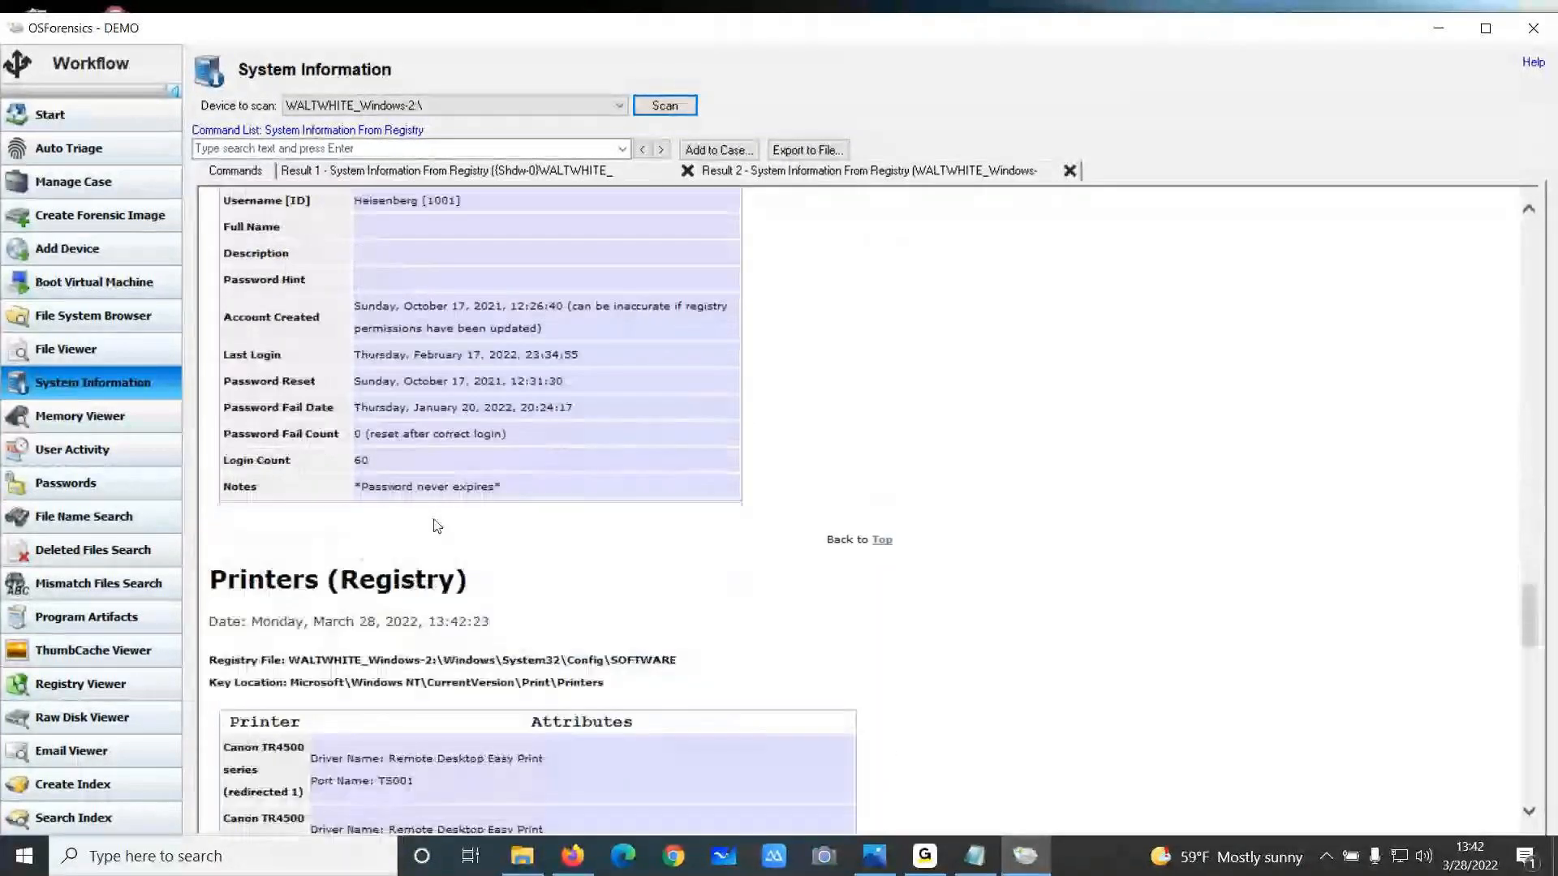
{"action": "scroll", "coordinate": [435, 526], "scroll_direction": "down", "scroll_amount": 15}
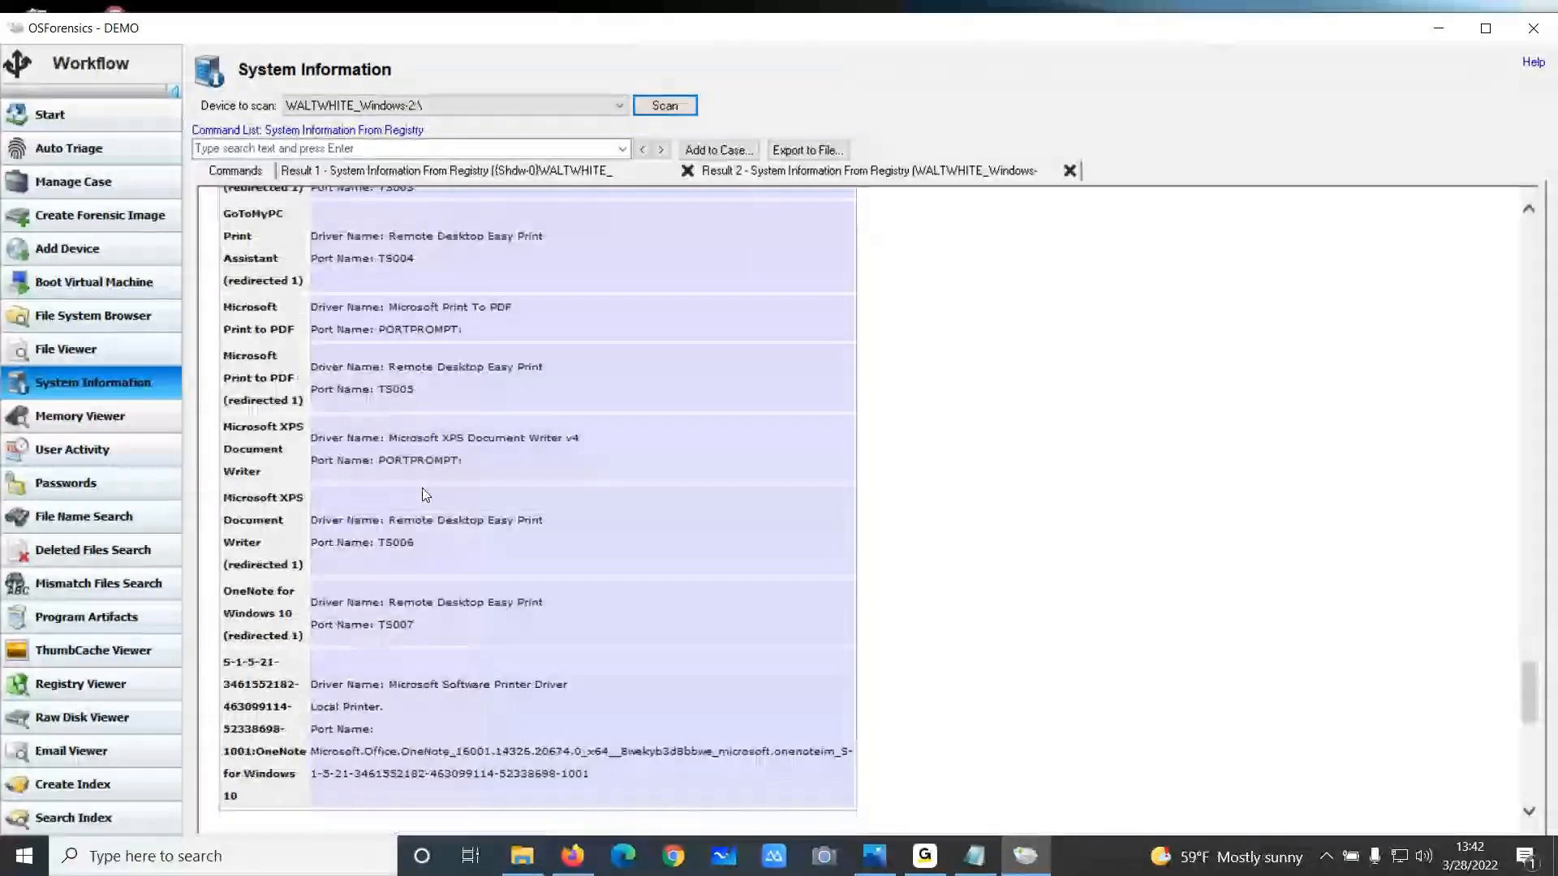
{"action": "scroll", "coordinate": [410, 529], "scroll_direction": "down", "scroll_amount": 4}
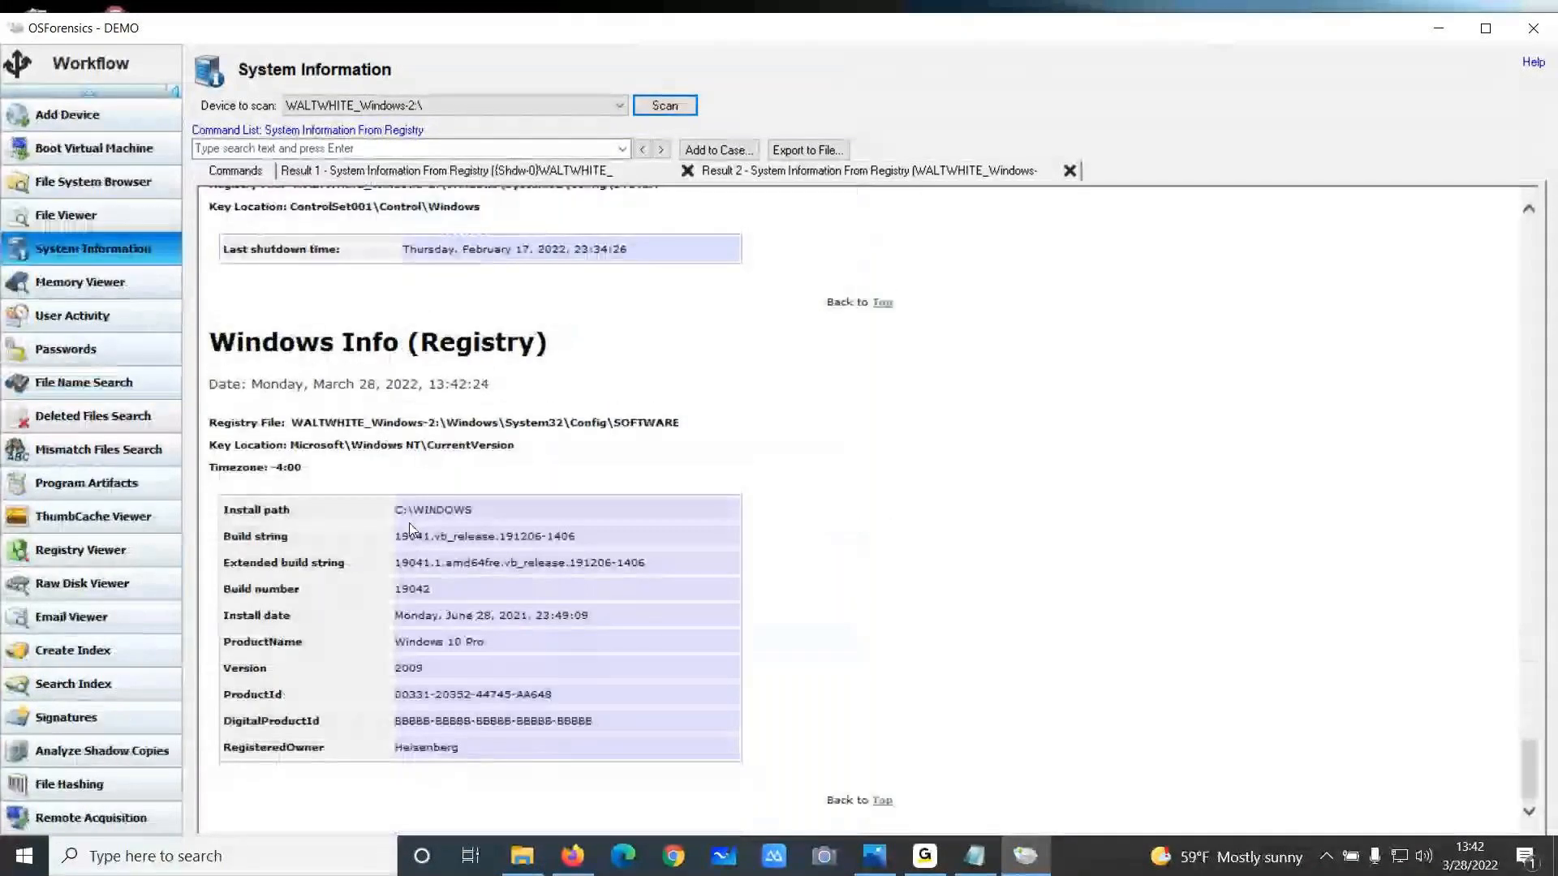
{"action": "scroll", "coordinate": [410, 527], "scroll_direction": "up", "scroll_amount": 2}
{"action": "scroll", "coordinate": [506, 464], "scroll_direction": "up", "scroll_amount": 18}
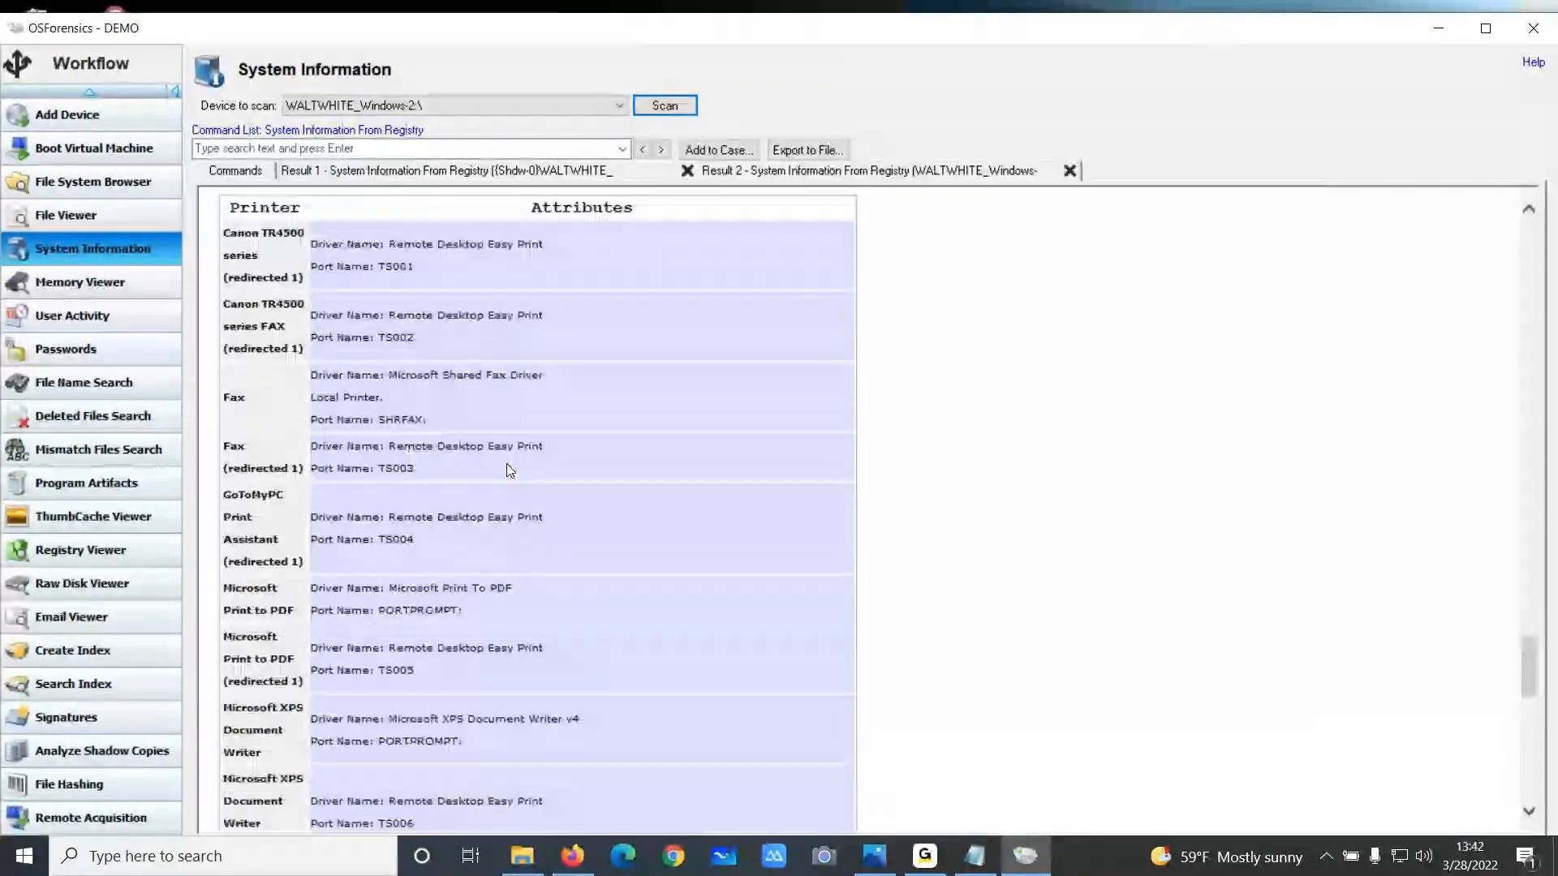
{"action": "scroll", "coordinate": [506, 464], "scroll_direction": "up", "scroll_amount": 20}
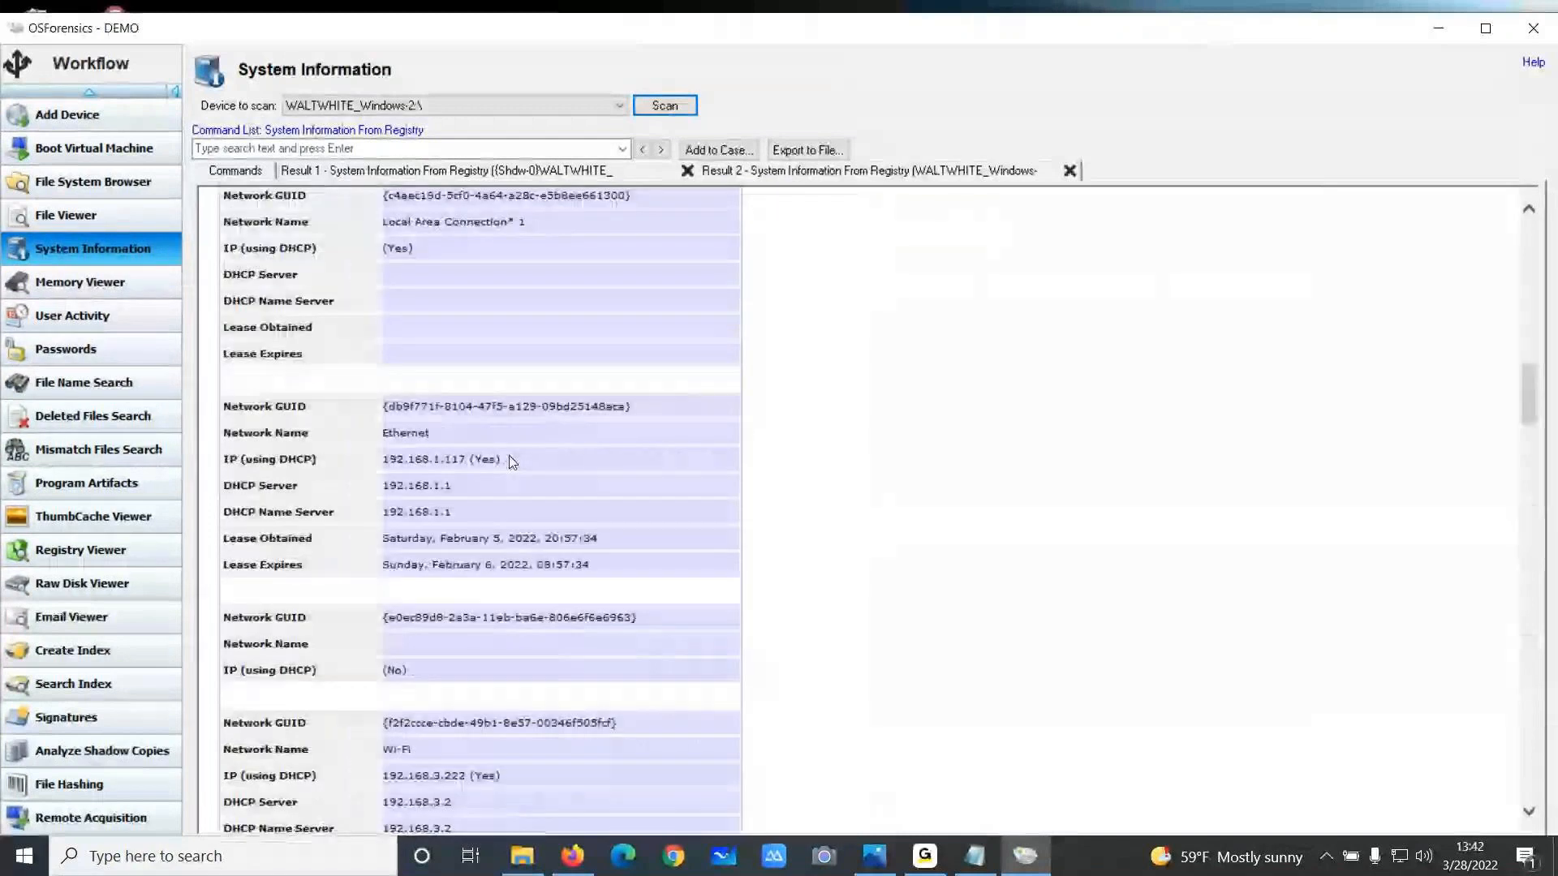
{"action": "scroll", "coordinate": [510, 456], "scroll_direction": "up", "scroll_amount": 3}
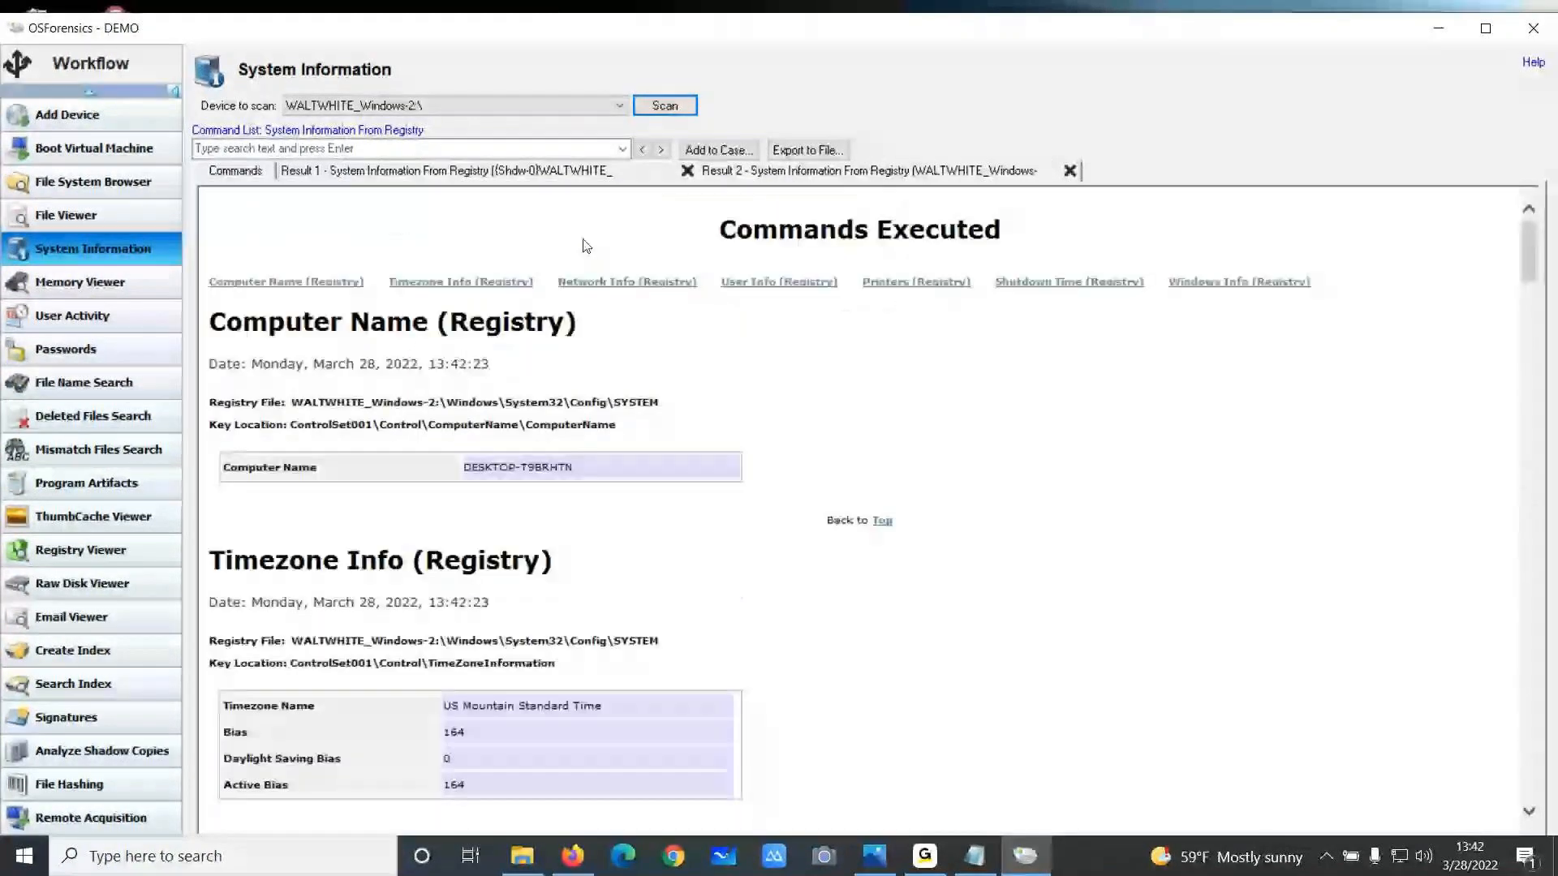
Run the BitLocker Detection command list on the live current machine, confirming the live acquisition warning
{"action": "left_click", "coordinate": [536, 106]}
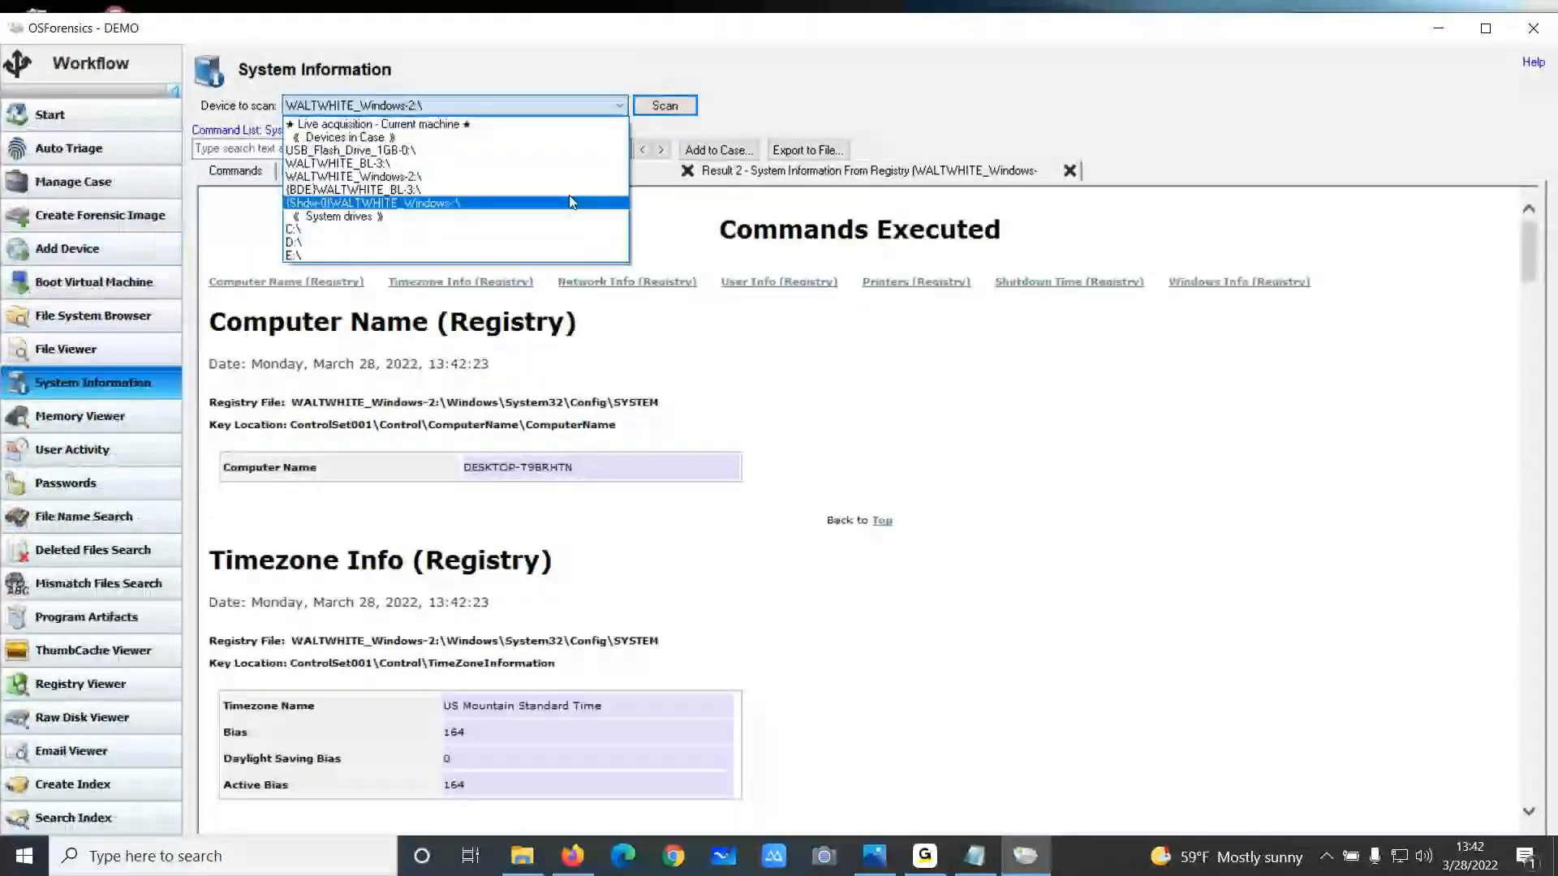
{"action": "left_click", "coordinate": [541, 124]}
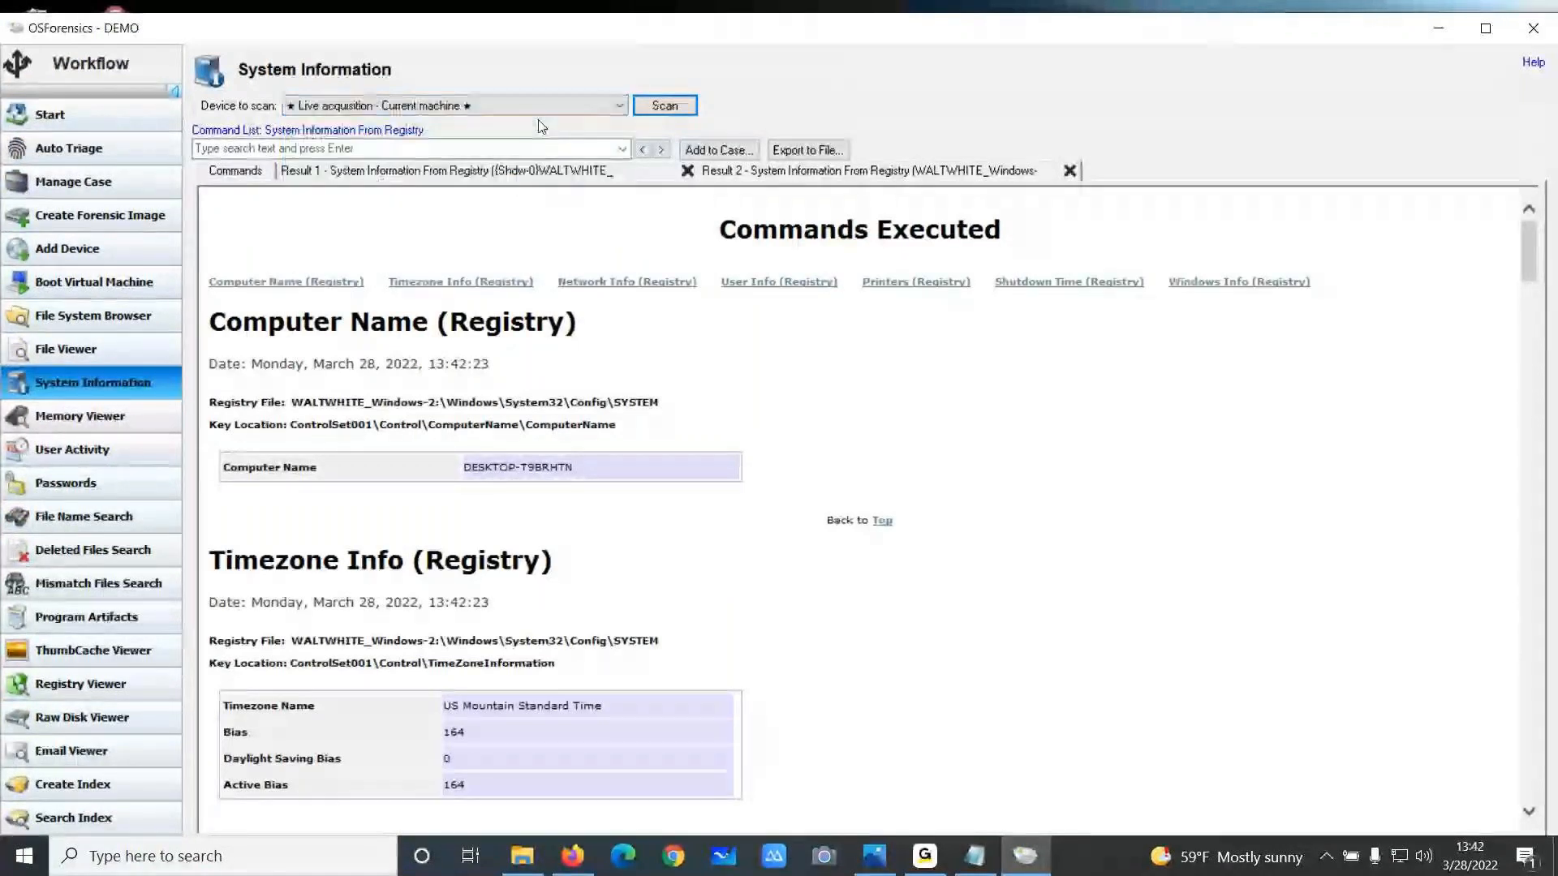
{"action": "left_click", "coordinate": [397, 132]}
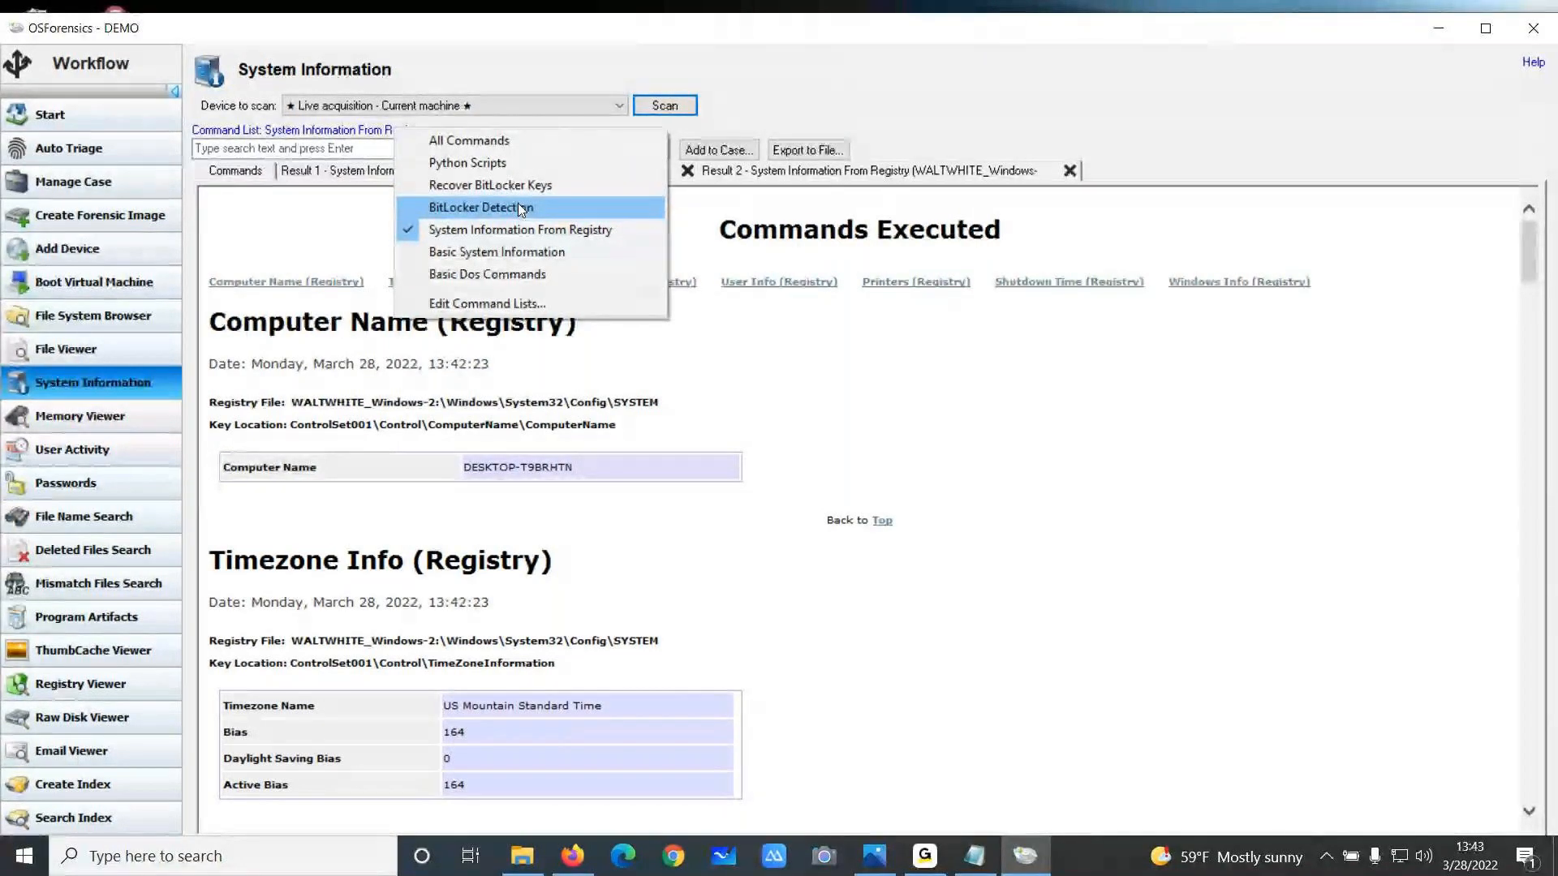
{"action": "left_click", "coordinate": [521, 209]}
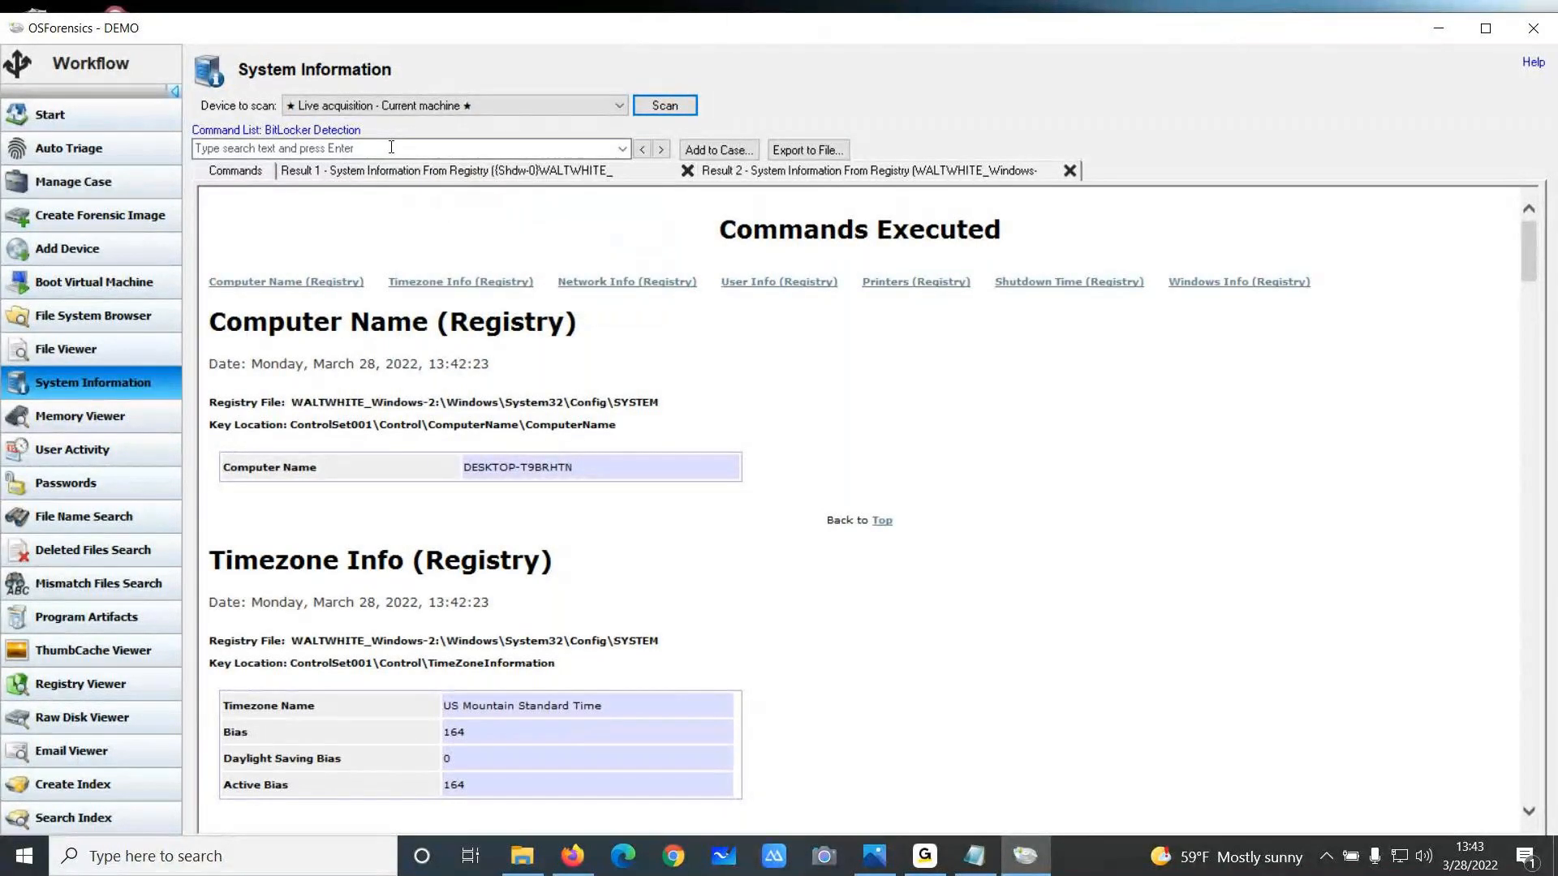
{"action": "left_click", "coordinate": [665, 106]}
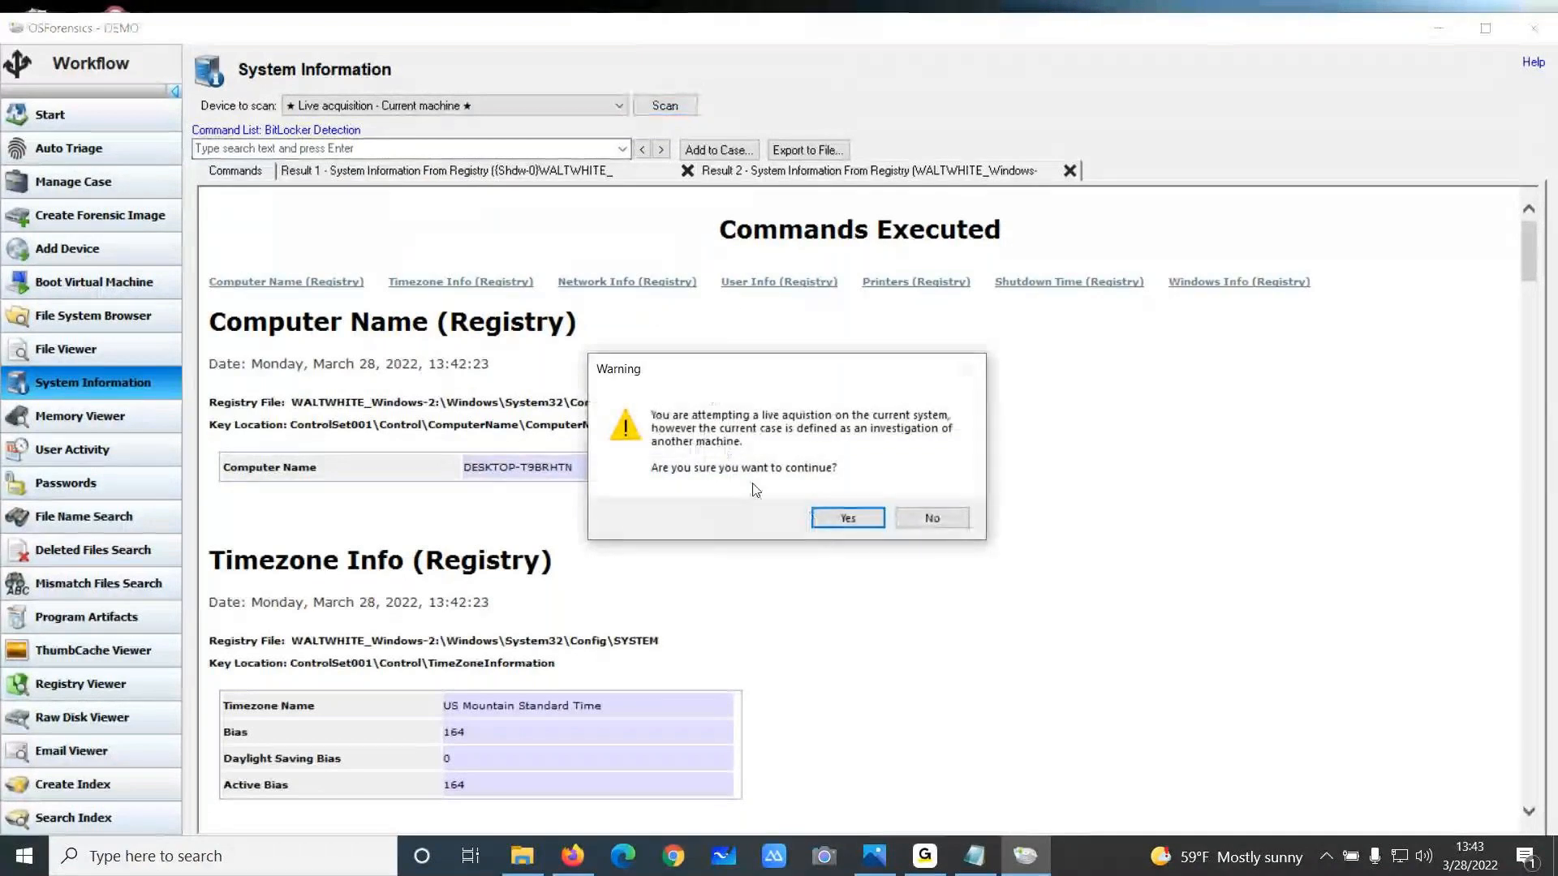
{"action": "left_click", "coordinate": [821, 518]}
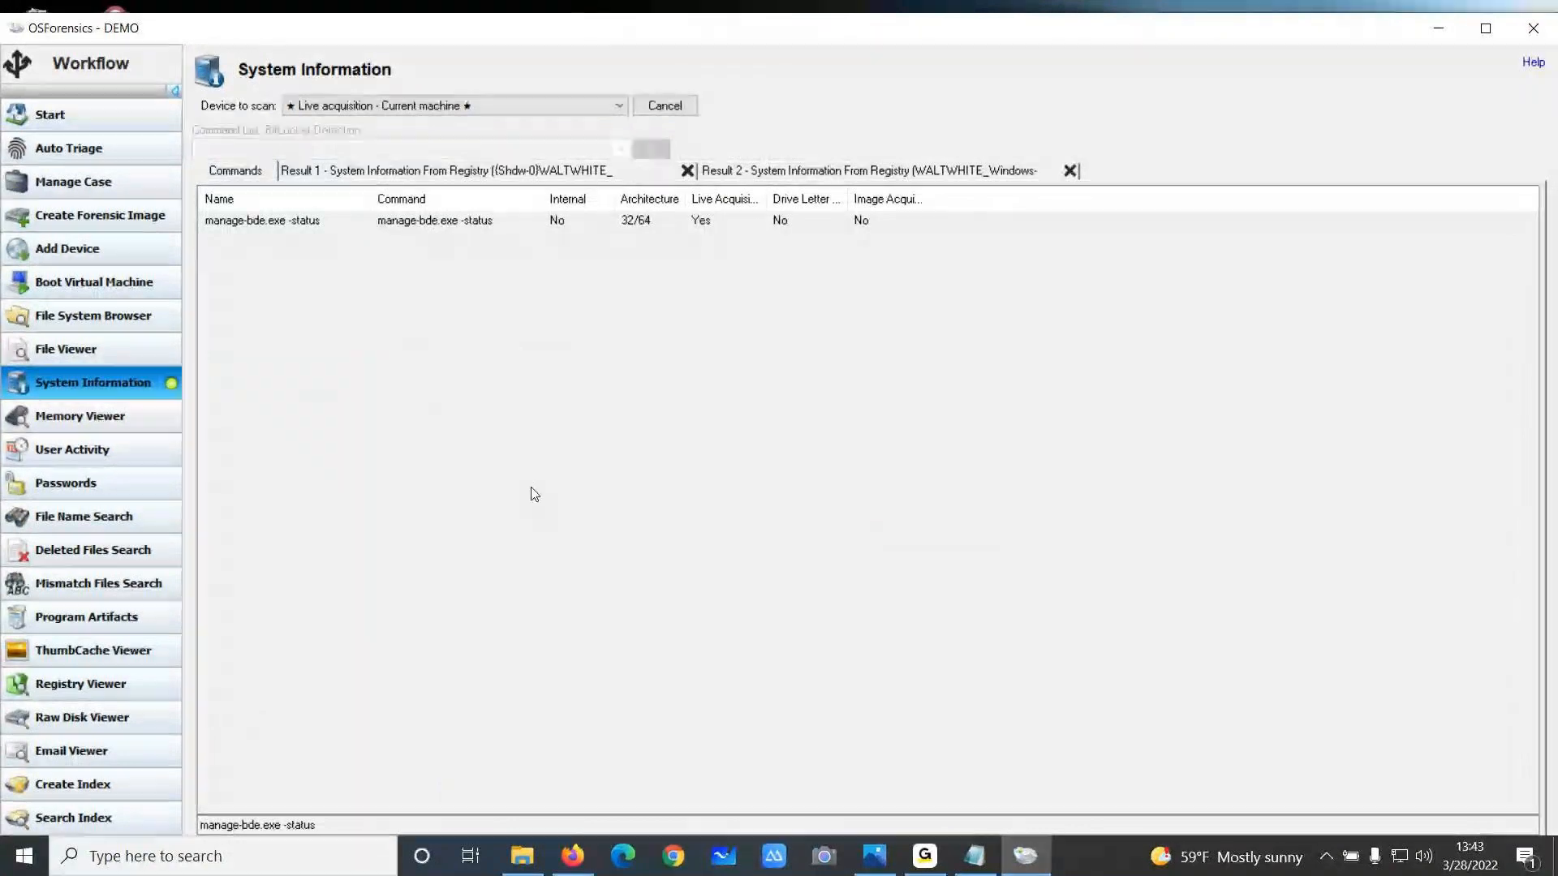
{"action": "scroll", "coordinate": [516, 492], "scroll_direction": "down", "scroll_amount": 7}
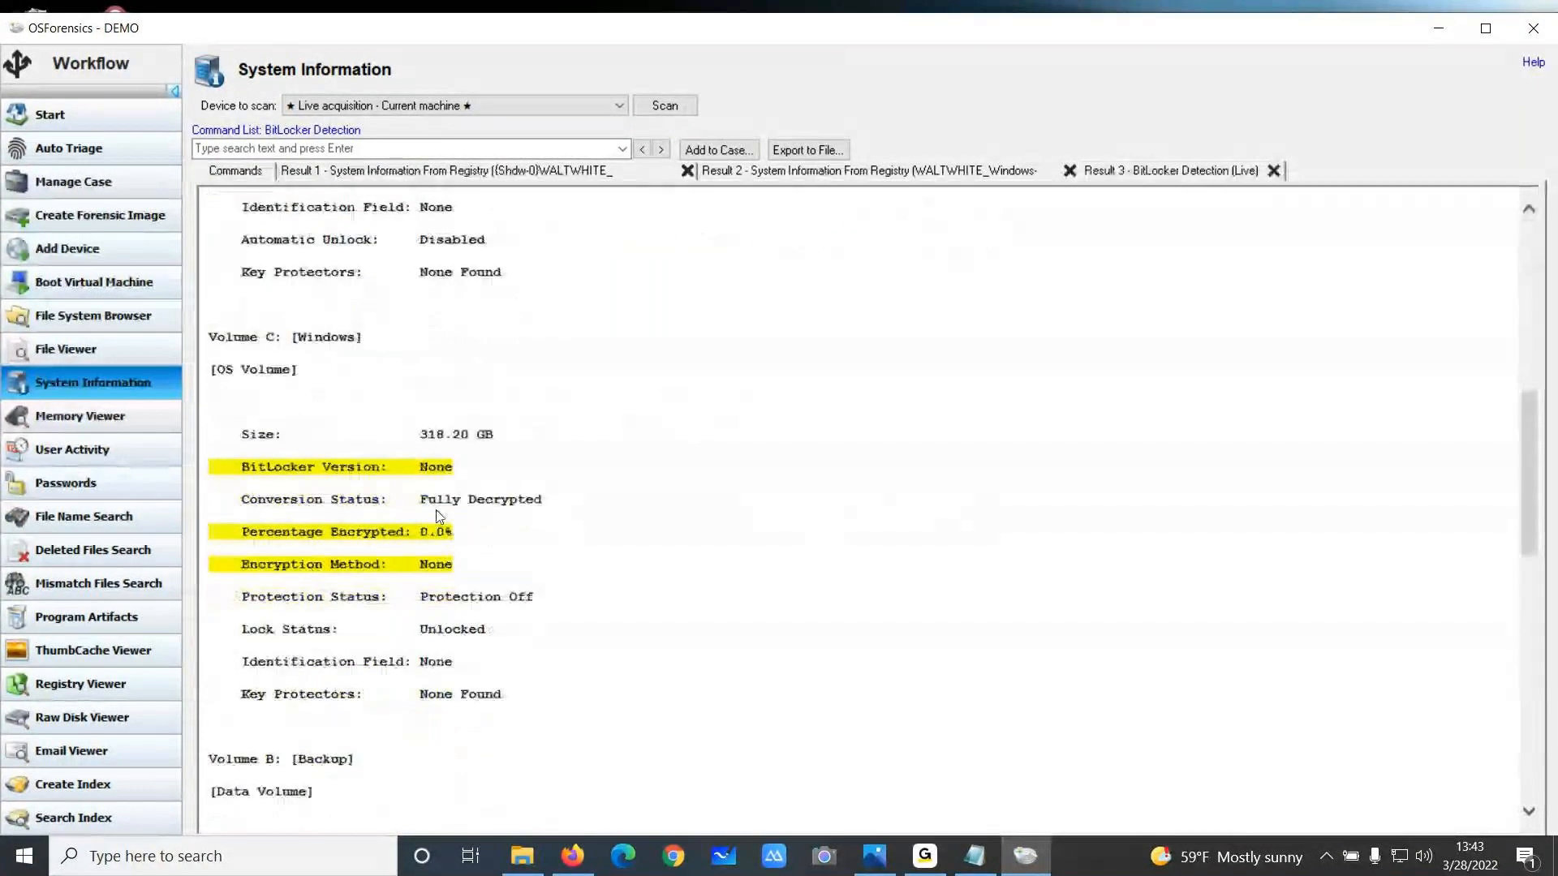
Open the Memory Viewer for live analysis of the current machine, acknowledging the live-memory warning
{"action": "scroll", "coordinate": [293, 338], "scroll_direction": "down", "scroll_amount": 10}
{"action": "scroll", "coordinate": [436, 466], "scroll_direction": "up", "scroll_amount": 1}
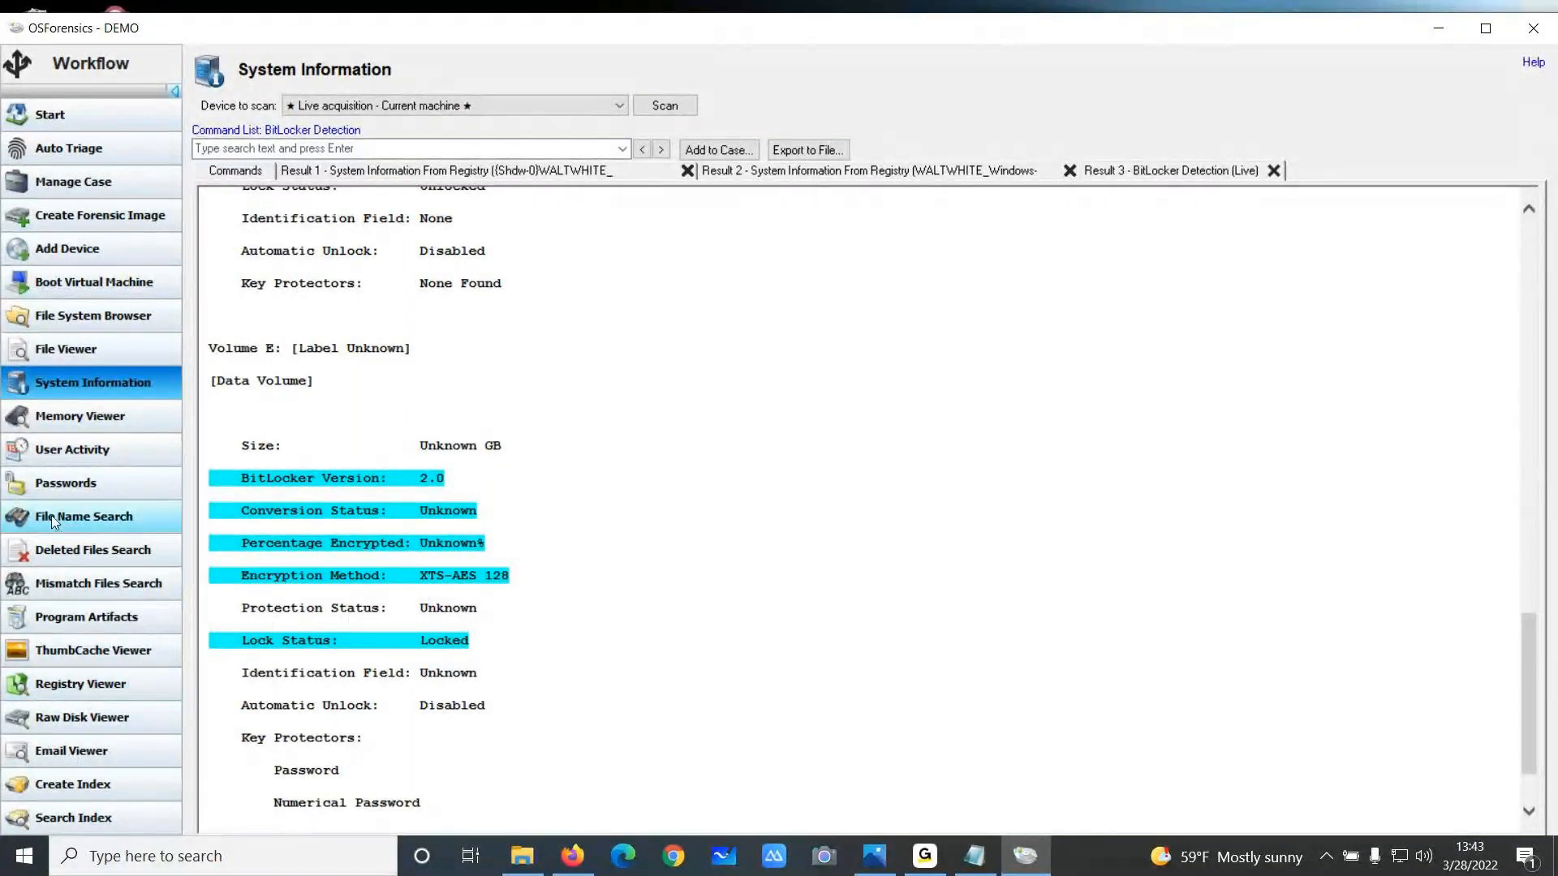
{"action": "left_click", "coordinate": [85, 414]}
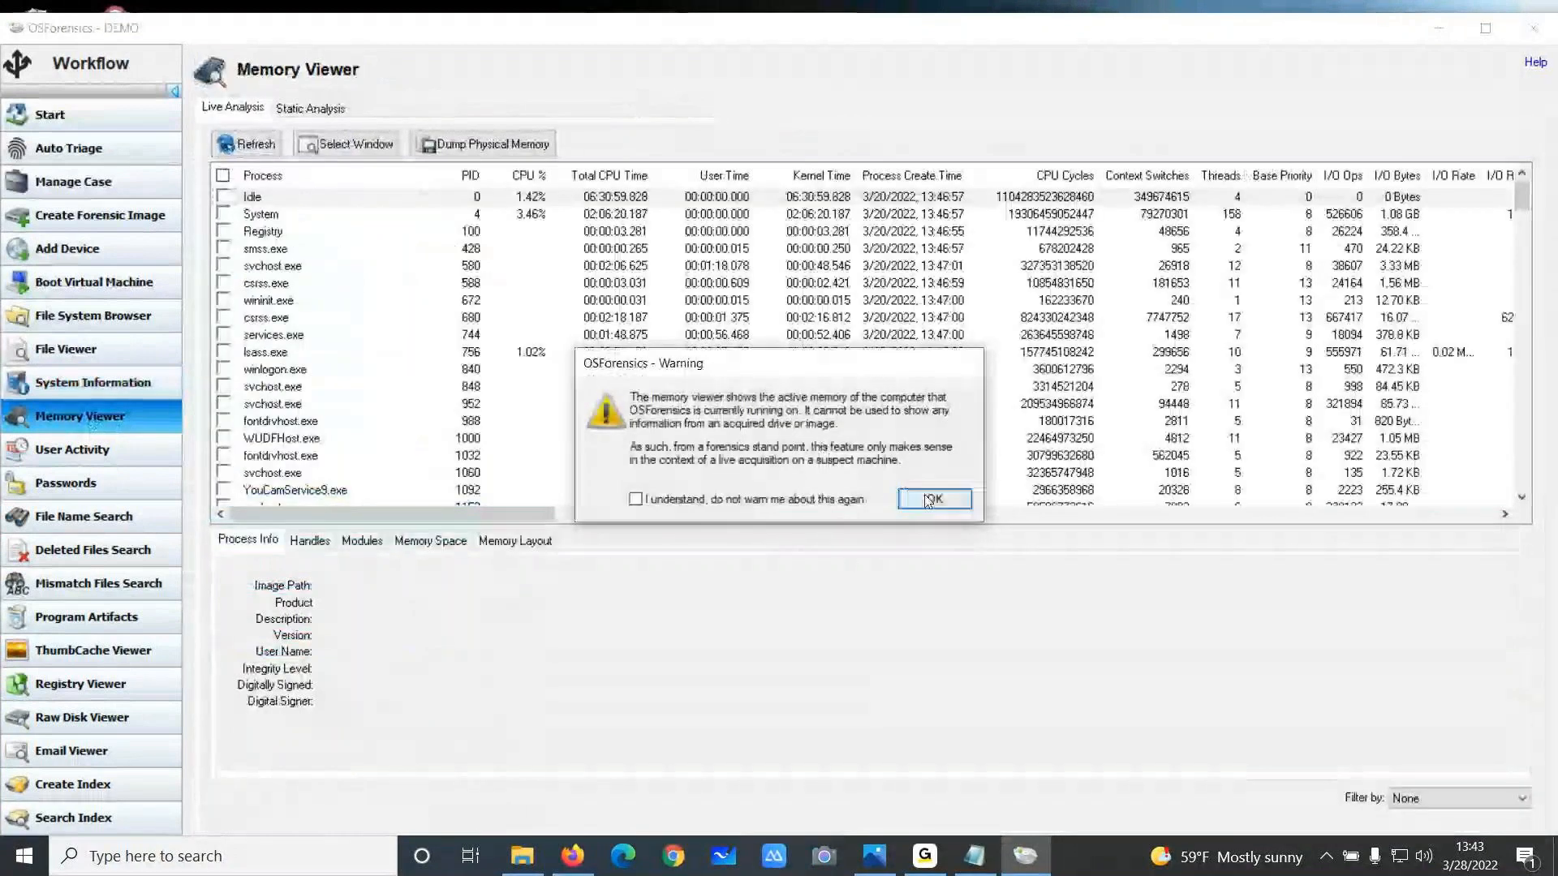
{"action": "left_click", "coordinate": [933, 499]}
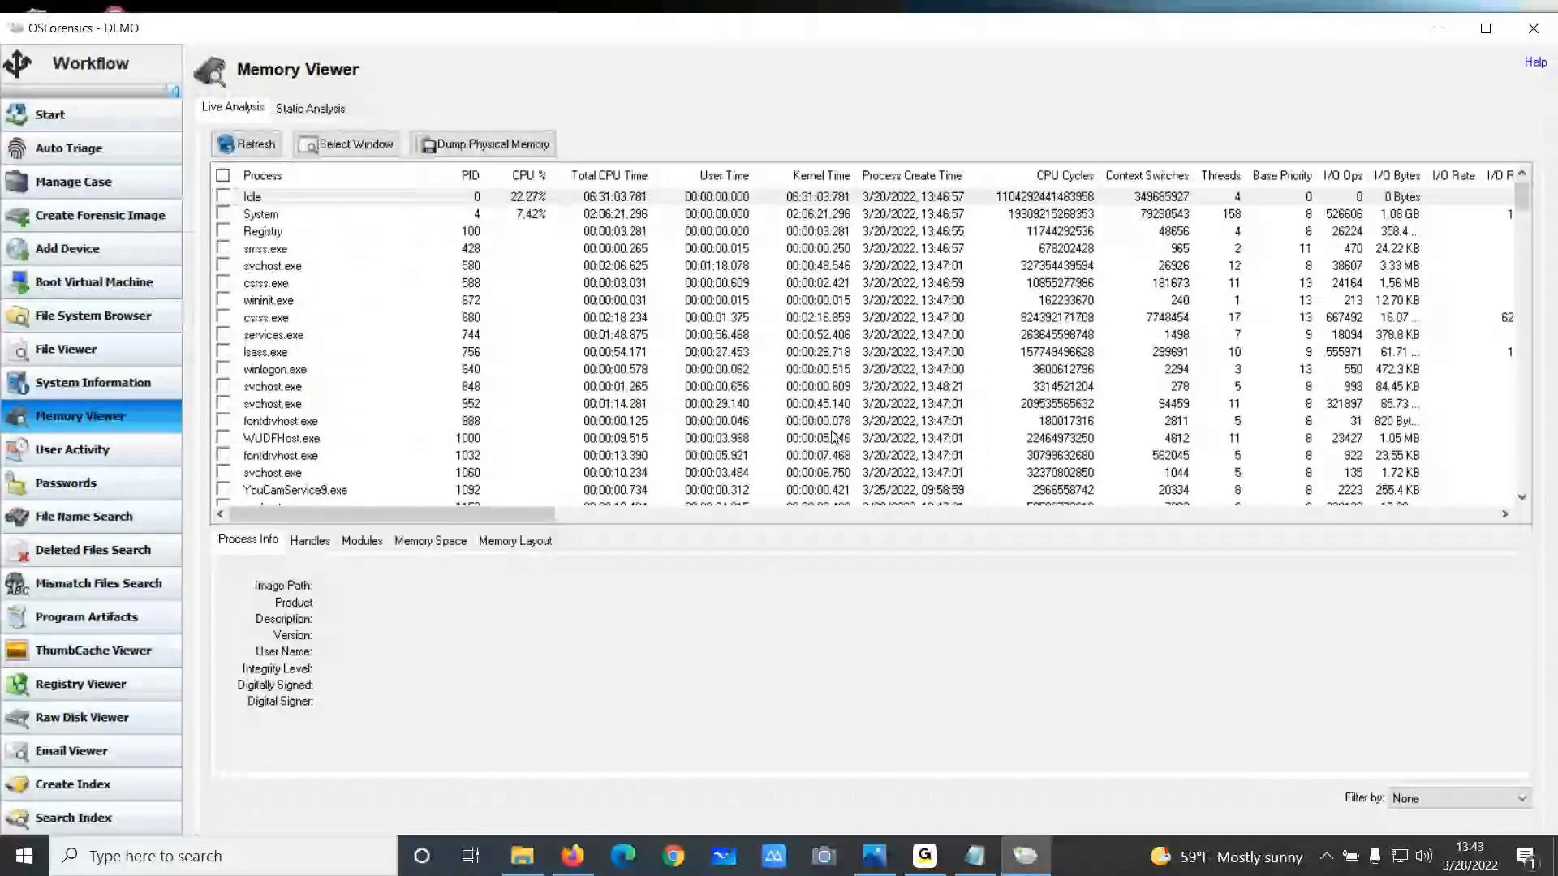
Inspect running processes such as svchost.exe, MoUsoCoreWorker.exe and fontdrvhost.exe, checking their process info, modules and handles
{"action": "scroll", "coordinate": [299, 286], "scroll_direction": "down", "scroll_amount": 3}
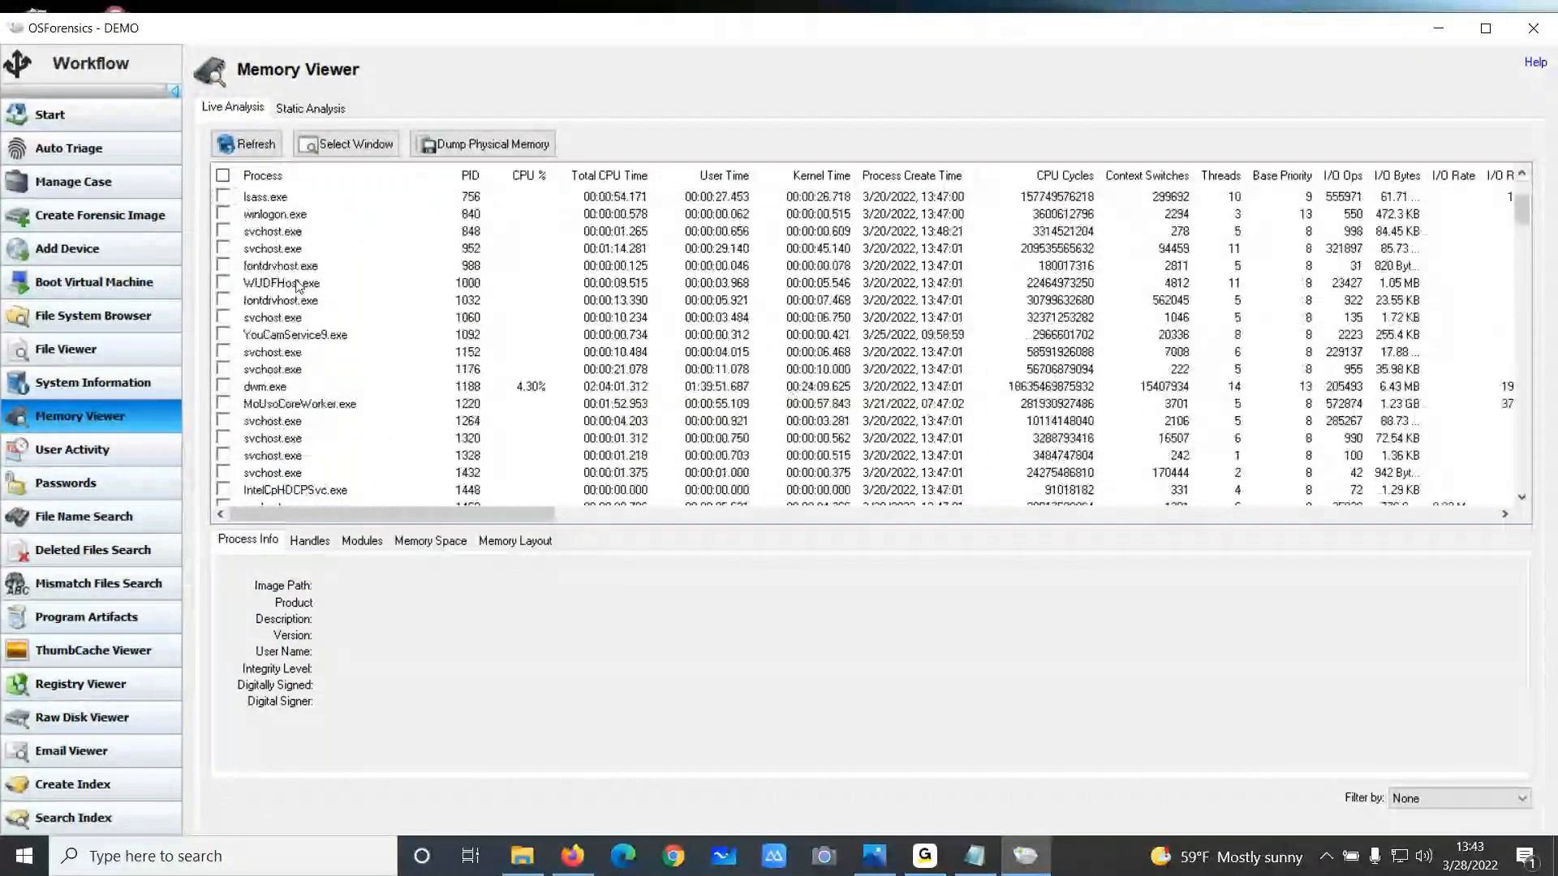
{"action": "left_click", "coordinate": [287, 300]}
{"action": "left_click", "coordinate": [291, 369]}
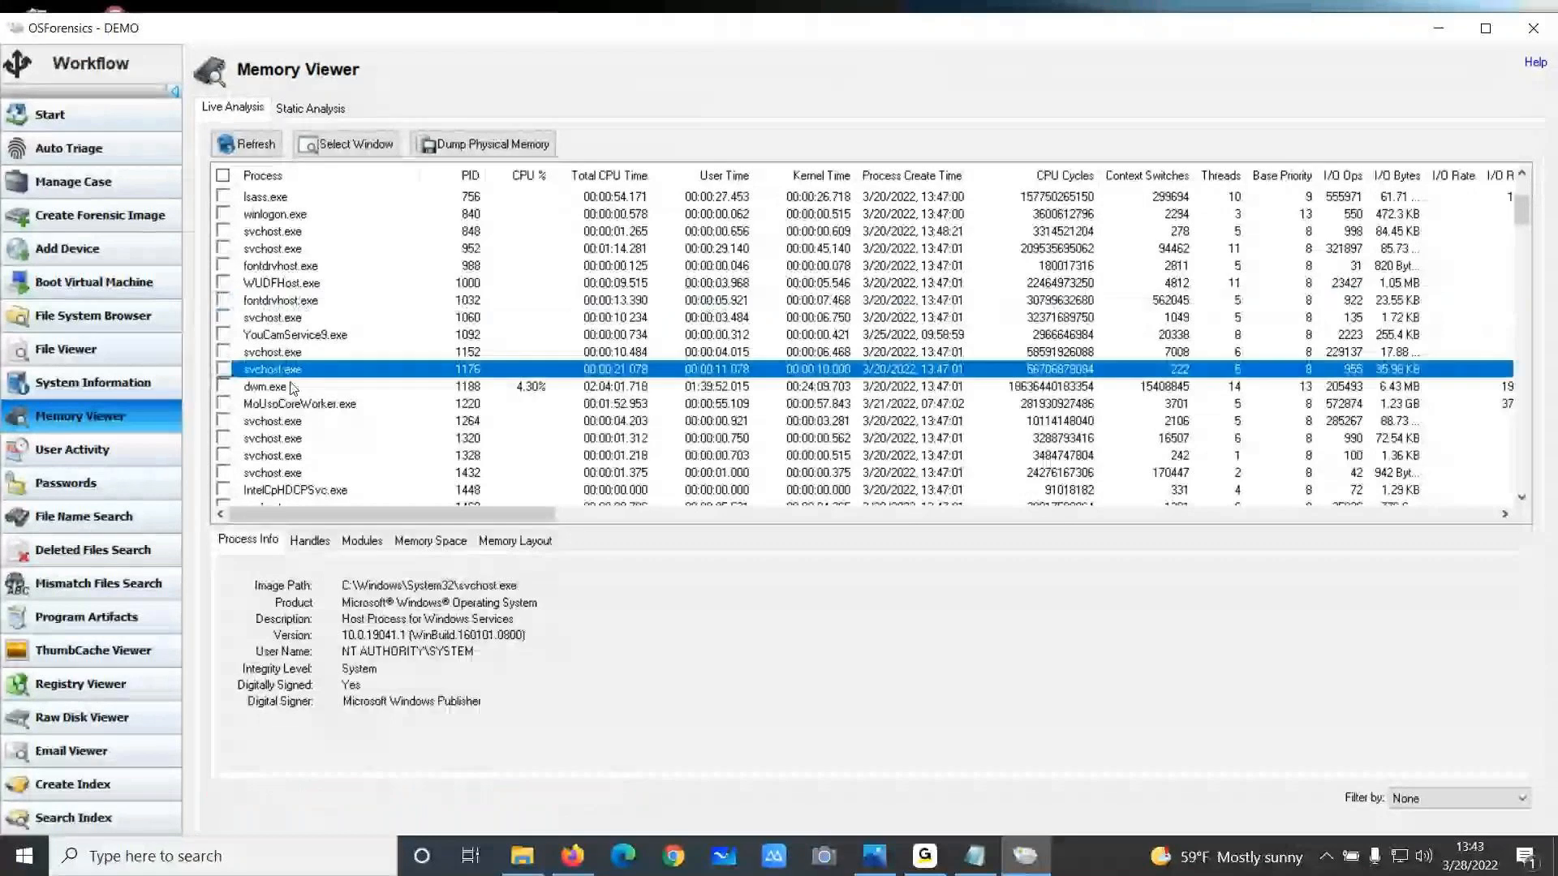
{"action": "left_click", "coordinate": [298, 403]}
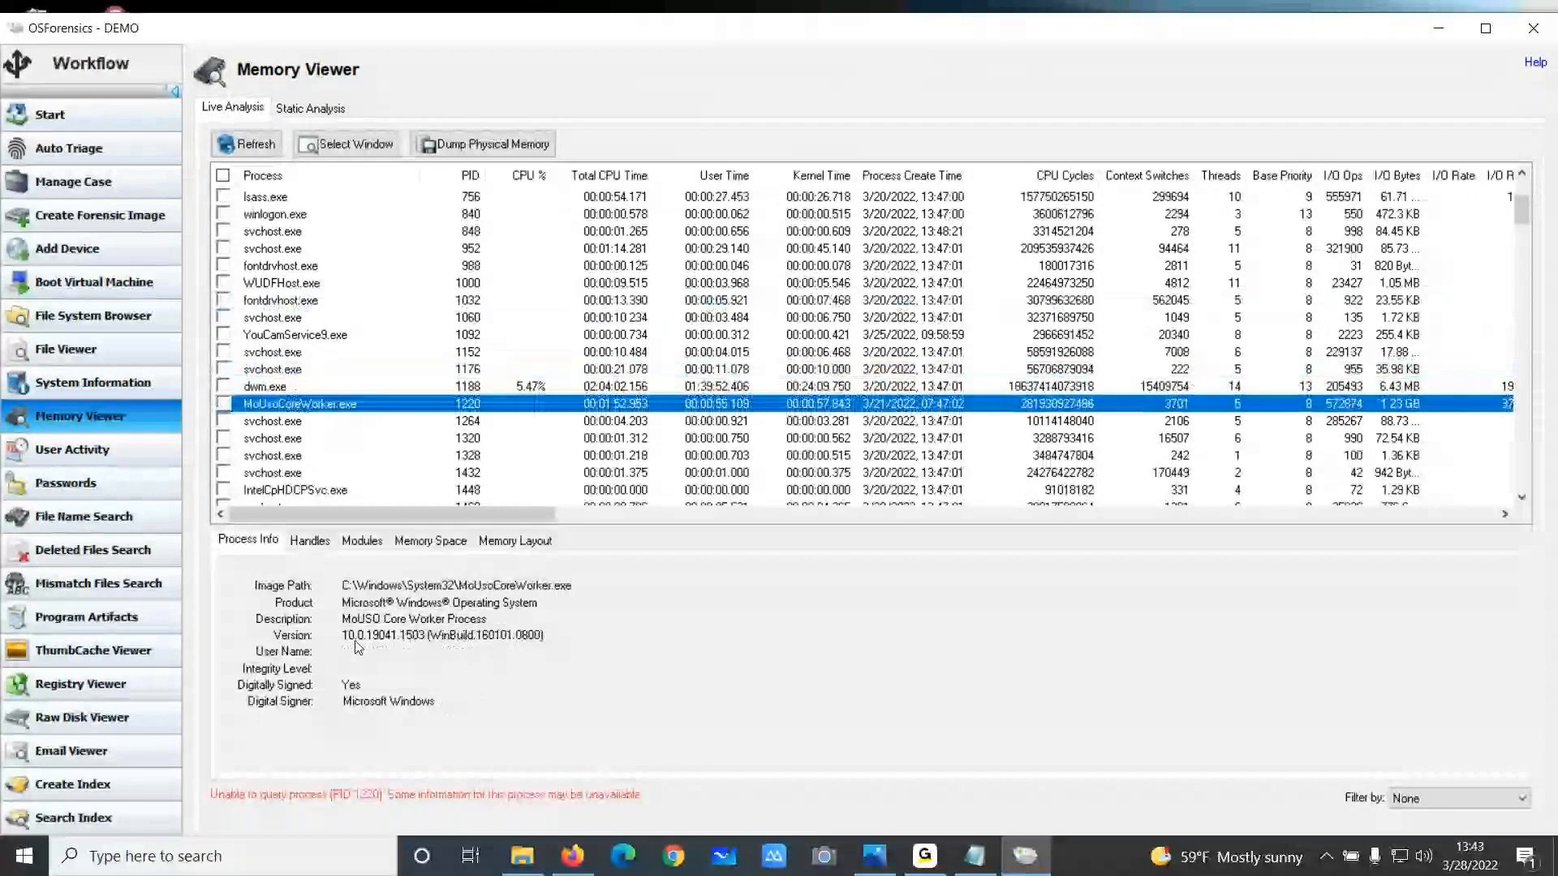
{"action": "left_click", "coordinate": [309, 541]}
{"action": "left_click", "coordinate": [359, 545]}
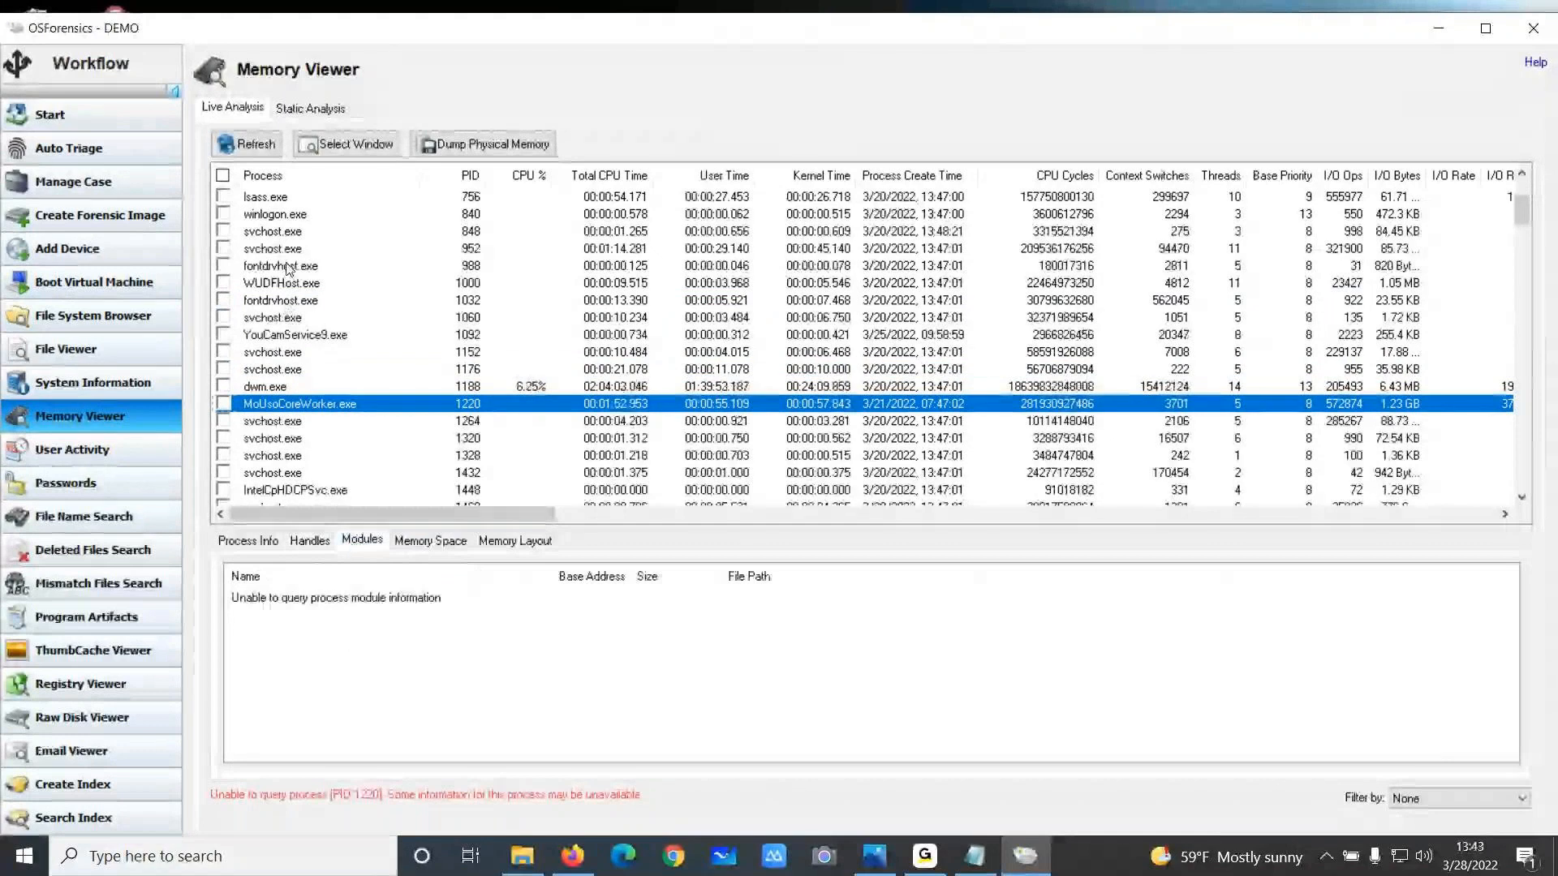
{"action": "left_click", "coordinate": [285, 266]}
{"action": "left_click", "coordinate": [321, 544]}
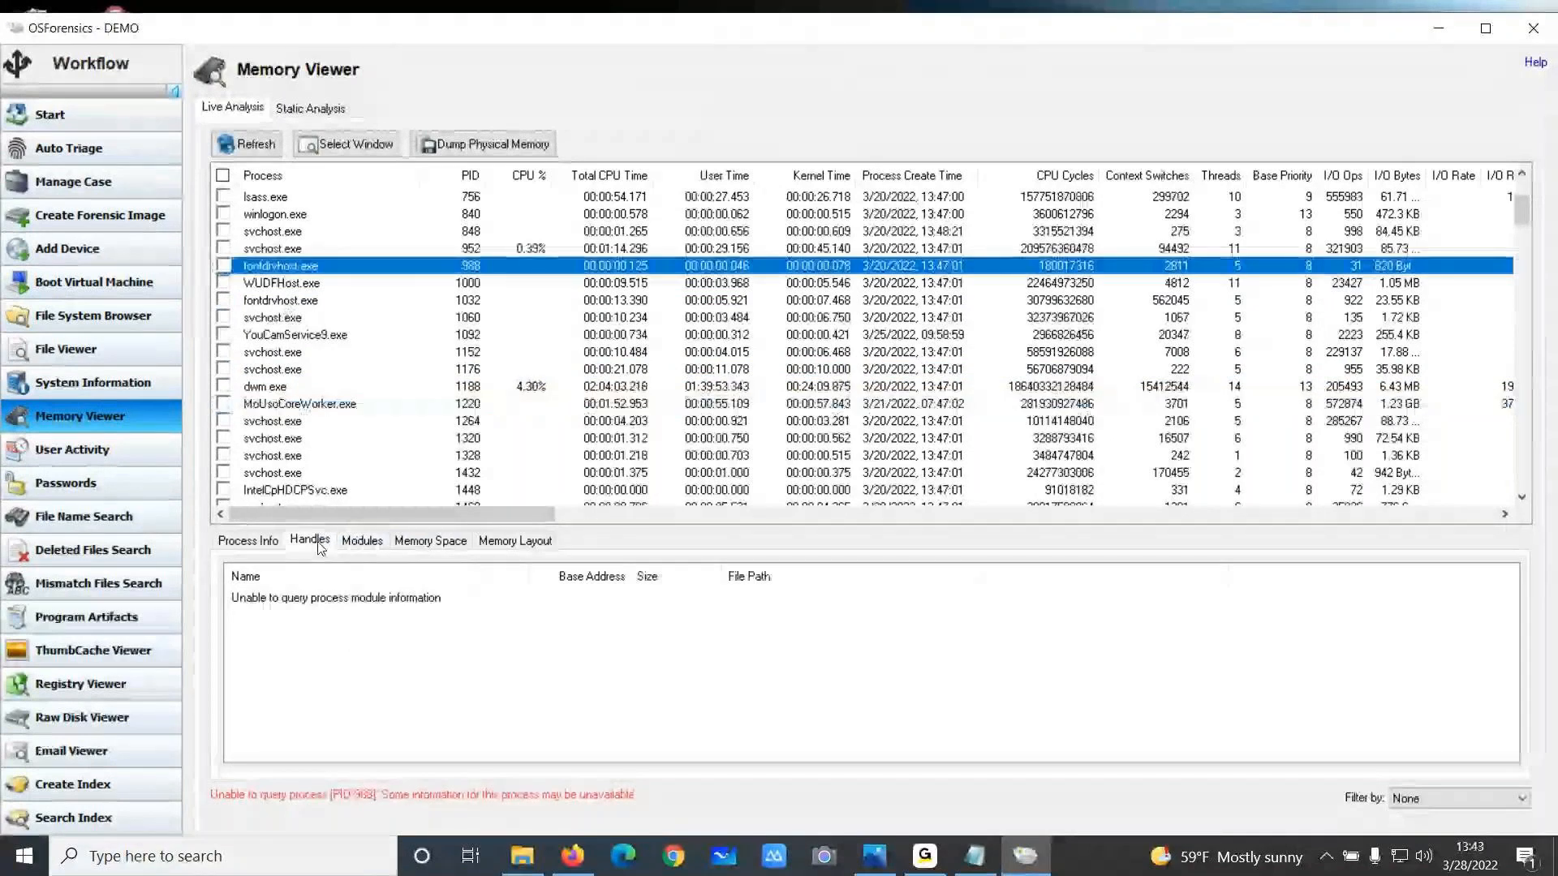
{"action": "scroll", "coordinate": [328, 365], "scroll_direction": "up", "scroll_amount": 1}
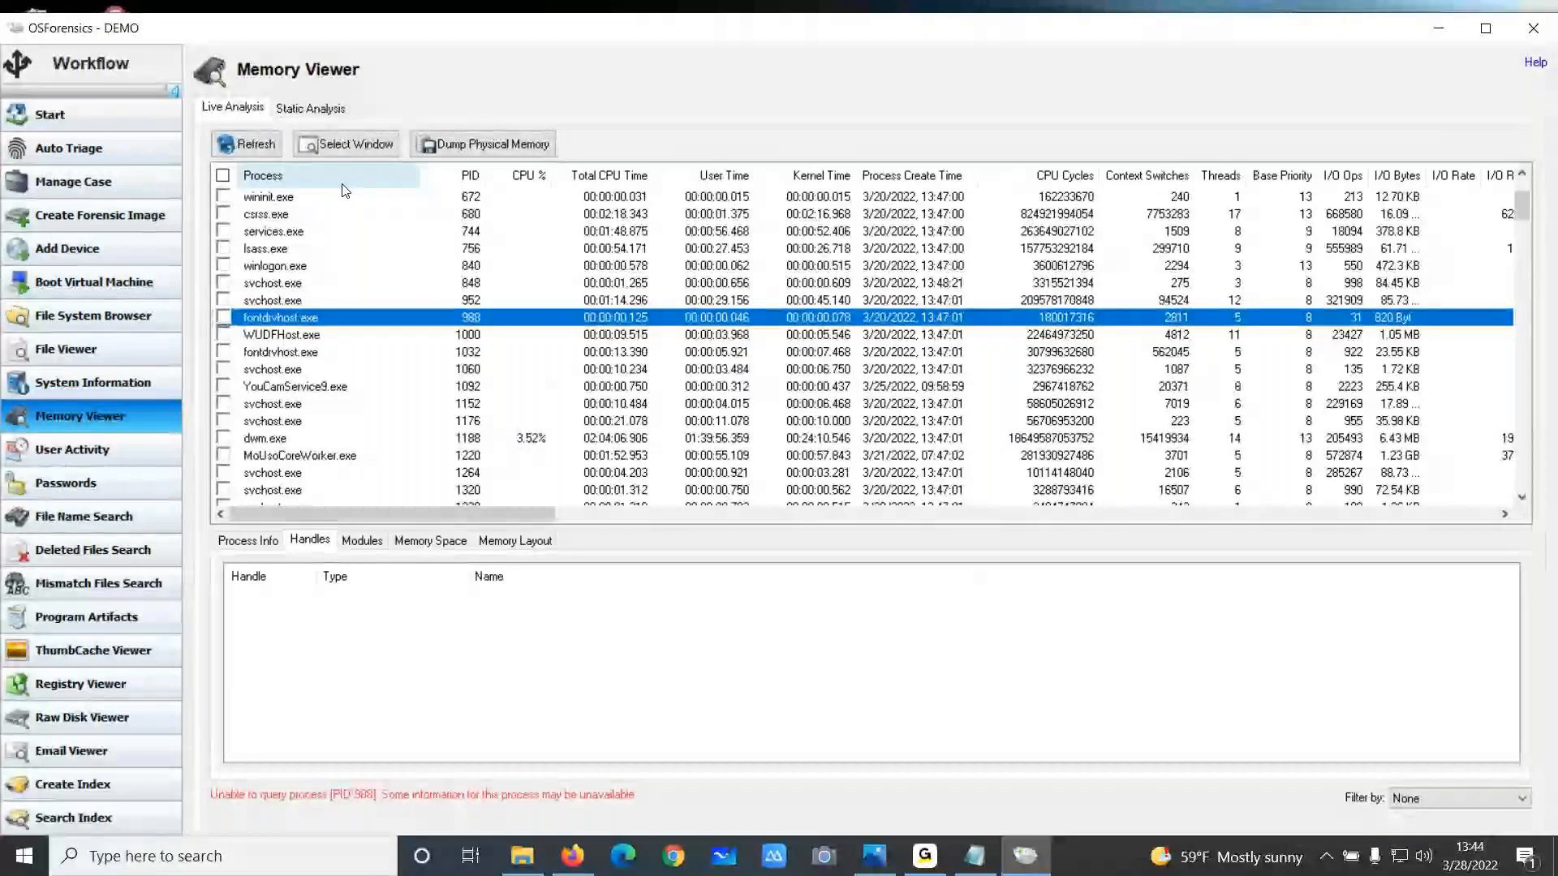
Start a physical memory dump, cancel its save dialog, and switch to the Static Analysis options
{"action": "left_click", "coordinate": [474, 145]}
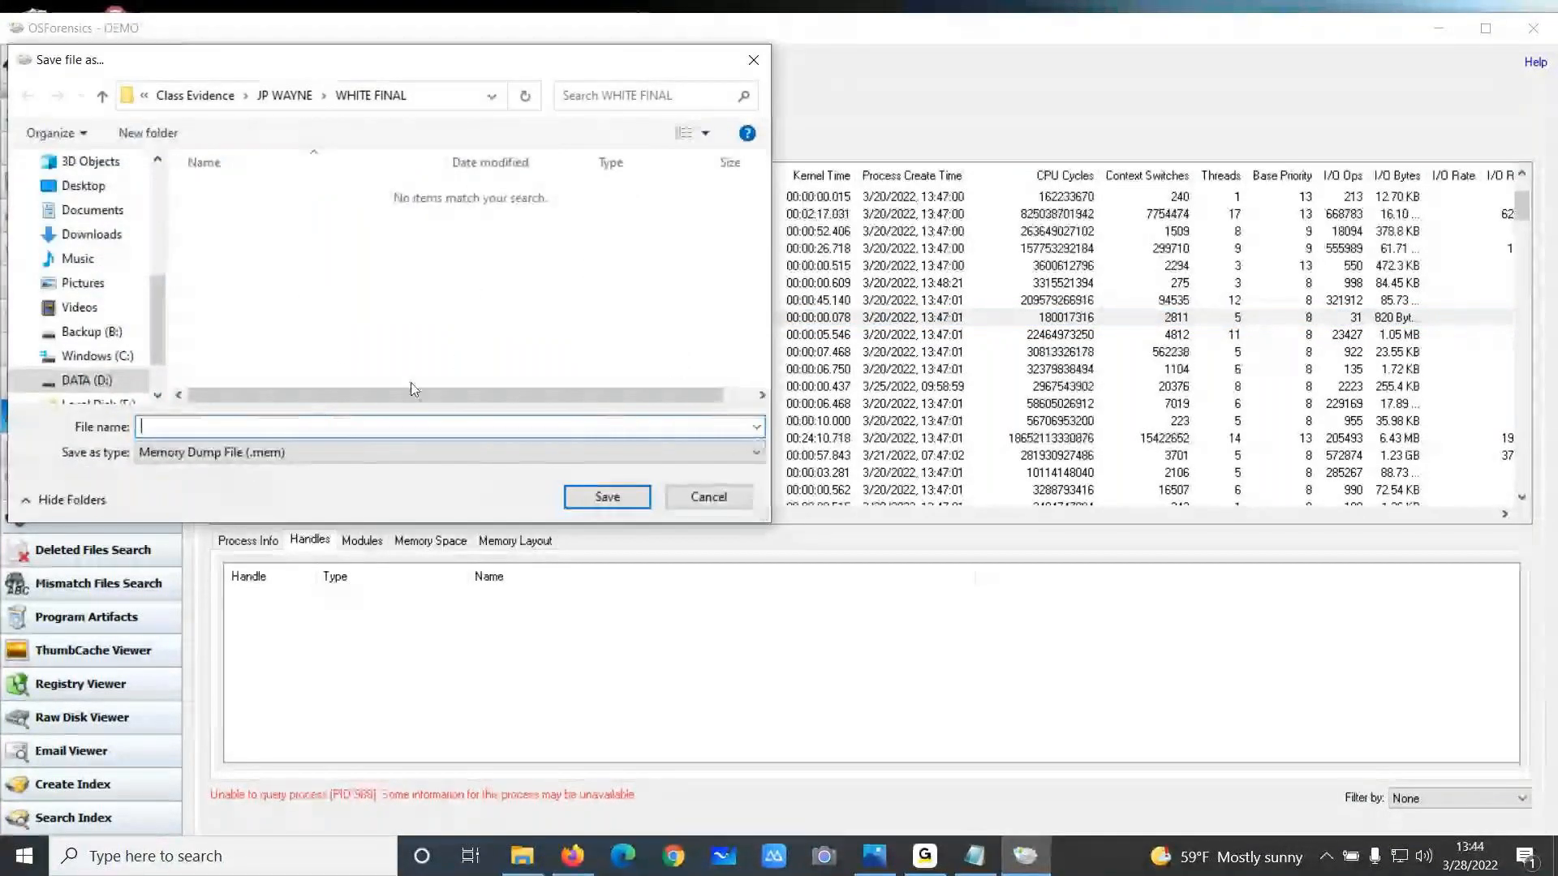
{"action": "left_click", "coordinate": [754, 59]}
{"action": "left_click", "coordinate": [313, 109]}
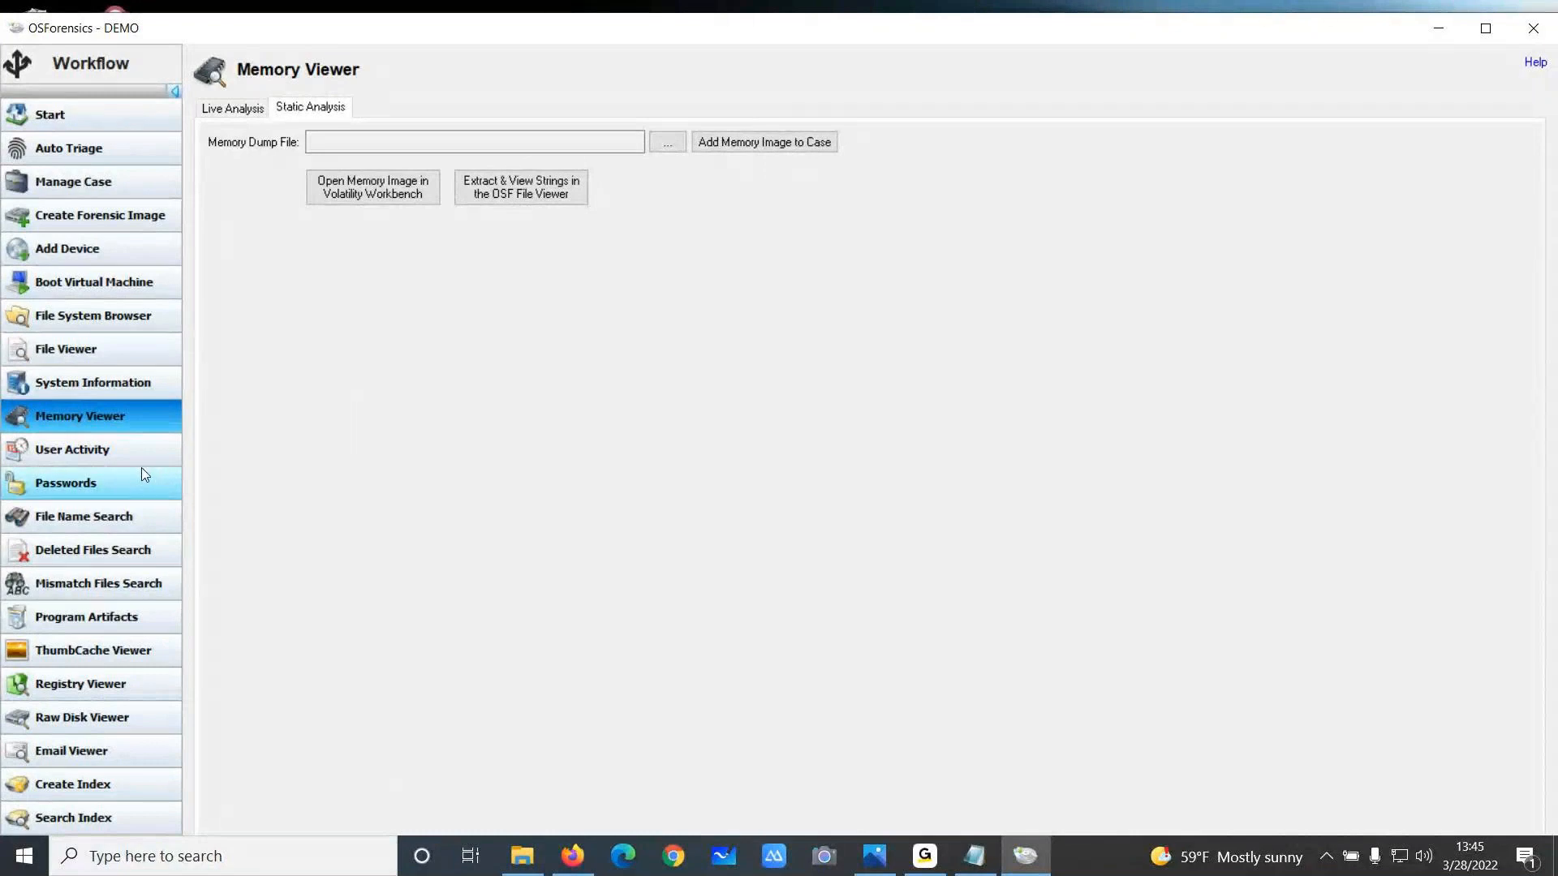
Run a User Activity scan with all artifact categories selected on the WALTWHITE_Windows-2 device
{"action": "scroll", "coordinate": [113, 621], "scroll_direction": "down", "scroll_amount": 1}
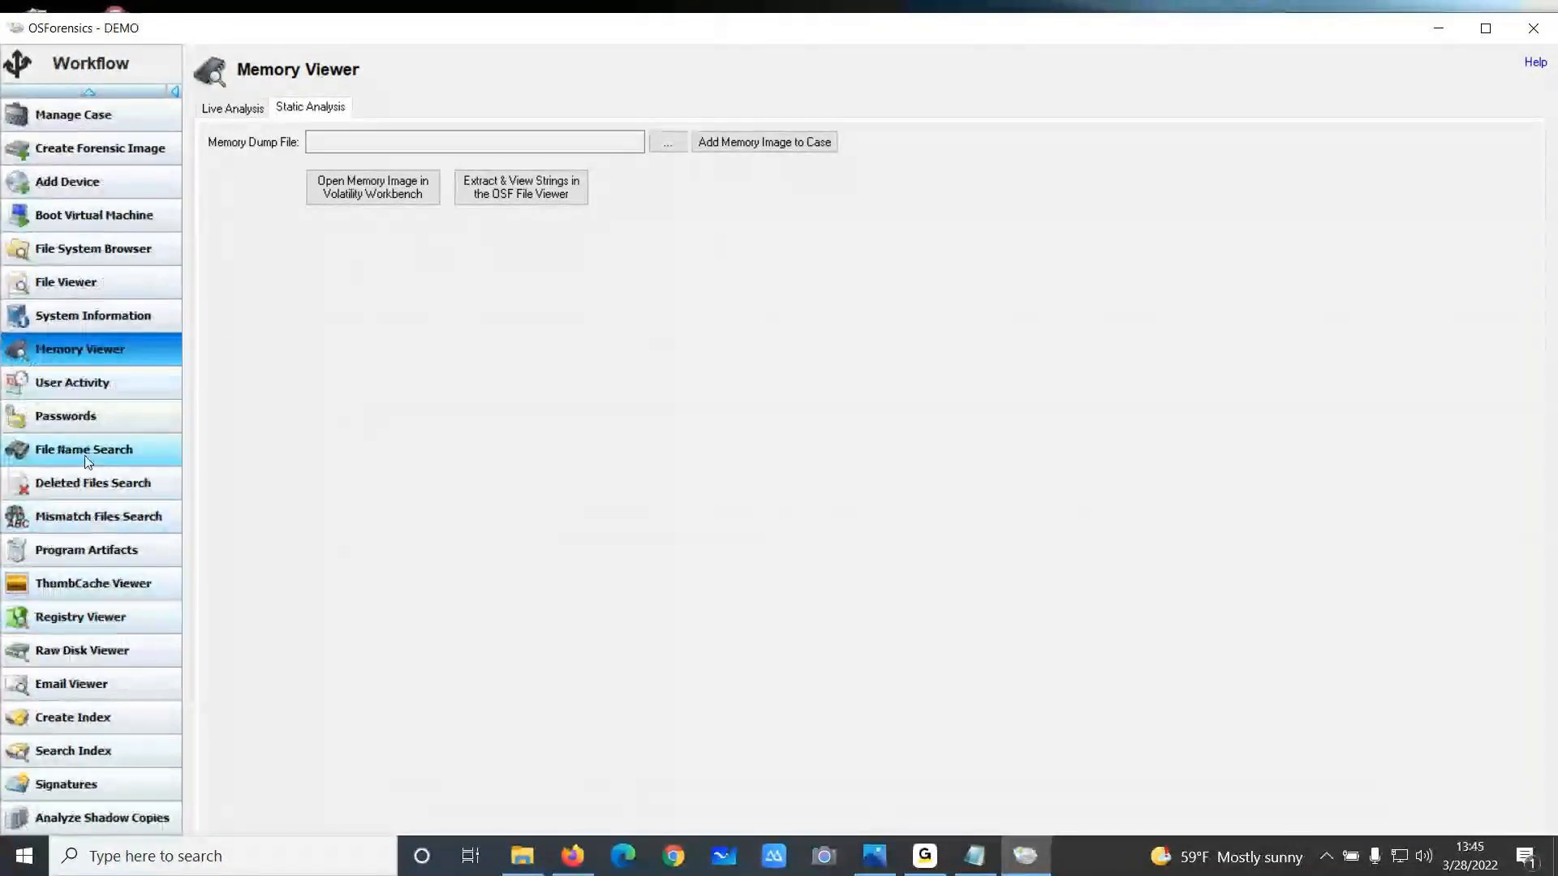
{"action": "left_click", "coordinate": [85, 389]}
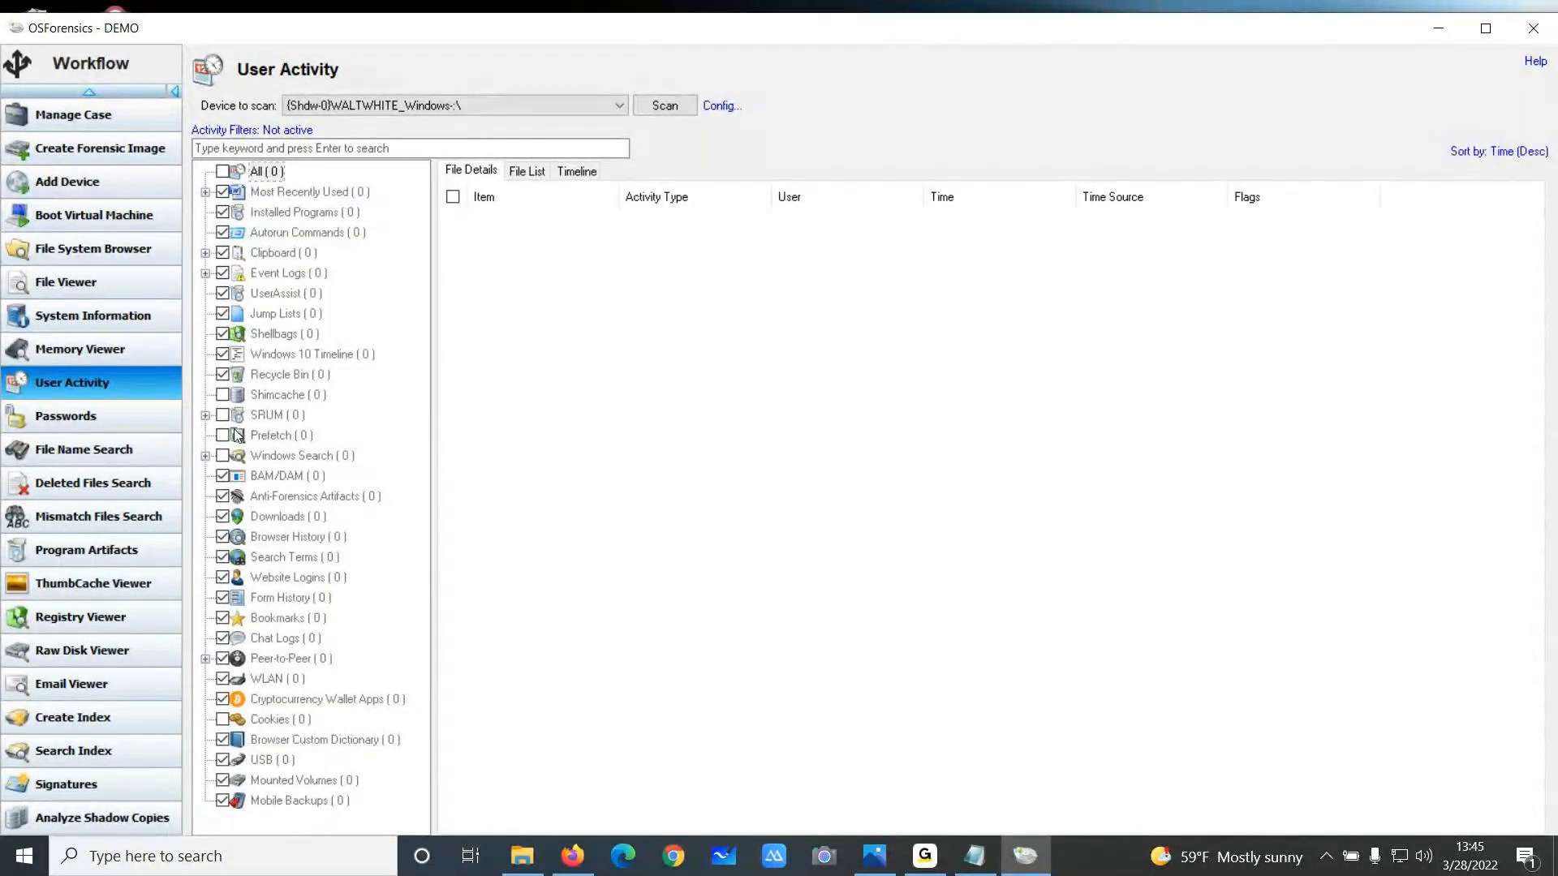
{"action": "left_click", "coordinate": [224, 172]}
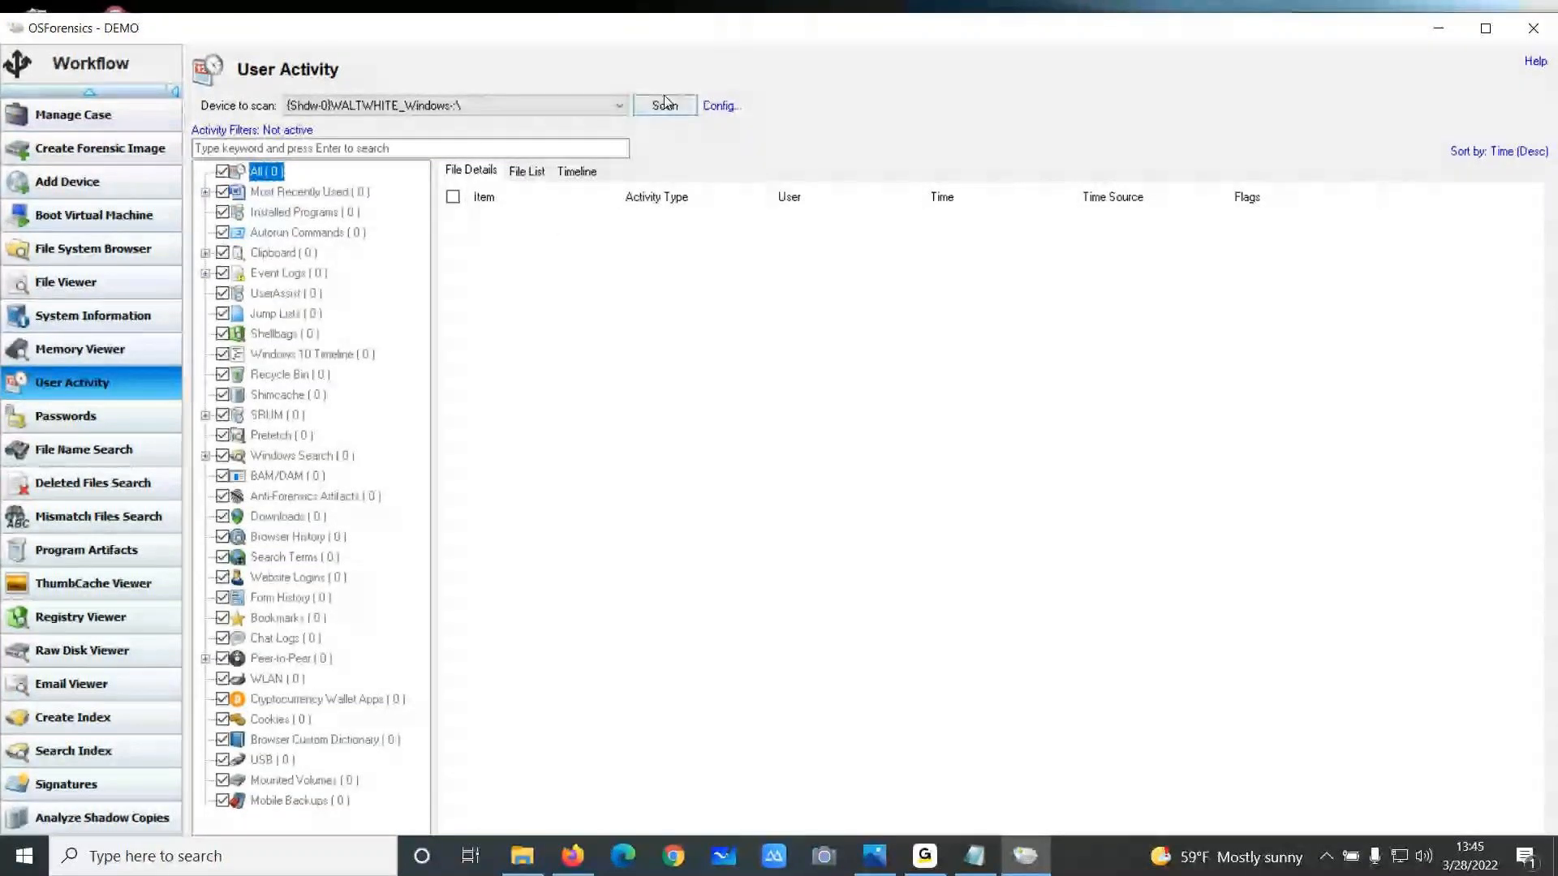
{"action": "left_click", "coordinate": [576, 114]}
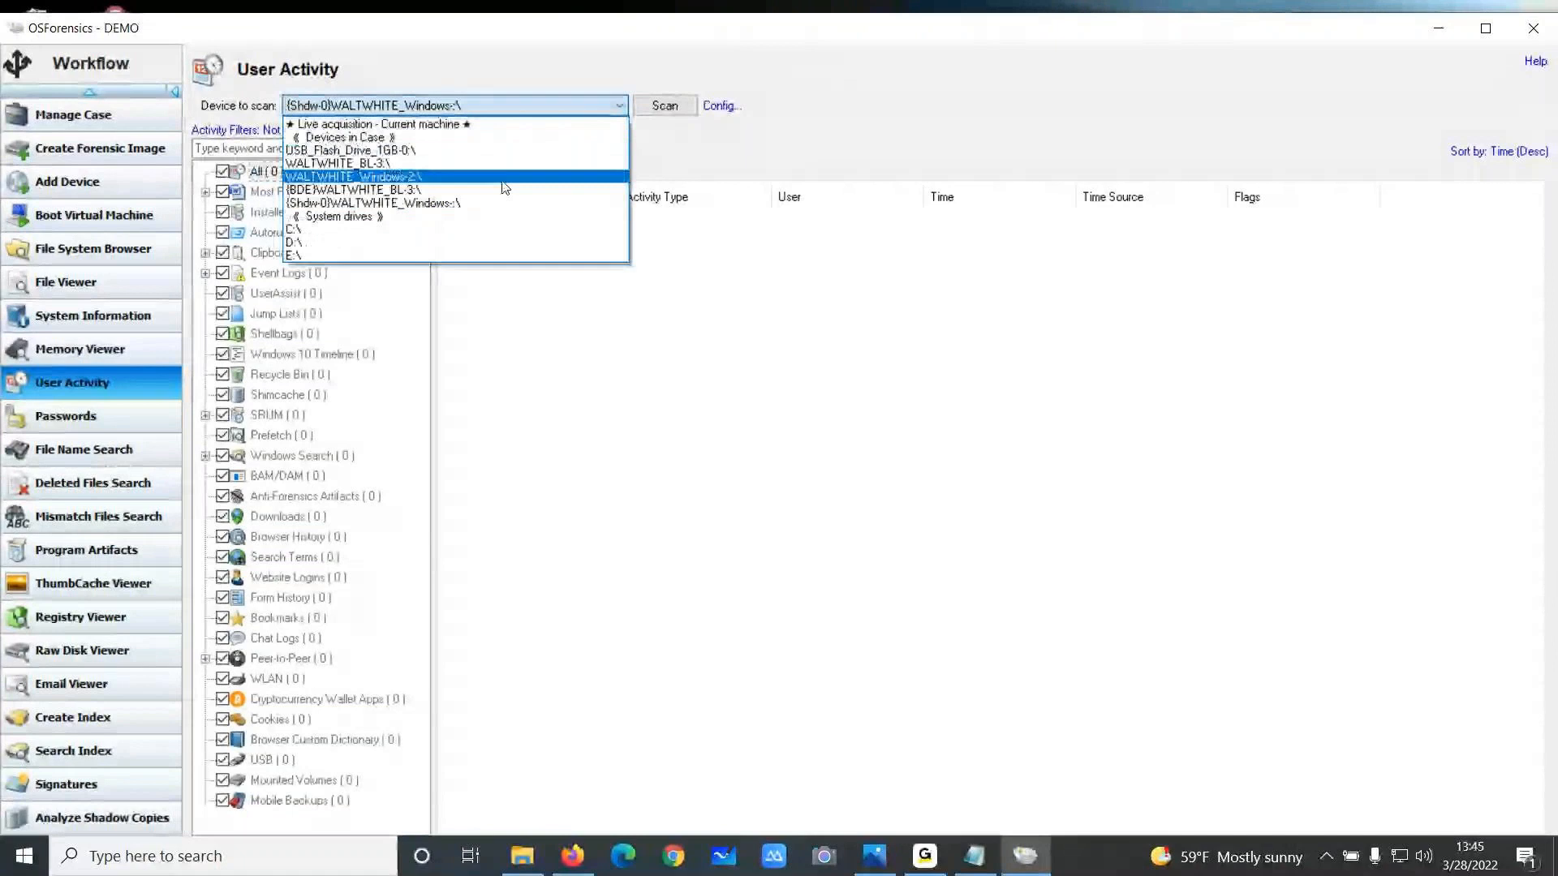
{"action": "left_click", "coordinate": [604, 161]}
{"action": "left_click", "coordinate": [665, 106]}
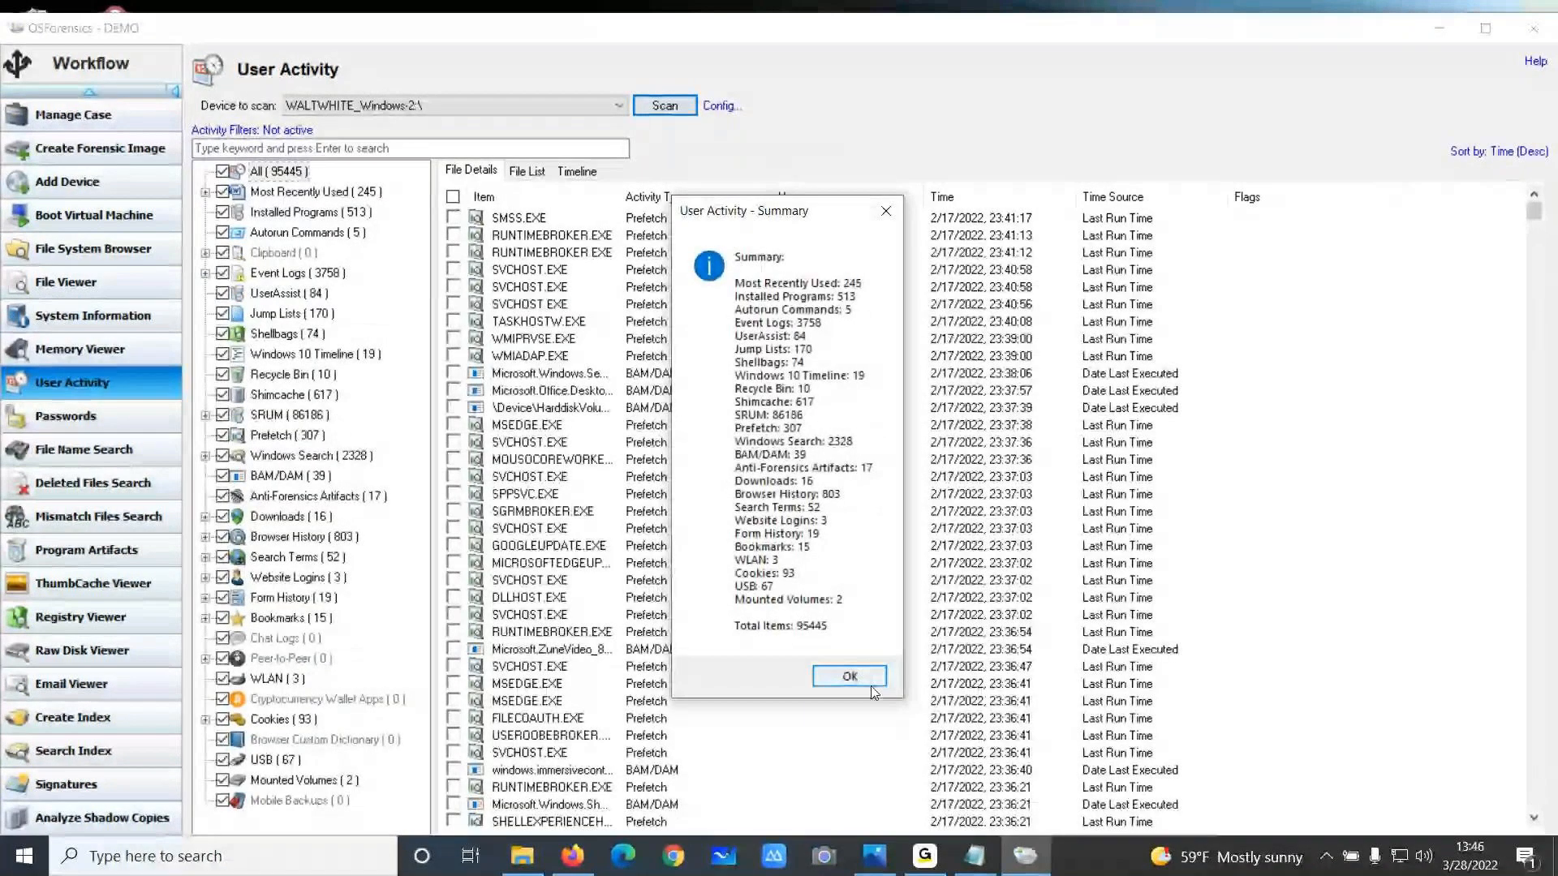
{"action": "left_click", "coordinate": [849, 677]}
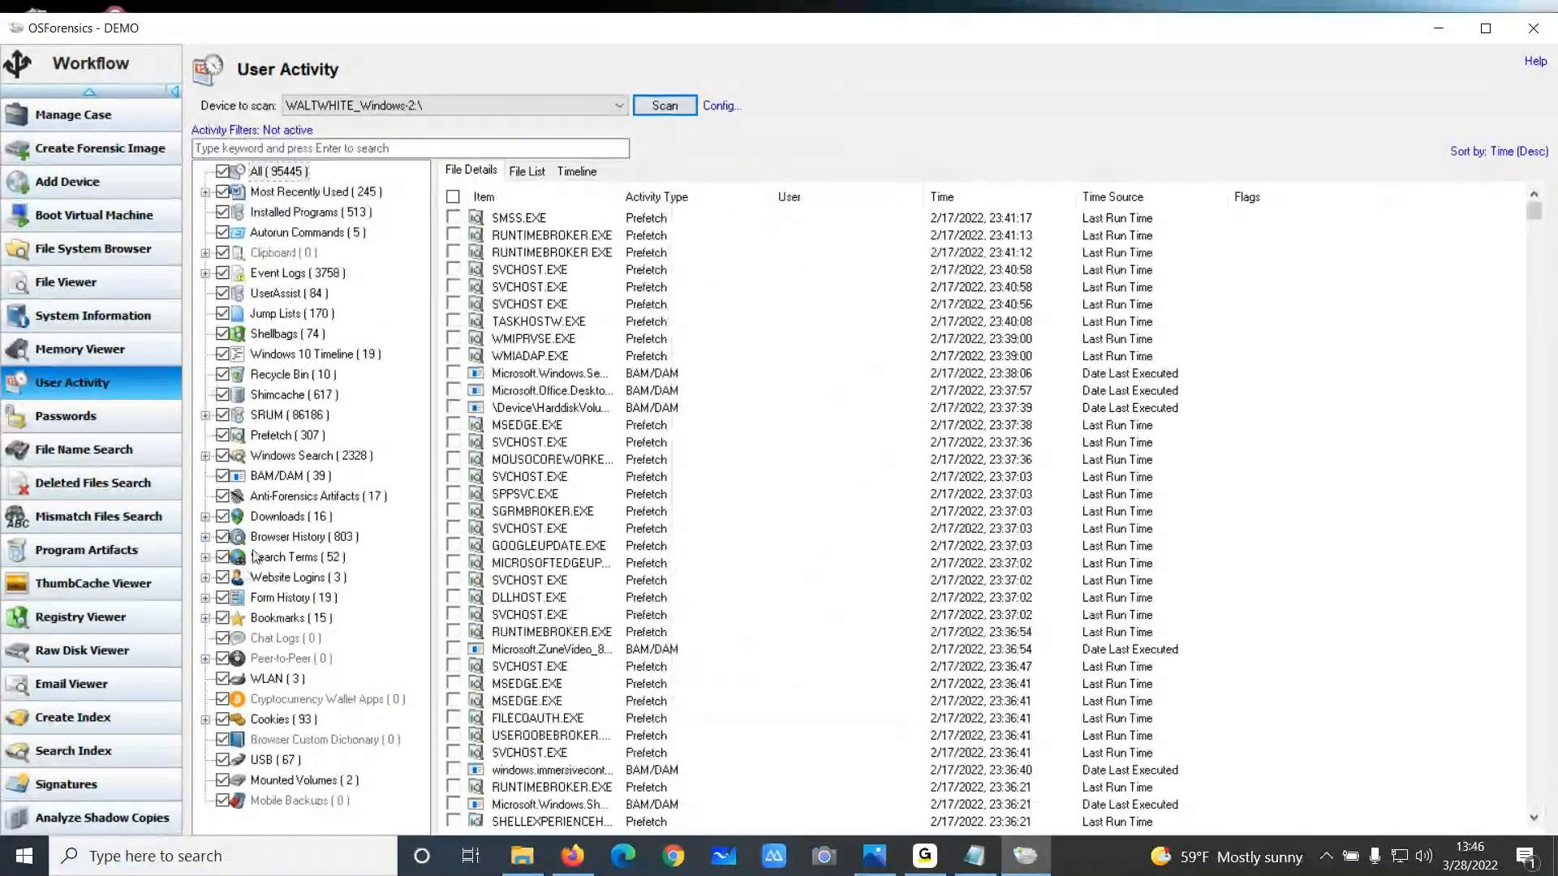
Browse the Most Recently Used category and its Recent Files subcategory, widening the result columns
{"action": "left_click", "coordinate": [276, 192]}
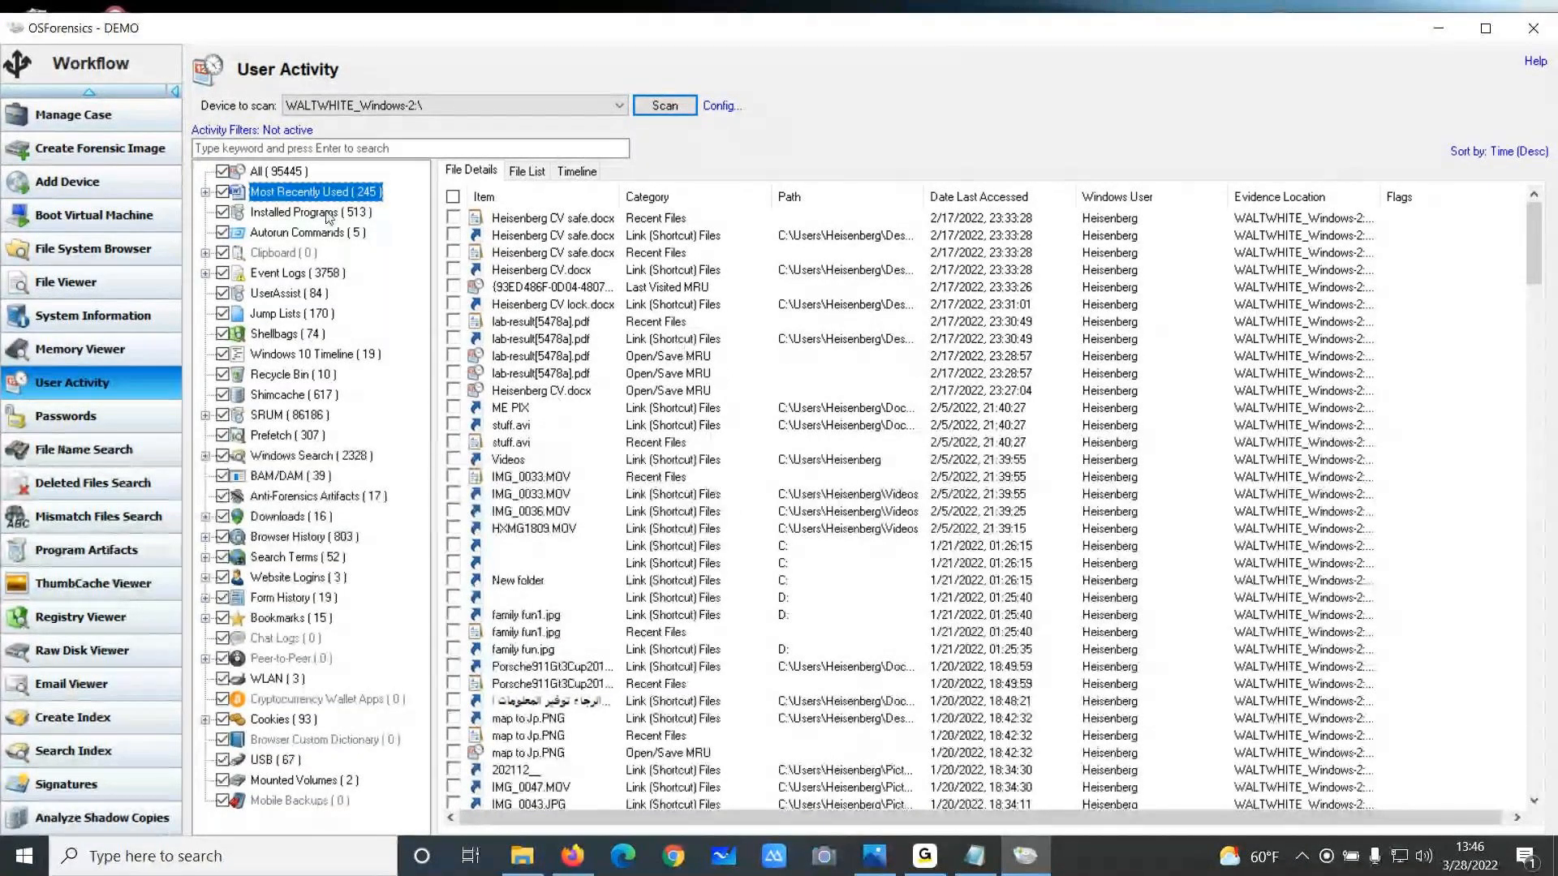
{"action": "left_click", "coordinate": [206, 193]}
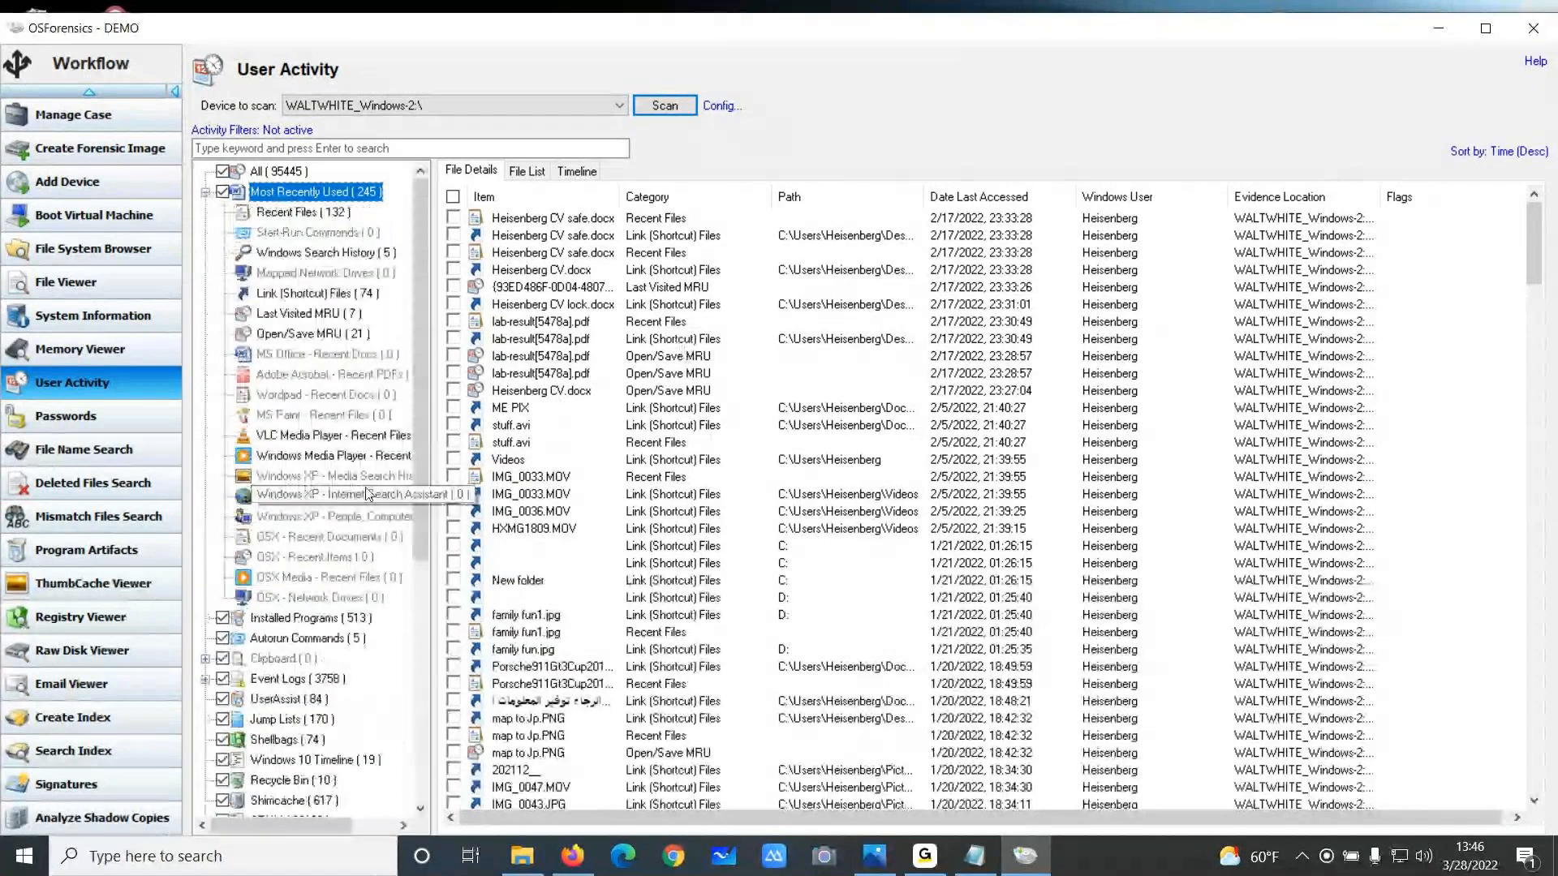
{"action": "left_click", "coordinate": [302, 212]}
{"action": "left_click_drag", "start_coordinate": [1224, 196], "coordinate": [1494, 192]}
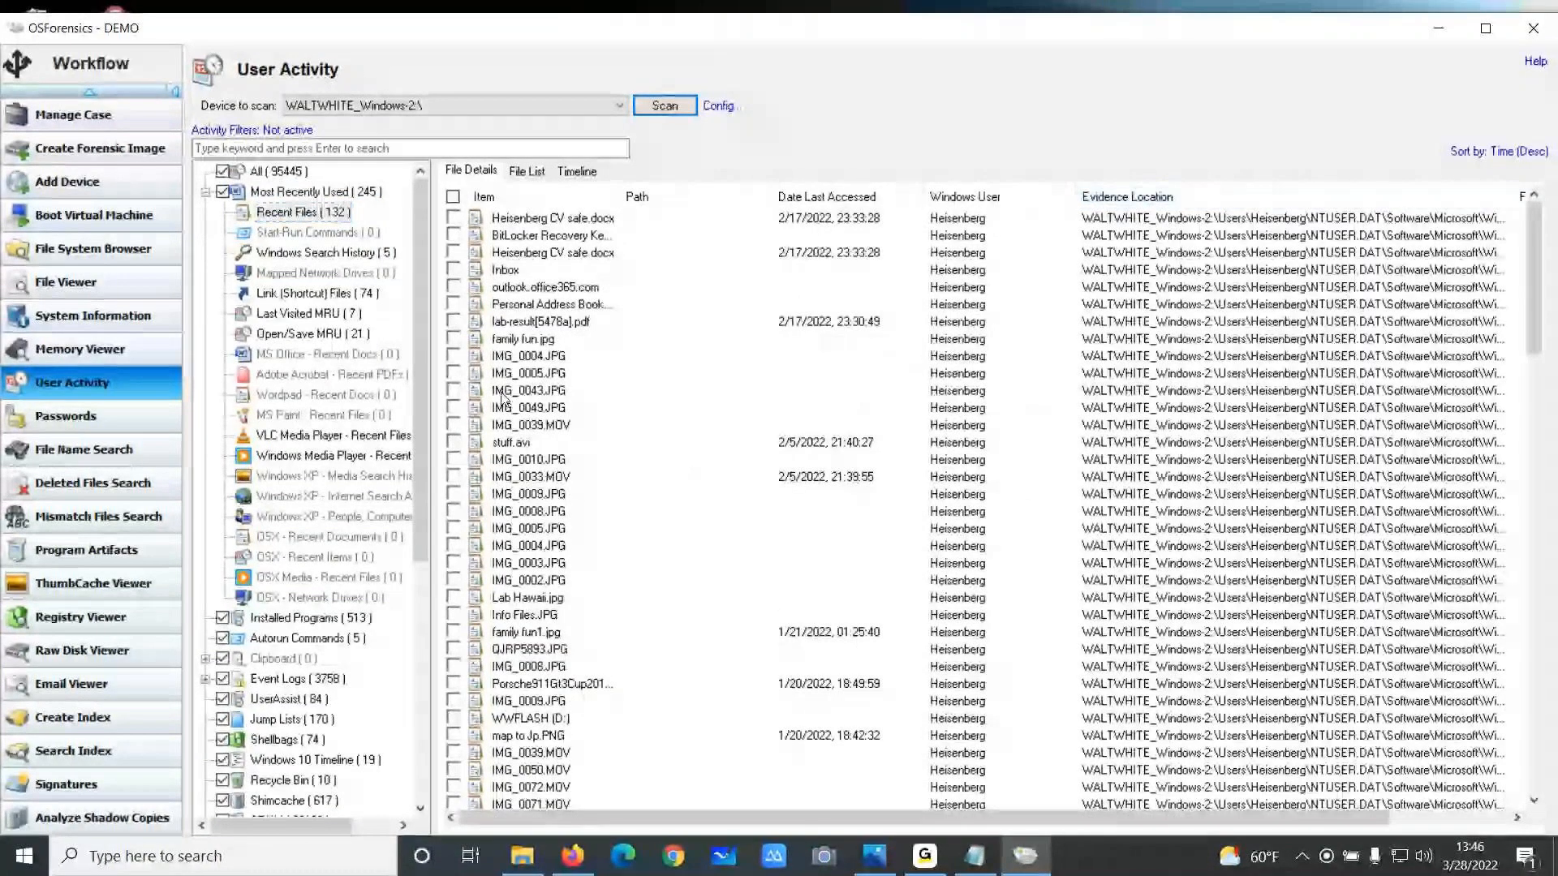
Examine the Link (Shortcut) Files entries, scrolling across their drive, size and timestamp columns
{"action": "left_click", "coordinate": [317, 295]}
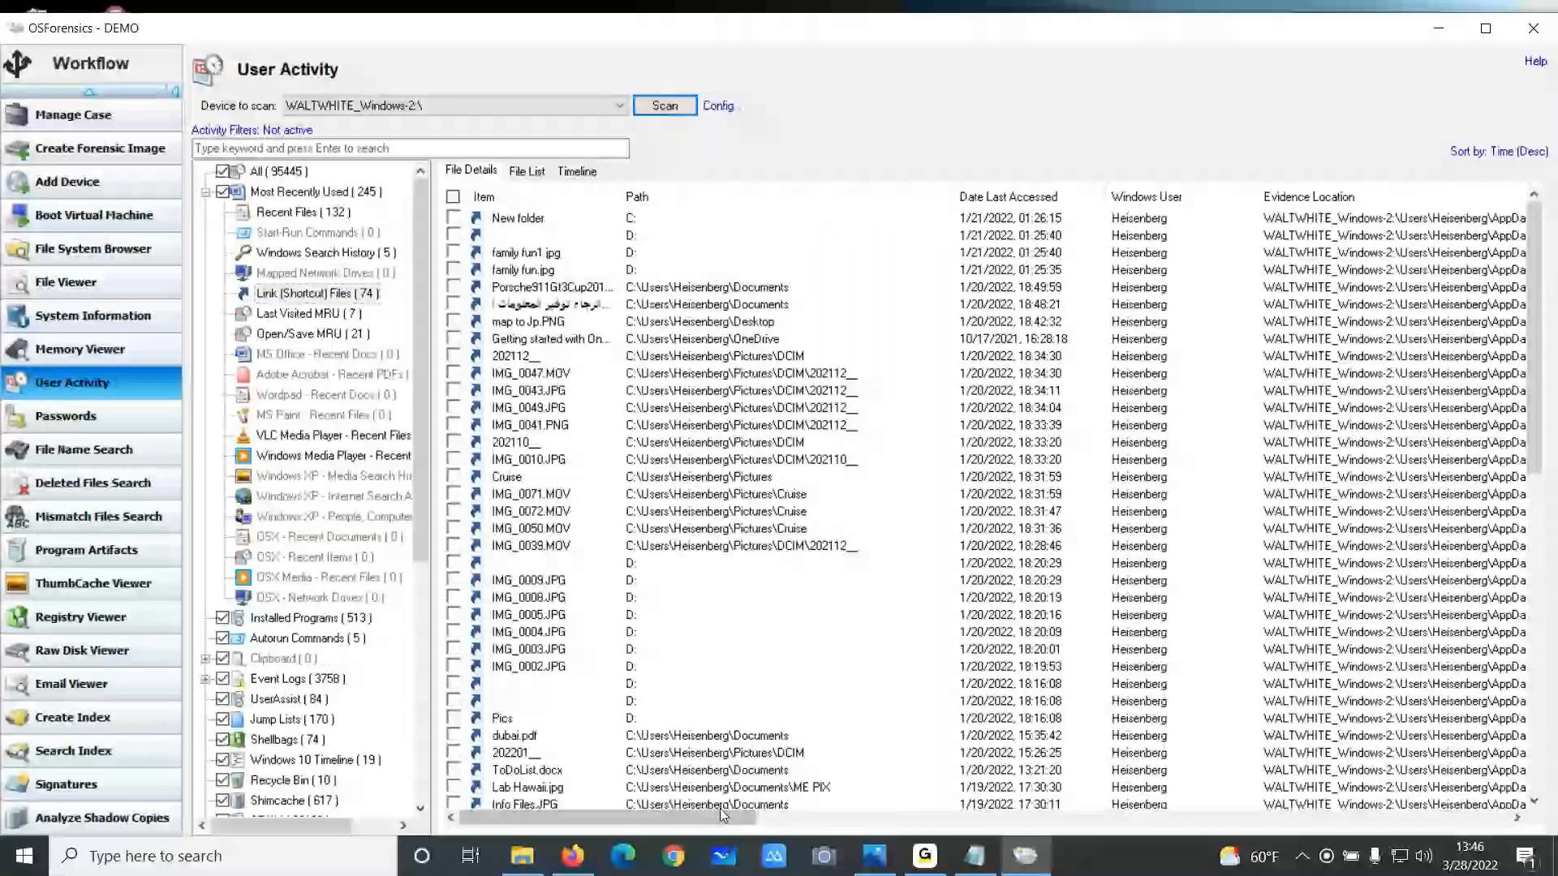
{"action": "left_click_drag", "start_coordinate": [719, 816], "coordinate": [1006, 817]}
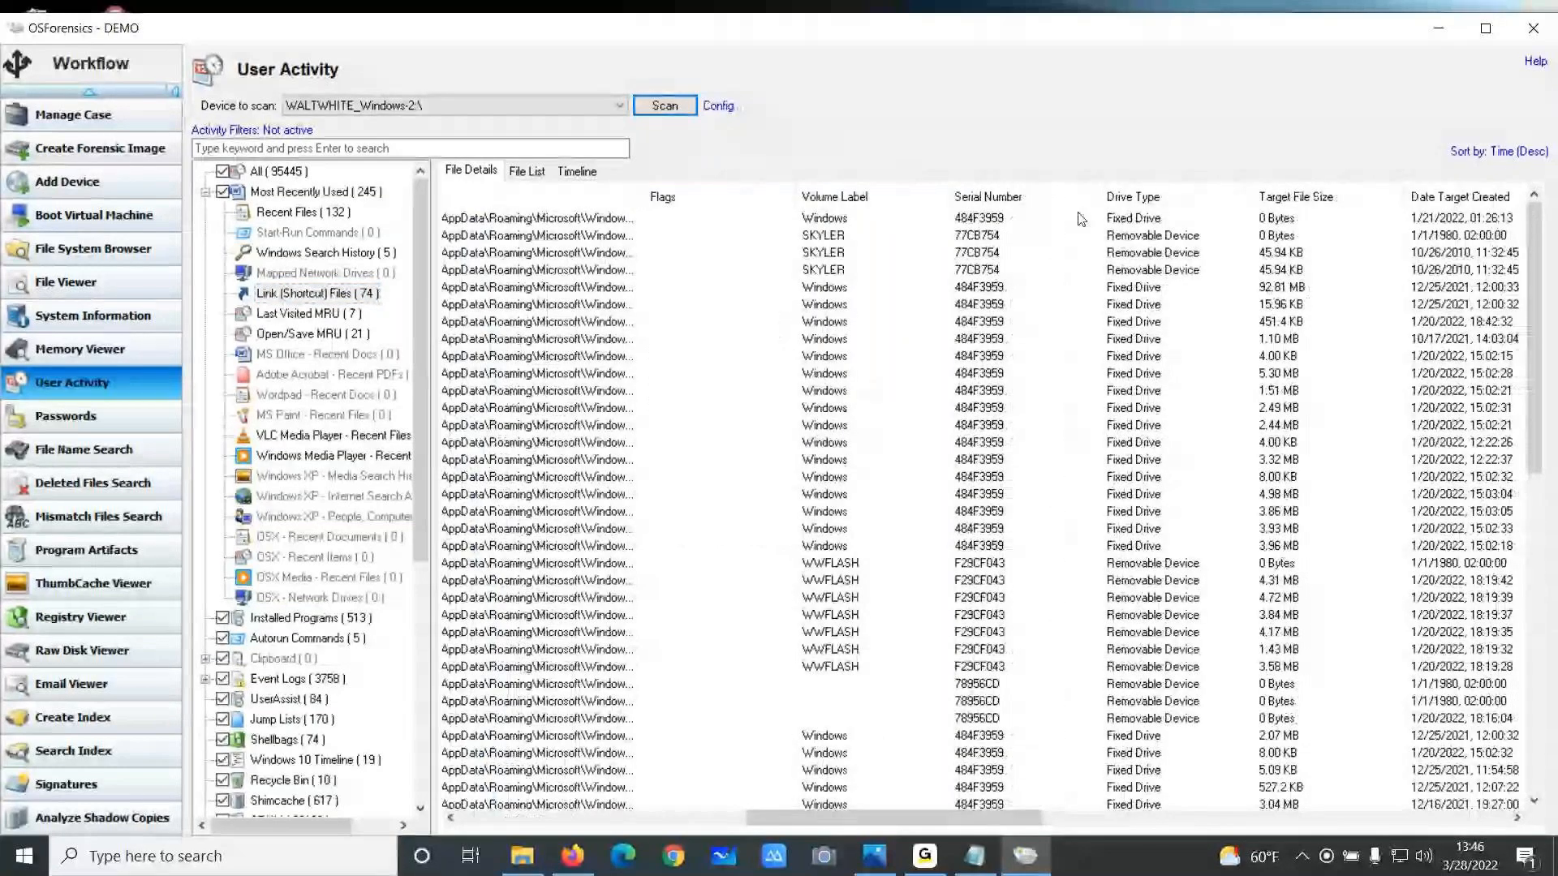
{"action": "left_click_drag", "start_coordinate": [1032, 820], "coordinate": [1034, 819]}
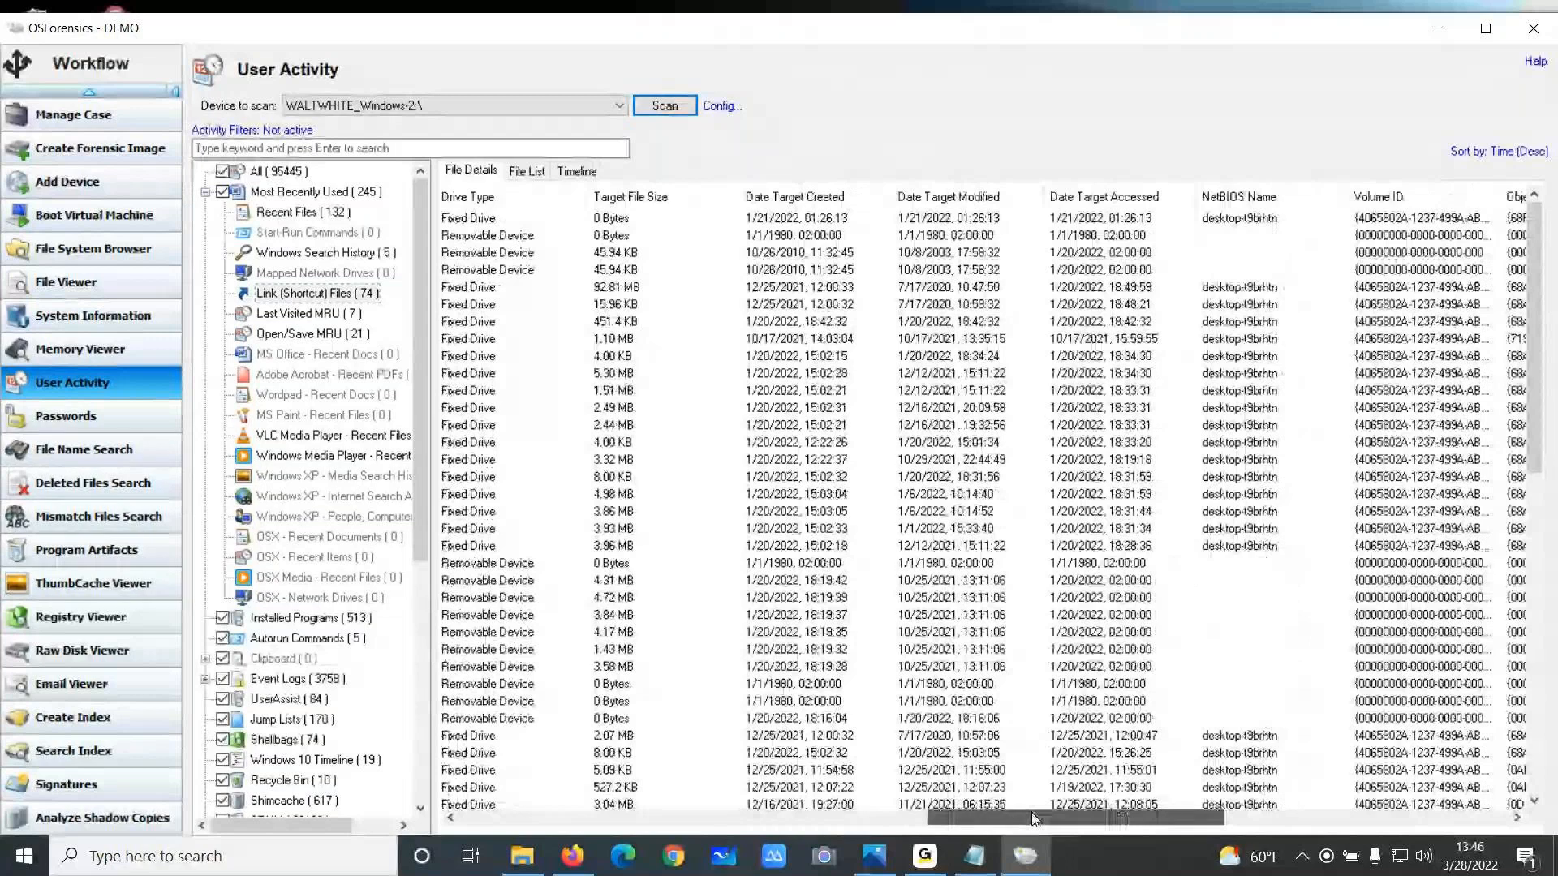
{"action": "left_click_drag", "start_coordinate": [1035, 819], "coordinate": [1035, 819]}
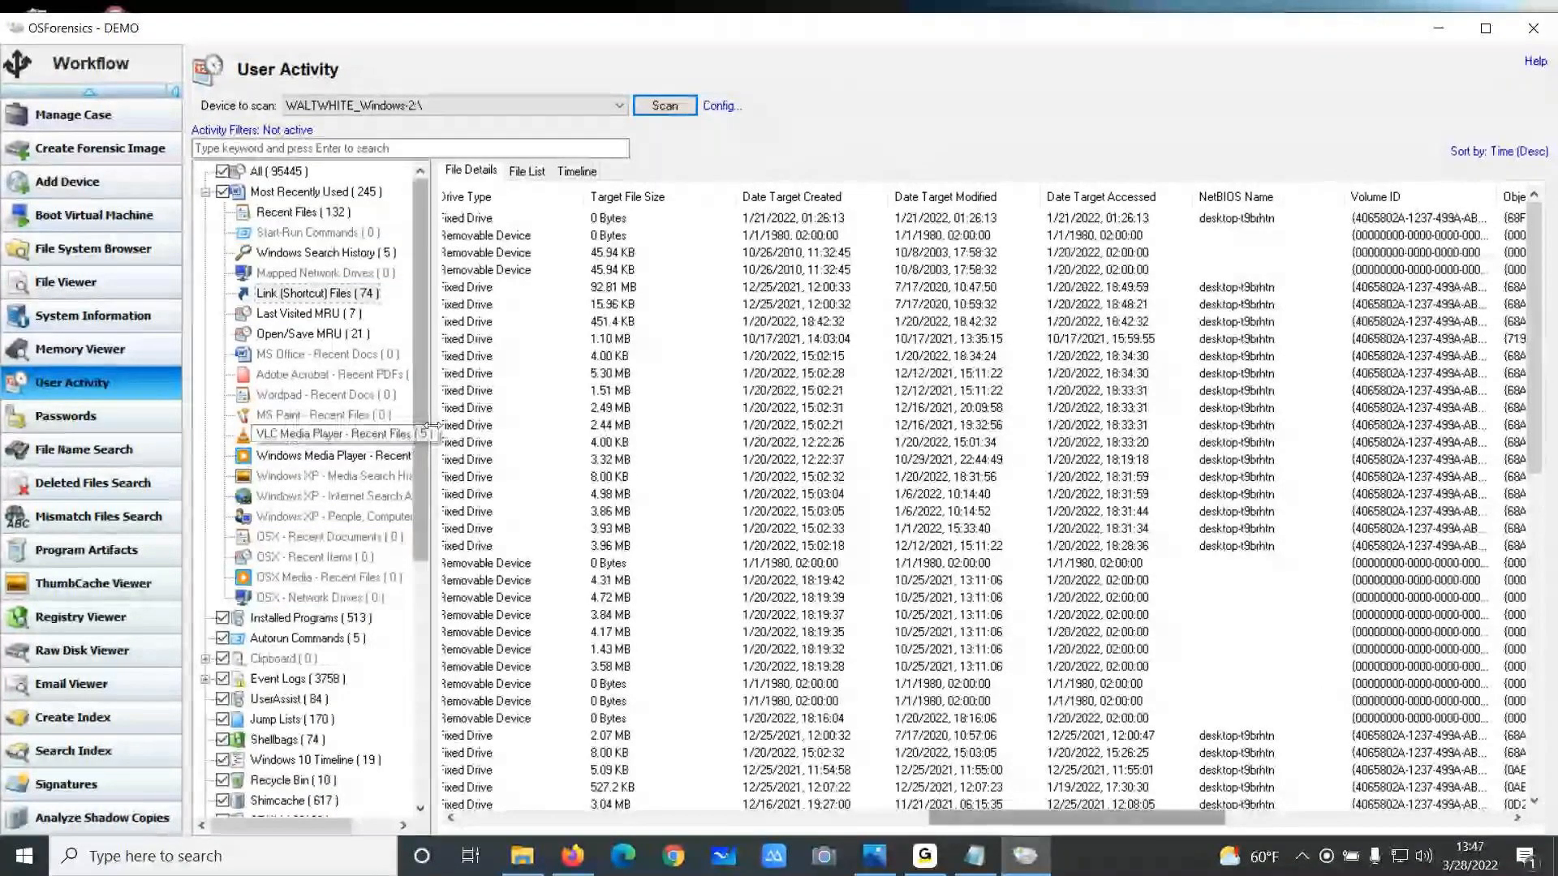
{"action": "left_click_drag", "start_coordinate": [431, 425], "coordinate": [505, 424]}
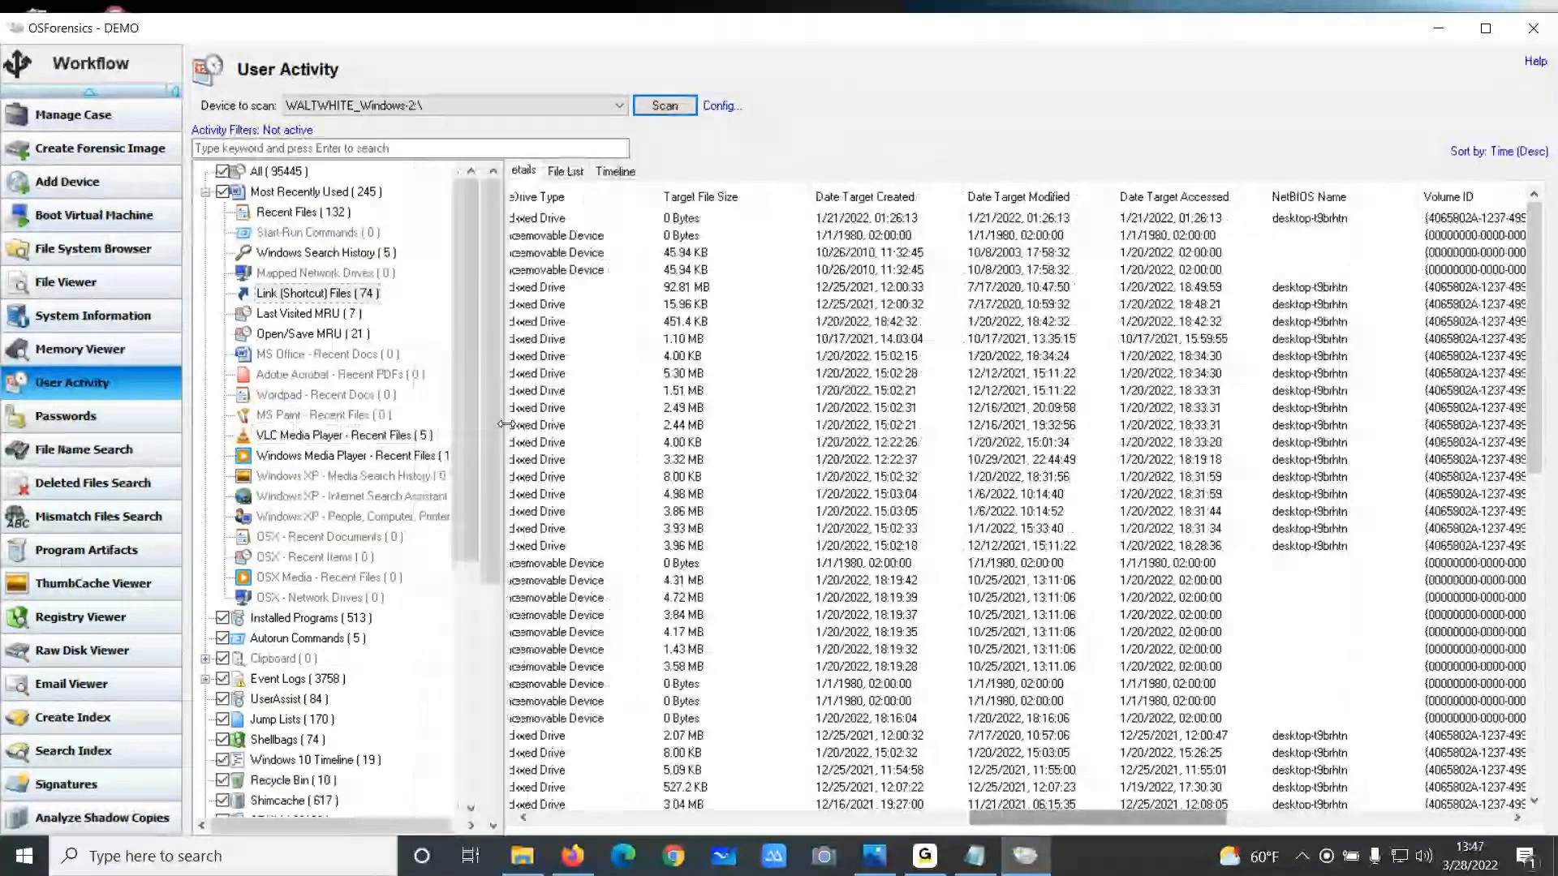
View the VLC Media Player recent files and the Jump Lists entries
{"action": "left_click", "coordinate": [406, 436]}
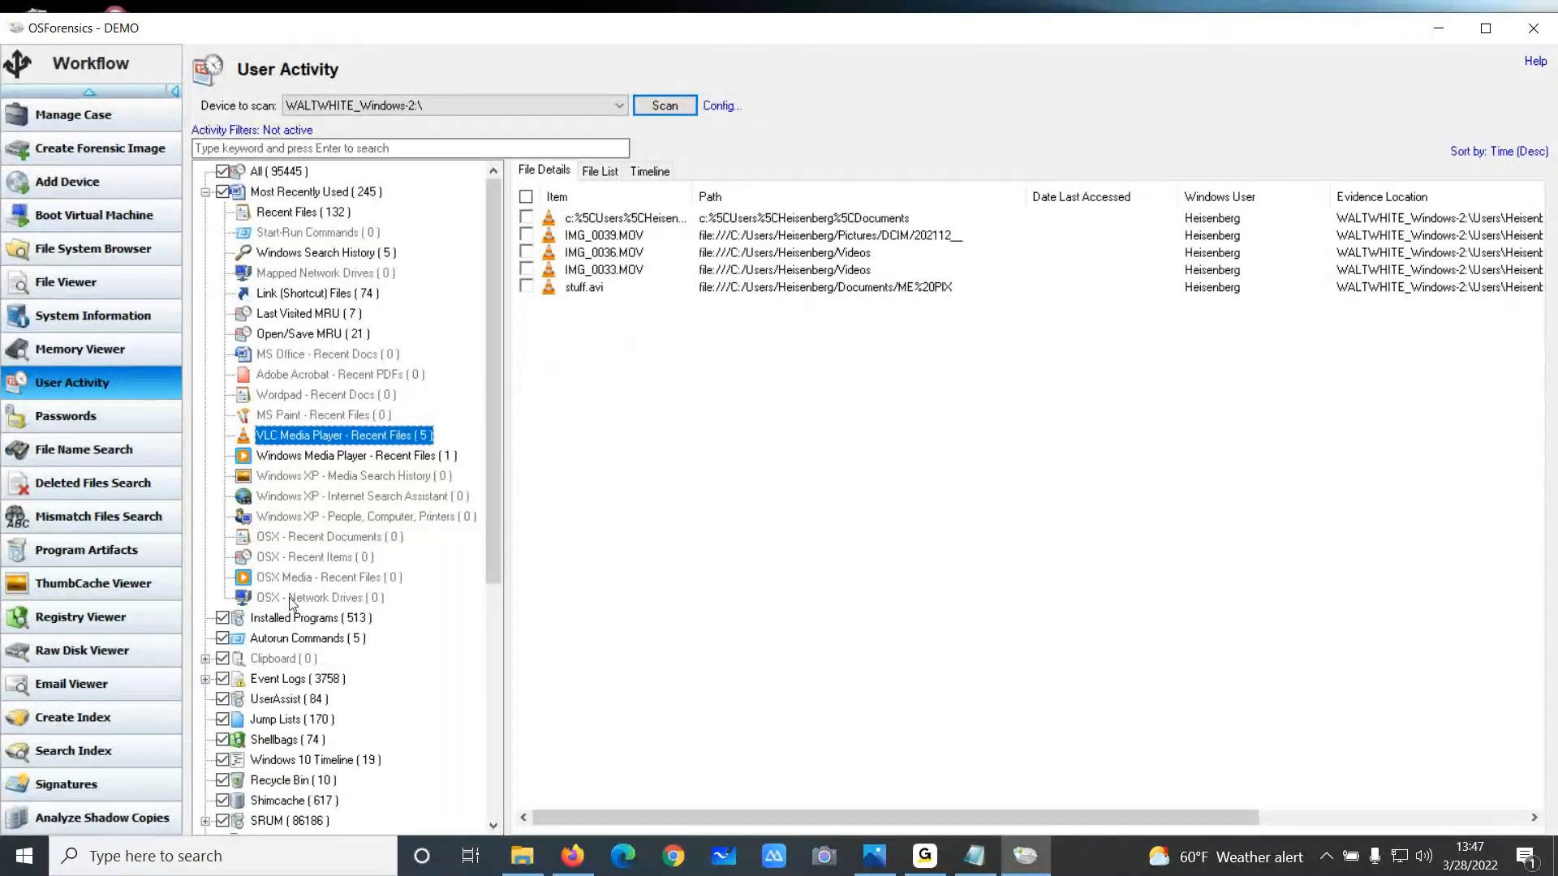
{"action": "scroll", "coordinate": [289, 571], "scroll_direction": "down", "scroll_amount": 2}
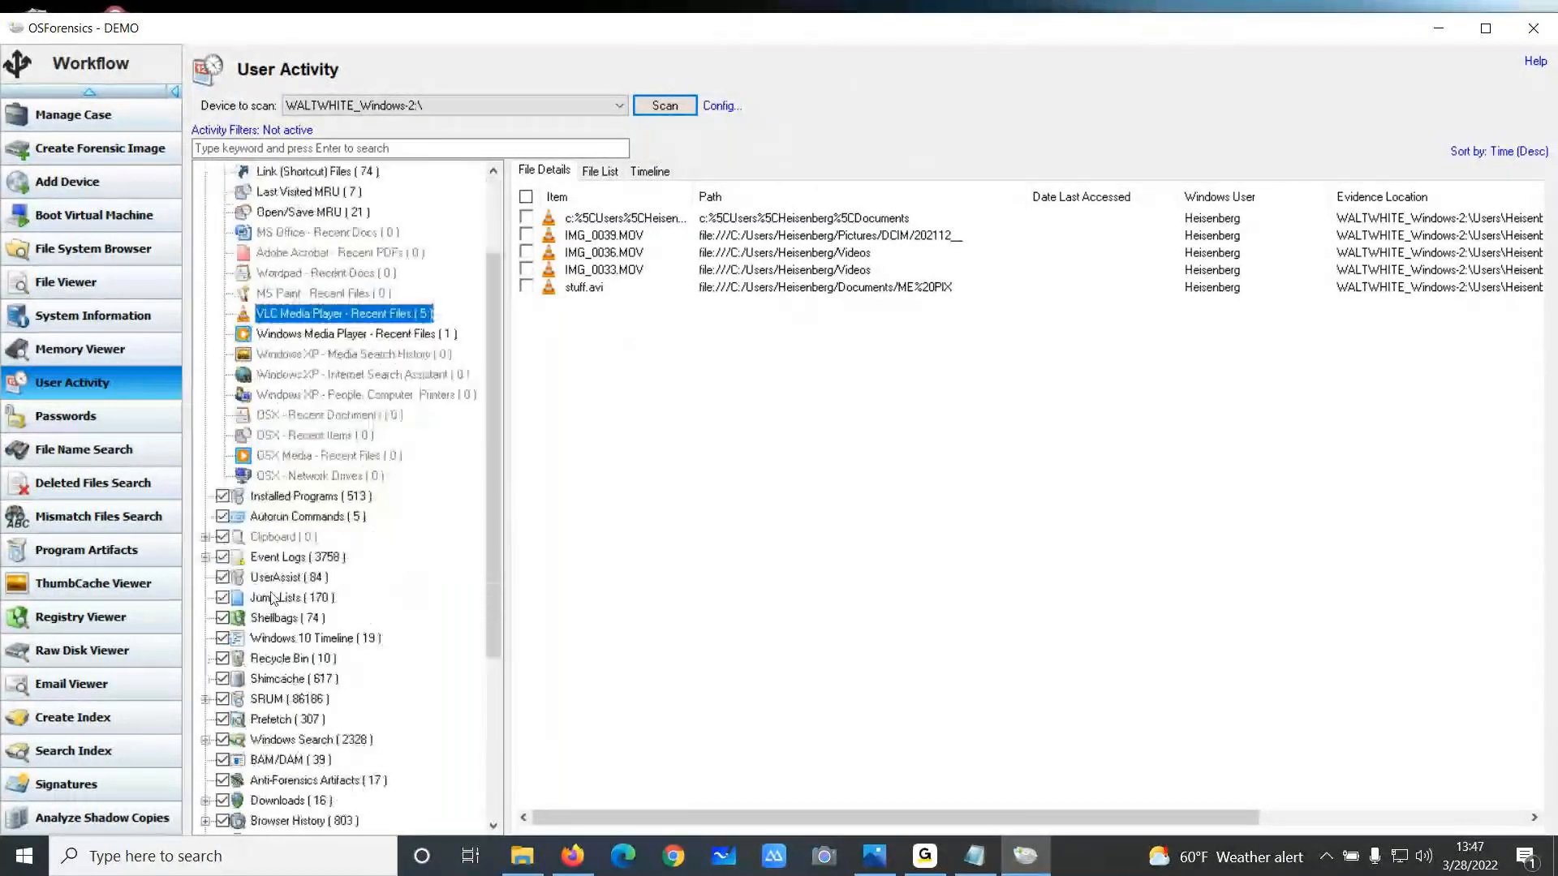
{"action": "left_click", "coordinate": [272, 597]}
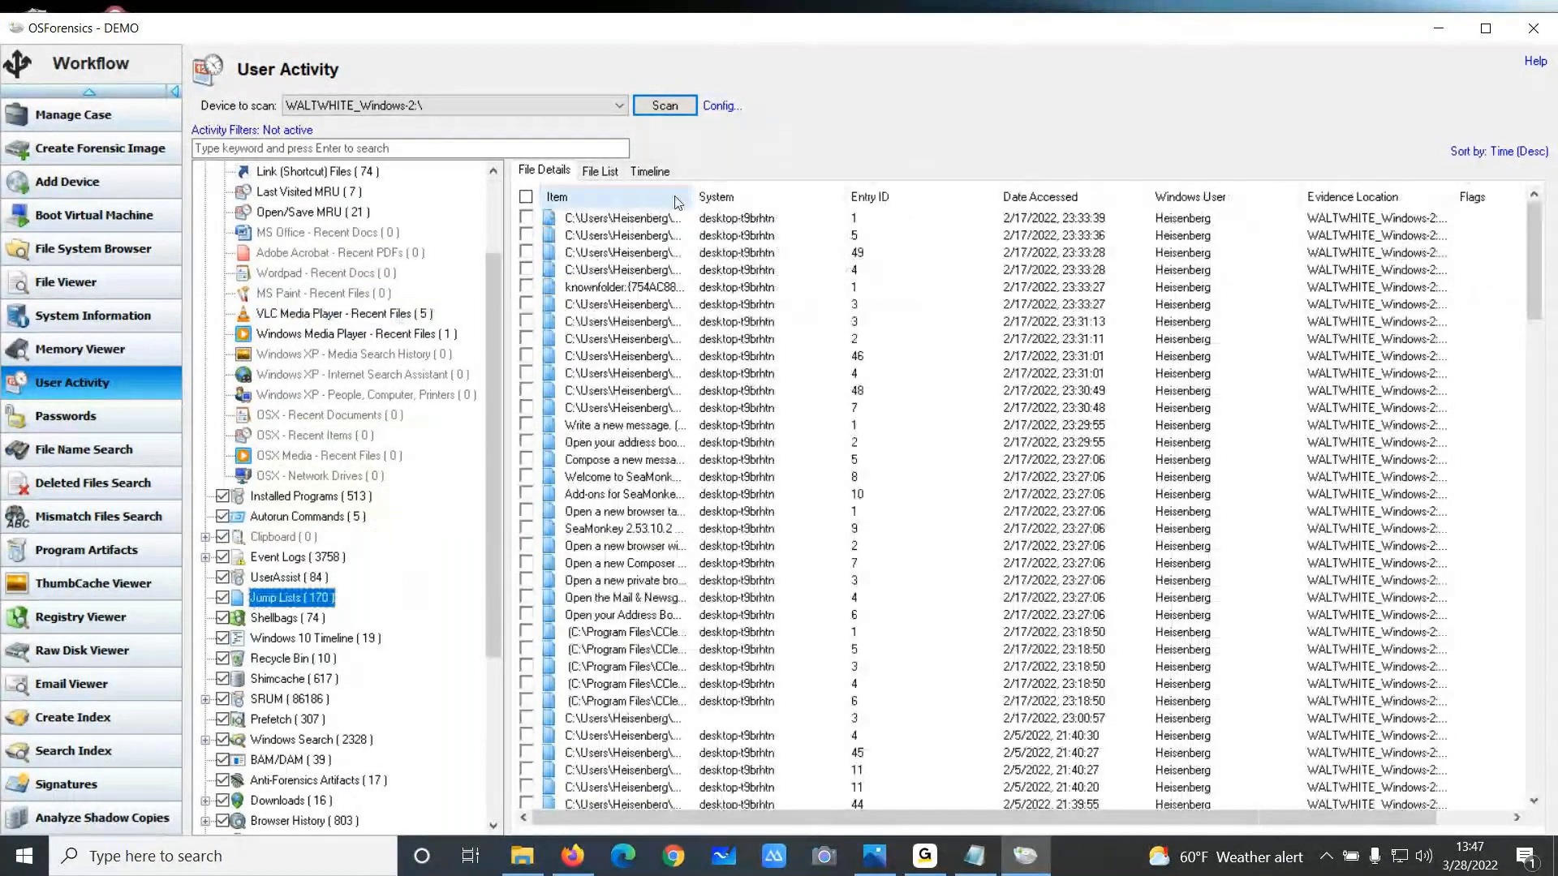
{"action": "left_click_drag", "start_coordinate": [691, 197], "coordinate": [829, 189]}
Auto-fit the Jump Lists item column to show the full file paths
{"action": "right_click", "coordinate": [573, 856]}
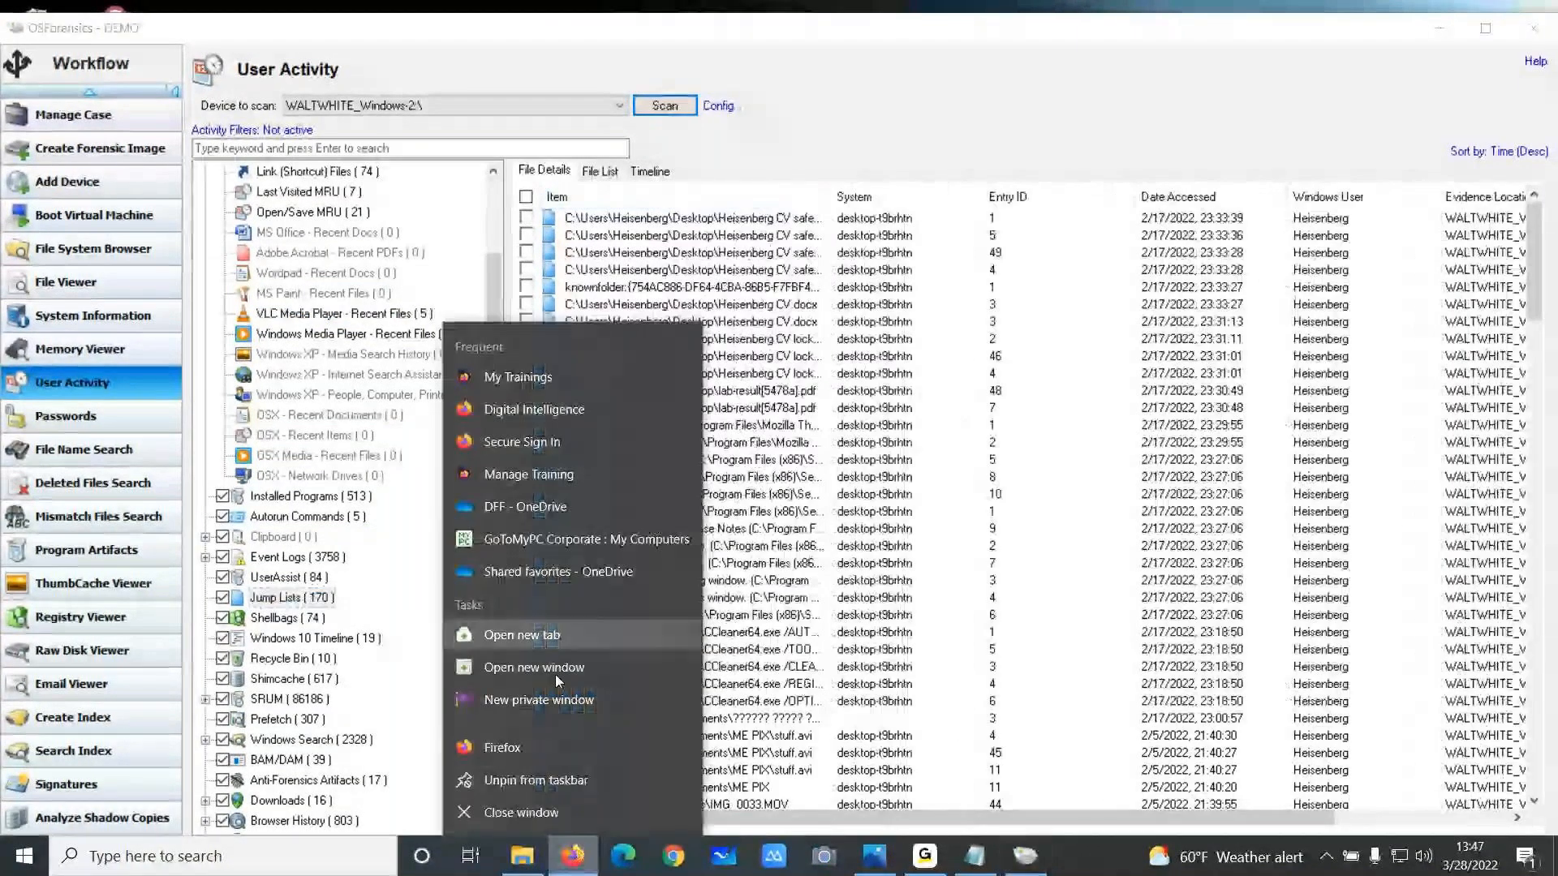
{"action": "left_click", "coordinate": [565, 780]}
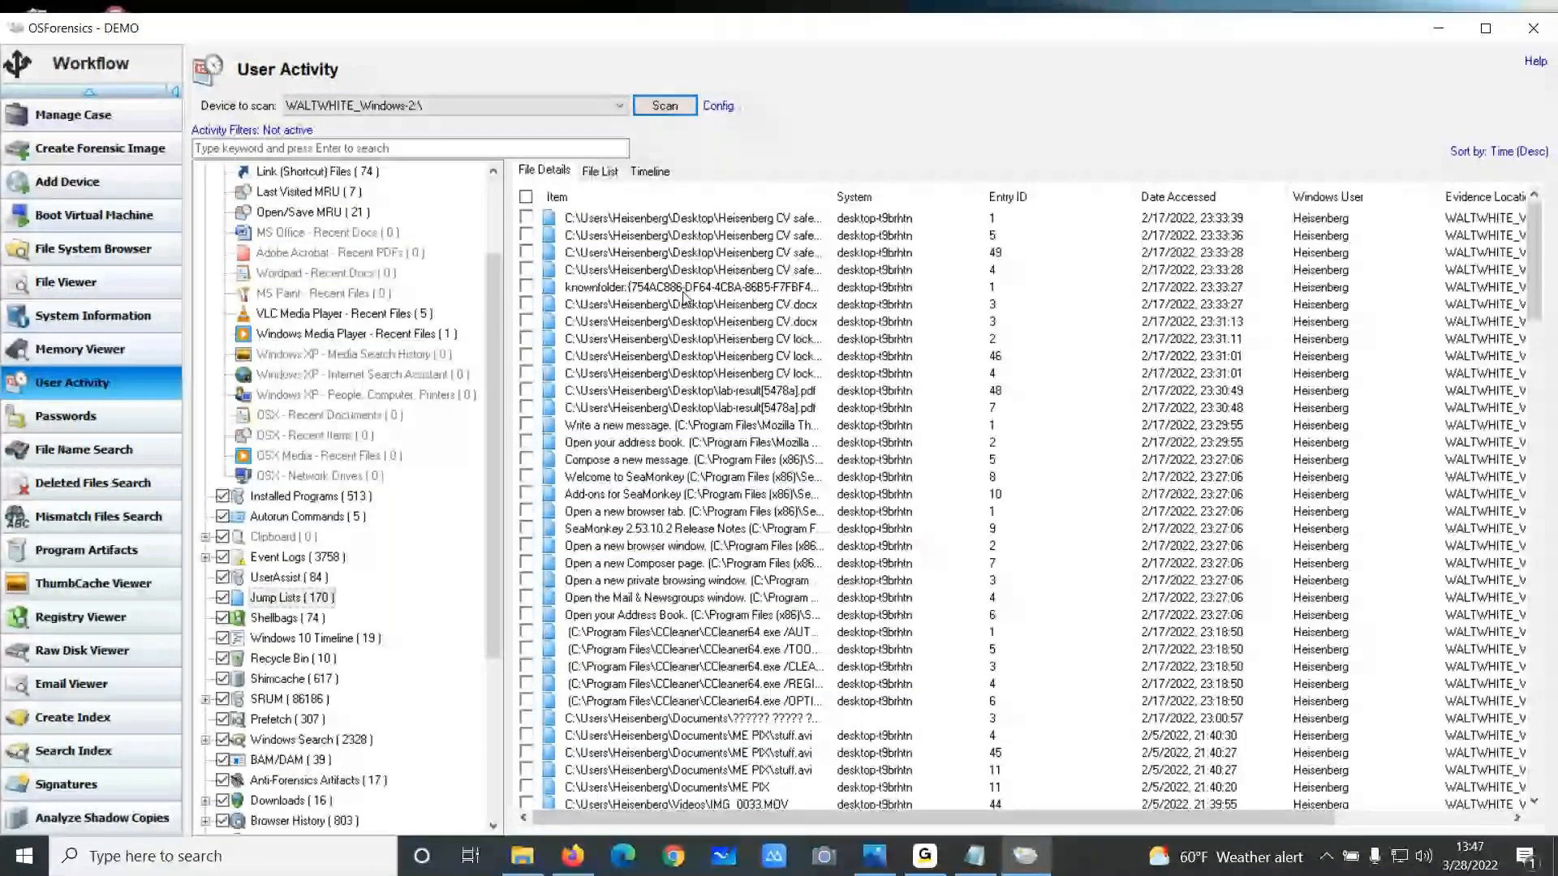
{"action": "double_click", "coordinate": [835, 197]}
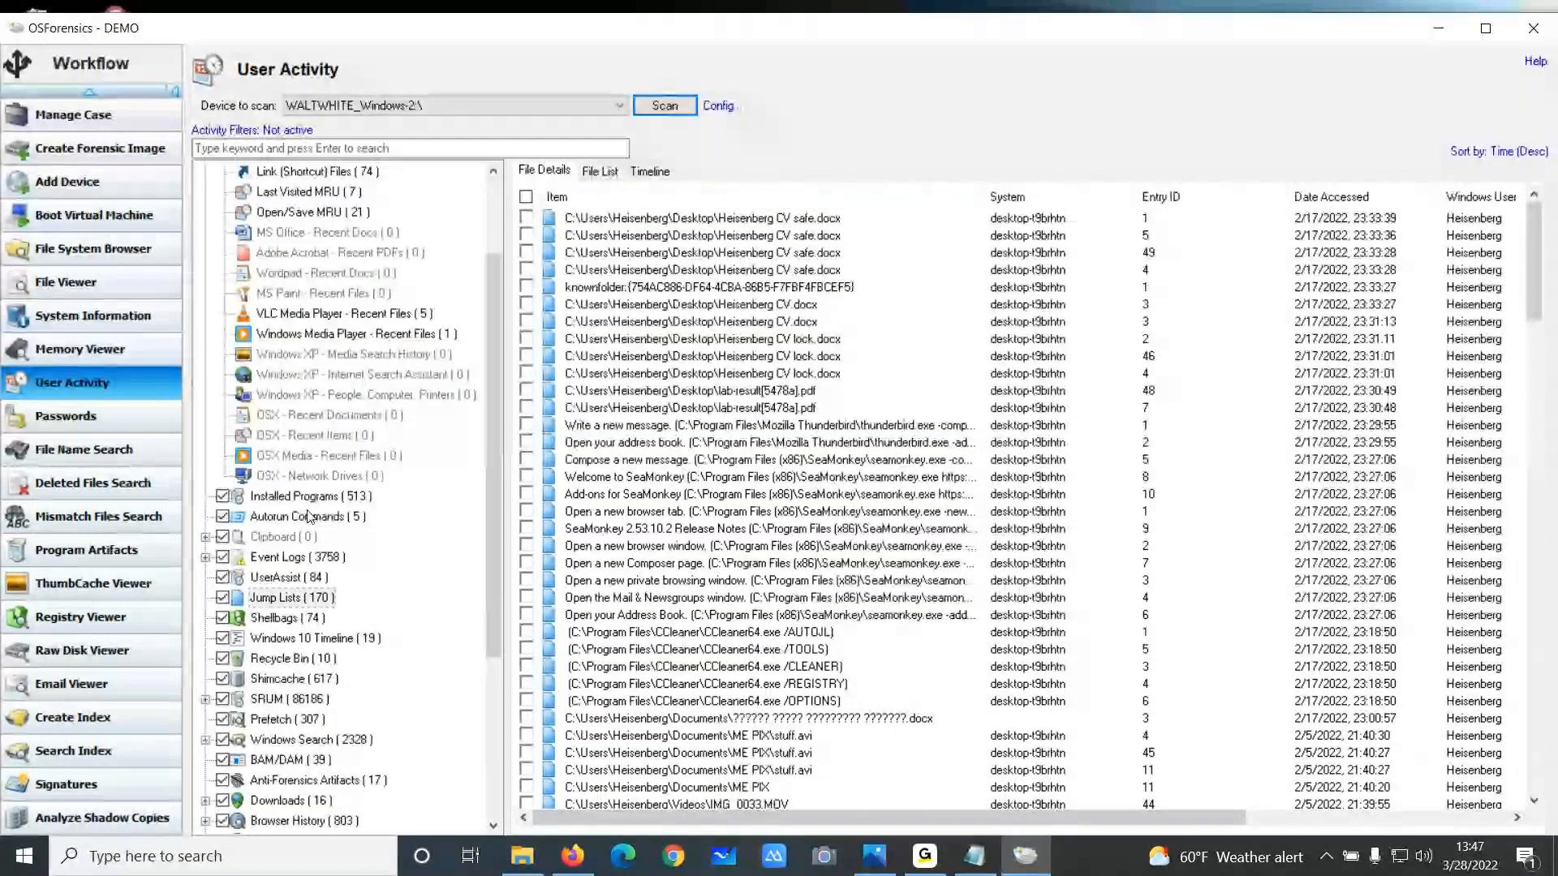
Review the Installed Programs, Shimcache and Prefetch artifact entries
{"action": "scroll", "coordinate": [310, 516], "scroll_direction": "down", "scroll_amount": 1}
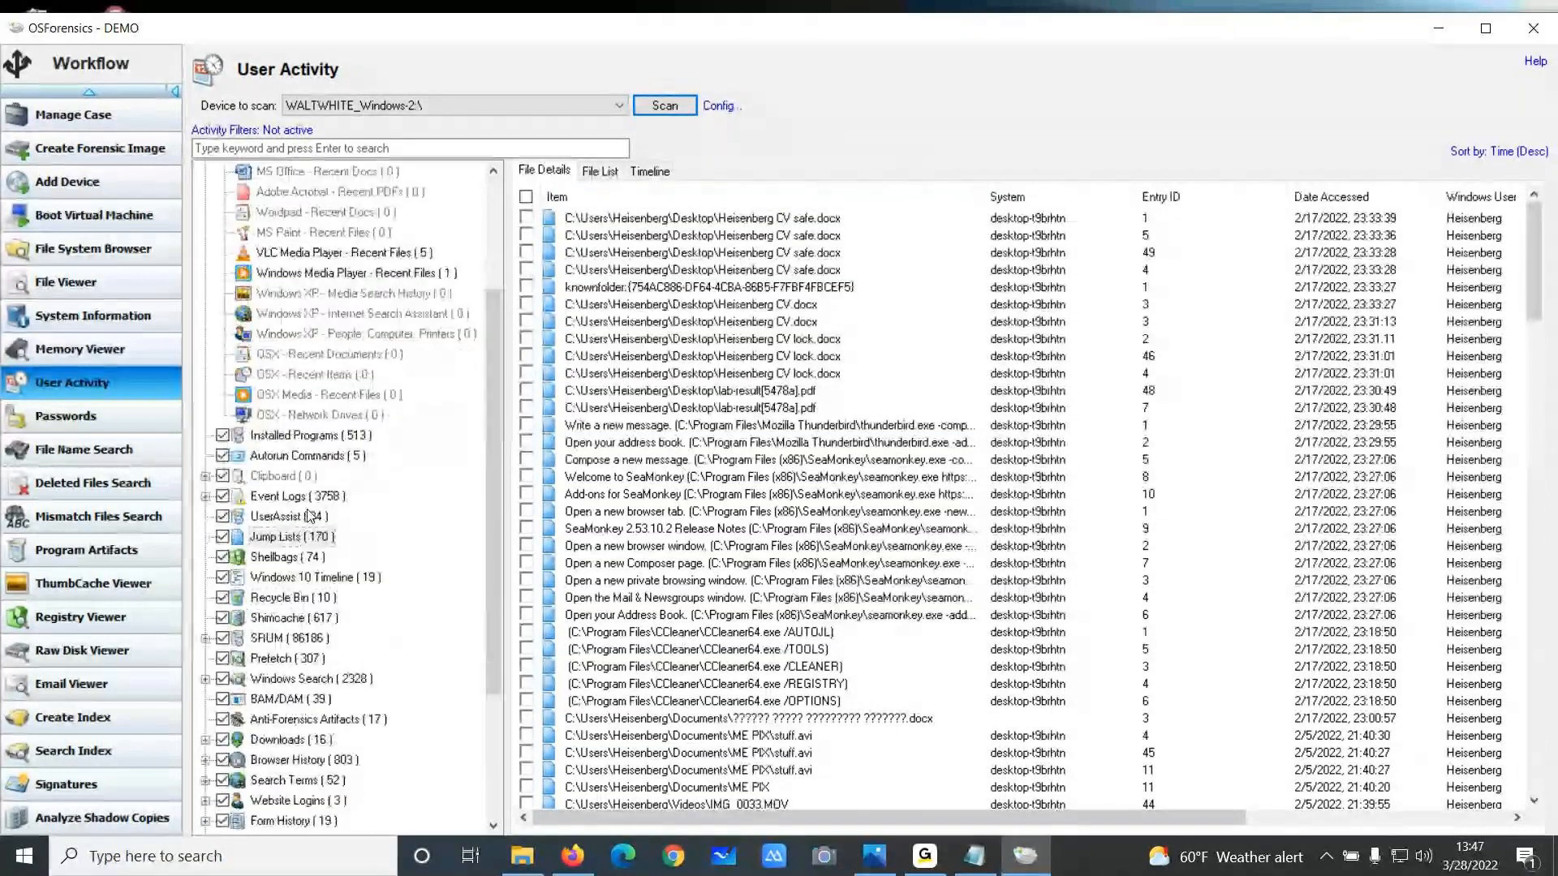
{"action": "left_click", "coordinate": [294, 435]}
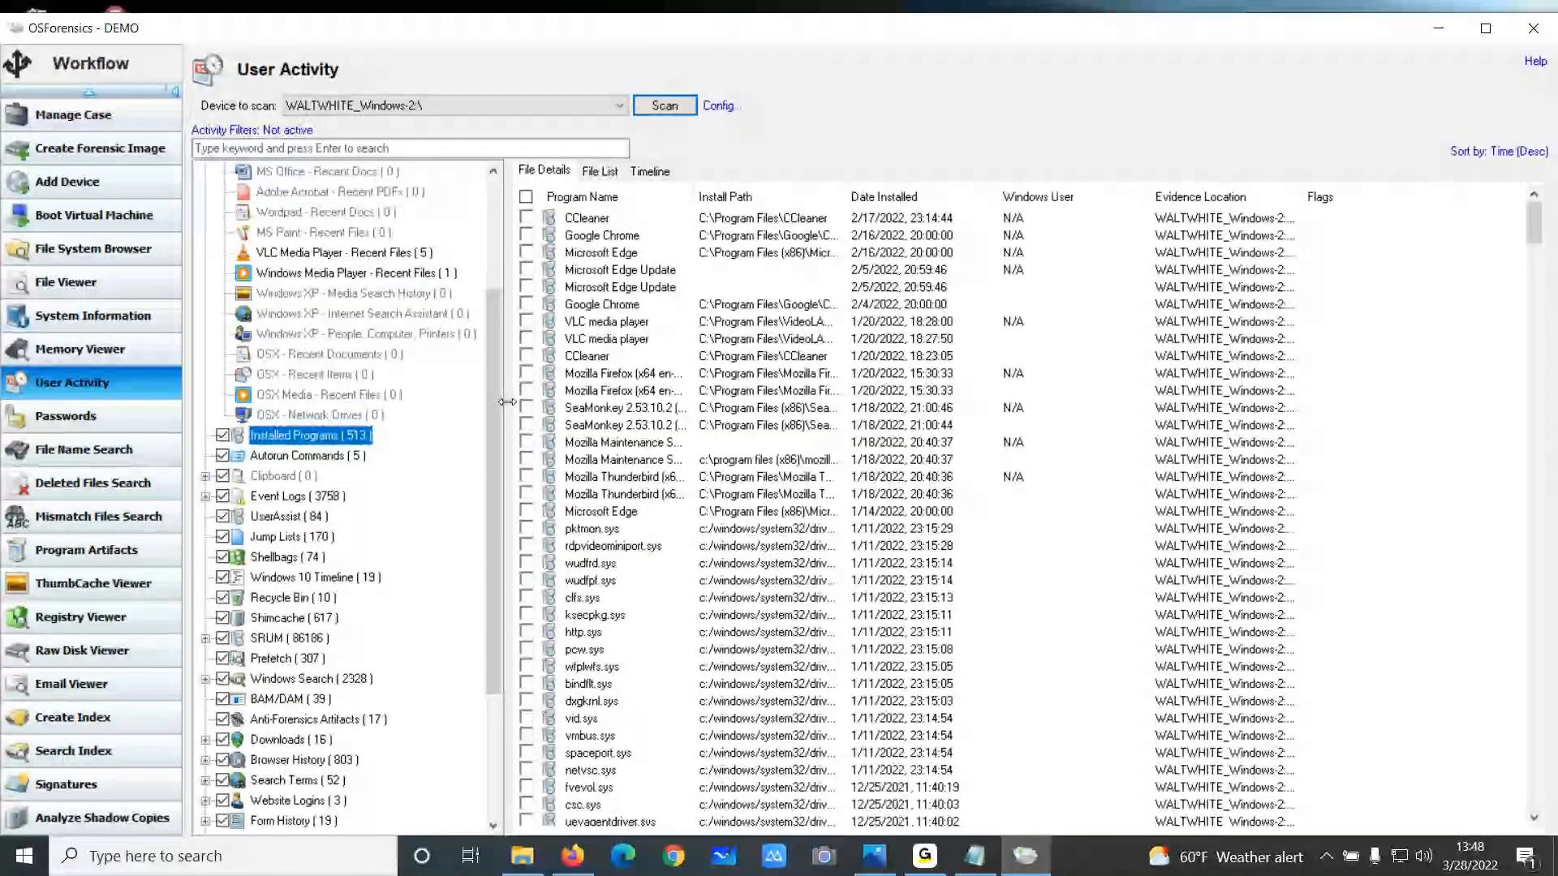
{"action": "left_click", "coordinate": [288, 619]}
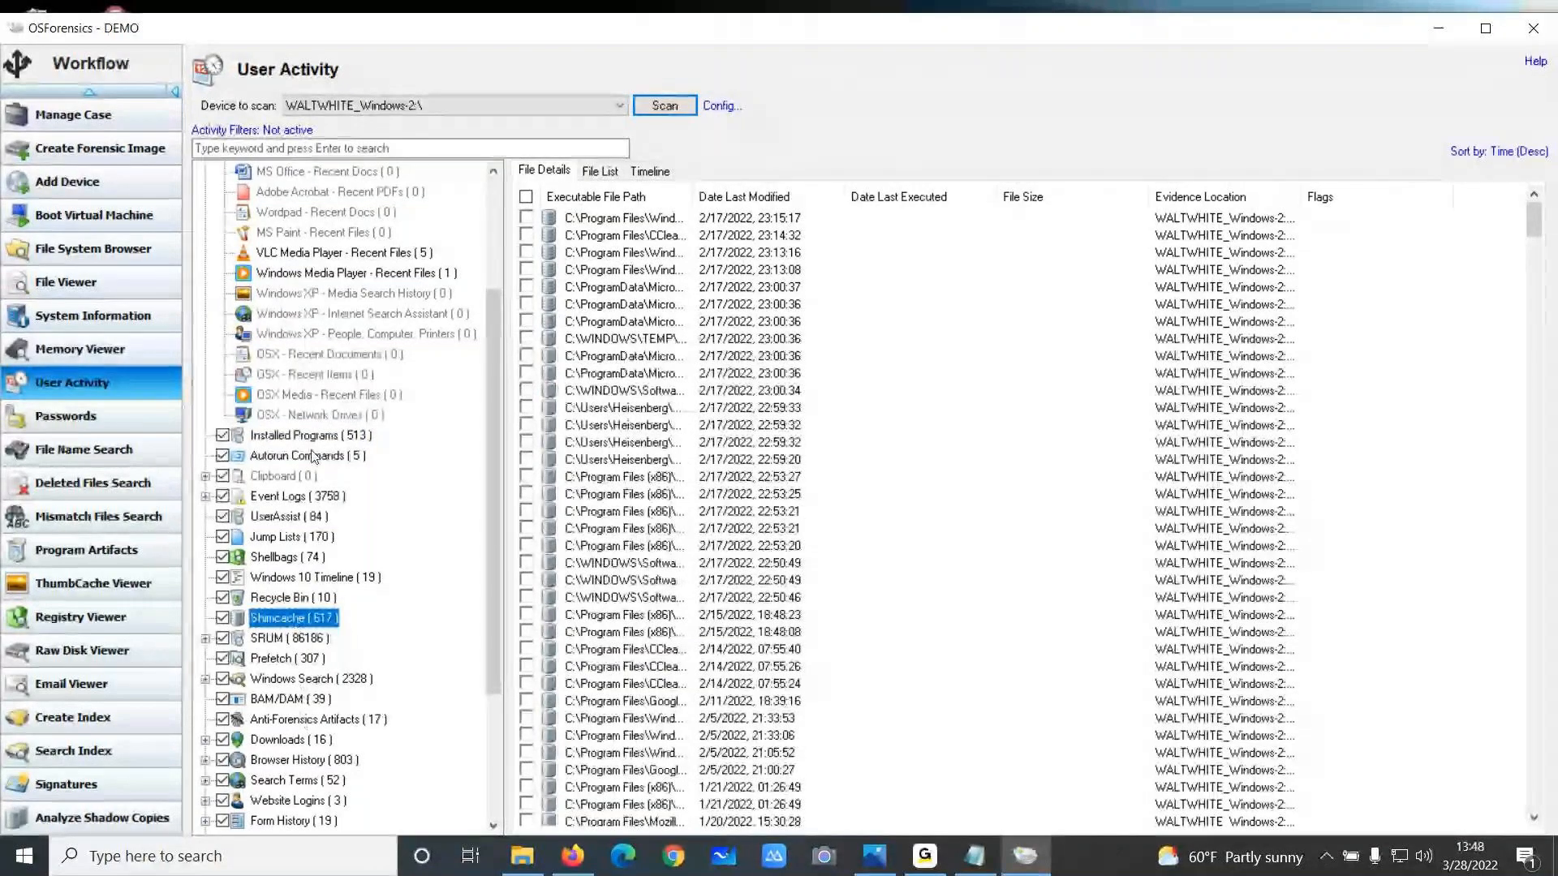
{"action": "left_click", "coordinate": [274, 659]}
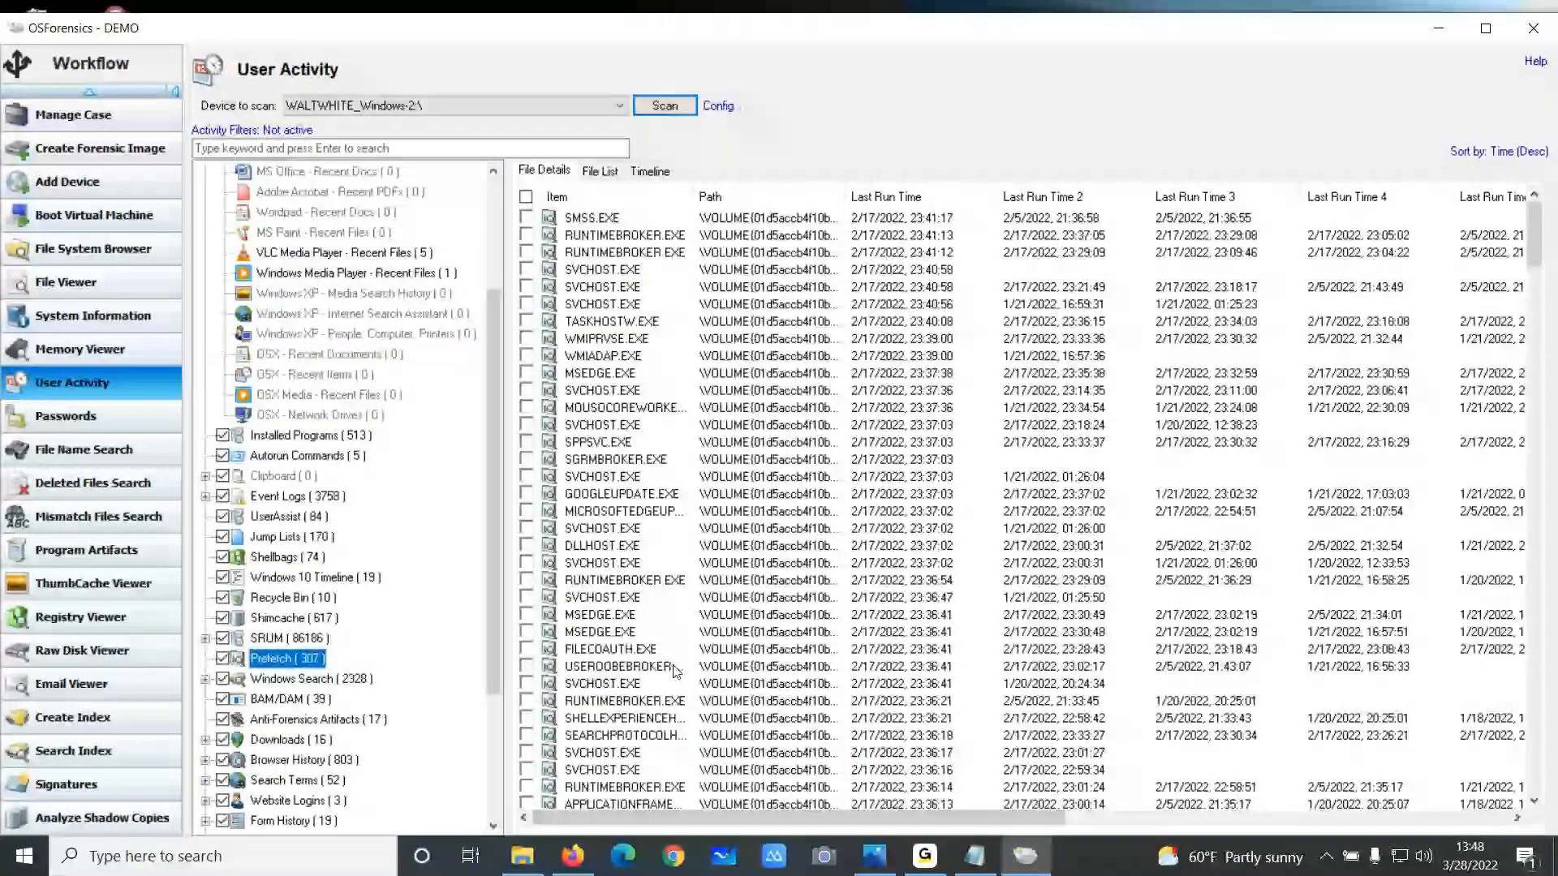
Open the Program Artifacts viewer and set its Prefetch scan device to WALTWHITE_Windows-2:\
{"action": "scroll", "coordinate": [680, 502], "scroll_direction": "down", "scroll_amount": 1}
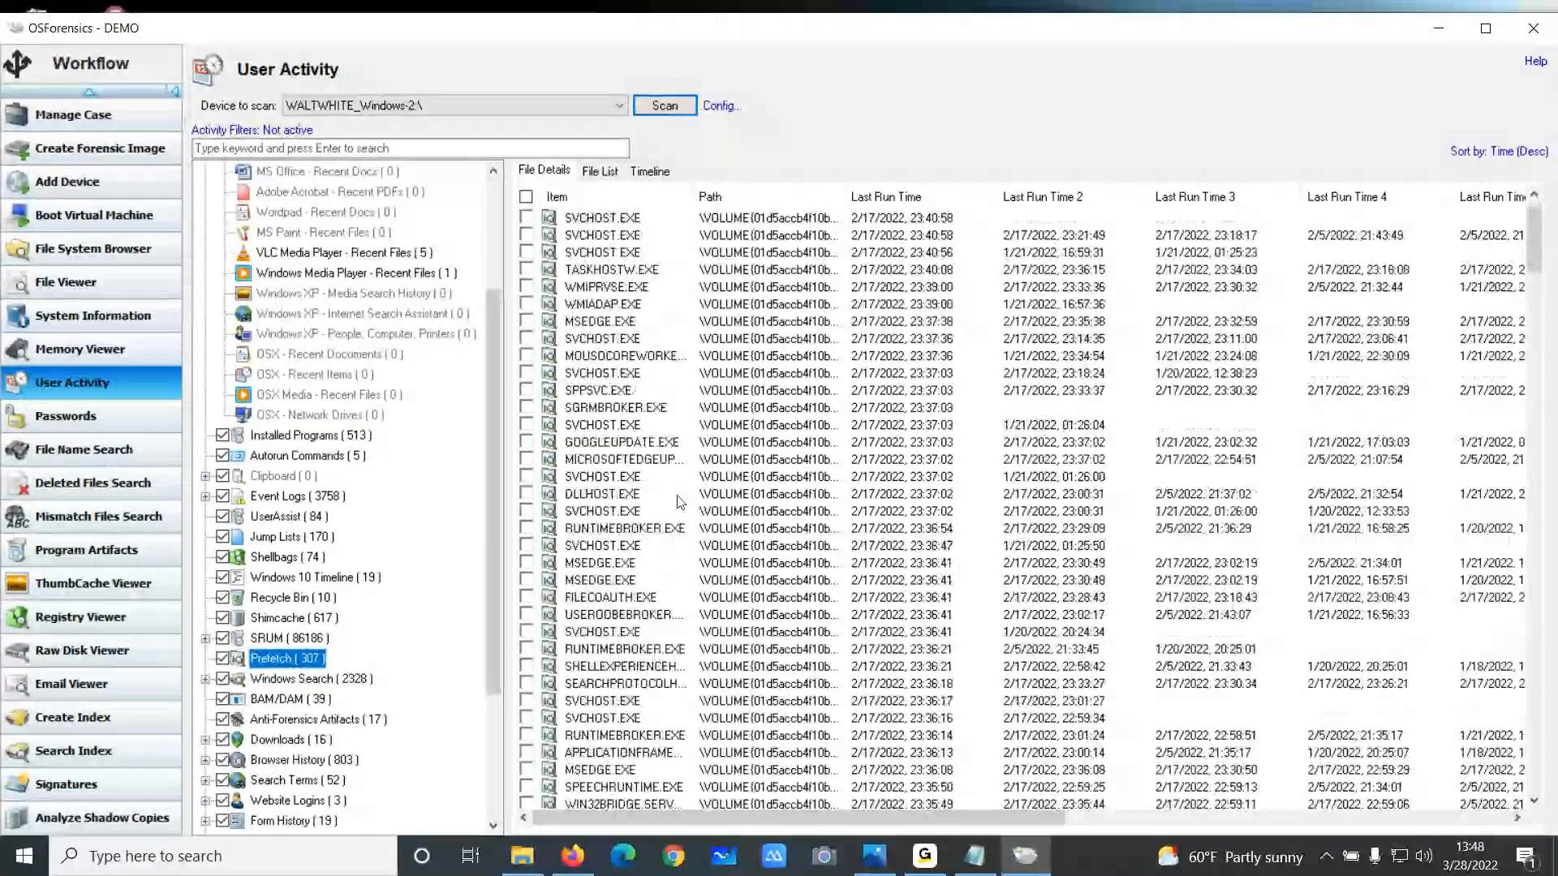
{"action": "scroll", "coordinate": [680, 501], "scroll_direction": "down", "scroll_amount": 1}
{"action": "scroll", "coordinate": [680, 501], "scroll_direction": "up", "scroll_amount": 2}
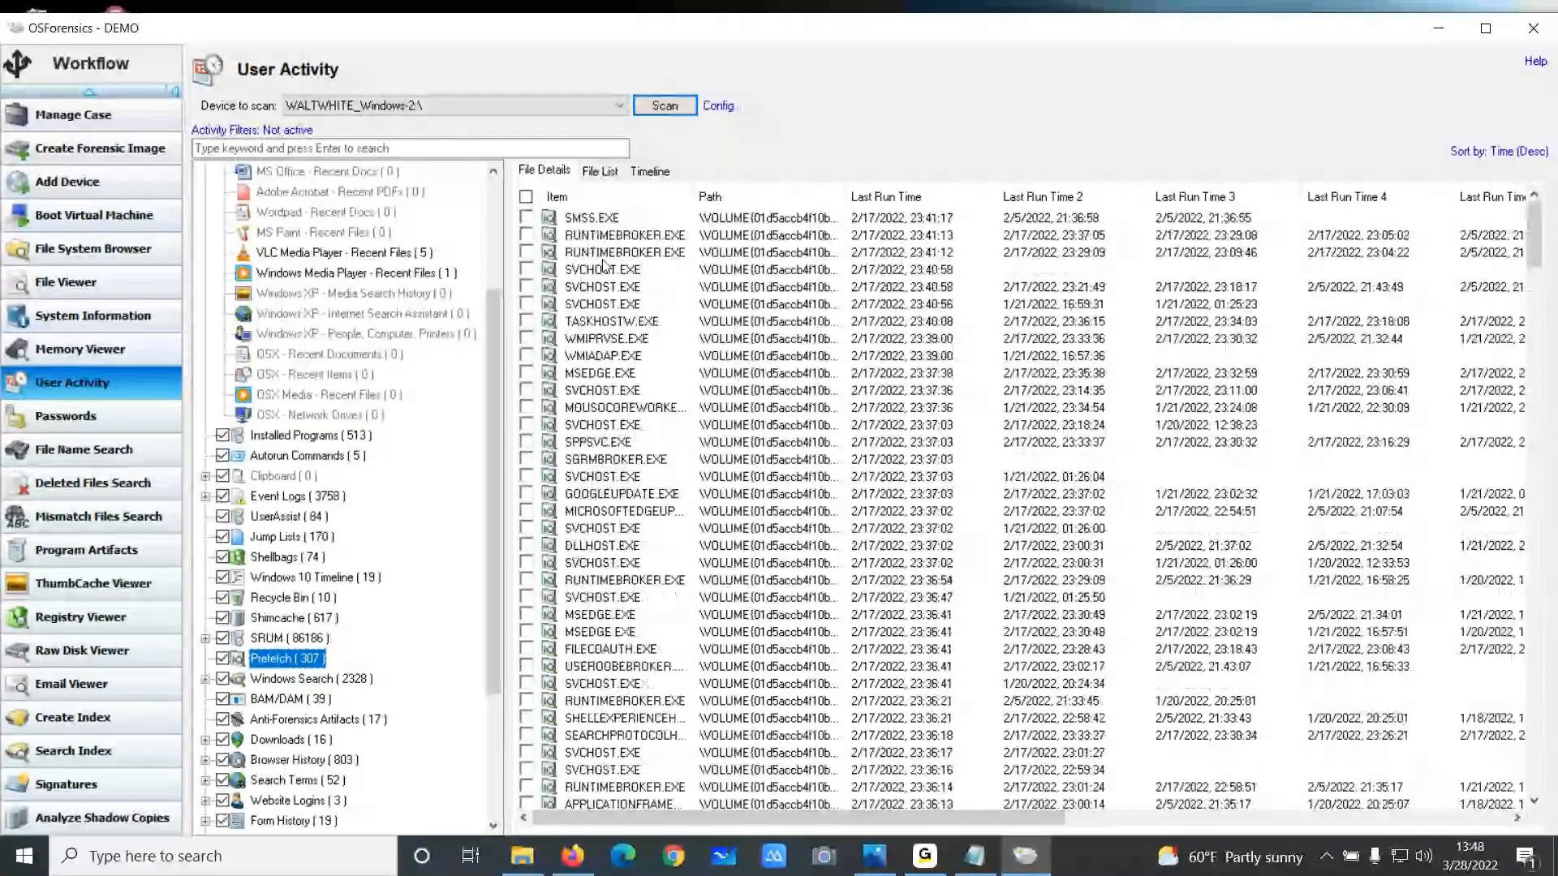
{"action": "left_click_drag", "start_coordinate": [751, 824], "coordinate": [621, 256]}
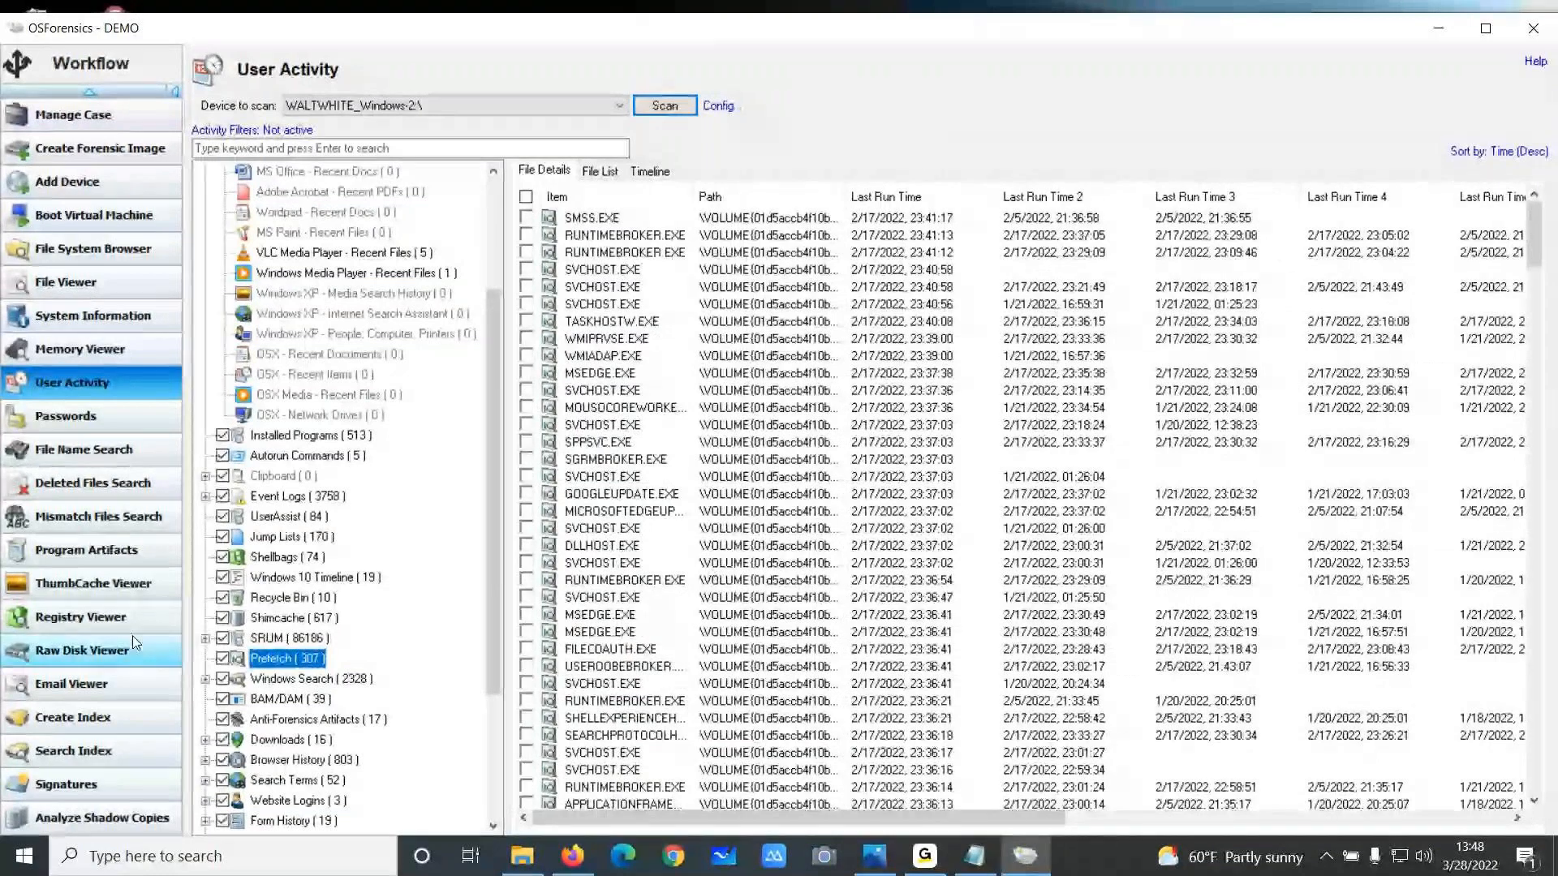
{"action": "left_click", "coordinate": [103, 557]}
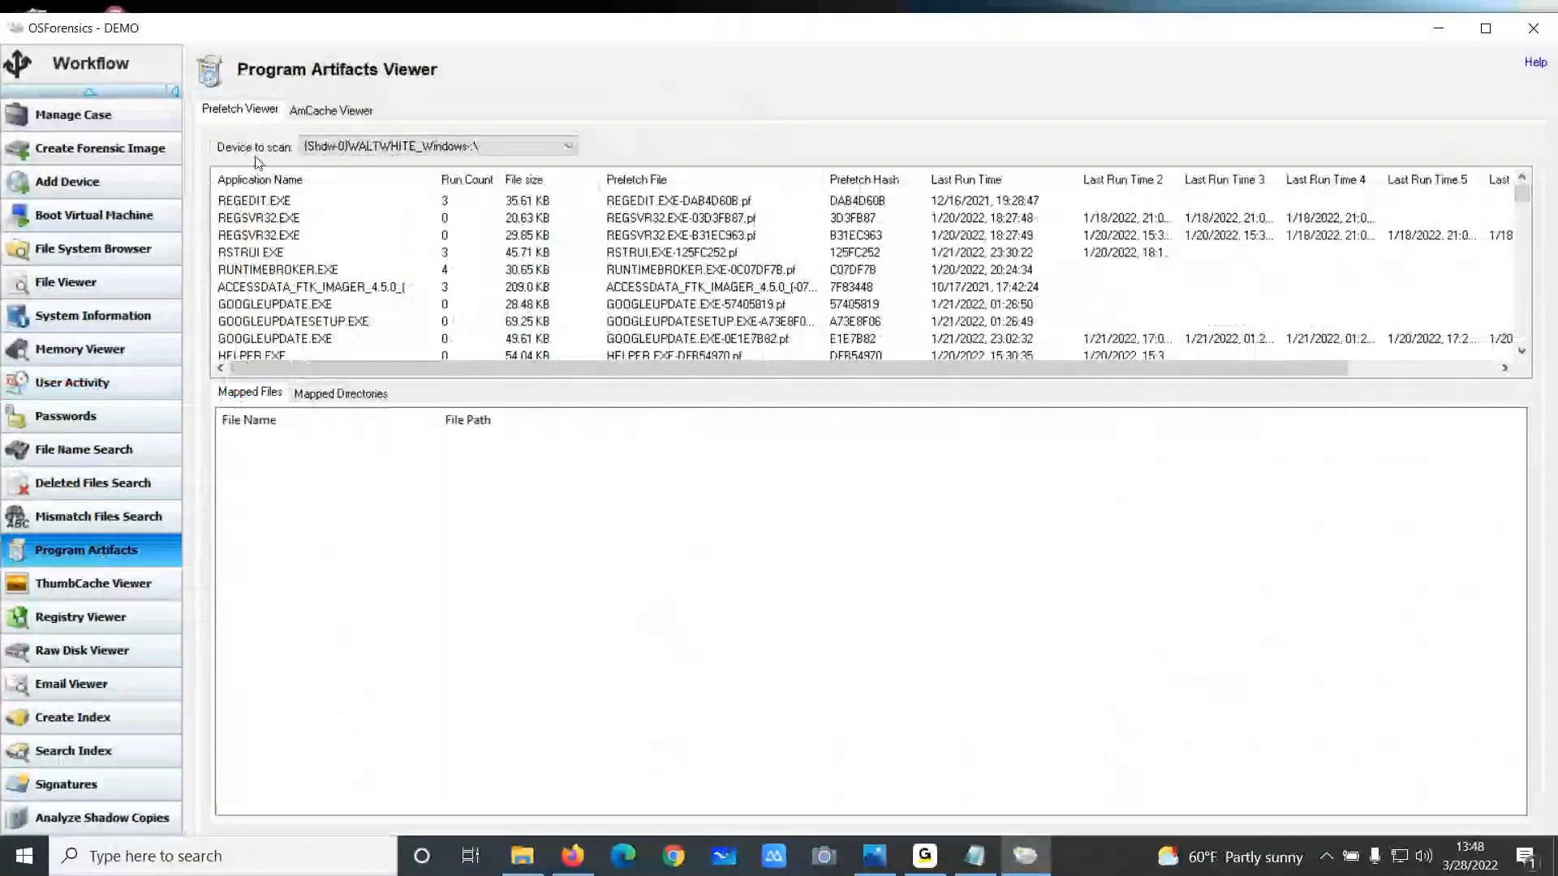
{"action": "left_click", "coordinate": [512, 145]}
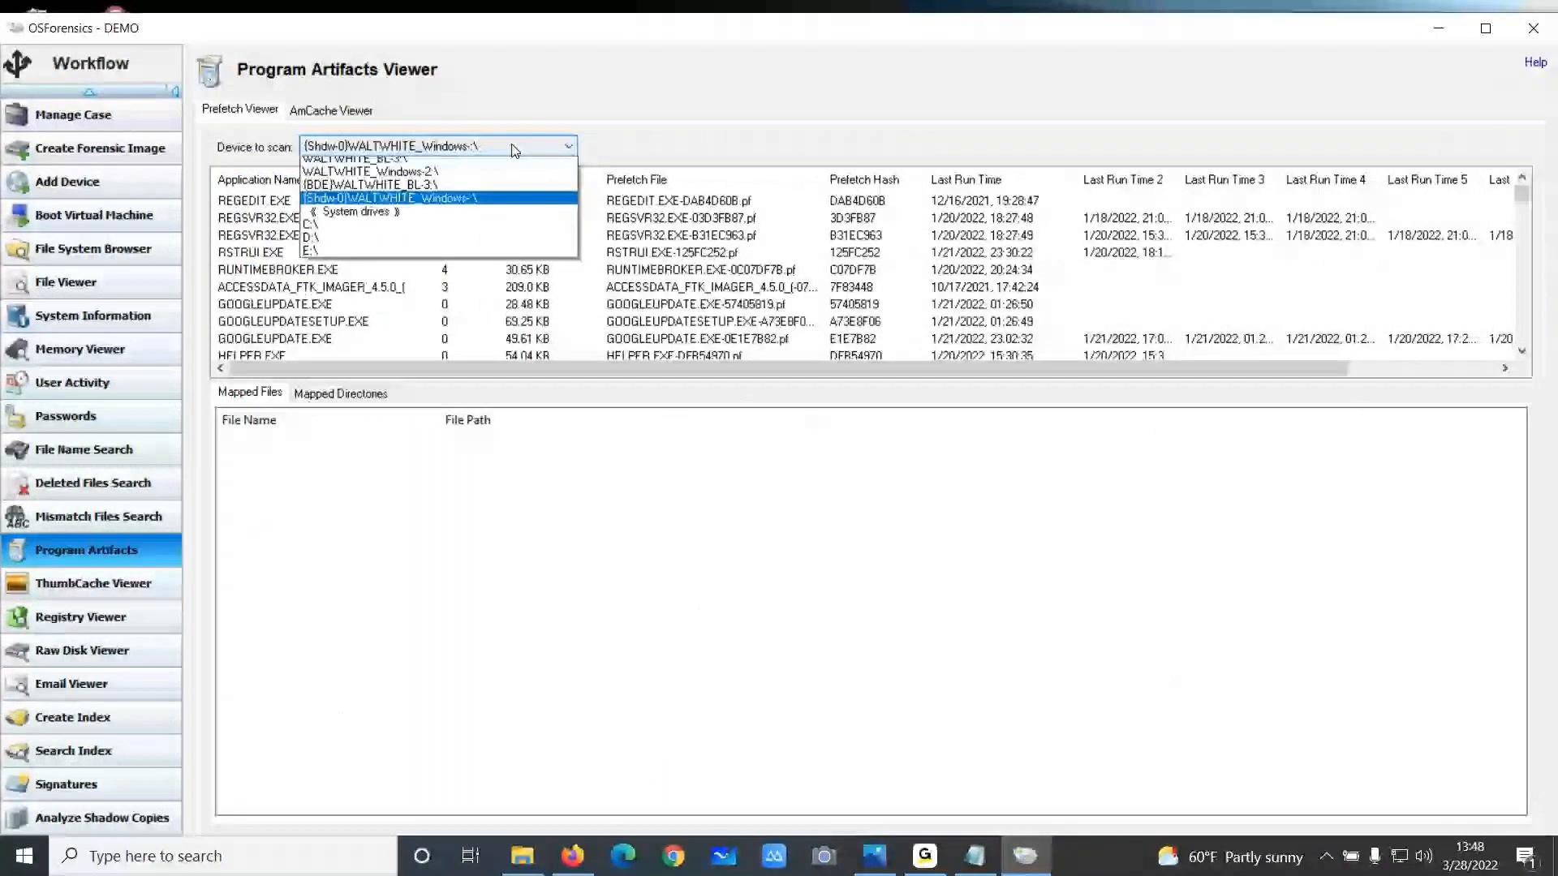
{"action": "left_click", "coordinate": [447, 203]}
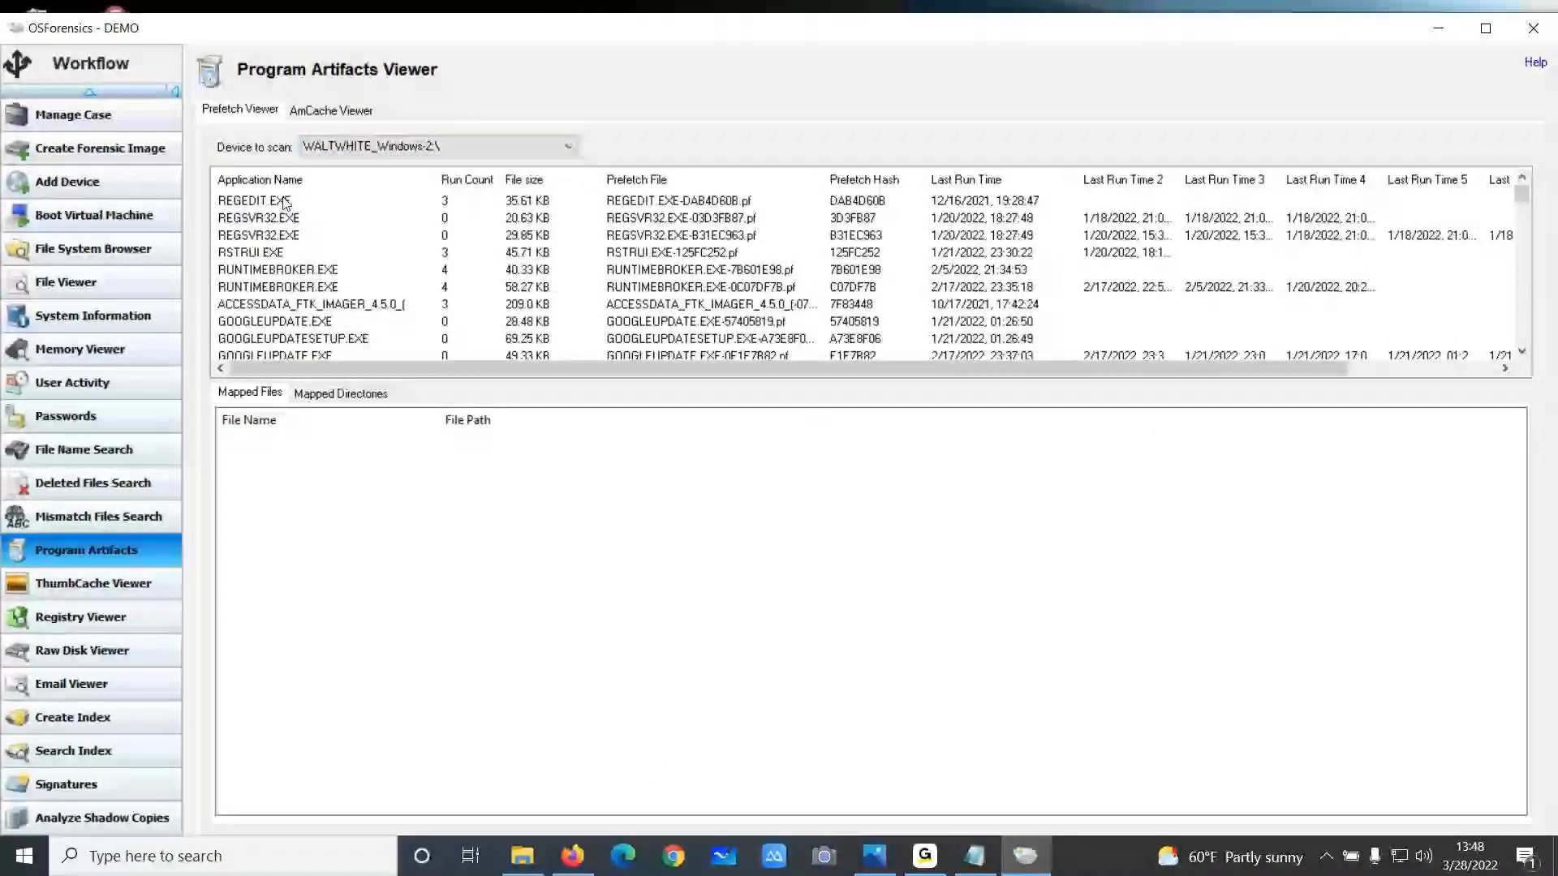
Enlarge the Prefetch list pane and scroll through the application entries and run times
{"action": "mouse_move", "coordinate": [469, 367]}
{"action": "left_mouse_down"}
{"action": "mouse_move", "coordinate": [519, 368]}
{"action": "mouse_move", "coordinate": [469, 367]}
{"action": "left_mouse_up"}
{"action": "scroll", "coordinate": [319, 306], "scroll_direction": "down", "scroll_amount": 10}
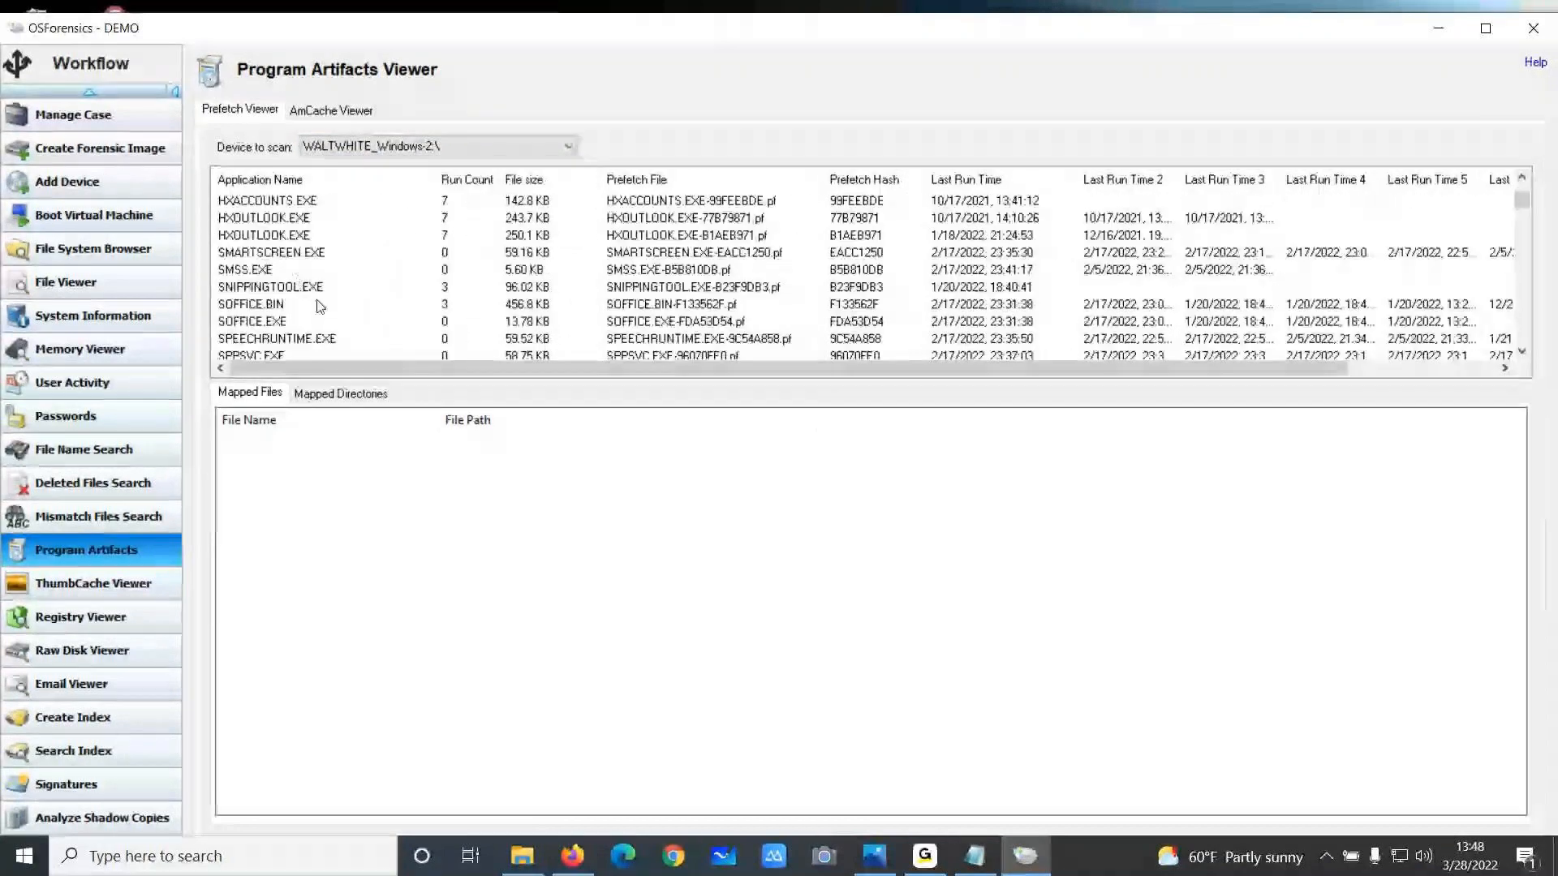
{"action": "scroll", "coordinate": [319, 306], "scroll_direction": "down", "scroll_amount": 10}
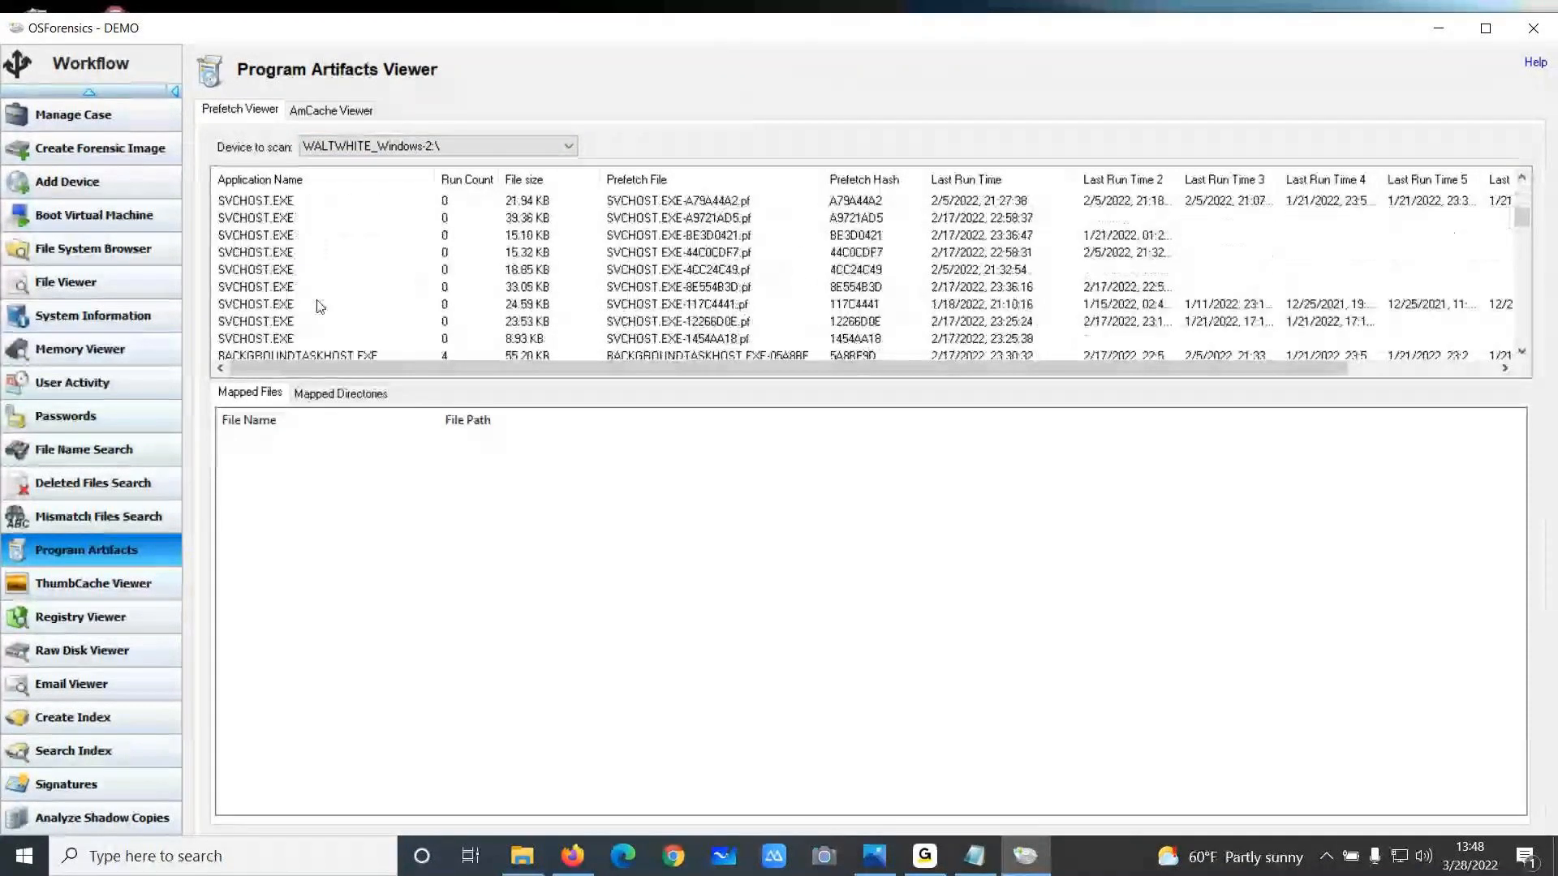
{"action": "scroll", "coordinate": [318, 306], "scroll_direction": "down", "scroll_amount": 10}
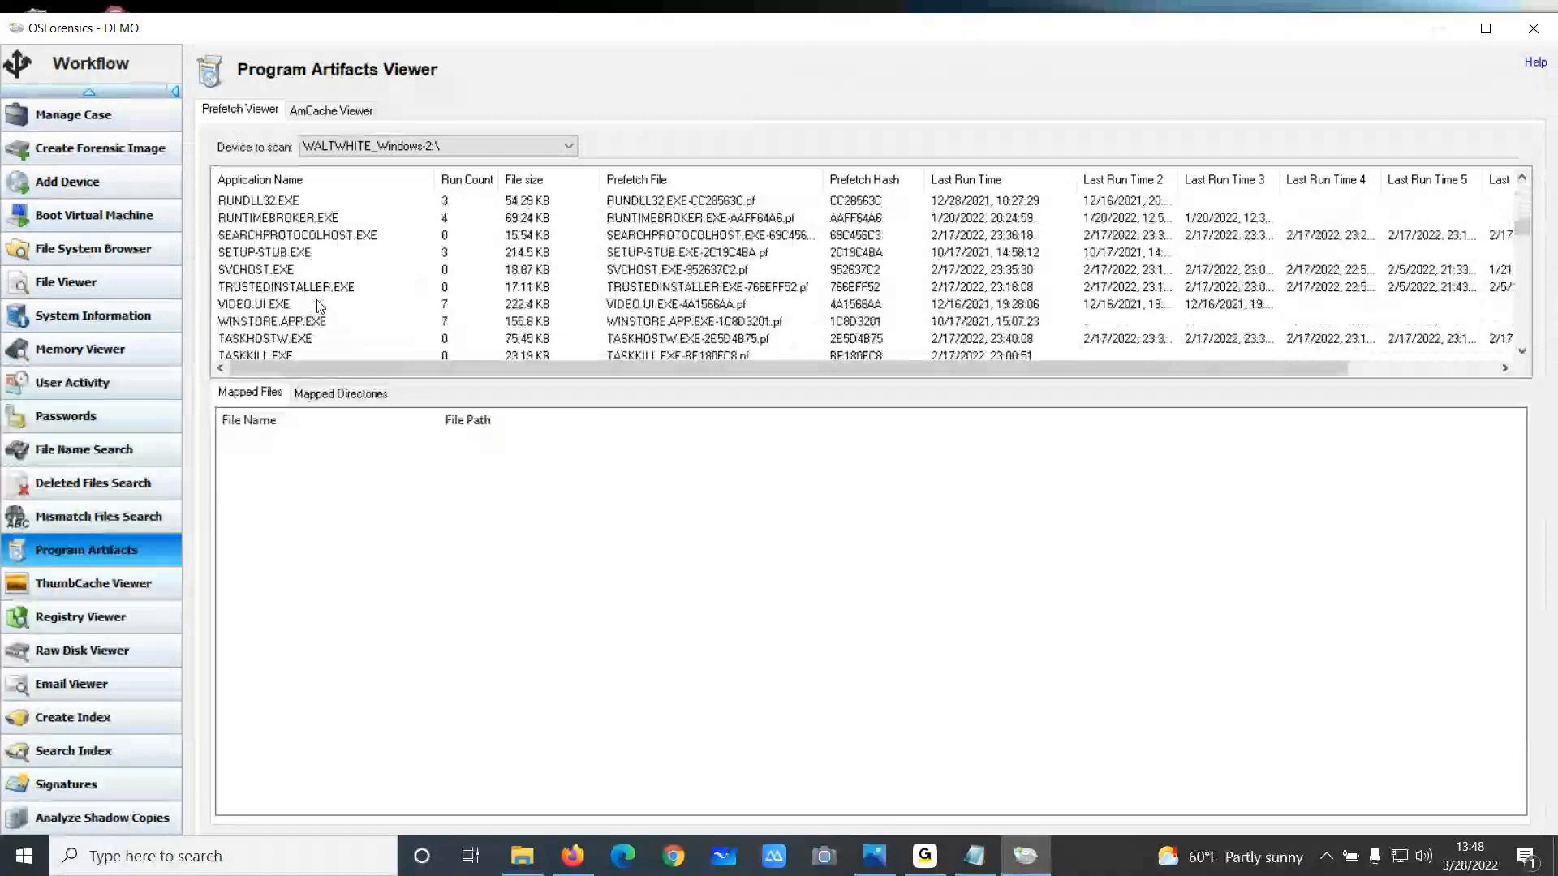
{"action": "scroll", "coordinate": [319, 306], "scroll_direction": "down", "scroll_amount": 5}
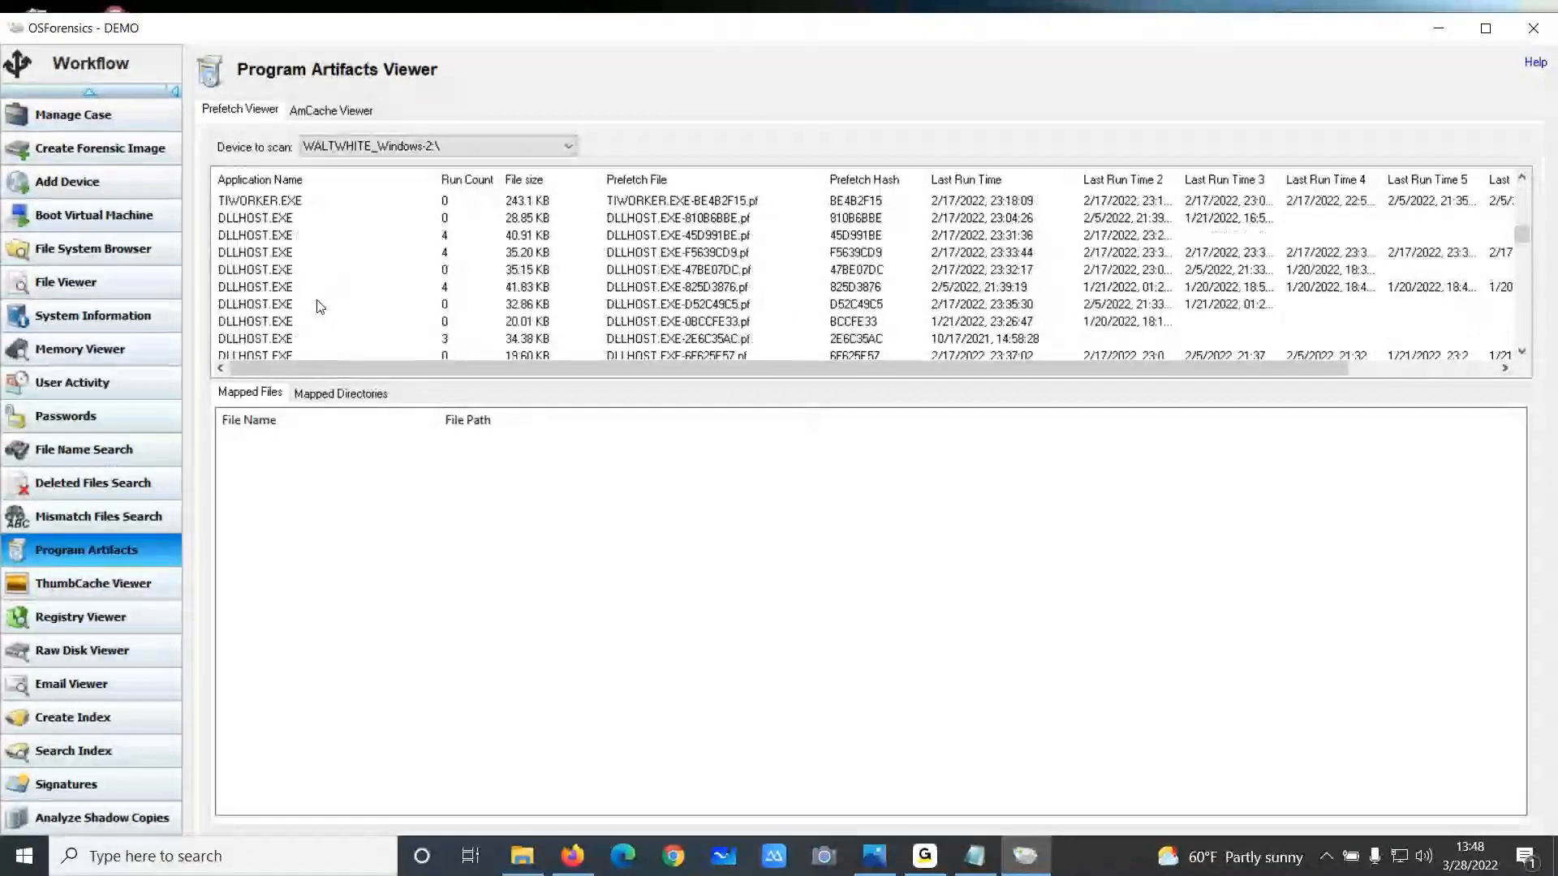
{"action": "scroll", "coordinate": [318, 306], "scroll_direction": "down", "scroll_amount": 5}
{"action": "scroll", "coordinate": [319, 305], "scroll_direction": "down", "scroll_amount": 5}
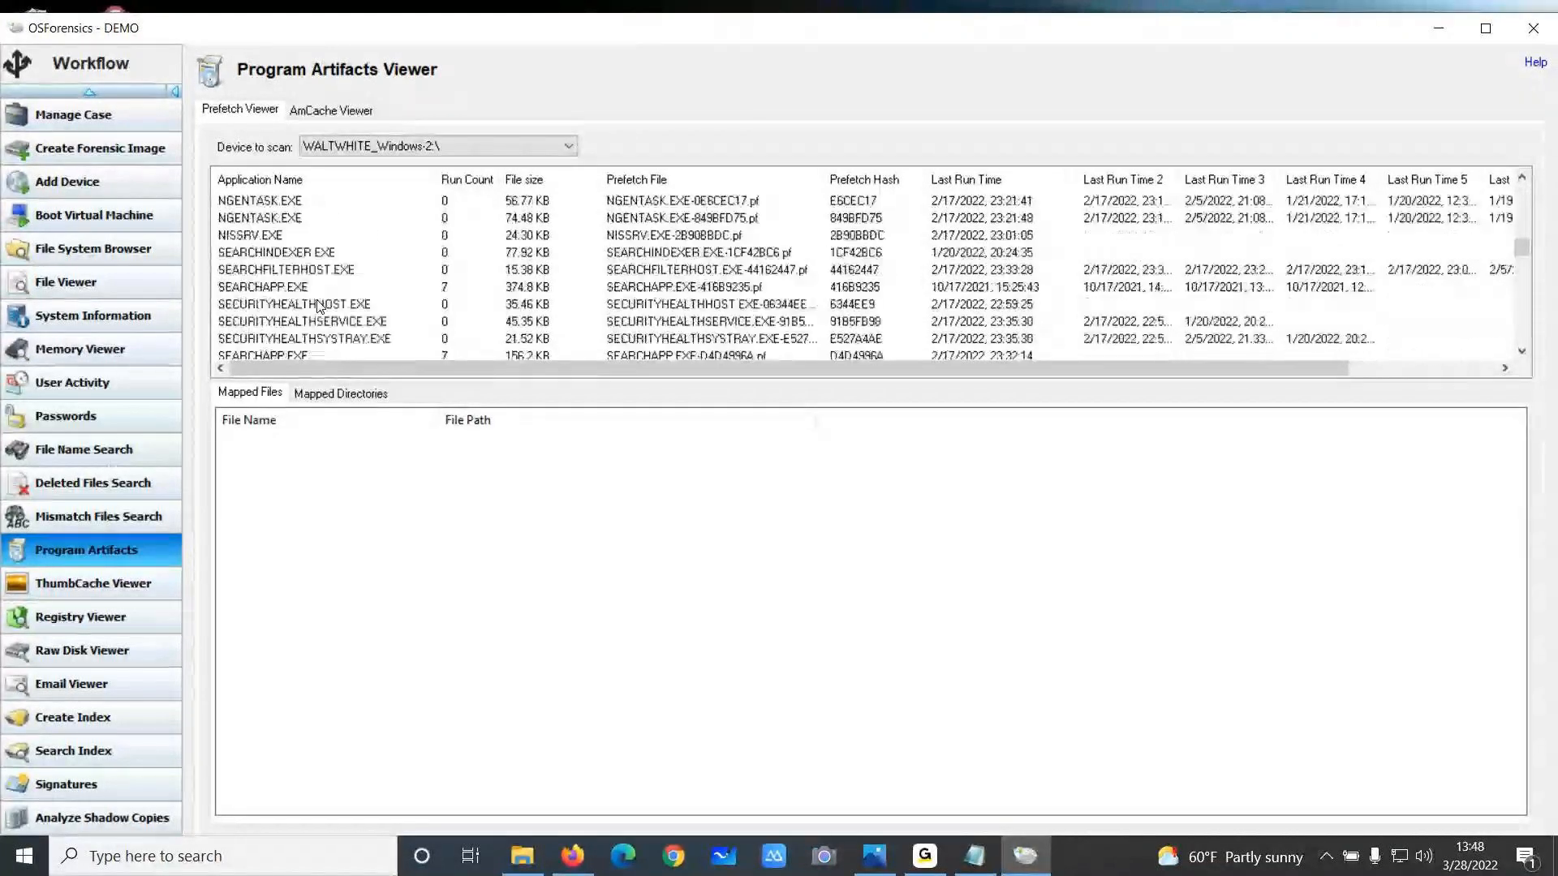
{"action": "scroll", "coordinate": [319, 306], "scroll_direction": "down", "scroll_amount": 5}
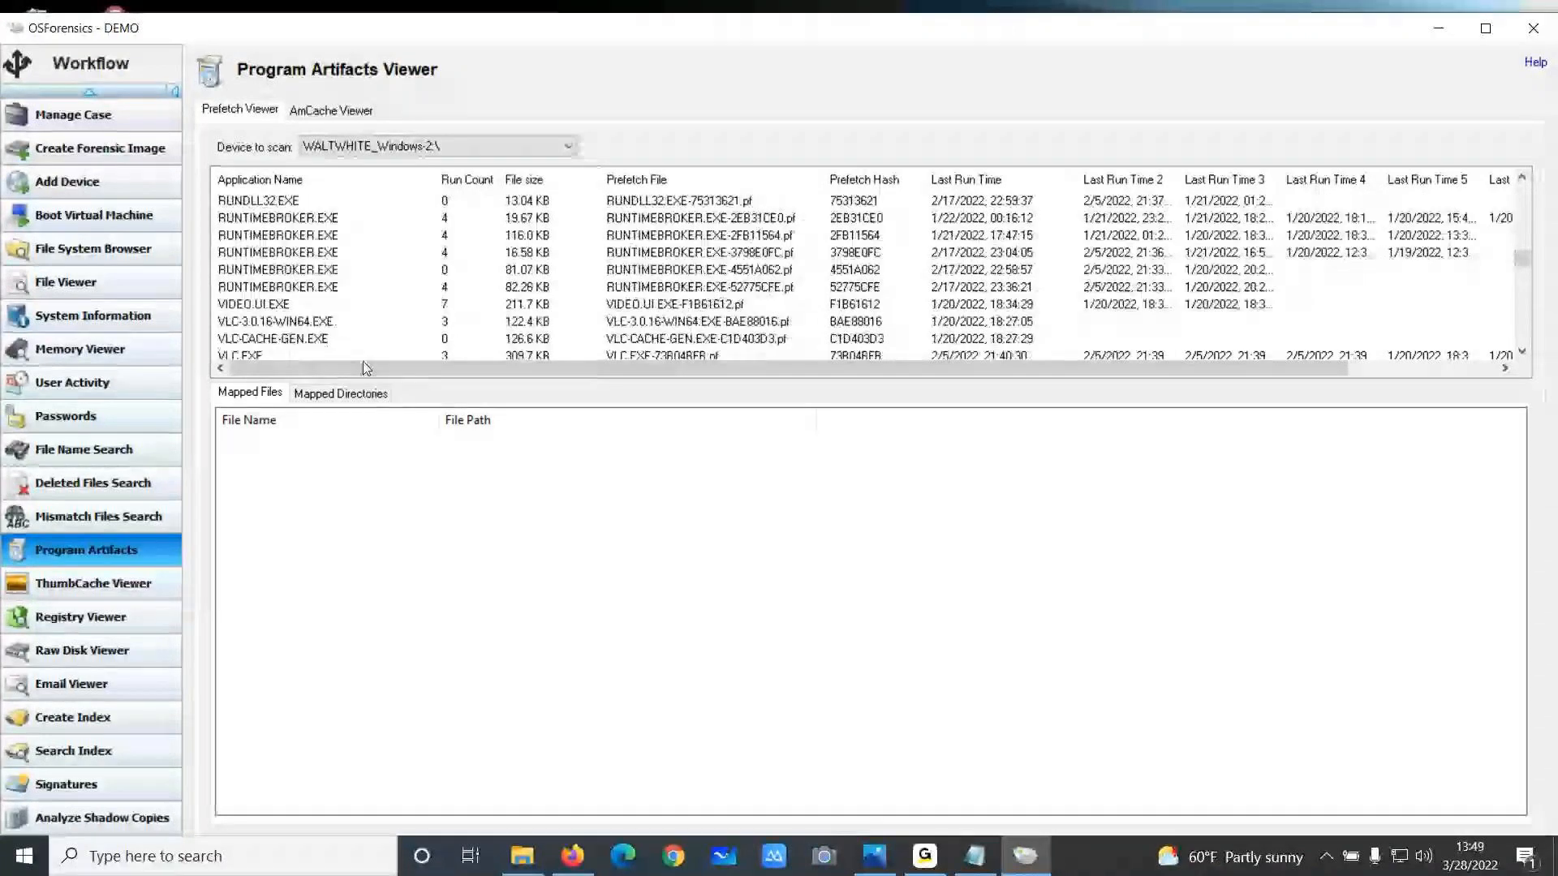
{"action": "left_click_drag", "start_coordinate": [375, 381], "coordinate": [375, 453]}
{"action": "scroll", "coordinate": [318, 366], "scroll_direction": "down", "scroll_amount": 3}
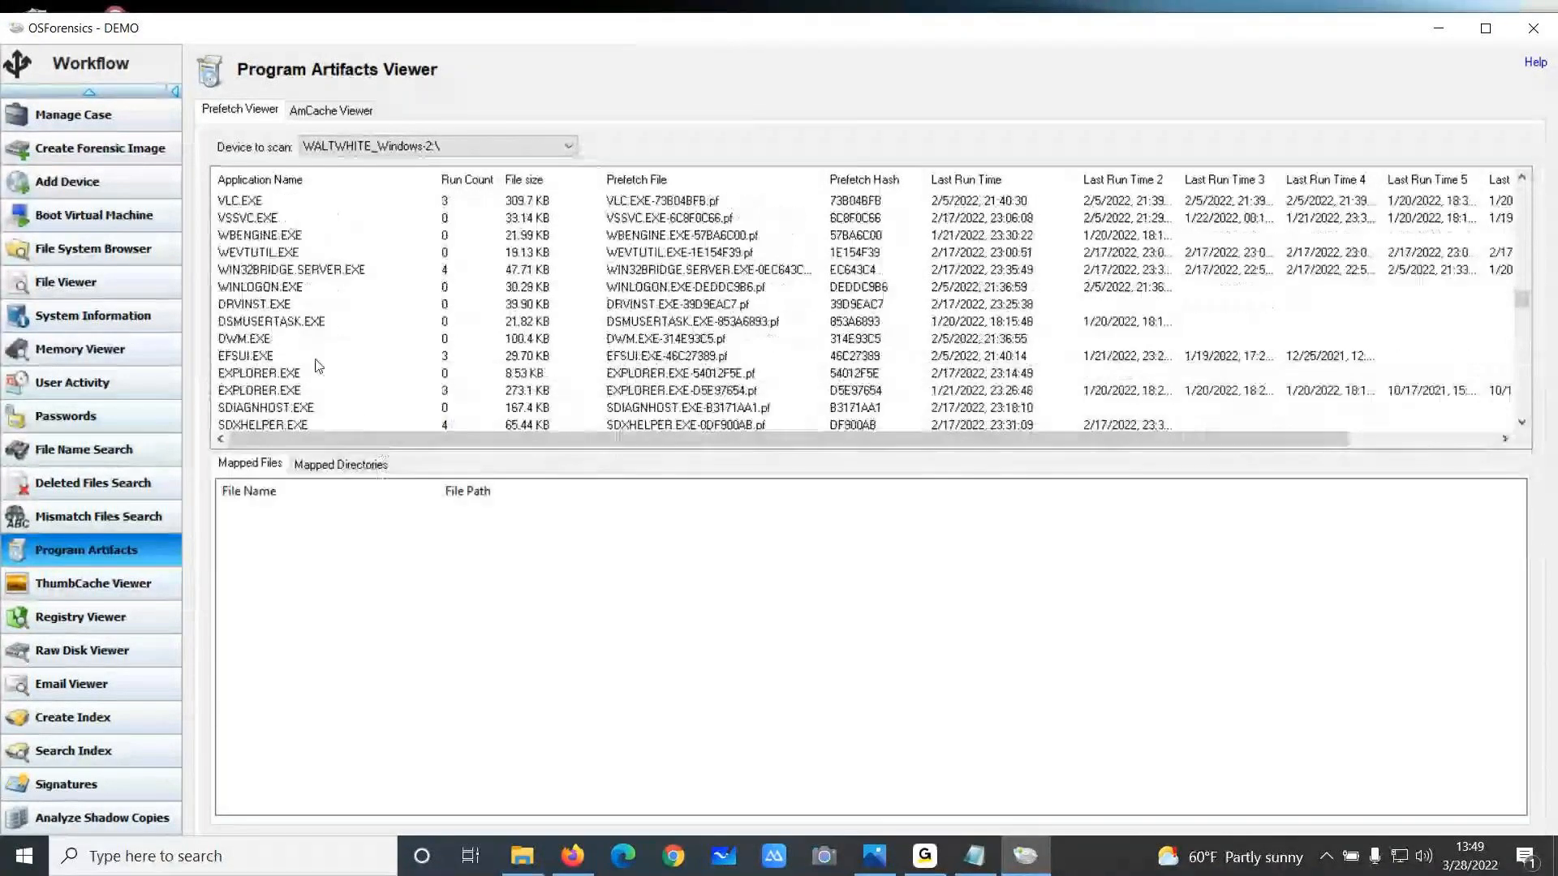
{"action": "scroll", "coordinate": [318, 366], "scroll_direction": "down", "scroll_amount": 1}
{"action": "scroll", "coordinate": [317, 366], "scroll_direction": "up", "scroll_amount": 15}
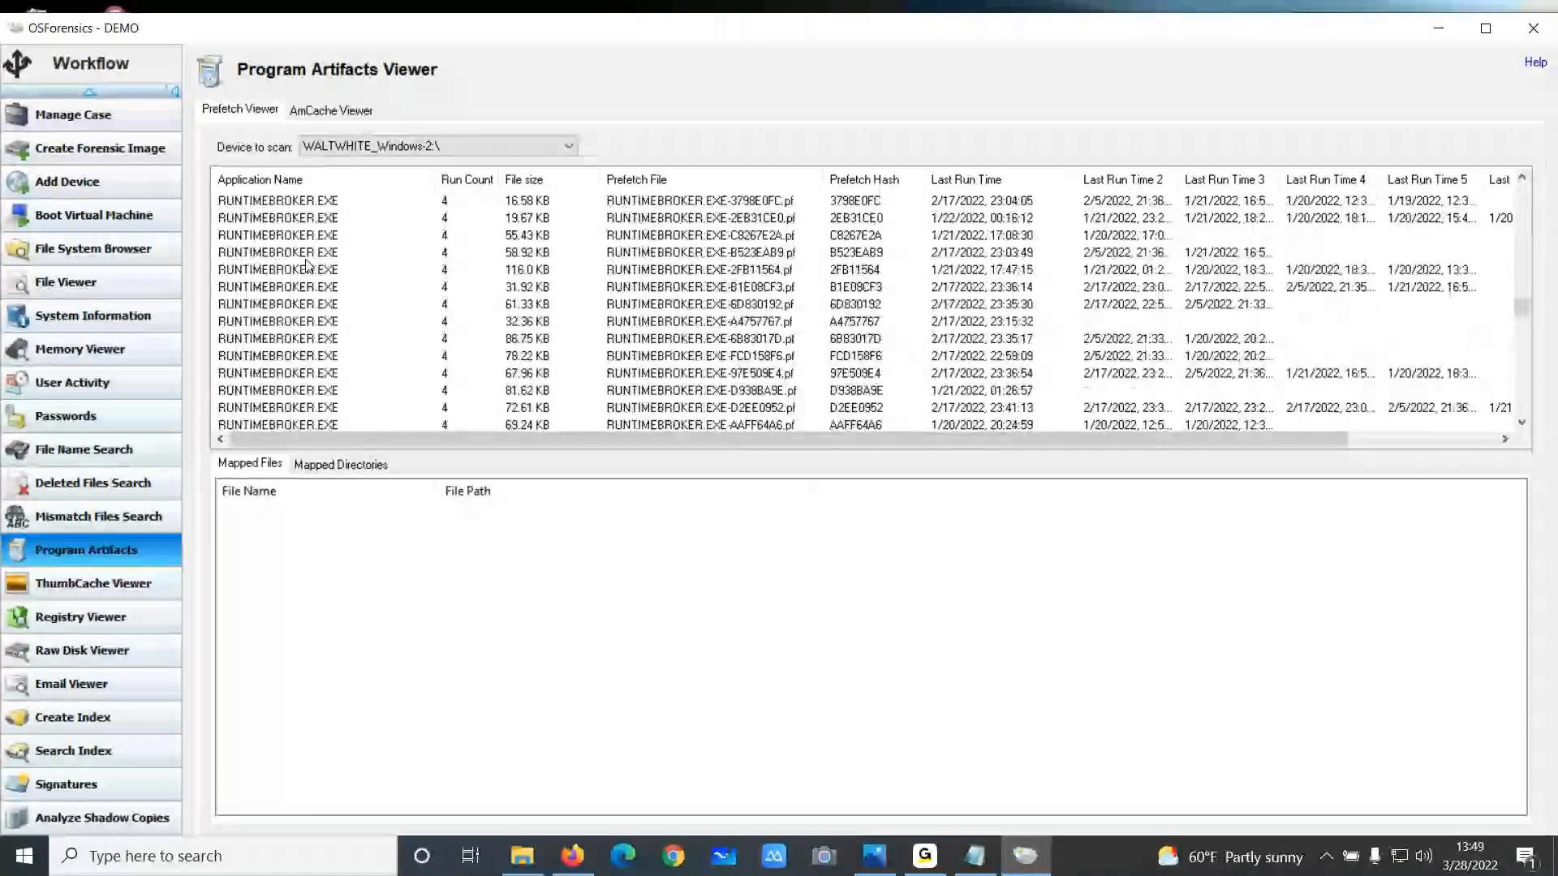
{"action": "scroll", "coordinate": [288, 325], "scroll_direction": "down", "scroll_amount": 4}
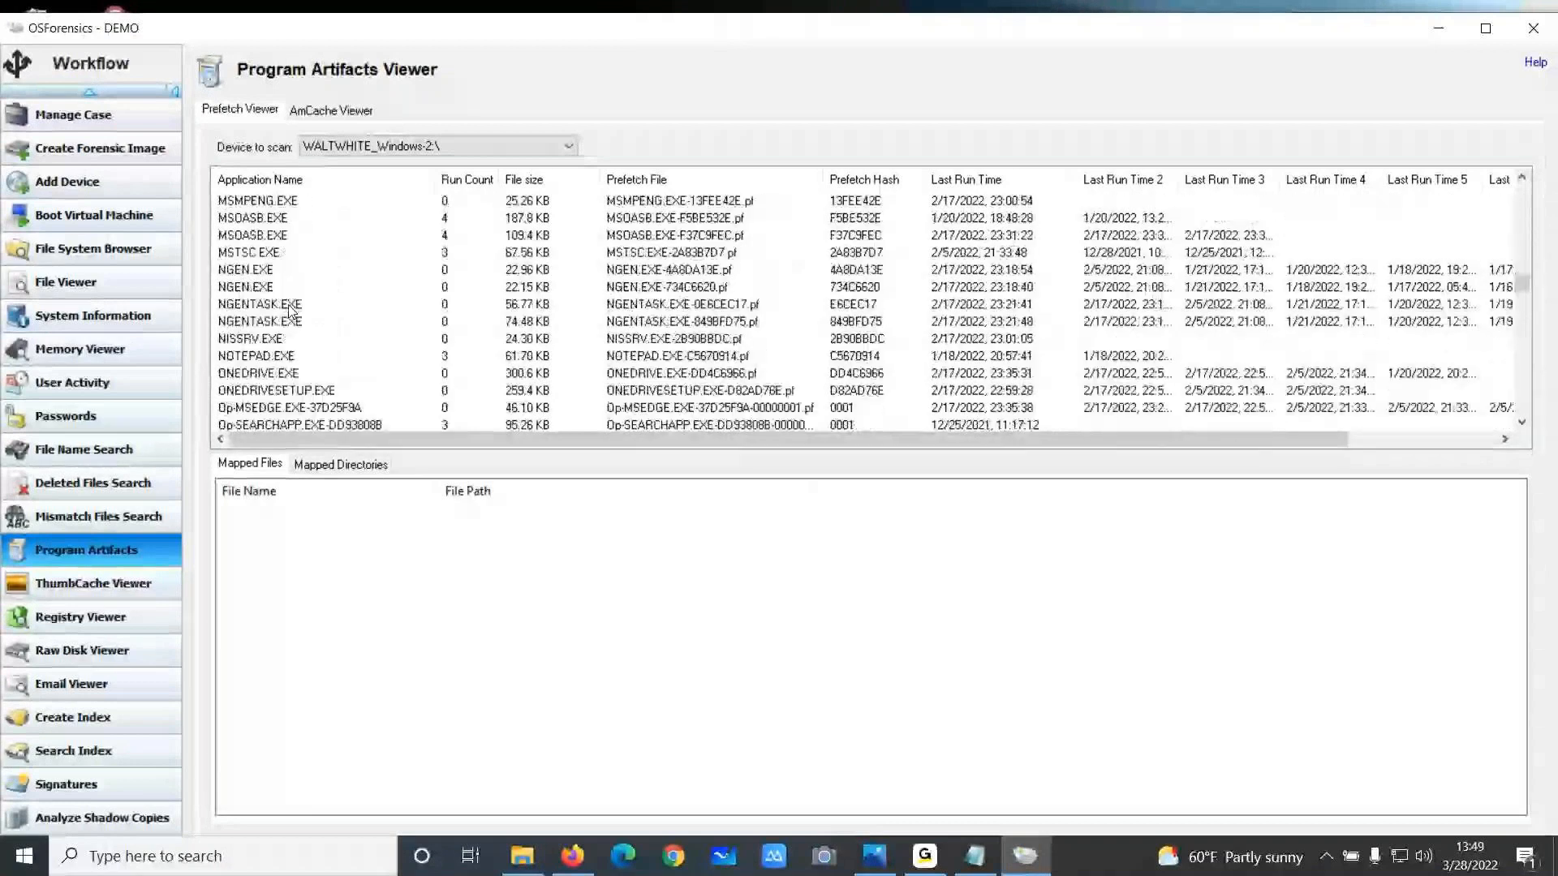
Select the NOTEPAD.EXE prefetch entry and highlight its mapped BitLocker recovery key text file
{"action": "left_click", "coordinate": [290, 353]}
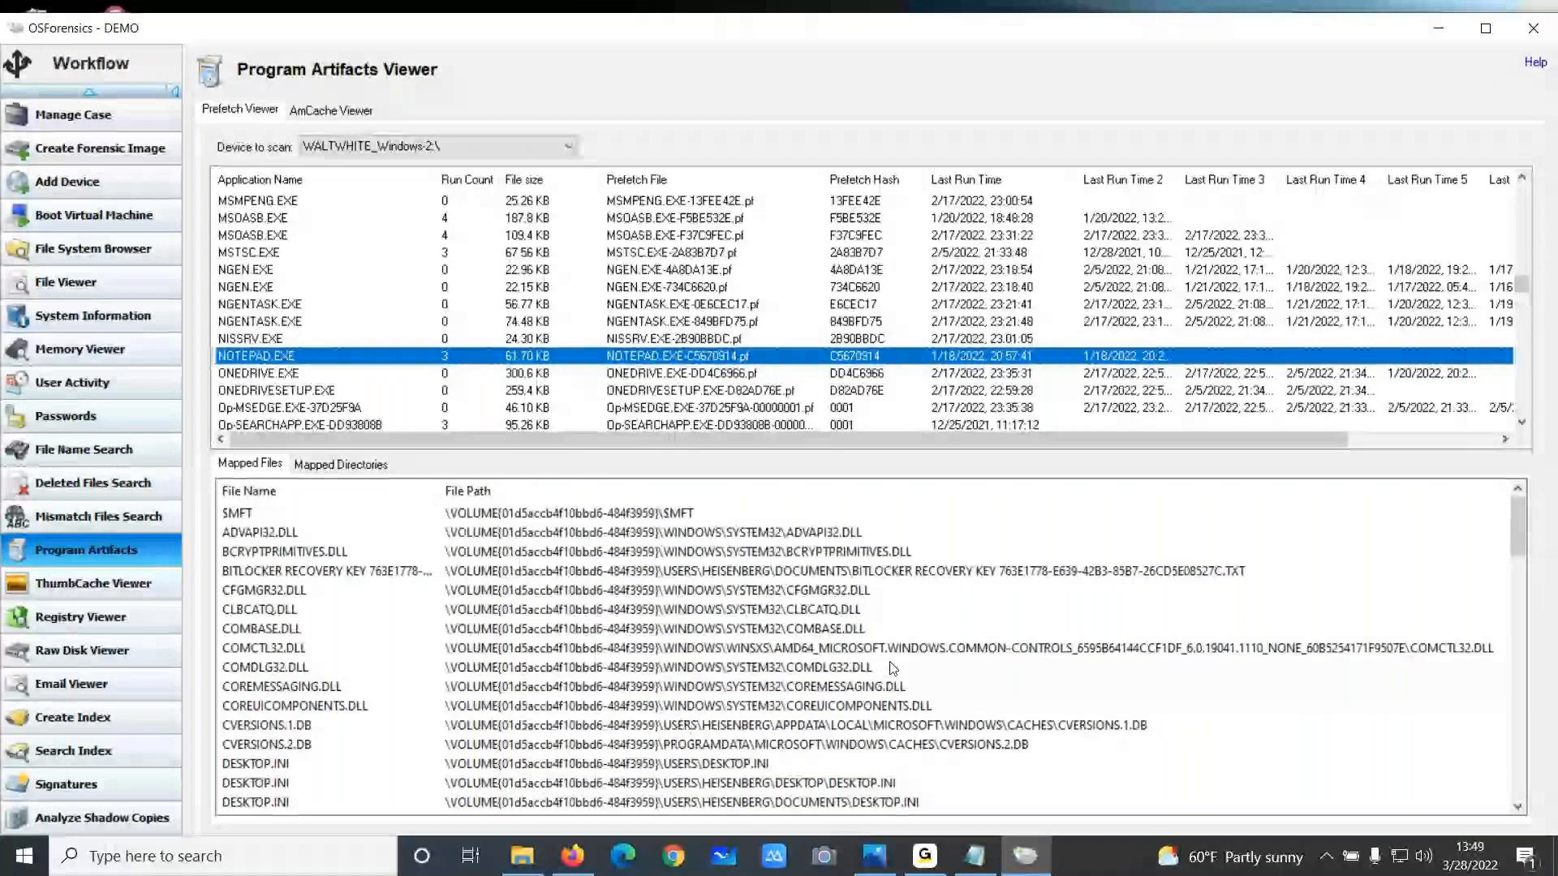
{"action": "left_click", "coordinate": [568, 570]}
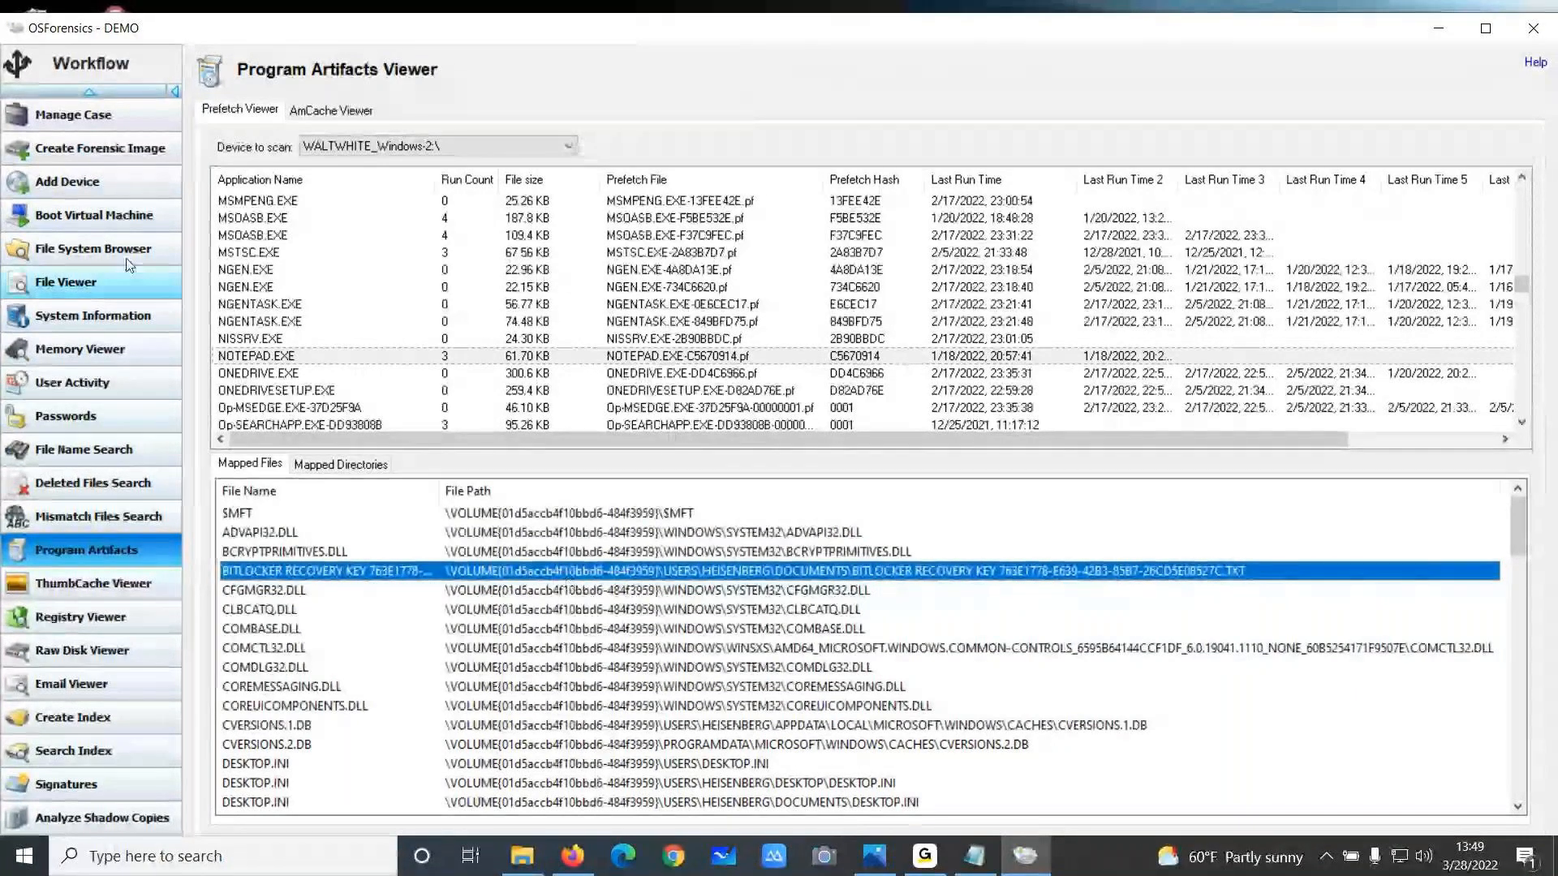
Return to User Activity and view the Recycle Bin entries
{"action": "left_click", "coordinate": [80, 382]}
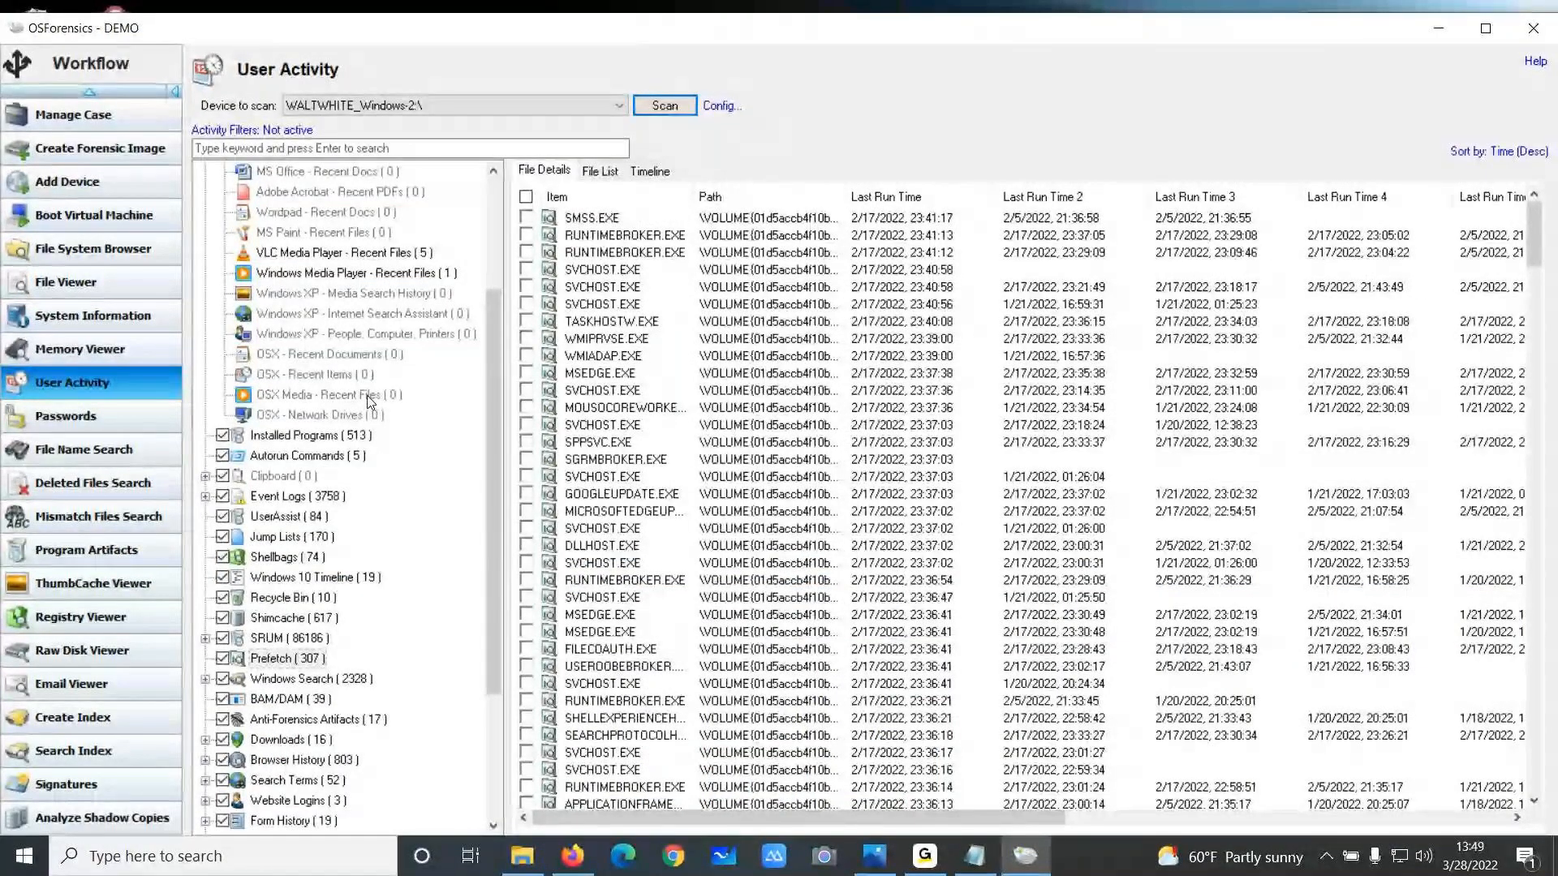
{"action": "scroll", "coordinate": [367, 398], "scroll_direction": "down", "scroll_amount": 3}
{"action": "left_click", "coordinate": [301, 416]}
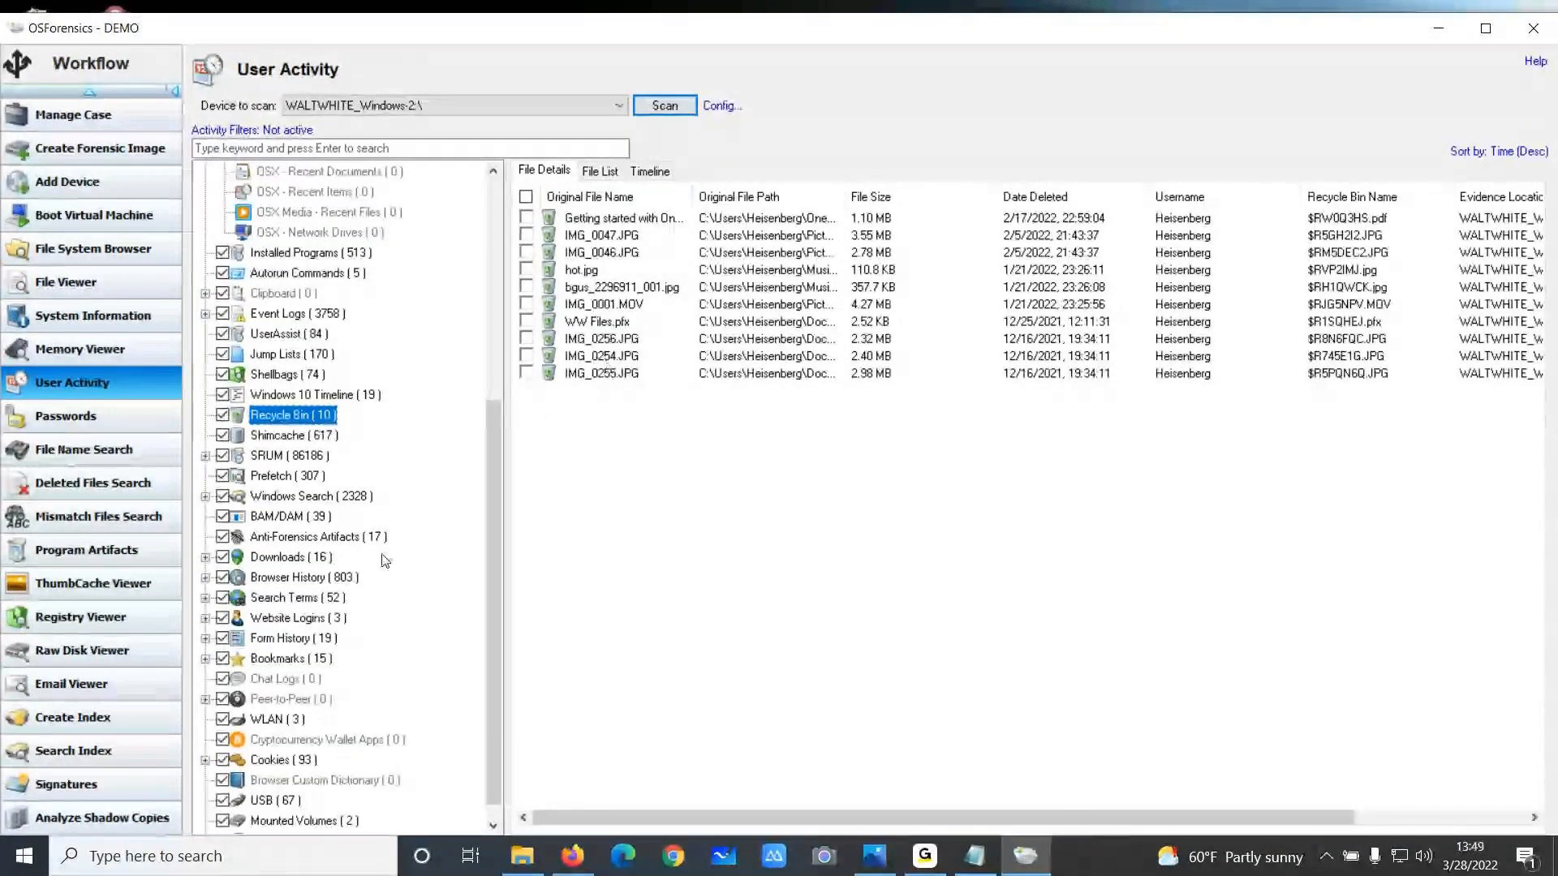
Expand Downloads and Browser History and view the Firefox and Microsoft Edge download entries
{"action": "scroll", "coordinate": [385, 562], "scroll_direction": "down", "scroll_amount": 1}
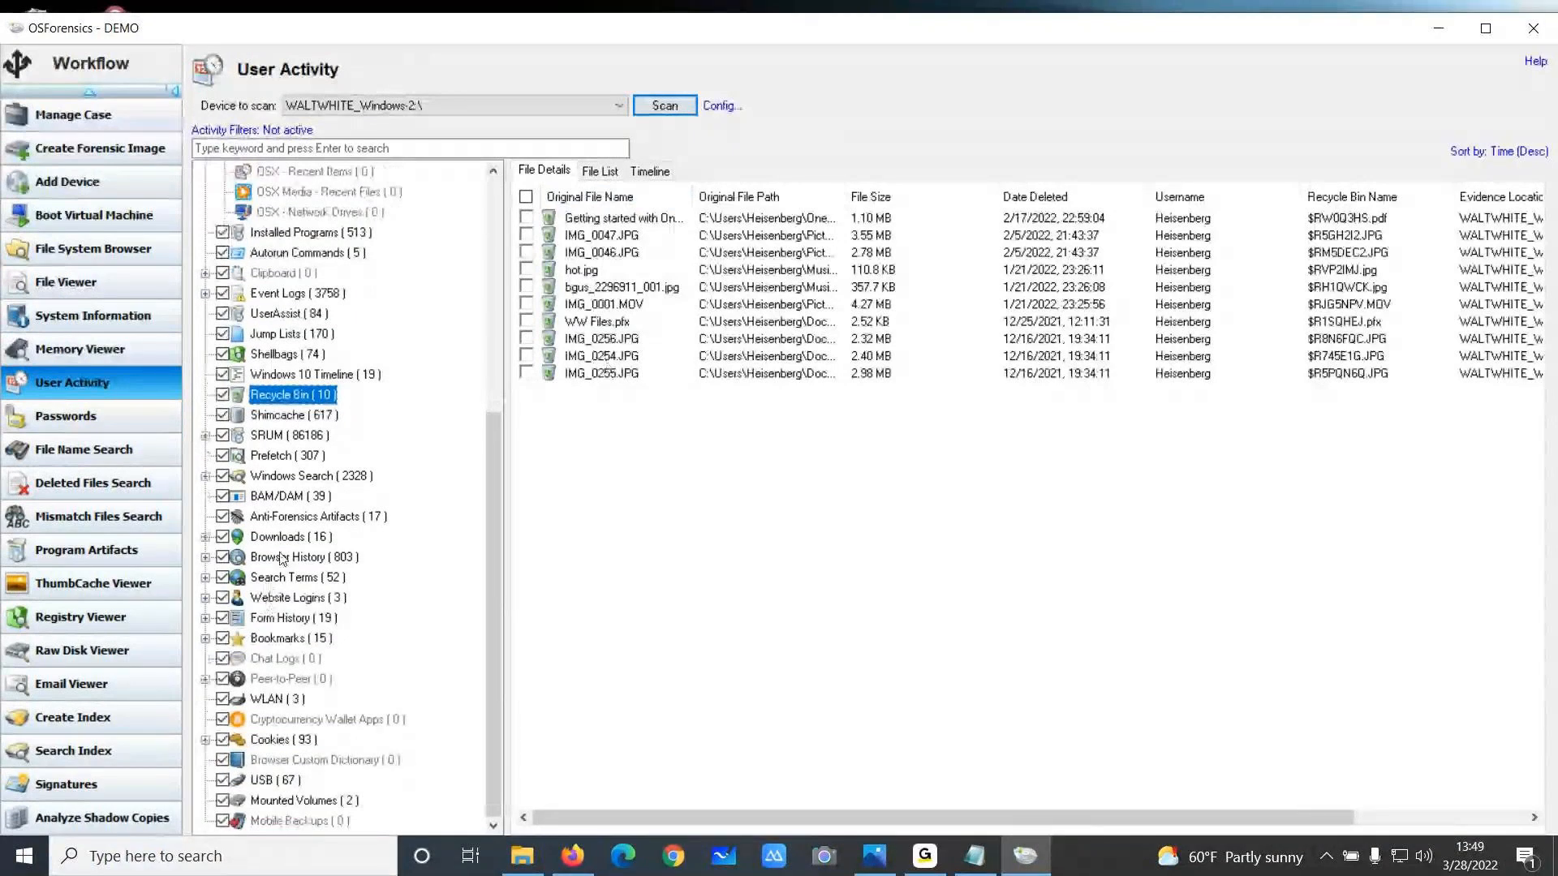
{"action": "left_click", "coordinate": [205, 557]}
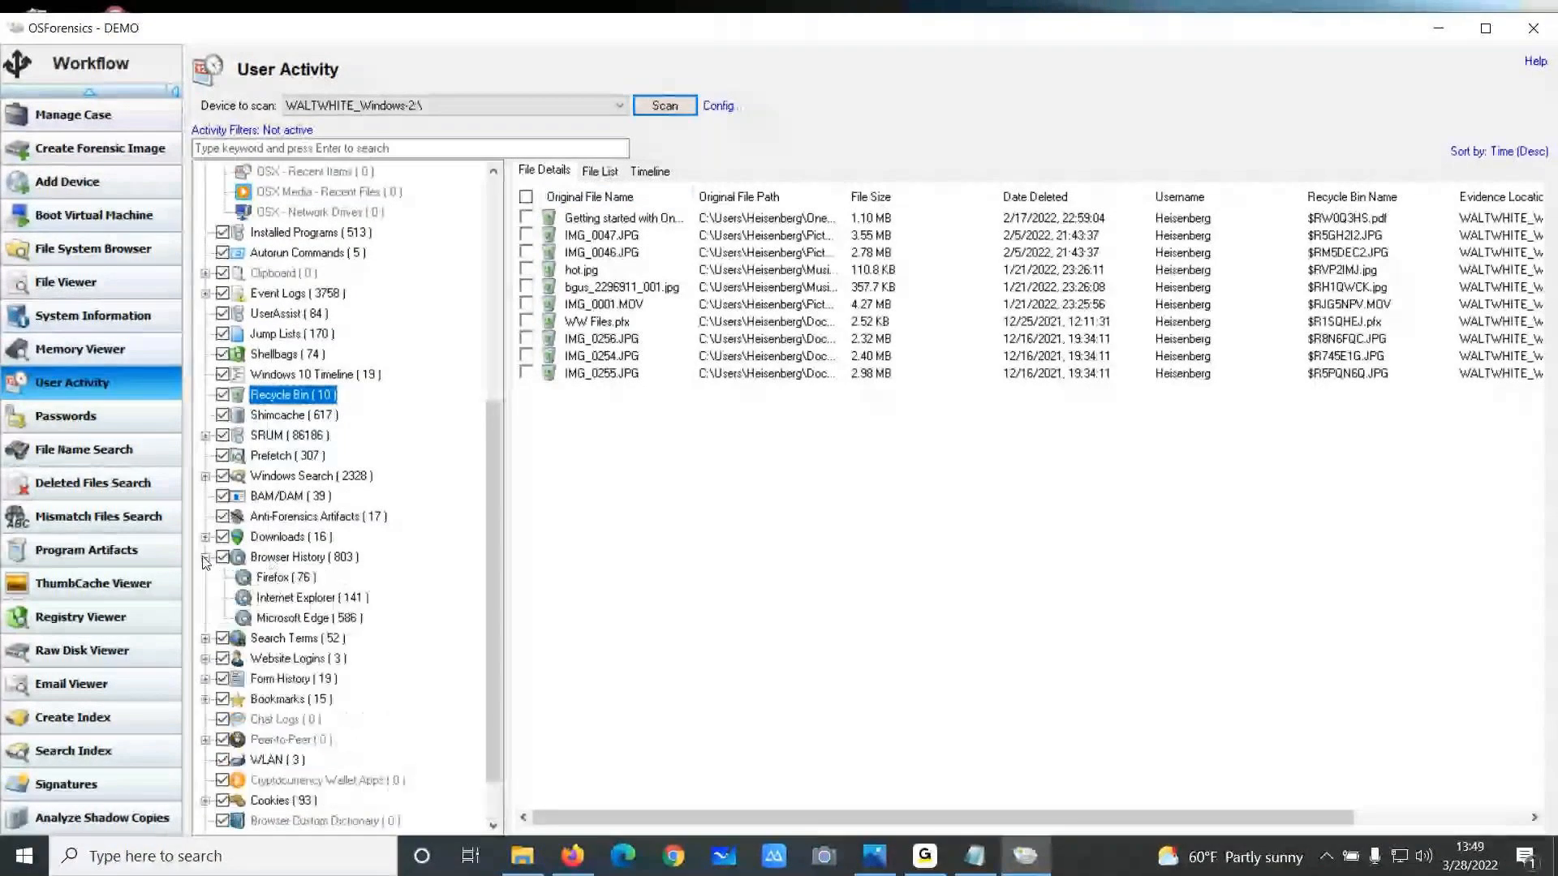
{"action": "left_click", "coordinate": [205, 536]}
{"action": "left_click", "coordinate": [275, 556]}
{"action": "left_click", "coordinate": [280, 577]}
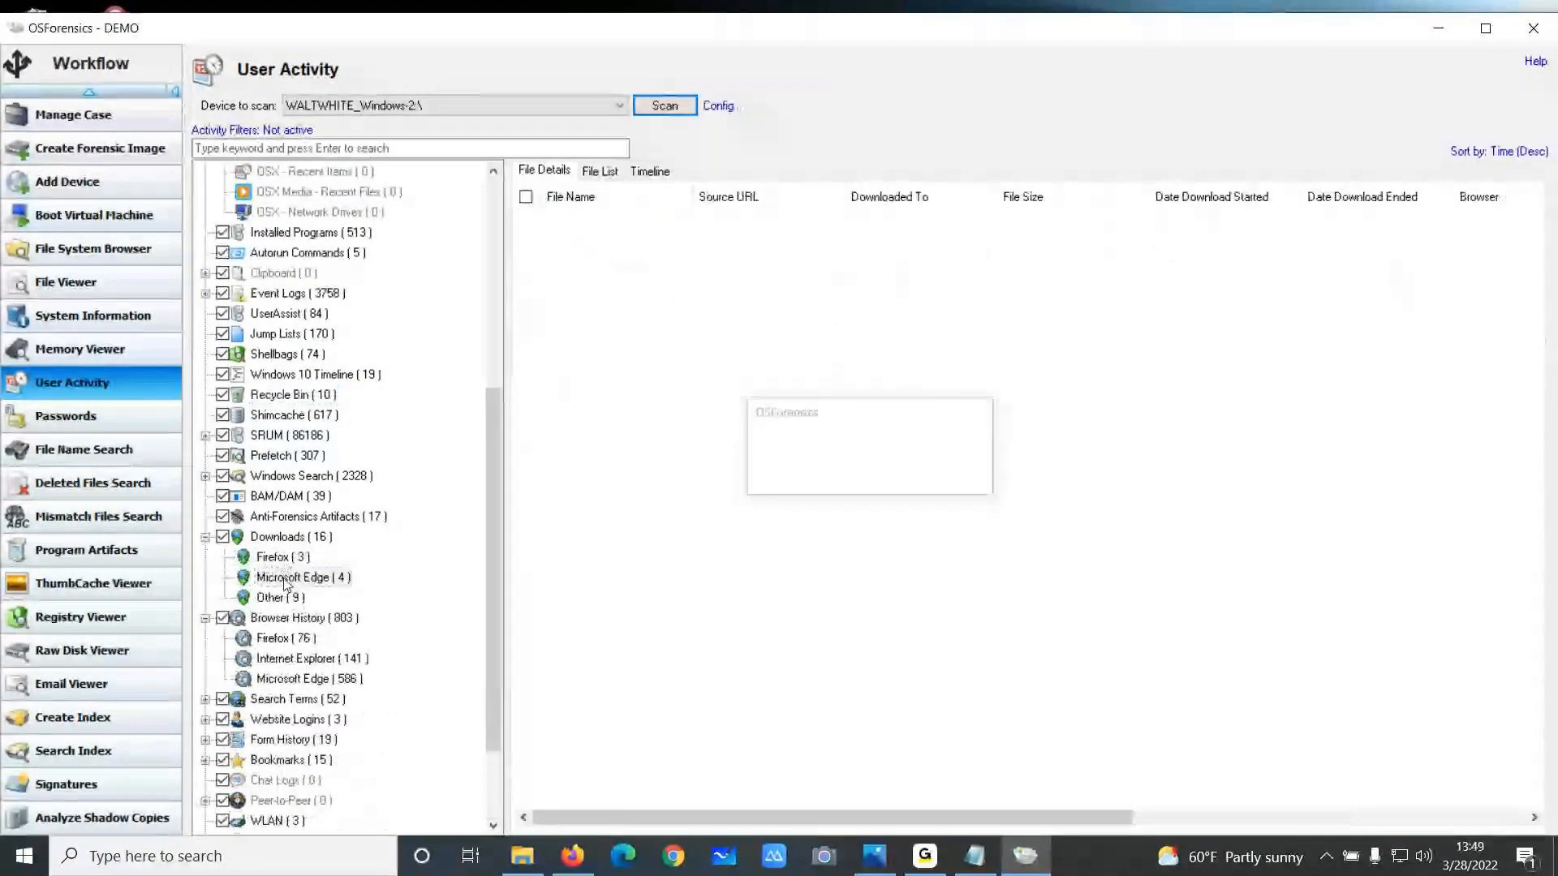
View the Firefox and Internet Explorer browser history entries
{"action": "left_click", "coordinate": [274, 638]}
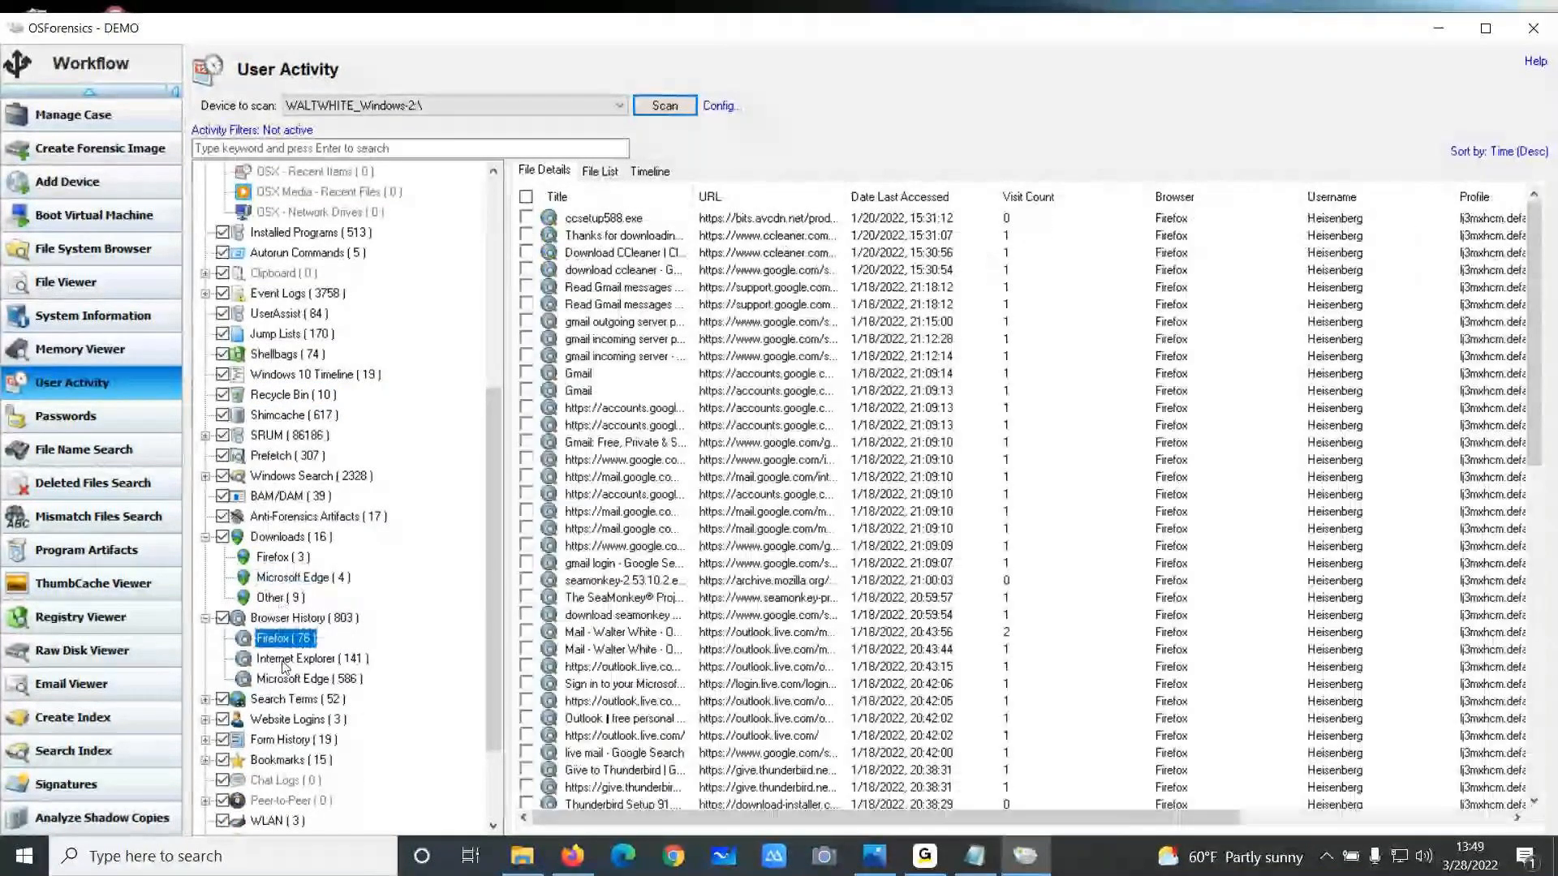
{"action": "left_click", "coordinate": [284, 661]}
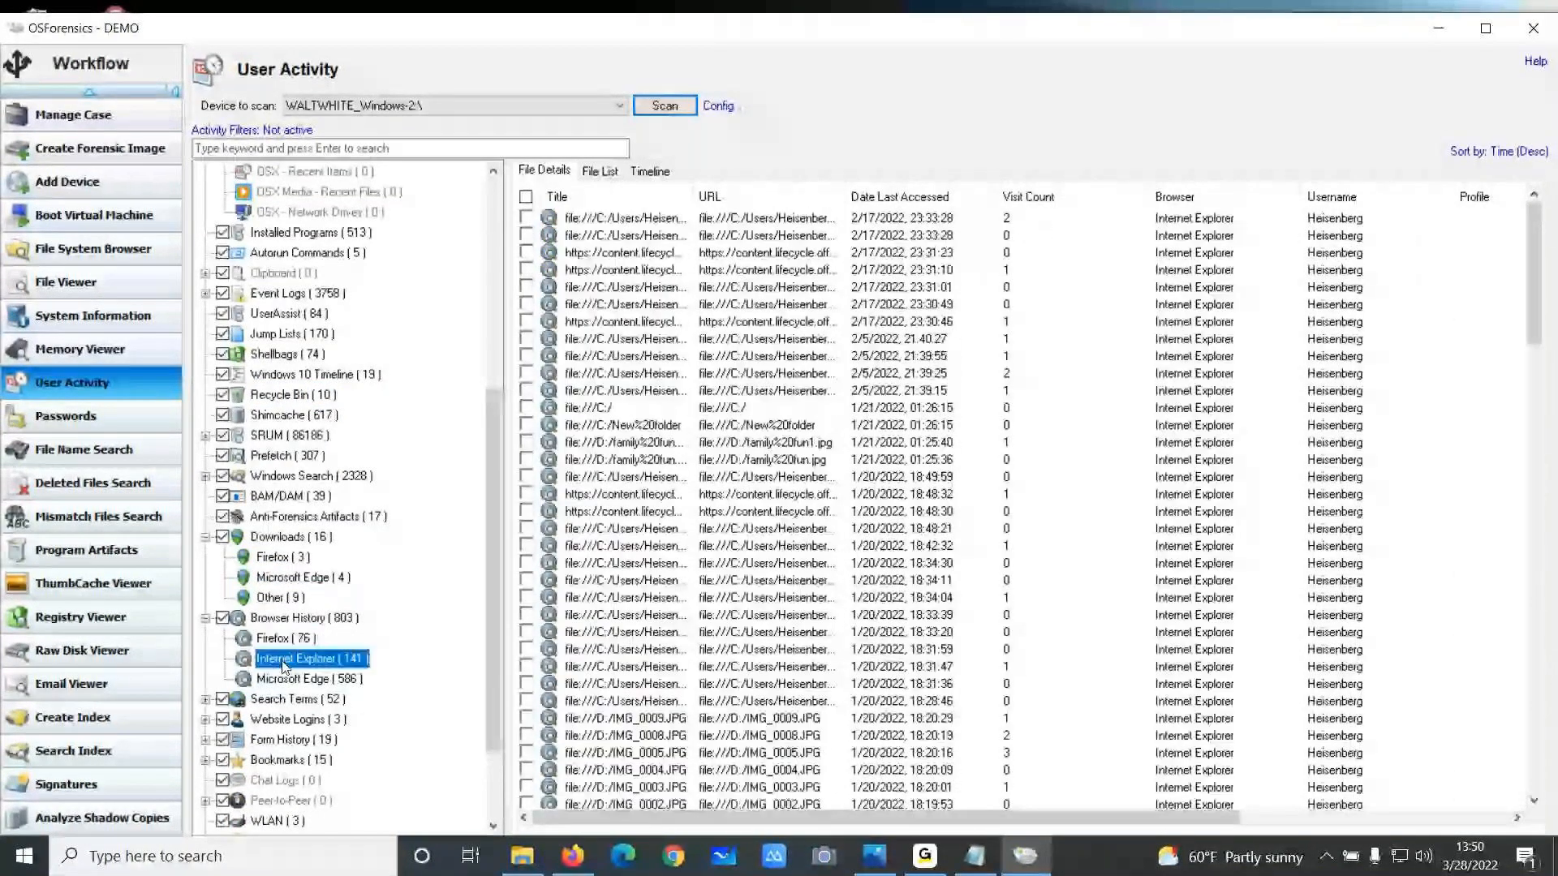
{"action": "scroll", "coordinate": [284, 661], "scroll_direction": "down", "scroll_amount": 2}
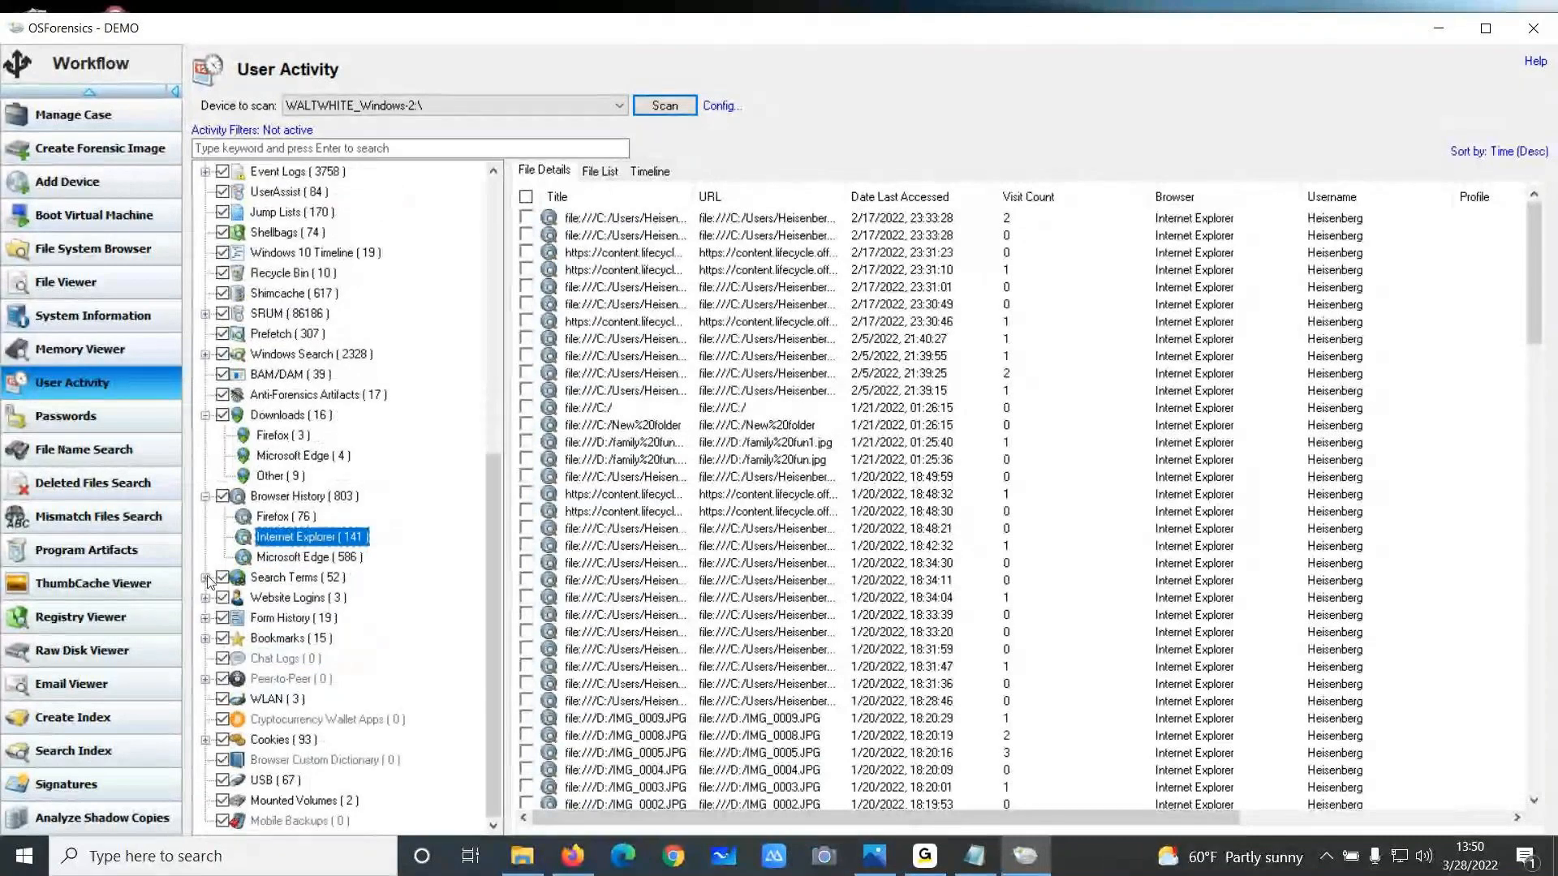
Expand Search Terms, Form History and Website Logins to view their Firefox and login entries
{"action": "left_click", "coordinate": [205, 577]}
{"action": "left_click", "coordinate": [268, 599]}
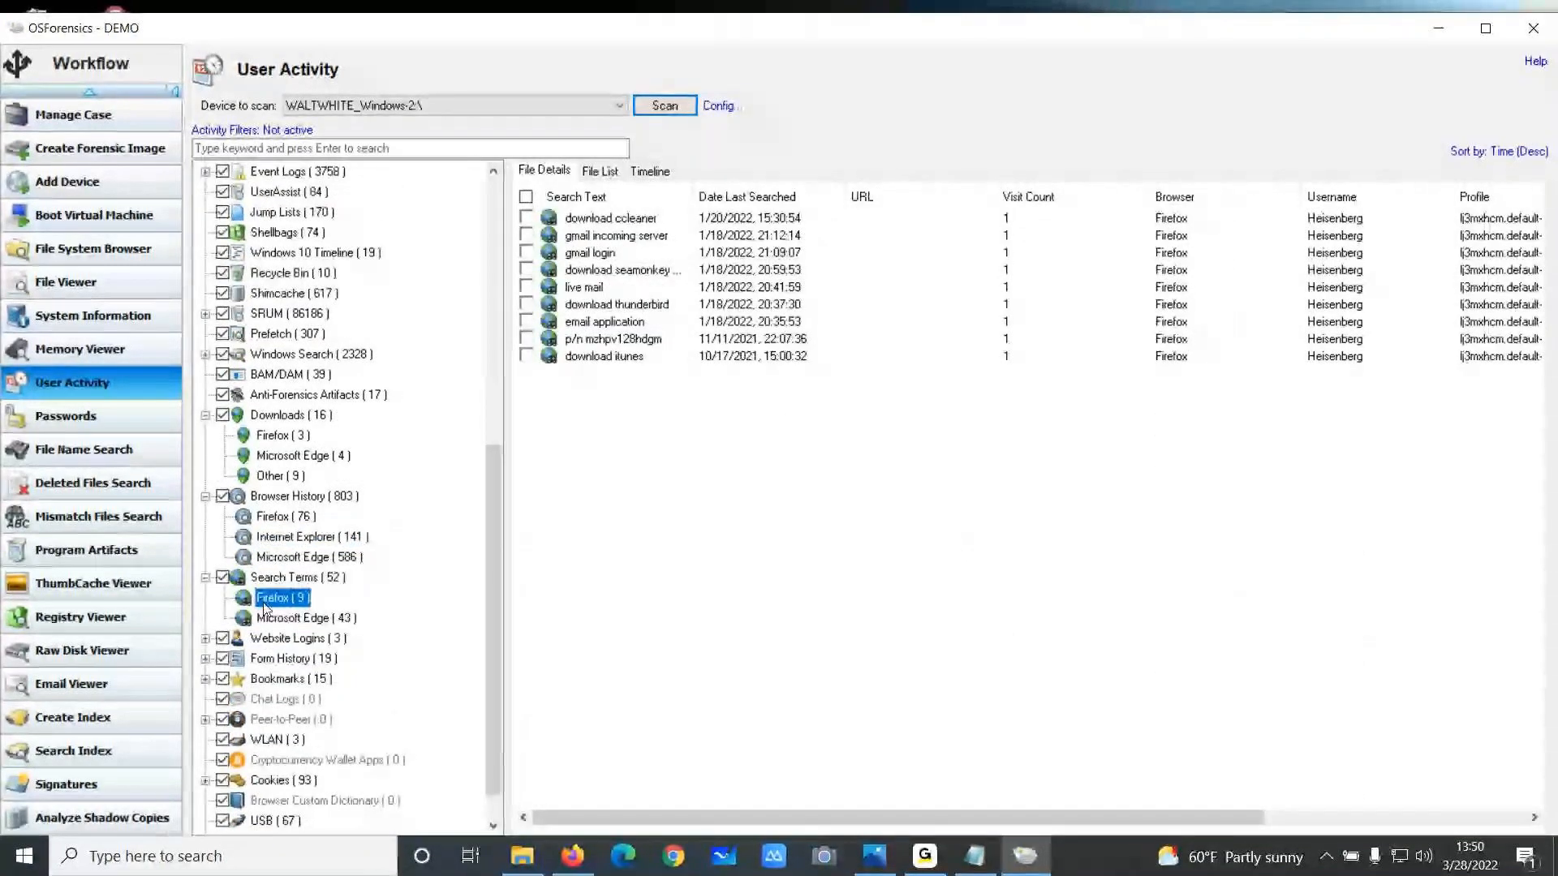
{"action": "left_click", "coordinate": [206, 658]}
{"action": "left_click", "coordinate": [267, 678]}
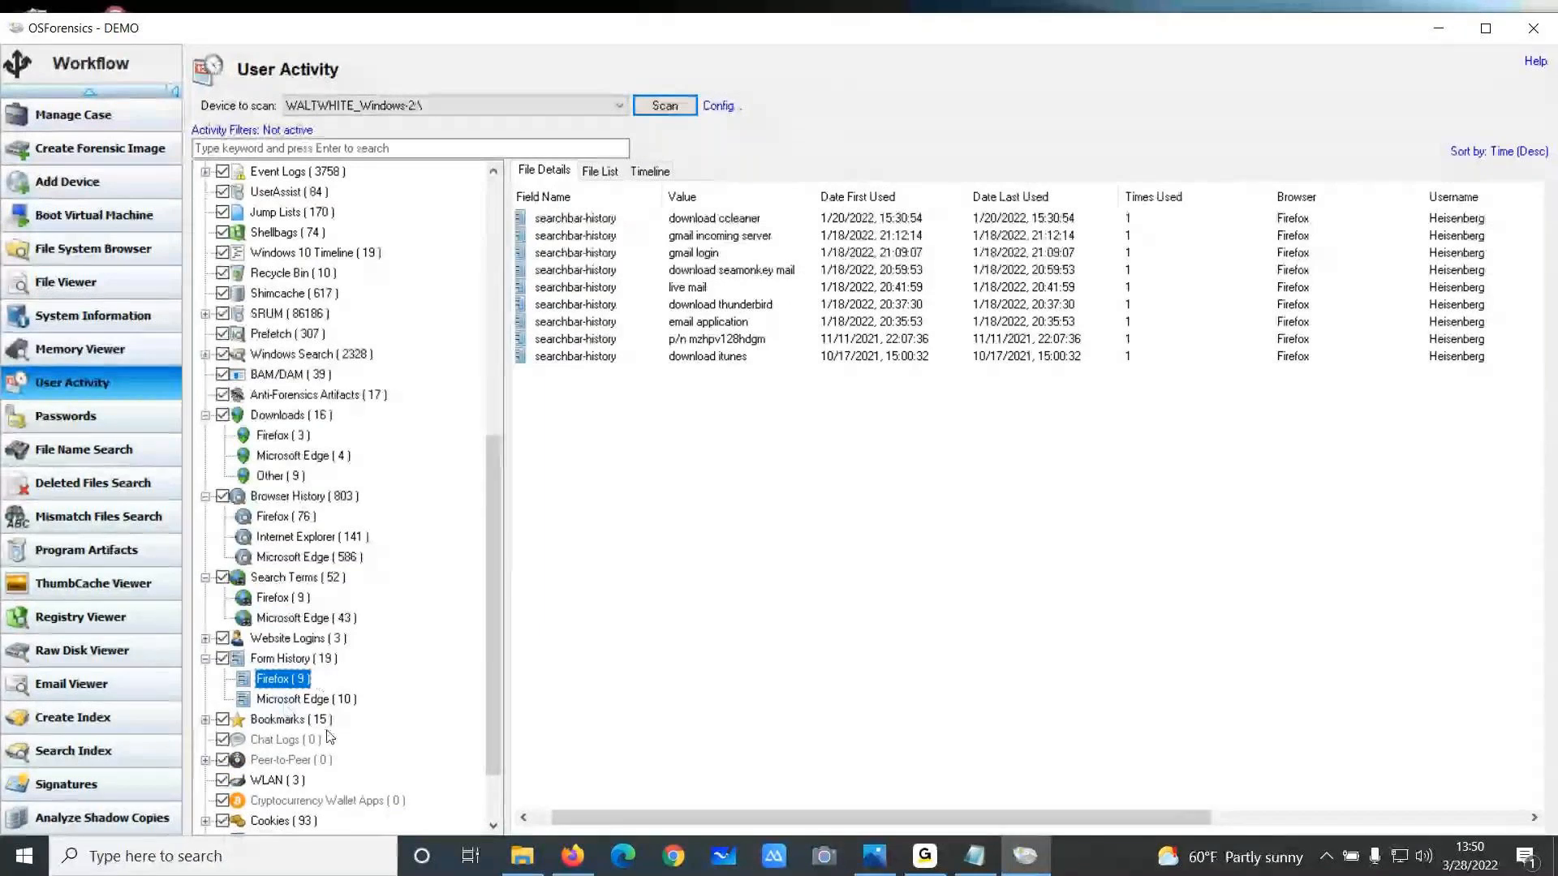
{"action": "left_click", "coordinate": [205, 638]}
{"action": "left_click", "coordinate": [279, 640]}
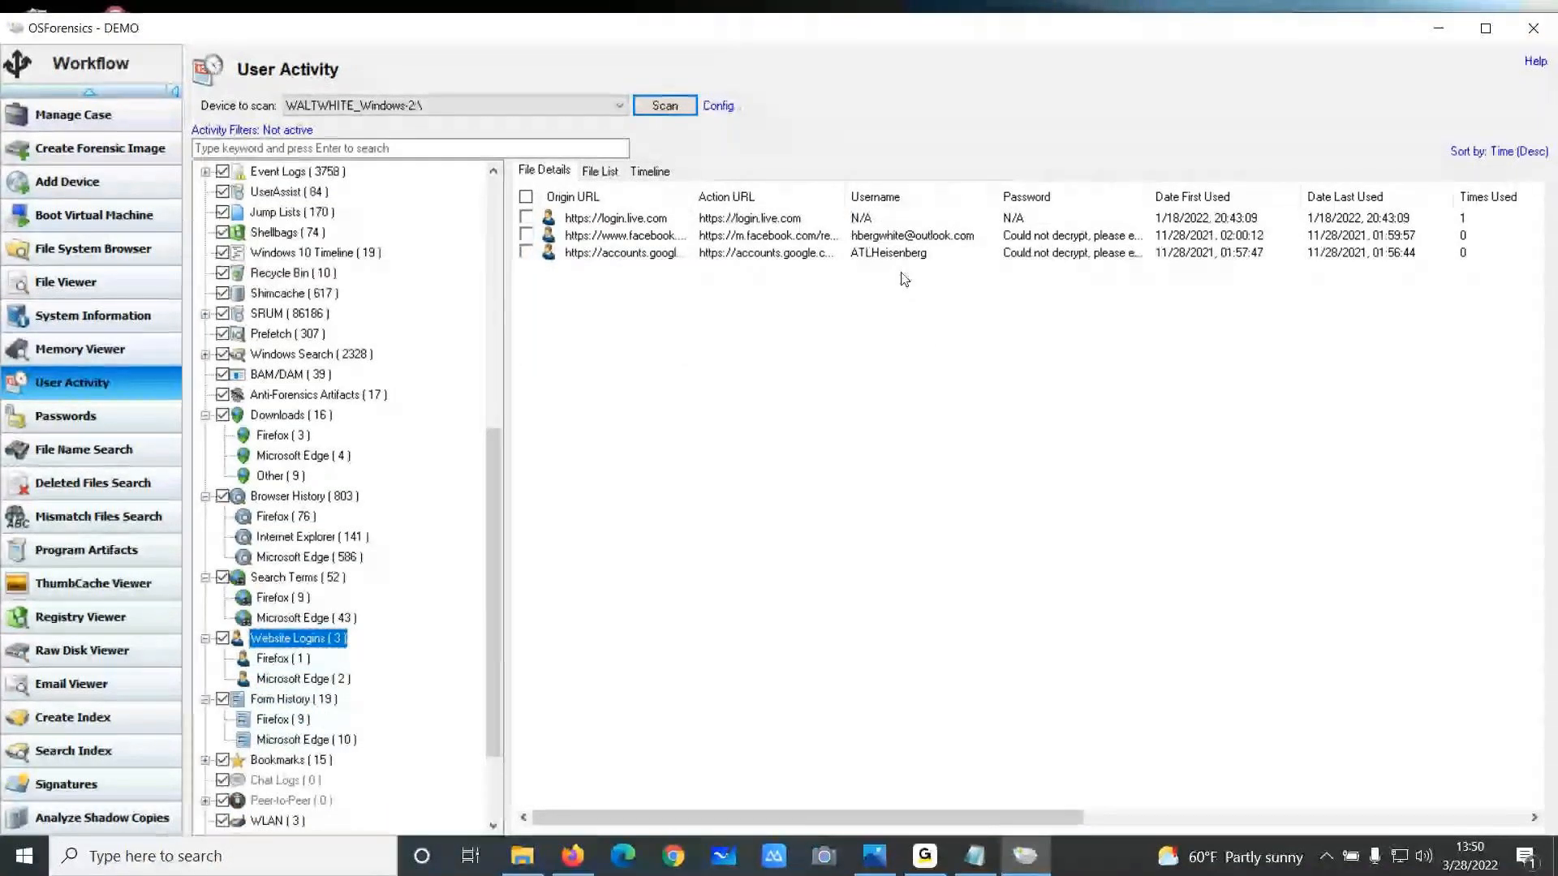
Inspect the scan configuration and its Set Decryption Method options, closing both dialogs
{"action": "left_click", "coordinate": [721, 106]}
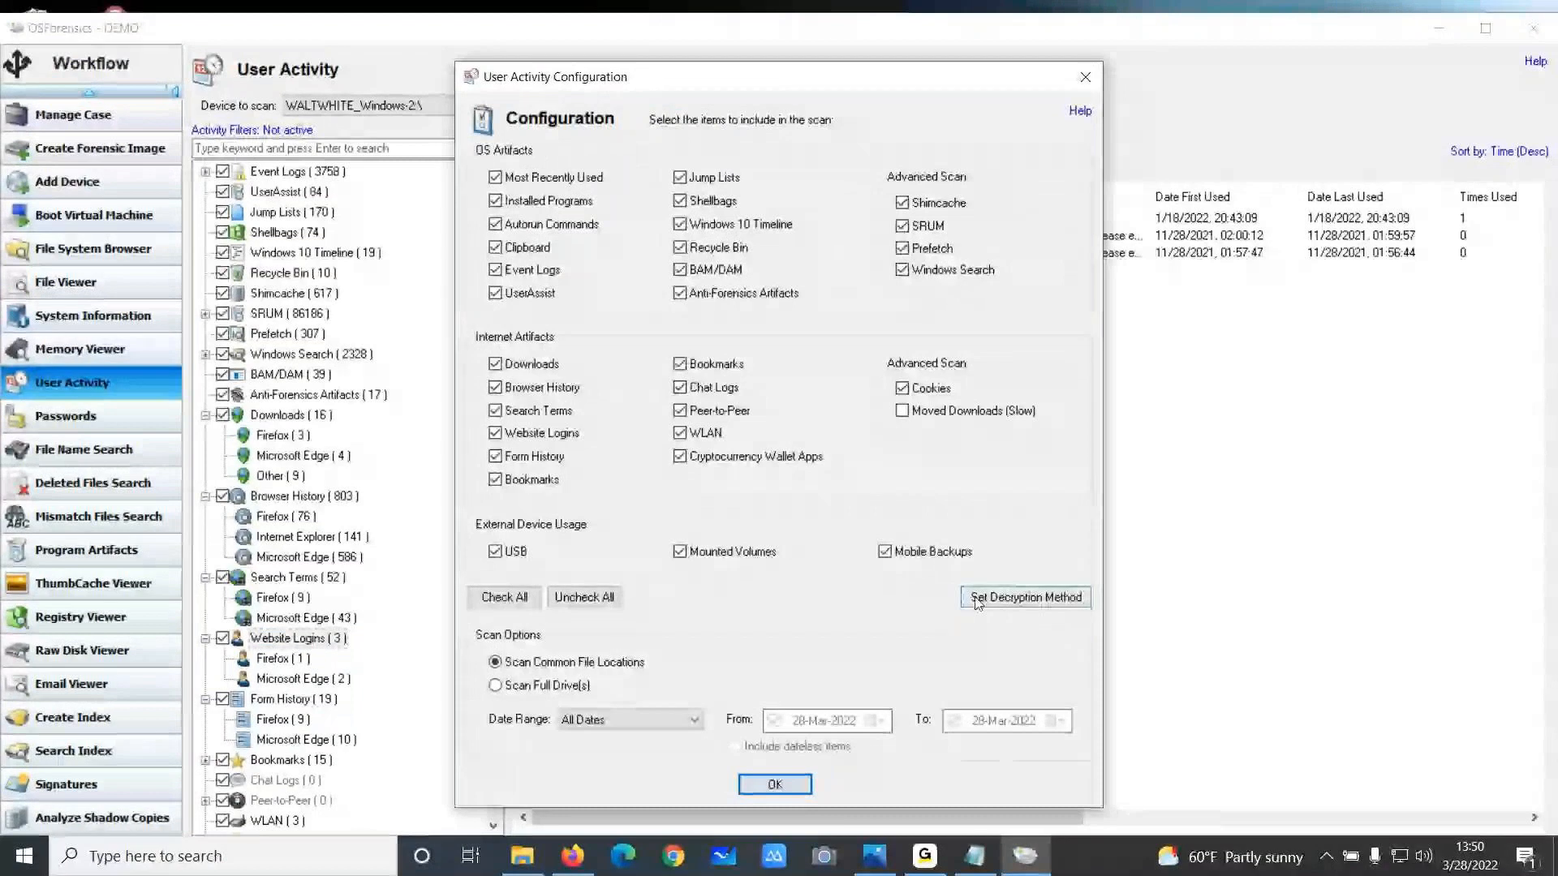
{"action": "left_click", "coordinate": [977, 600]}
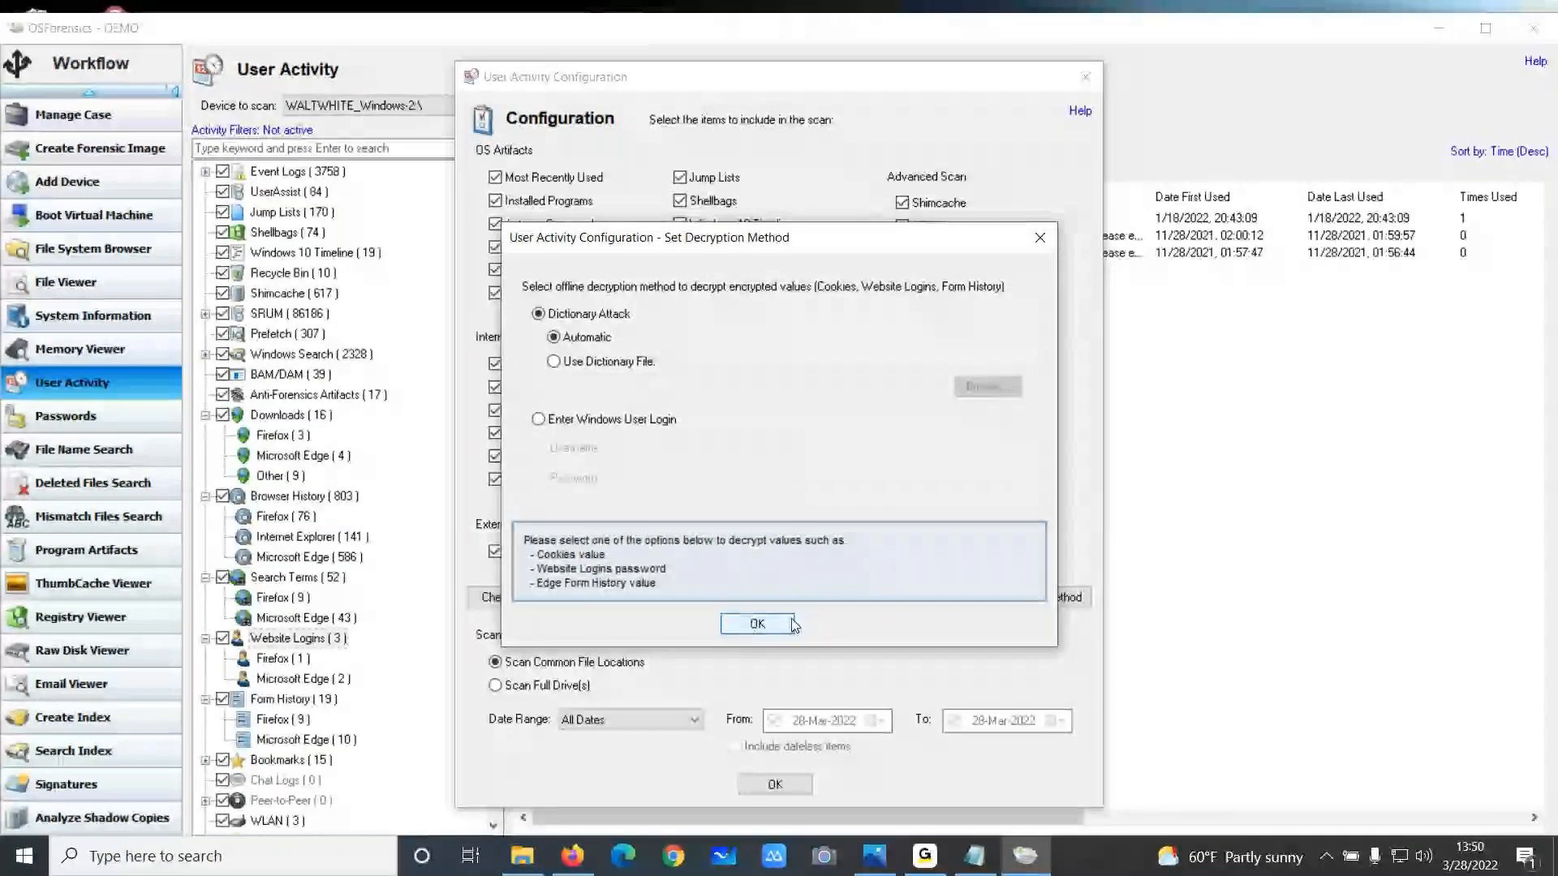
{"action": "left_click", "coordinate": [1040, 238]}
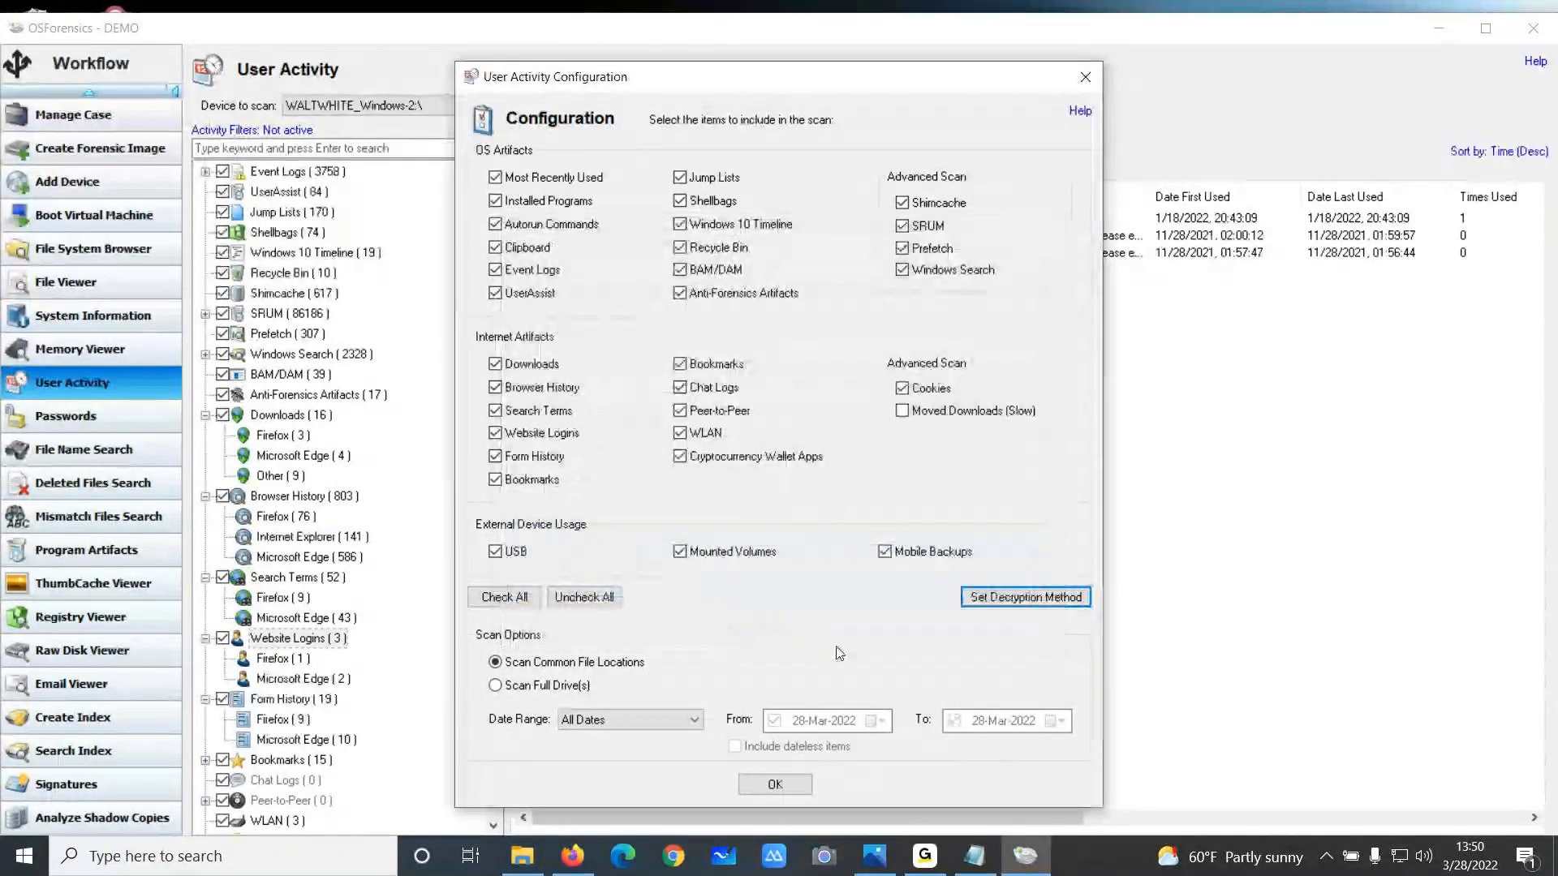
{"action": "left_click", "coordinate": [1085, 76]}
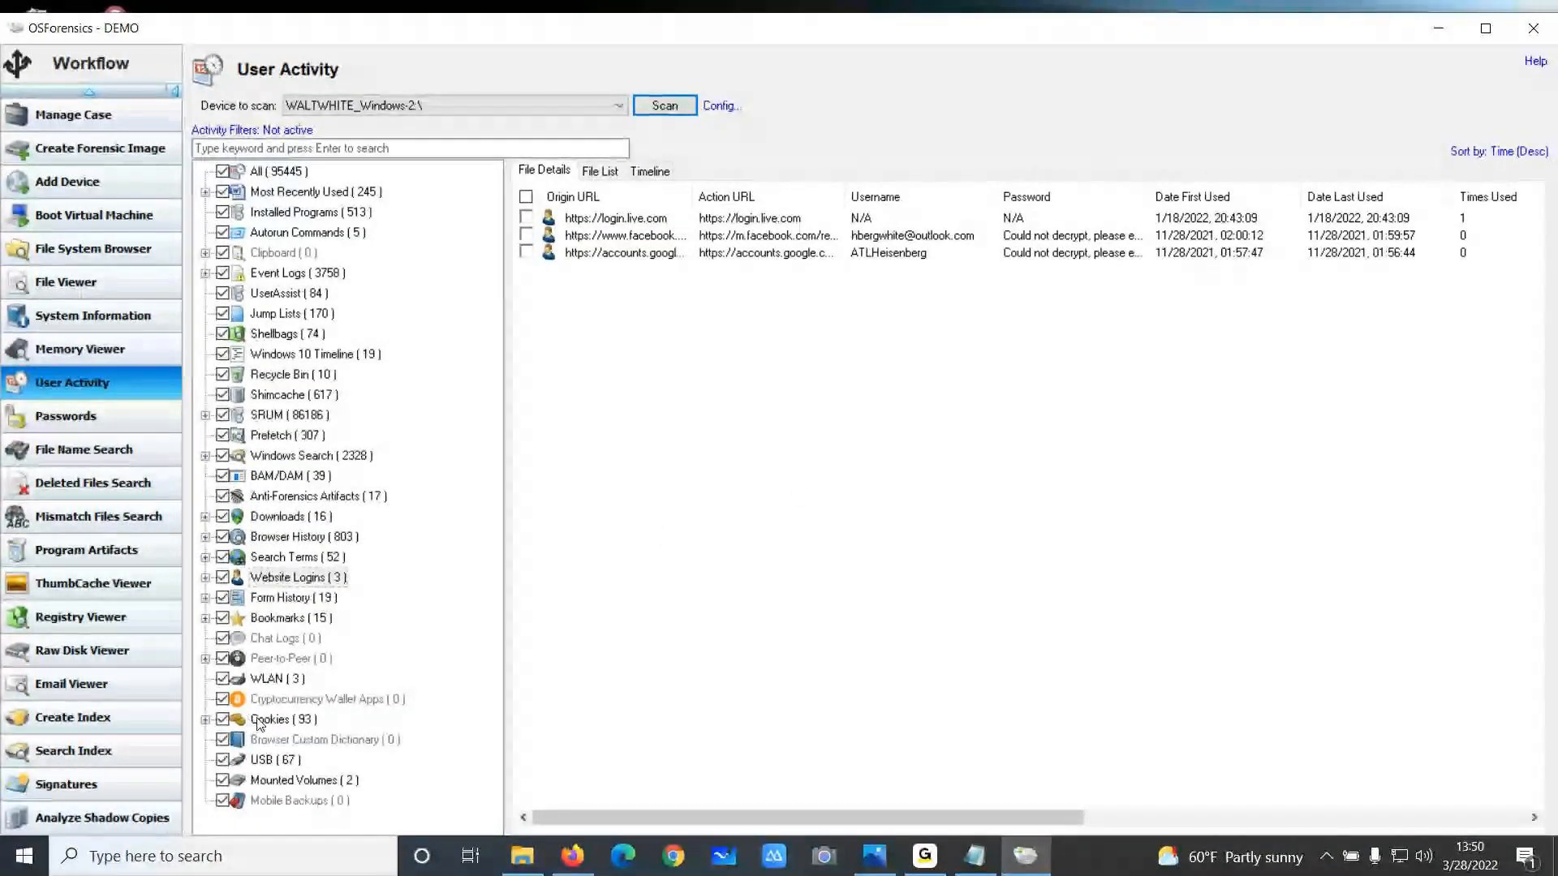
Show the Anti-Forensics Artifacts entries with a widened Item column and expand the Event Logs category
{"action": "left_click", "coordinate": [276, 495]}
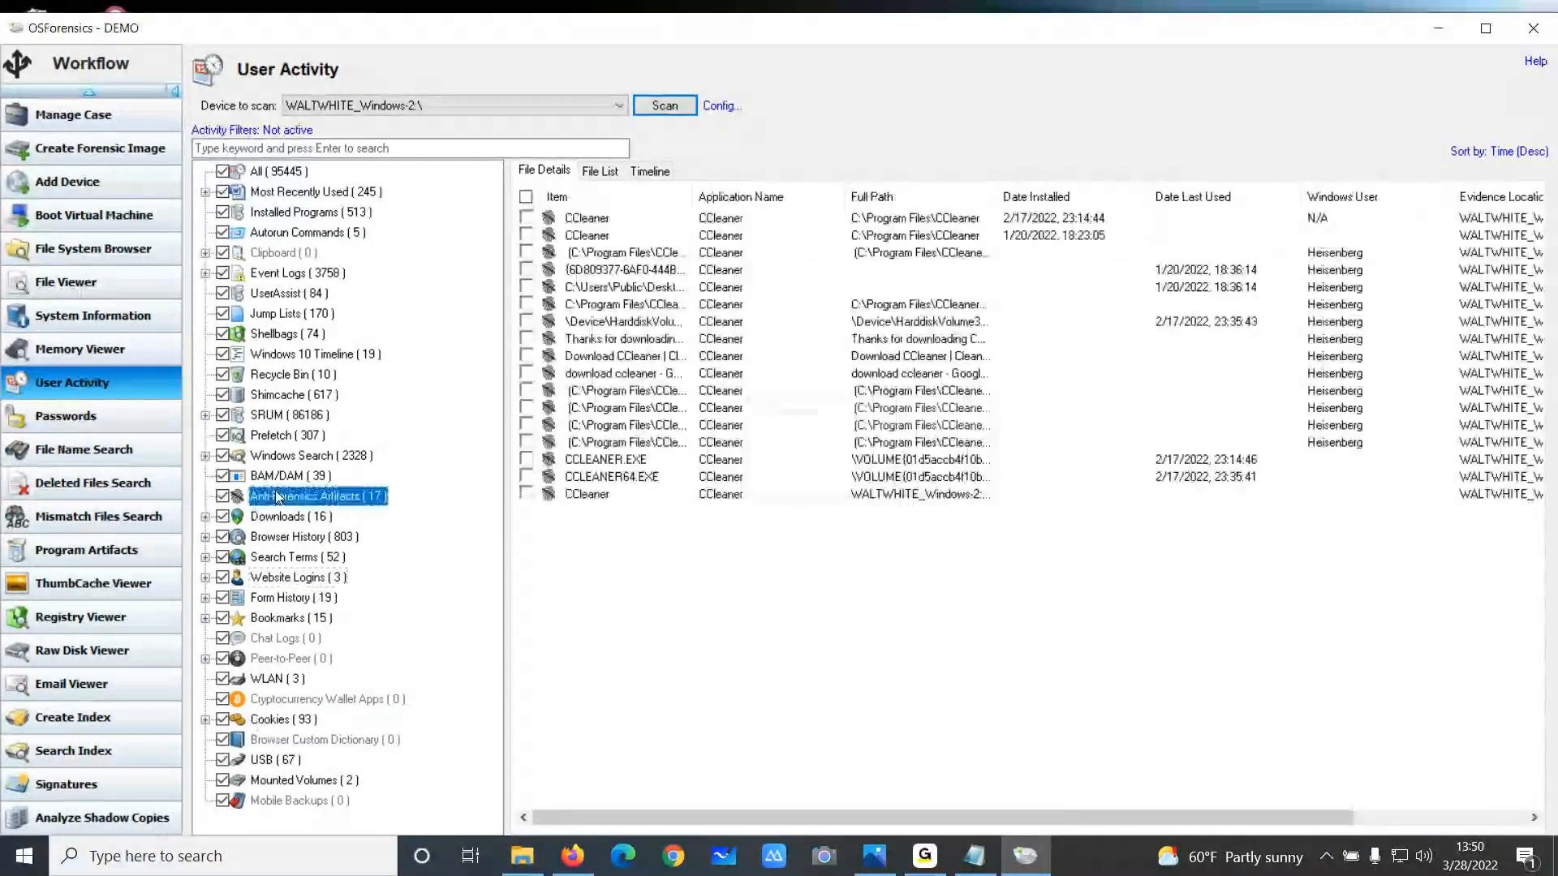
{"action": "left_click_drag", "start_coordinate": [691, 197], "coordinate": [903, 189]}
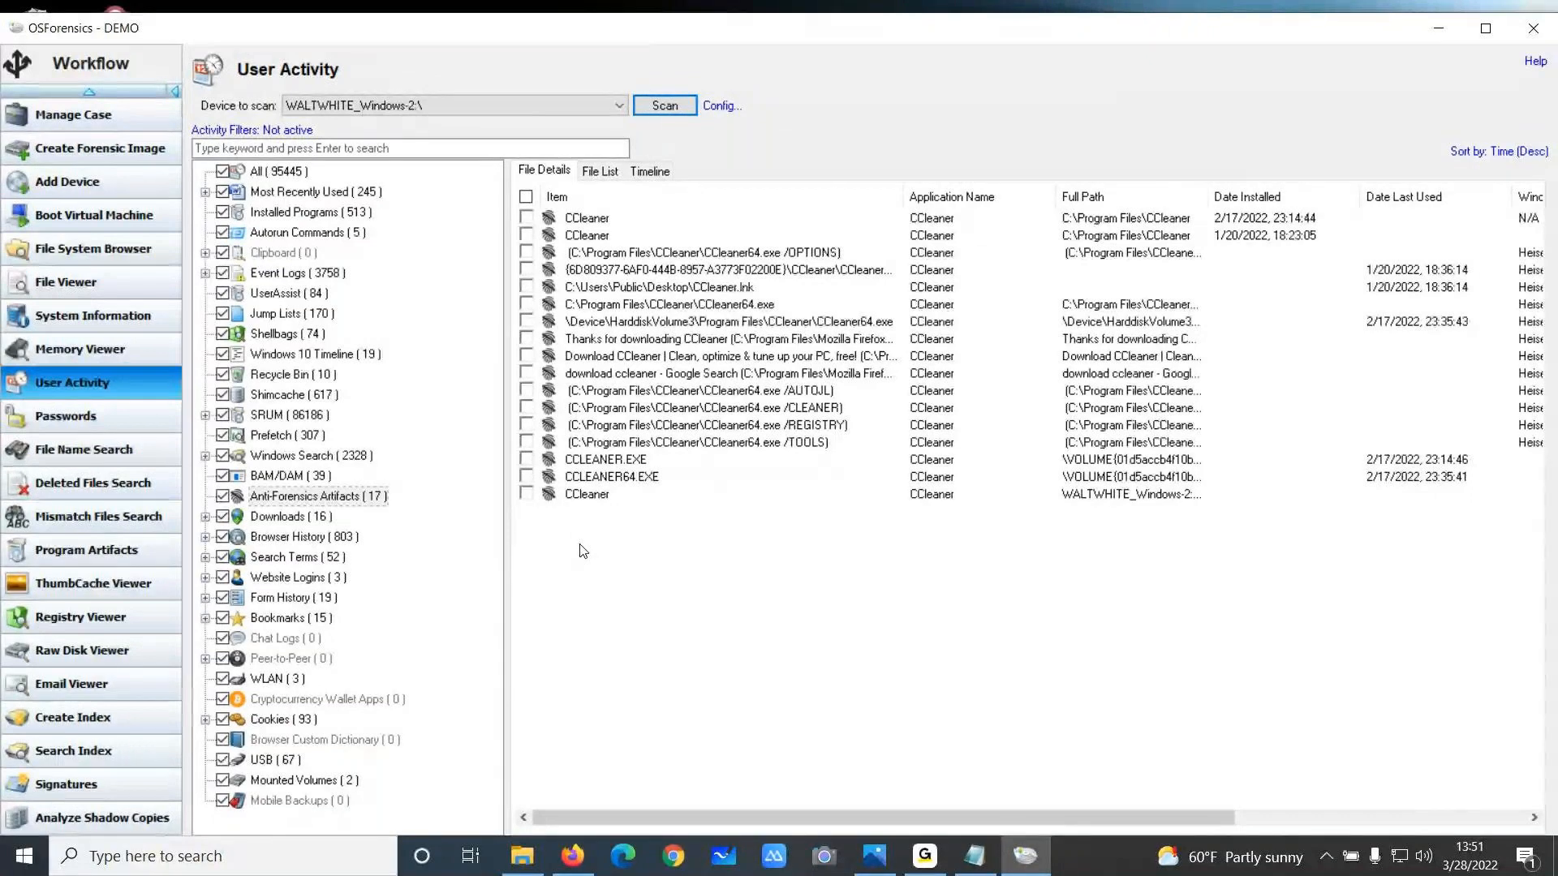
{"action": "left_click", "coordinate": [205, 273]}
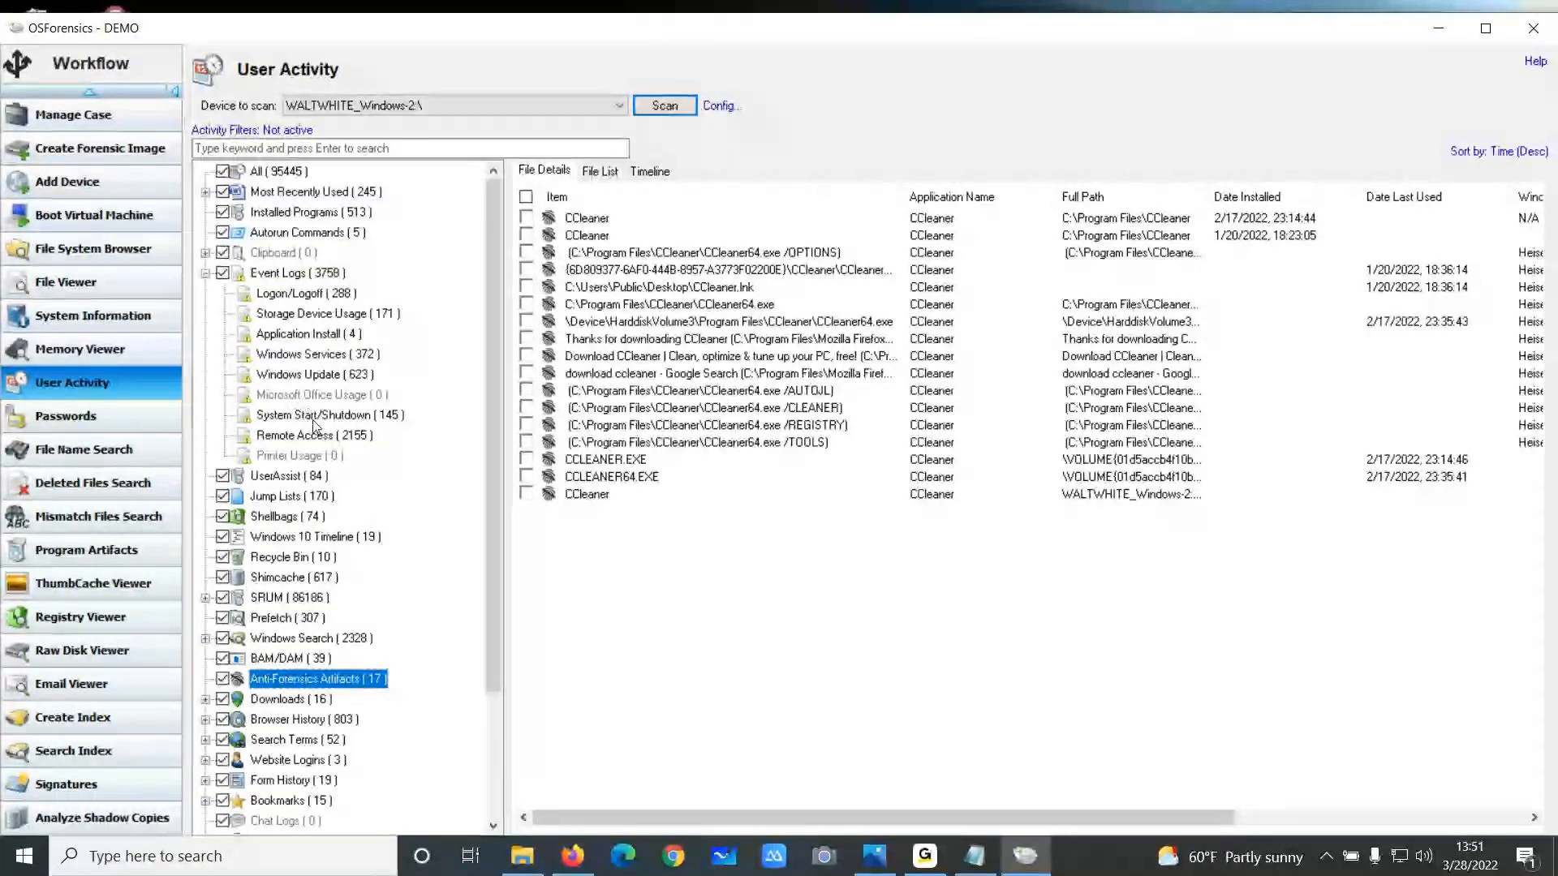
View the Logon/Logoff event log entries in User Activity
{"action": "left_click", "coordinate": [306, 293]}
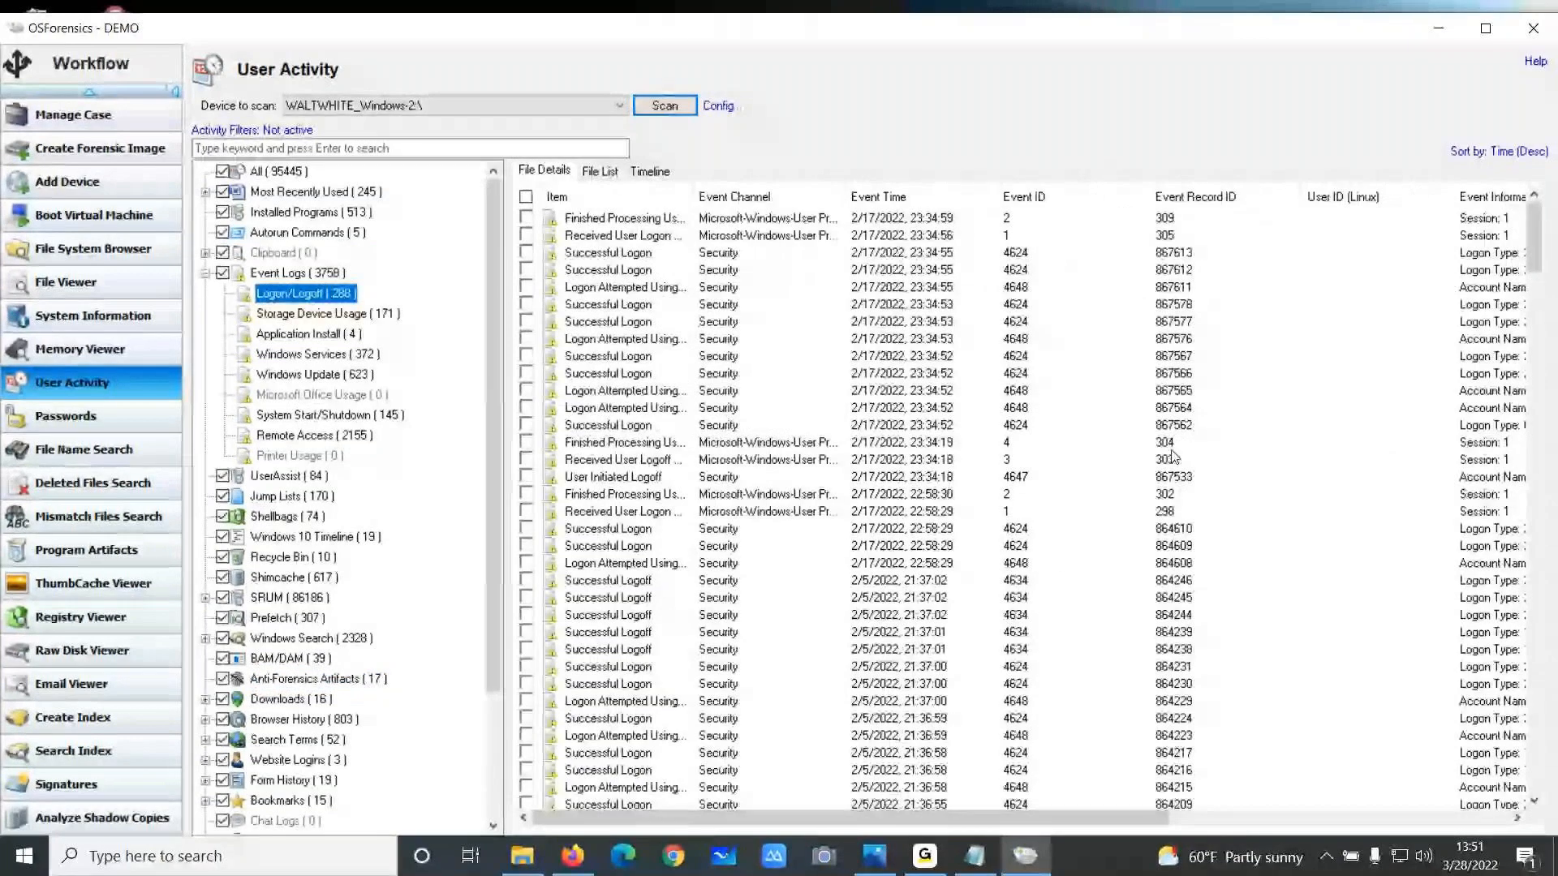
{"action": "left_click_drag", "start_coordinate": [723, 821], "coordinate": [669, 823]}
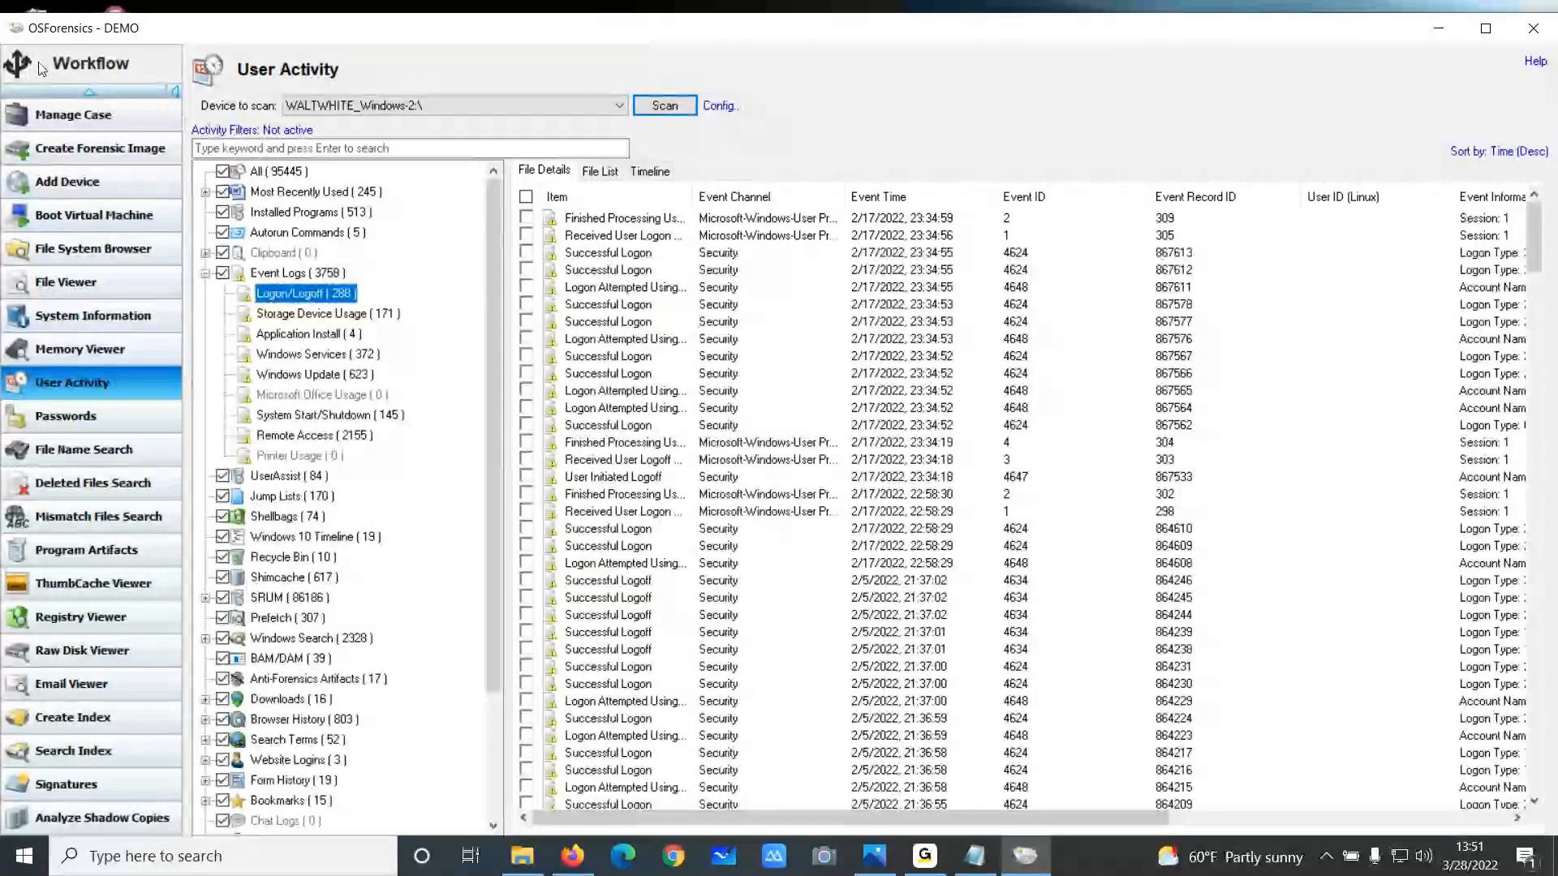
{"action": "scroll", "coordinate": [78, 218], "scroll_direction": "up", "scroll_amount": 2}
Open the Event Log Viewer and scan the WALTWHITE_Windows-2 drive for event logs
{"action": "left_click", "coordinate": [50, 116]}
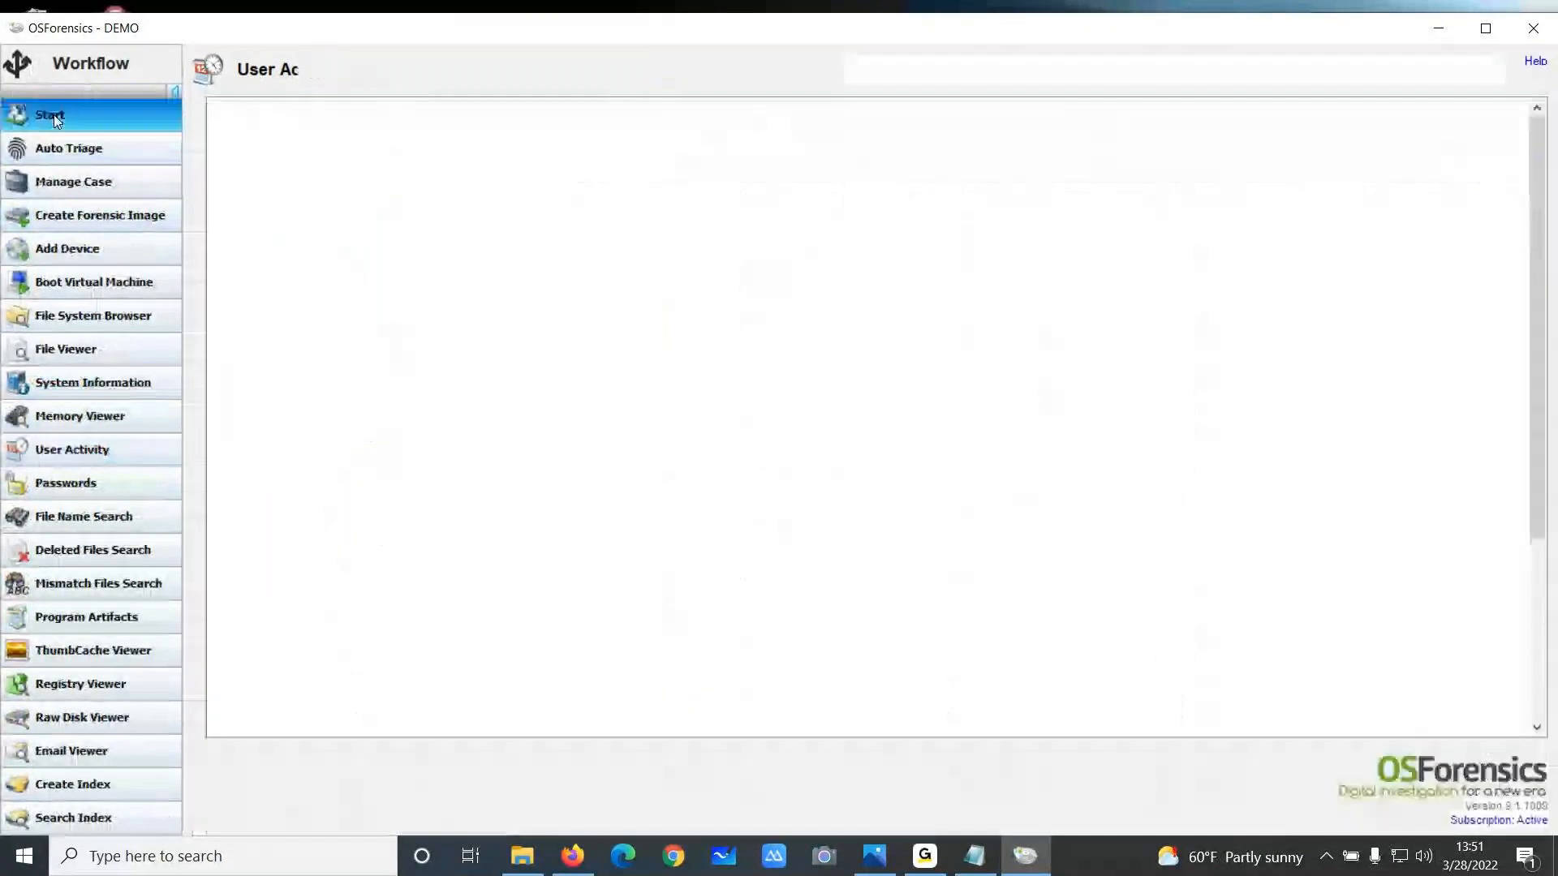
{"action": "left_click", "coordinate": [632, 518]}
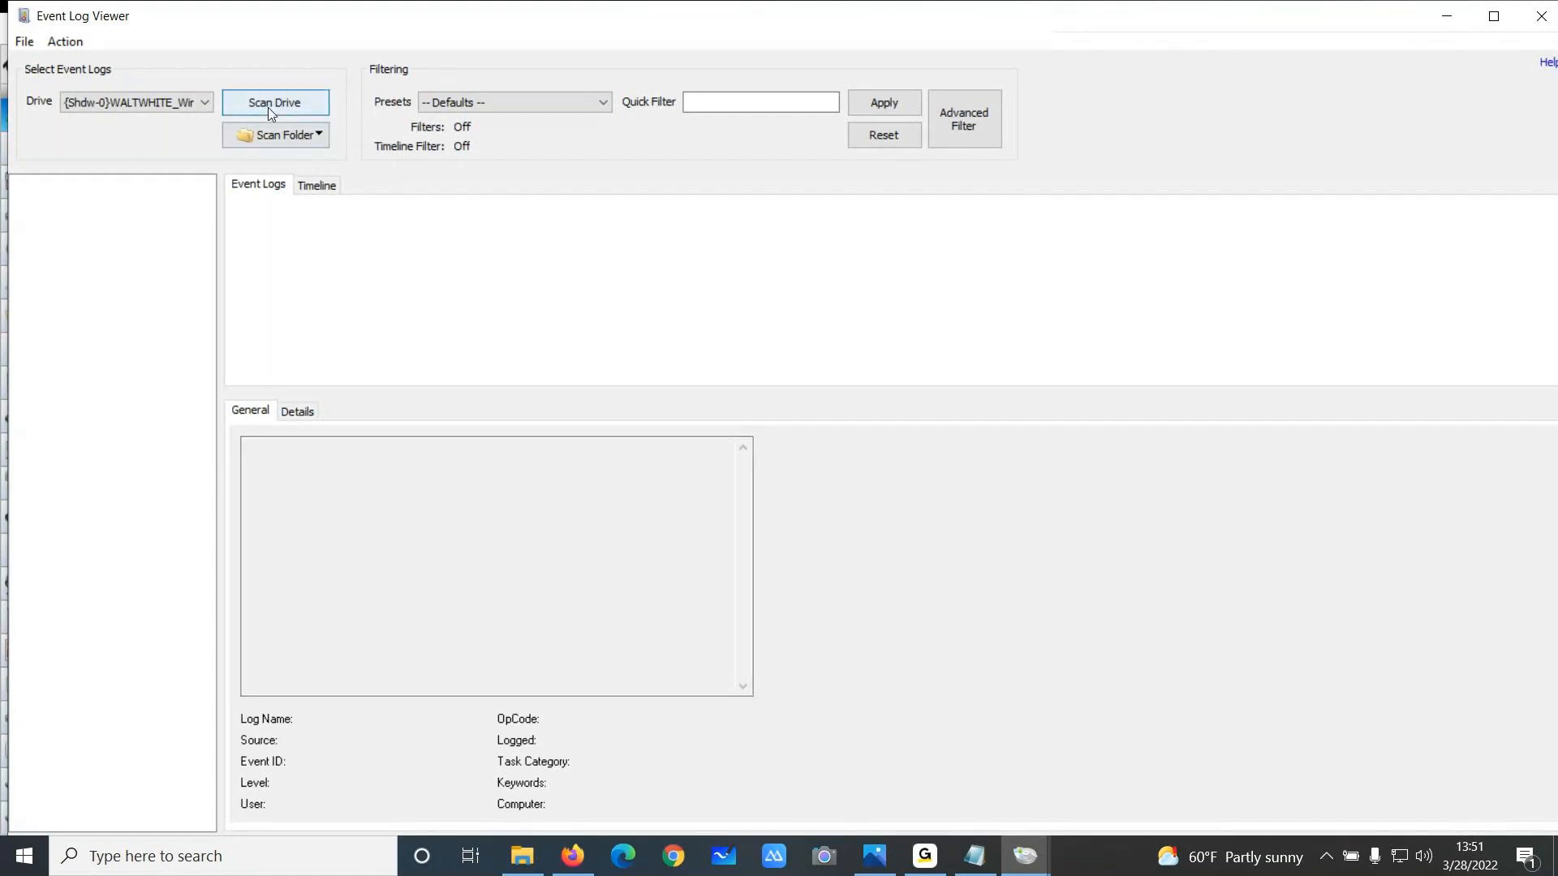
{"action": "left_click", "coordinate": [205, 102]}
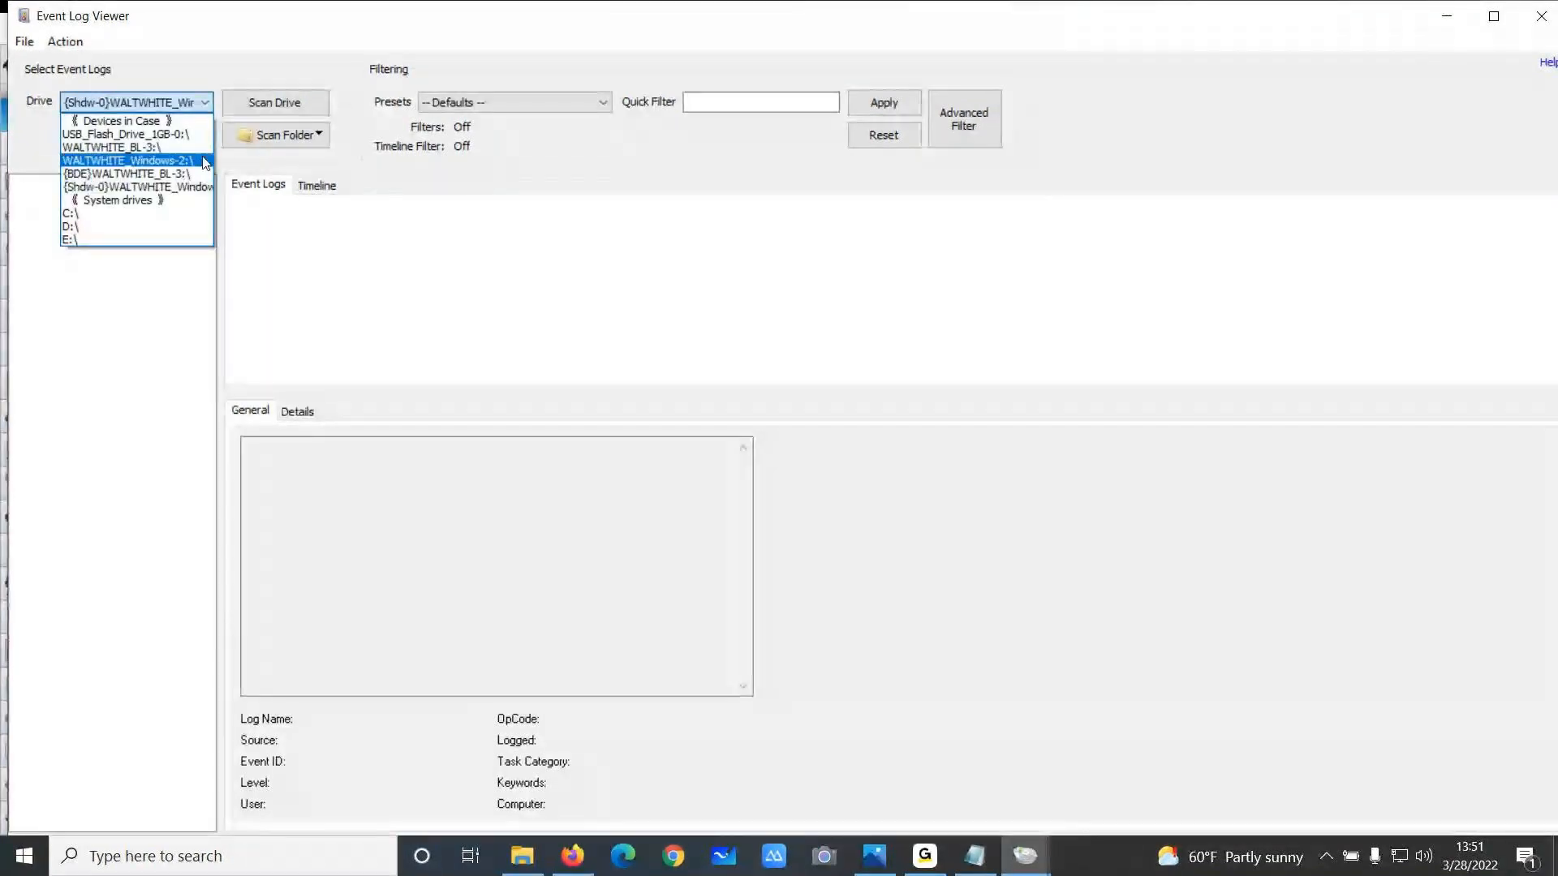
{"action": "left_click", "coordinate": [187, 161]}
{"action": "left_click", "coordinate": [274, 103]}
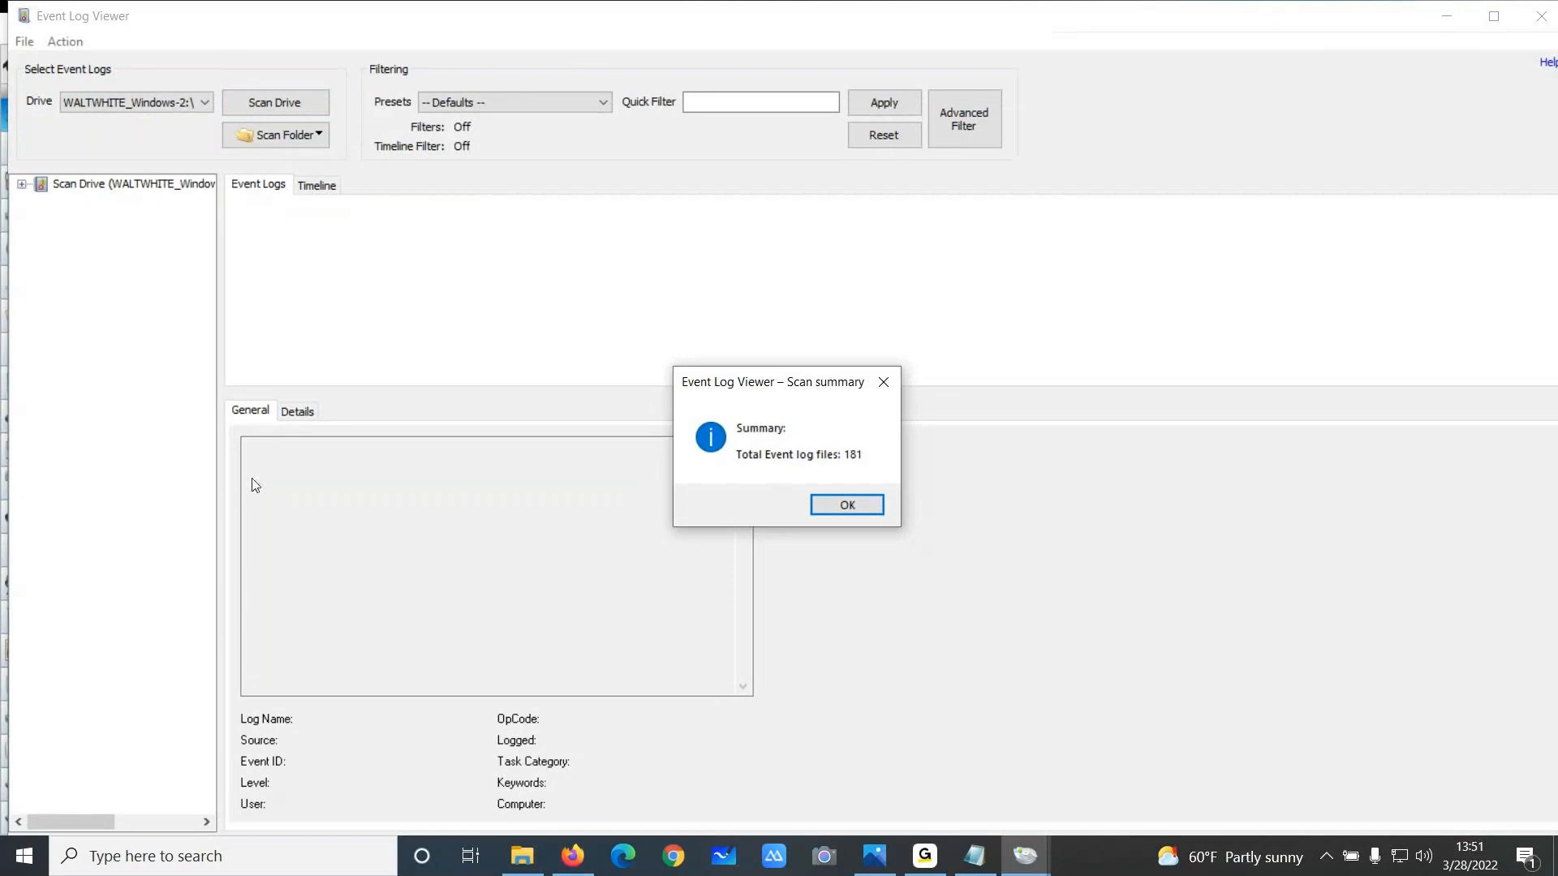
{"action": "left_click", "coordinate": [847, 505]}
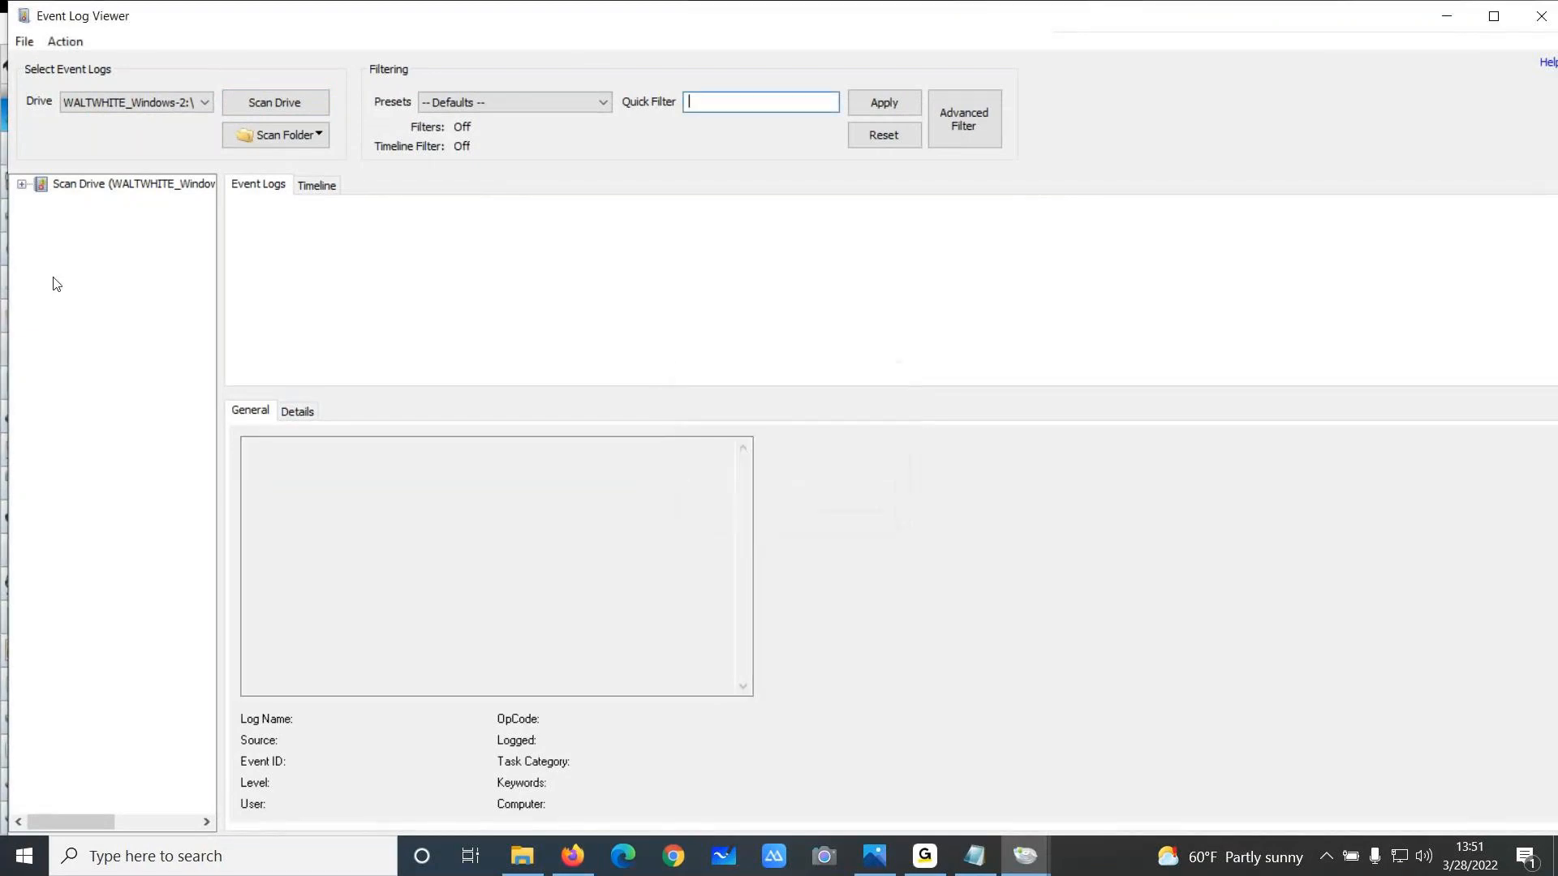
Expand the scanned log folders and open the System.evtx log
{"action": "left_click", "coordinate": [22, 185]}
{"action": "left_click", "coordinate": [41, 232]}
{"action": "left_click", "coordinate": [41, 217]}
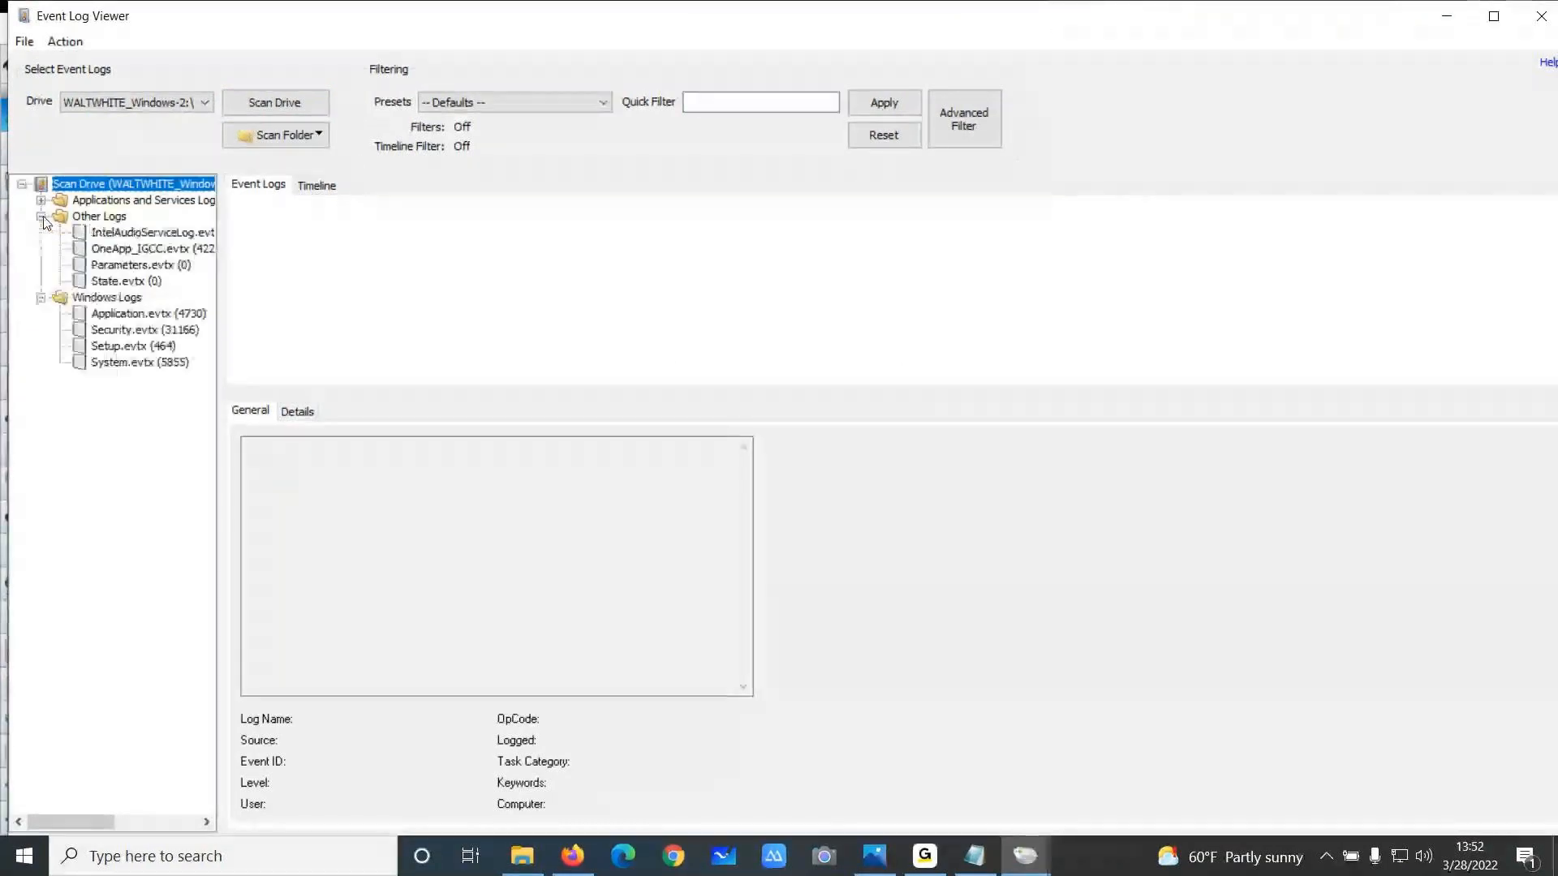
{"action": "left_click", "coordinate": [40, 201]}
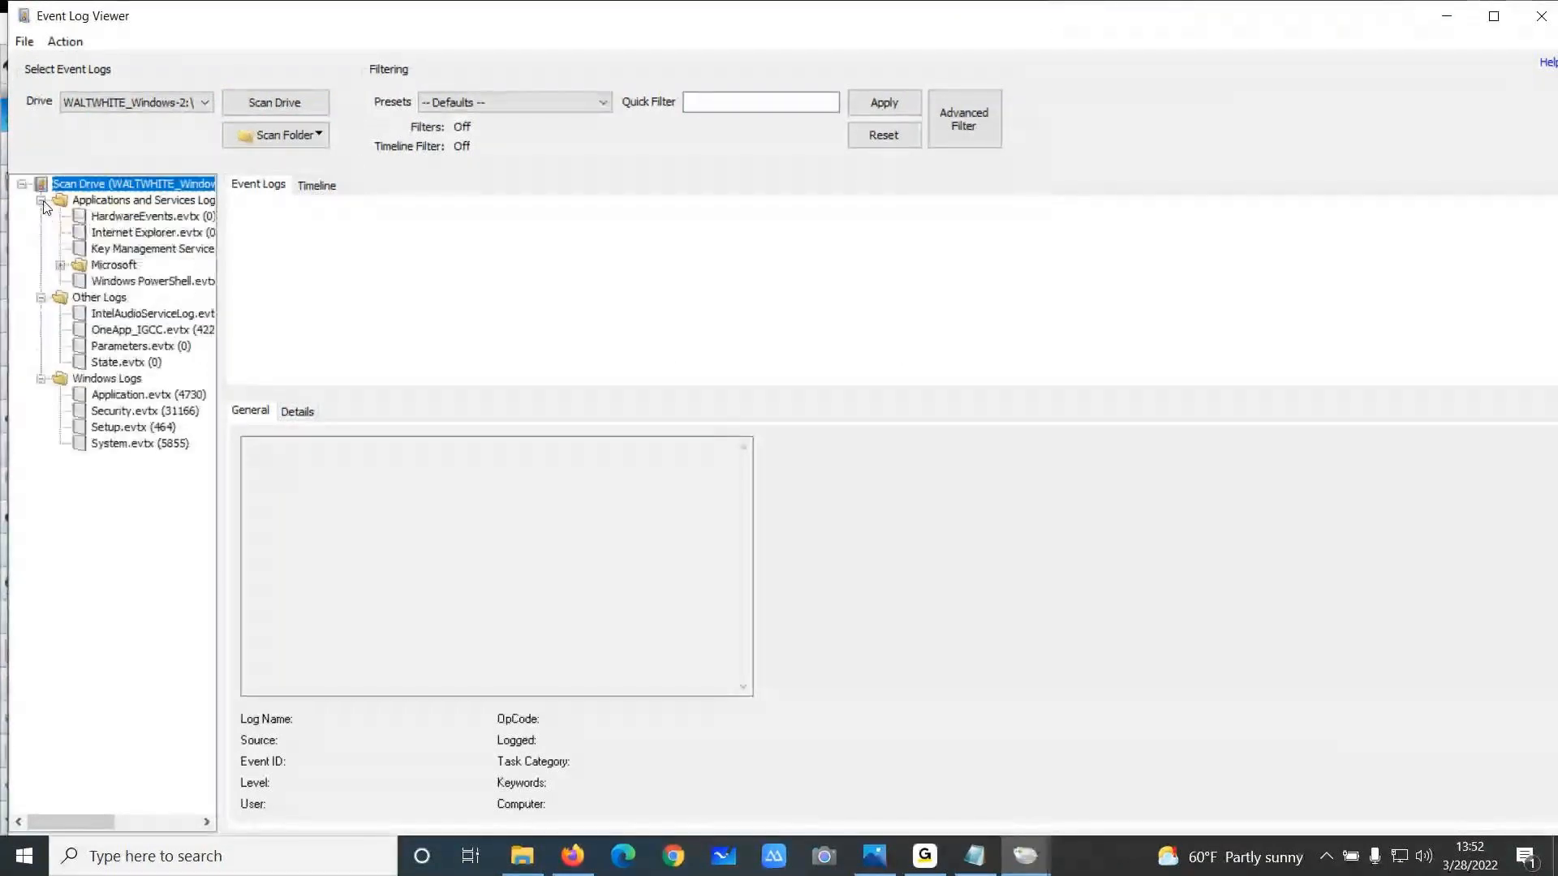
{"action": "left_click", "coordinate": [124, 443]}
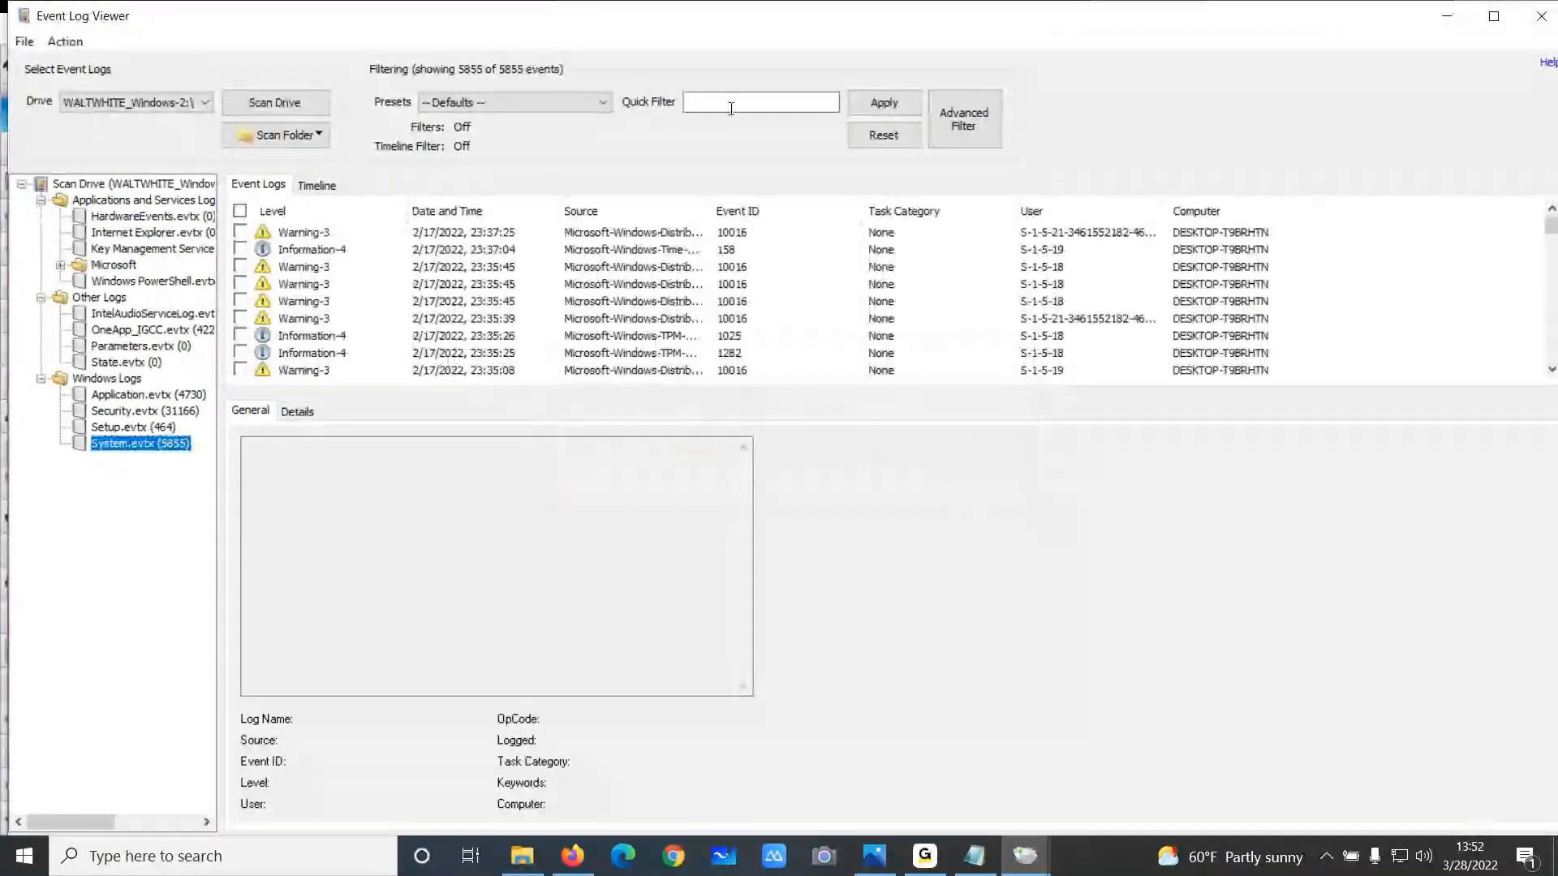
Try to set an advanced filter for Event ID equal to 4624
{"action": "left_click", "coordinate": [964, 120]}
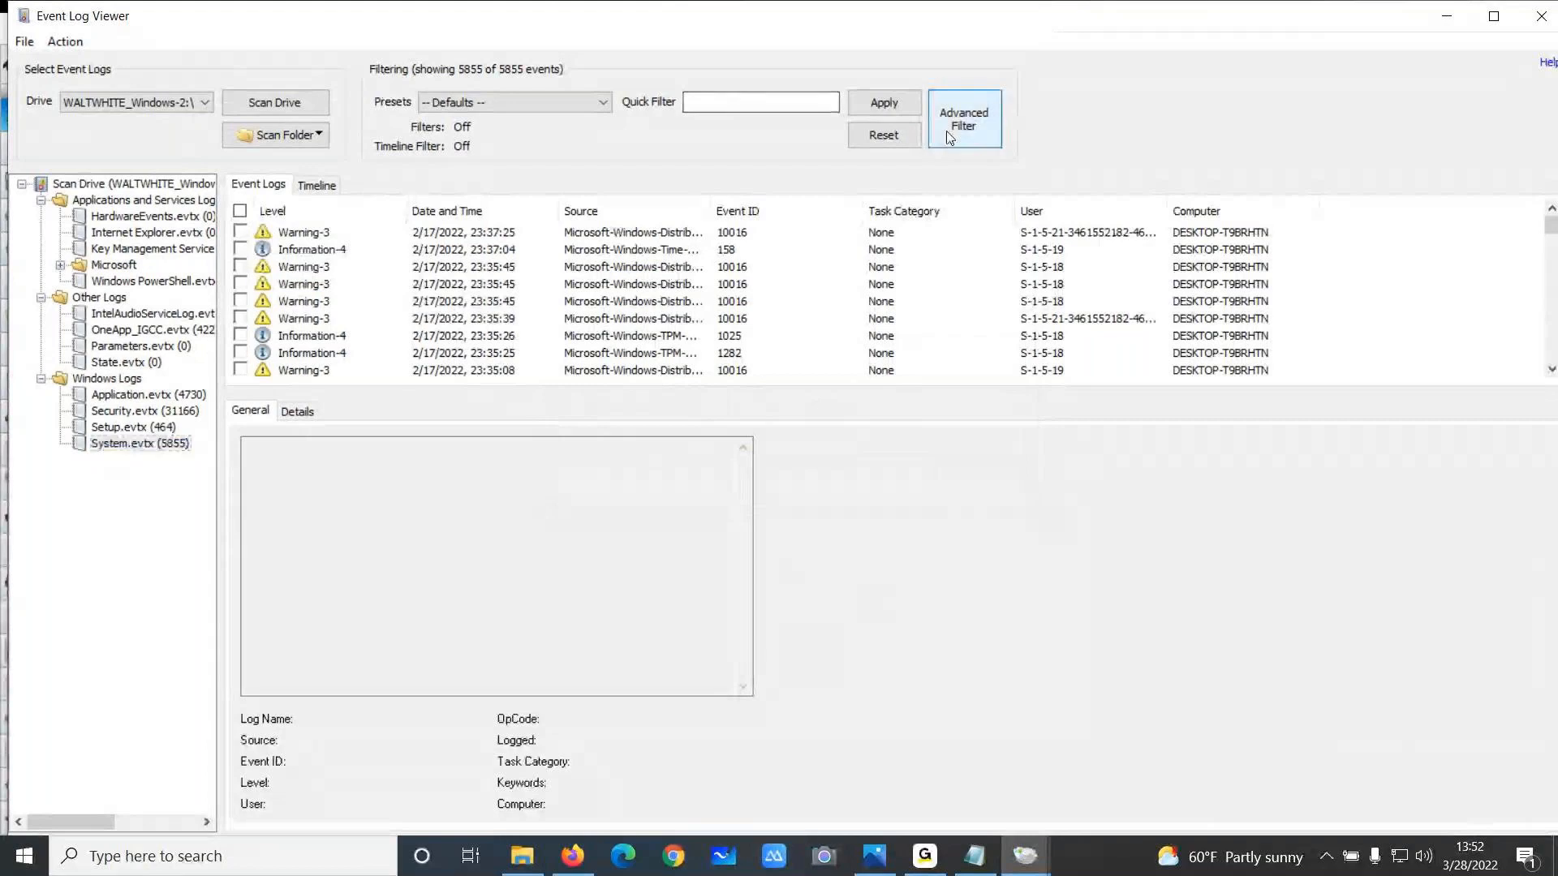
{"action": "left_click", "coordinate": [730, 506]}
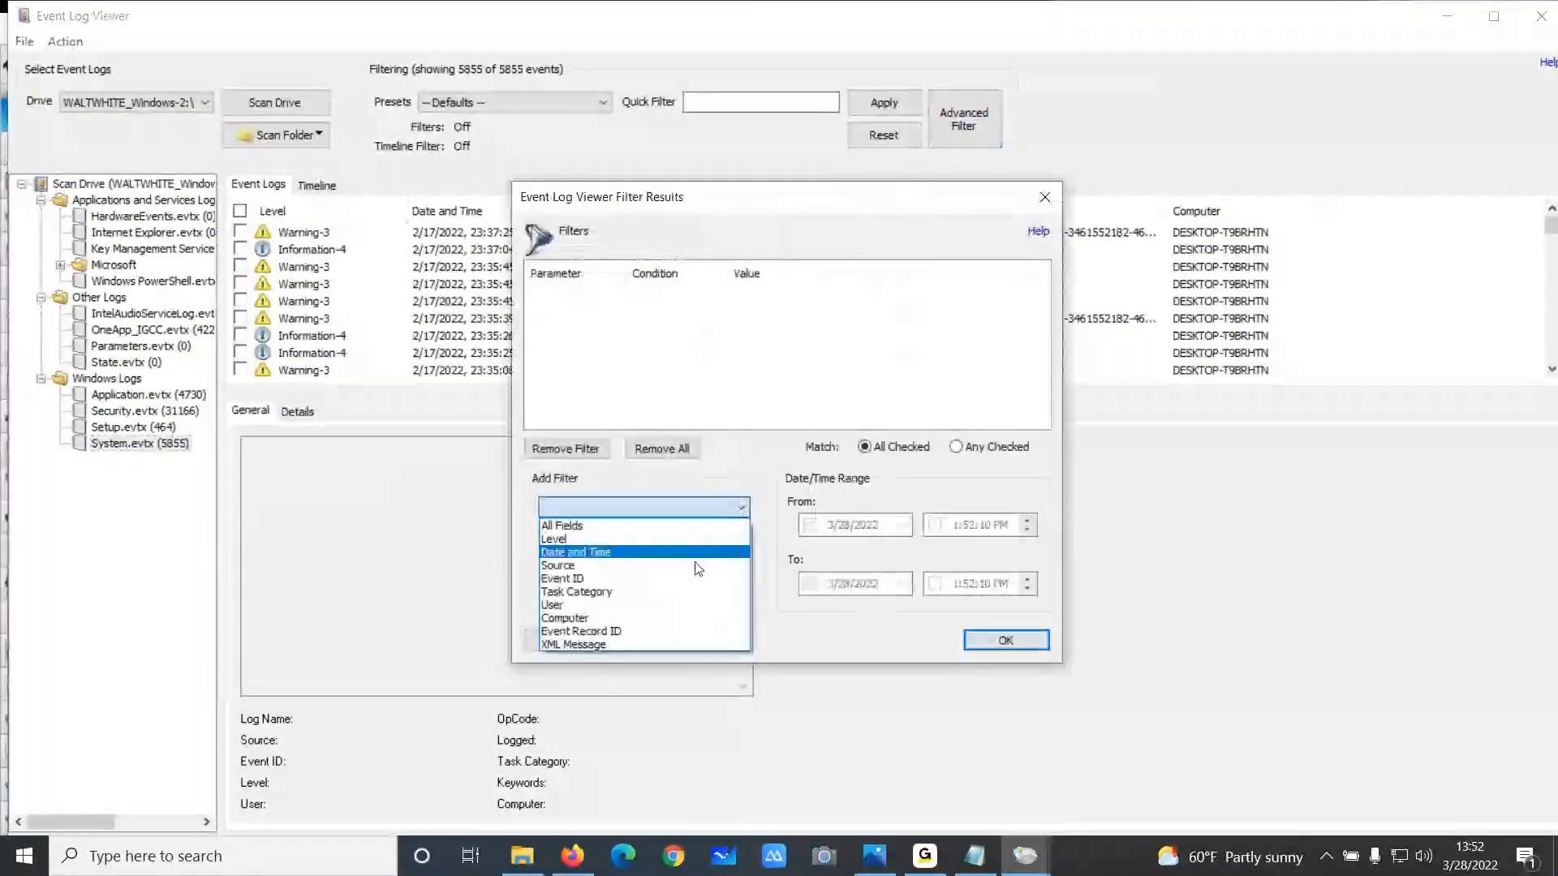
{"action": "left_click", "coordinate": [684, 583]}
{"action": "left_click", "coordinate": [601, 533]}
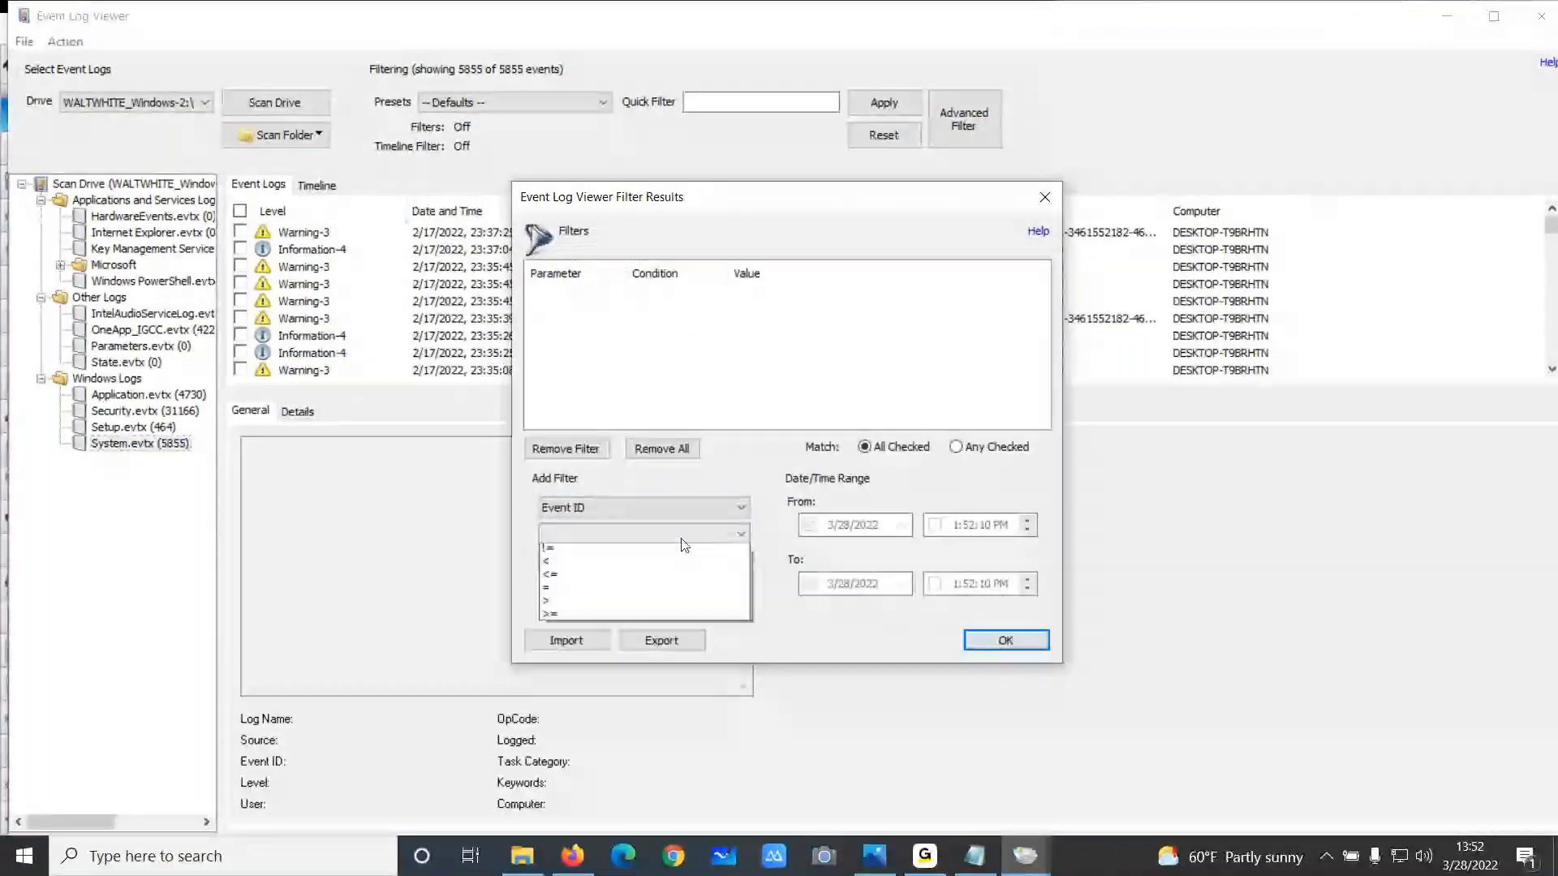
{"action": "left_click", "coordinate": [598, 591]}
{"action": "left_click", "coordinate": [597, 566]}
{"action": "type", "text": "4624"}
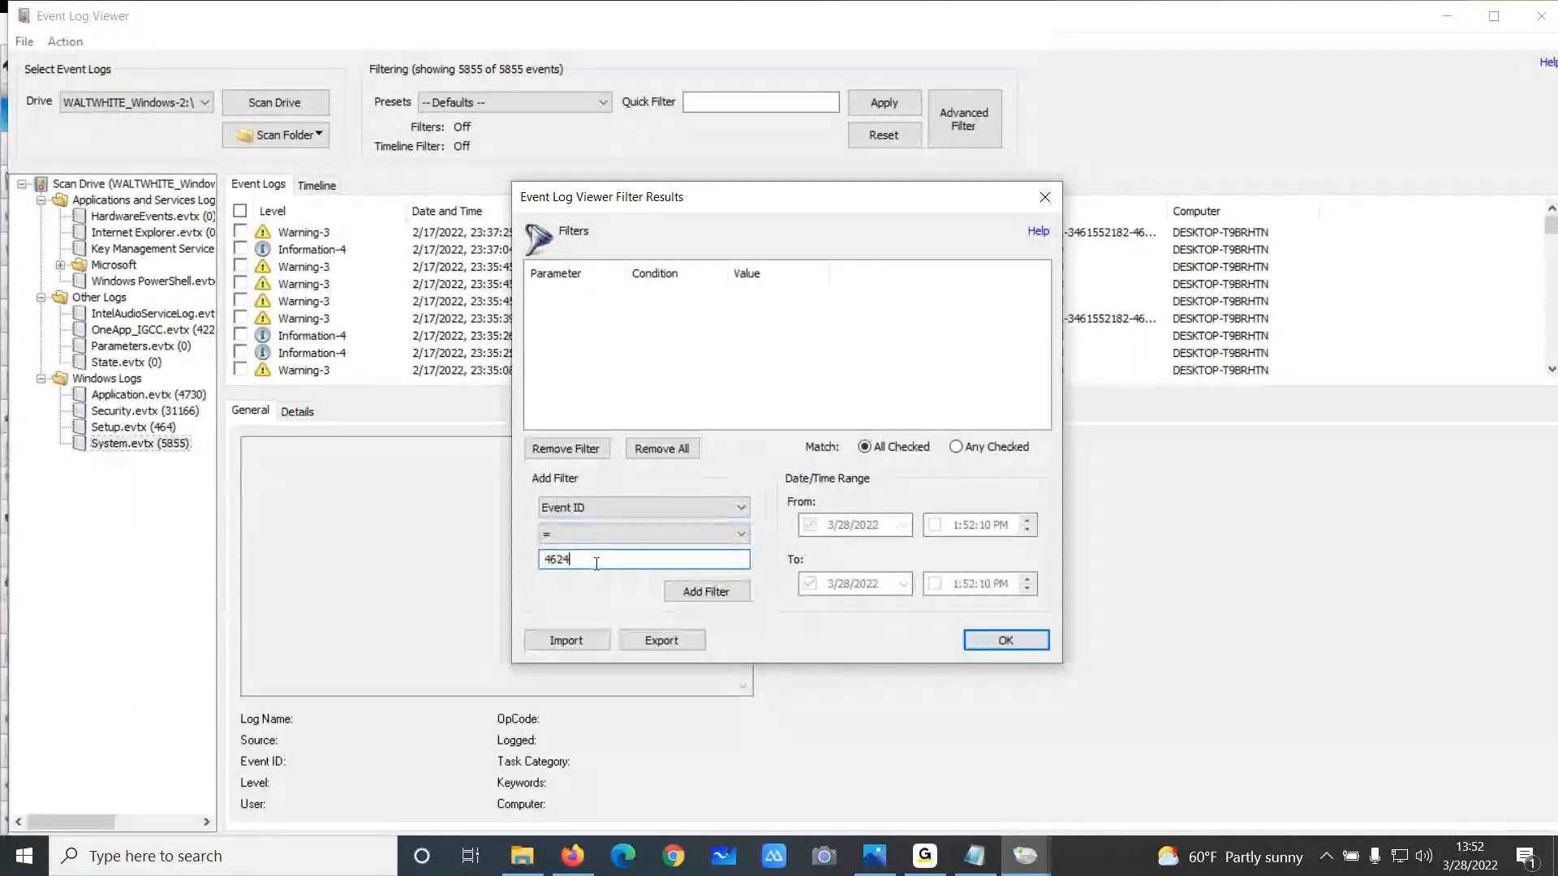
{"action": "left_click", "coordinate": [1019, 640]}
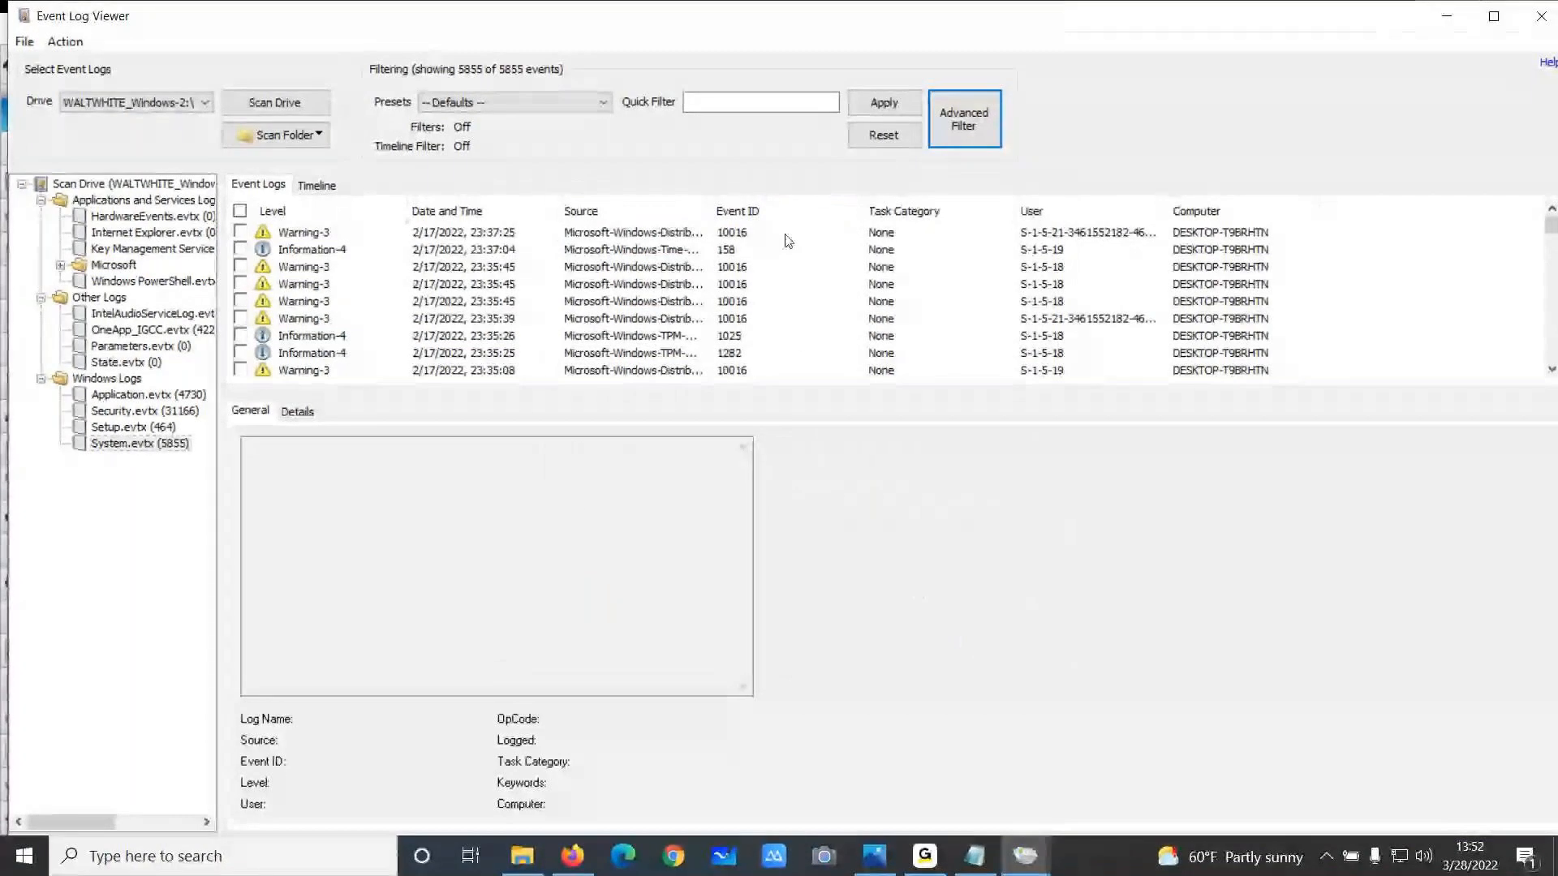
{"action": "left_click", "coordinate": [963, 125]}
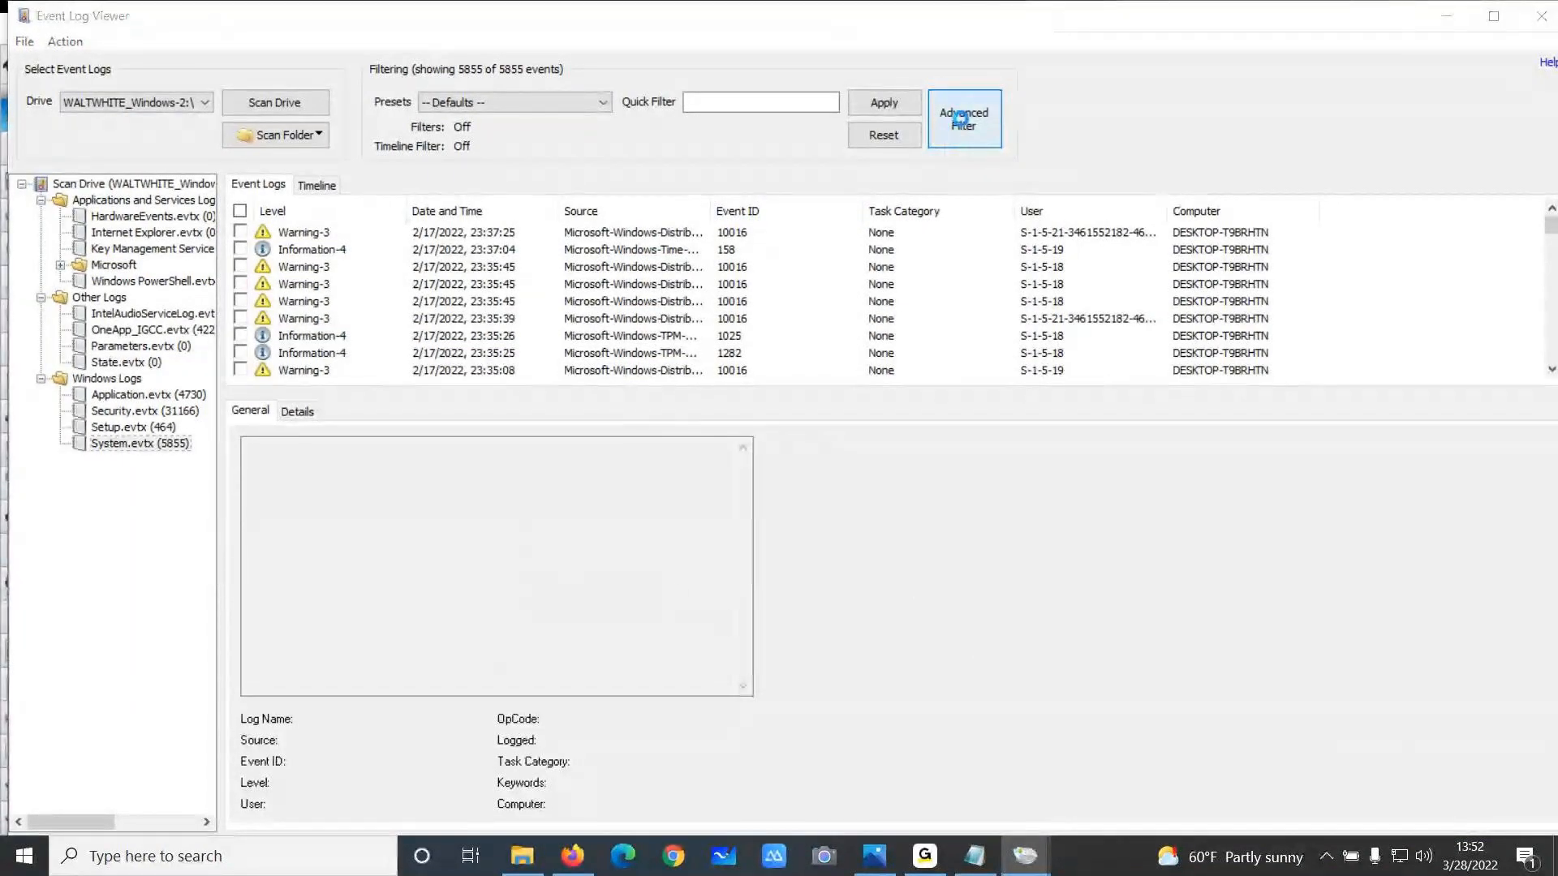
{"action": "left_click", "coordinate": [713, 509]}
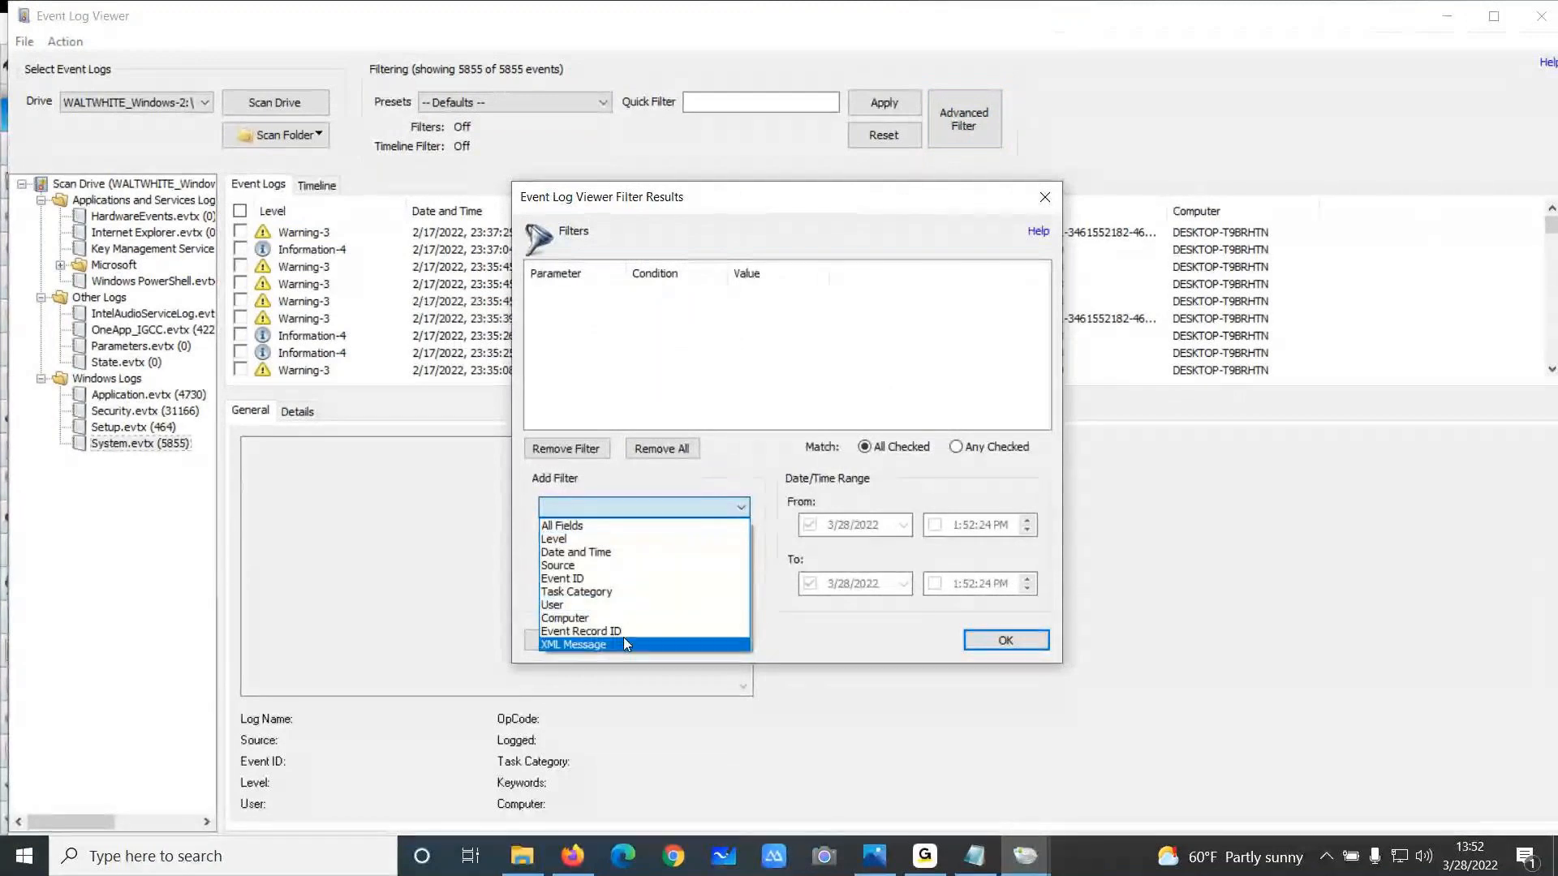
{"action": "left_click", "coordinate": [1039, 208]}
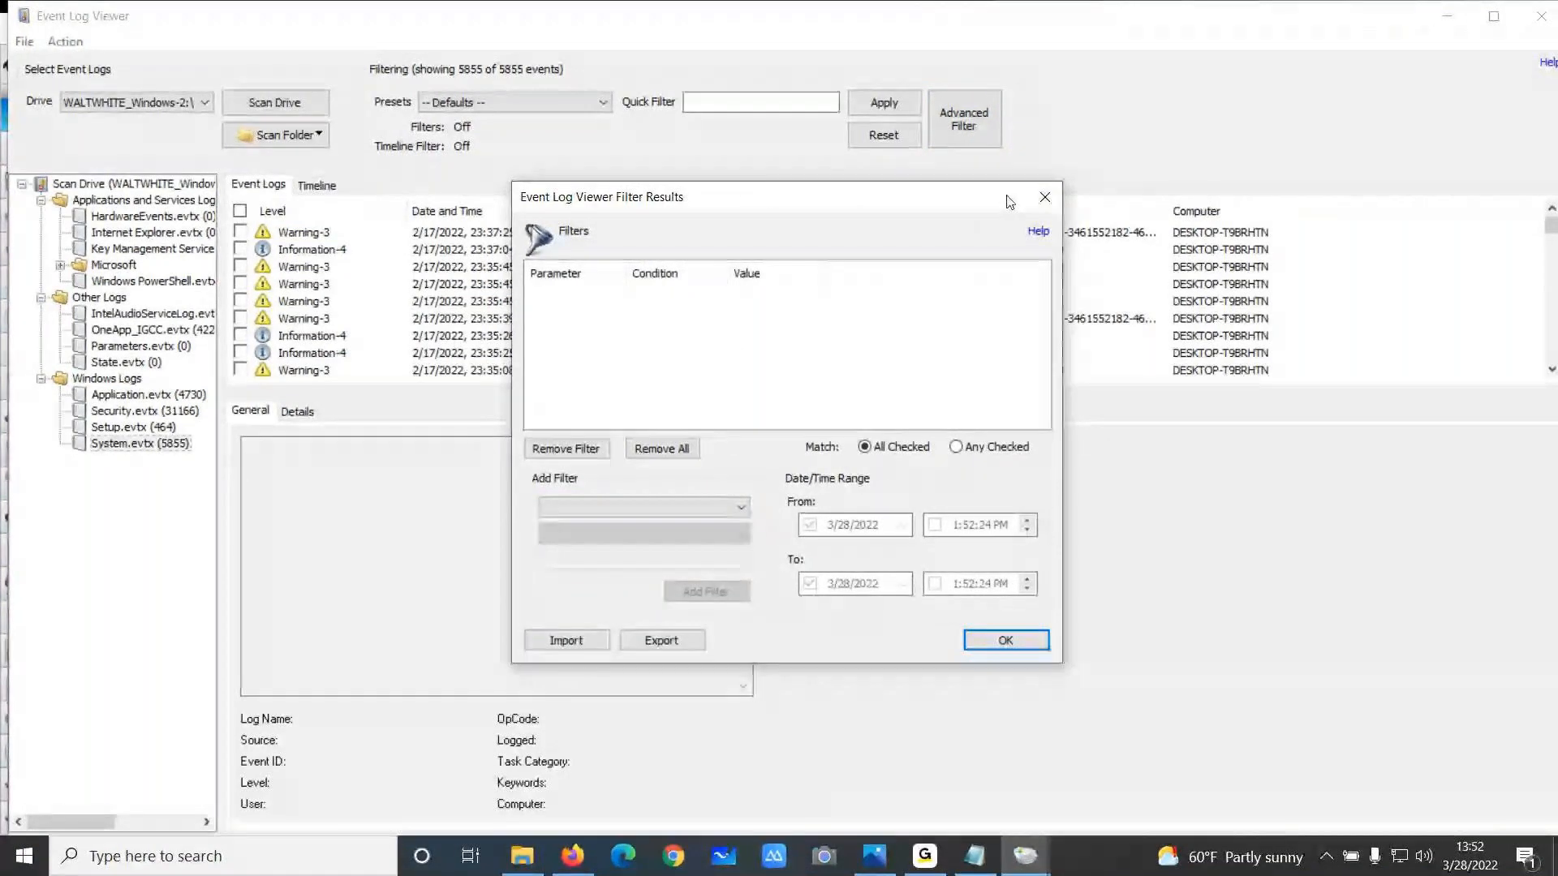
{"action": "left_click", "coordinate": [1039, 208]}
Apply the Successful Logon filter preset to the event logs
{"action": "left_click", "coordinate": [601, 105]}
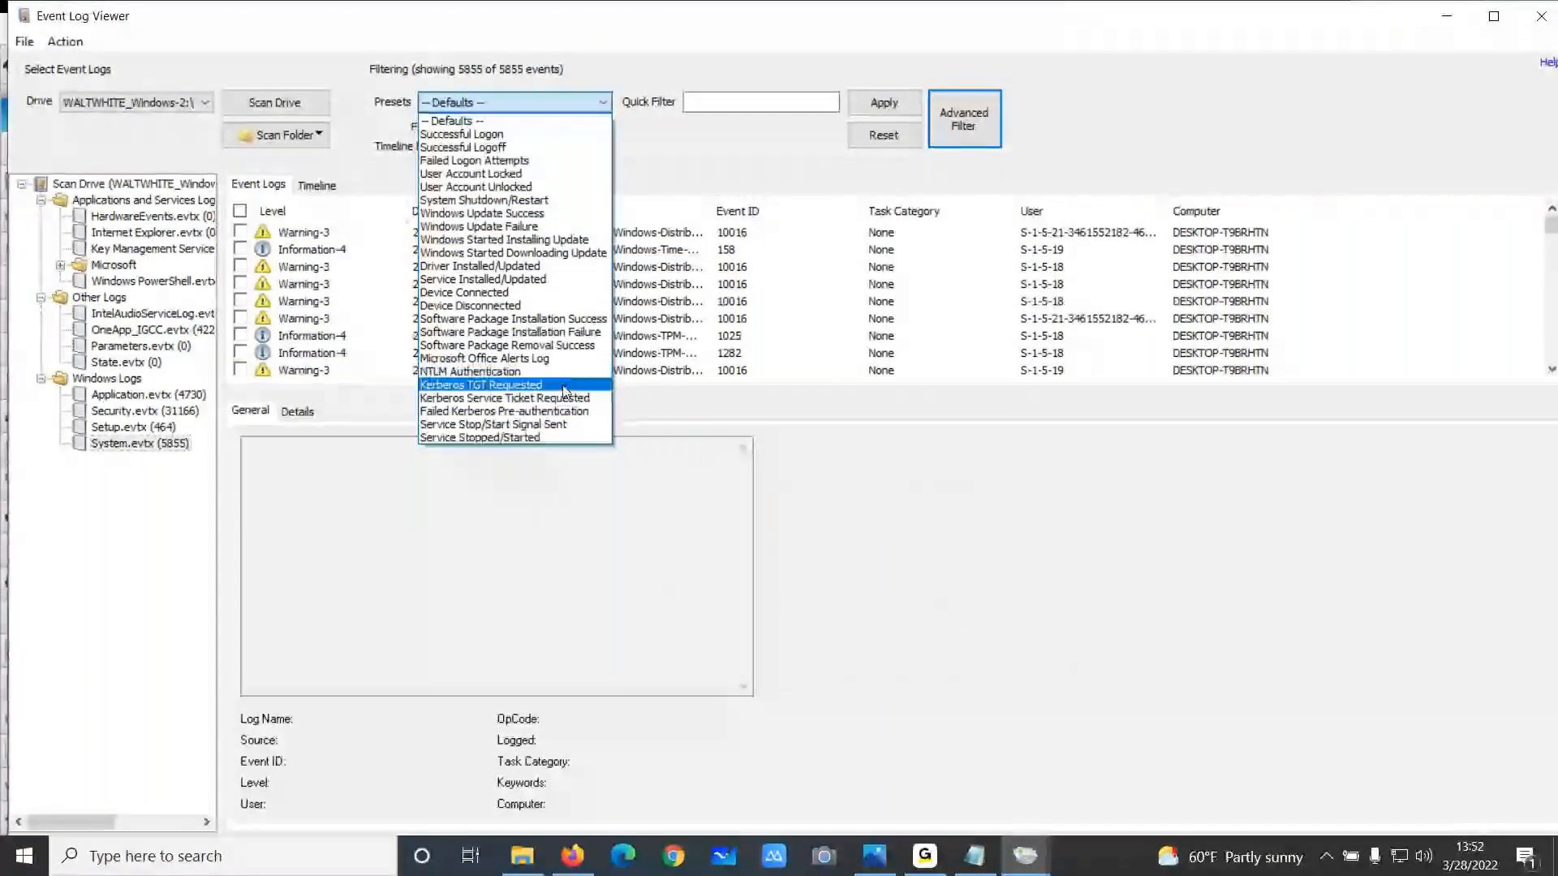
{"action": "left_click", "coordinate": [512, 135]}
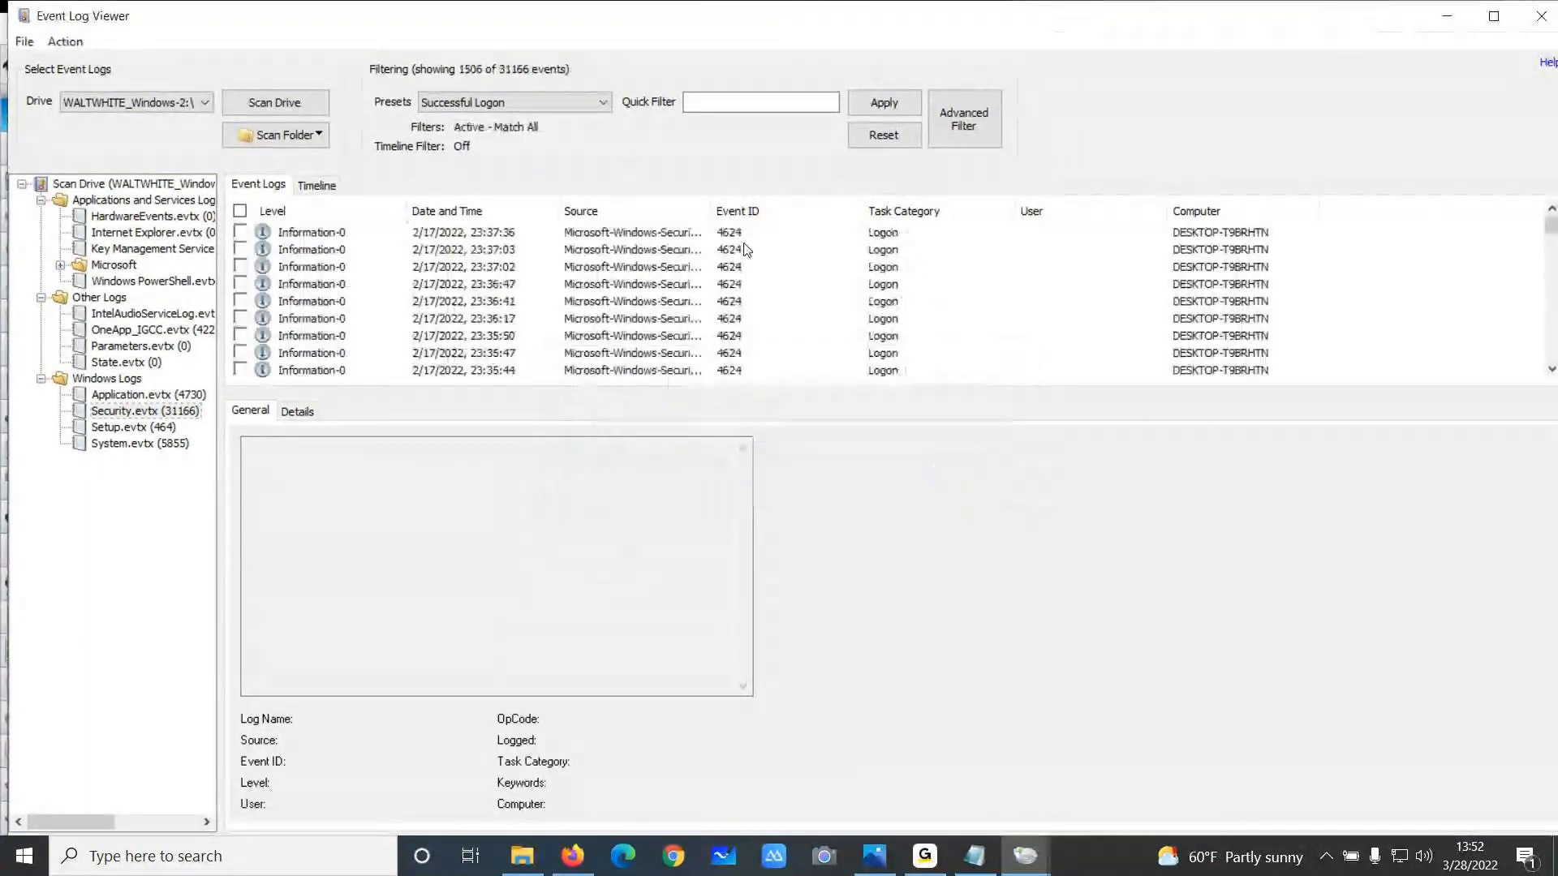
Inspect a successful logon event's details, including its logon type, then close the Event Log Viewer
{"action": "left_click", "coordinate": [738, 250]}
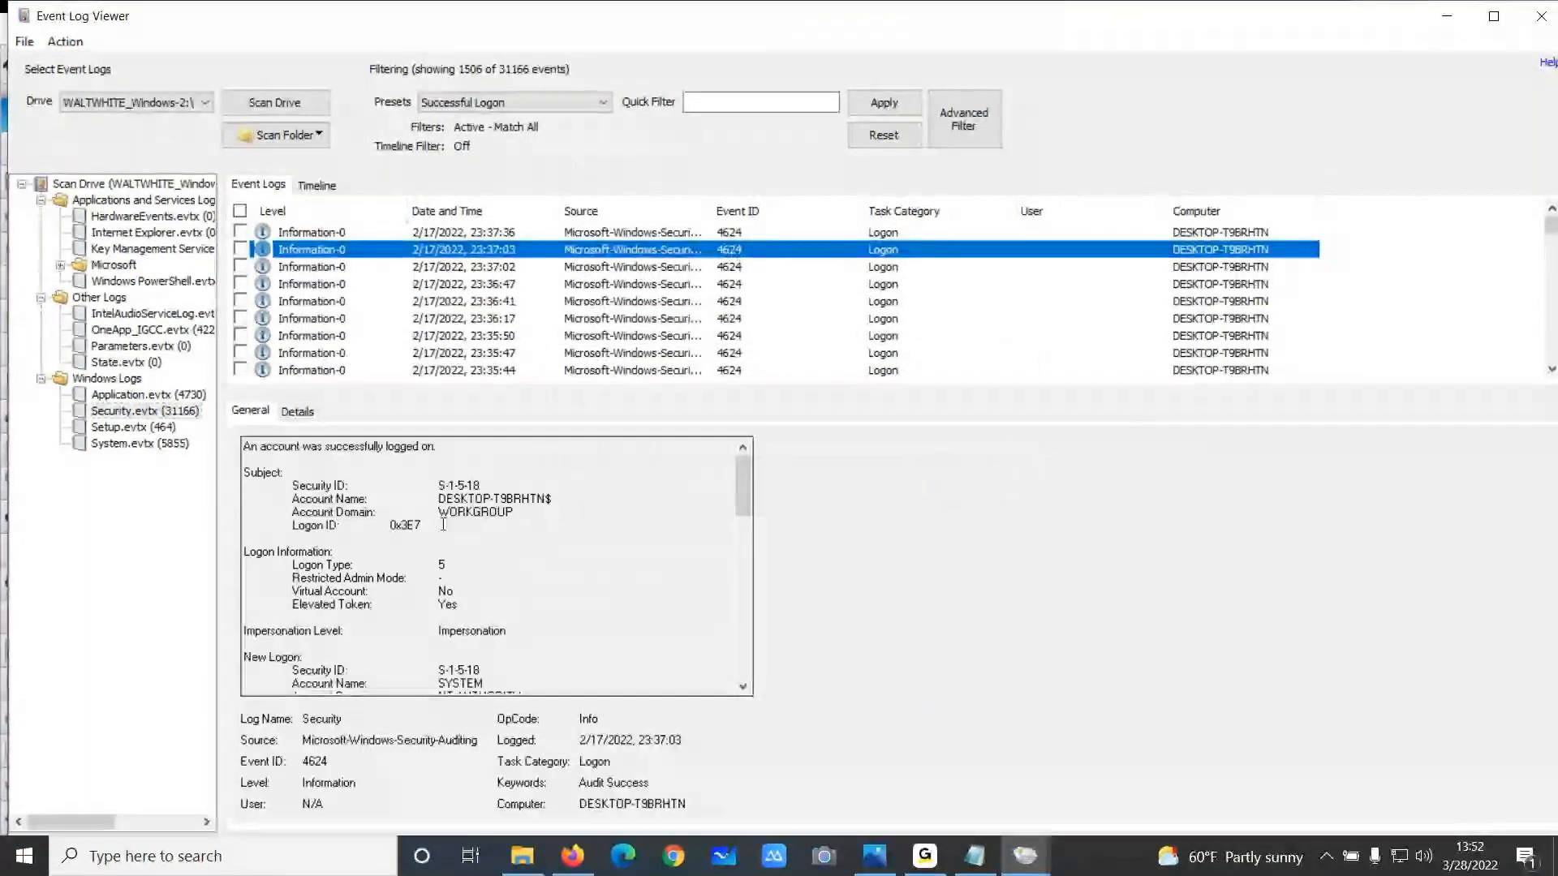
{"action": "double_click", "coordinate": [441, 564]}
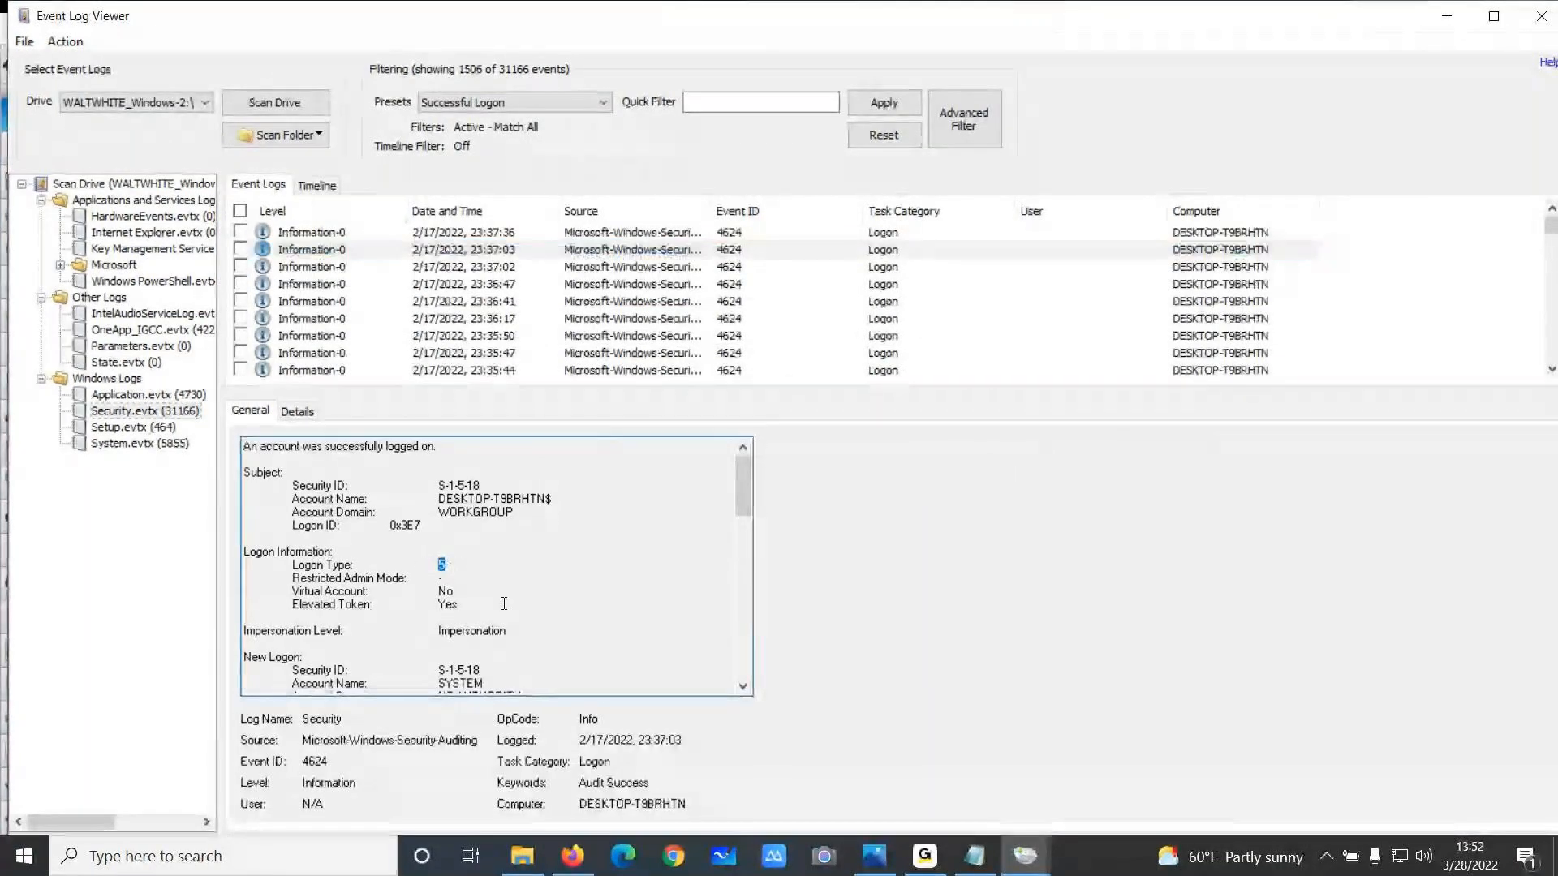
{"action": "left_click_drag", "start_coordinate": [449, 565], "coordinate": [288, 553]}
{"action": "left_click", "coordinate": [393, 564]}
{"action": "left_click_drag", "start_coordinate": [449, 564], "coordinate": [409, 573]}
{"action": "left_click", "coordinate": [436, 574]}
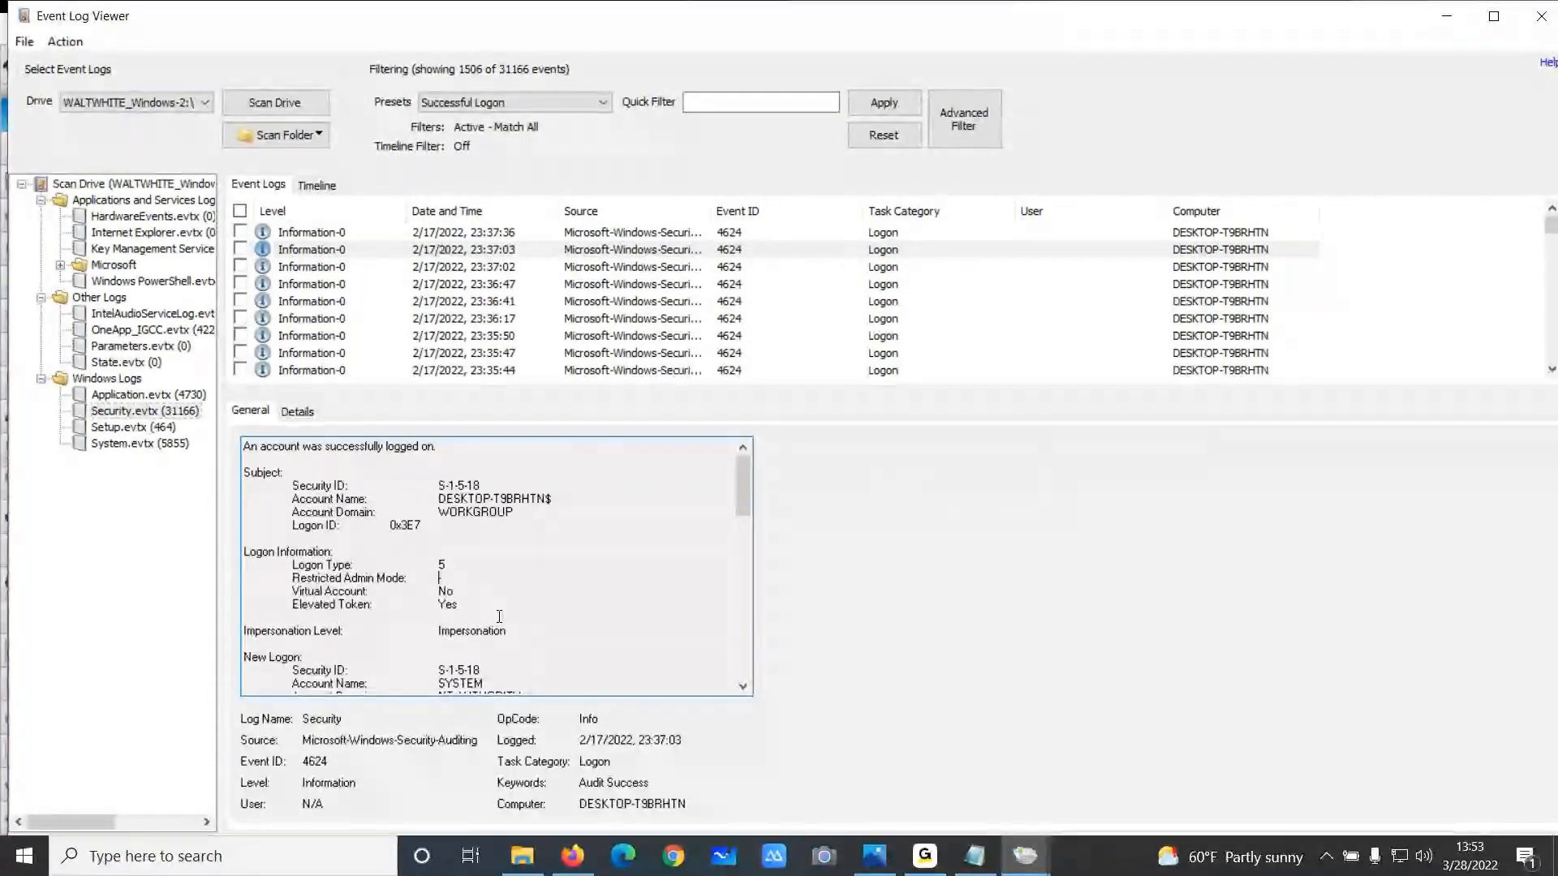
{"action": "left_click", "coordinate": [1542, 17]}
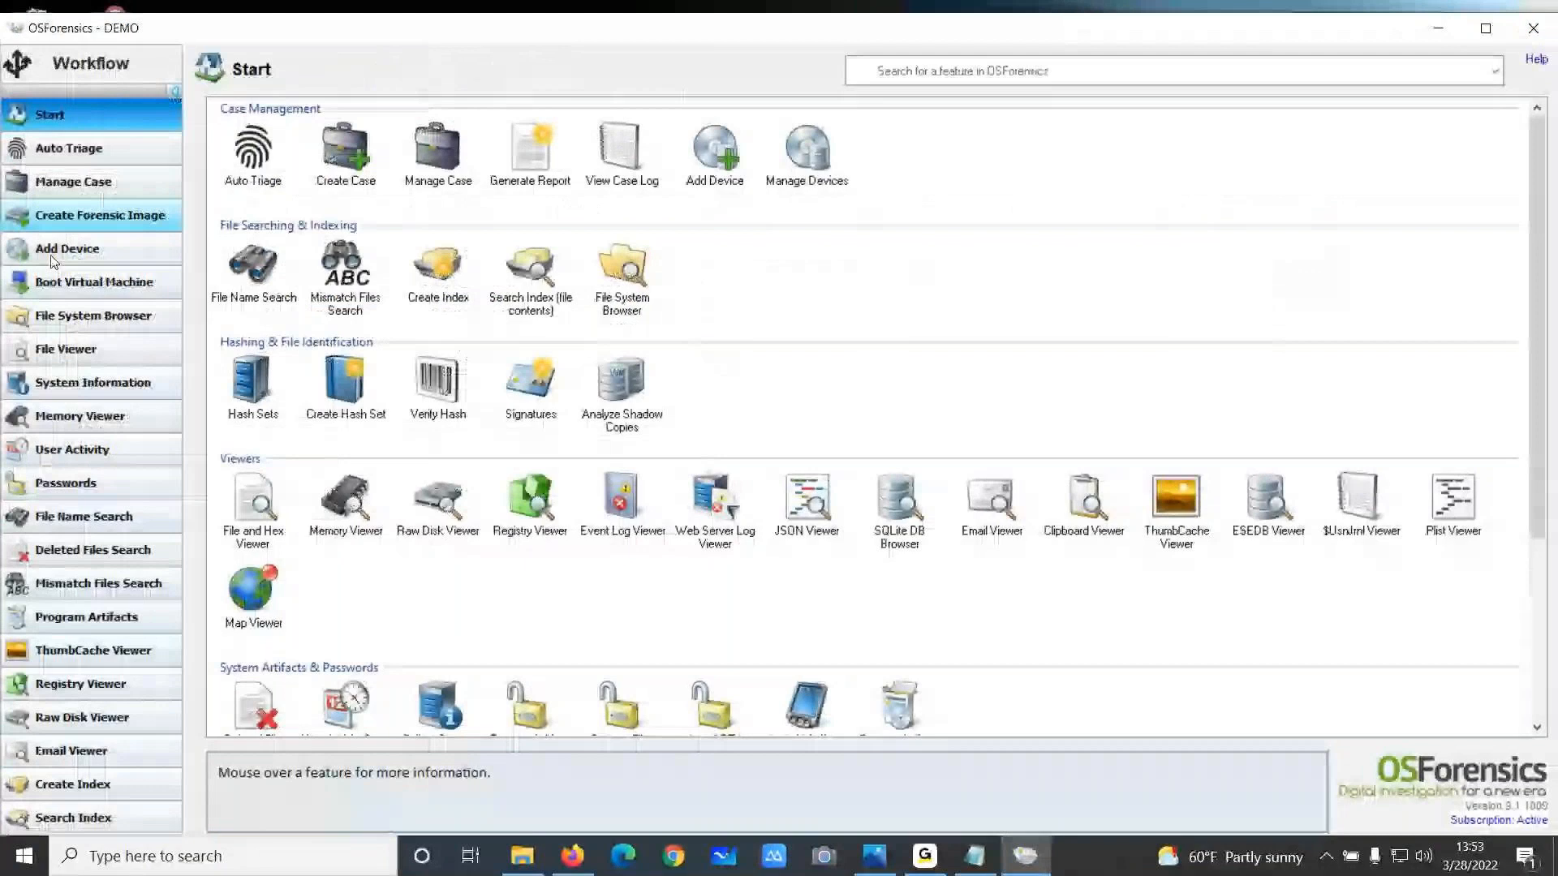
Show the USB device entries in User Activity and widen the Item column
{"action": "left_click", "coordinate": [73, 448]}
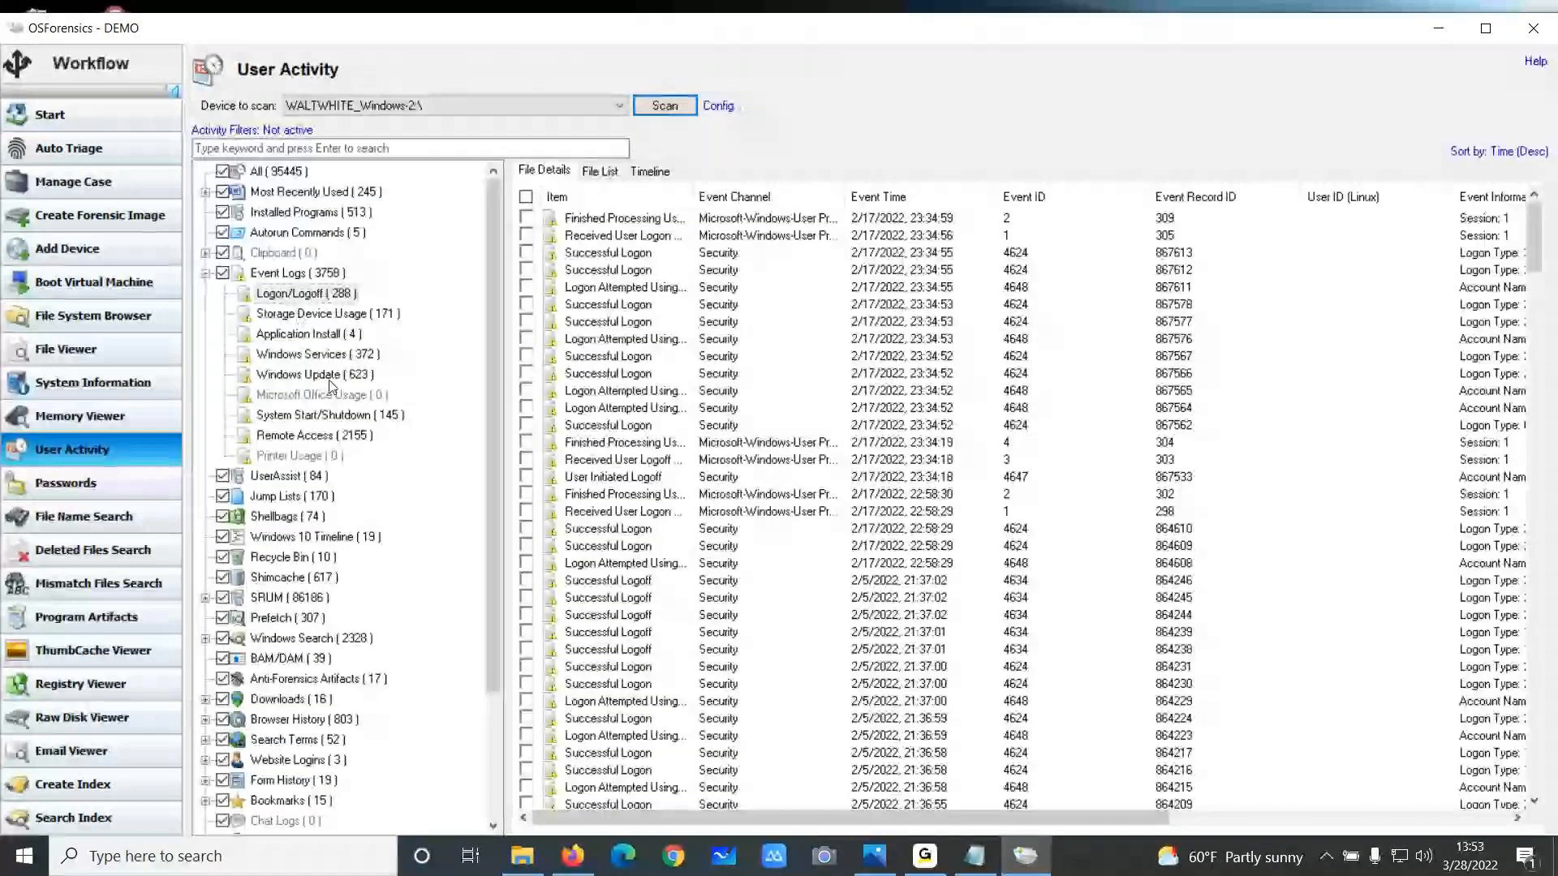
{"action": "scroll", "coordinate": [330, 386], "scroll_direction": "down", "scroll_amount": 3}
{"action": "left_click", "coordinate": [275, 779]}
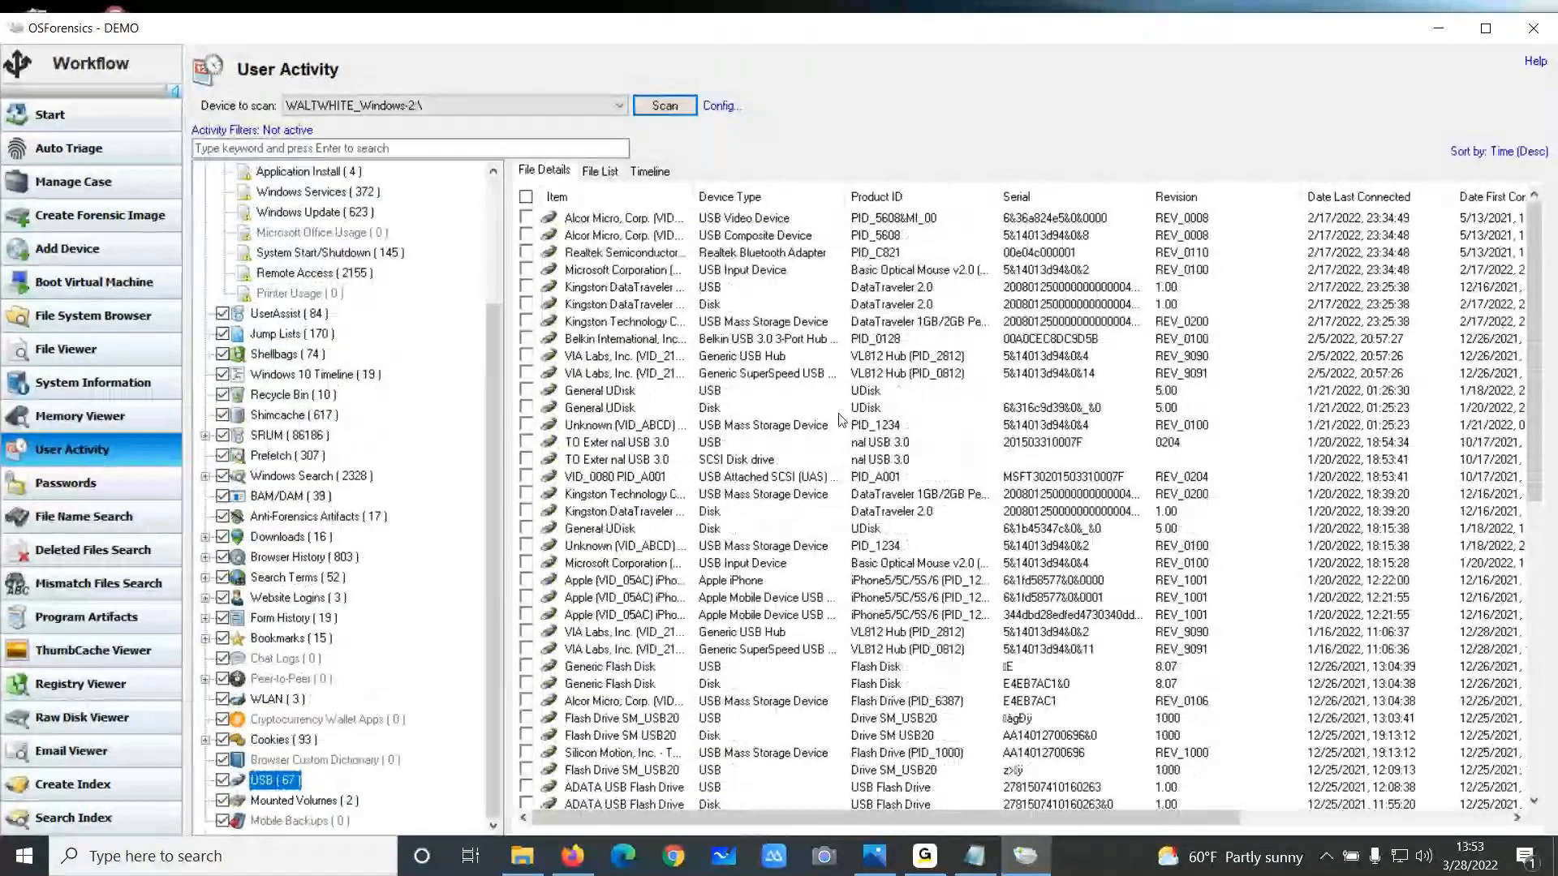
{"action": "left_click_drag", "start_coordinate": [694, 198], "coordinate": [760, 197]}
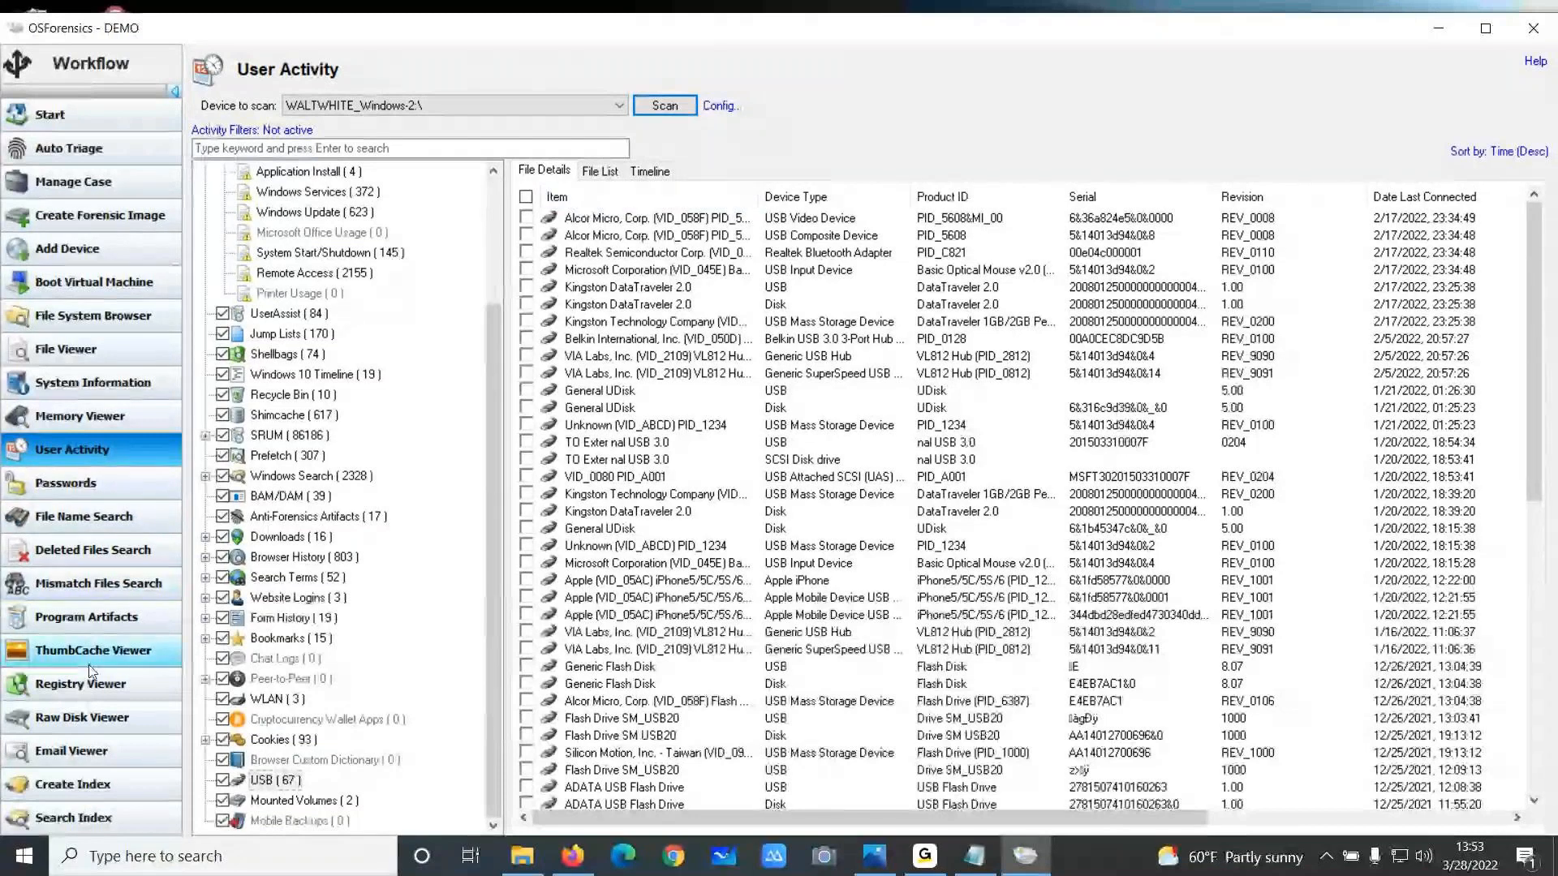
Open the SYSTEM registry hive in the Registry Viewer and maximize the window
{"action": "left_click", "coordinate": [108, 688]}
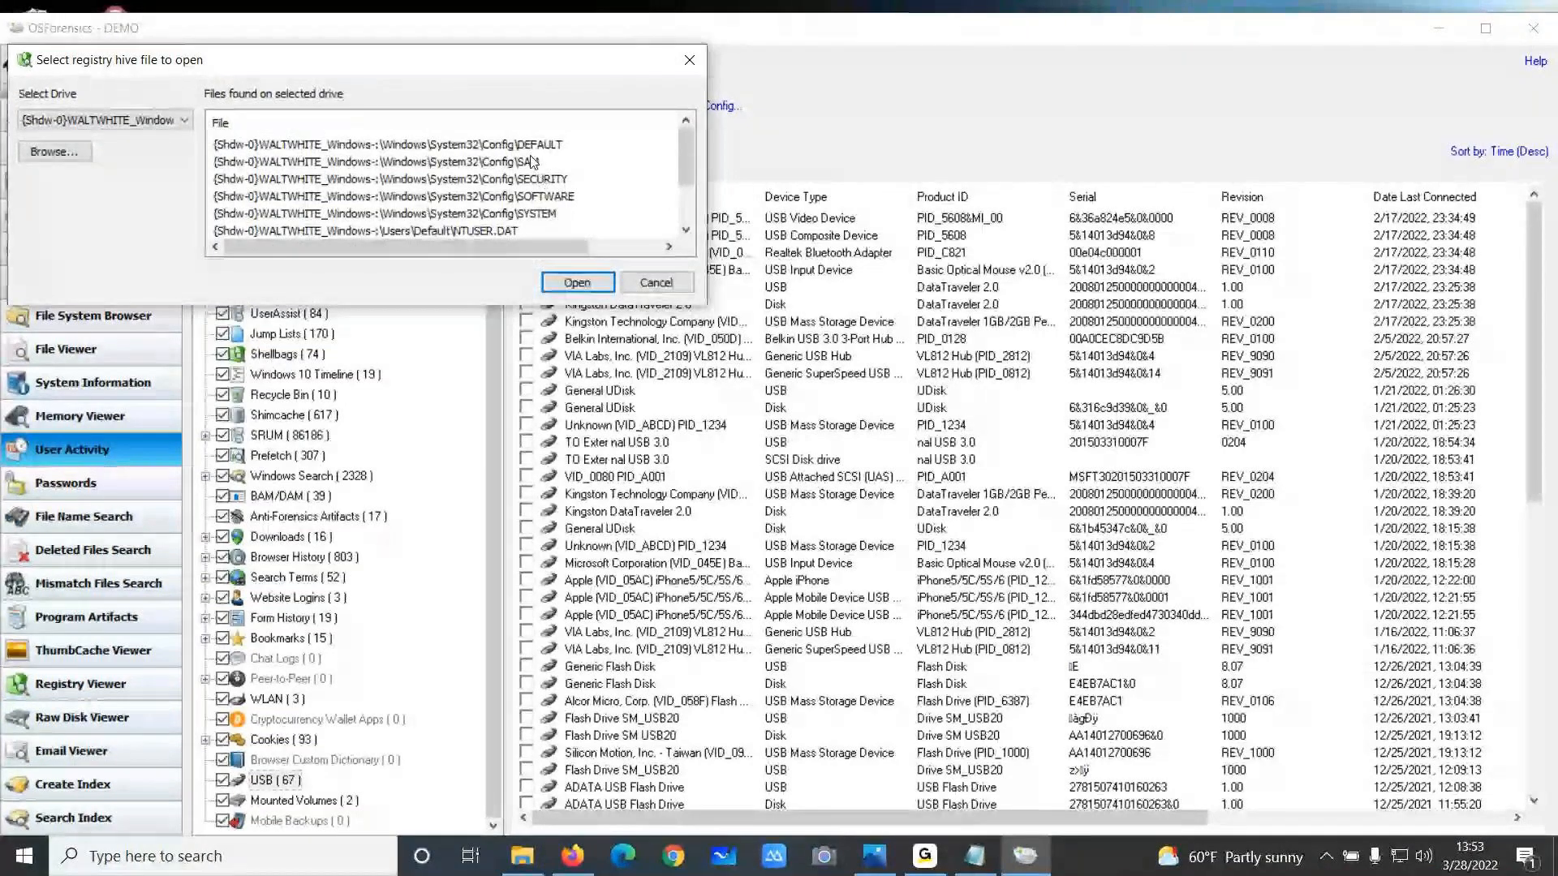
{"action": "double_click", "coordinate": [529, 217]}
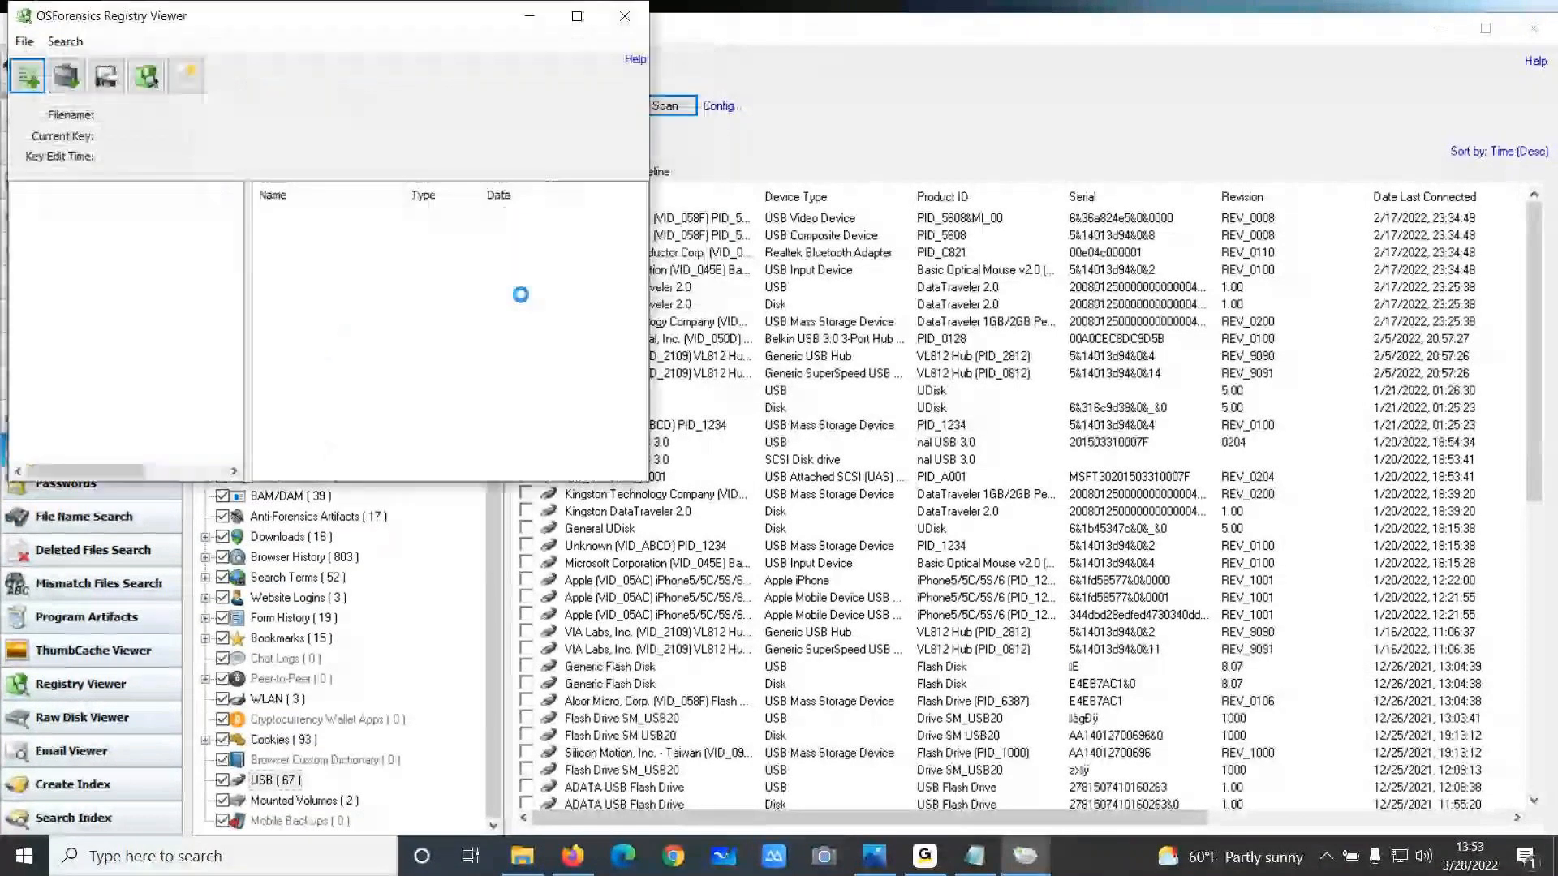
{"action": "left_click", "coordinate": [577, 18]}
Browse ControlSet001\Enum\USBSTOR to the ADATA USB flash drive key, then close the Registry Viewer
{"action": "left_click", "coordinate": [21, 192]}
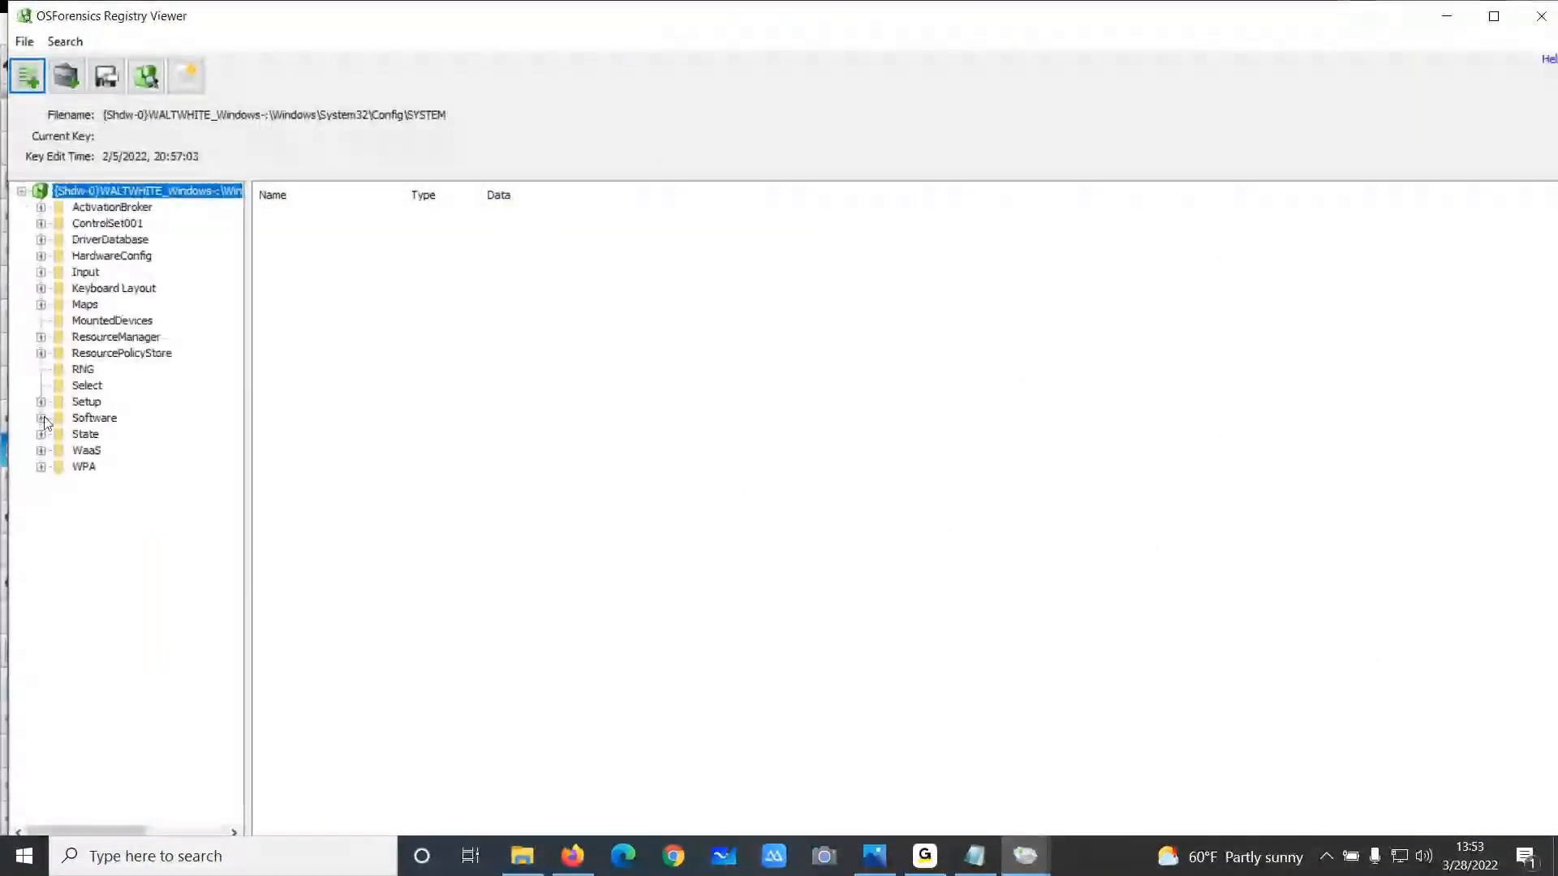
{"action": "left_click", "coordinate": [41, 223]}
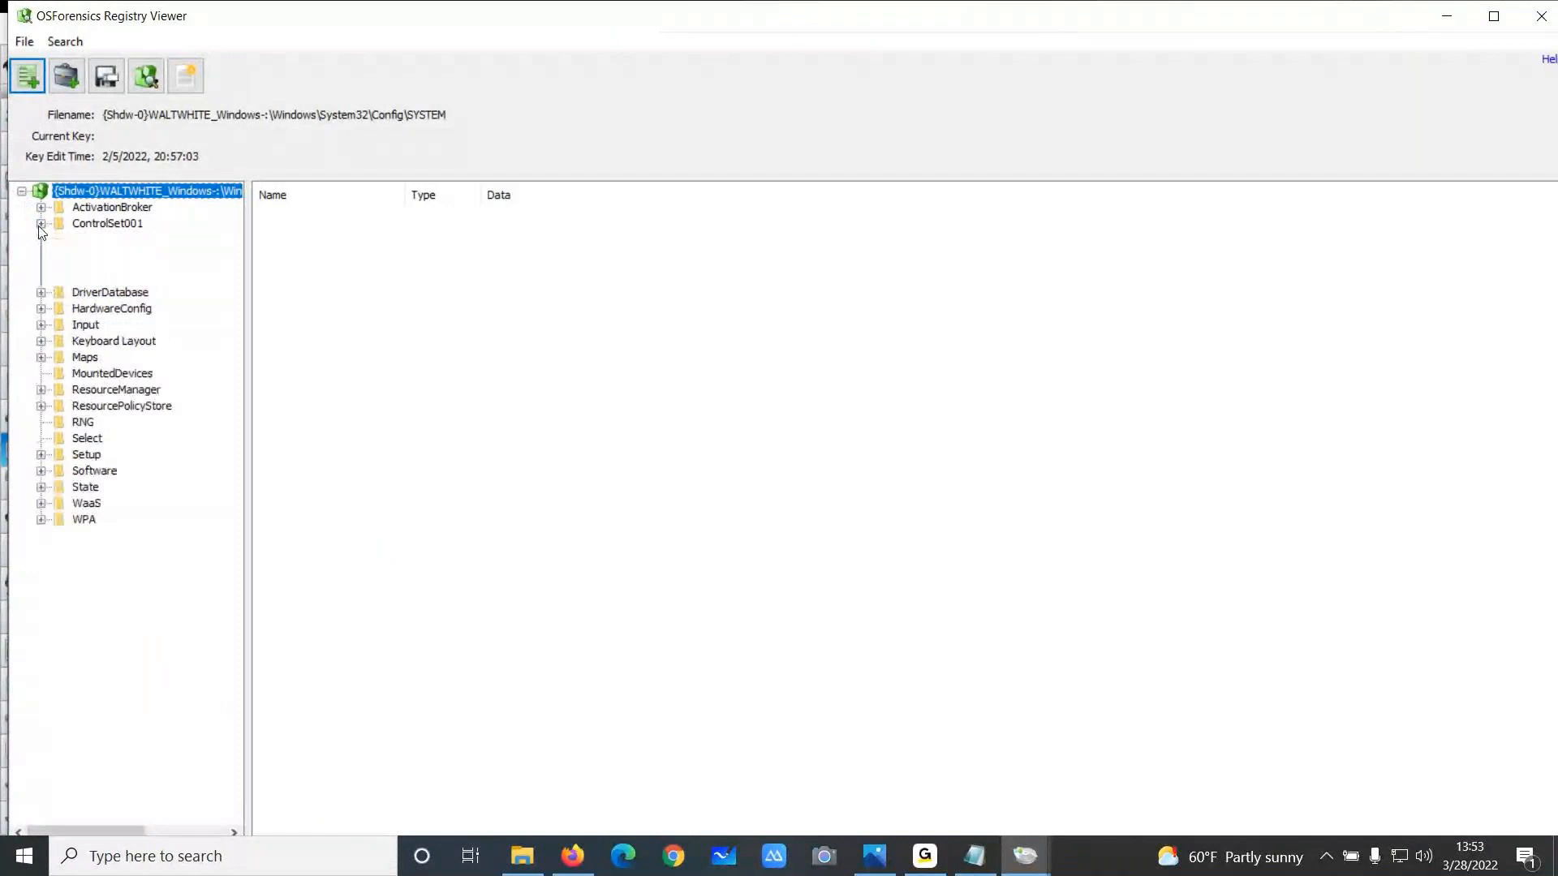
{"action": "left_click", "coordinate": [61, 256]}
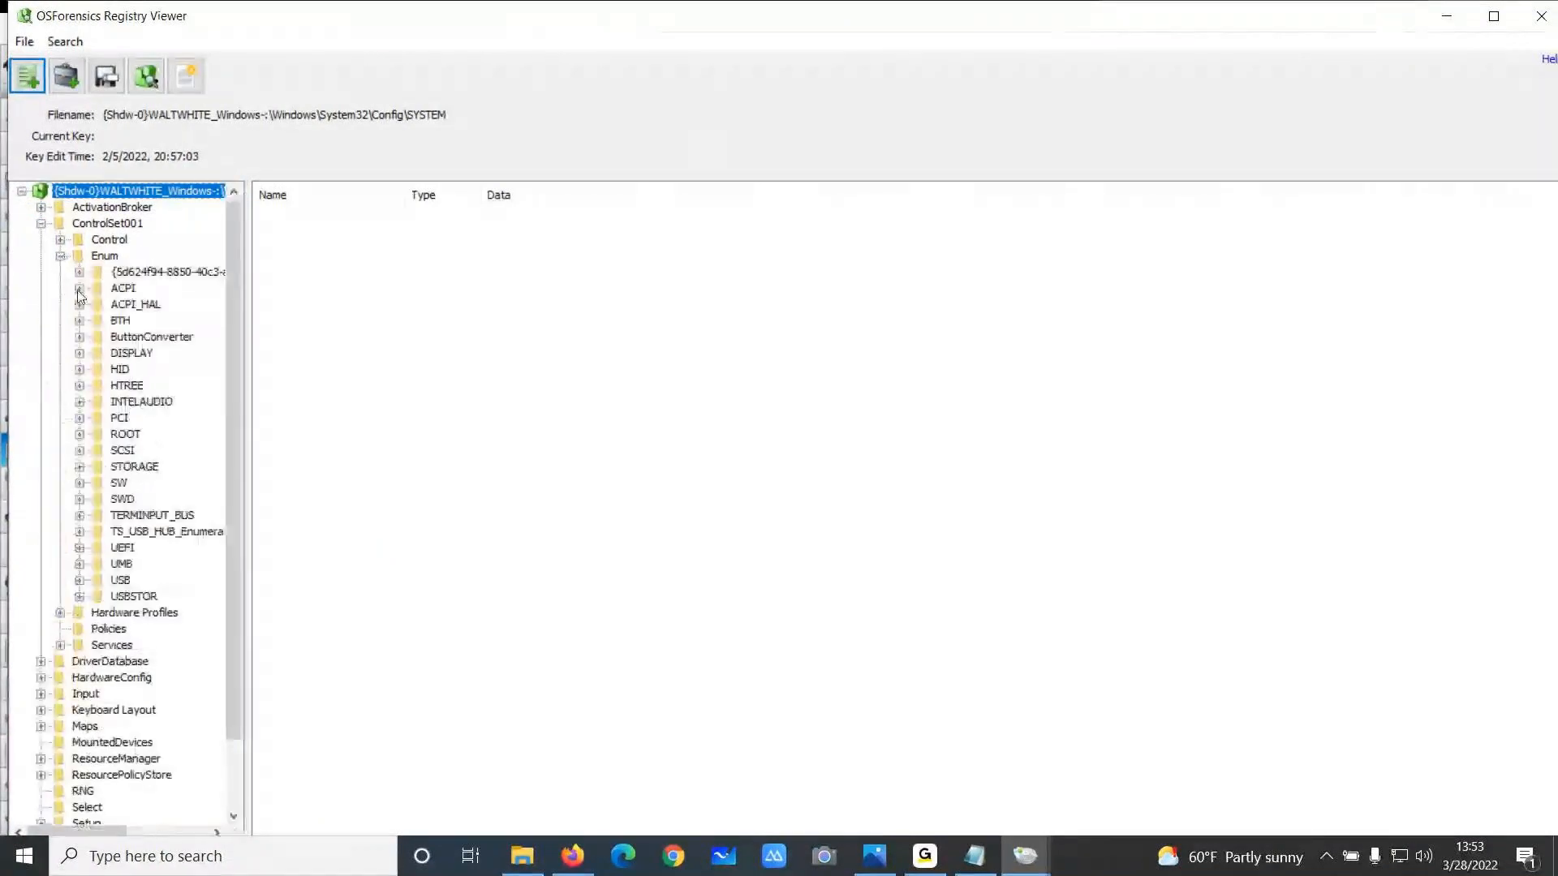
{"action": "left_click", "coordinate": [79, 597]}
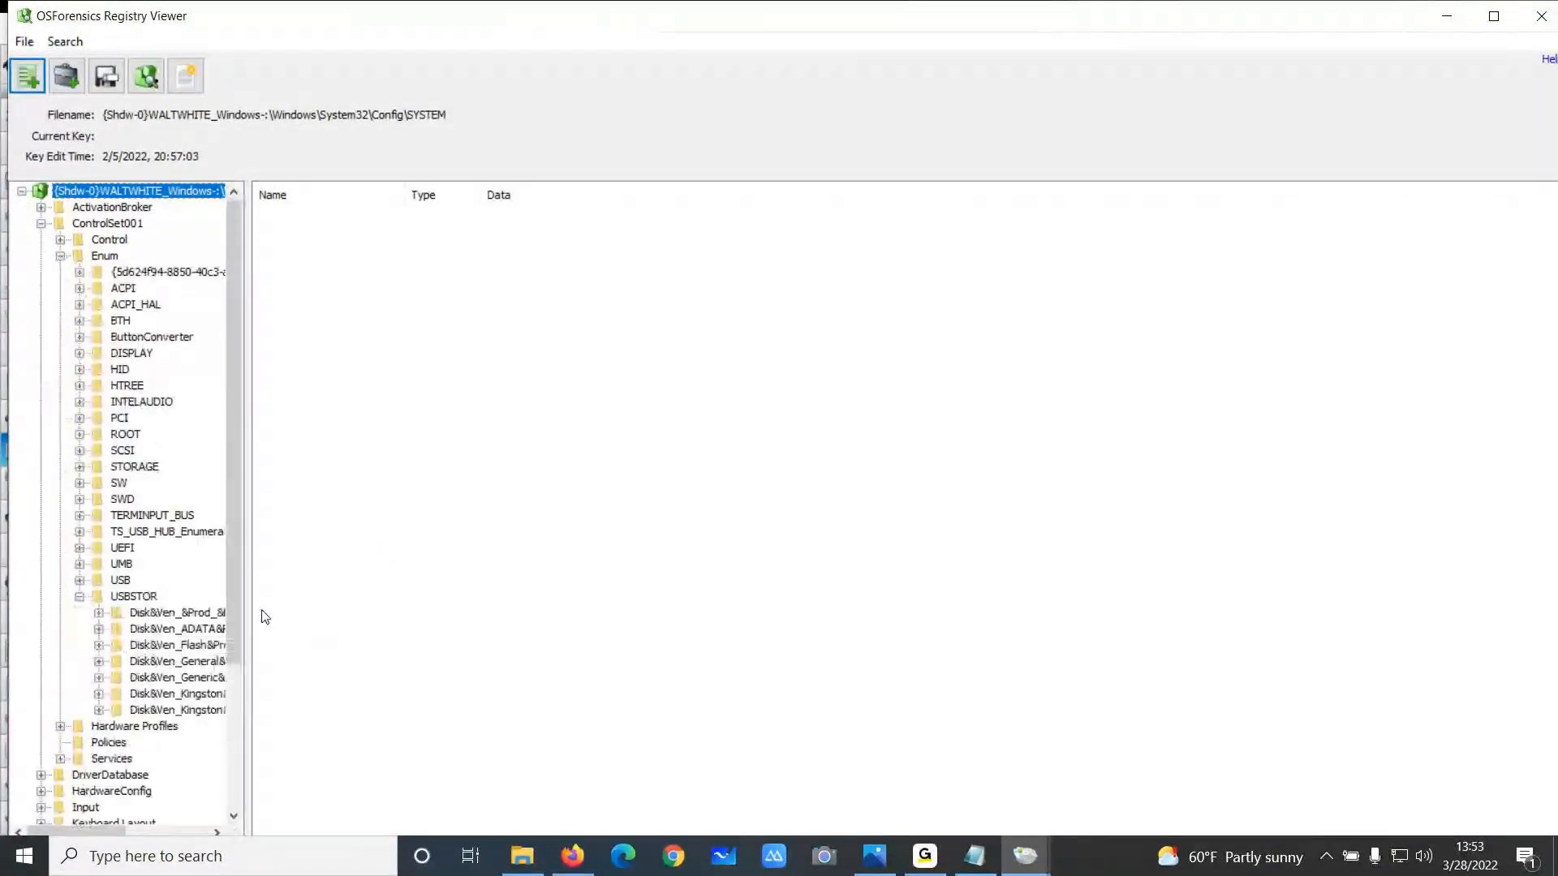
{"action": "left_click_drag", "start_coordinate": [248, 610], "coordinate": [503, 609]}
{"action": "left_click", "coordinate": [312, 629]}
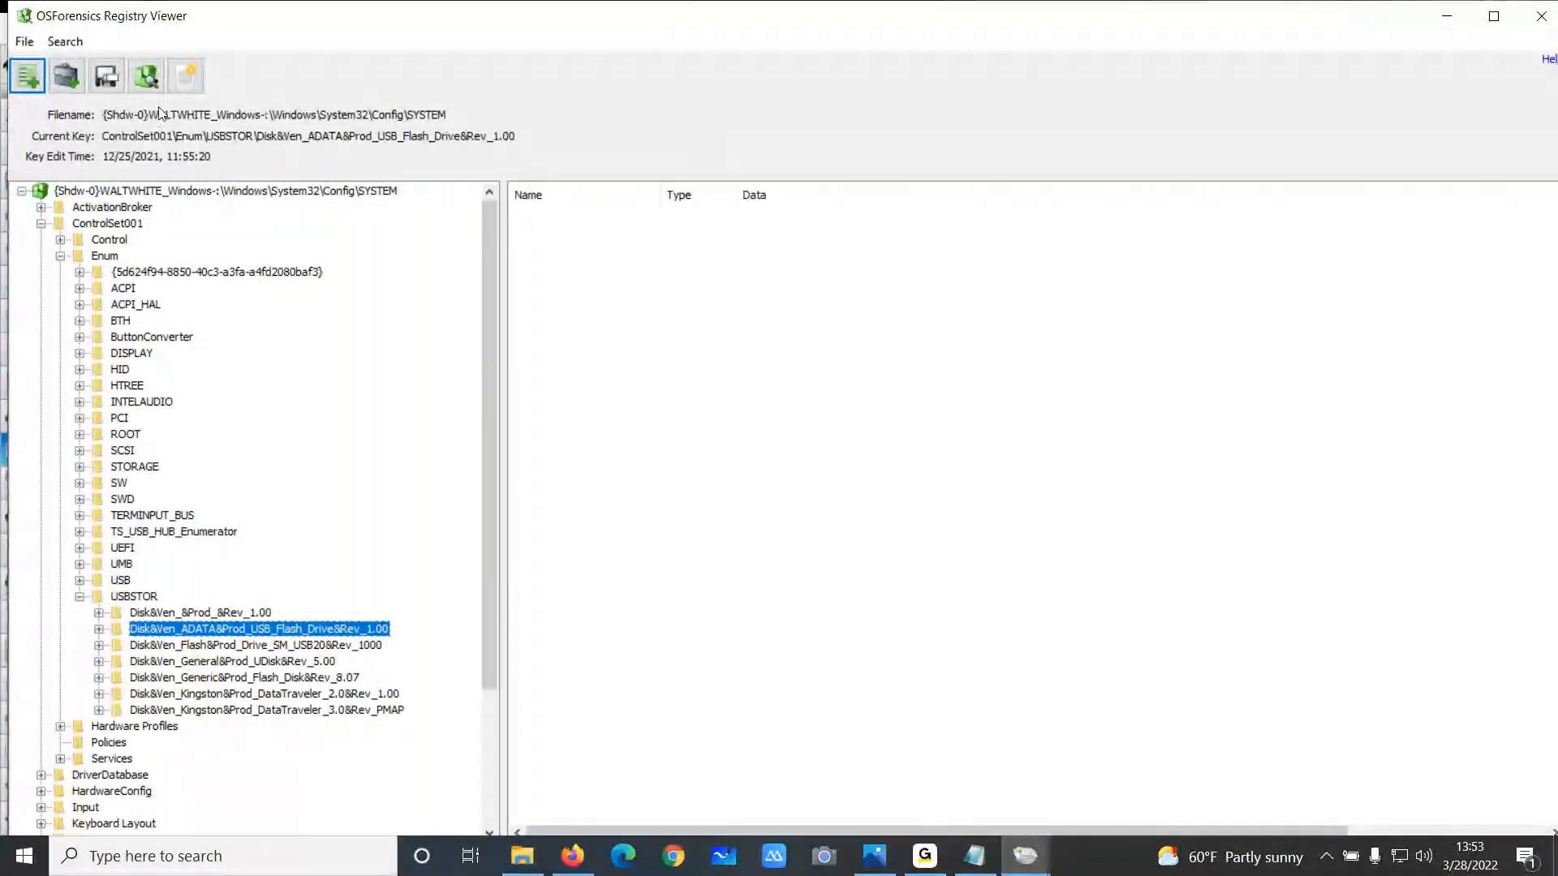
{"action": "left_click", "coordinate": [1539, 17]}
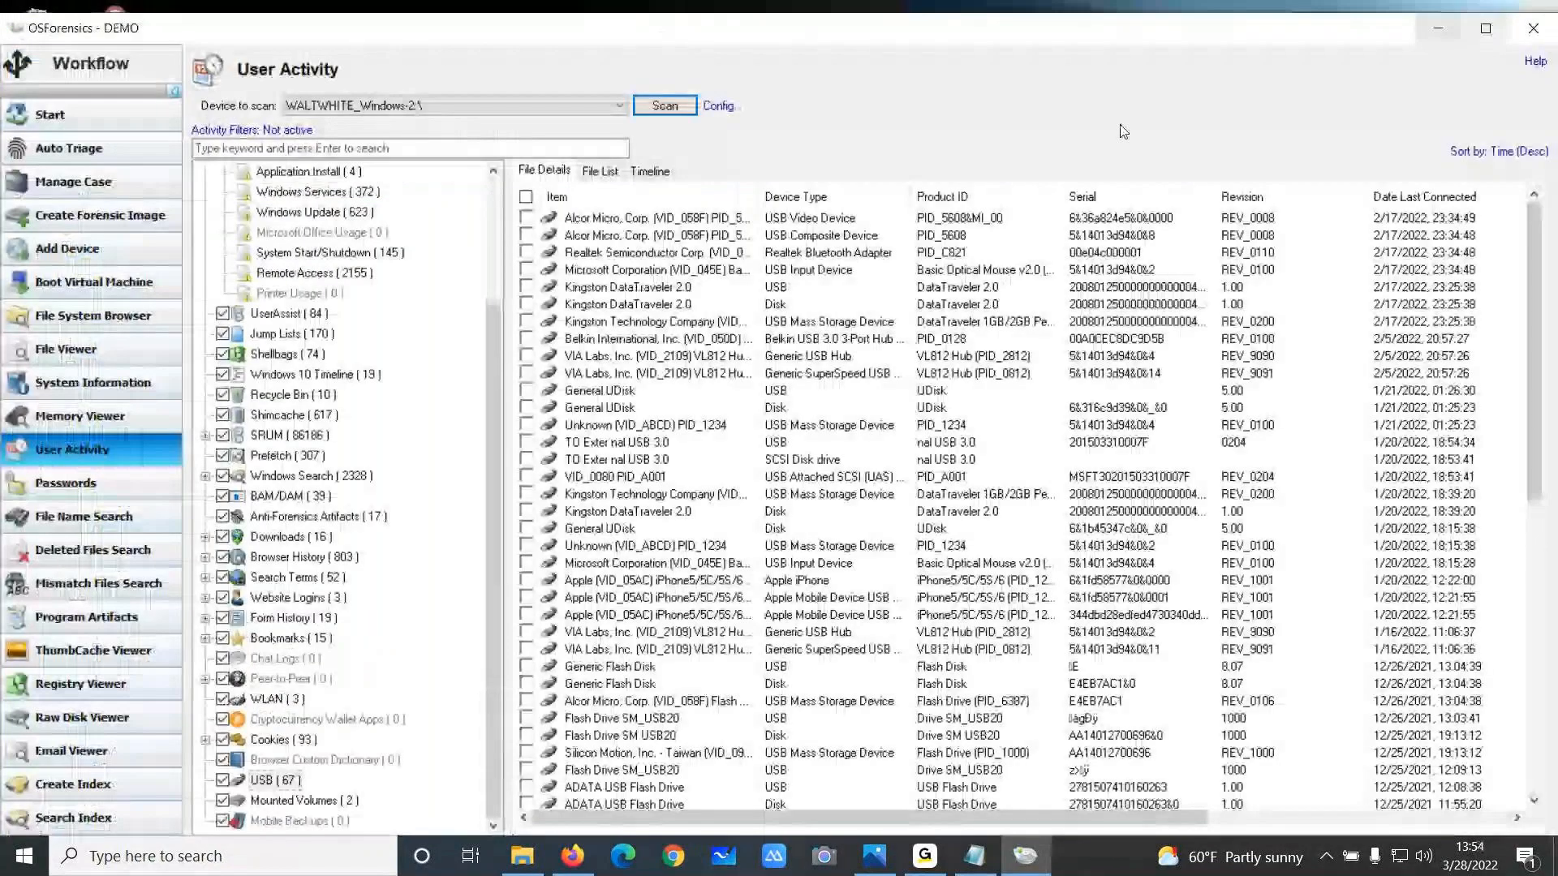
Open Create Forensic Image and review its Restore Image to Disk, Rebuild RAID Disk and Create Logical Image tabs
{"action": "left_click", "coordinate": [117, 233]}
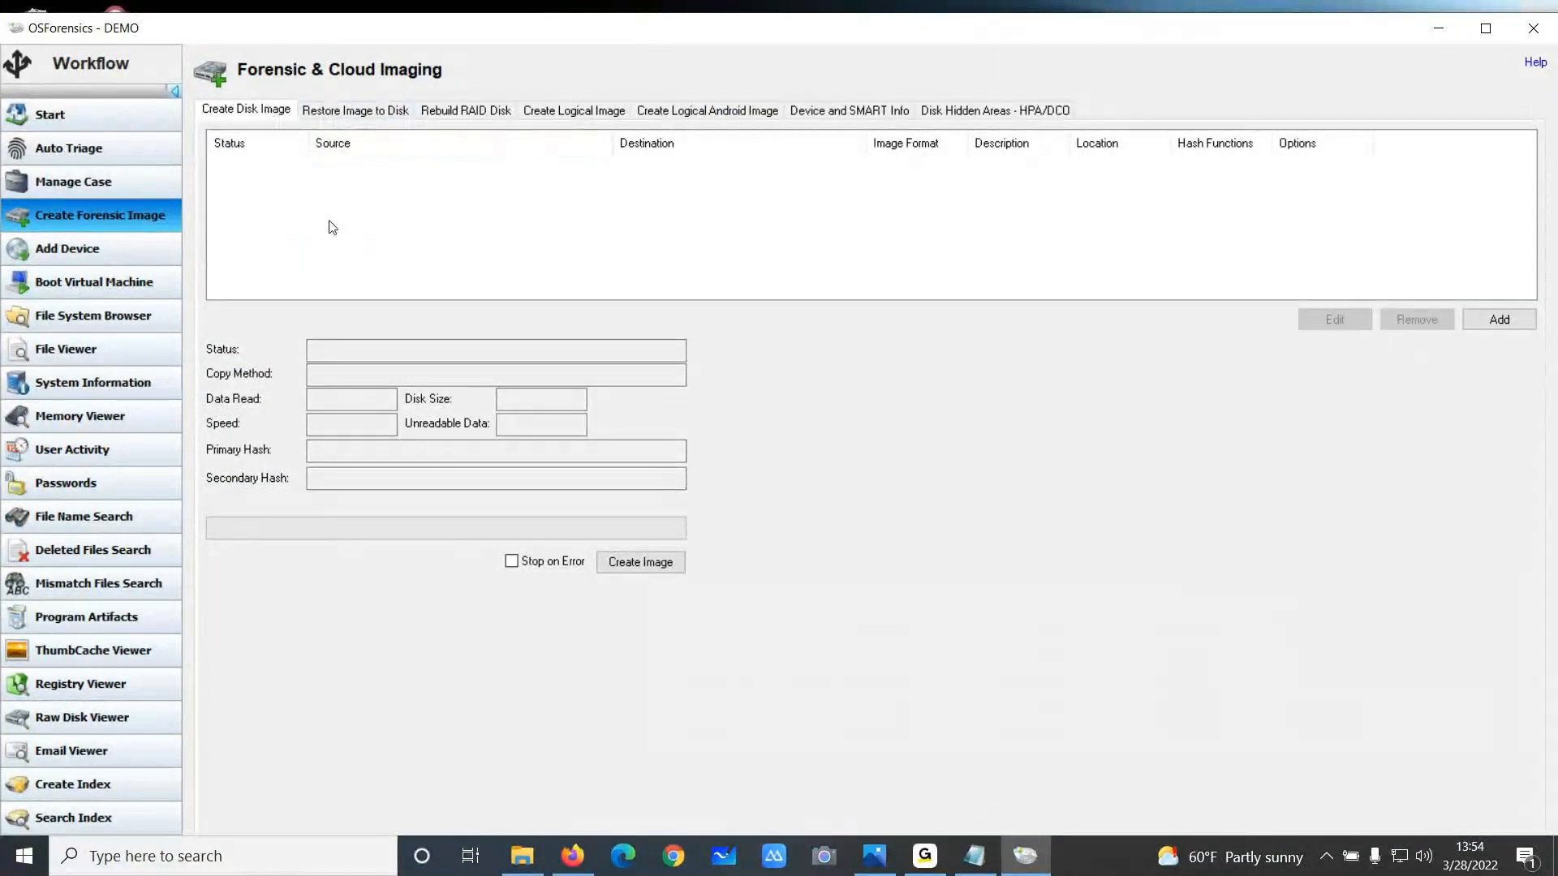
{"action": "left_click", "coordinate": [390, 110]}
{"action": "left_click", "coordinate": [476, 113]}
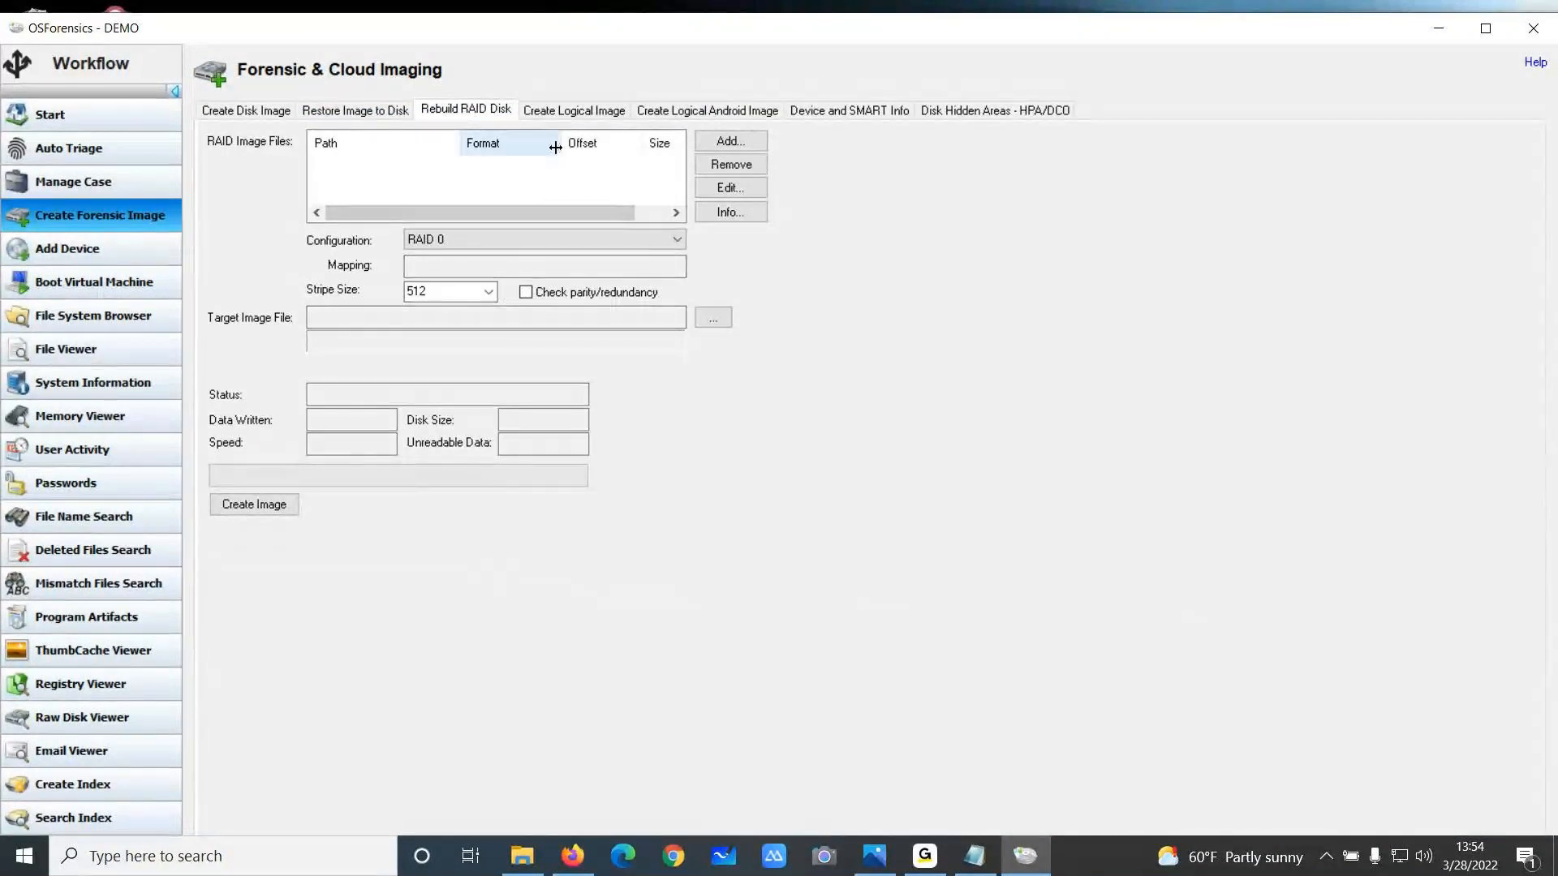
{"action": "left_click", "coordinate": [574, 110]}
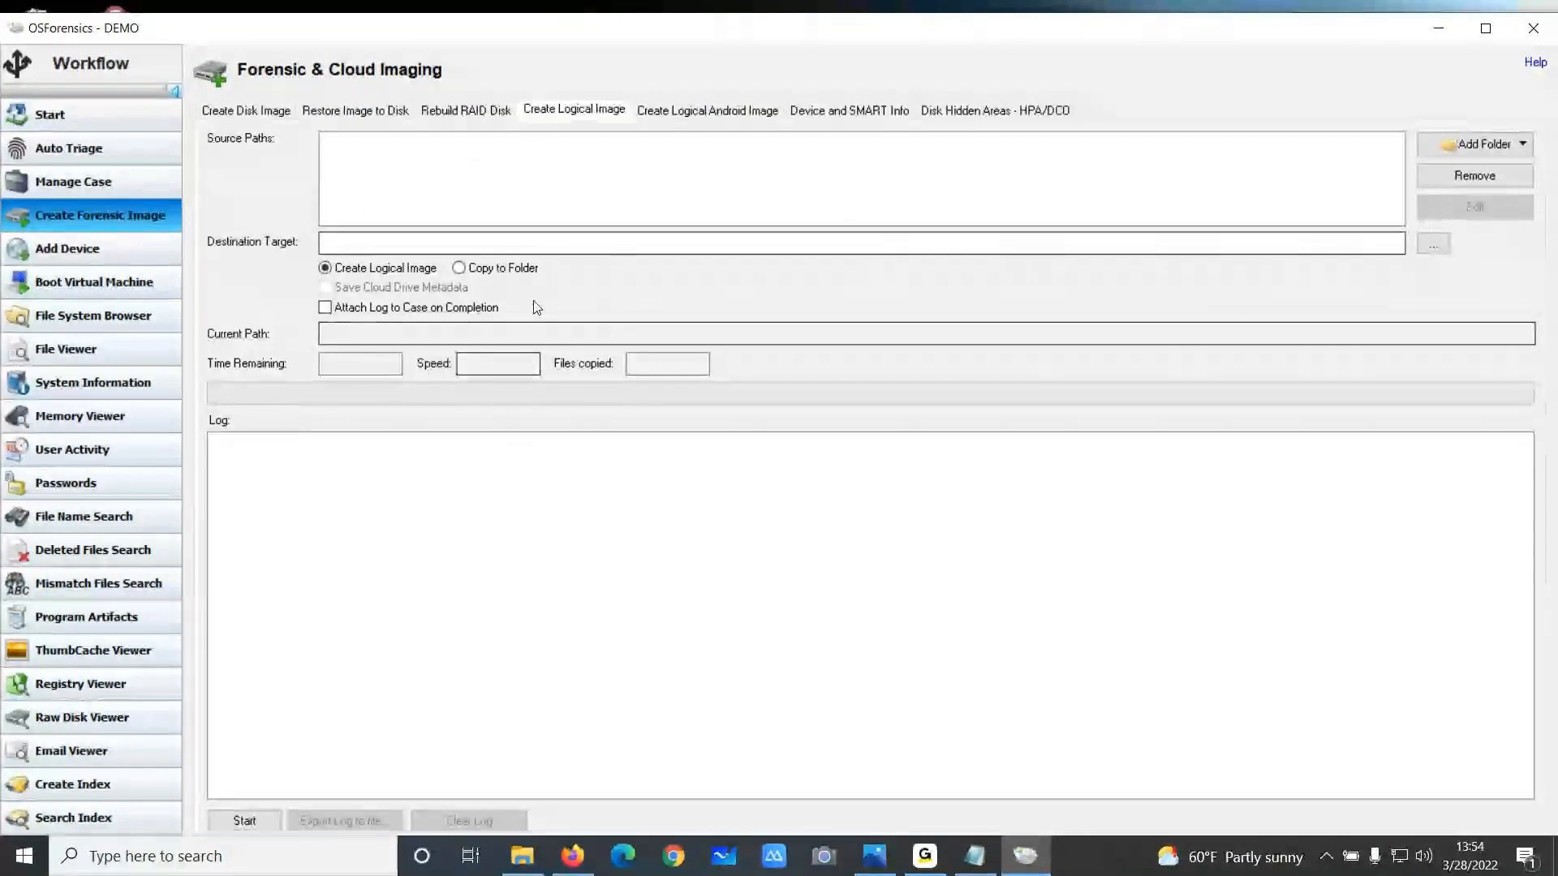
Switch the logical image source to Cloud Drive and review the cloud drive selection dialog, then close it
{"action": "left_click", "coordinate": [1524, 146]}
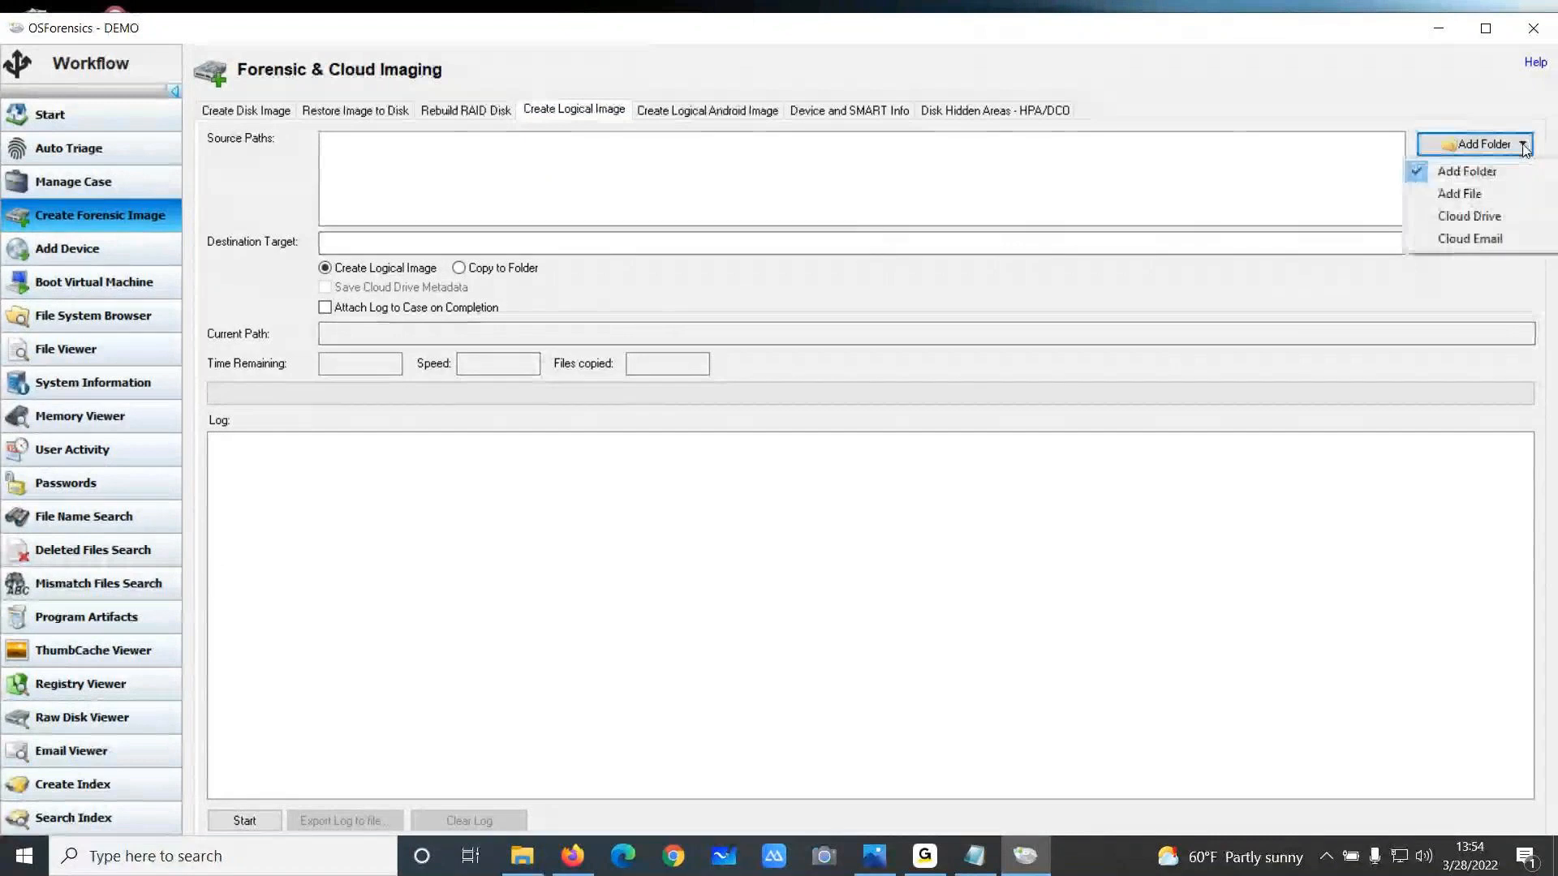
{"action": "left_click", "coordinate": [1478, 221]}
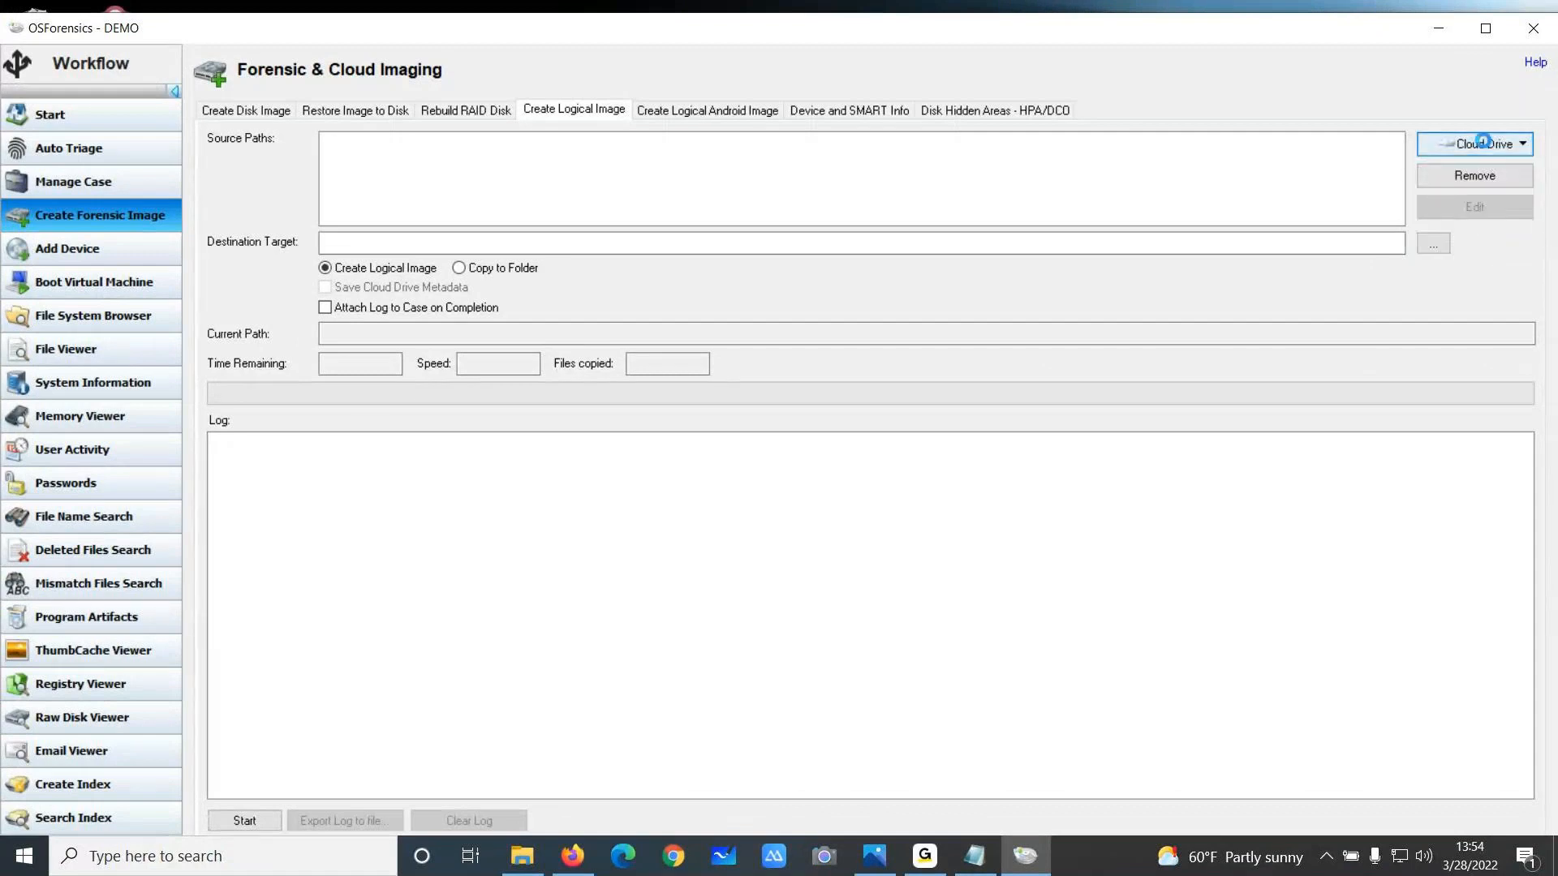
{"action": "left_click", "coordinate": [816, 427]}
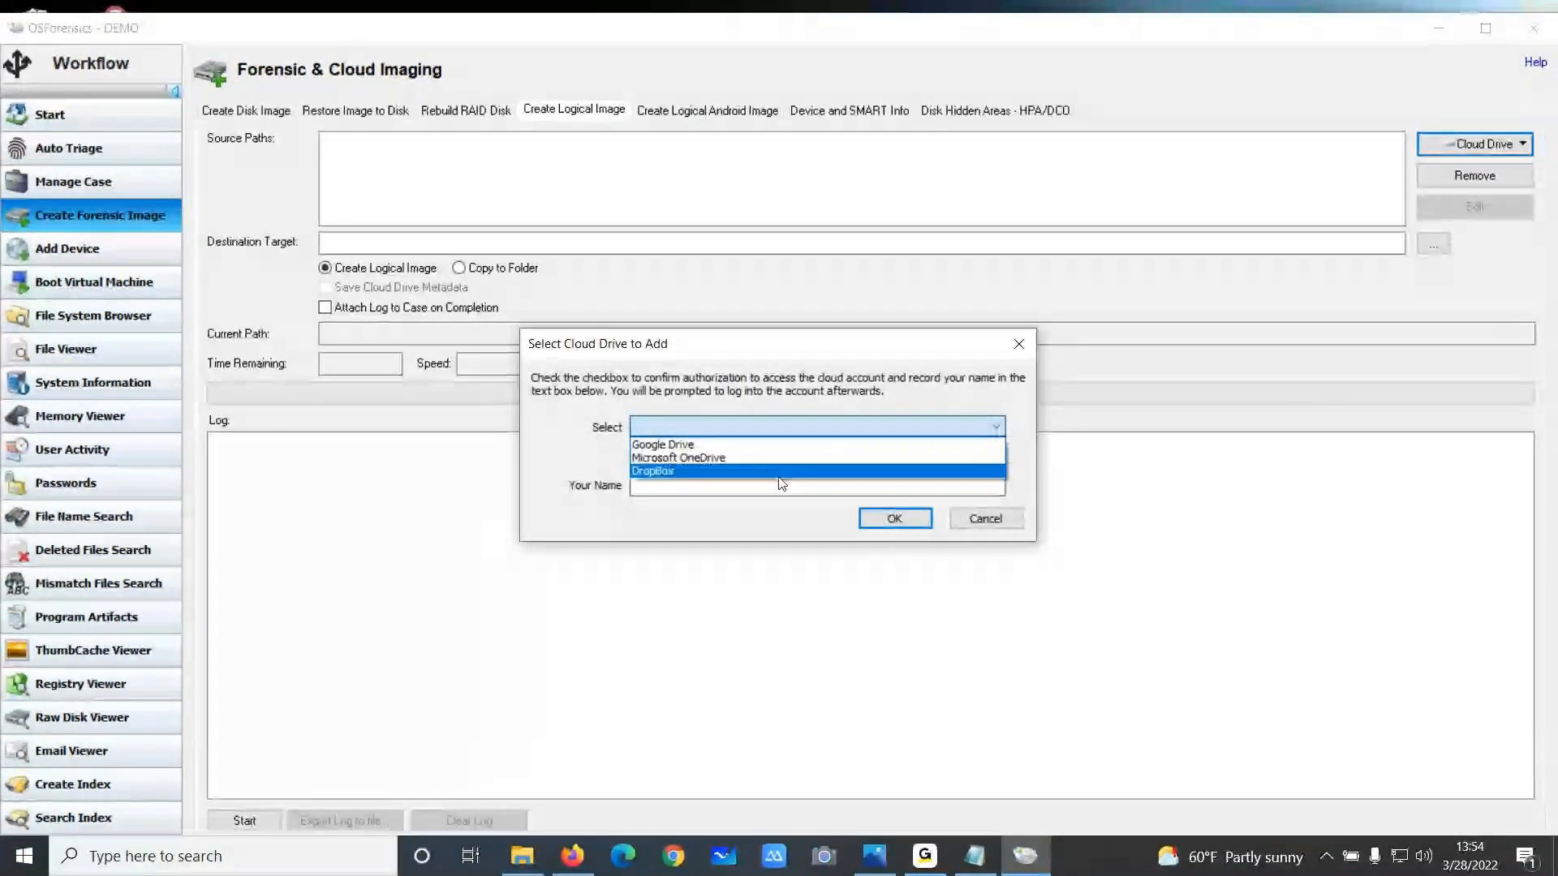
{"action": "left_click", "coordinate": [764, 471]}
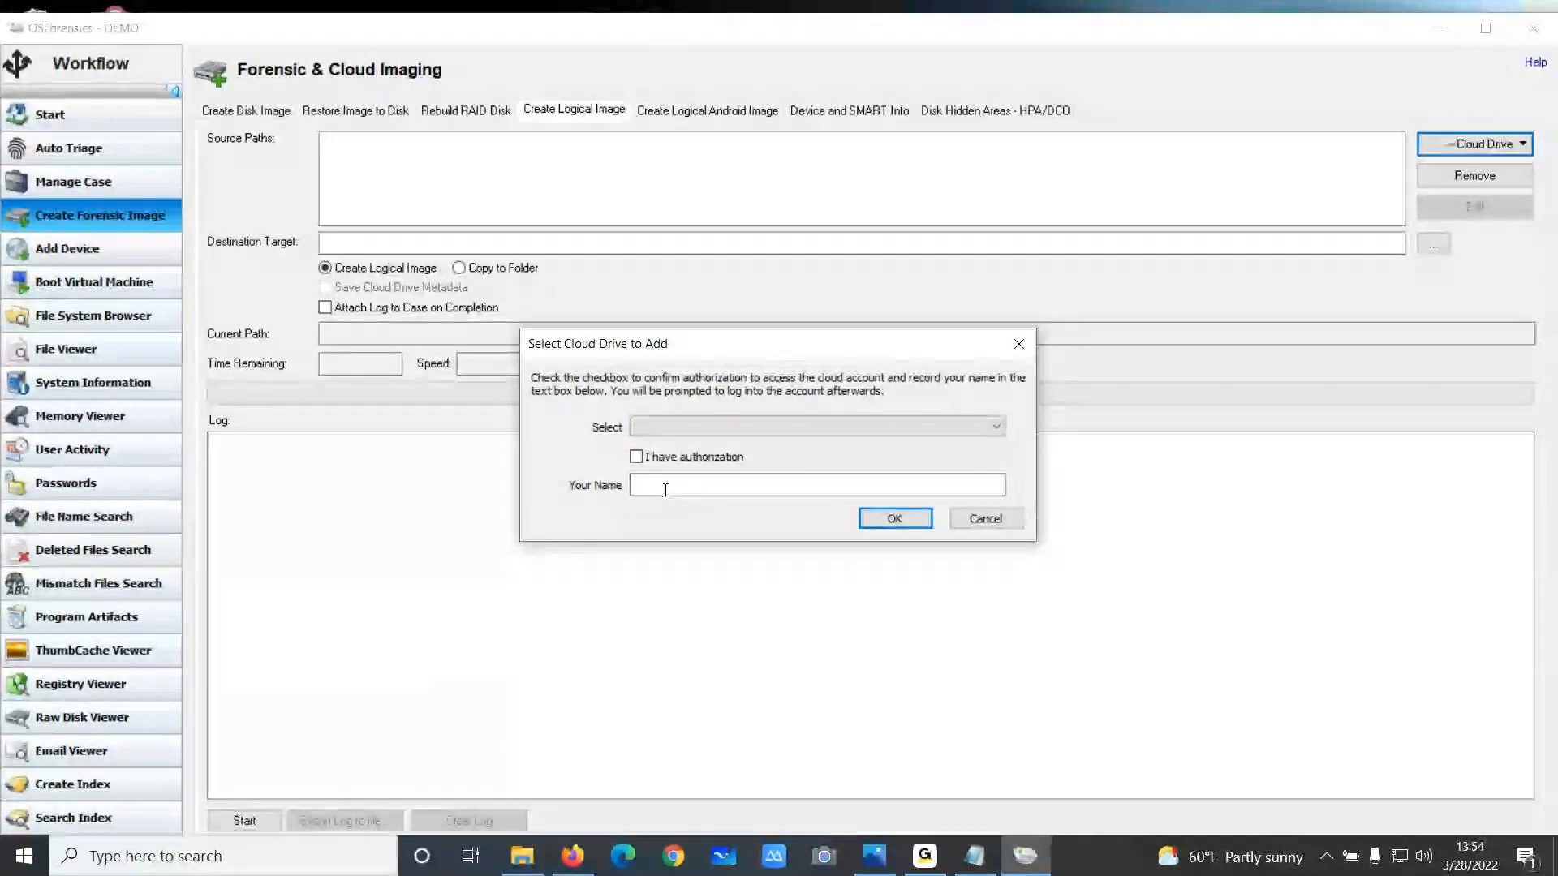
{"action": "left_click", "coordinate": [1019, 344]}
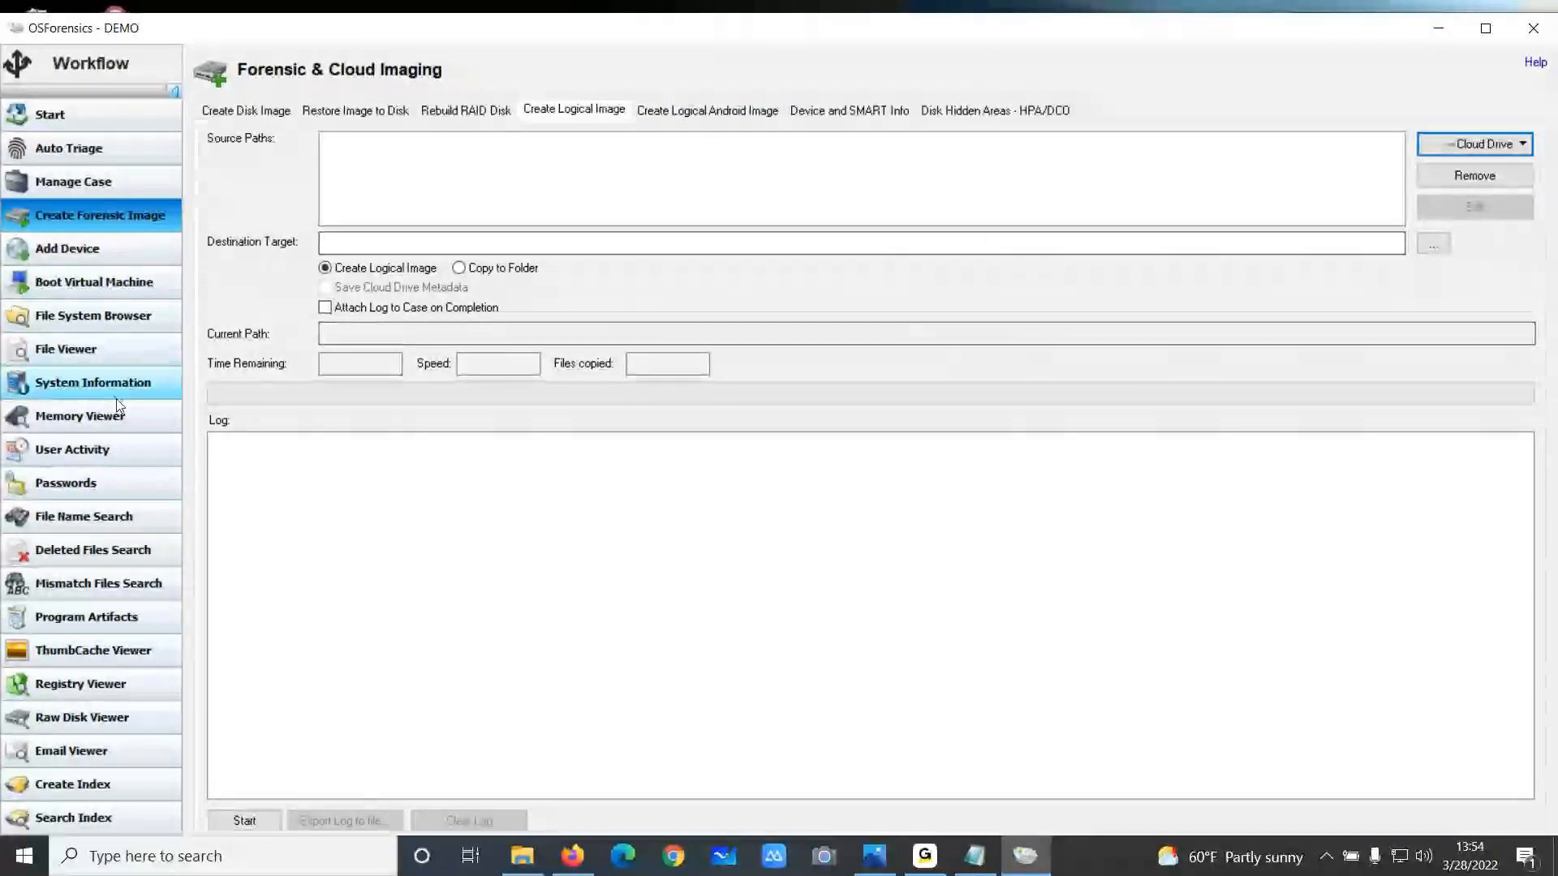
Open Create Index and then Search Index to review their options
{"action": "scroll", "coordinate": [78, 520], "scroll_direction": "down", "scroll_amount": 1}
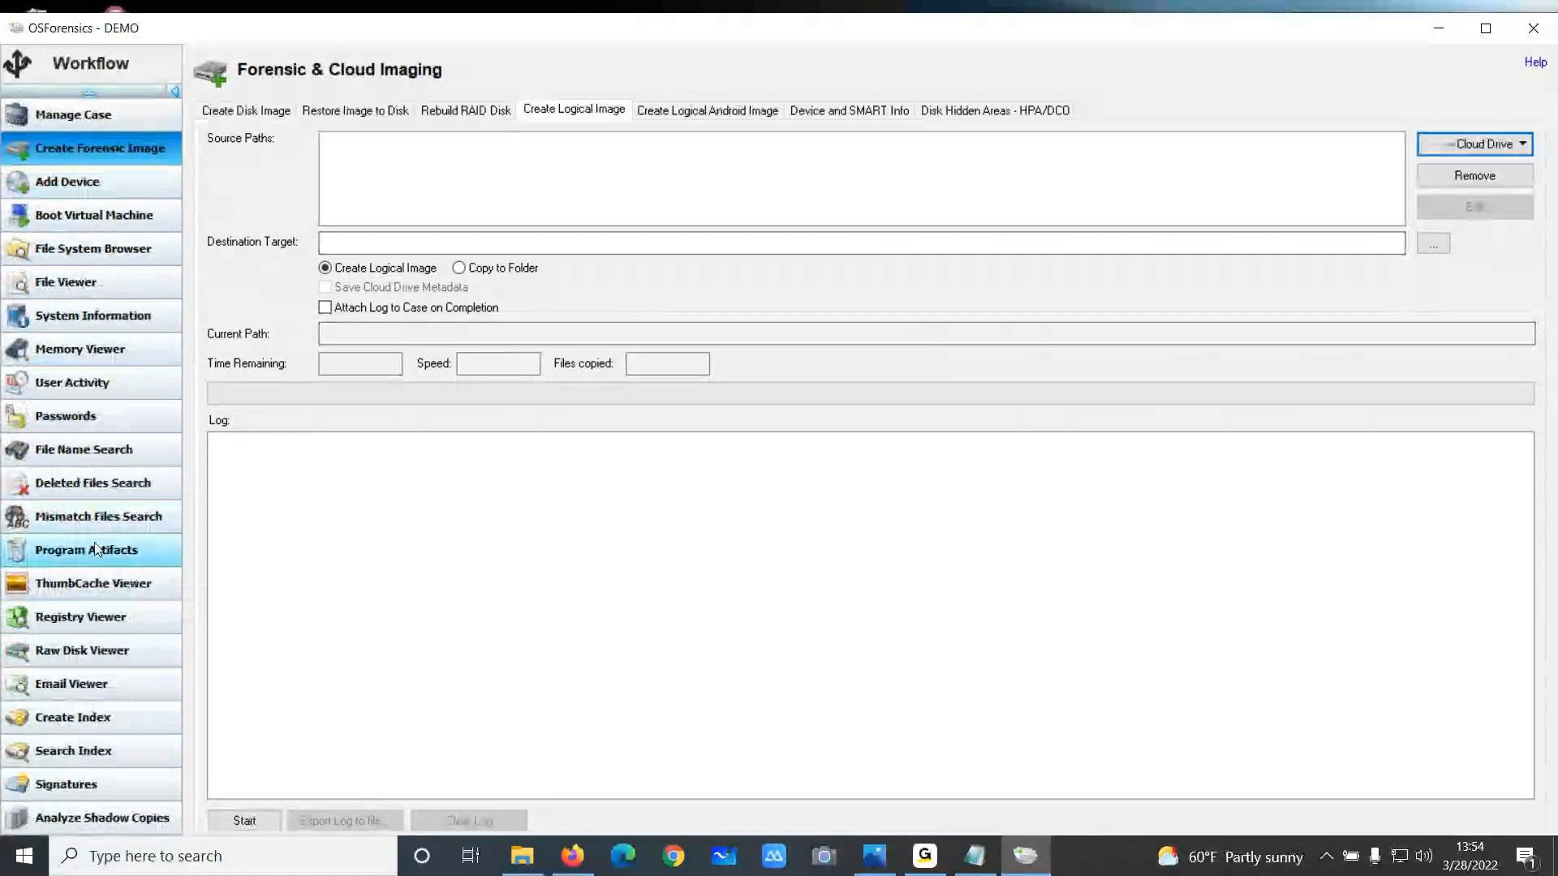
{"action": "left_click", "coordinate": [117, 714]}
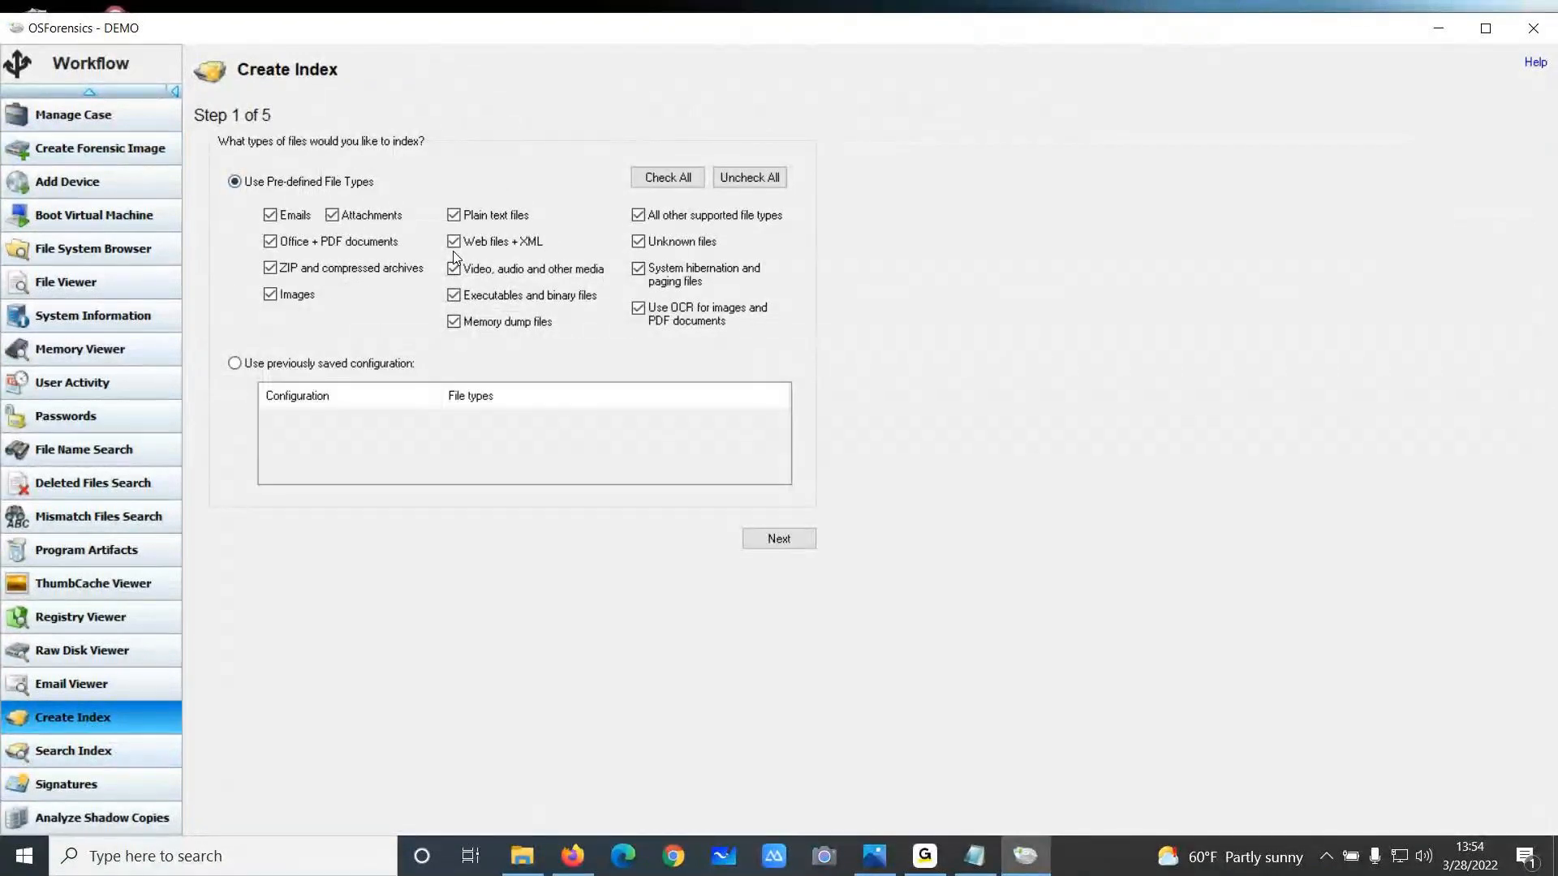
{"action": "left_click", "coordinate": [115, 748]}
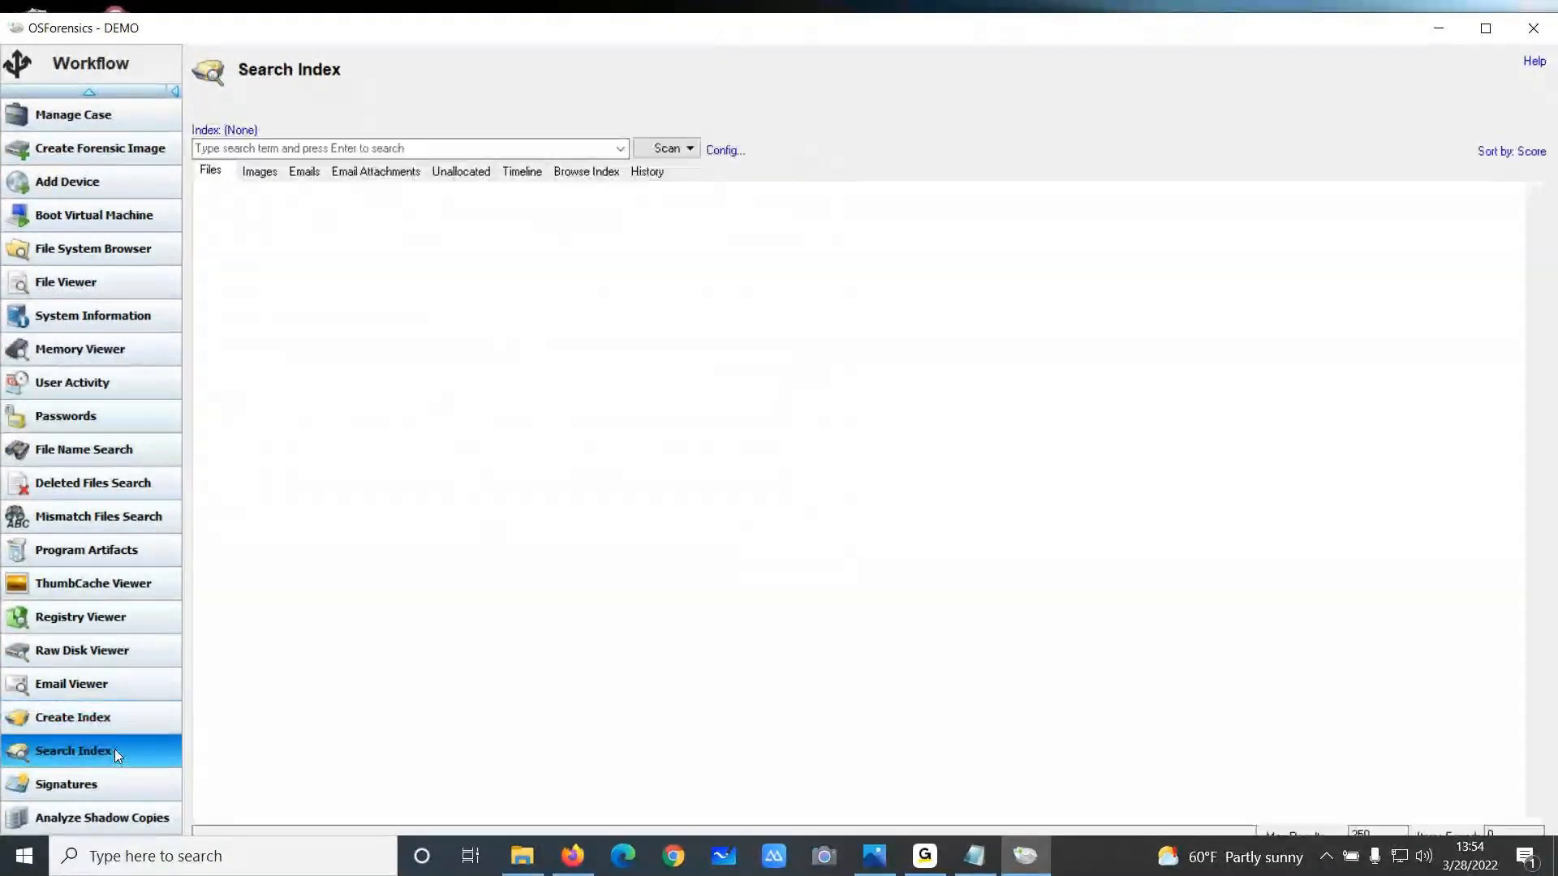
{"action": "left_click", "coordinate": [397, 146]}
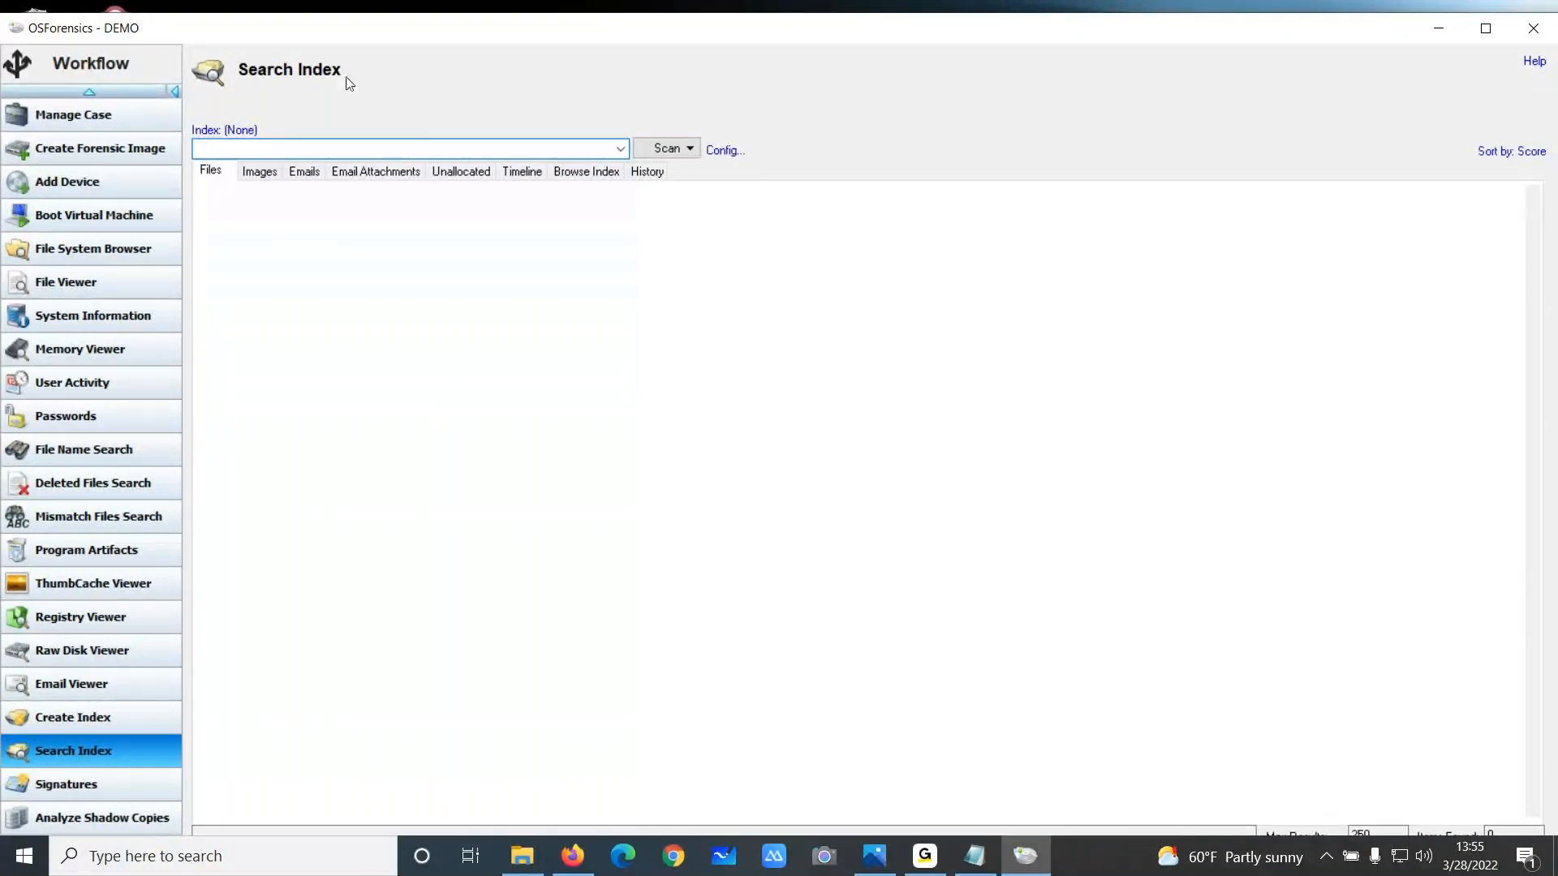
Open Boot Virtual Machine from the Start page and set the USB Controller to Disabled
{"action": "scroll", "coordinate": [89, 141], "scroll_direction": "up", "scroll_amount": 2}
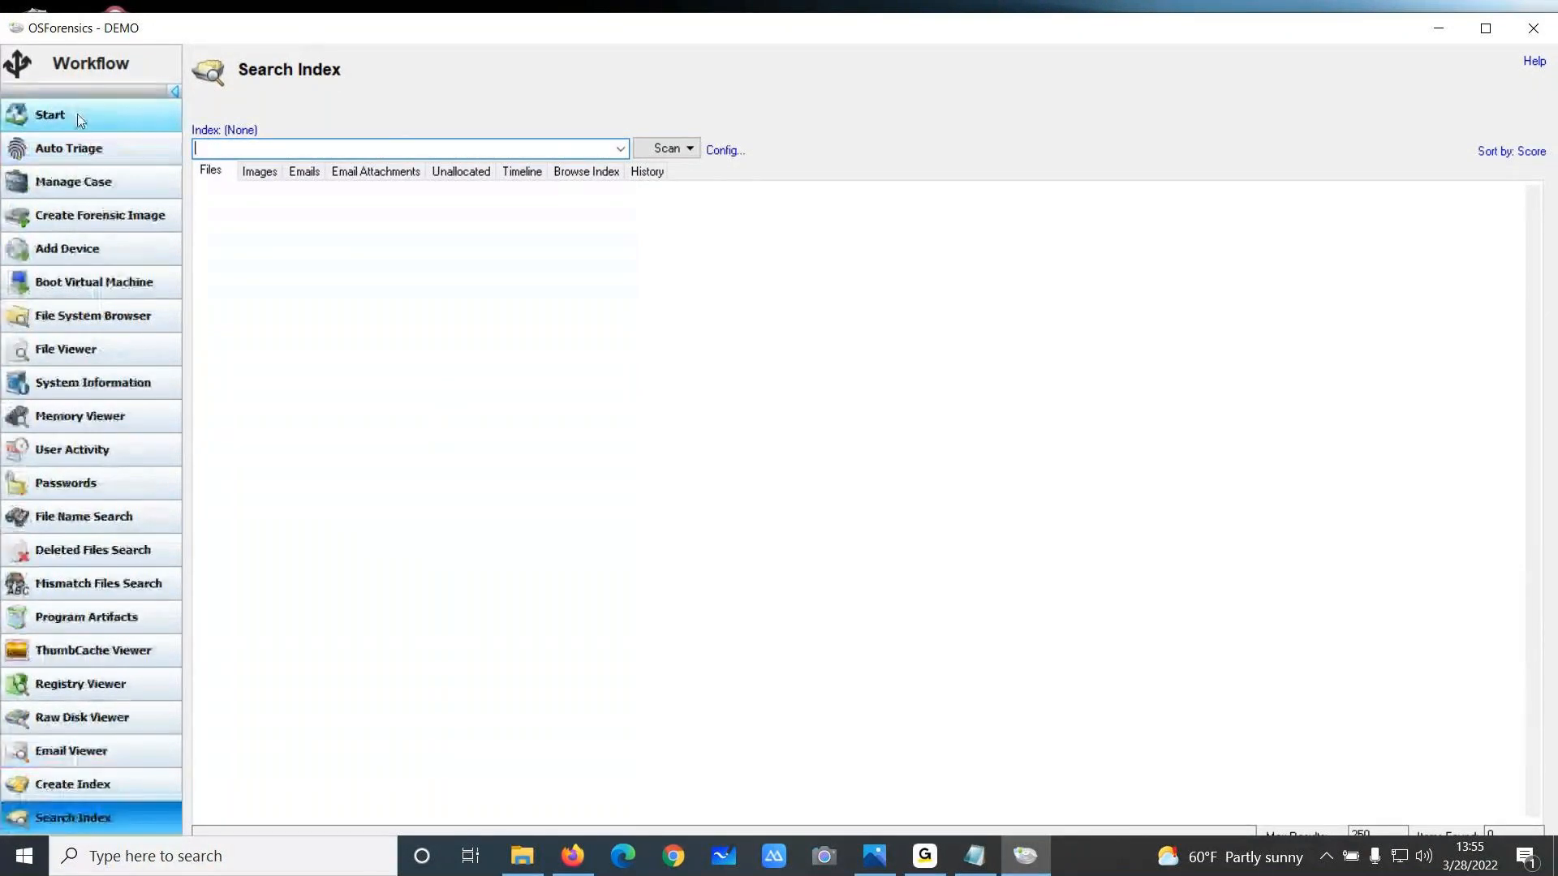
{"action": "left_click", "coordinate": [75, 115]}
{"action": "scroll", "coordinate": [490, 532], "scroll_direction": "down", "scroll_amount": 3}
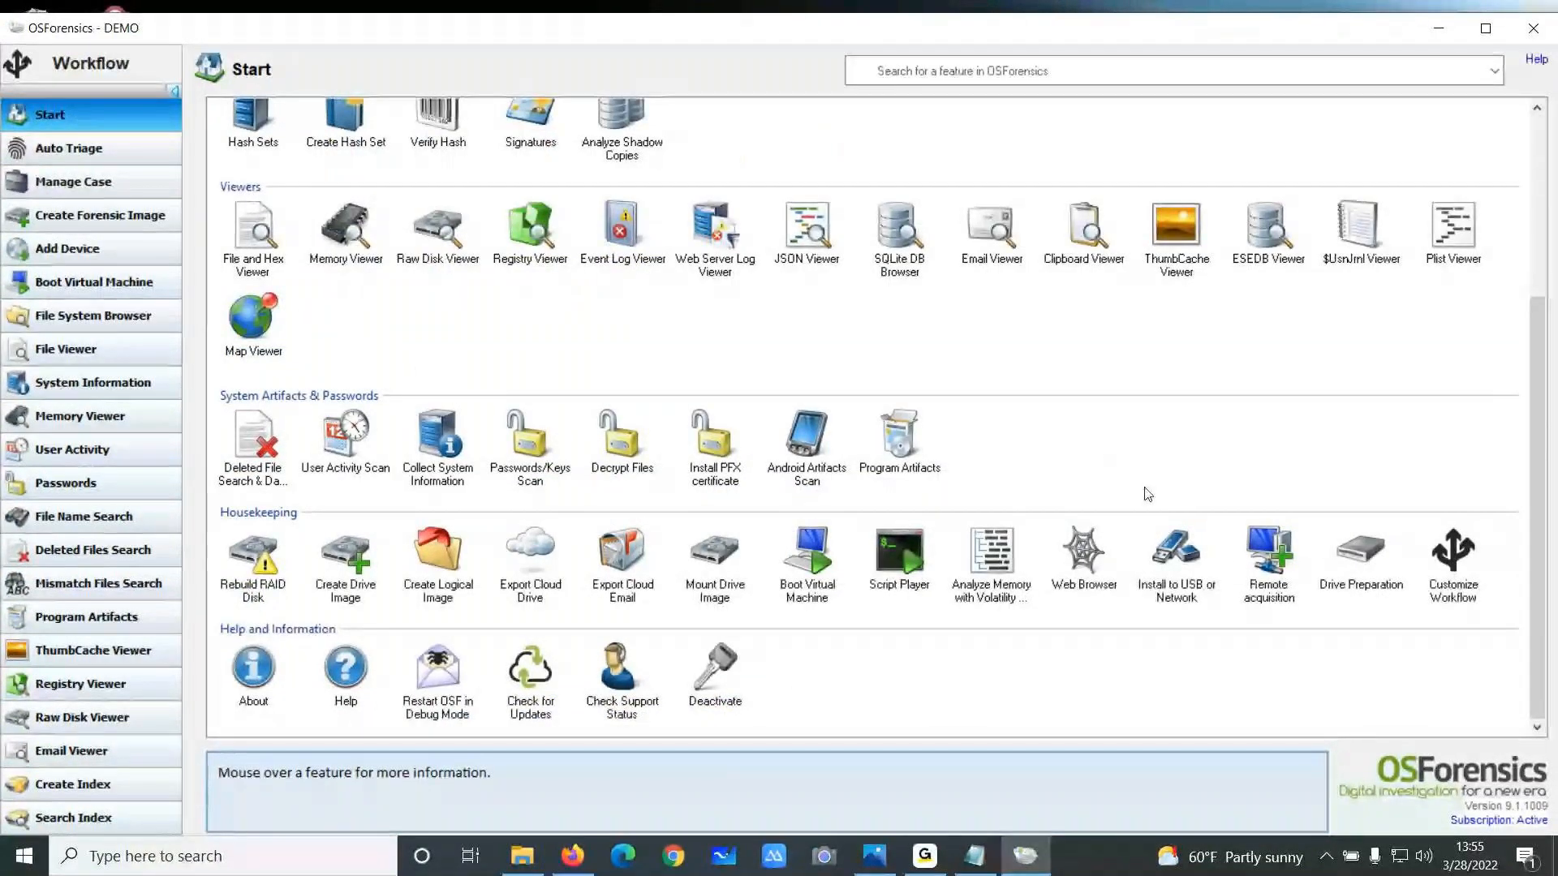
{"action": "left_click", "coordinate": [826, 564]}
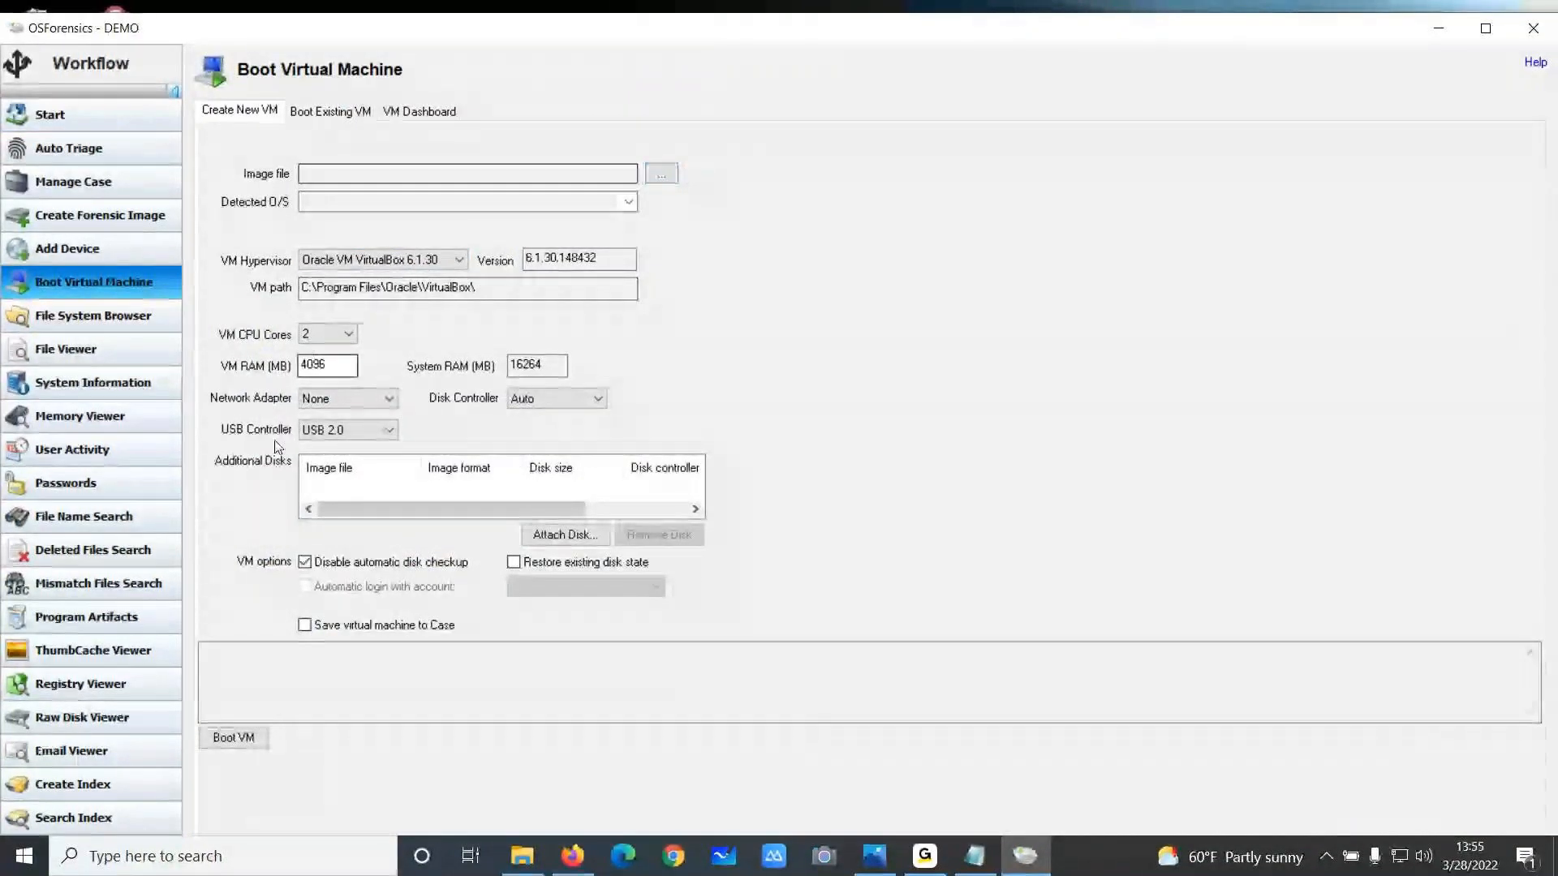
{"action": "left_click", "coordinate": [387, 434]}
{"action": "left_click", "coordinate": [372, 448]}
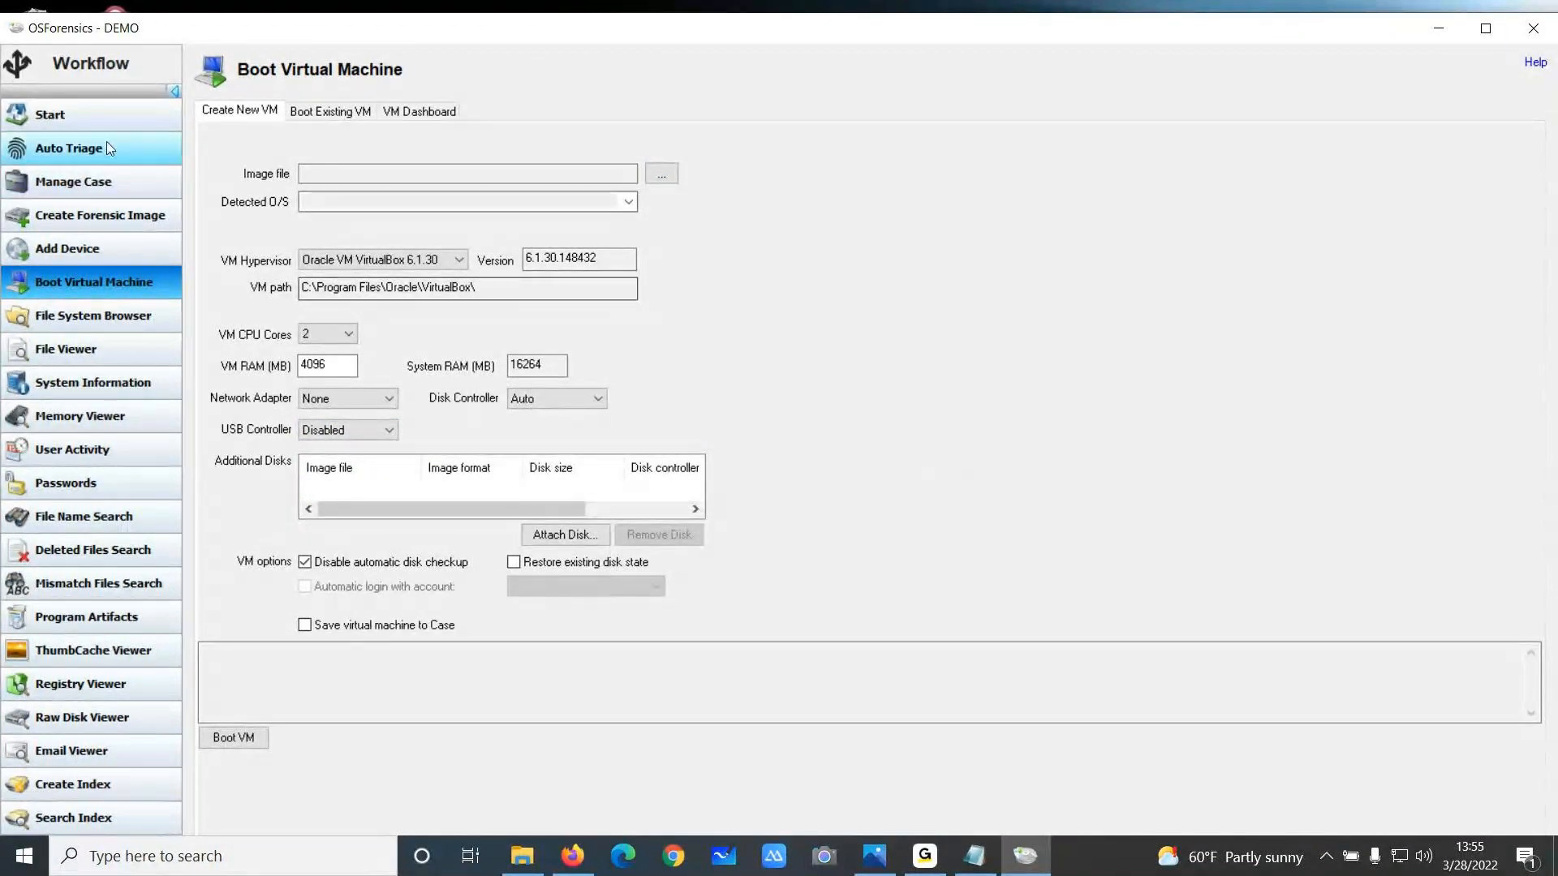
Open the $UsnJrnl Viewer, select the shadow copy's $UsnJrnl file, then close the dialog
{"action": "left_click", "coordinate": [70, 116]}
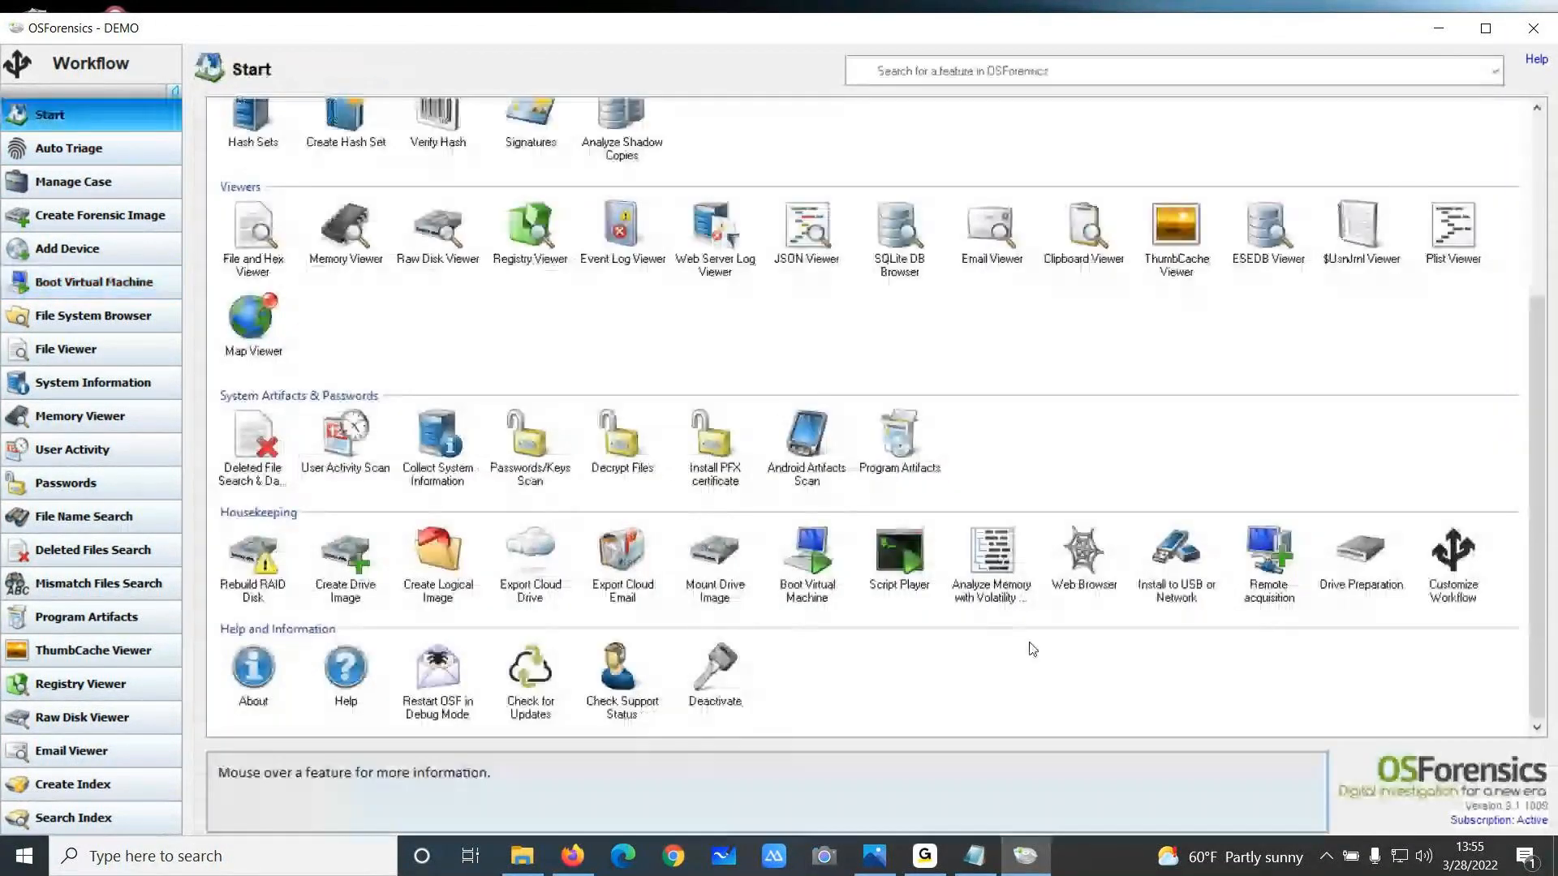
{"action": "left_click", "coordinate": [1359, 229]}
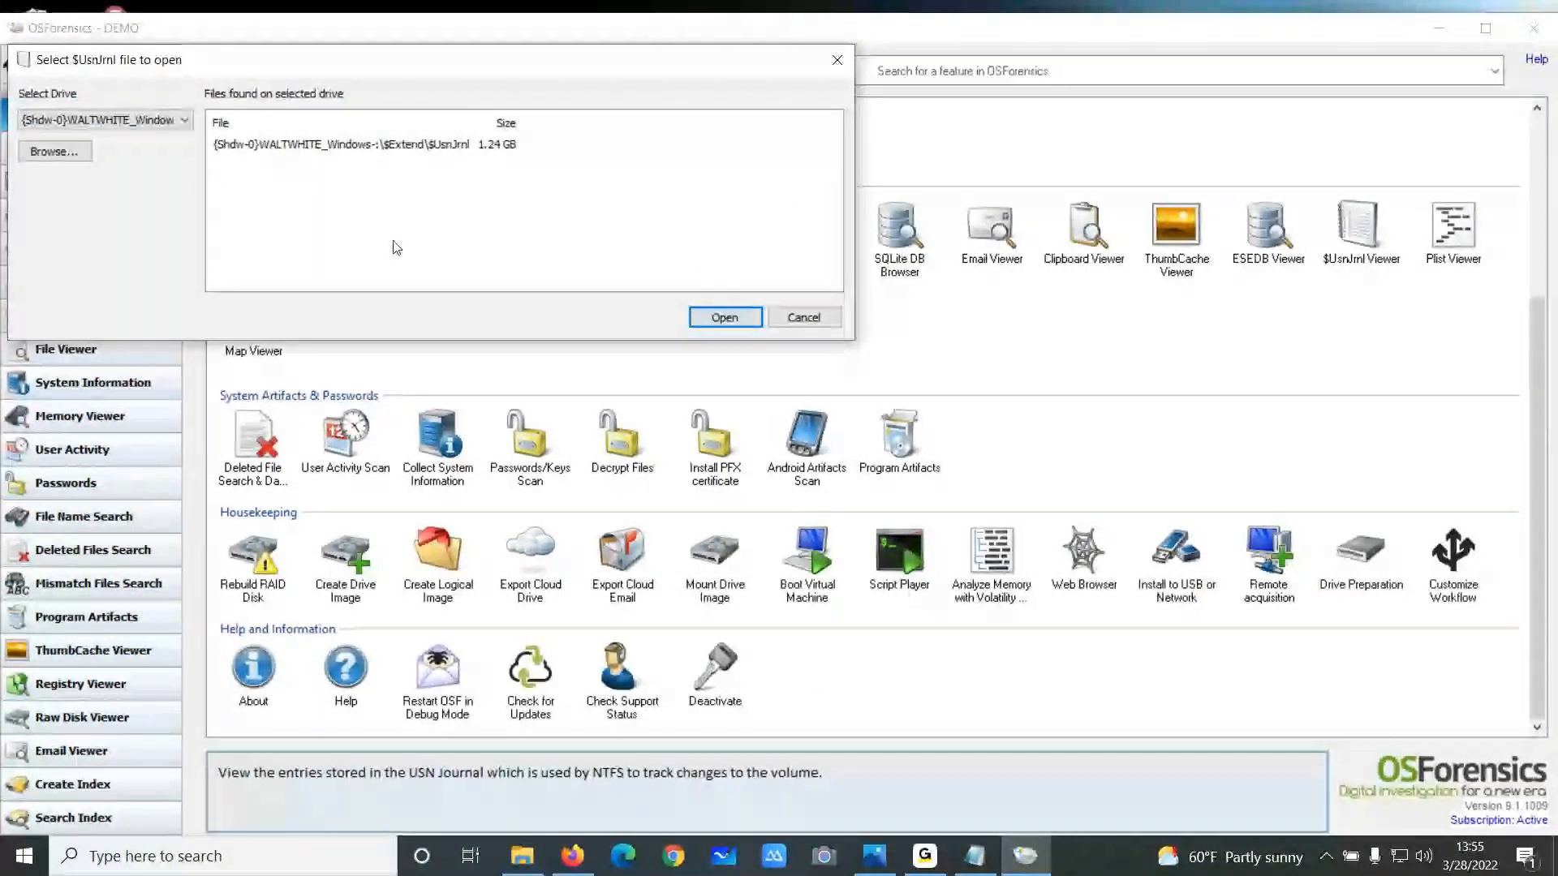
{"action": "left_click", "coordinate": [403, 147]}
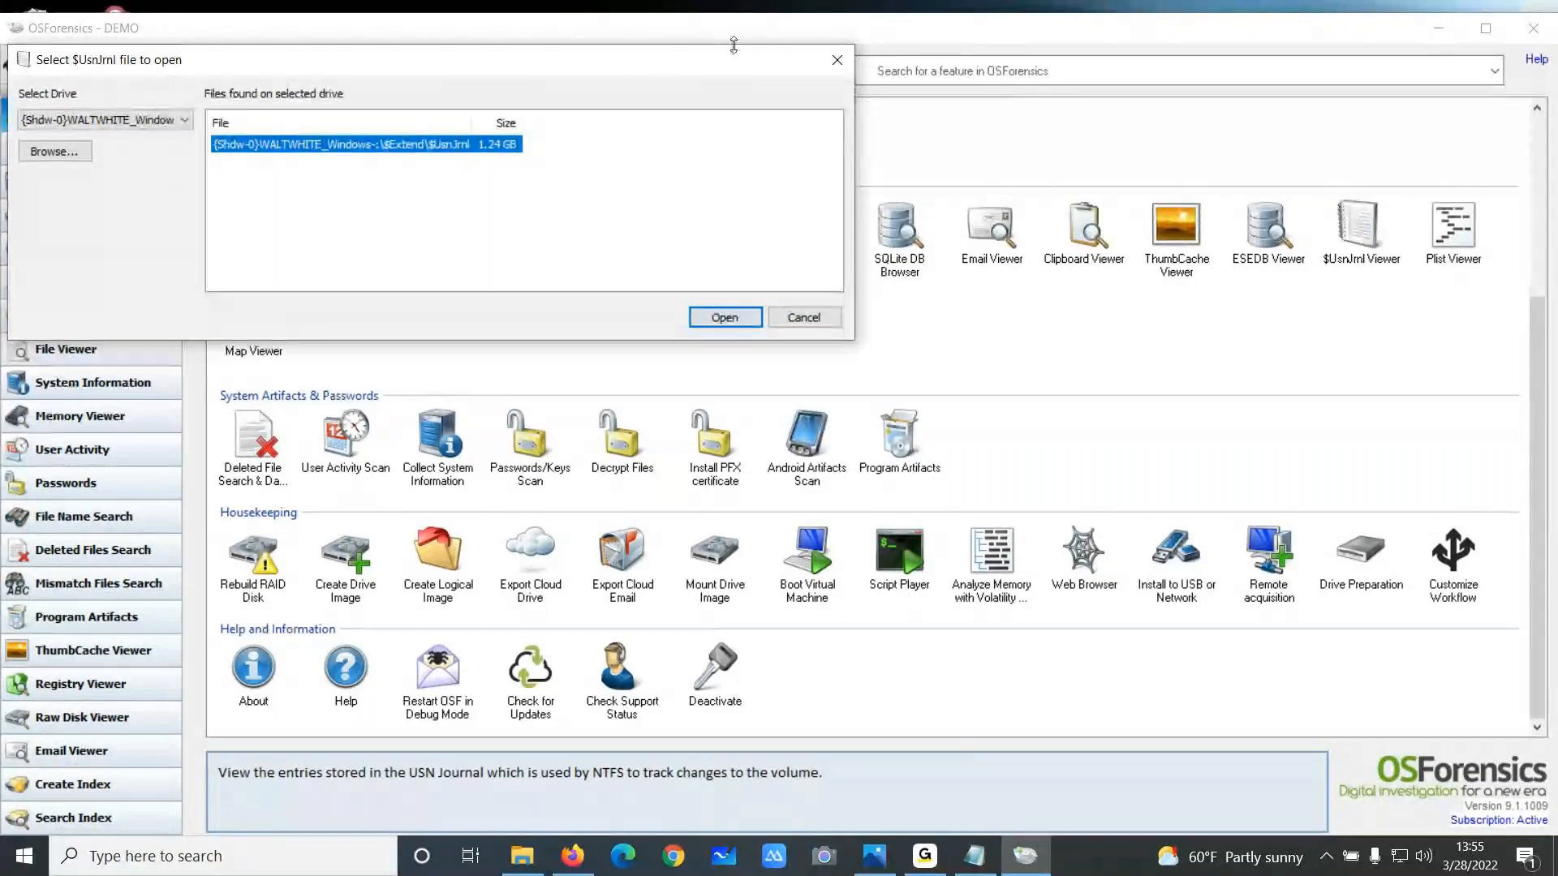
{"action": "left_click", "coordinate": [836, 59]}
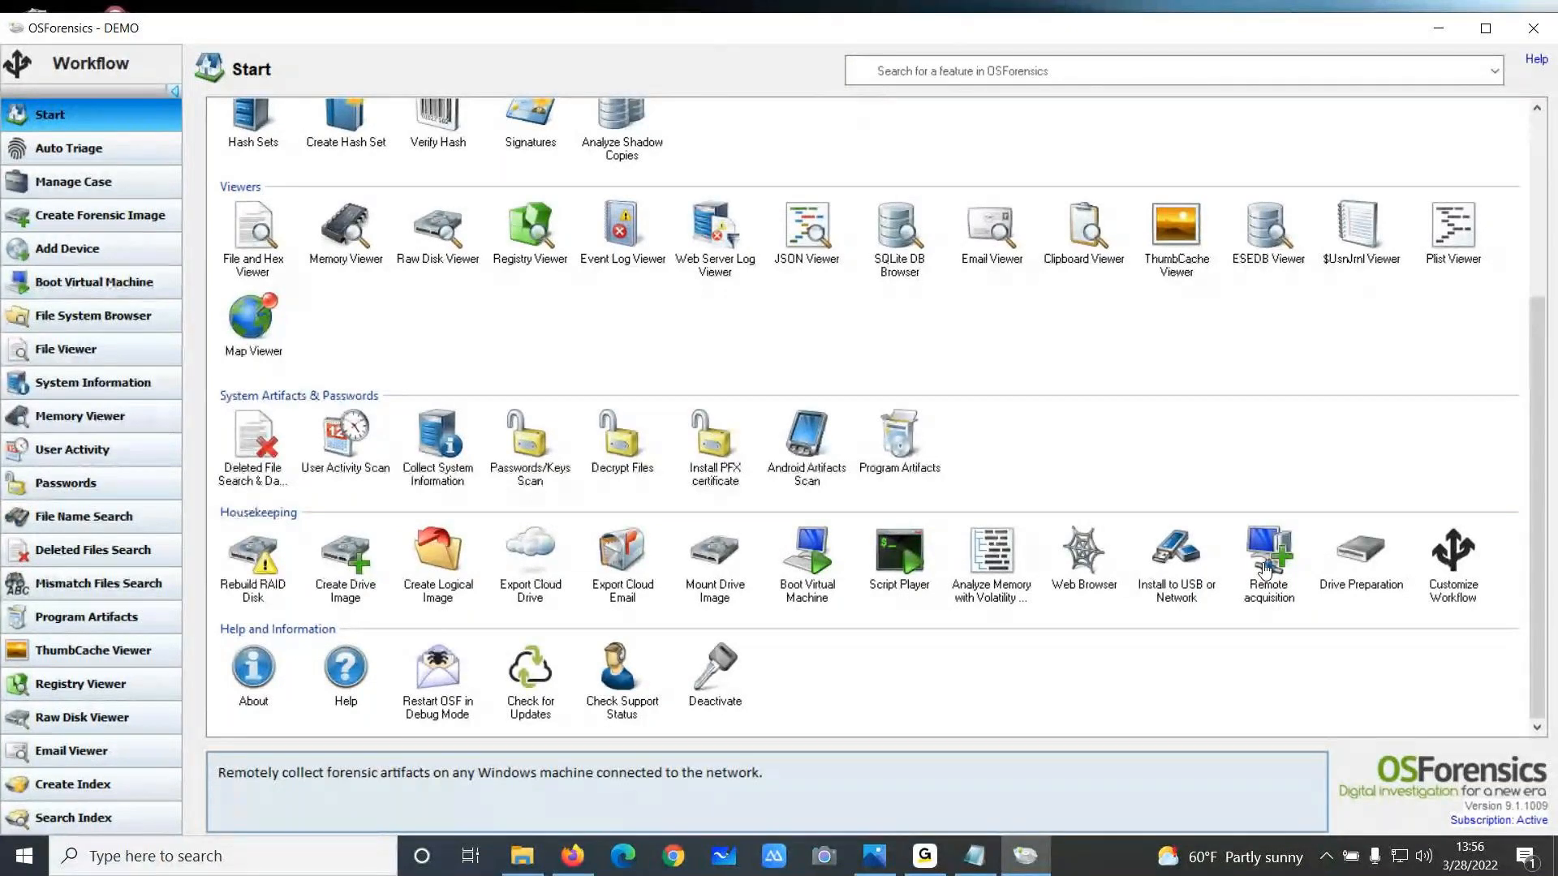
Open Install to USB or Network, choose the self-booting USB drive option, then exit the installer
{"action": "left_click", "coordinate": [1178, 559]}
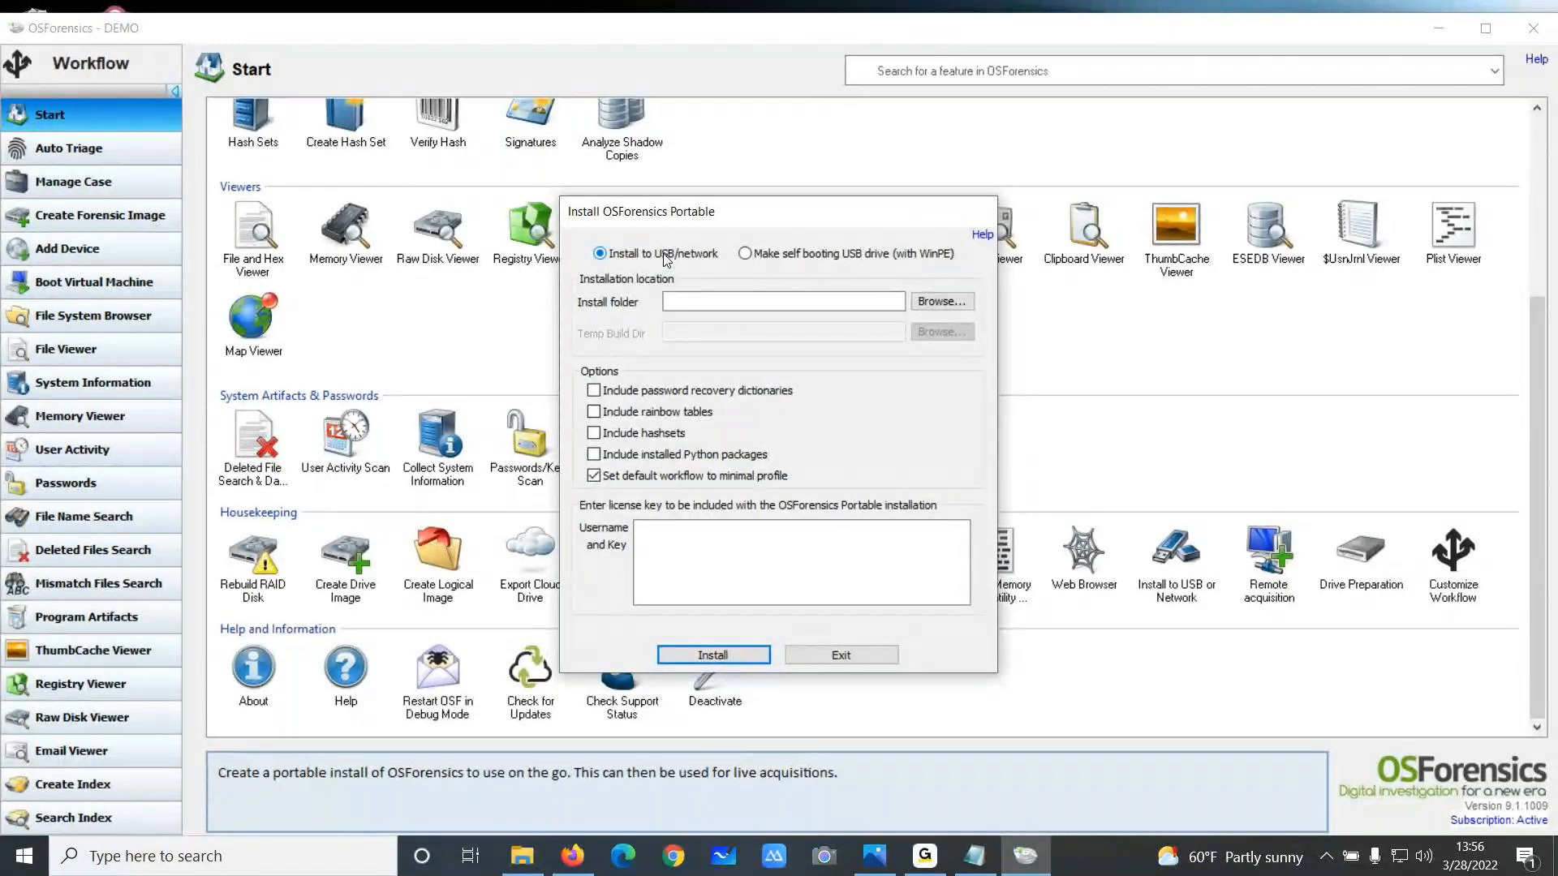
{"action": "left_click", "coordinate": [792, 254]}
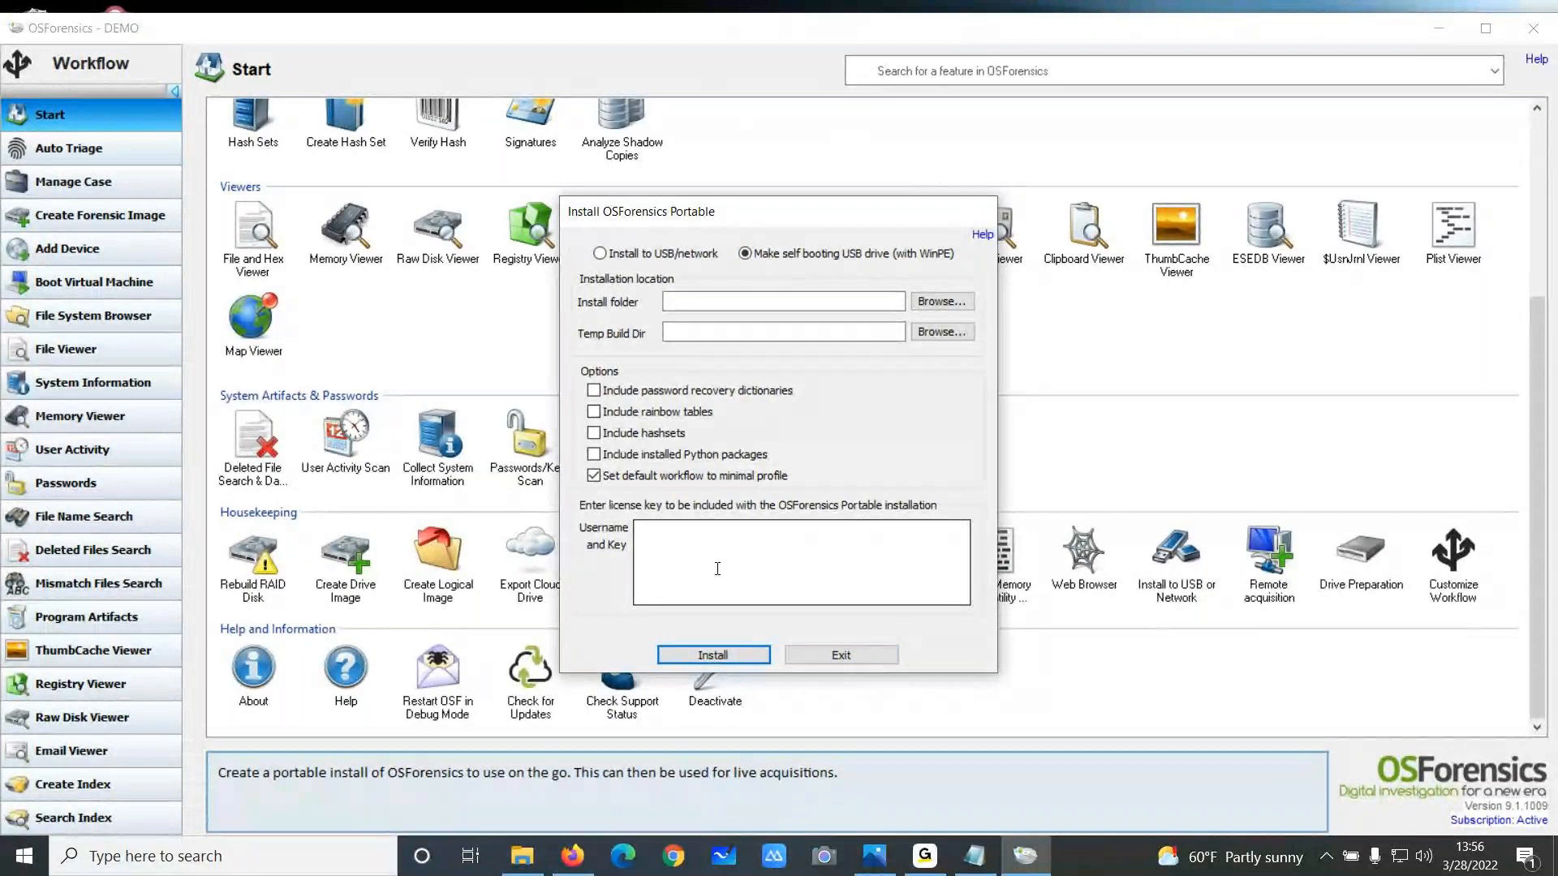
{"action": "left_click", "coordinate": [839, 655]}
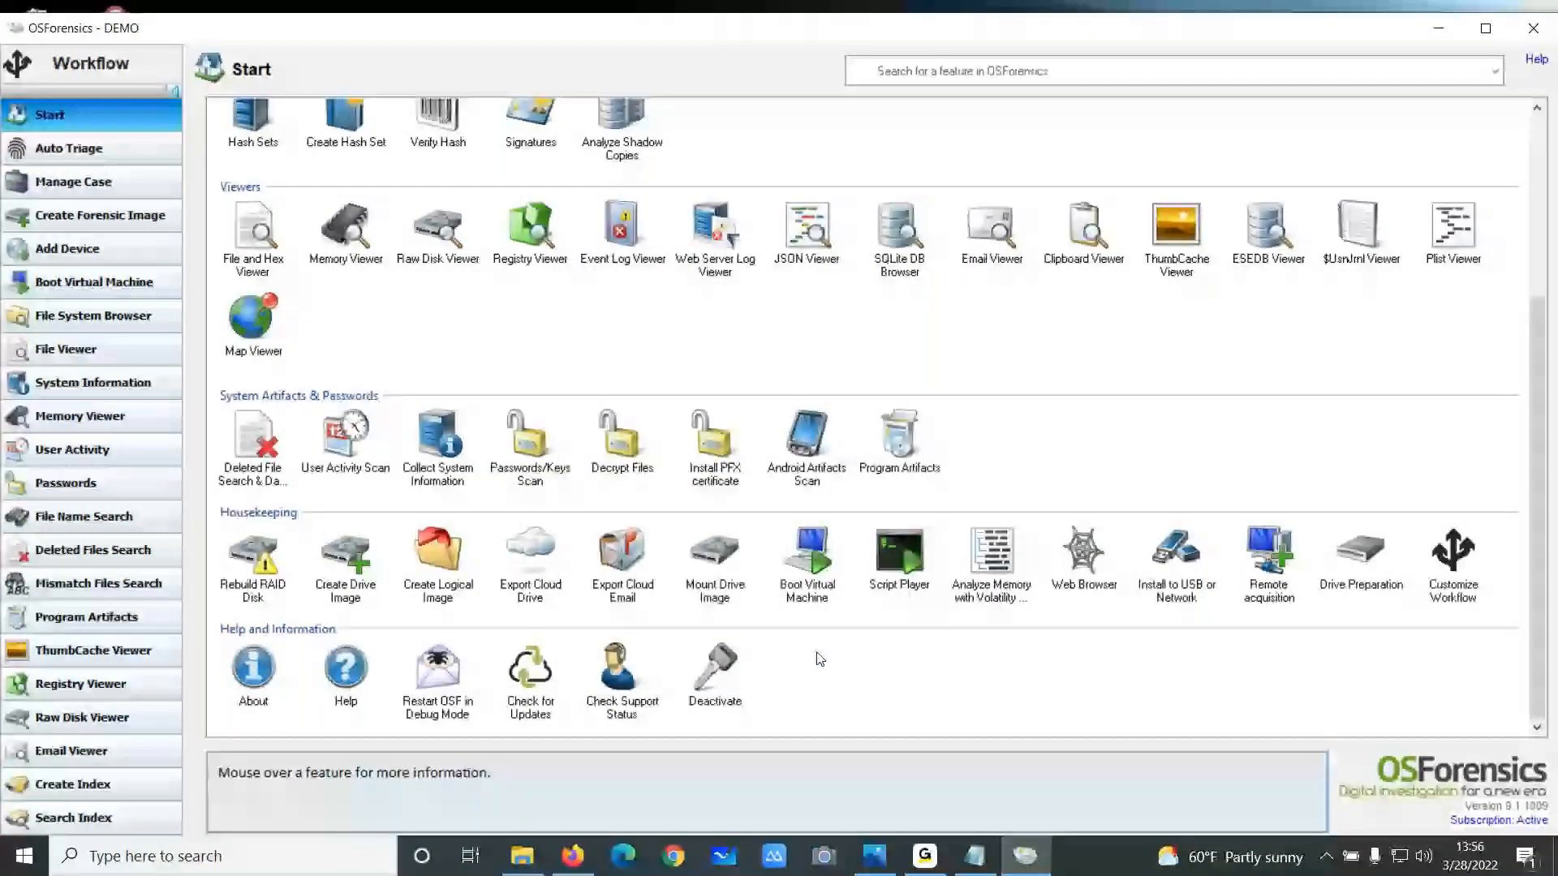
Open the ESEDB Viewer's database selection, browse for a file, then close the dialog
{"action": "scroll", "coordinate": [689, 390], "scroll_direction": "up", "scroll_amount": 3}
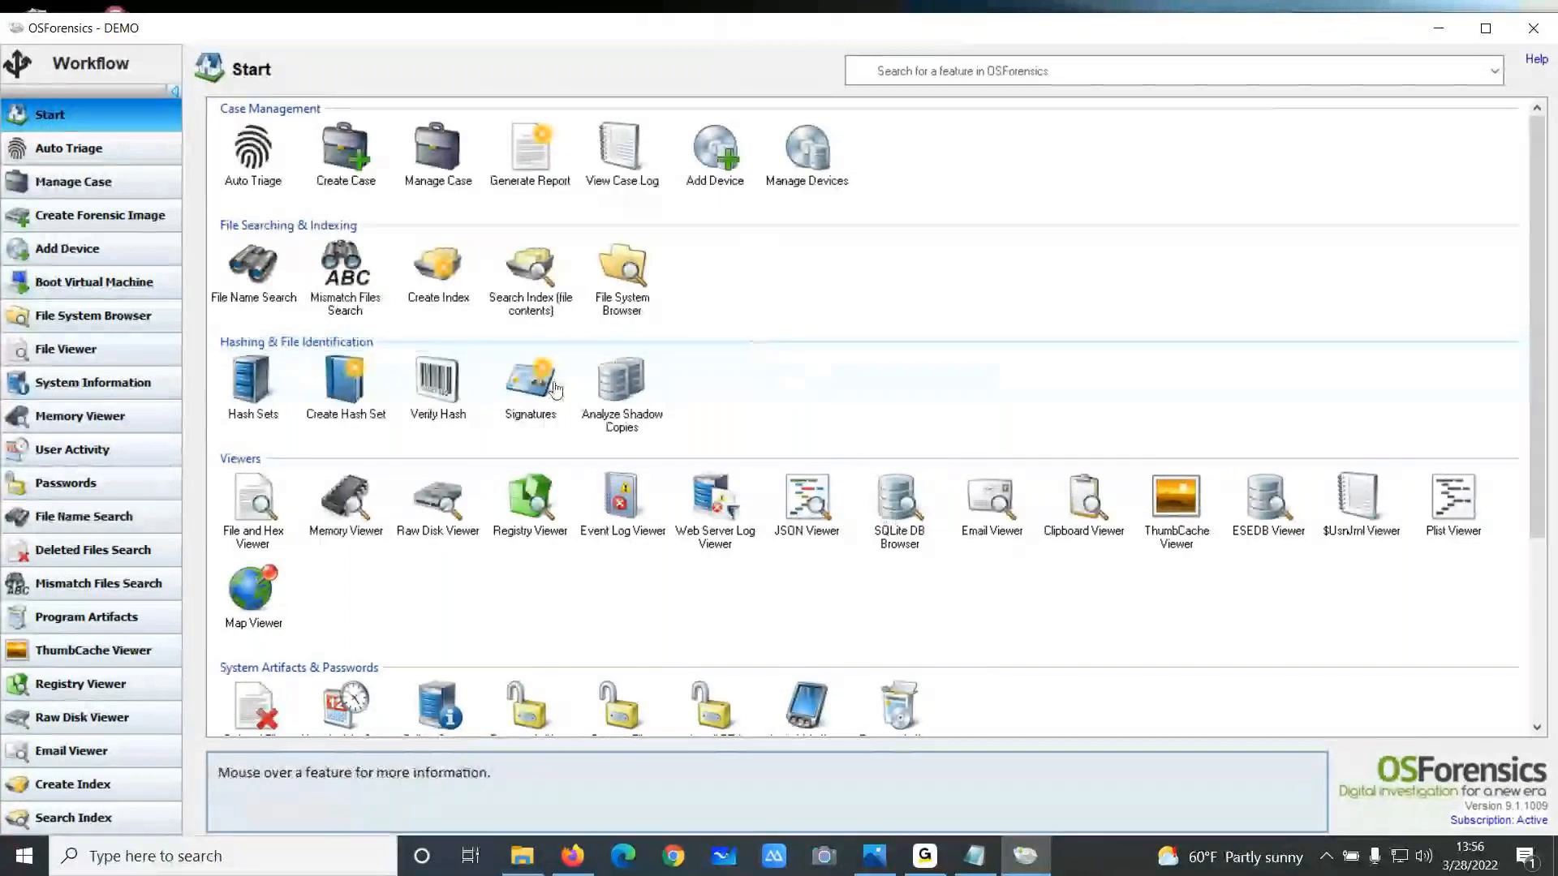
{"action": "scroll", "coordinate": [555, 390], "scroll_direction": "down", "scroll_amount": 3}
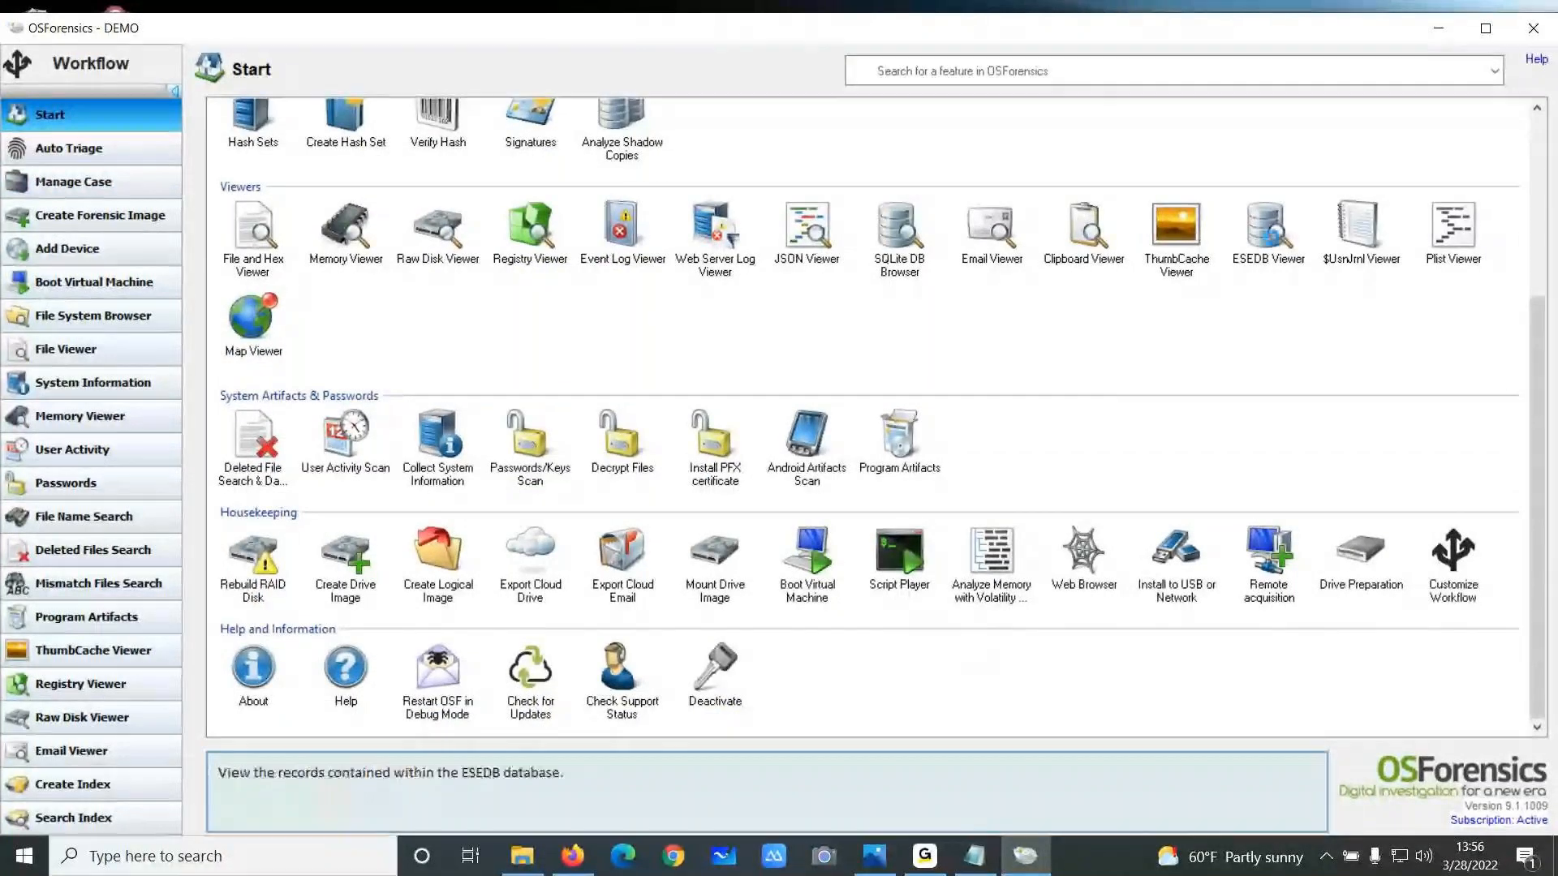
{"action": "left_click", "coordinate": [1268, 231]}
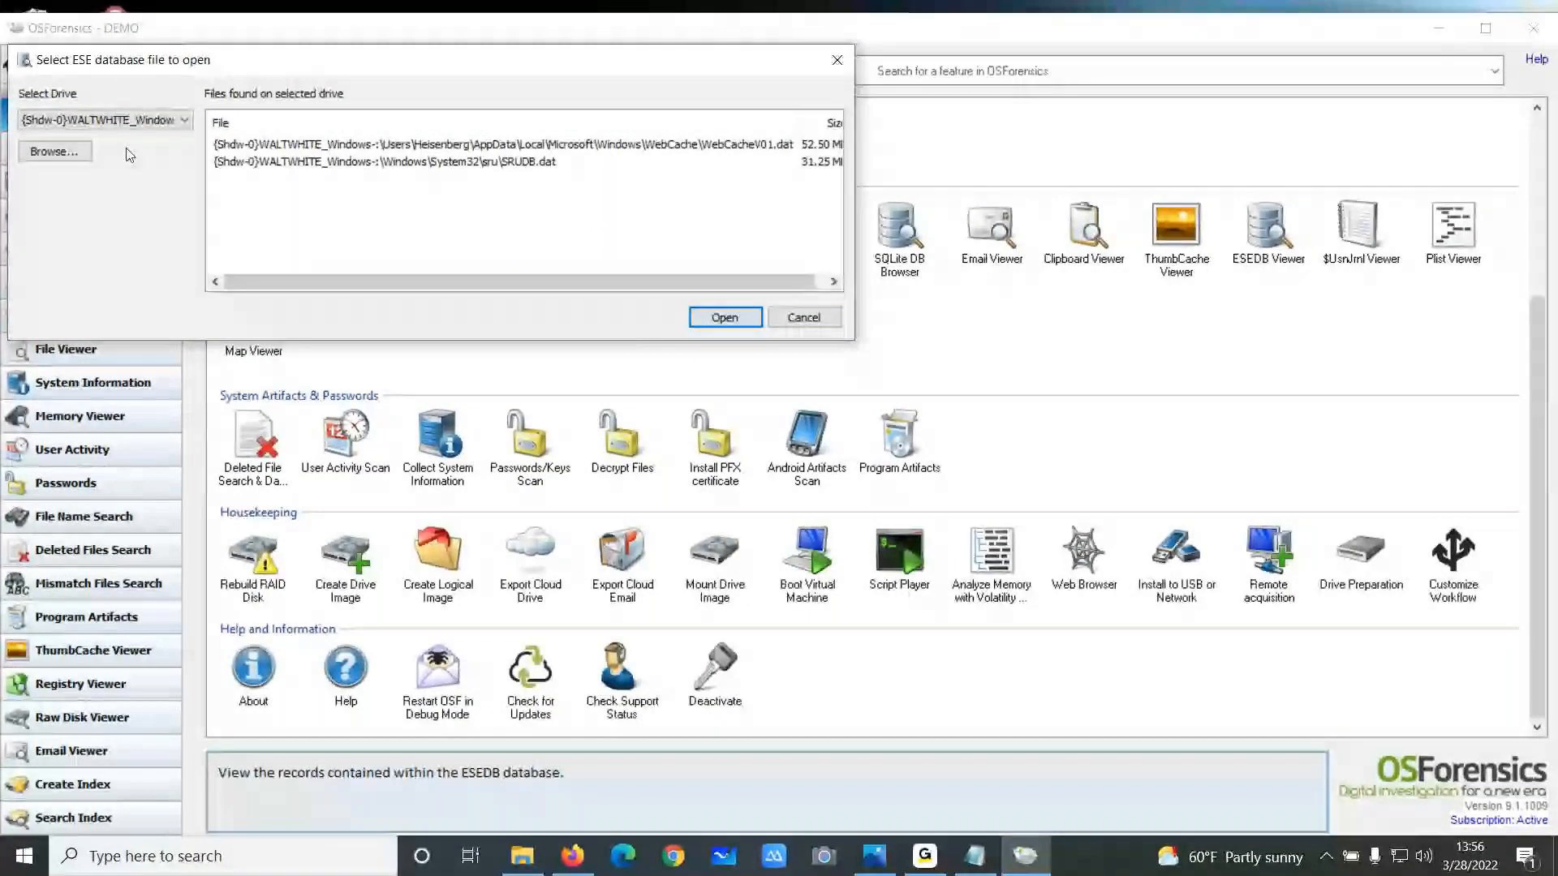
{"action": "left_click", "coordinate": [74, 152]}
{"action": "left_click", "coordinate": [1193, 47]}
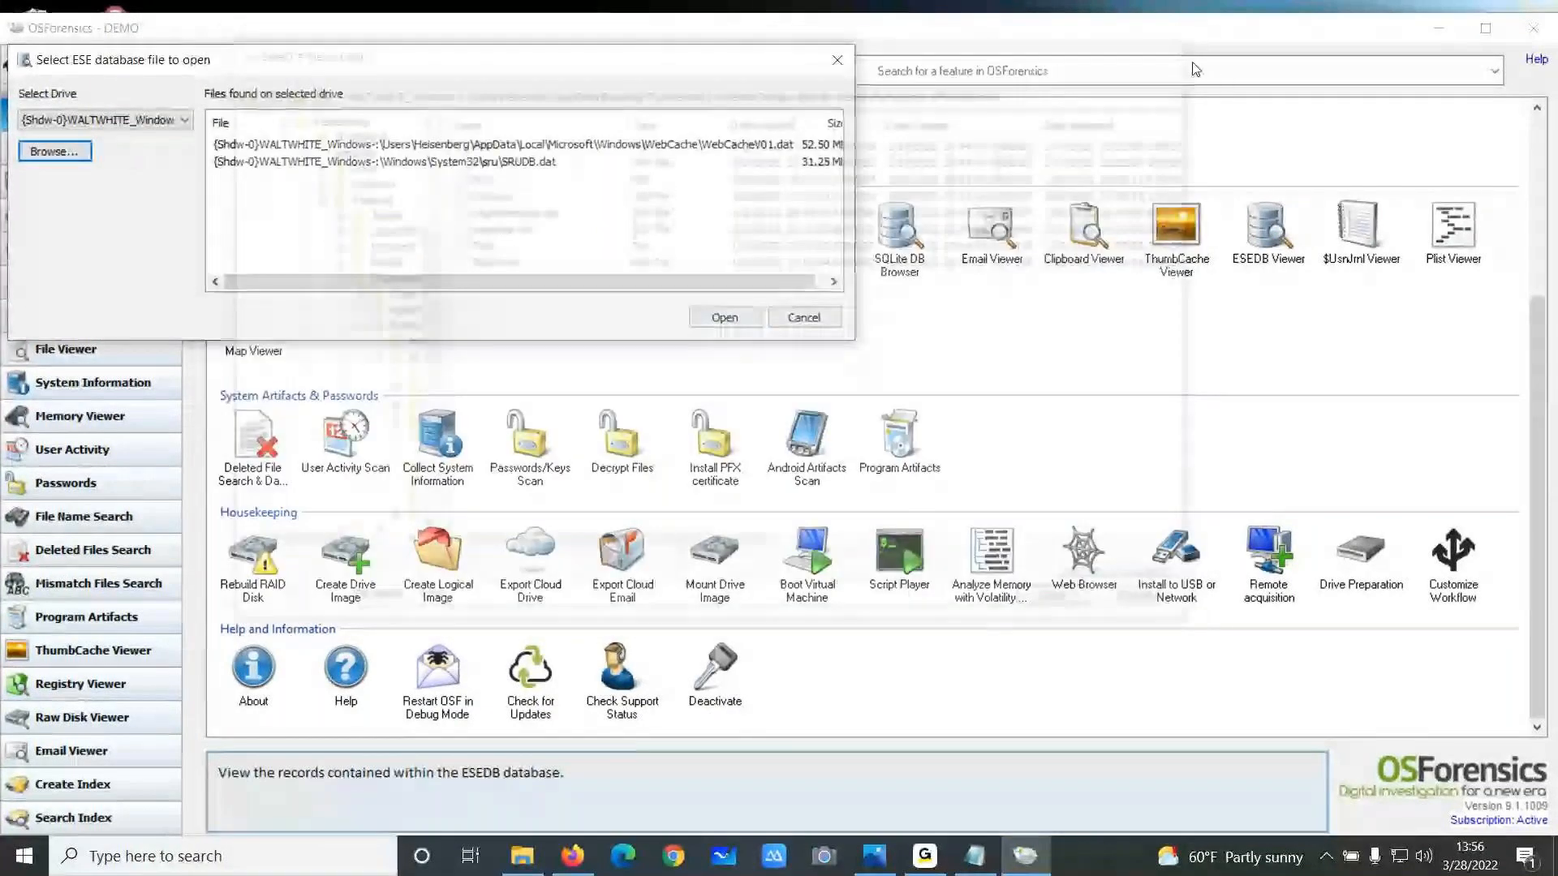
{"action": "left_click", "coordinate": [838, 61]}
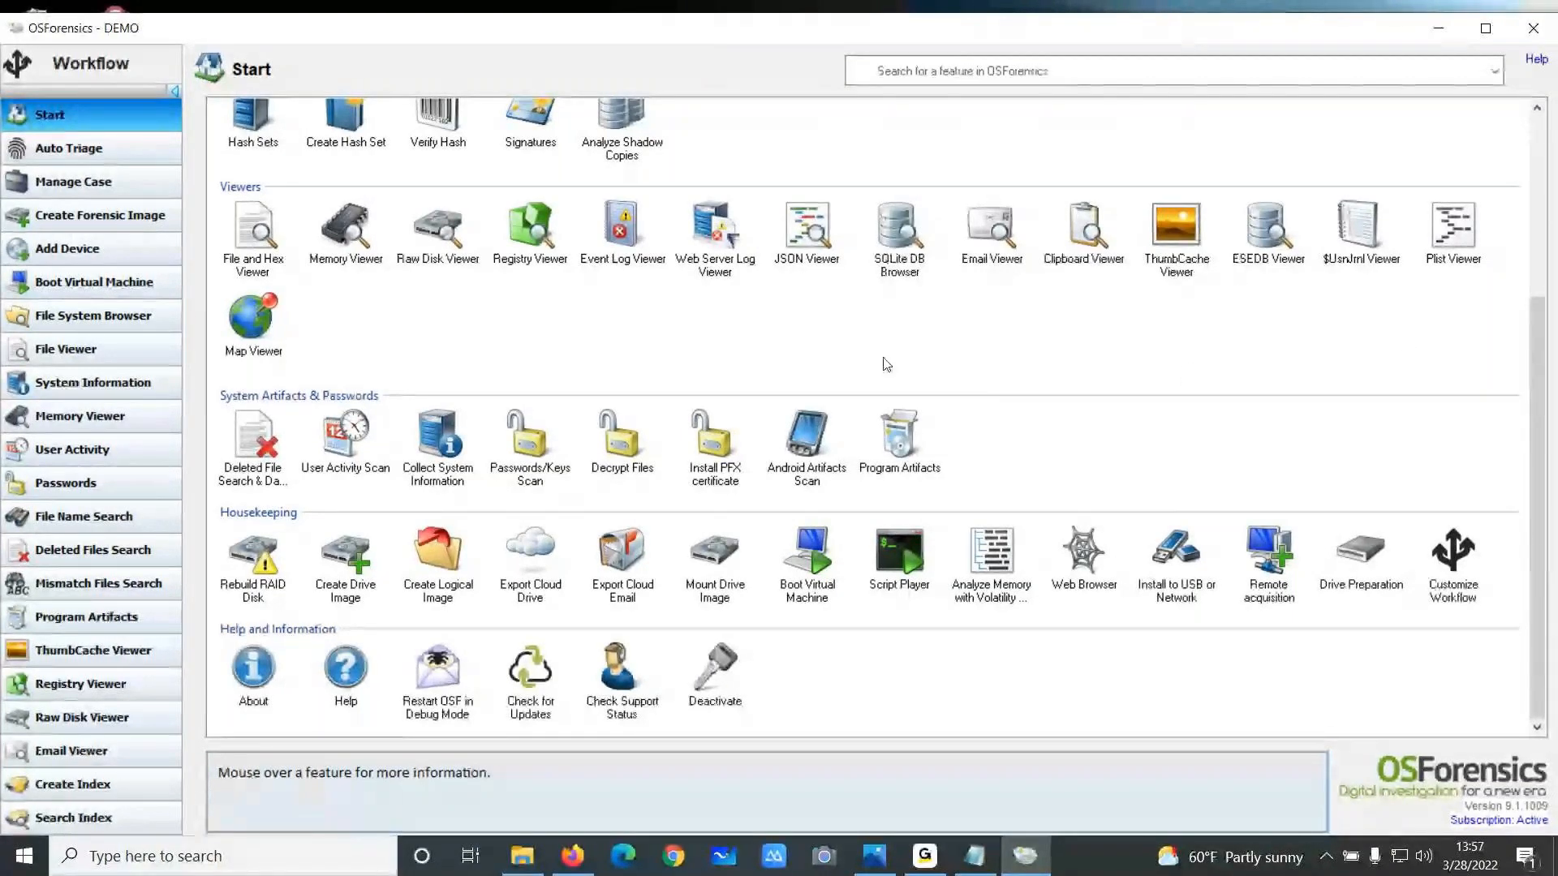
Open Auto Triage to review its live acquisition scan options, then close it
{"action": "scroll", "coordinate": [858, 385], "scroll_direction": "up", "scroll_amount": 2}
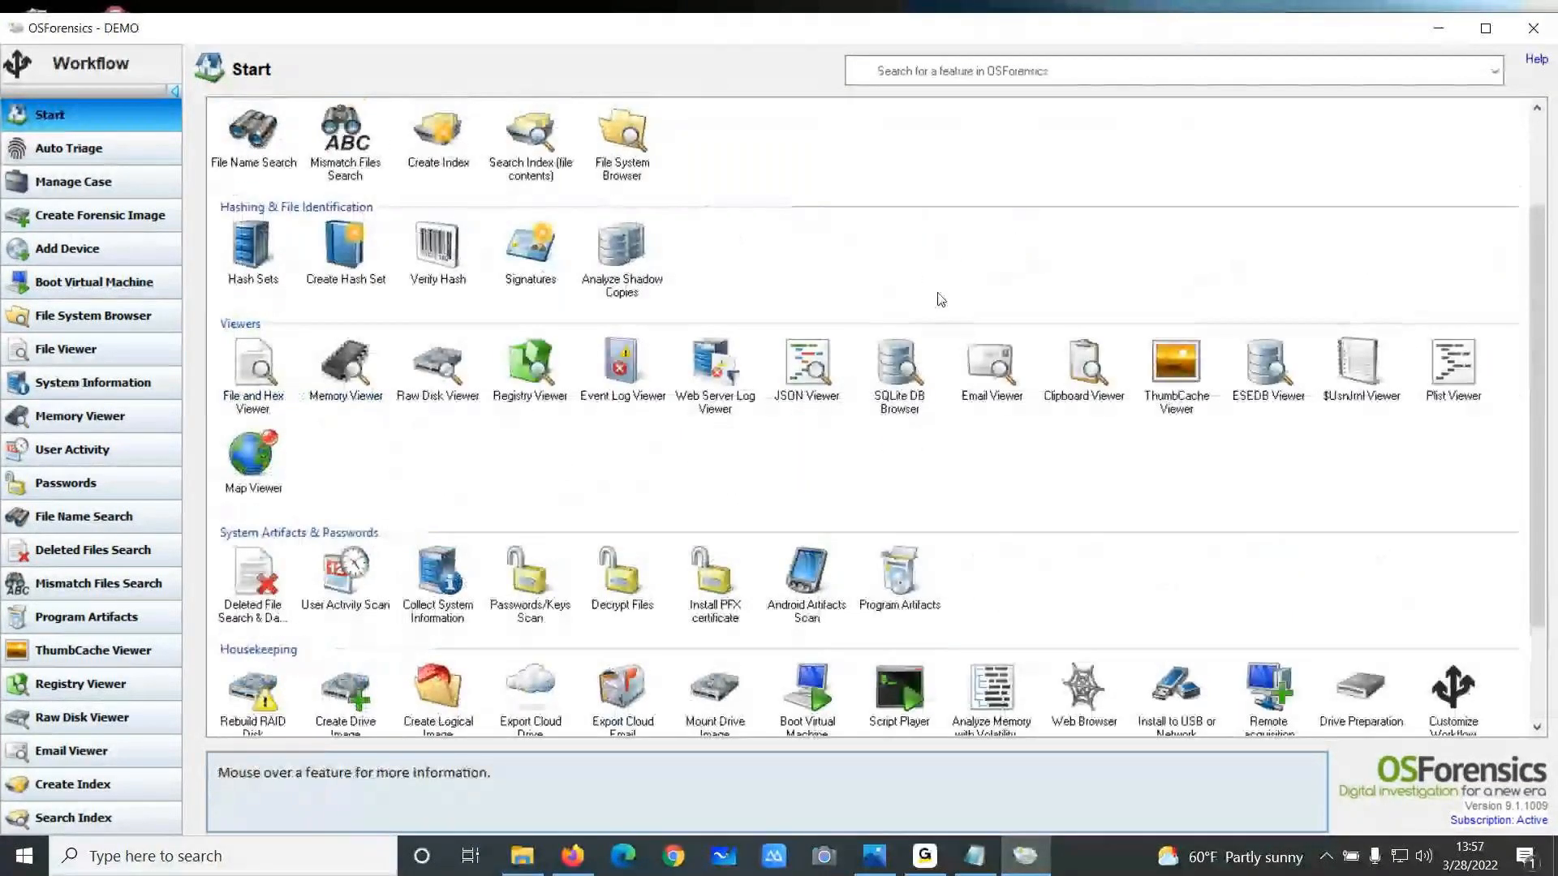
{"action": "scroll", "coordinate": [939, 300], "scroll_direction": "up", "scroll_amount": 2}
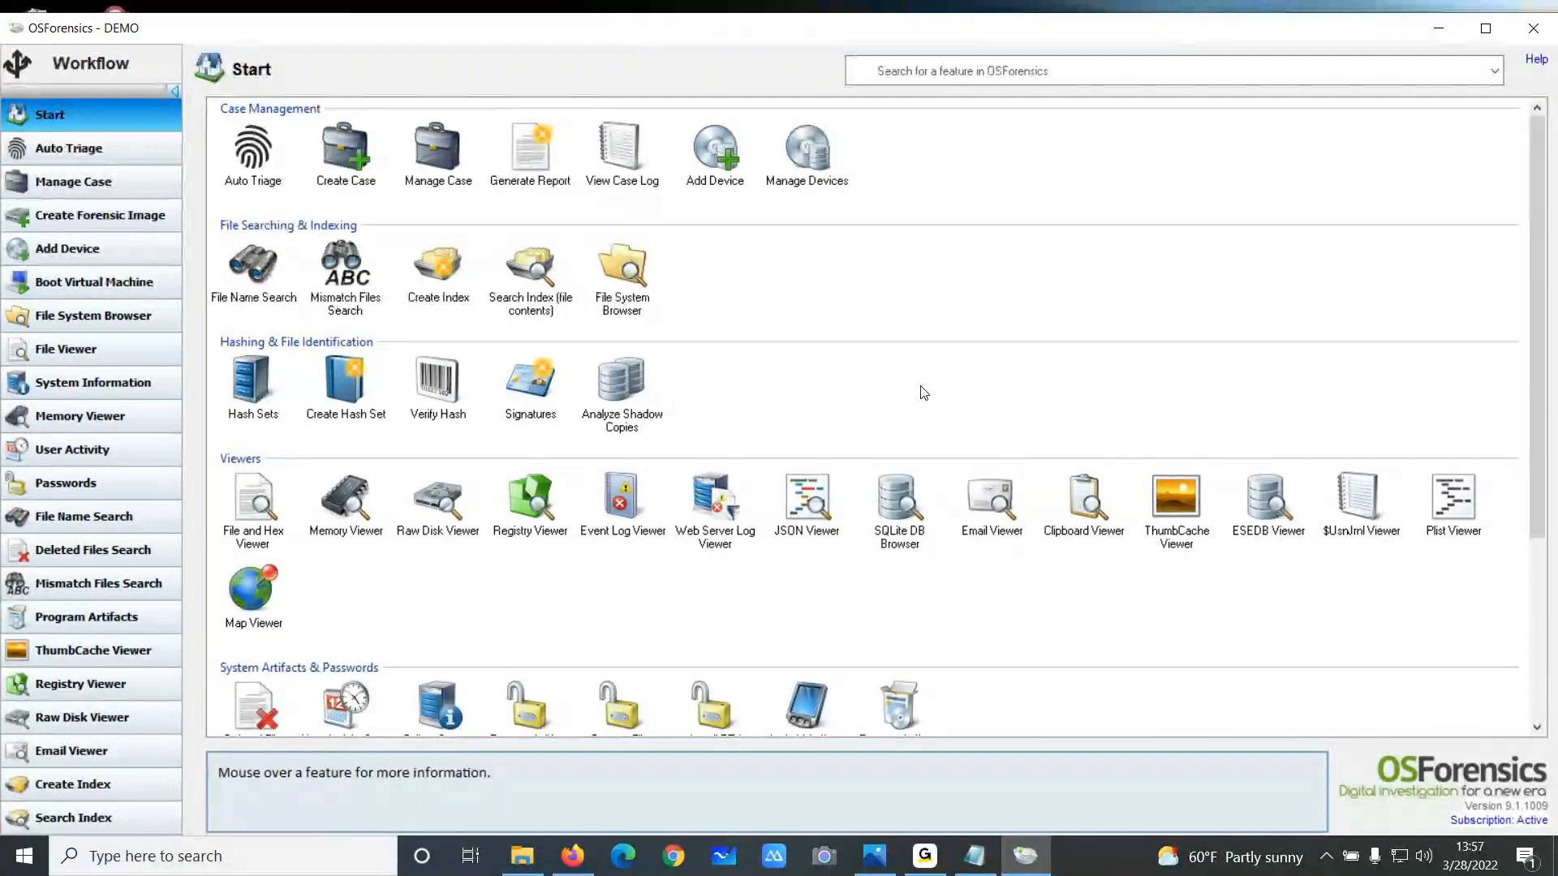
{"action": "left_click", "coordinate": [255, 166]}
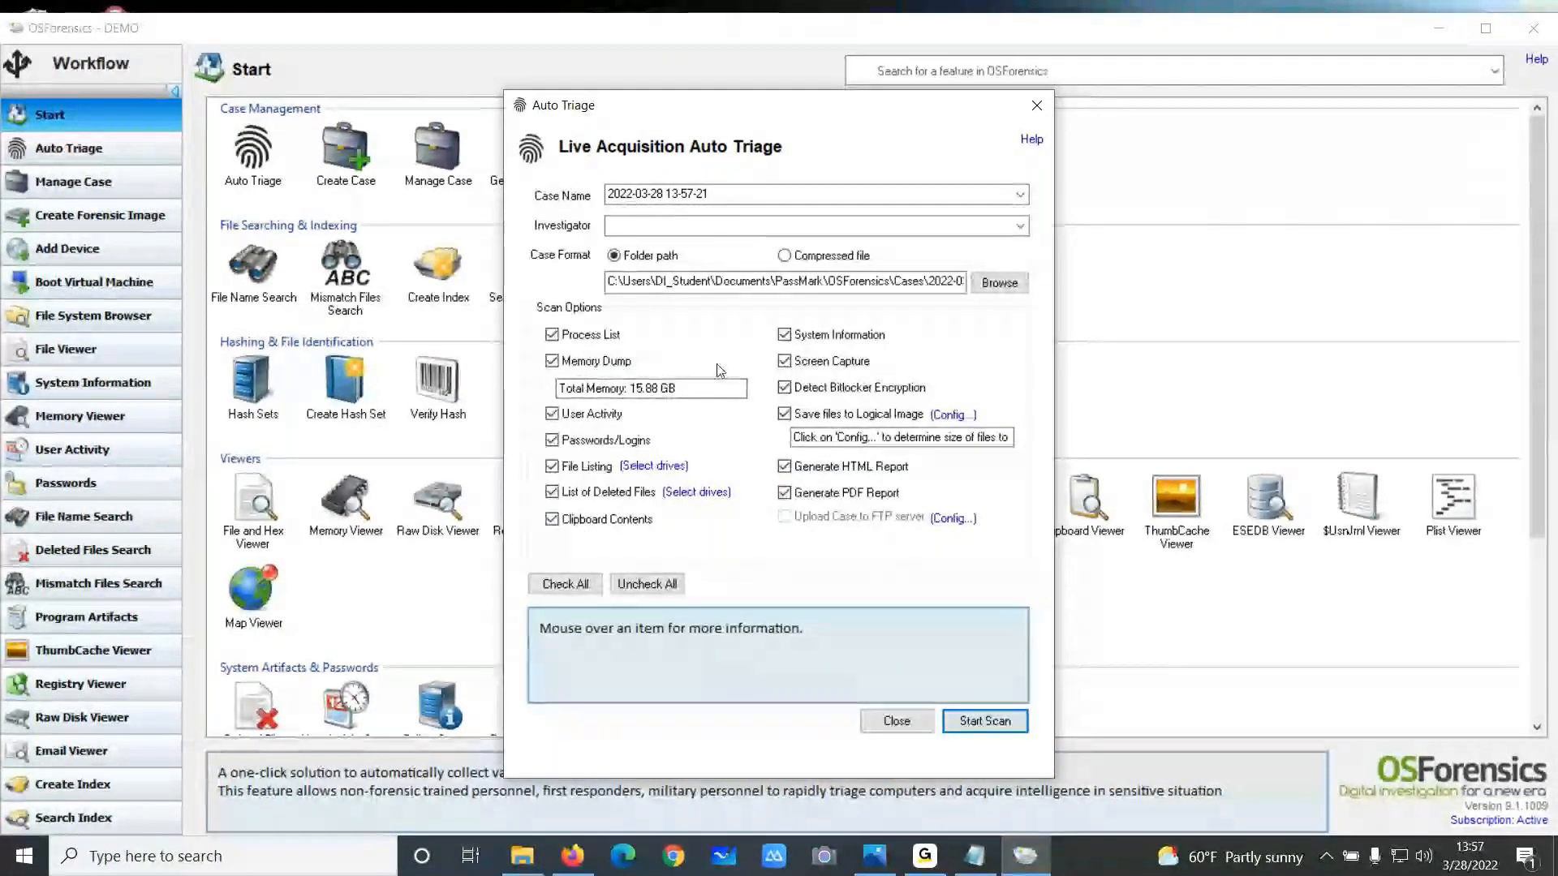
{"action": "left_click", "coordinate": [1037, 105]}
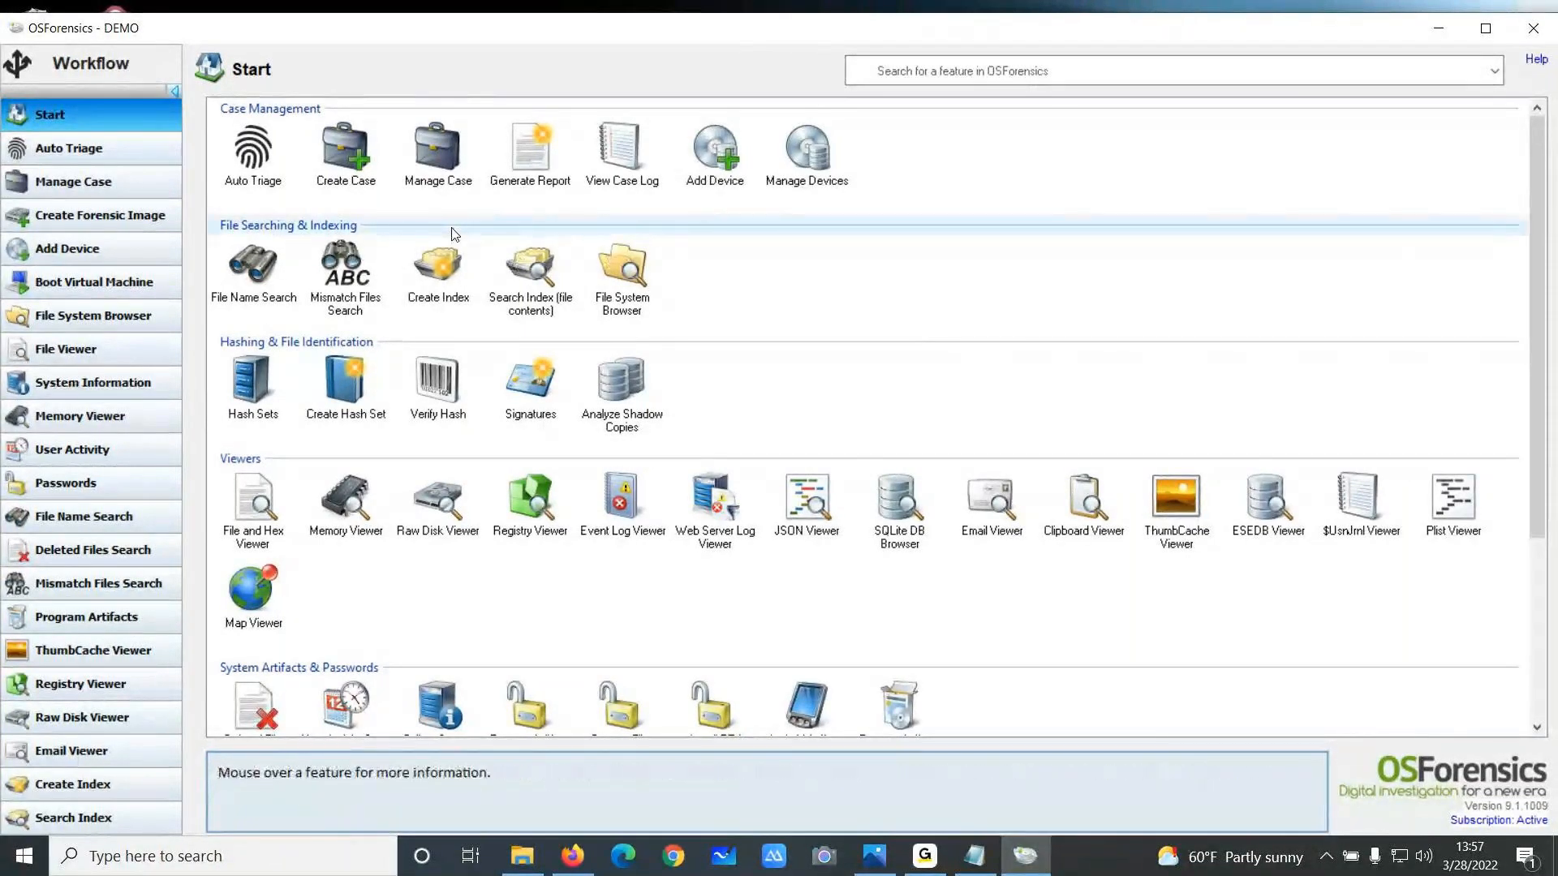
{"action": "scroll", "coordinate": [158, 438], "scroll_direction": "down", "scroll_amount": 1}
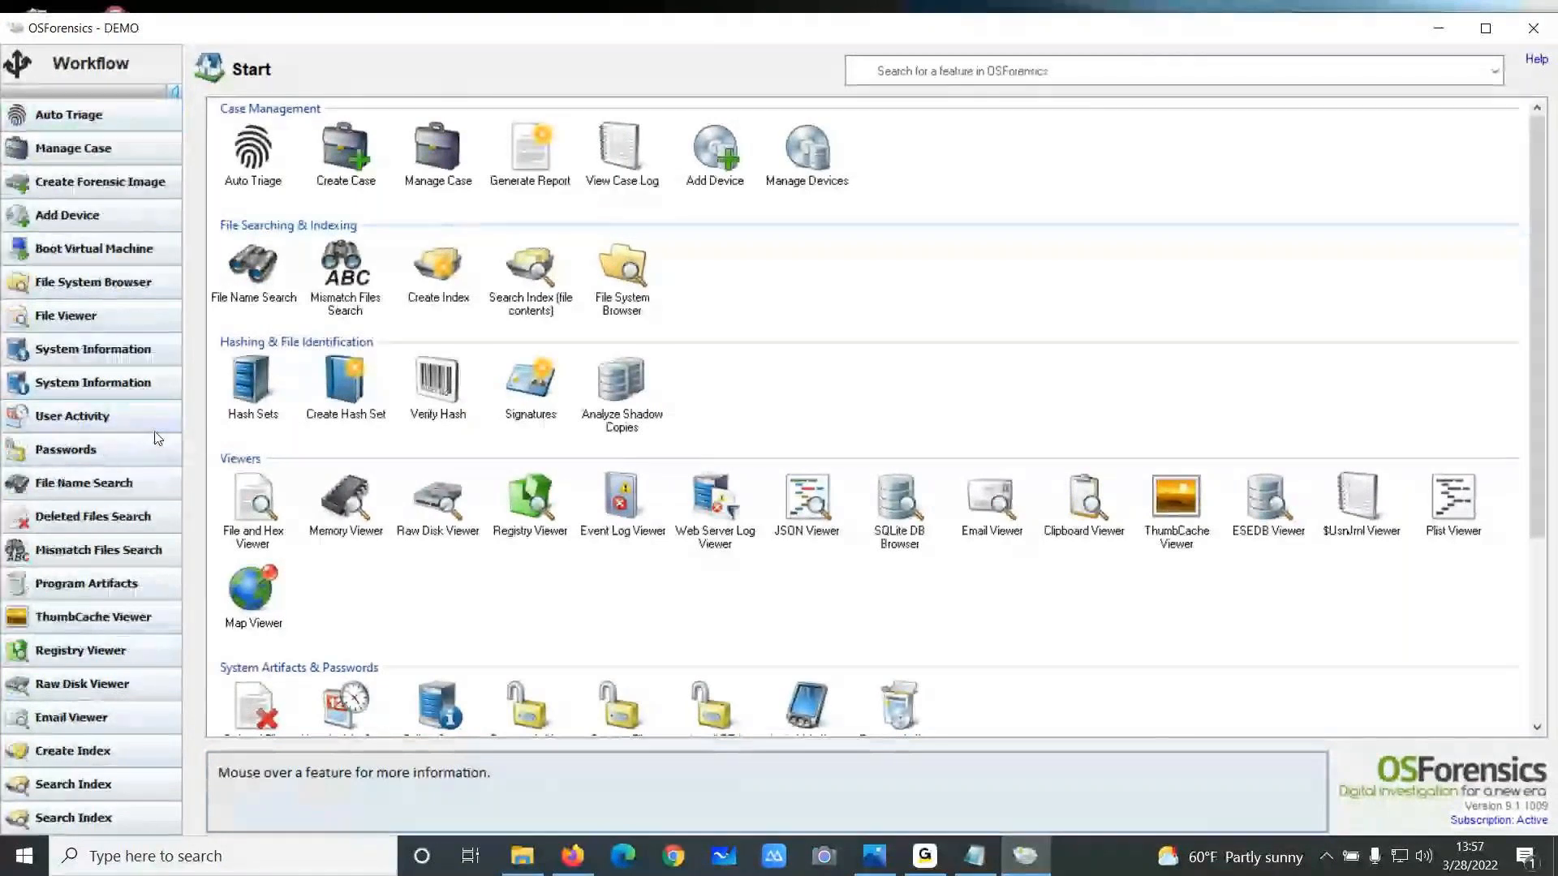
{"action": "scroll", "coordinate": [159, 438], "scroll_direction": "down", "scroll_amount": 2}
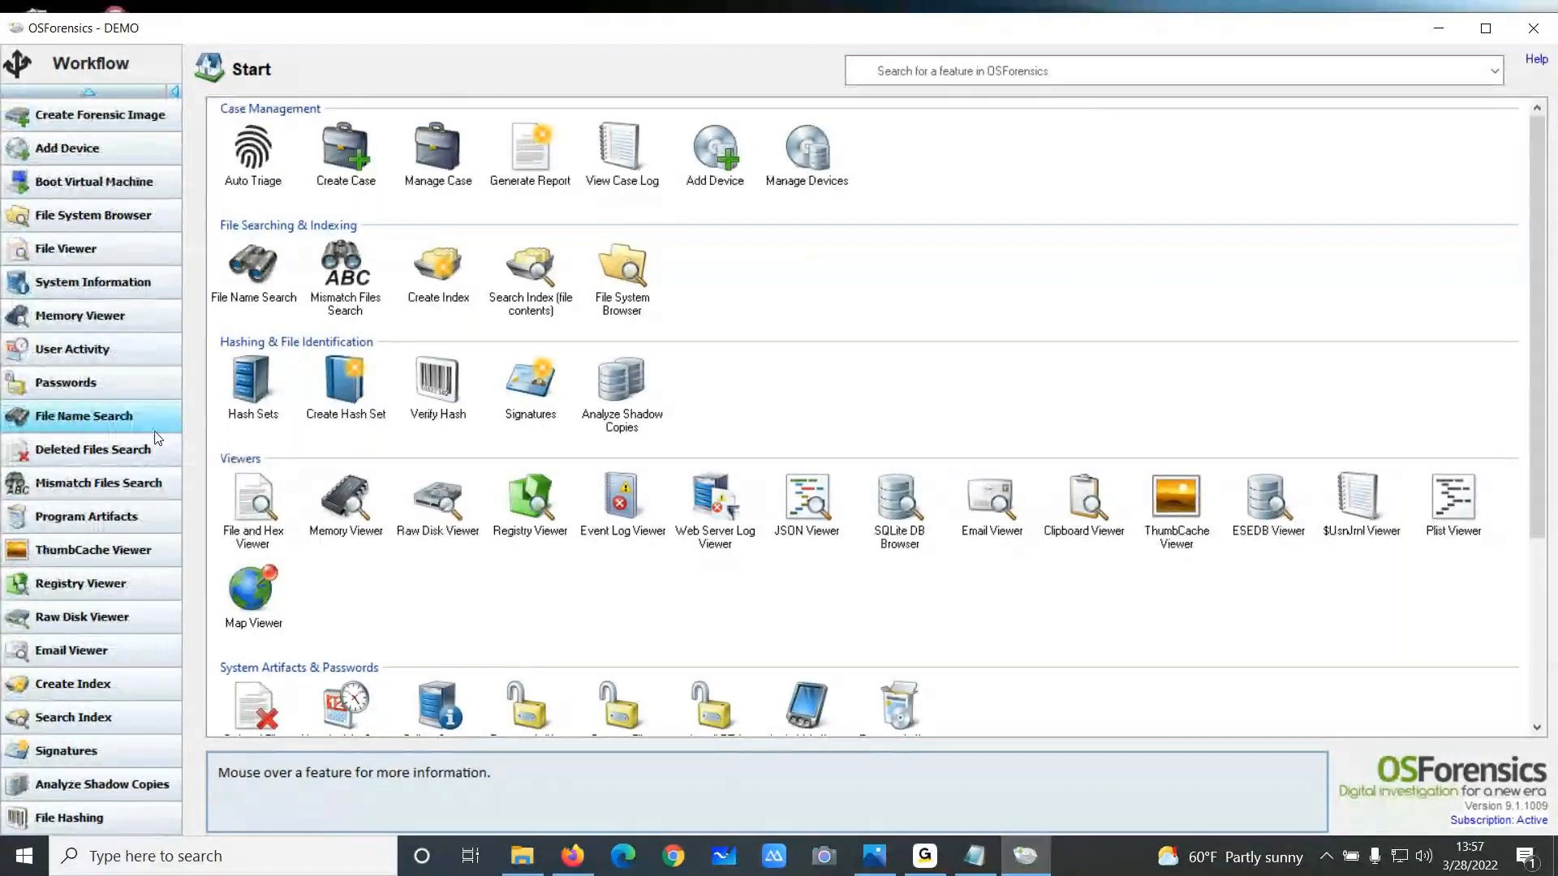
{"action": "scroll", "coordinate": [97, 786], "scroll_direction": "down", "scroll_amount": 2}
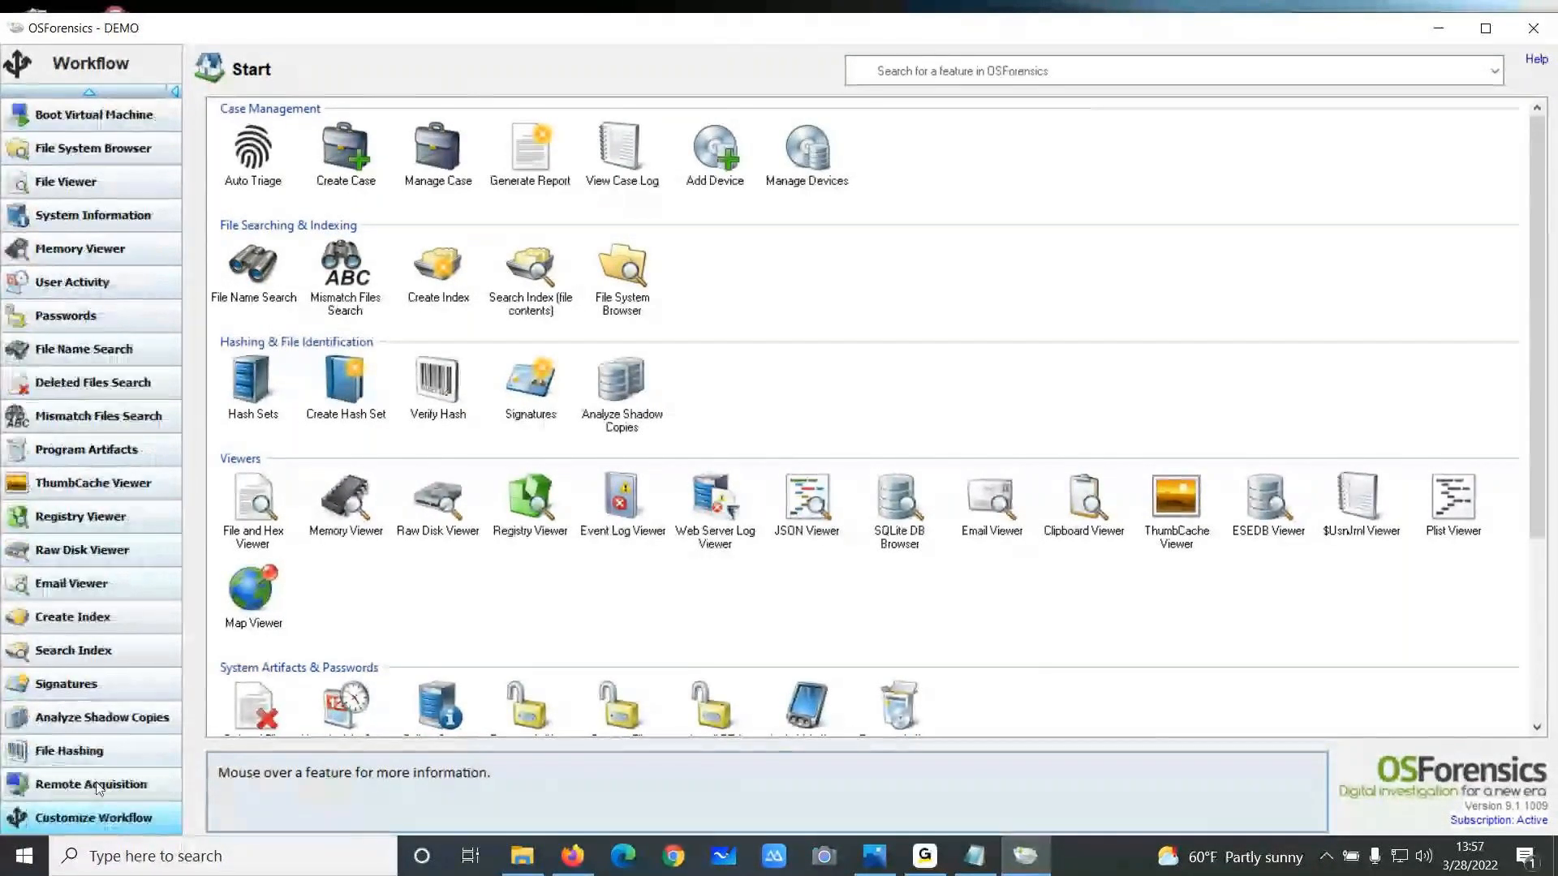
Open File Hashing and expand the Cryptocurrency, Example, Keyloggers, P2P and VPN hash set databases to review their sets
{"action": "left_click", "coordinate": [84, 749]}
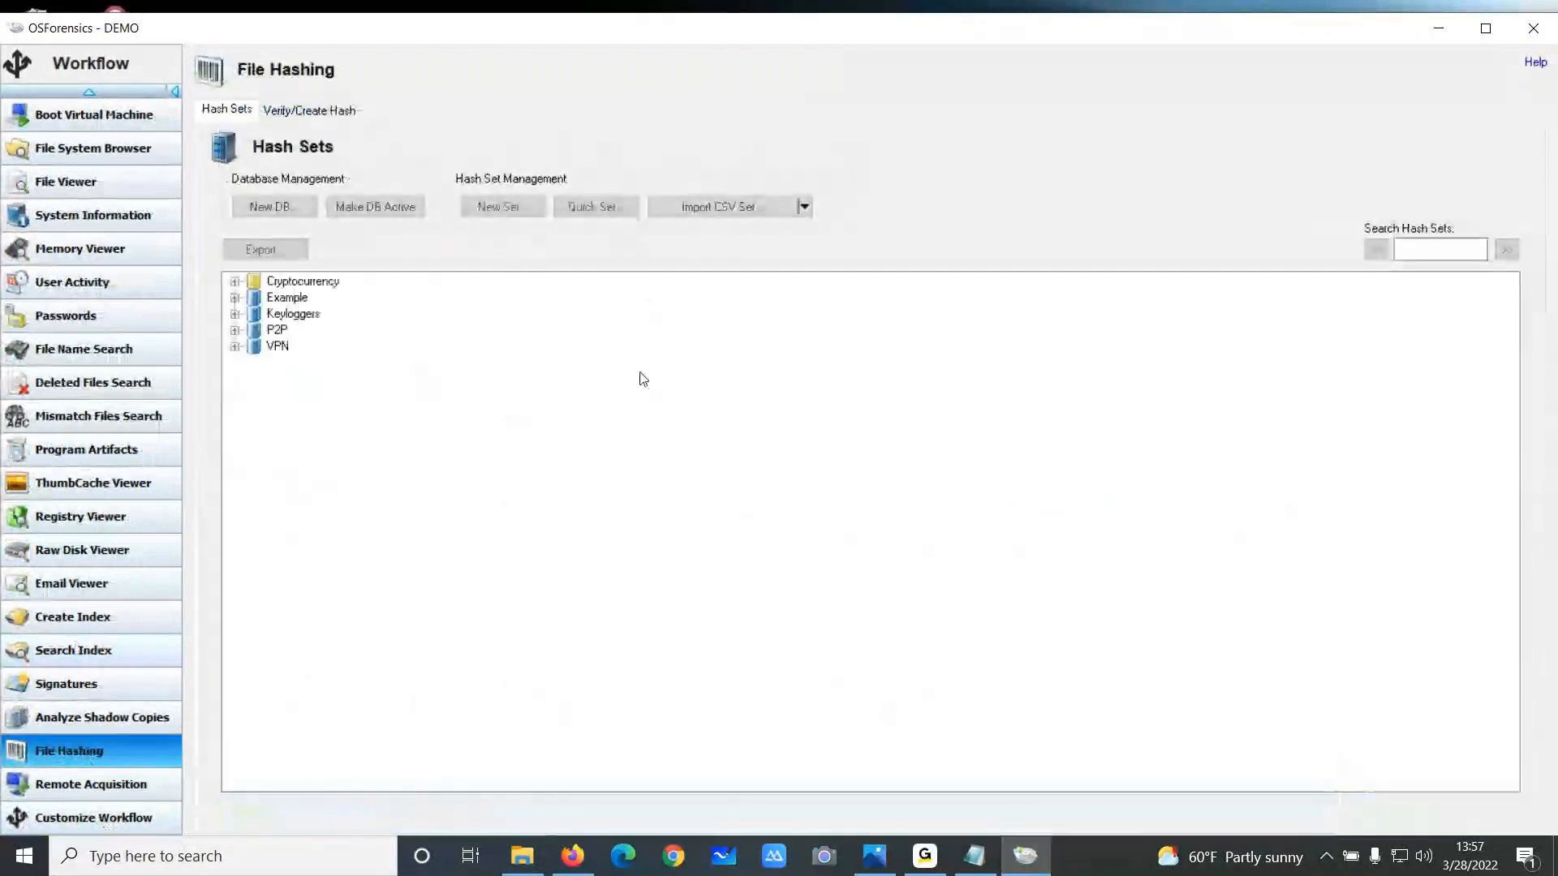
{"action": "left_click", "coordinate": [234, 280]}
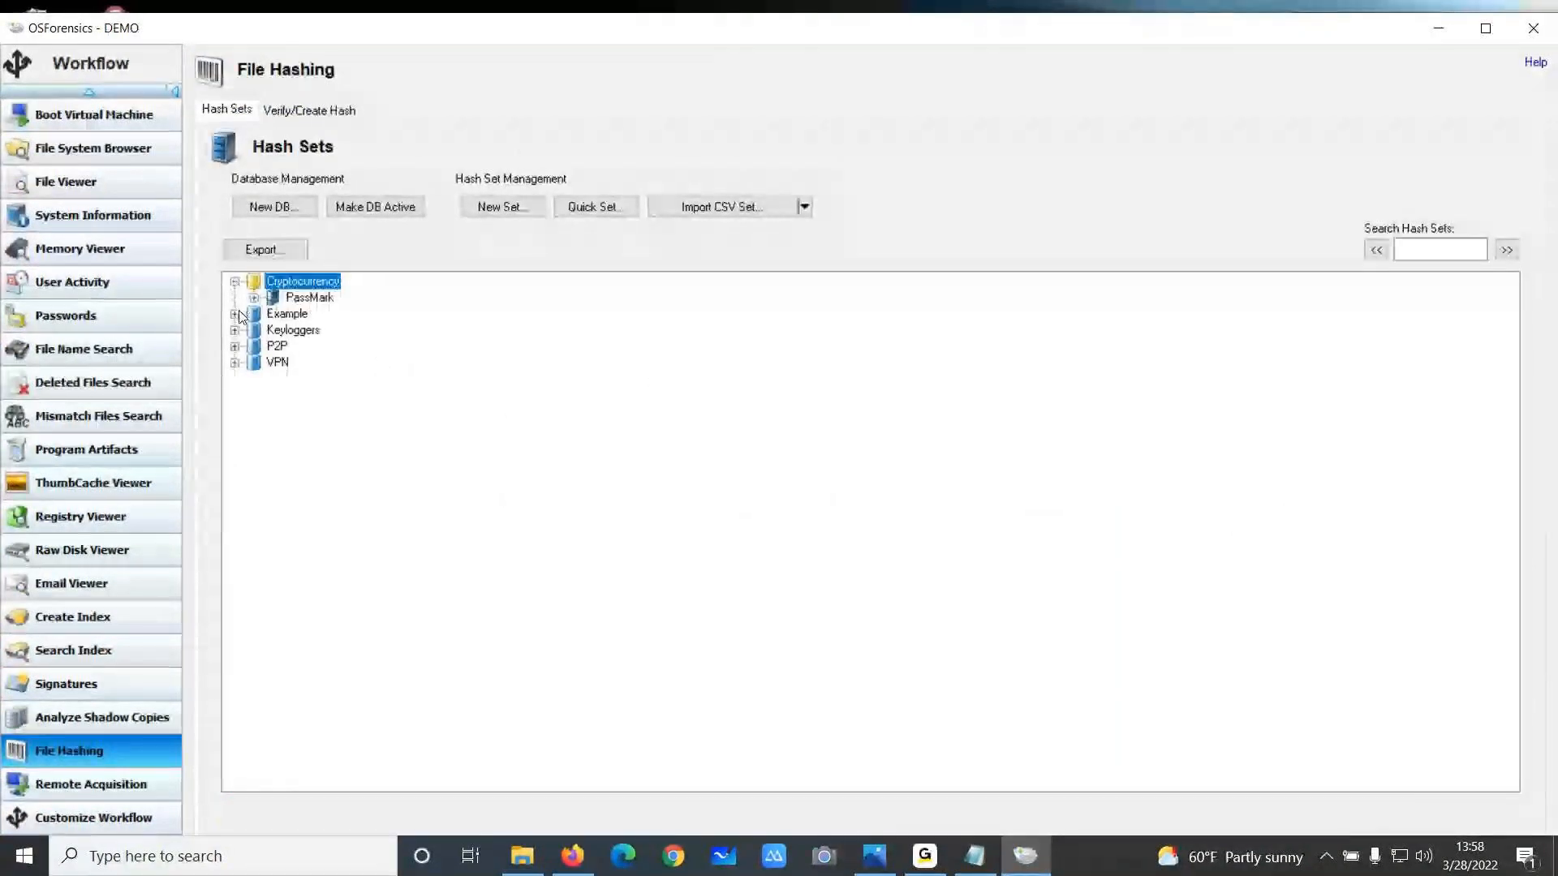
{"action": "left_click", "coordinate": [235, 313]}
{"action": "left_click", "coordinate": [235, 345]}
{"action": "left_click", "coordinate": [235, 378]}
{"action": "left_click", "coordinate": [234, 410]}
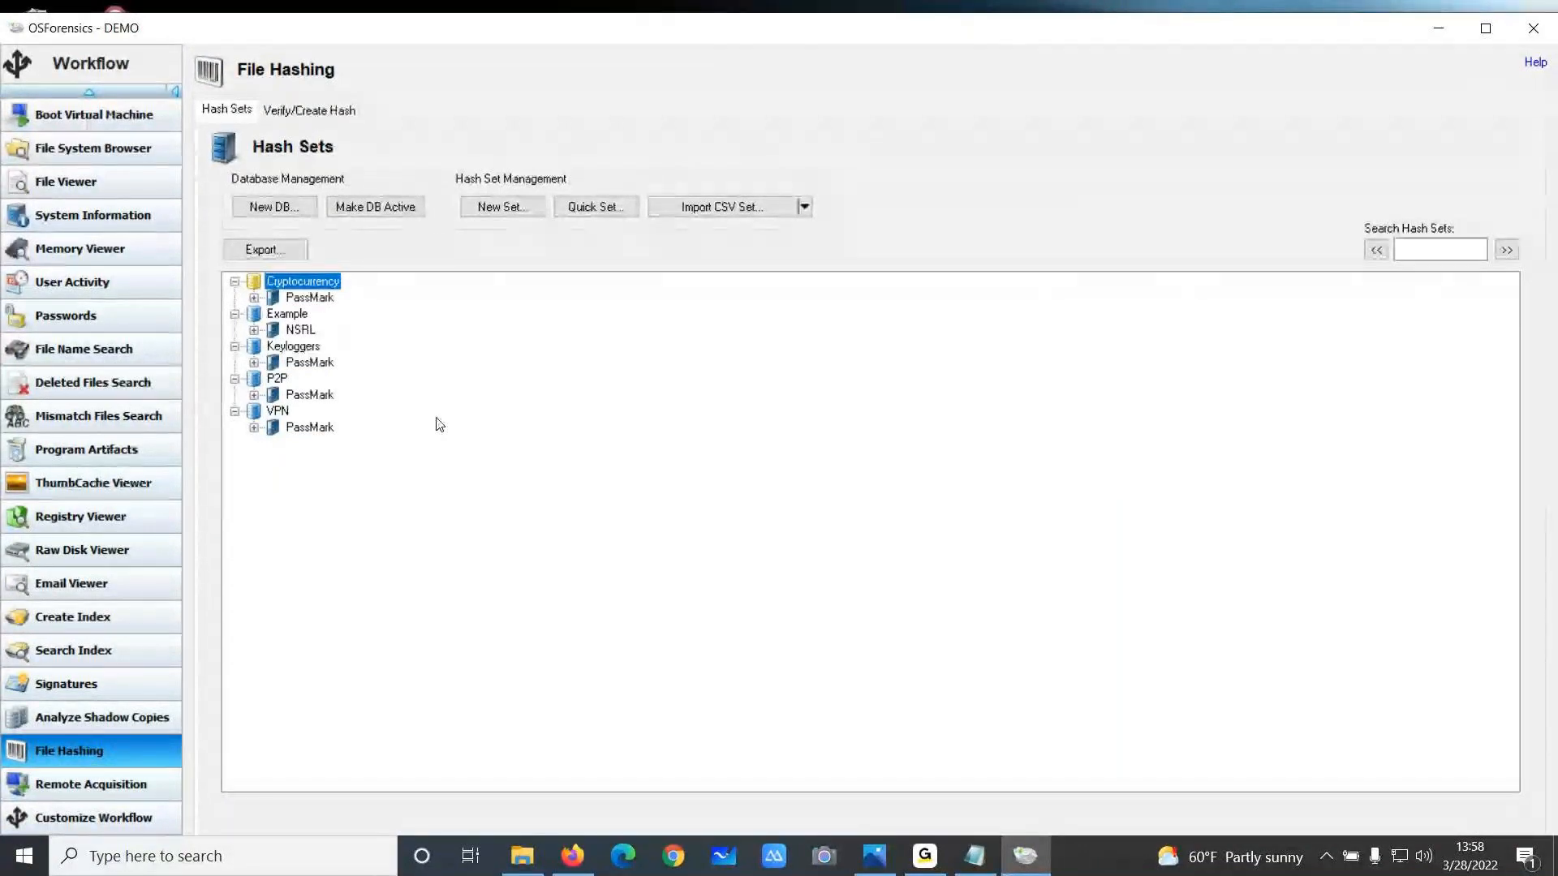
{"action": "left_click", "coordinate": [235, 281]}
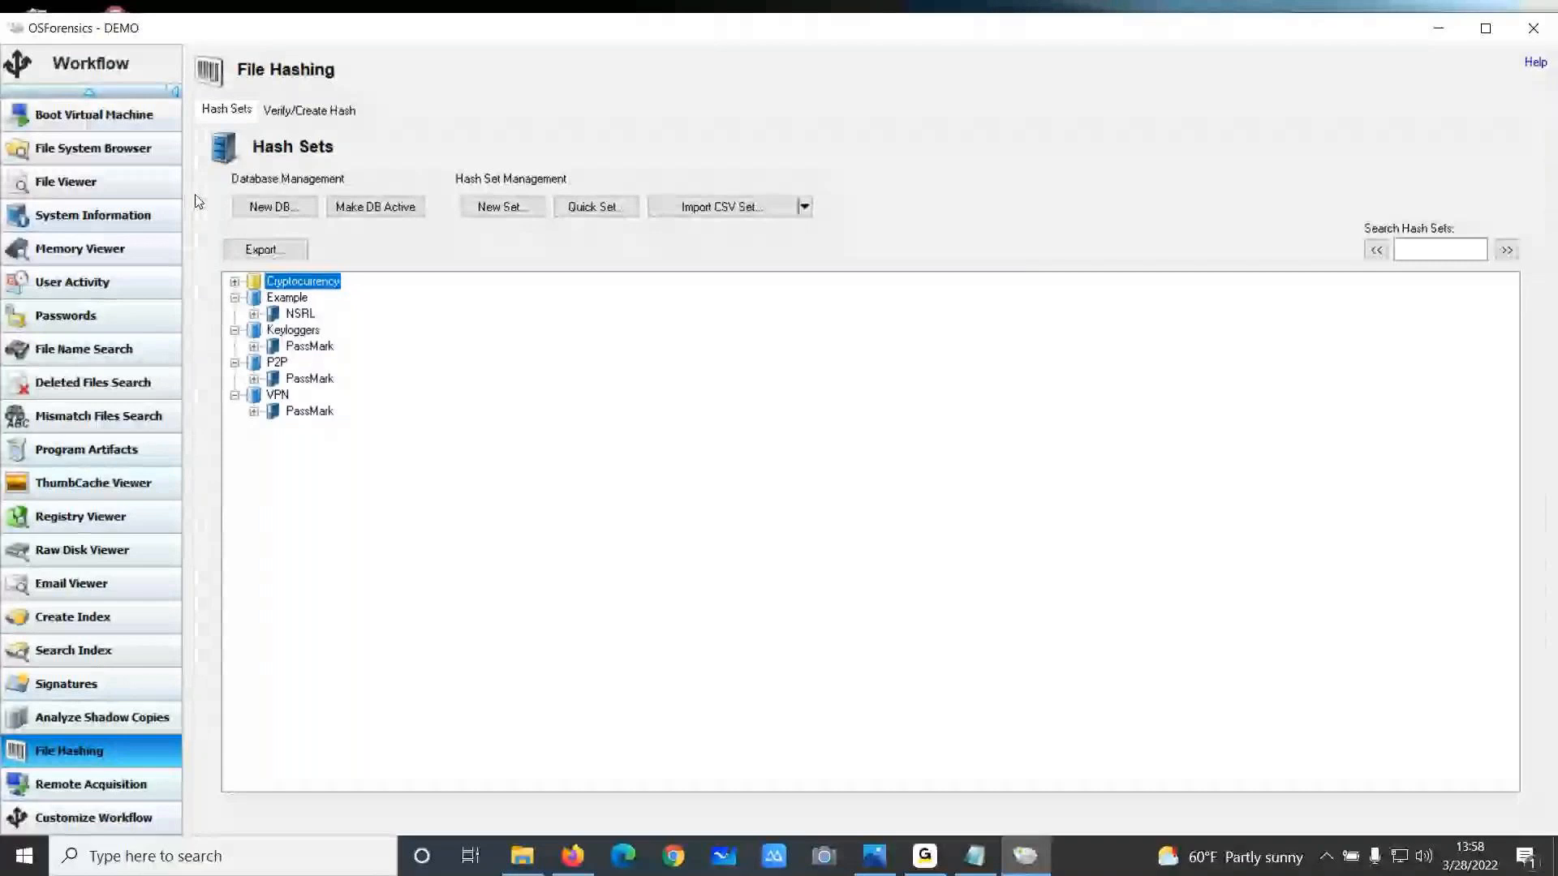
{"action": "scroll", "coordinate": [198, 199], "scroll_direction": "up", "scroll_amount": 2}
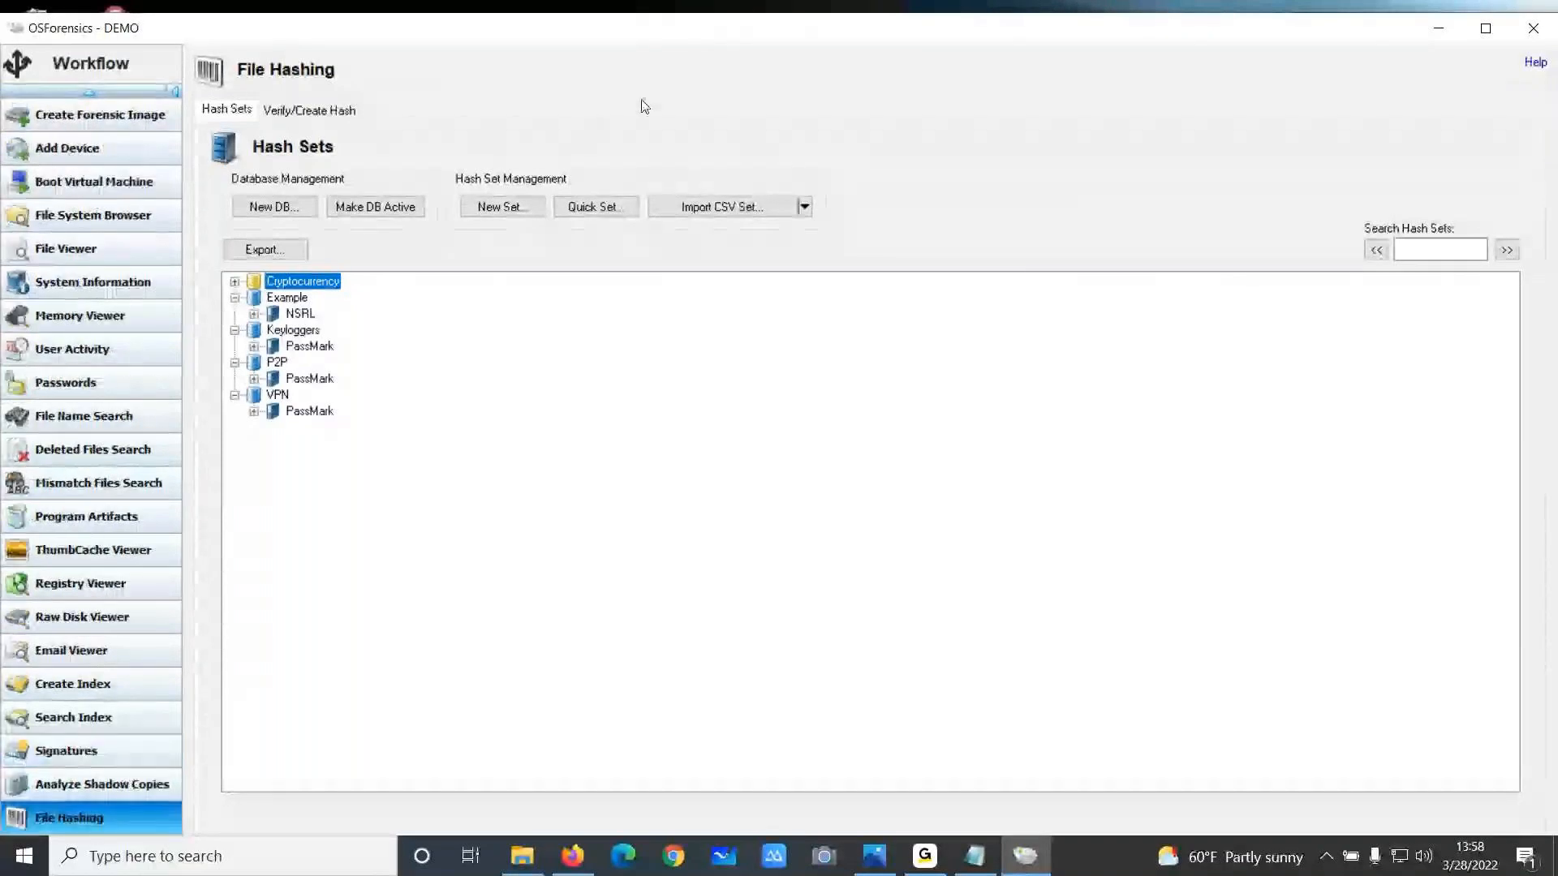
{"action": "scroll", "coordinate": [662, 144], "scroll_direction": "up", "scroll_amount": 2}
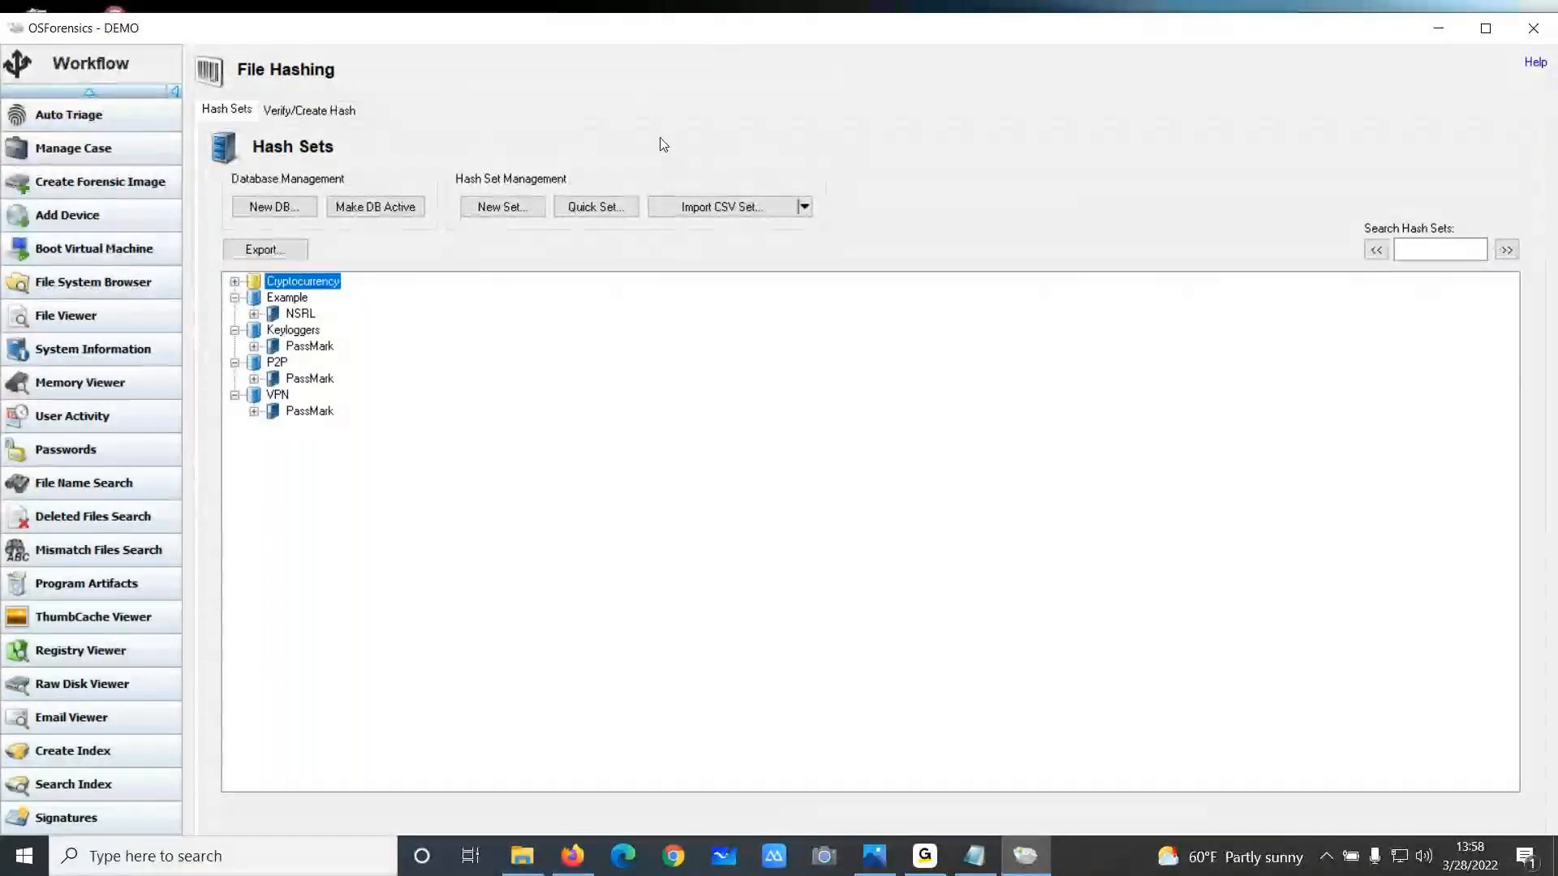